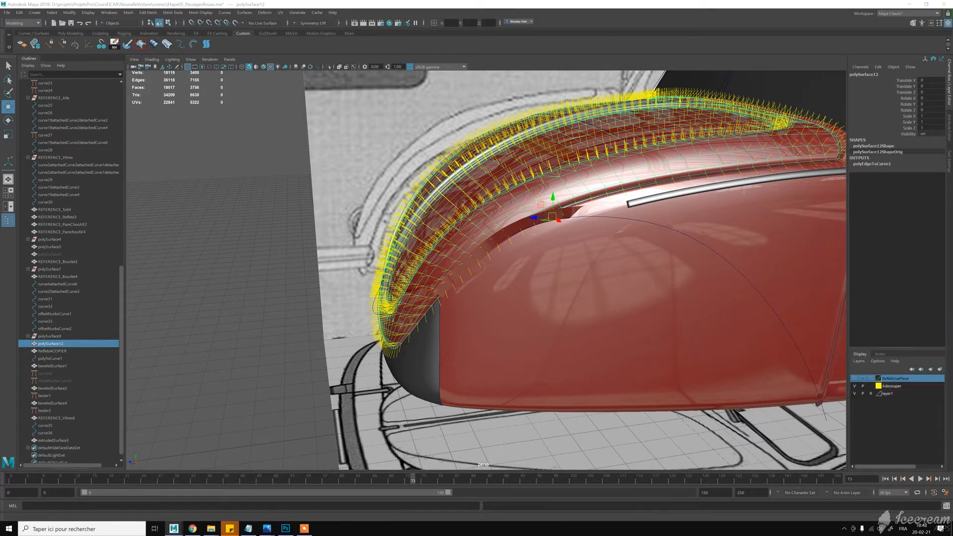
Turn off the visibility of the Adecouper and RefletUnePiece display layers
{"action": "left_click", "coordinate": [879, 357]}
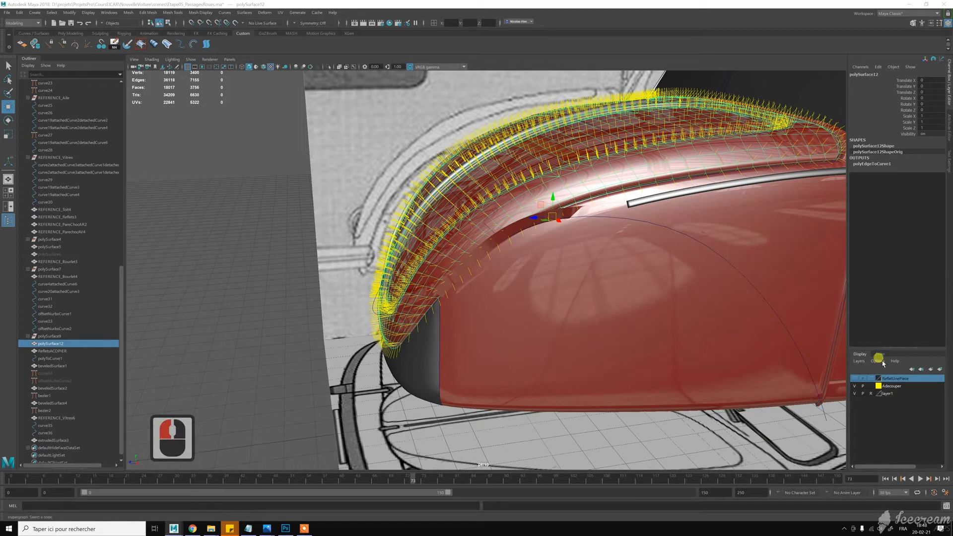
{"action": "double_click", "coordinate": [855, 386]}
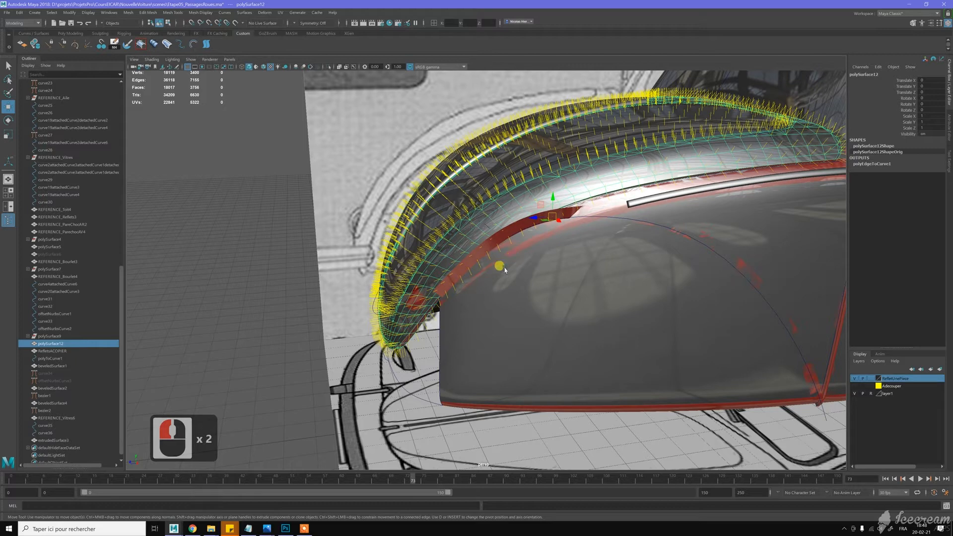
{"action": "key", "text": "w"}
{"action": "left_click", "coordinate": [412, 301]}
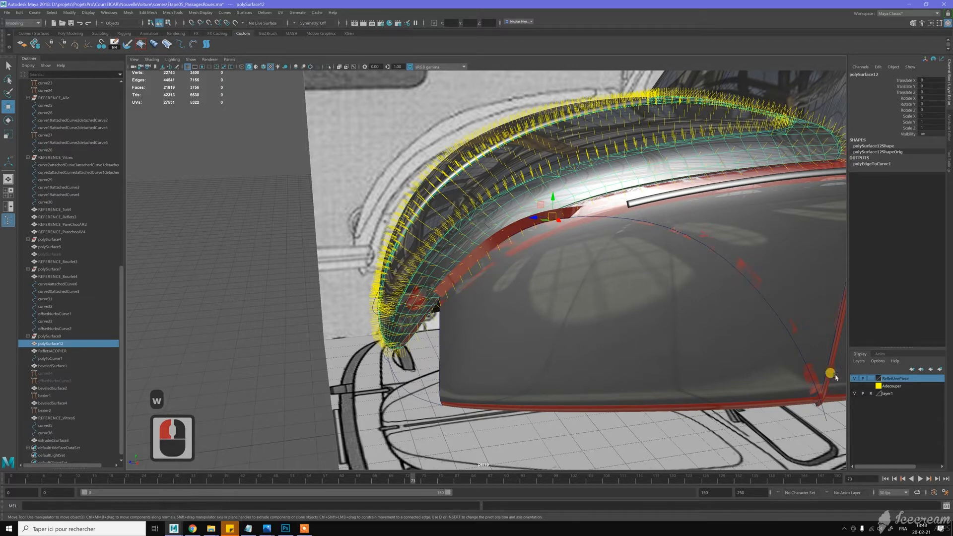
{"action": "left_click", "coordinate": [854, 378]}
Add the selected front body surface, polySurface12, to the Adecouper display layer
{"action": "right_click", "coordinate": [534, 201]}
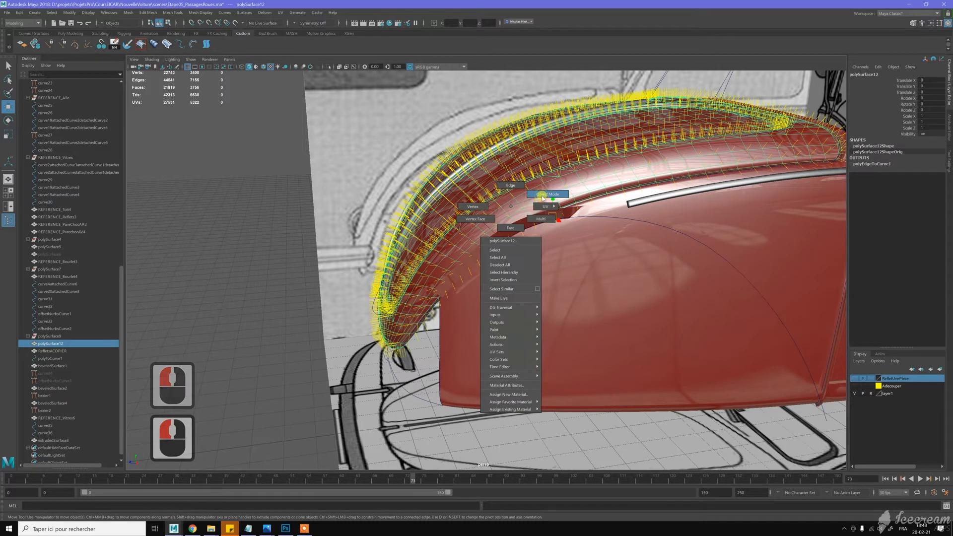
{"action": "left_click", "coordinate": [887, 387]}
{"action": "right_click", "coordinate": [887, 387]}
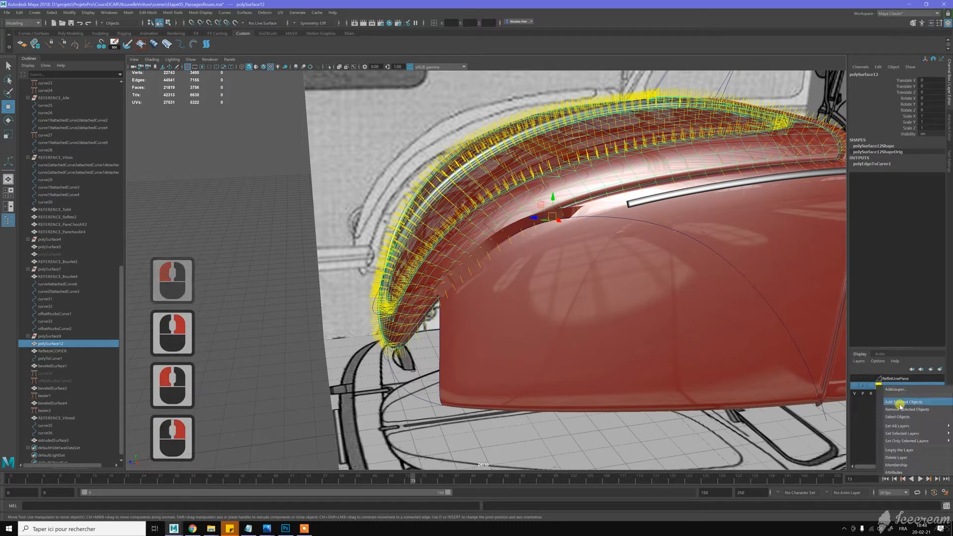
{"action": "left_click", "coordinate": [901, 406]}
Select the side body surface REFERENCE_Vitres6 and add it to the Adecouper display layer
{"action": "double_click", "coordinate": [707, 270]}
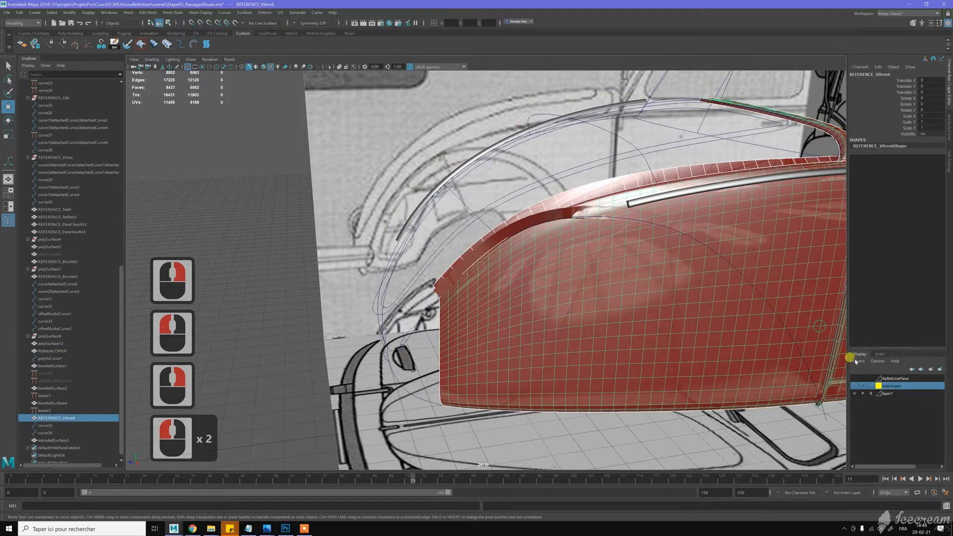
{"action": "right_click", "coordinate": [887, 387]}
{"action": "left_click", "coordinate": [892, 399]}
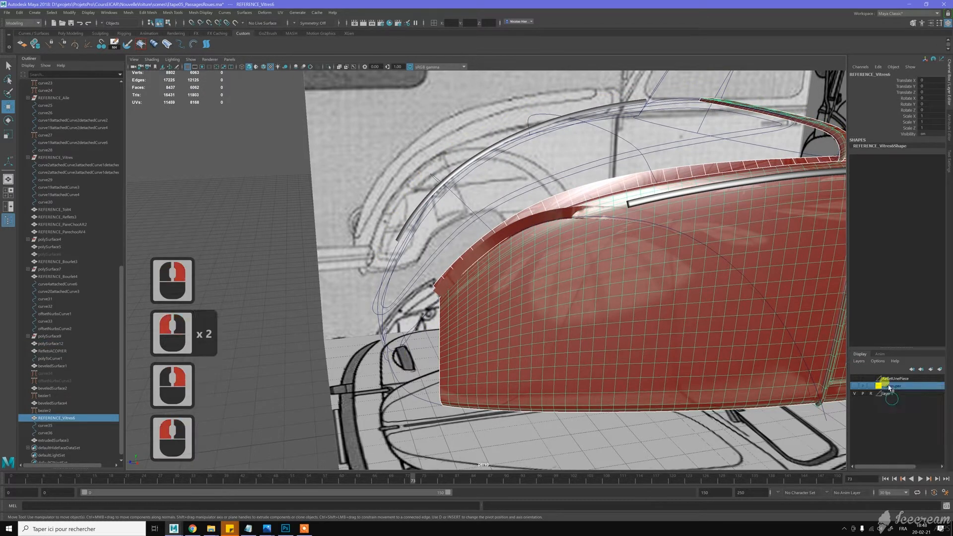
{"action": "right_click", "coordinate": [888, 387]}
{"action": "left_click", "coordinate": [901, 406]}
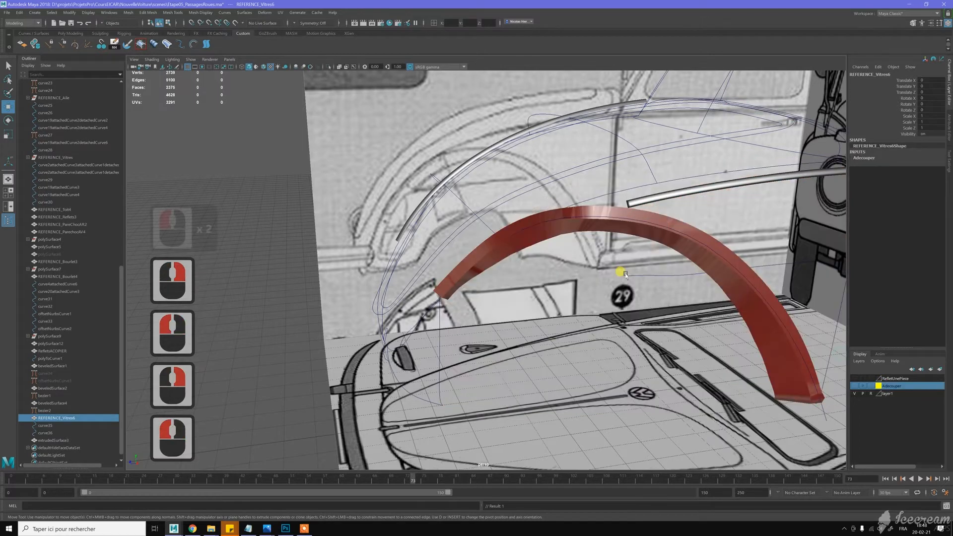
Show the RefletUnePiece layer to bring the one-piece car body into view
{"action": "scroll", "coordinate": [627, 271], "scroll_direction": "down", "scroll_amount": 11}
{"action": "middle_click_drag", "start_coordinate": [633, 259], "coordinate": [611, 234], "text": "alt"}
{"action": "left_click_drag", "start_coordinate": [611, 234], "coordinate": [663, 219], "text": "alt"}
{"action": "scroll", "coordinate": [663, 219], "scroll_direction": "up", "scroll_amount": 4, "text": "alt"}
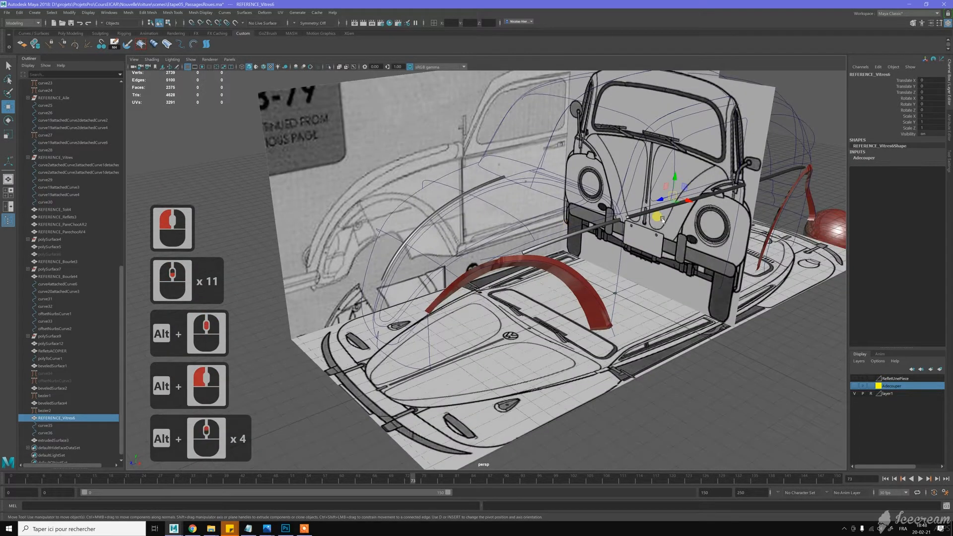
{"action": "left_click", "coordinate": [854, 378]}
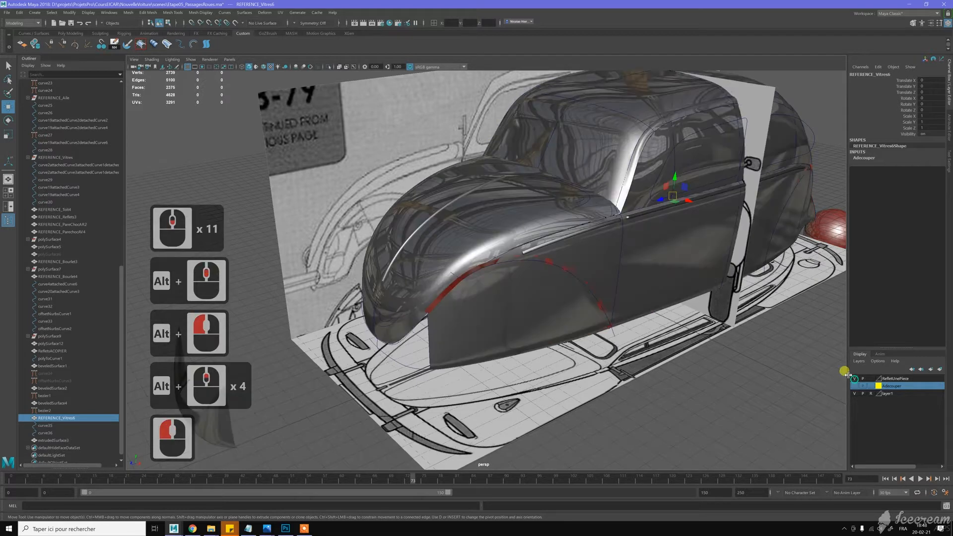
Select the extruded wheel-arch strip and examine where it cuts through the one-piece body
{"action": "middle_click_drag", "start_coordinate": [702, 336], "coordinate": [738, 361], "text": "alt"}
{"action": "right_click_drag", "start_coordinate": [738, 361], "coordinate": [632, 297], "text": "alt"}
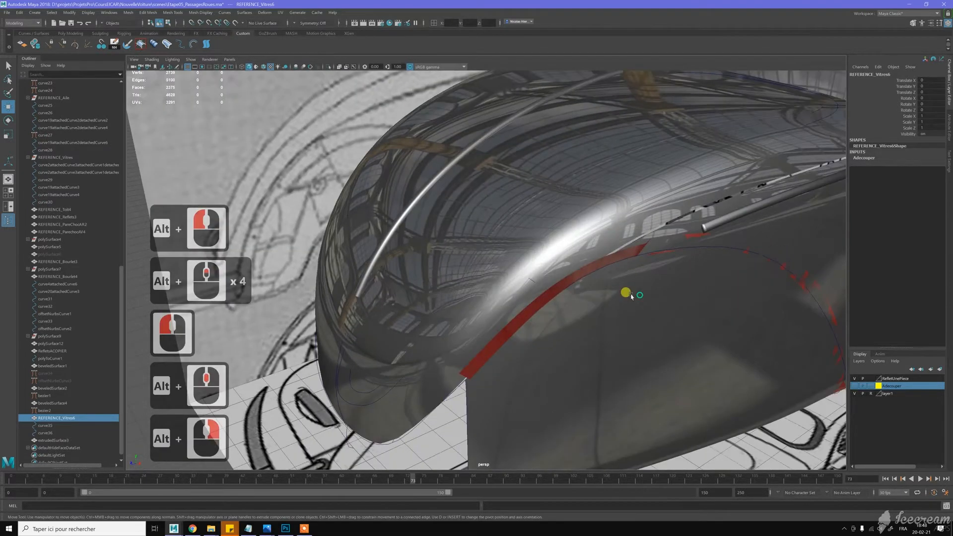
{"action": "middle_click_drag", "start_coordinate": [631, 296], "coordinate": [649, 281], "text": "alt"}
{"action": "right_click_drag", "start_coordinate": [649, 281], "coordinate": [666, 244], "text": "alt"}
{"action": "key", "text": "w"}
{"action": "left_click", "coordinate": [667, 247]}
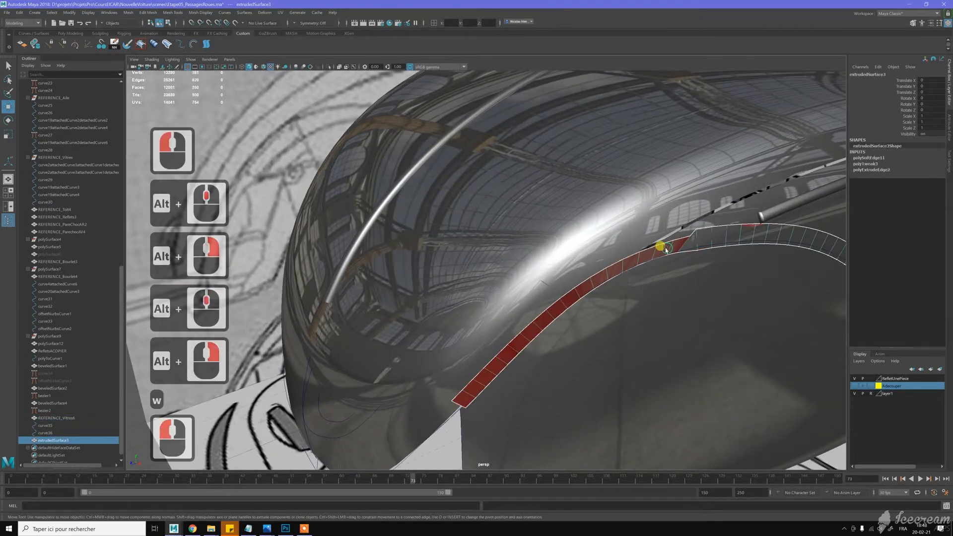
{"action": "mouse_move", "coordinate": [602, 241]}
{"action": "left_mouse_down", "text": "alt"}
{"action": "mouse_move", "coordinate": [656, 228]}
{"action": "mouse_move", "coordinate": [664, 204]}
{"action": "mouse_move", "coordinate": [611, 235]}
{"action": "mouse_move", "coordinate": [600, 256]}
{"action": "left_mouse_up", "text": "alt"}
{"action": "middle_click_drag", "start_coordinate": [601, 256], "coordinate": [589, 270], "text": "alt"}
{"action": "right_click_drag", "start_coordinate": [589, 270], "coordinate": [595, 273], "text": "alt"}
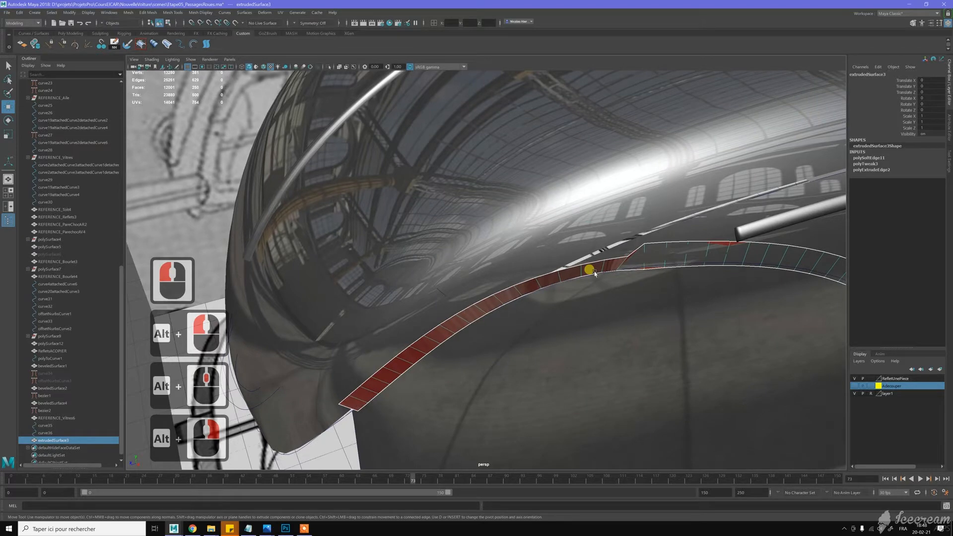
{"action": "scroll", "coordinate": [571, 276], "scroll_direction": "down", "scroll_amount": 2}
{"action": "left_click_drag", "start_coordinate": [521, 282], "coordinate": [615, 223], "text": "alt"}
{"action": "mouse_move", "coordinate": [615, 223]}
{"action": "right_mouse_down", "text": "alt"}
{"action": "mouse_move", "coordinate": [620, 199]}
{"action": "mouse_move", "coordinate": [611, 202]}
{"action": "mouse_move", "coordinate": [666, 195]}
{"action": "mouse_move", "coordinate": [623, 221]}
{"action": "right_mouse_up", "text": "alt"}
{"action": "middle_click_drag", "start_coordinate": [649, 235], "coordinate": [662, 219], "text": "alt"}
{"action": "right_click_drag", "start_coordinate": [662, 219], "coordinate": [658, 213], "text": "alt"}
Show the Adecouper layer instead of RefletUnePiece and hide the front body surface polySurface12
{"action": "left_click", "coordinate": [854, 387]}
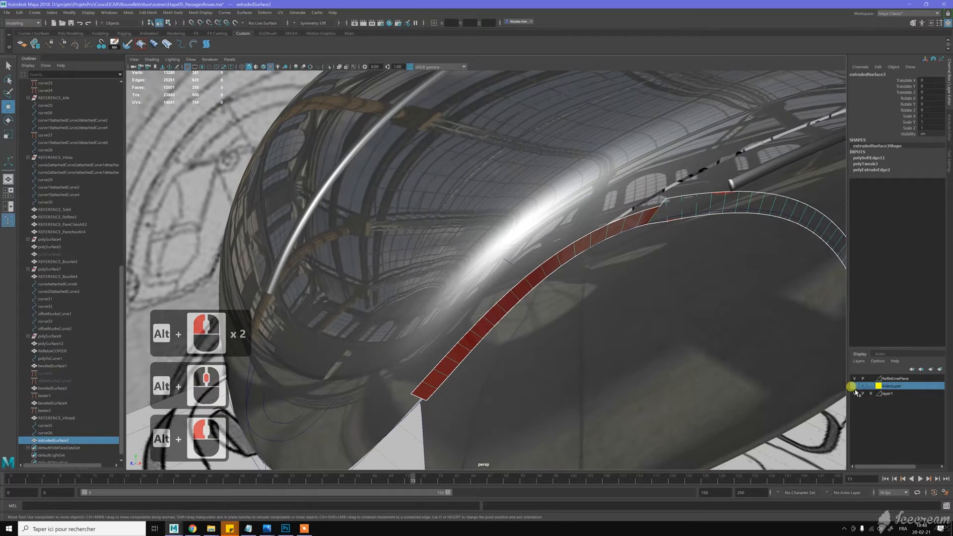
{"action": "left_click", "coordinate": [854, 379]}
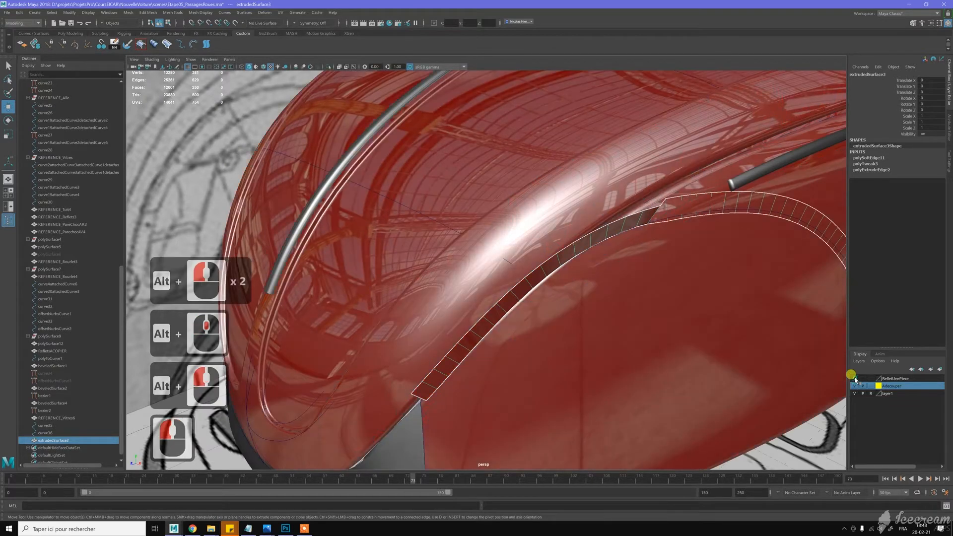
{"action": "left_click", "coordinate": [631, 318]}
{"action": "left_click", "coordinate": [598, 286]}
{"action": "right_click_drag", "start_coordinate": [598, 285], "coordinate": [537, 213], "text": "alt"}
{"action": "left_click", "coordinate": [536, 213]}
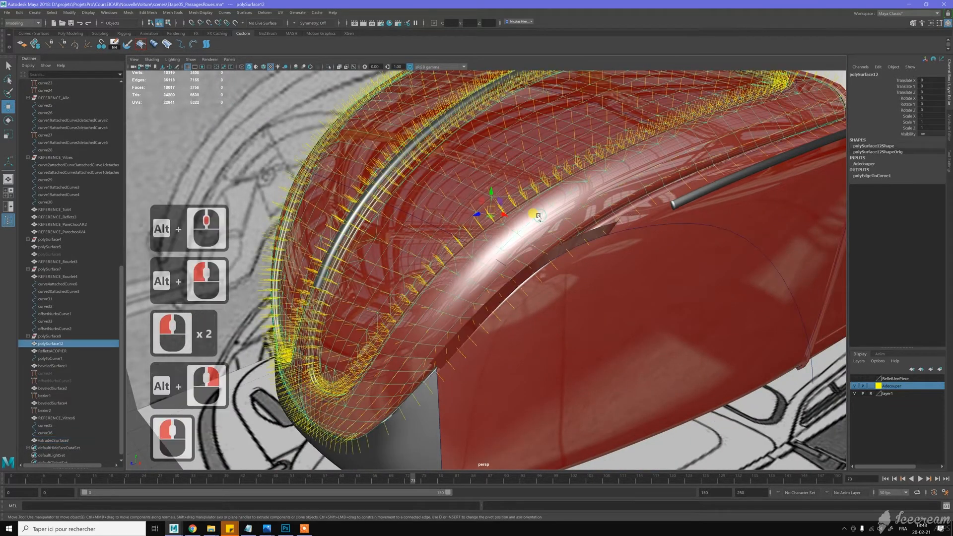
{"action": "scroll", "coordinate": [539, 217], "scroll_direction": "up", "scroll_amount": 5}
{"action": "key", "text": "ctrl+h"}
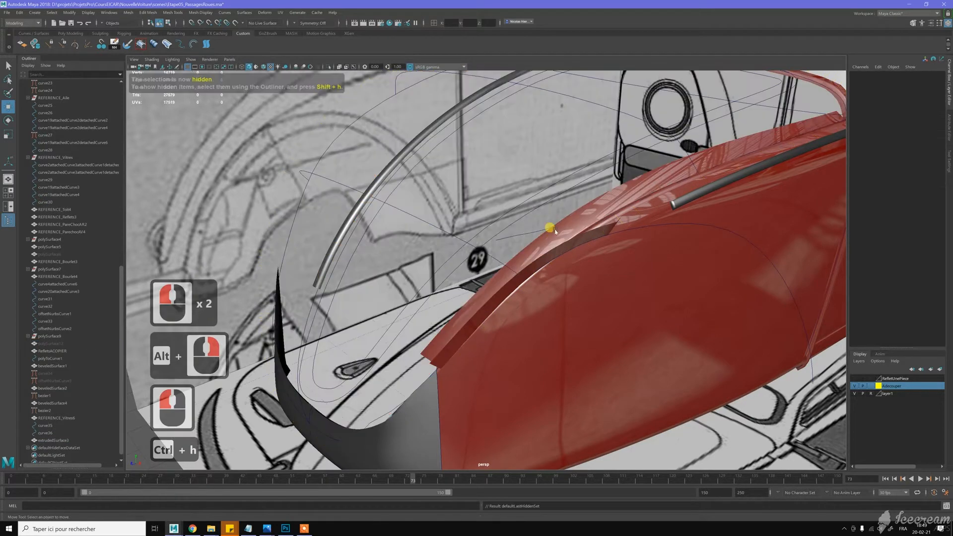
Select the side body surface and examine from several angles how the wheel-arch strip meets its upper edge
{"action": "left_click_drag", "start_coordinate": [564, 240], "coordinate": [604, 263], "text": "alt"}
{"action": "left_click", "coordinate": [541, 260]}
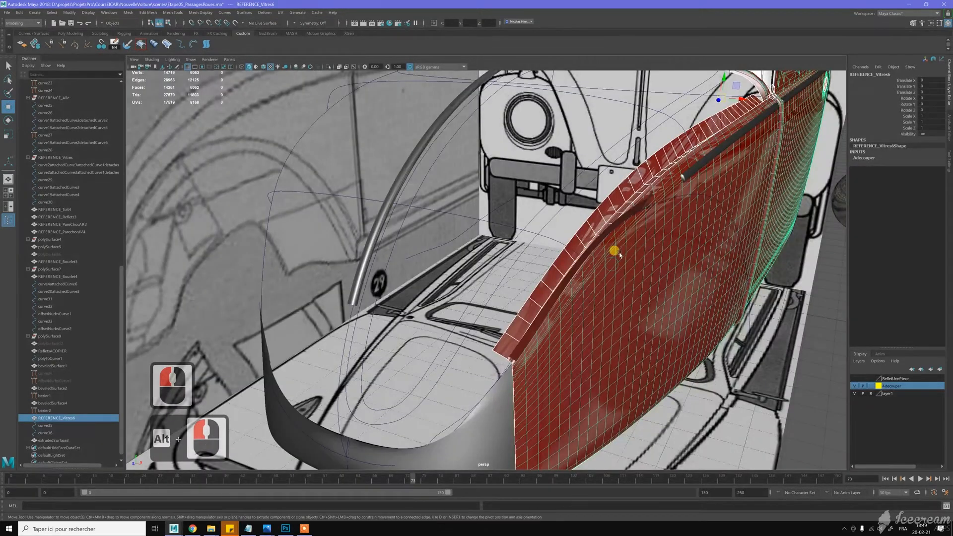
{"action": "left_click_drag", "start_coordinate": [630, 215], "coordinate": [655, 247], "text": "alt"}
{"action": "right_click_drag", "start_coordinate": [656, 247], "coordinate": [655, 255], "text": "alt"}
{"action": "left_click_drag", "start_coordinate": [655, 255], "coordinate": [566, 225], "text": "alt"}
{"action": "middle_click_drag", "start_coordinate": [567, 225], "coordinate": [604, 272], "text": "alt"}
{"action": "right_click_drag", "start_coordinate": [604, 272], "coordinate": [601, 249], "text": "alt"}
{"action": "left_click", "coordinate": [601, 248], "text": "alt"}
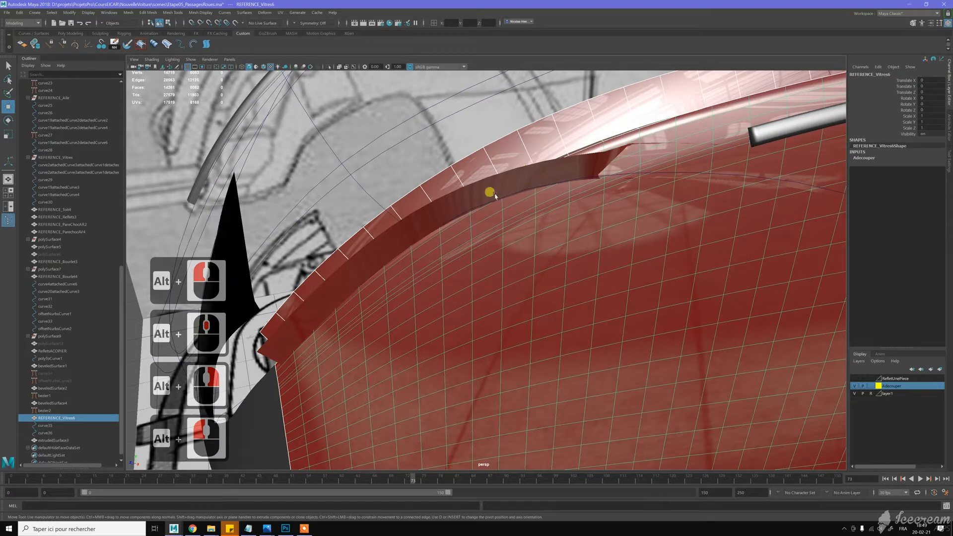
{"action": "left_click_drag", "start_coordinate": [515, 193], "coordinate": [598, 215], "text": "alt"}
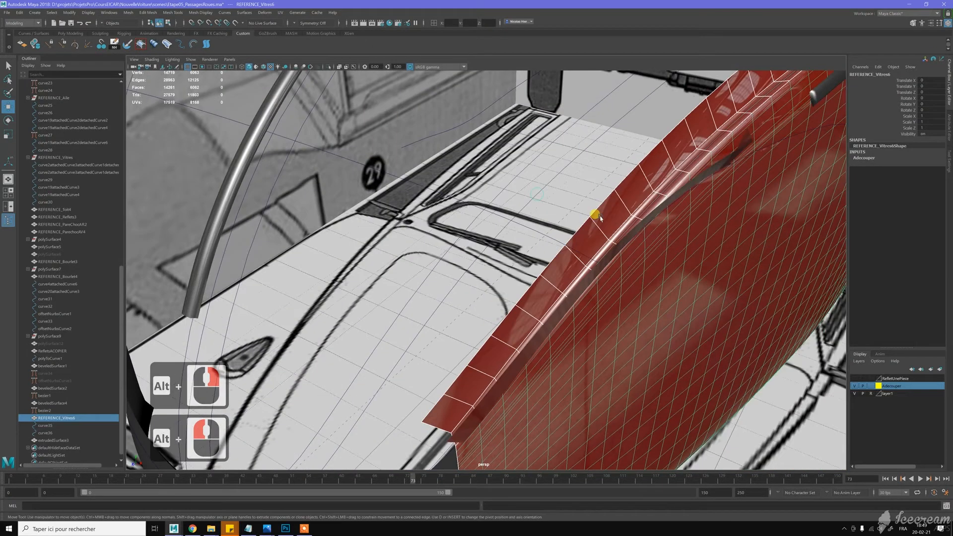
{"action": "scroll", "coordinate": [653, 245], "scroll_direction": "down", "scroll_amount": 2}
{"action": "left_click_drag", "start_coordinate": [653, 245], "coordinate": [632, 245], "text": "alt"}
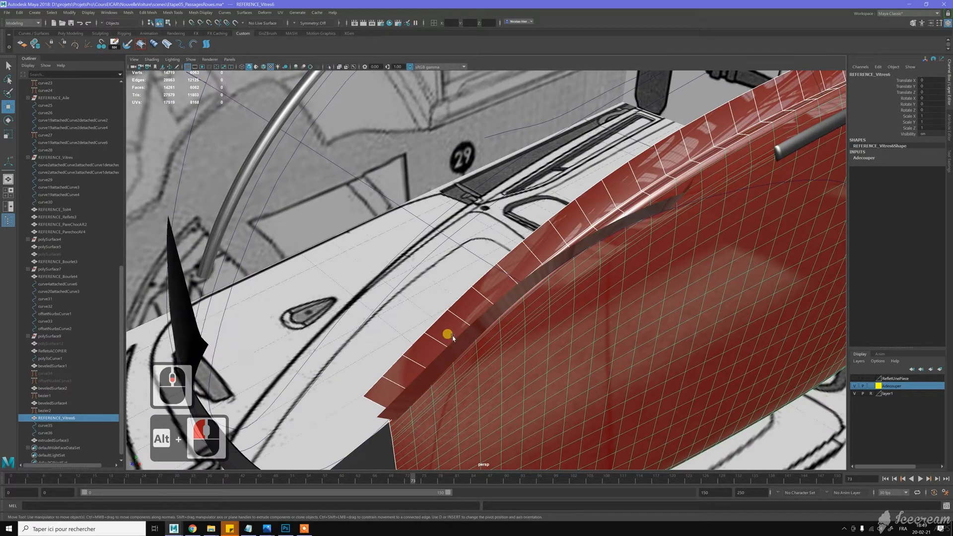
{"action": "left_click_drag", "start_coordinate": [522, 145], "coordinate": [549, 179], "text": "alt"}
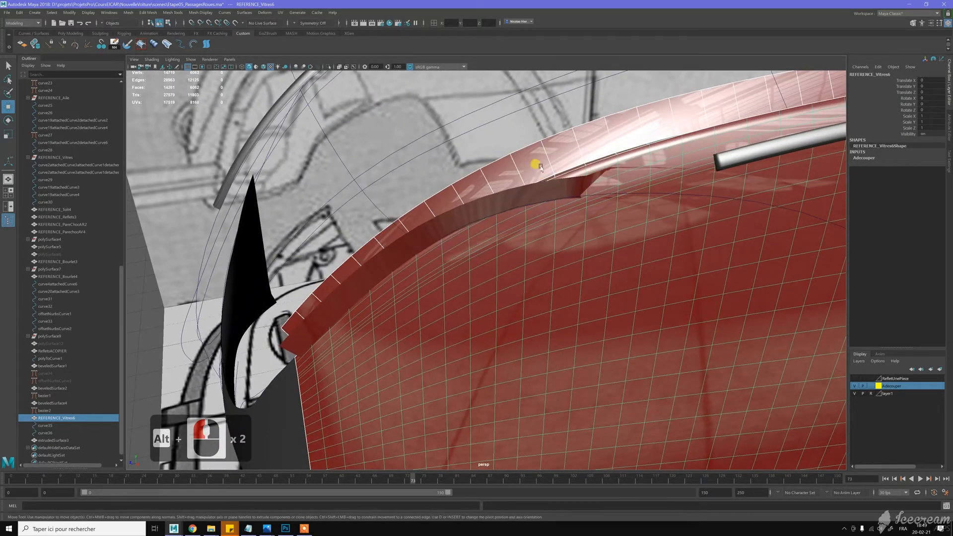
{"action": "left_click_drag", "start_coordinate": [538, 188], "coordinate": [560, 141], "text": "alt"}
{"action": "middle_click", "coordinate": [517, 143], "text": "alt"}
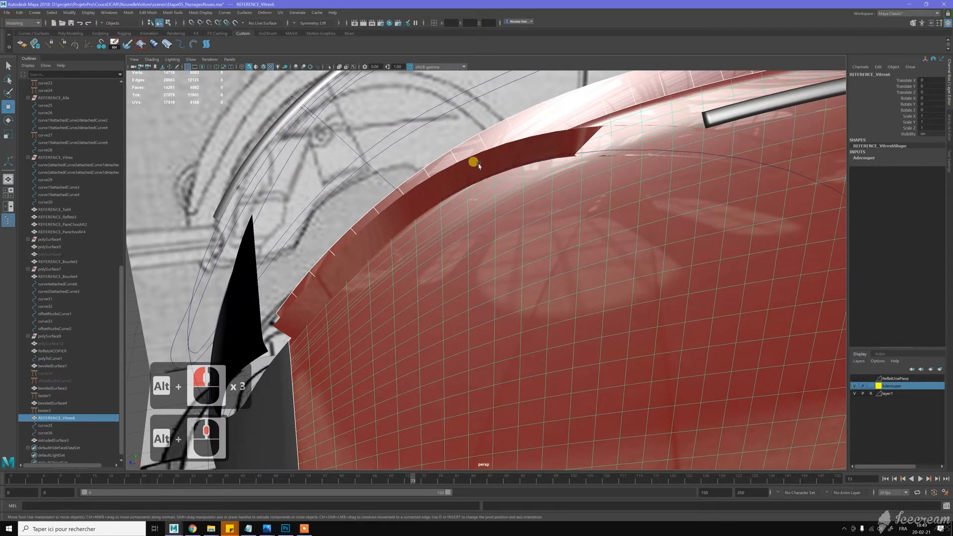
{"action": "middle_click_drag", "start_coordinate": [478, 165], "coordinate": [553, 166], "text": "alt"}
{"action": "left_click_drag", "start_coordinate": [553, 166], "coordinate": [526, 179], "text": "alt"}
{"action": "middle_click", "coordinate": [525, 178], "text": "alt"}
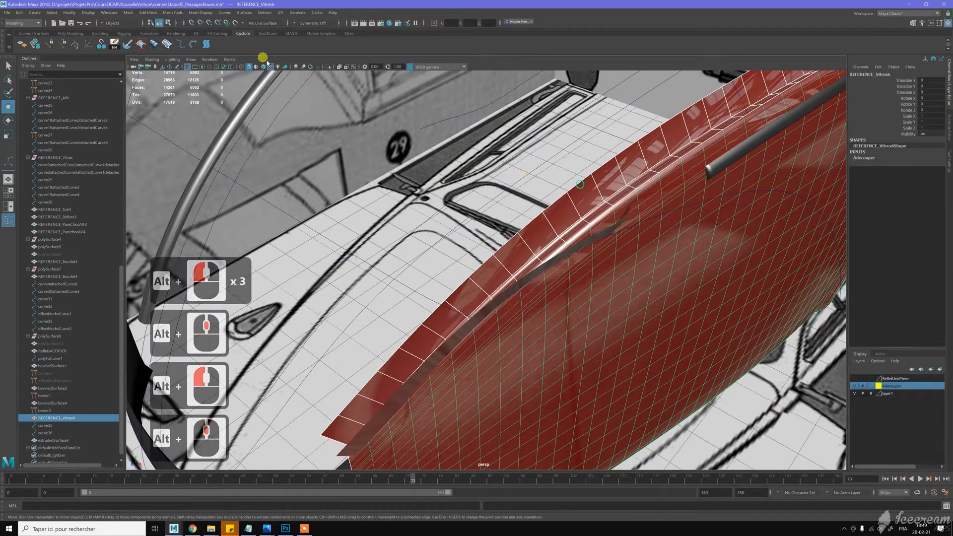
Make the side body surface live and select a vertex on the wheel-arch strip's outer edge near the notch
{"action": "left_click", "coordinate": [234, 24]}
{"action": "left_click_drag", "start_coordinate": [605, 162], "coordinate": [641, 211], "text": "alt"}
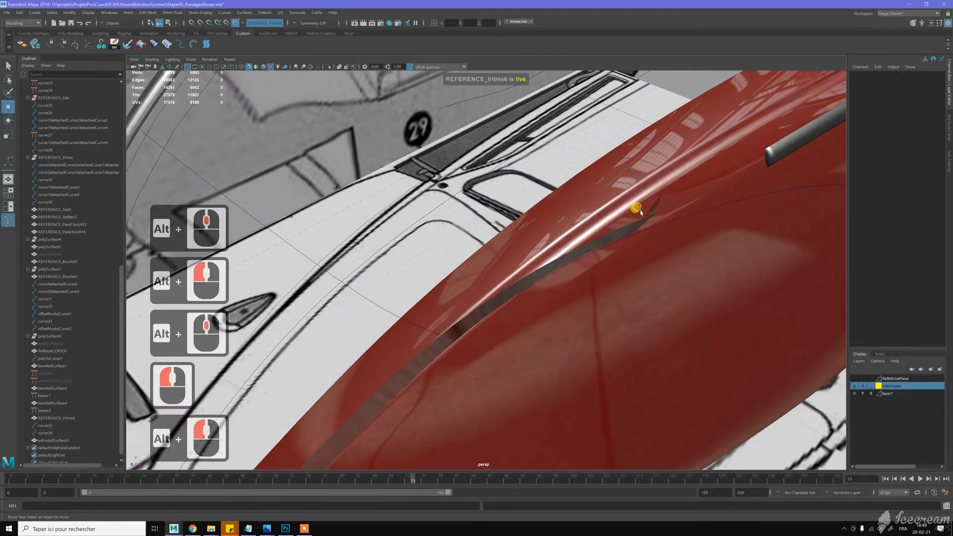
{"action": "key", "text": "w"}
{"action": "mouse_move", "coordinate": [640, 211]}
{"action": "right_mouse_down", "text": "alt"}
{"action": "mouse_move", "coordinate": [643, 223]}
{"action": "mouse_move", "coordinate": [640, 215]}
{"action": "mouse_move", "coordinate": [649, 218]}
{"action": "right_mouse_up", "text": "alt"}
{"action": "left_click", "coordinate": [662, 202]}
{"action": "left_click_drag", "start_coordinate": [662, 201], "coordinate": [617, 176], "text": "alt"}
{"action": "middle_click_drag", "start_coordinate": [589, 202], "coordinate": [601, 251], "text": "alt"}
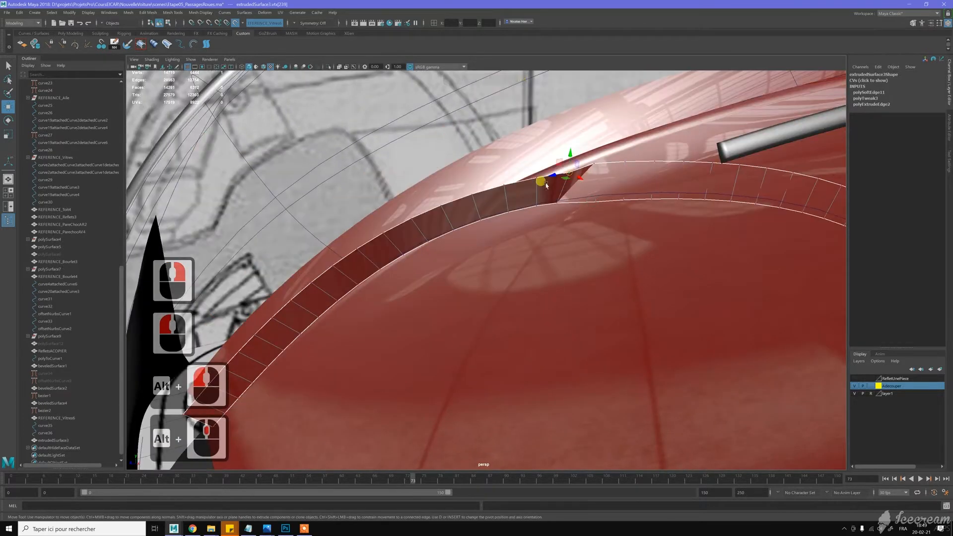
Select the strip's outer-edge vertices beside the notch and move them along the live side surface
{"action": "left_click", "coordinate": [498, 182], "text": "shift"}
{"action": "left_click", "coordinate": [472, 195], "text": "shift"}
{"action": "left_click", "coordinate": [580, 181], "text": "shift"}
{"action": "right_click_drag", "start_coordinate": [586, 184], "coordinate": [577, 176], "text": "alt"}
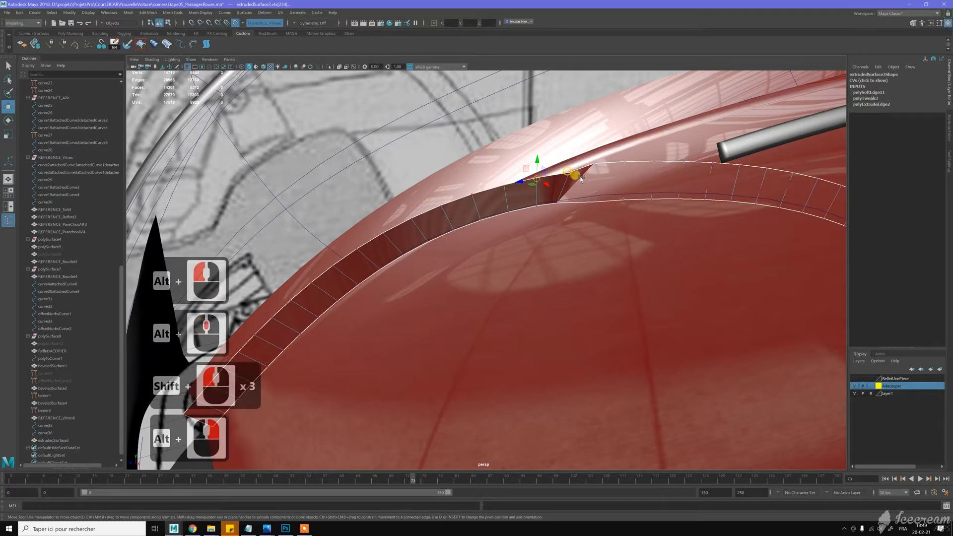
{"action": "left_click_drag", "start_coordinate": [577, 175], "coordinate": [592, 180], "text": "alt"}
{"action": "left_click", "coordinate": [655, 252], "text": "shift"}
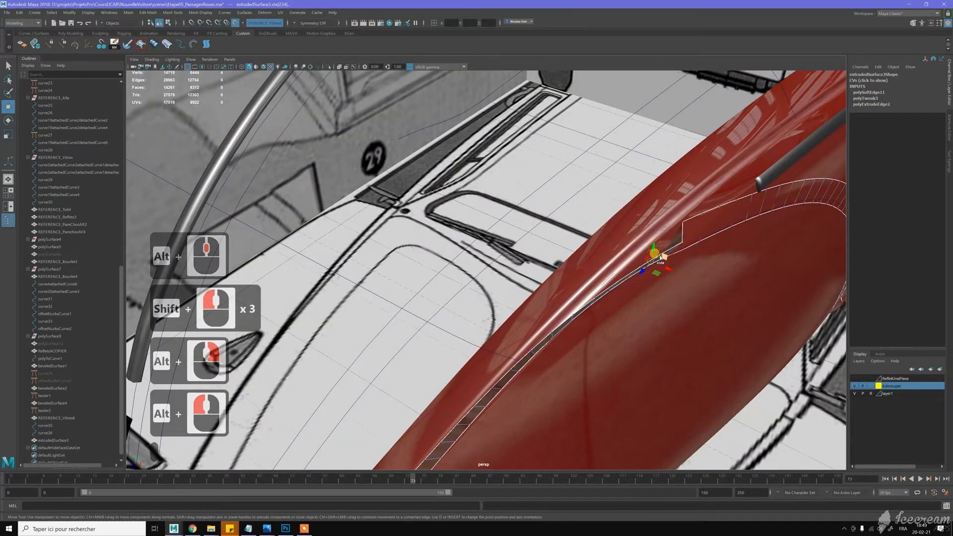
{"action": "key", "text": "space"}
{"action": "scroll", "coordinate": [640, 350], "scroll_direction": "up", "scroll_amount": 9}
{"action": "scroll", "coordinate": [644, 347], "scroll_direction": "up", "scroll_amount": 2}
{"action": "mouse_move", "coordinate": [670, 321]}
{"action": "middle_mouse_down", "text": "alt"}
{"action": "mouse_move", "coordinate": [645, 362]}
{"action": "mouse_move", "coordinate": [671, 335]}
{"action": "middle_mouse_up", "text": "alt"}
{"action": "scroll", "coordinate": [670, 334], "scroll_direction": "up", "scroll_amount": 3}
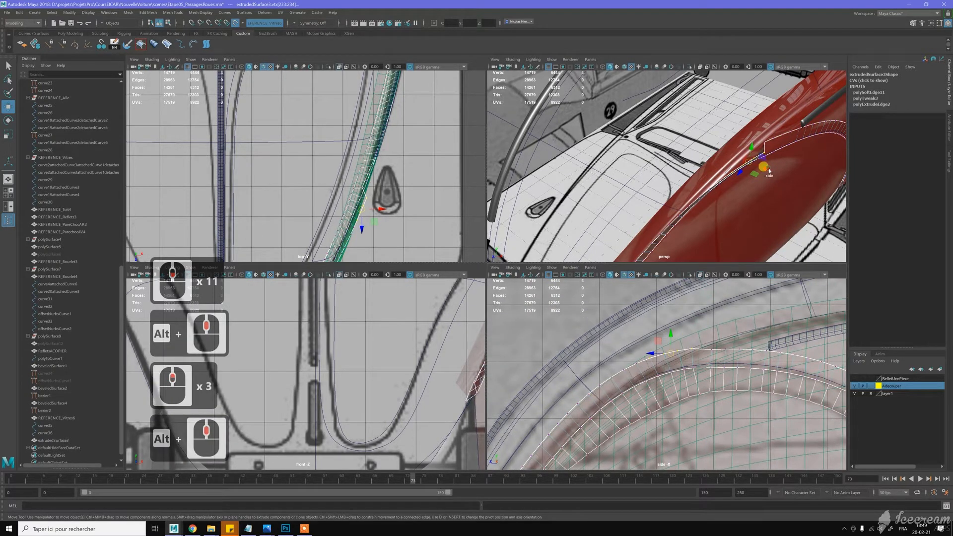
{"action": "mouse_move", "coordinate": [769, 171]}
{"action": "left_mouse_down"}
{"action": "mouse_move", "coordinate": [755, 161]}
{"action": "mouse_move", "coordinate": [769, 171]}
{"action": "left_mouse_up"}
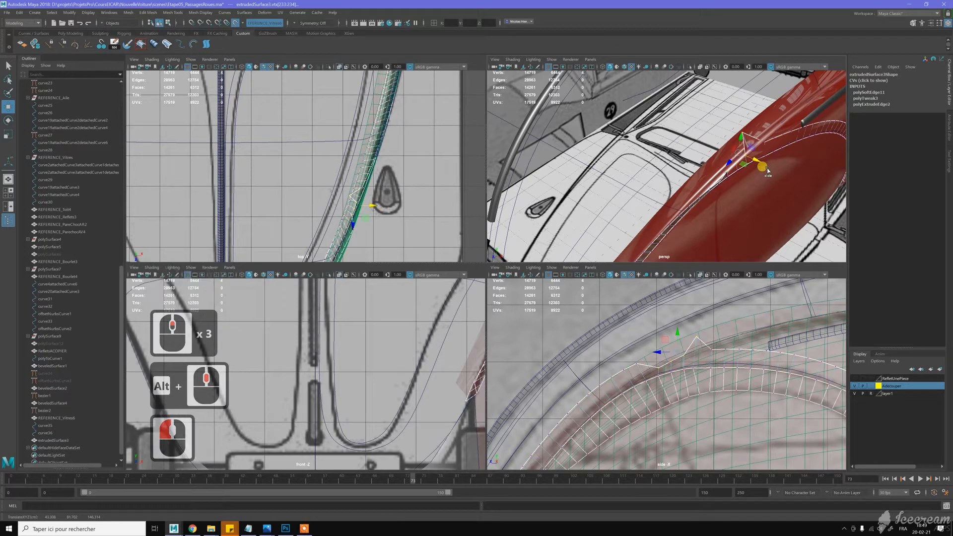
Select the peak vertex of the notch on the strip's outer edge and move it down along the live side surface
{"action": "scroll", "coordinate": [712, 332], "scroll_direction": "up", "scroll_amount": 3}
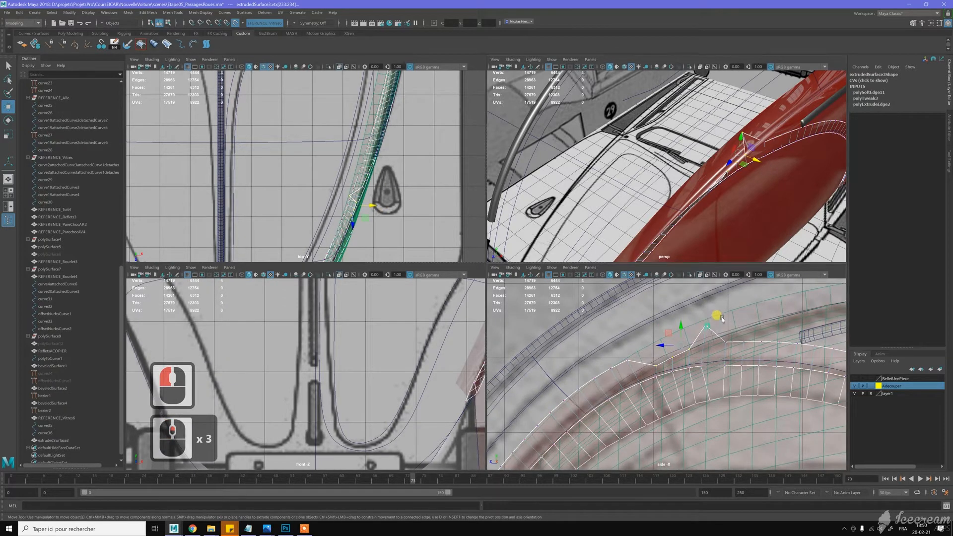
{"action": "left_click", "coordinate": [693, 317]}
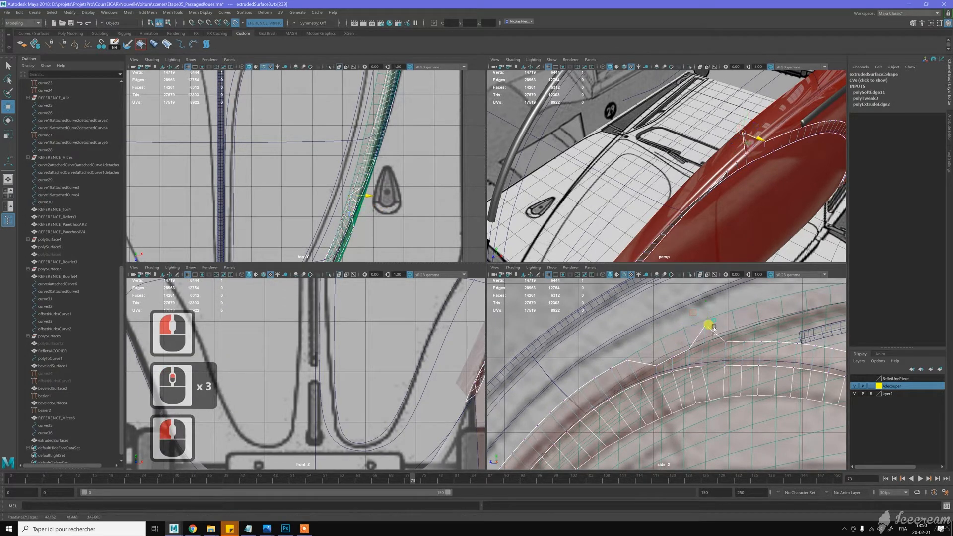
{"action": "middle_click", "coordinate": [750, 197]}
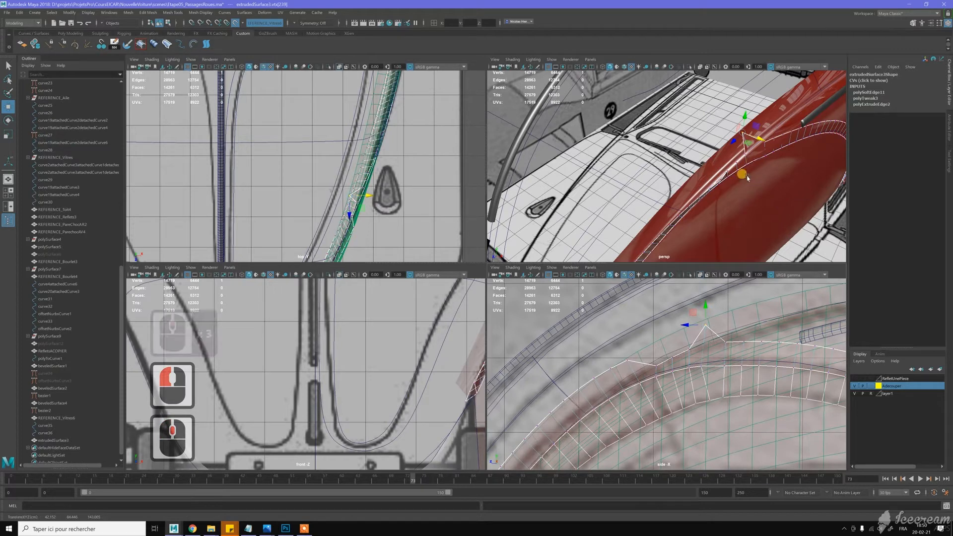
{"action": "middle_click_drag", "start_coordinate": [718, 303], "coordinate": [720, 327]}
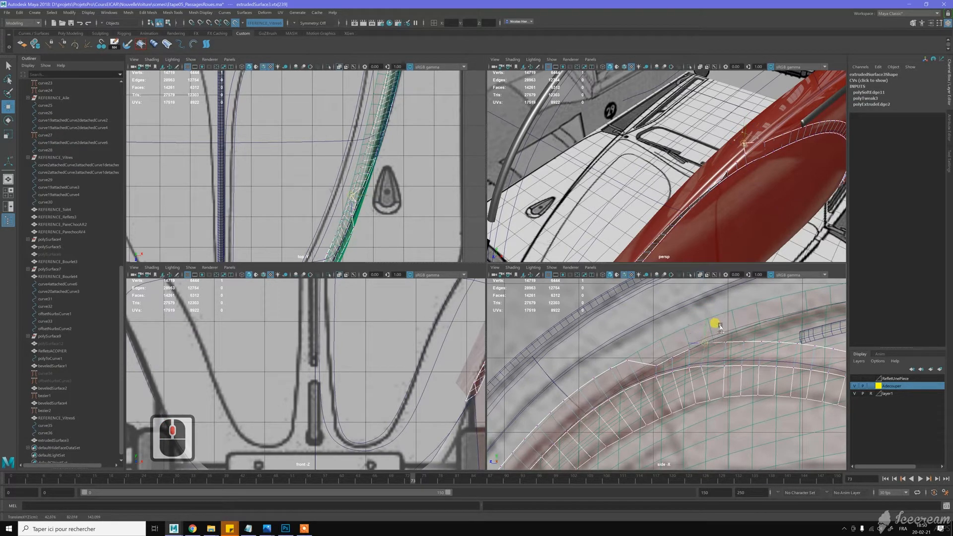
{"action": "middle_click_drag", "start_coordinate": [724, 332], "coordinate": [709, 358]}
Select the two neighbouring vertices on the strip's lower edge beside the notch and reposition them along the live side surface
{"action": "left_click", "coordinate": [738, 361]}
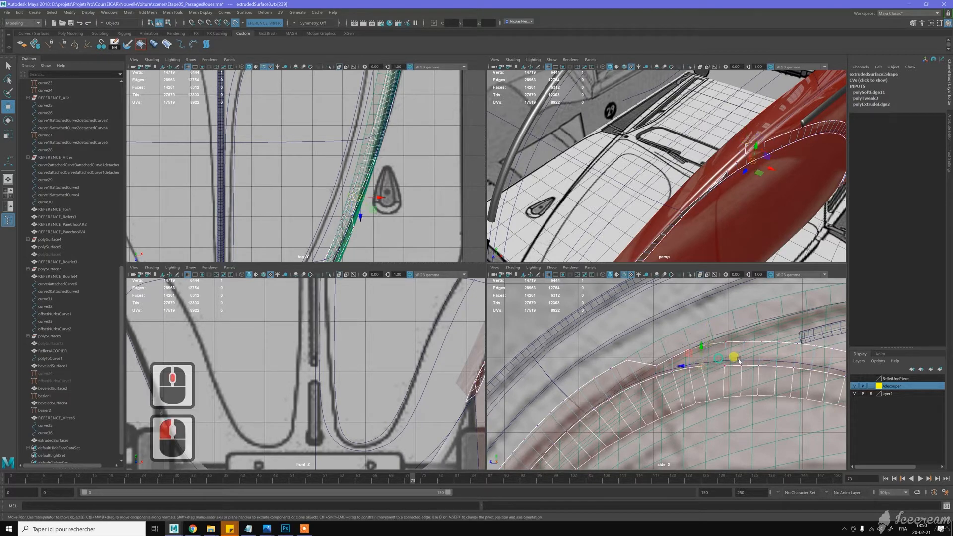
{"action": "middle_click_drag", "start_coordinate": [743, 360], "coordinate": [745, 361]}
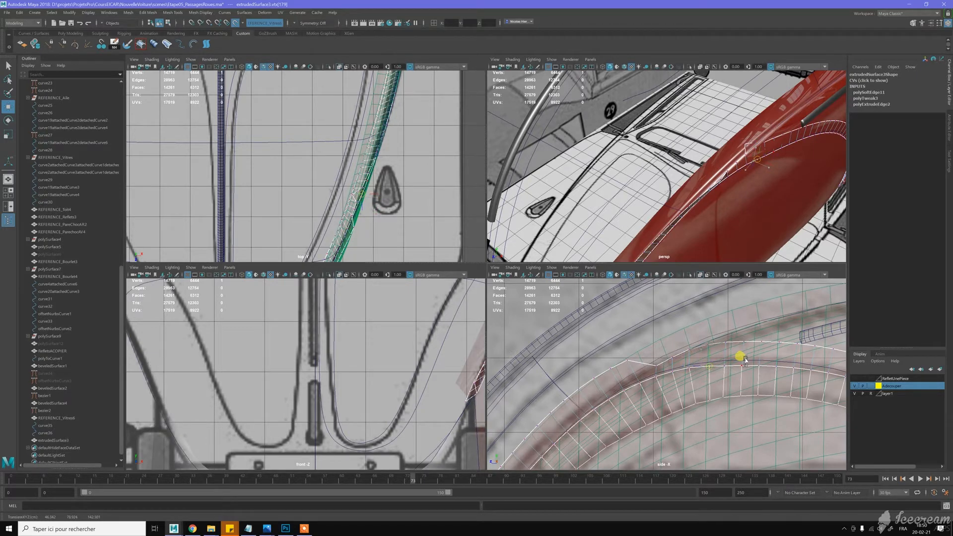
{"action": "left_click", "coordinate": [724, 365]}
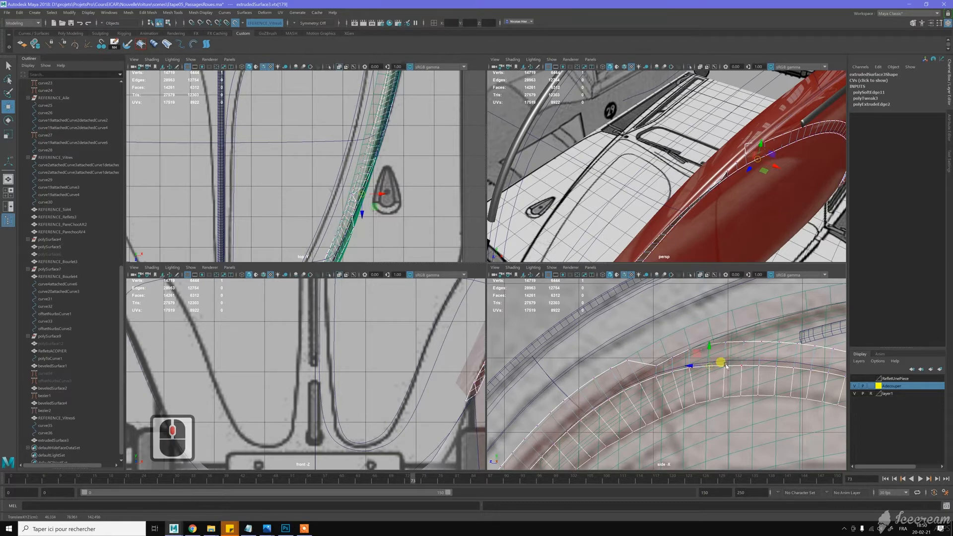
{"action": "middle_click_drag", "start_coordinate": [744, 353], "coordinate": [750, 350]}
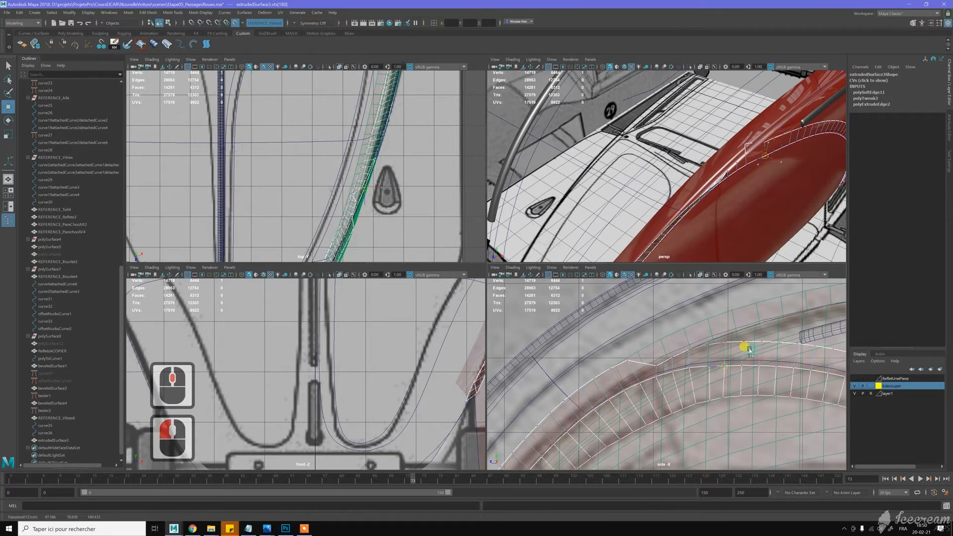
{"action": "middle_click_drag", "start_coordinate": [750, 350], "coordinate": [745, 345]}
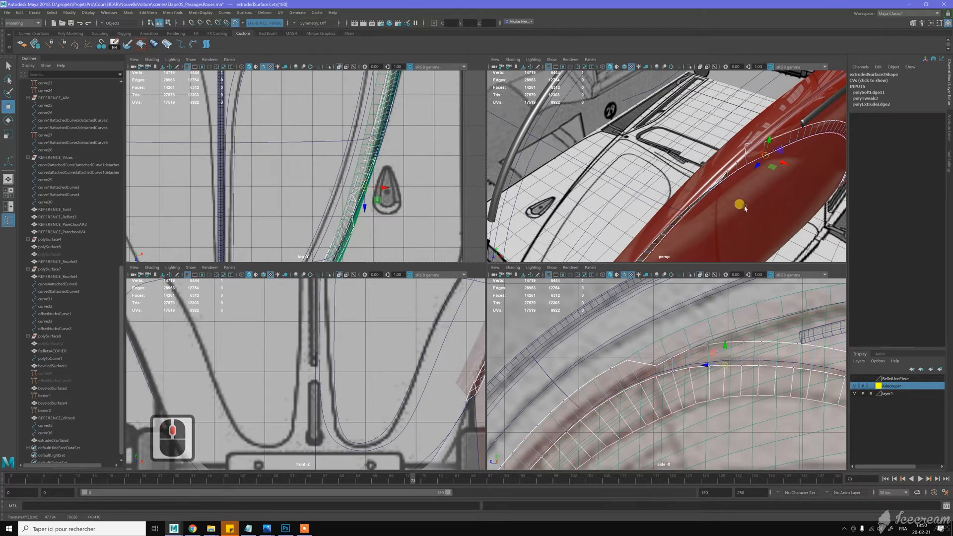
Reselect the lowered outer-edge vertex and shift it sideways to sit against the side body surface
{"action": "middle_click_drag", "start_coordinate": [755, 167], "coordinate": [724, 186], "text": "alt"}
{"action": "scroll", "coordinate": [724, 186], "scroll_direction": "up", "scroll_amount": 1, "text": "alt"}
{"action": "scroll", "coordinate": [724, 186], "scroll_direction": "up", "scroll_amount": 2}
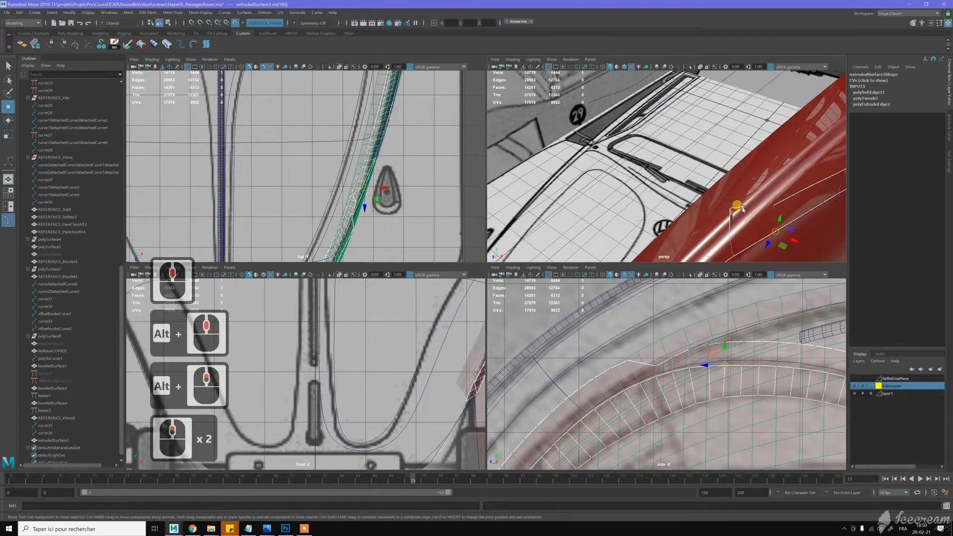
{"action": "left_click", "coordinate": [729, 209]}
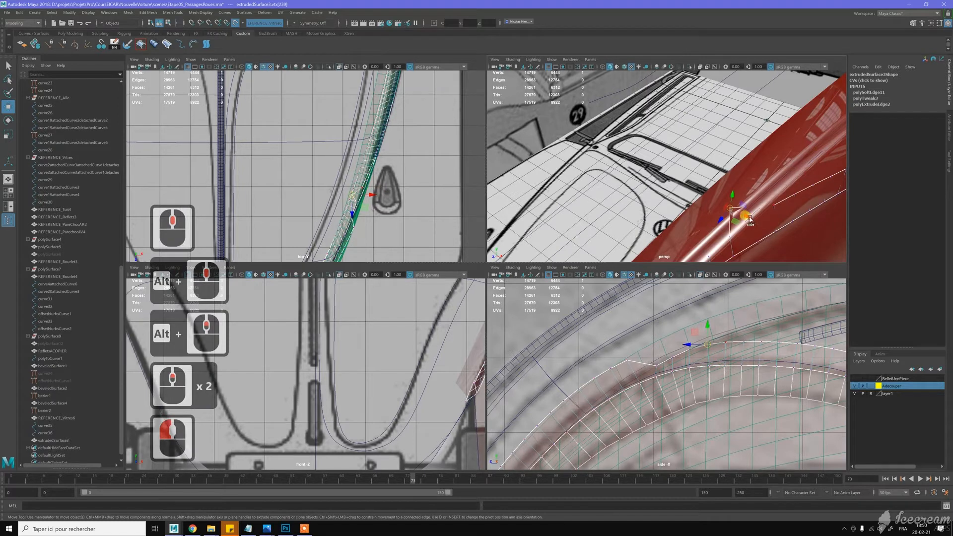
{"action": "left_click_drag", "start_coordinate": [750, 219], "coordinate": [715, 212]}
{"action": "middle_click_drag", "start_coordinate": [715, 211], "coordinate": [696, 206], "text": "alt"}
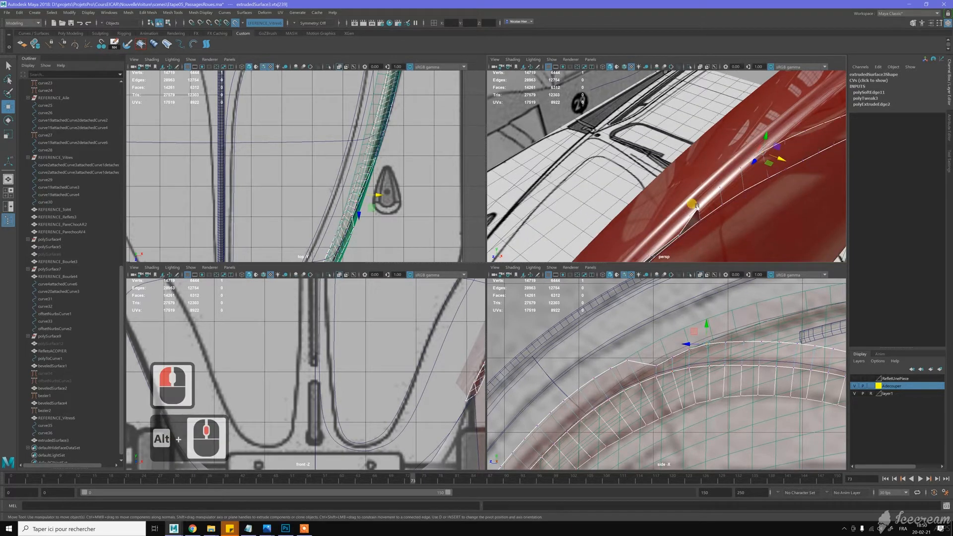
Select the next outer-edge vertex forward of the notch and move it along the live surface towards the strip's lower edge
{"action": "left_click", "coordinate": [680, 234]}
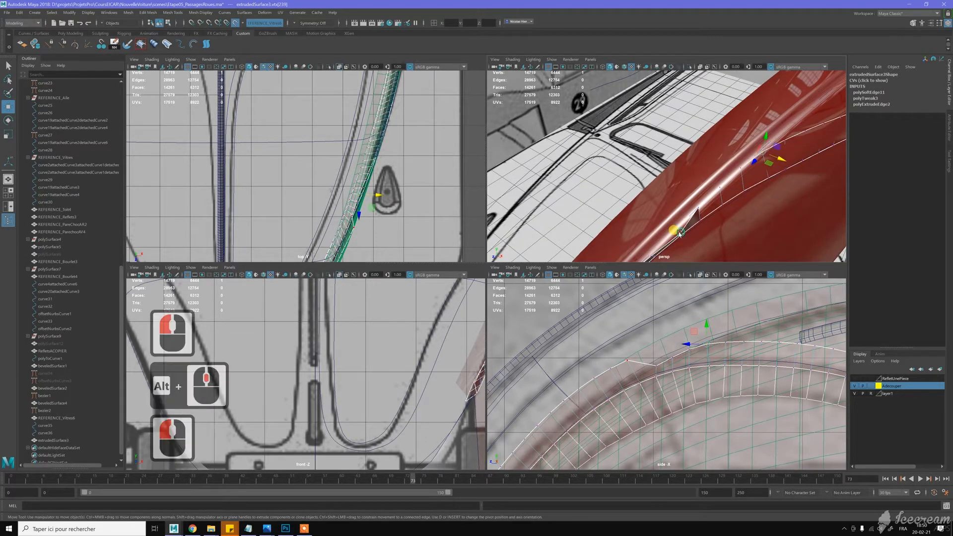
{"action": "left_click_drag", "start_coordinate": [698, 243], "coordinate": [691, 245]}
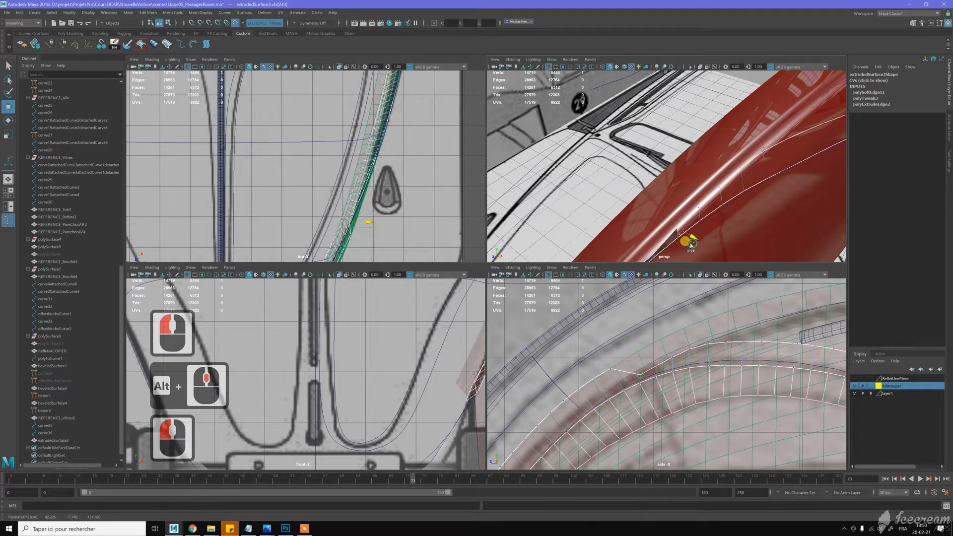
{"action": "left_click", "coordinate": [621, 353]}
{"action": "left_click_drag", "start_coordinate": [629, 367], "coordinate": [646, 368]}
{"action": "middle_click", "coordinate": [642, 372]}
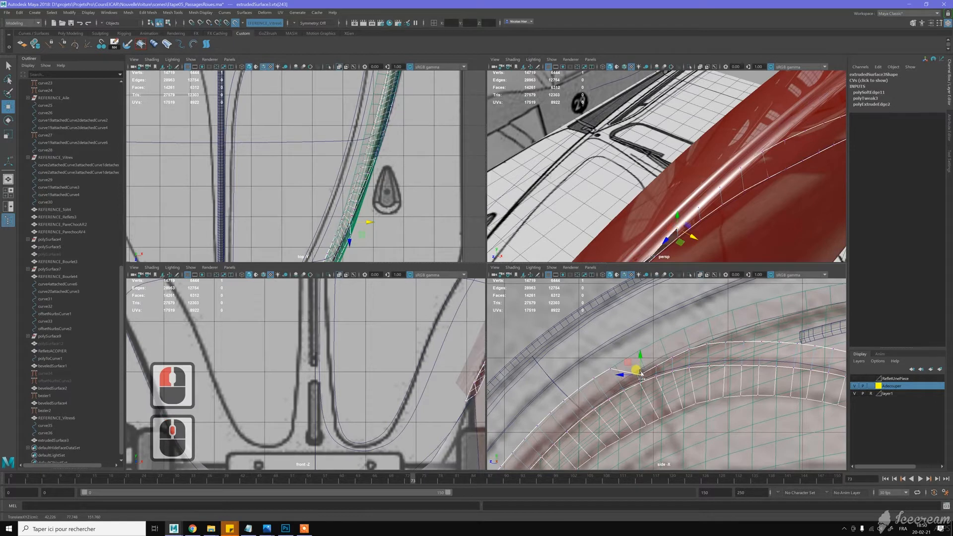
{"action": "middle_click_drag", "start_coordinate": [647, 362], "coordinate": [641, 367]}
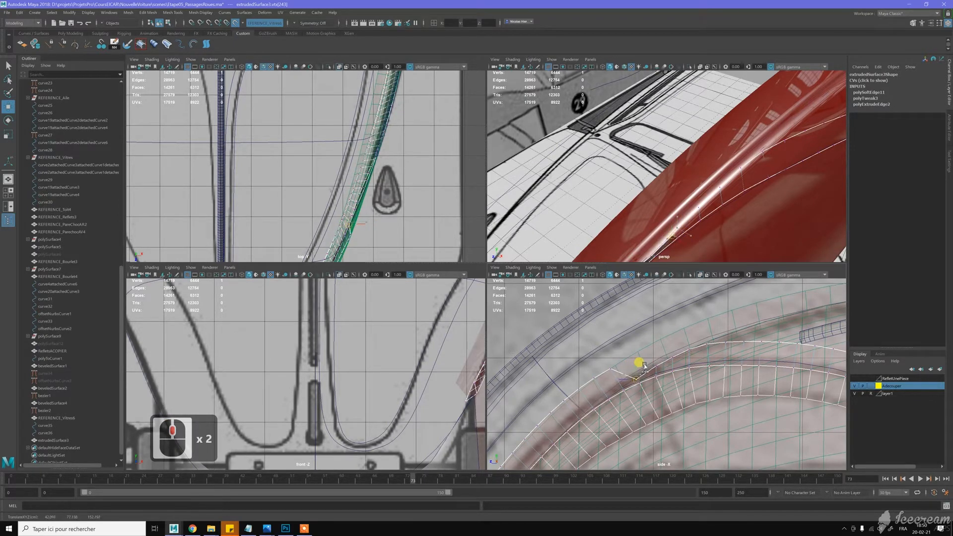
{"action": "middle_click_drag", "start_coordinate": [644, 365], "coordinate": [646, 365]}
Examine the adjusted part of the wheel-arch strip against the side body surface from several angles
{"action": "left_click_drag", "start_coordinate": [695, 192], "coordinate": [596, 166], "text": "alt"}
{"action": "middle_click_drag", "start_coordinate": [618, 165], "coordinate": [708, 175], "text": "alt"}
{"action": "left_click_drag", "start_coordinate": [708, 174], "coordinate": [768, 173], "text": "alt"}
{"action": "middle_click_drag", "start_coordinate": [768, 172], "coordinate": [720, 139], "text": "alt"}
{"action": "left_click_drag", "start_coordinate": [720, 137], "coordinate": [677, 137], "text": "alt"}
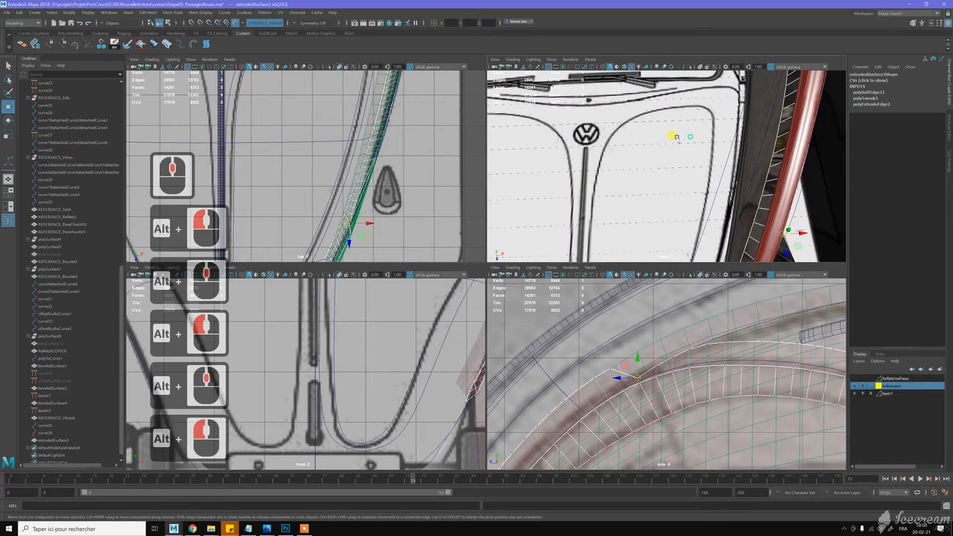
{"action": "middle_click_drag", "start_coordinate": [678, 138], "coordinate": [666, 157], "text": "alt"}
{"action": "left_click_drag", "start_coordinate": [667, 156], "coordinate": [661, 155], "text": "alt"}
{"action": "right_click_drag", "start_coordinate": [662, 156], "coordinate": [687, 174], "text": "alt"}
{"action": "left_click_drag", "start_coordinate": [687, 174], "coordinate": [647, 162], "text": "alt"}
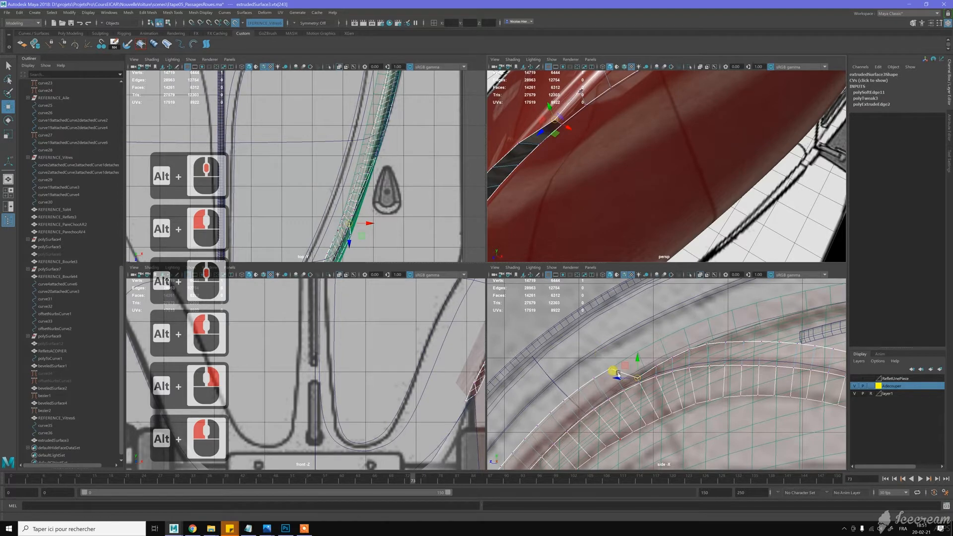
{"action": "key", "text": "w"}
{"action": "middle_click_drag", "start_coordinate": [583, 154], "coordinate": [561, 145], "text": "alt"}
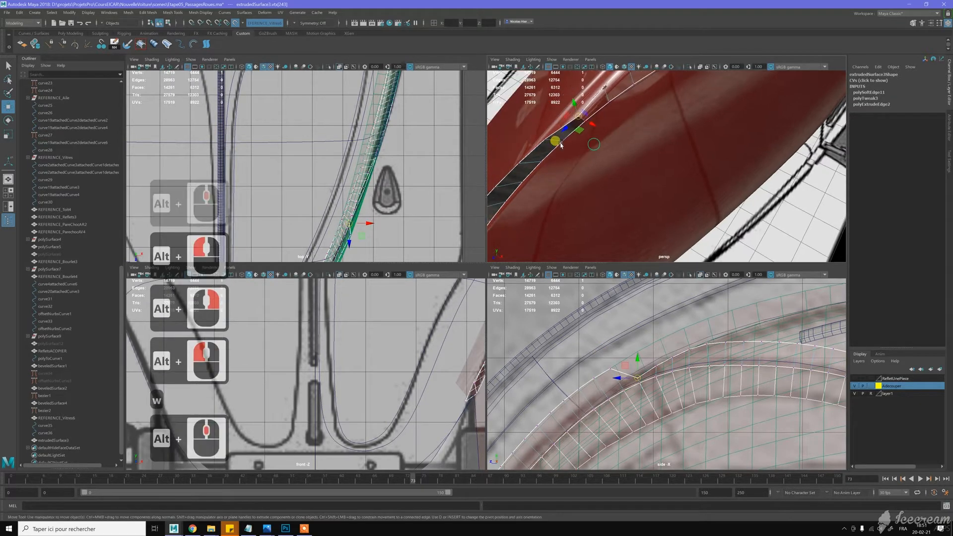
Merge the adjacent outer-edge vertices at the notch of the wheel-arch strip with Target Weld
{"action": "scroll", "coordinate": [559, 145], "scroll_direction": "down", "scroll_amount": 4}
{"action": "right_click_drag", "start_coordinate": [555, 145], "coordinate": [623, 174], "text": "shift"}
{"action": "left_click", "coordinate": [580, 196]}
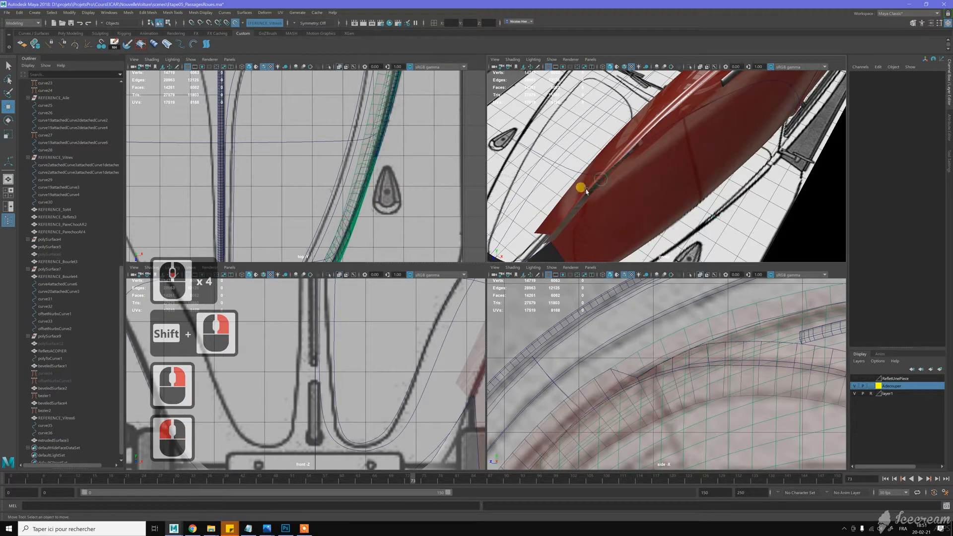
{"action": "right_click_drag", "start_coordinate": [585, 200], "coordinate": [582, 171], "text": "shift"}
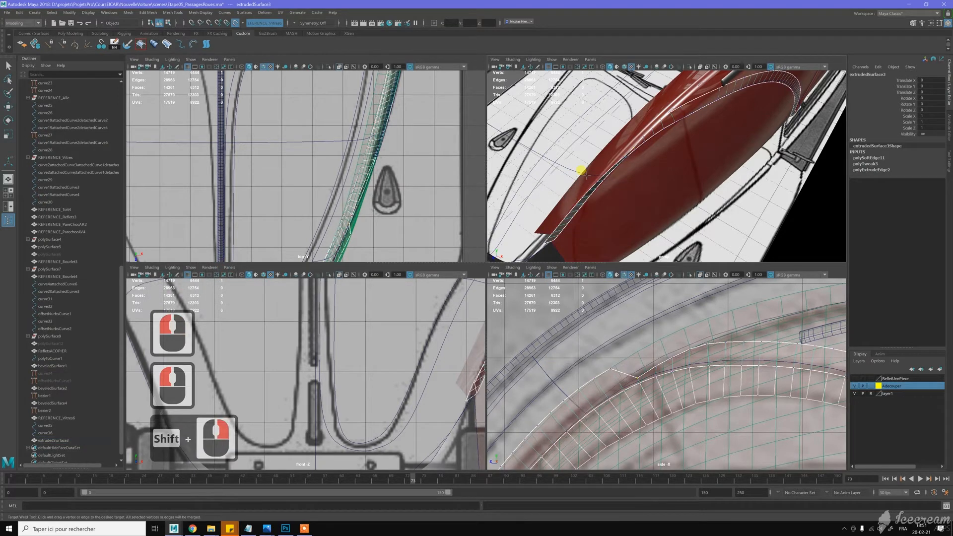
{"action": "left_click", "coordinate": [610, 342]}
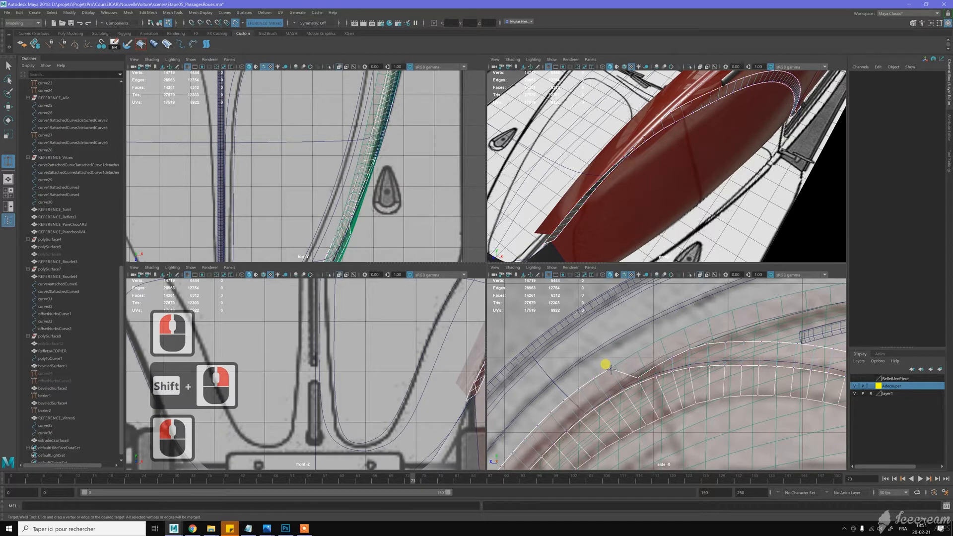
{"action": "left_click_drag", "start_coordinate": [620, 383], "coordinate": [637, 369]}
{"action": "key", "text": "w"}
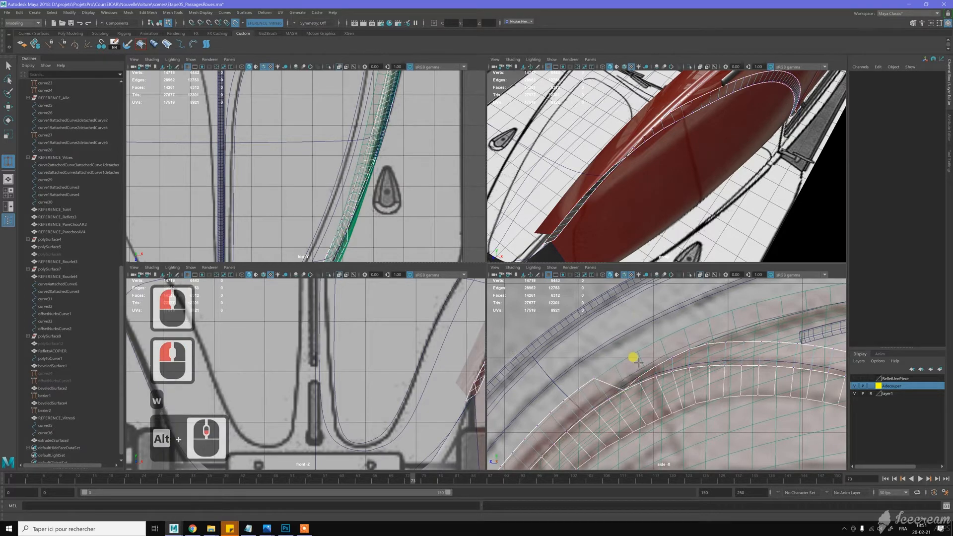
Select the strip's outer row of faces from the notch down to its front end and delete them
{"action": "middle_click_drag", "start_coordinate": [638, 362], "coordinate": [634, 340], "text": "alt"}
{"action": "key", "text": "w"}
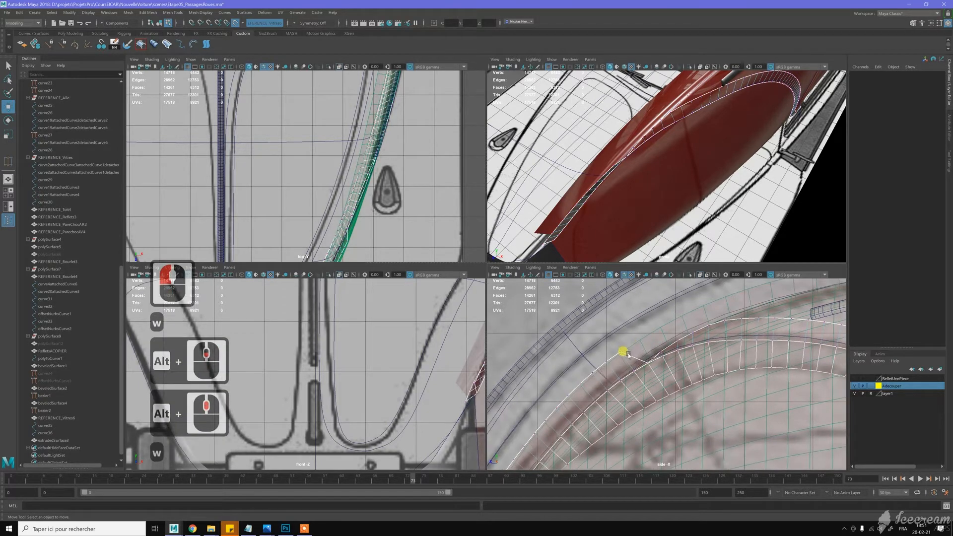
{"action": "mouse_move", "coordinate": [630, 354]}
{"action": "right_mouse_down"}
{"action": "mouse_move", "coordinate": [632, 341]}
{"action": "mouse_move", "coordinate": [628, 362]}
{"action": "right_mouse_up"}
{"action": "left_click", "coordinate": [619, 367]}
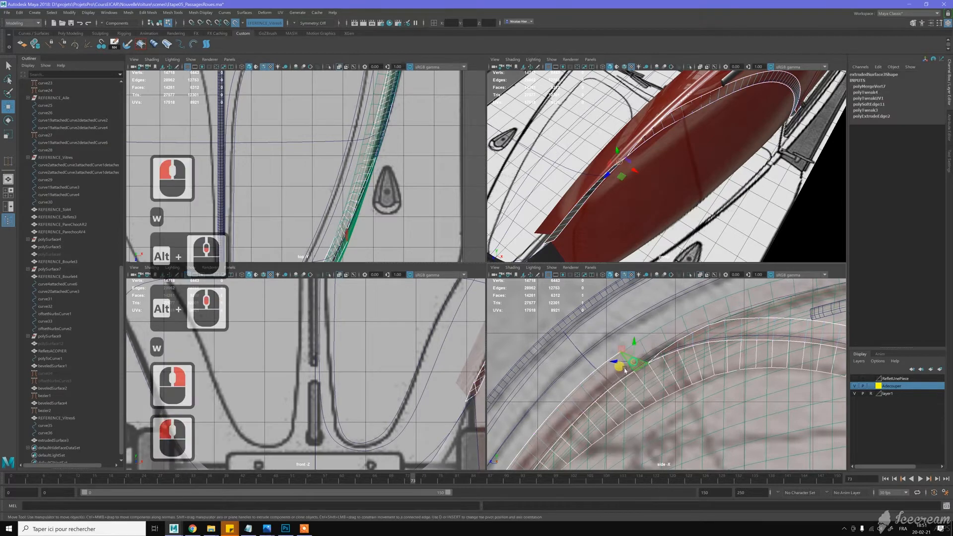
{"action": "double_click", "coordinate": [554, 424], "text": "shift"}
{"action": "scroll", "coordinate": [621, 378], "scroll_direction": "down", "scroll_amount": 4}
{"action": "key", "text": "Delete"}
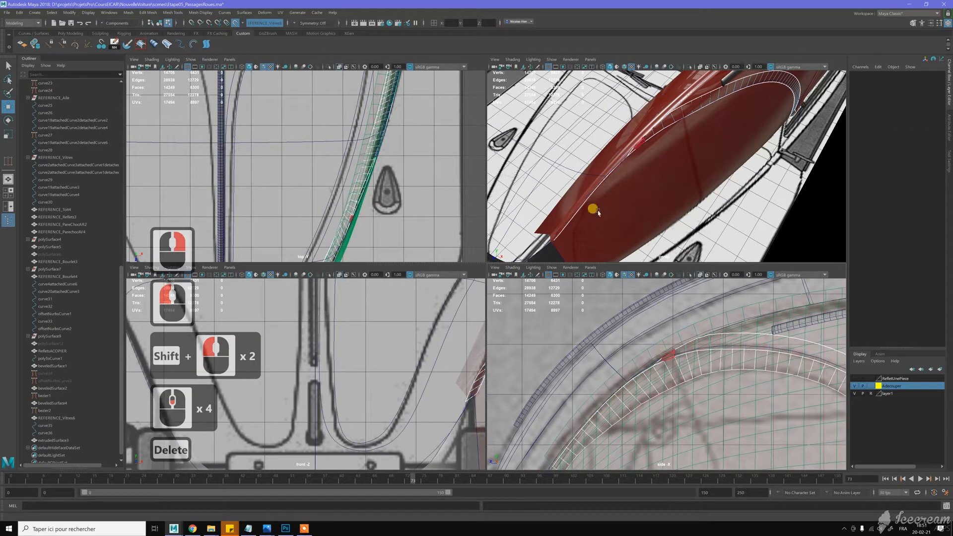
Examine the trimmed front strip and the strip around the rear wheel arch from several angles
{"action": "scroll", "coordinate": [640, 199], "scroll_direction": "down", "scroll_amount": 2}
{"action": "left_click_drag", "start_coordinate": [654, 189], "coordinate": [667, 175], "text": "alt"}
{"action": "middle_click_drag", "start_coordinate": [667, 175], "coordinate": [666, 178], "text": "alt"}
{"action": "mouse_move", "coordinate": [666, 177]}
{"action": "left_mouse_down", "text": "alt"}
{"action": "mouse_move", "coordinate": [643, 181]}
{"action": "mouse_move", "coordinate": [701, 180]}
{"action": "mouse_move", "coordinate": [658, 189]}
{"action": "left_mouse_up", "text": "alt"}
{"action": "left_click", "coordinate": [658, 189]}
{"action": "key", "text": "w"}
{"action": "scroll", "coordinate": [658, 189], "scroll_direction": "down", "scroll_amount": 3}
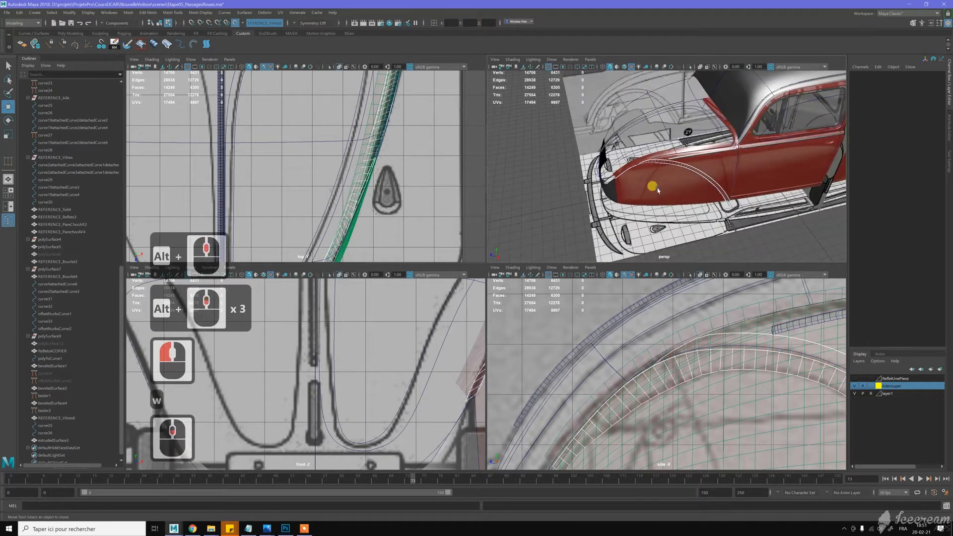
{"action": "middle_click_drag", "start_coordinate": [668, 185], "coordinate": [677, 181], "text": "alt"}
{"action": "left_click_drag", "start_coordinate": [678, 181], "coordinate": [720, 213], "text": "alt"}
{"action": "middle_click_drag", "start_coordinate": [720, 213], "coordinate": [726, 217], "text": "alt"}
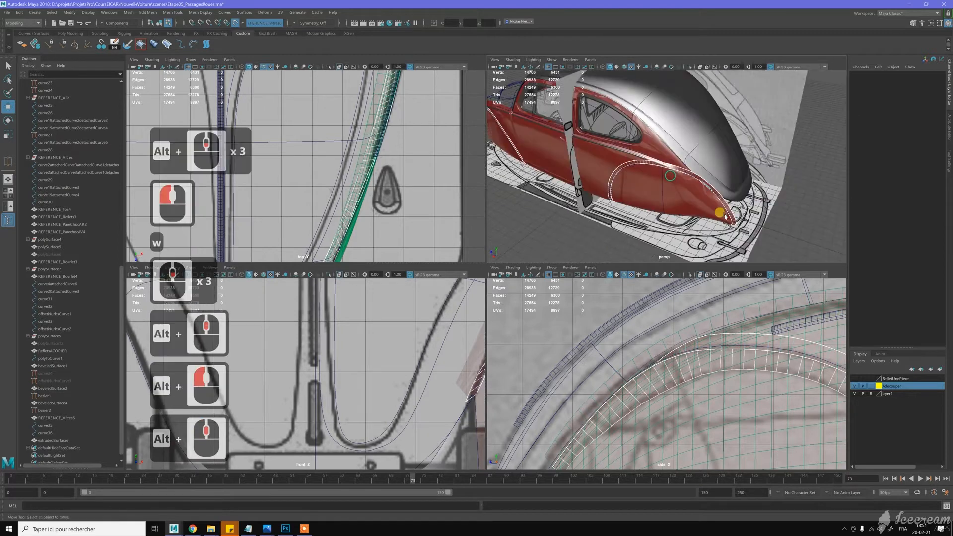
{"action": "right_click_drag", "start_coordinate": [726, 217], "coordinate": [753, 211], "text": "alt"}
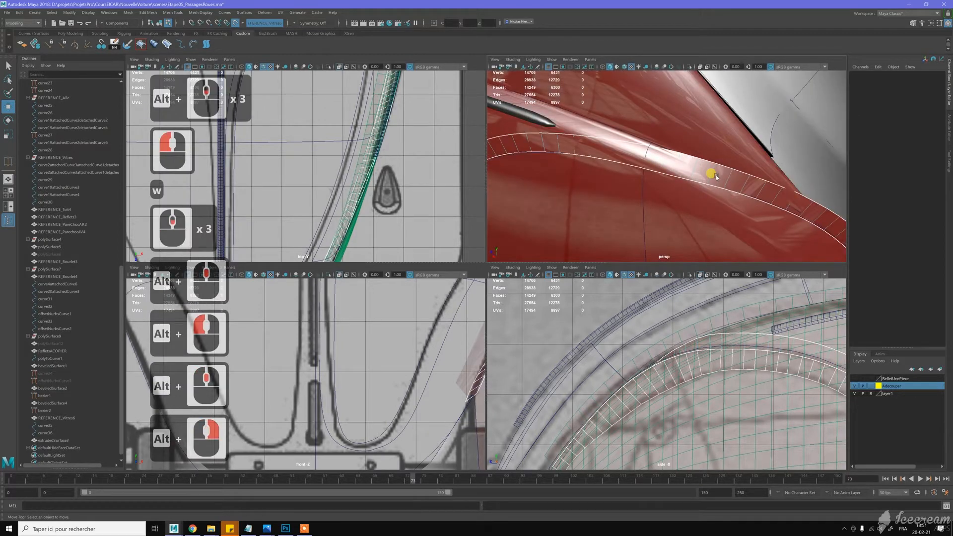
{"action": "scroll", "coordinate": [639, 340], "scroll_direction": "down", "scroll_amount": 20}
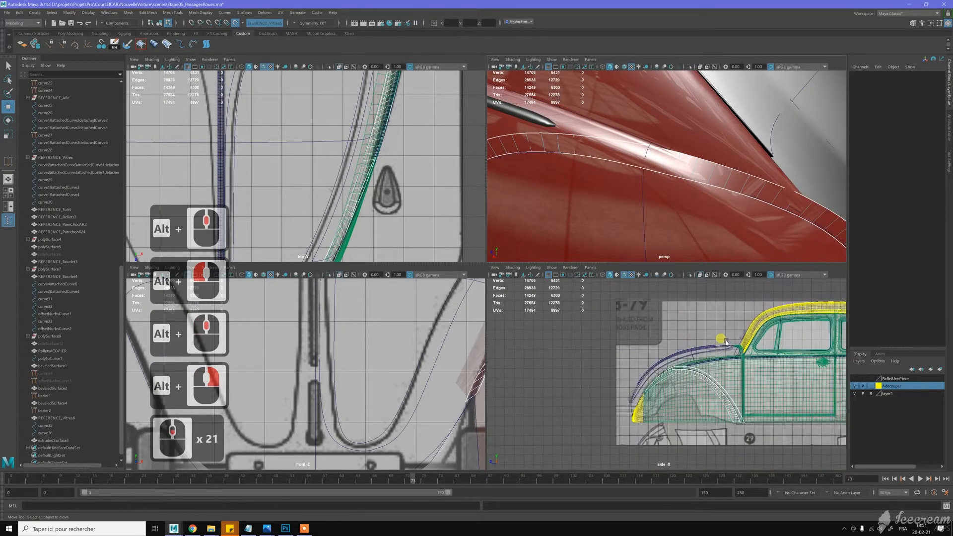
Frame the rear wheel arch in the side and perspective views and switch the strip there to vertex selection
{"action": "middle_click_drag", "start_coordinate": [520, 316], "coordinate": [571, 338], "text": "alt"}
{"action": "scroll", "coordinate": [596, 343], "scroll_direction": "up", "scroll_amount": 9, "text": "alt"}
{"action": "middle_click_drag", "start_coordinate": [633, 330], "coordinate": [614, 237], "text": "alt"}
{"action": "scroll", "coordinate": [673, 295], "scroll_direction": "up", "scroll_amount": 4, "text": "alt"}
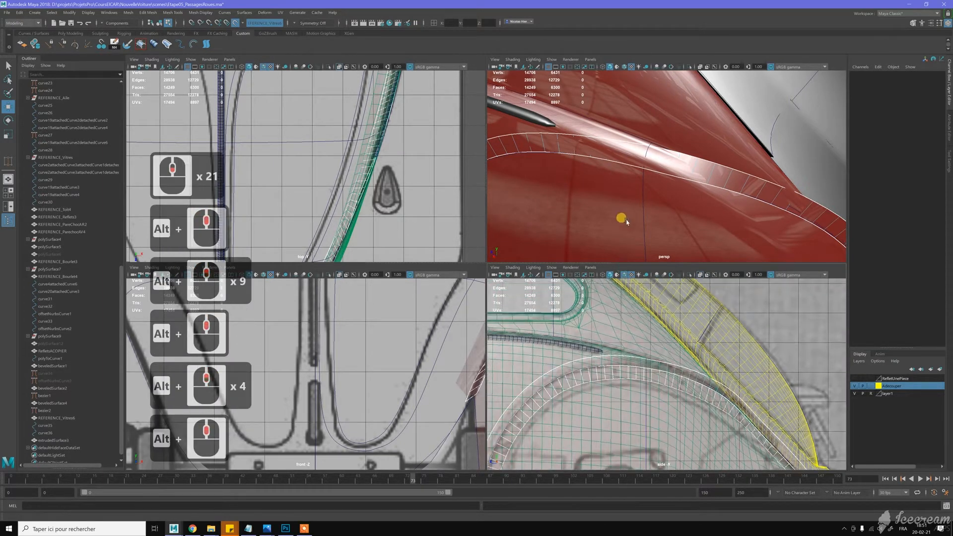
{"action": "left_click_drag", "start_coordinate": [642, 164], "coordinate": [617, 171], "text": "alt"}
{"action": "middle_click_drag", "start_coordinate": [617, 171], "coordinate": [635, 169], "text": "alt"}
{"action": "key", "text": "w"}
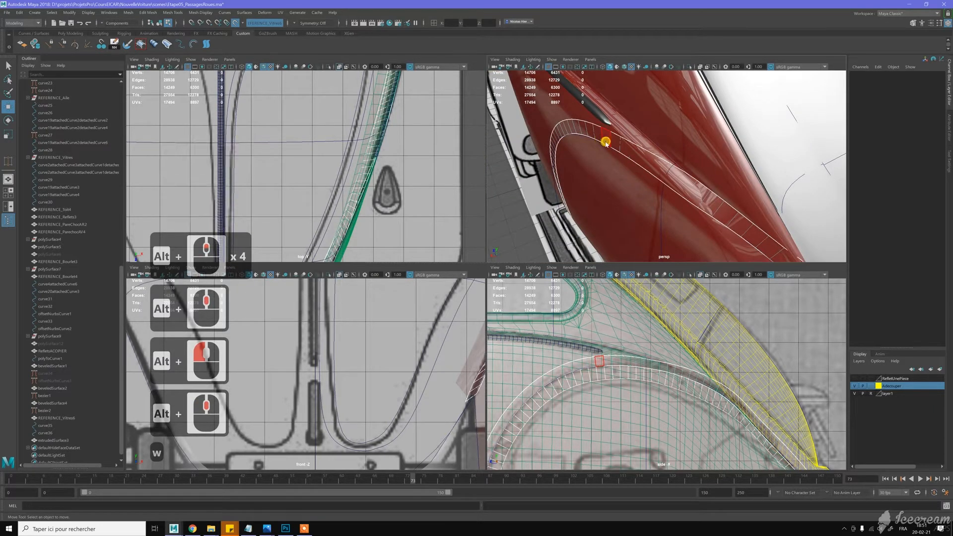
{"action": "right_click", "coordinate": [599, 144]}
{"action": "right_click_drag", "start_coordinate": [601, 145], "coordinate": [571, 144]}
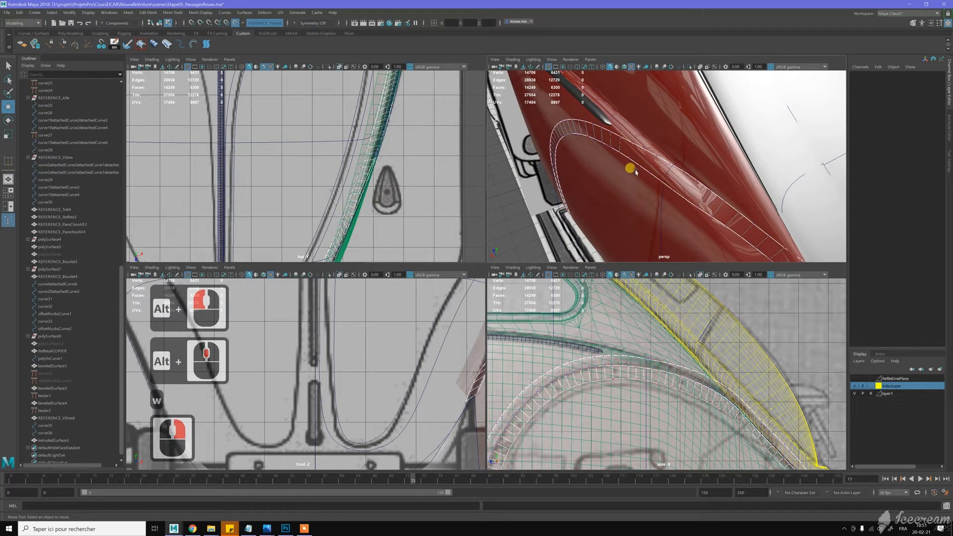
Examine where the rear wheel-arch strip meets the side body surface and the rear body edge
{"action": "left_click_drag", "start_coordinate": [630, 166], "coordinate": [635, 165], "text": "alt"}
{"action": "middle_click_drag", "start_coordinate": [635, 165], "coordinate": [634, 162], "text": "alt"}
{"action": "left_click_drag", "start_coordinate": [634, 162], "coordinate": [656, 154], "text": "alt"}
{"action": "middle_click_drag", "start_coordinate": [655, 154], "coordinate": [672, 153], "text": "alt"}
{"action": "left_click_drag", "start_coordinate": [699, 153], "coordinate": [655, 149], "text": "alt"}
{"action": "middle_click_drag", "start_coordinate": [655, 149], "coordinate": [666, 175], "text": "alt"}
{"action": "right_click_drag", "start_coordinate": [666, 174], "coordinate": [681, 176], "text": "alt"}
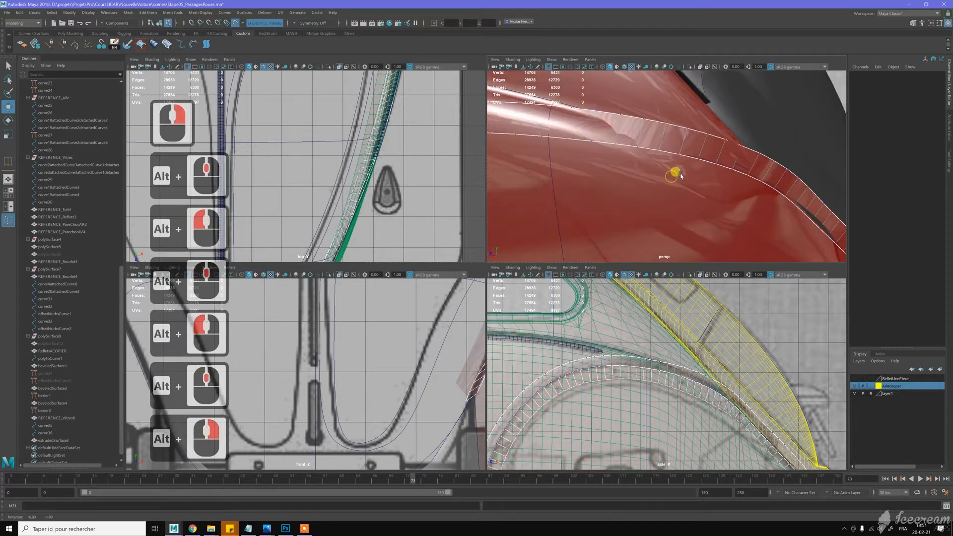
{"action": "middle_click_drag", "start_coordinate": [681, 175], "coordinate": [681, 175], "text": "alt"}
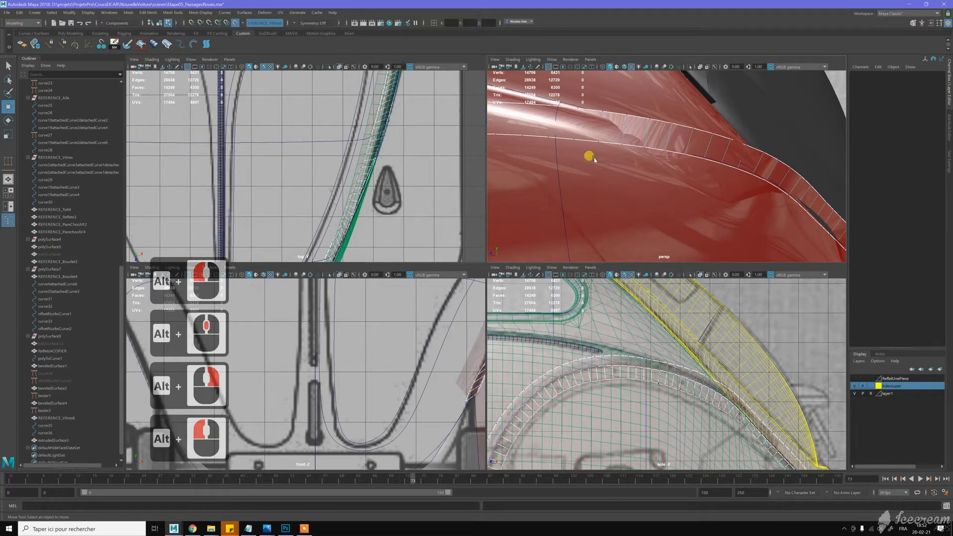
Display the wireframe over the shaded surfaces in the perspective view around the rear wheel arch
{"action": "mouse_move", "coordinate": [591, 158]}
{"action": "left_mouse_down", "text": "alt"}
{"action": "mouse_move", "coordinate": [602, 154]}
{"action": "mouse_move", "coordinate": [630, 184]}
{"action": "mouse_move", "coordinate": [594, 140]}
{"action": "left_mouse_up", "text": "alt"}
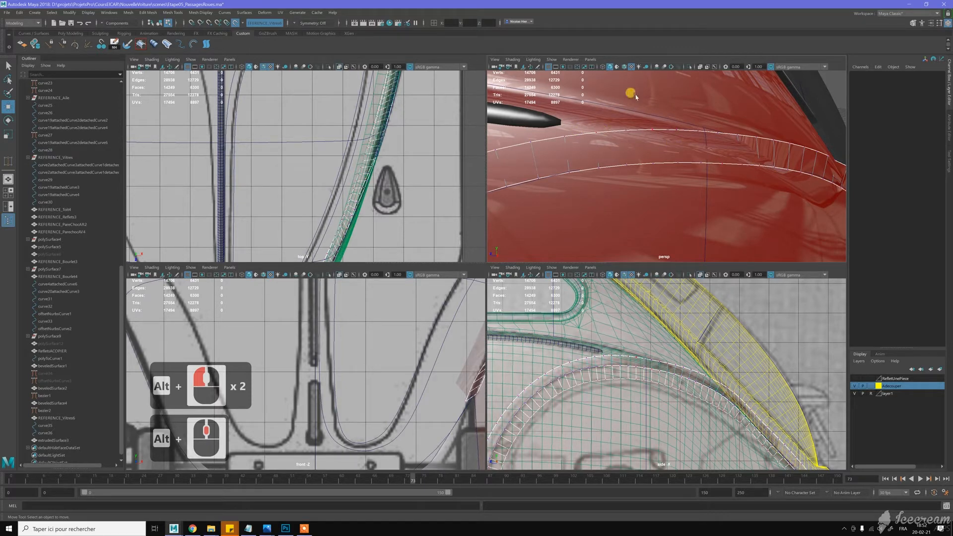
{"action": "left_click", "coordinate": [603, 68]}
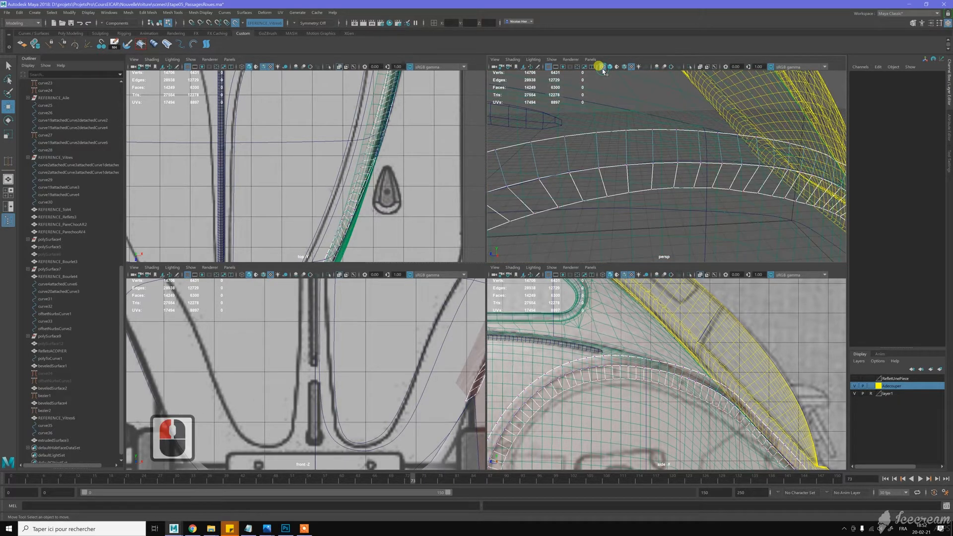
{"action": "left_click", "coordinate": [603, 68]}
{"action": "left_click", "coordinate": [603, 68]}
{"action": "left_click", "coordinate": [624, 67]}
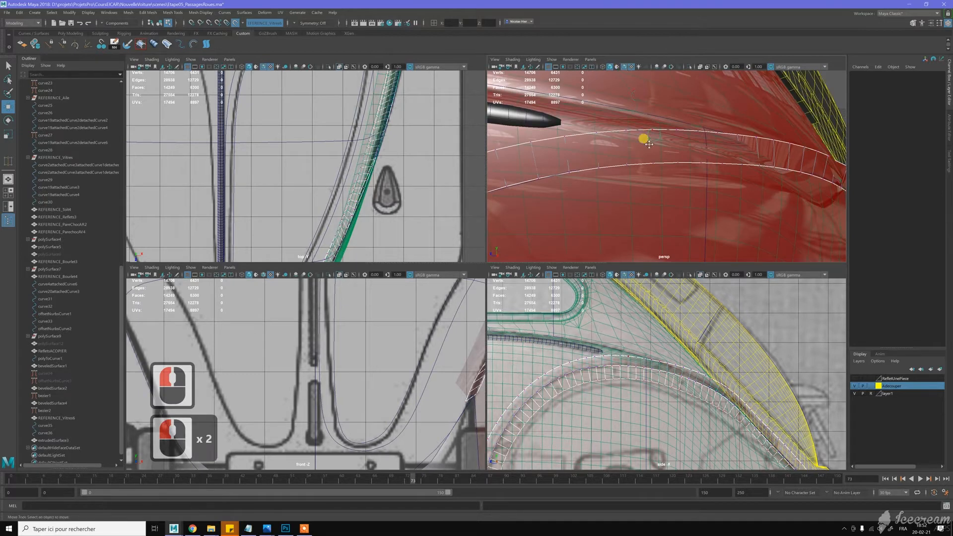
Move the strip's first outer-edge vertices above the rear arch down toward the side body surface where the strip lifts off it
{"action": "middle_click_drag", "start_coordinate": [640, 140], "coordinate": [591, 144], "text": "alt"}
{"action": "scroll", "coordinate": [586, 144], "scroll_direction": "up", "scroll_amount": 2}
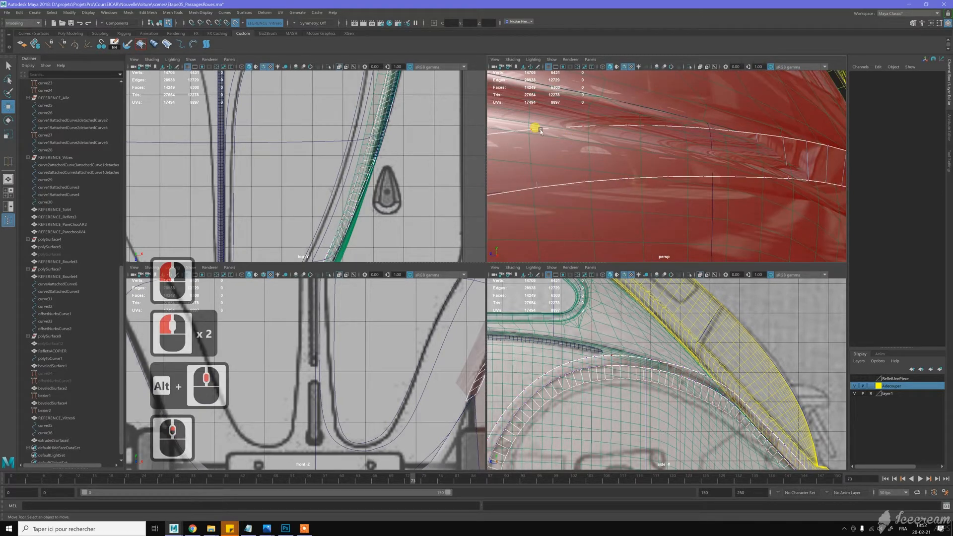
{"action": "scroll", "coordinate": [579, 132], "scroll_direction": "down", "scroll_amount": 2}
{"action": "left_click_drag", "start_coordinate": [662, 151], "coordinate": [574, 109], "text": "alt"}
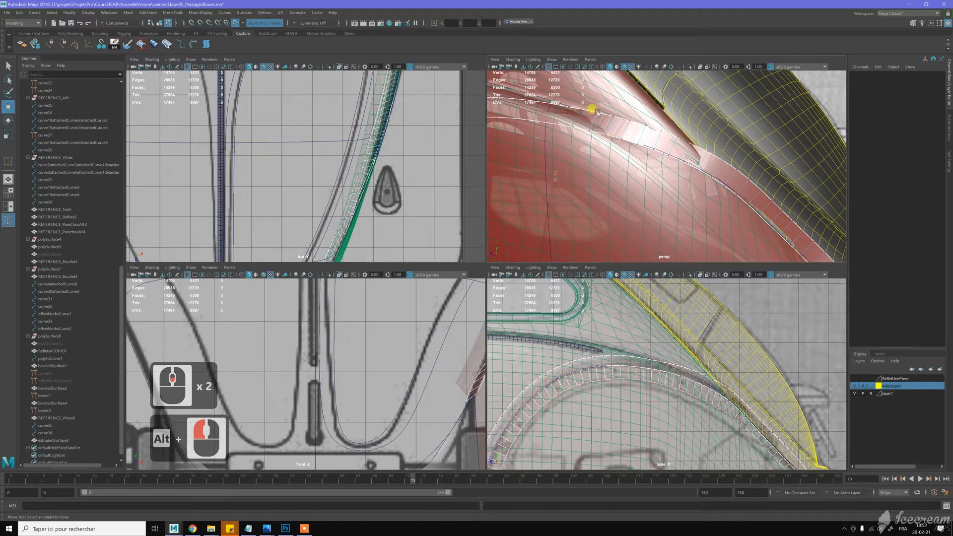
{"action": "scroll", "coordinate": [596, 116], "scroll_direction": "up", "scroll_amount": 1}
{"action": "middle_click_drag", "start_coordinate": [596, 117], "coordinate": [631, 154], "text": "alt"}
{"action": "middle_click", "coordinate": [617, 149], "text": "alt"}
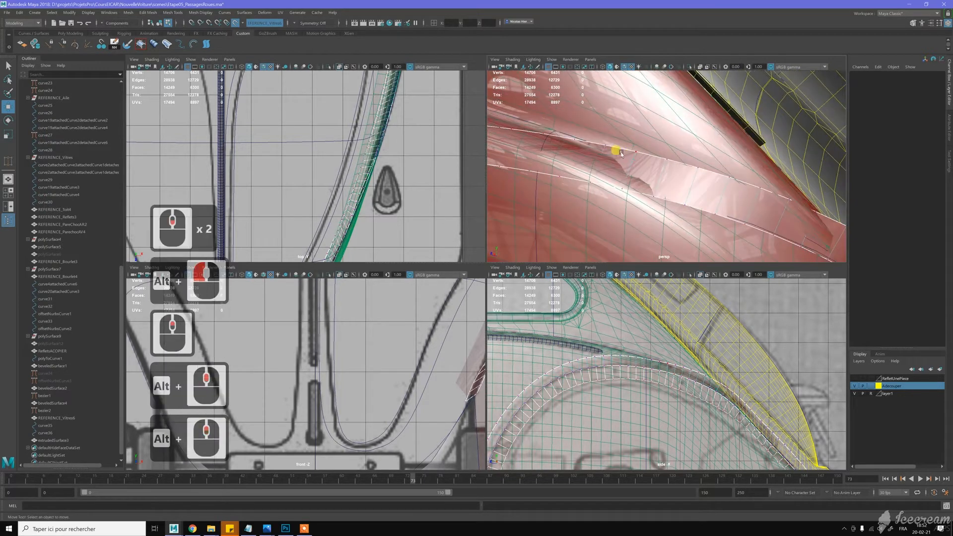
{"action": "left_click", "coordinate": [602, 146]}
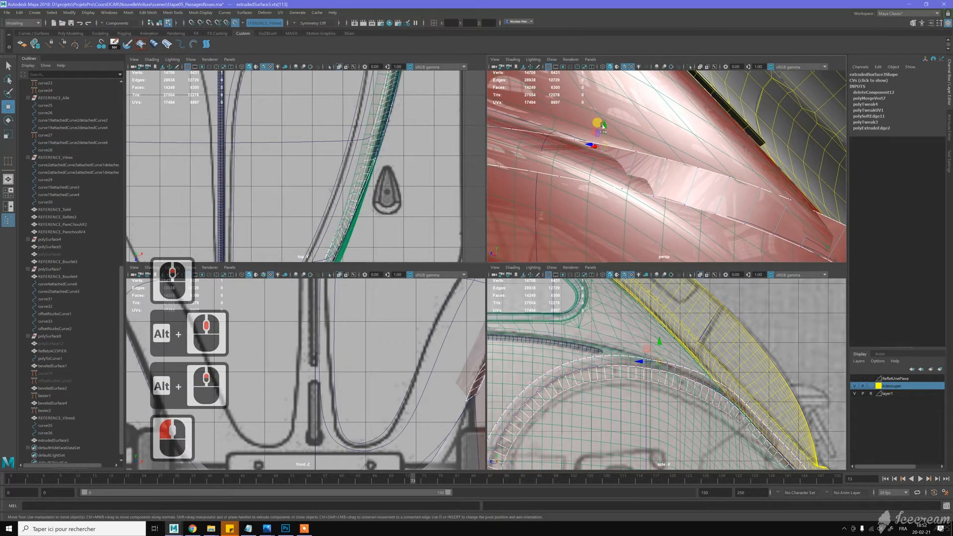
{"action": "left_click", "coordinate": [603, 130]}
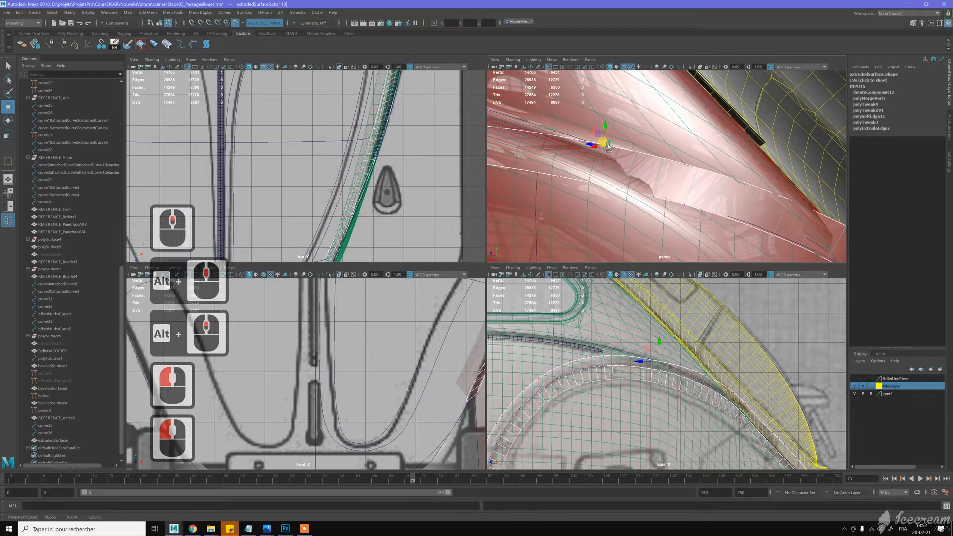
{"action": "middle_click_drag", "start_coordinate": [609, 145], "coordinate": [631, 154]}
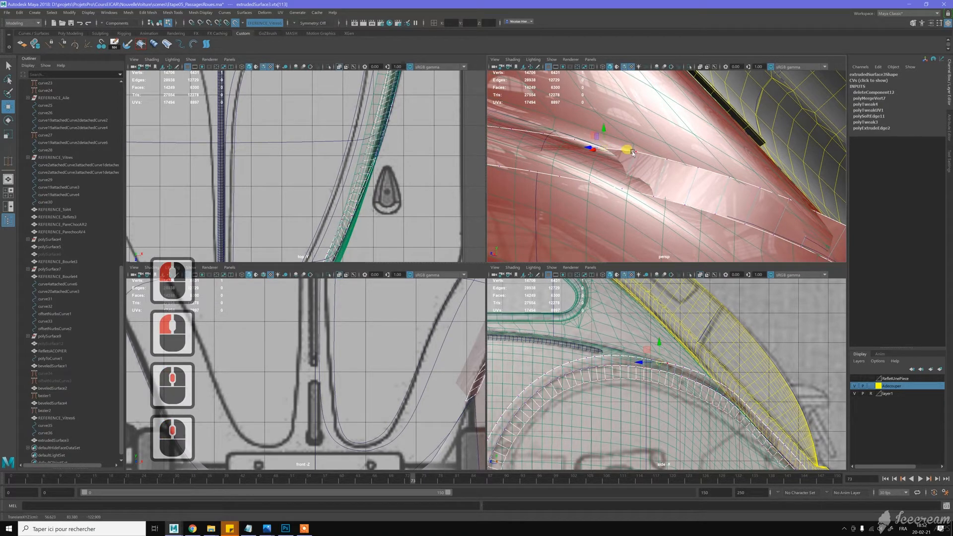
{"action": "left_click", "coordinate": [661, 146]}
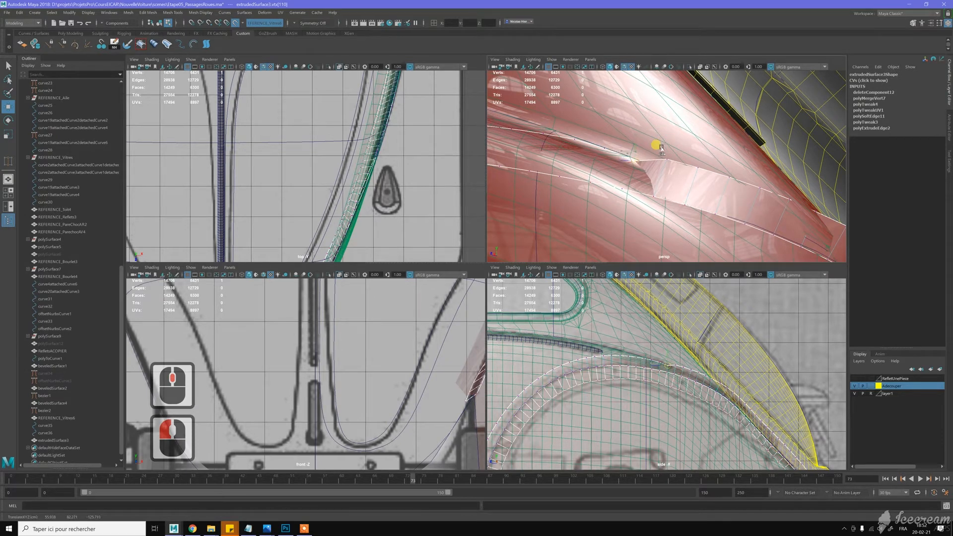
{"action": "middle_click_drag", "start_coordinate": [661, 146], "coordinate": [663, 145]}
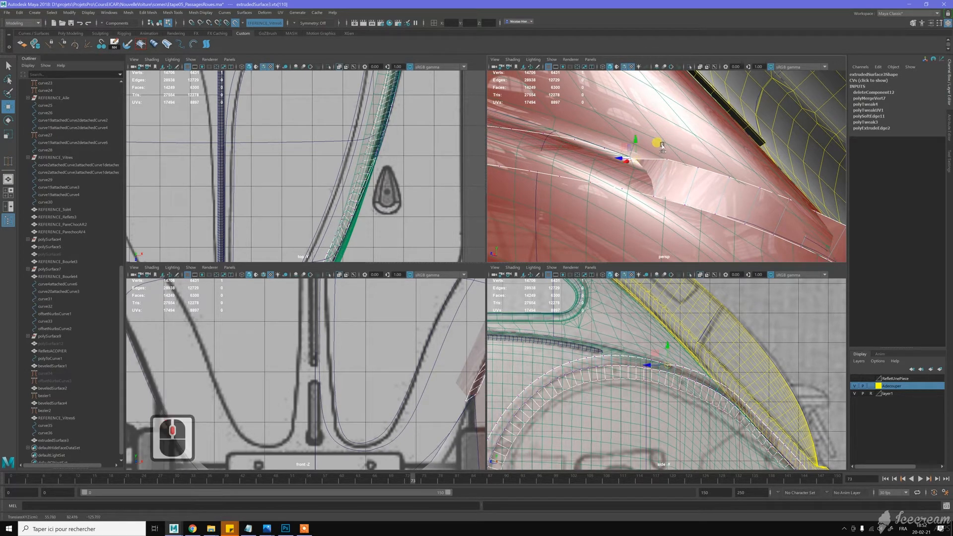
Continue rearward along the strip's outer edge, lowering the following vertices one by one toward the side body surface
{"action": "scroll", "coordinate": [707, 391], "scroll_direction": "up", "scroll_amount": 3}
{"action": "scroll", "coordinate": [707, 380], "scroll_direction": "up", "scroll_amount": 5}
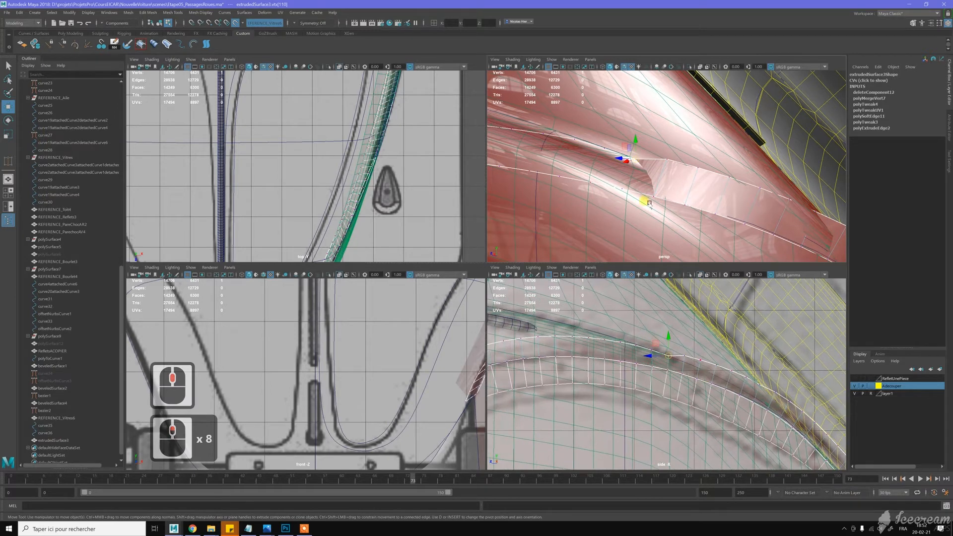
{"action": "left_click", "coordinate": [670, 158]}
{"action": "middle_click_drag", "start_coordinate": [671, 158], "coordinate": [697, 171]}
{"action": "mouse_move", "coordinate": [698, 322]}
{"action": "middle_mouse_down"}
{"action": "mouse_move", "coordinate": [682, 366]}
{"action": "mouse_move", "coordinate": [705, 336]}
{"action": "middle_mouse_up"}
{"action": "left_click", "coordinate": [681, 344]}
{"action": "left_click", "coordinate": [691, 332]}
{"action": "left_click", "coordinate": [691, 333]}
{"action": "left_click", "coordinate": [689, 341]}
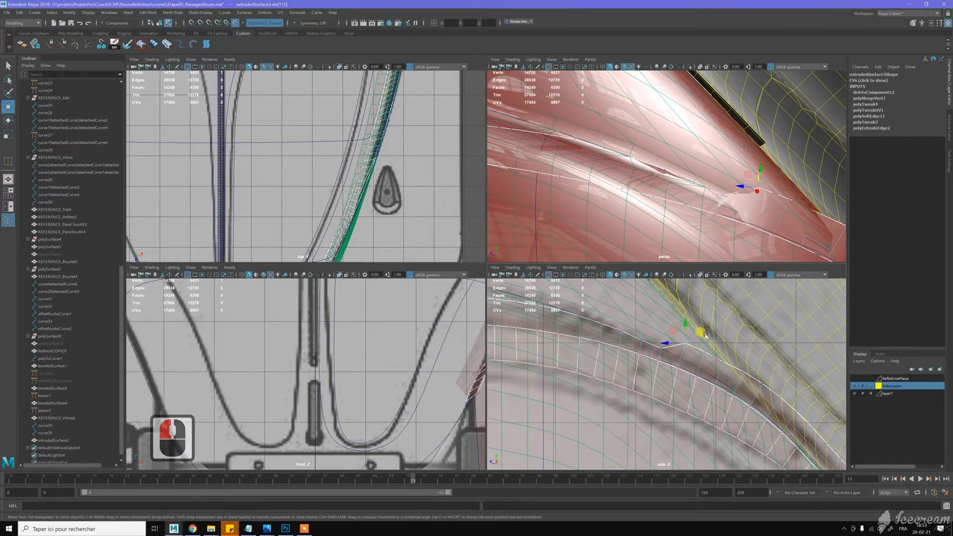
Reposition the outer-edge vertices close to the rear body panel in the side view so the strip follows the side body's edge
{"action": "left_click_drag", "start_coordinate": [705, 336], "coordinate": [698, 354]}
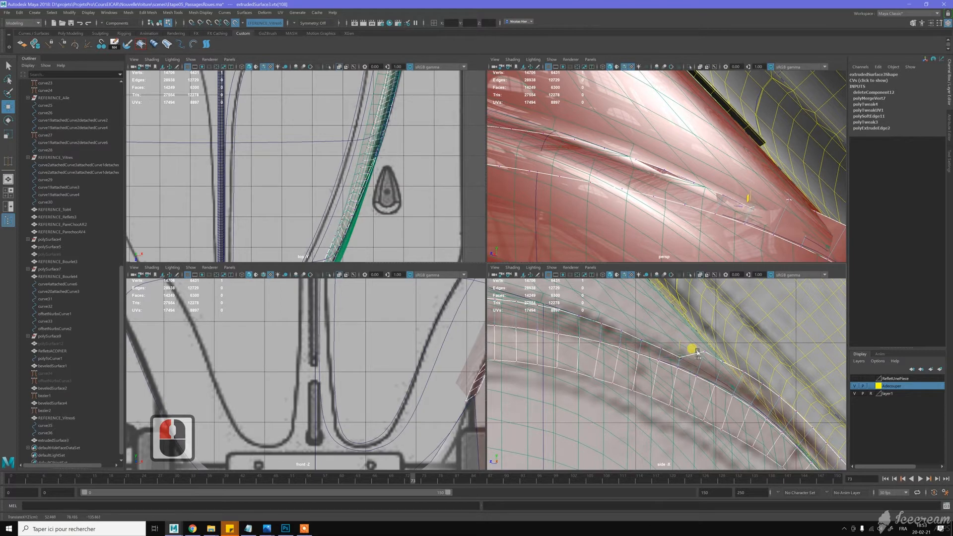
{"action": "middle_click_drag", "start_coordinate": [698, 352], "coordinate": [701, 350]}
{"action": "mouse_move", "coordinate": [700, 356]}
{"action": "left_mouse_down"}
{"action": "mouse_move", "coordinate": [720, 334]}
{"action": "mouse_move", "coordinate": [714, 349]}
{"action": "left_mouse_up"}
{"action": "middle_click_drag", "start_coordinate": [714, 348], "coordinate": [653, 327], "text": "alt"}
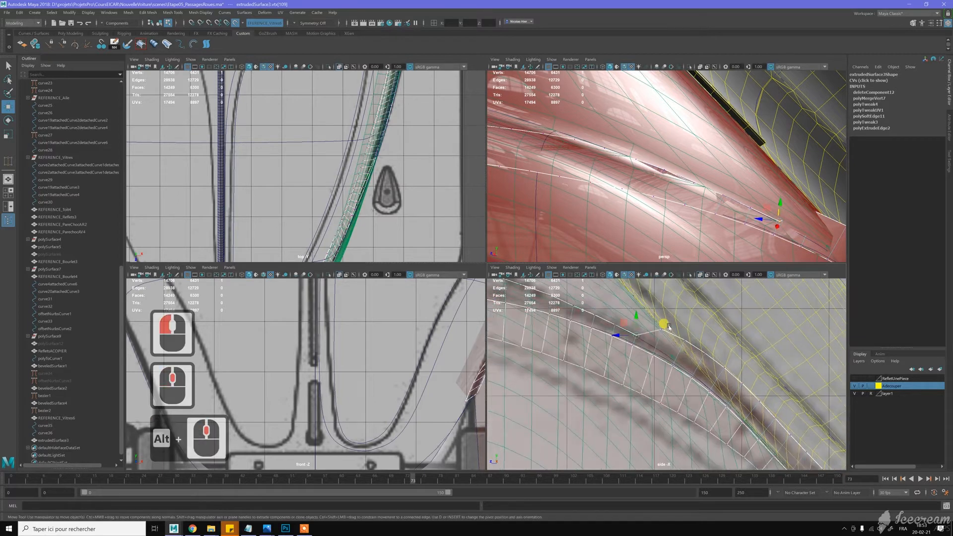
{"action": "left_click_drag", "start_coordinate": [679, 316], "coordinate": [672, 349]}
{"action": "mouse_move", "coordinate": [672, 350]}
{"action": "middle_mouse_down"}
{"action": "mouse_move", "coordinate": [666, 329]}
{"action": "mouse_move", "coordinate": [673, 334]}
{"action": "middle_mouse_up"}
{"action": "left_click_drag", "start_coordinate": [672, 334], "coordinate": [686, 353]}
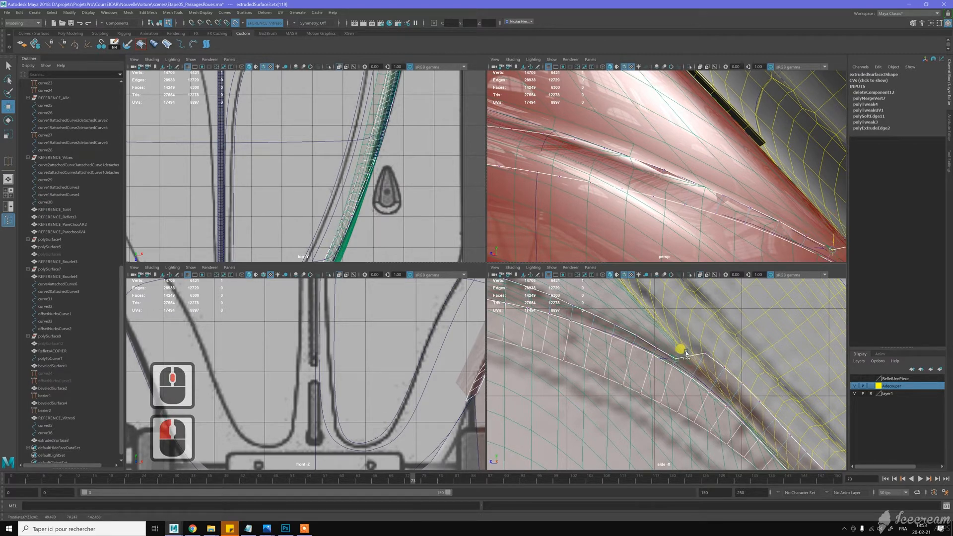
{"action": "middle_click_drag", "start_coordinate": [686, 356], "coordinate": [672, 333]}
Check the notch beside the rear body panel and shift its outer strip vertex down onto the side body's edge
{"action": "middle_click", "coordinate": [757, 262]}
{"action": "middle_click_drag", "start_coordinate": [753, 228], "coordinate": [650, 196], "text": "alt"}
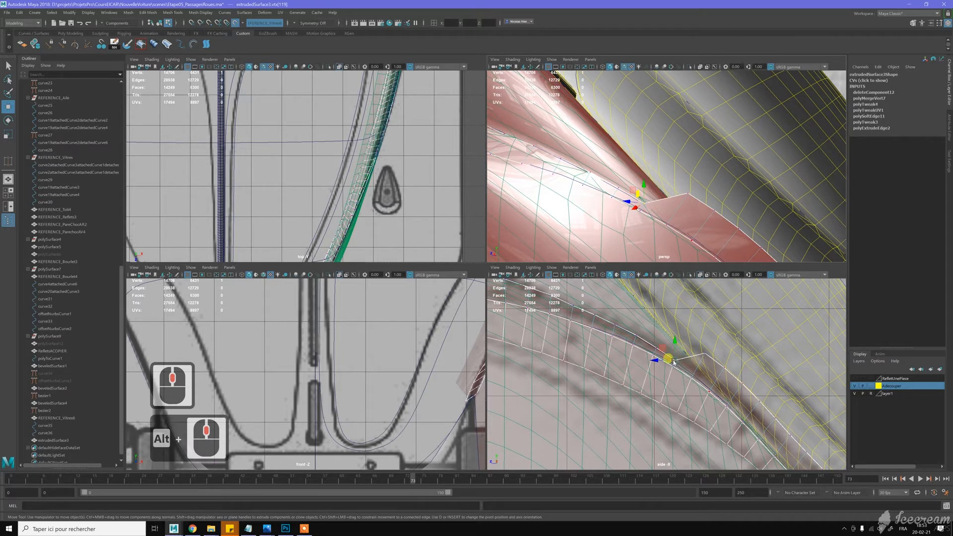
{"action": "middle_click_drag", "start_coordinate": [676, 211], "coordinate": [698, 211], "text": "alt"}
{"action": "left_click_drag", "start_coordinate": [698, 210], "coordinate": [678, 194], "text": "alt"}
{"action": "middle_click", "coordinate": [722, 340], "text": "alt"}
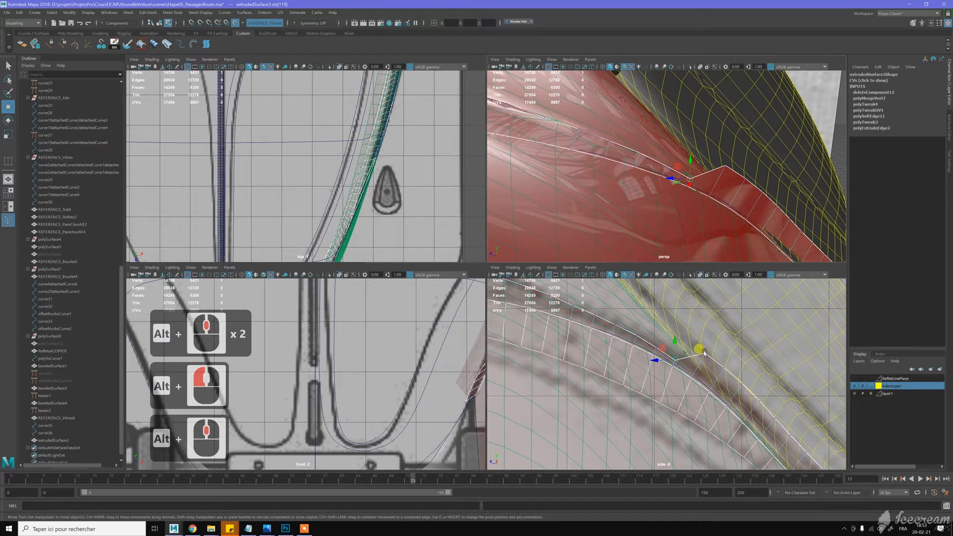
{"action": "left_click", "coordinate": [717, 337]}
{"action": "key", "text": "z"}
{"action": "key", "text": "z"}
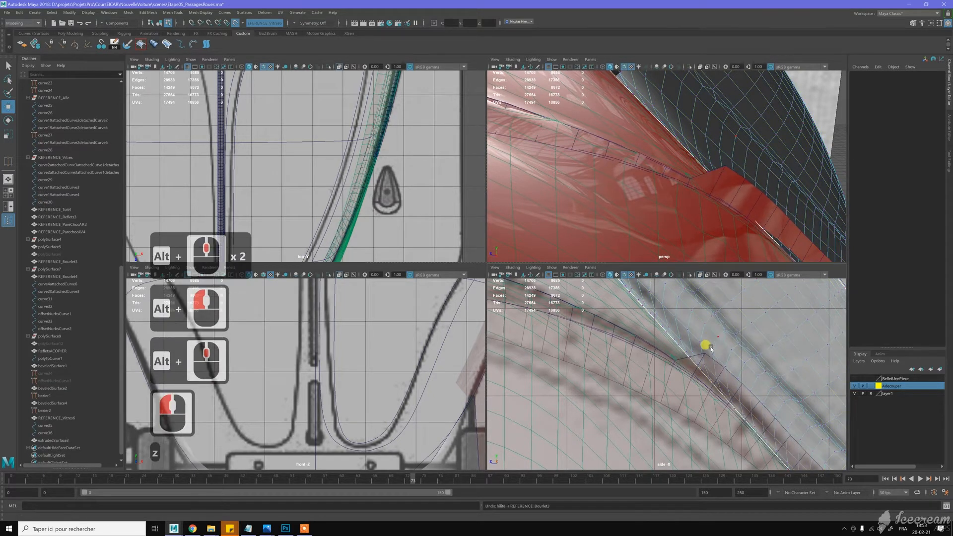
{"action": "left_click_drag", "start_coordinate": [705, 353], "coordinate": [699, 365]}
{"action": "left_click", "coordinate": [698, 366]}
{"action": "mouse_move", "coordinate": [704, 354]}
{"action": "middle_mouse_down"}
{"action": "mouse_move", "coordinate": [700, 362]}
{"action": "mouse_move", "coordinate": [706, 357]}
{"action": "middle_mouse_up"}
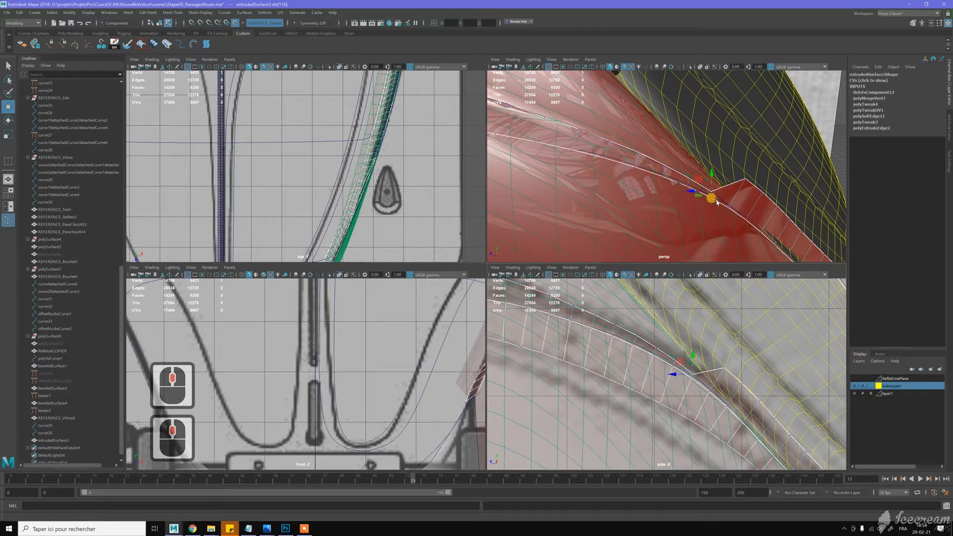
Merge the rear strip's outer vertex at the notch into the adjacent vertex with the Target Weld tool
{"action": "left_click_drag", "start_coordinate": [700, 206], "coordinate": [692, 209], "text": "alt"}
{"action": "middle_click_drag", "start_coordinate": [692, 208], "coordinate": [614, 184], "text": "alt"}
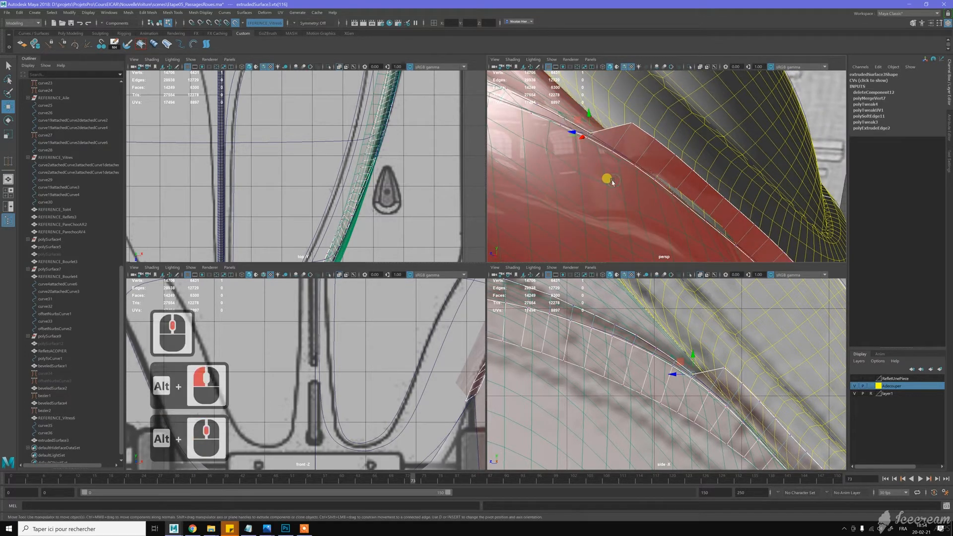
{"action": "key", "text": "w"}
{"action": "right_click_drag", "start_coordinate": [617, 140], "coordinate": [639, 122]}
{"action": "scroll", "coordinate": [639, 122], "scroll_direction": "down", "scroll_amount": 4}
{"action": "left_click", "coordinate": [798, 192]}
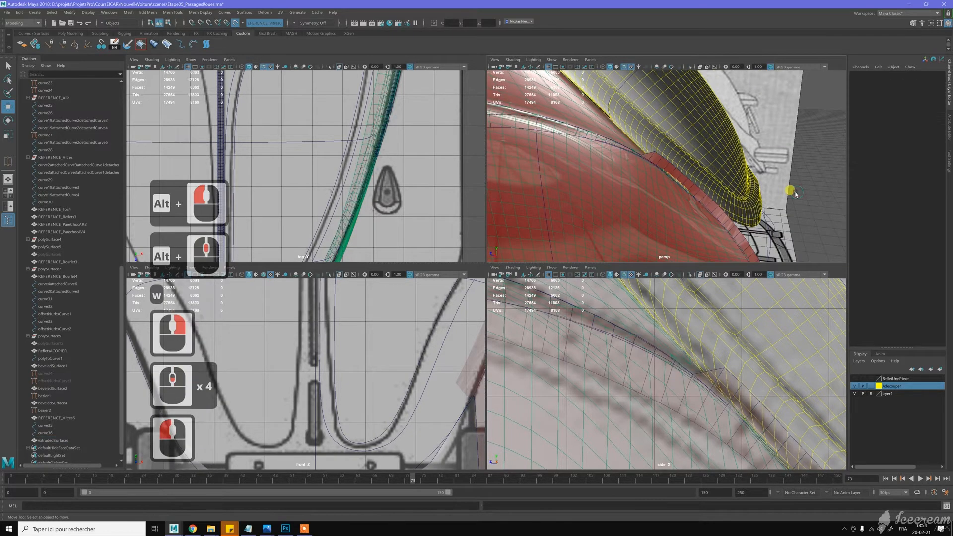
{"action": "mouse_move", "coordinate": [796, 193]}
{"action": "right_mouse_down", "text": "shift"}
{"action": "mouse_move", "coordinate": [798, 175]}
{"action": "mouse_move", "coordinate": [798, 192]}
{"action": "right_mouse_up", "text": "shift"}
{"action": "left_click", "coordinate": [652, 155]}
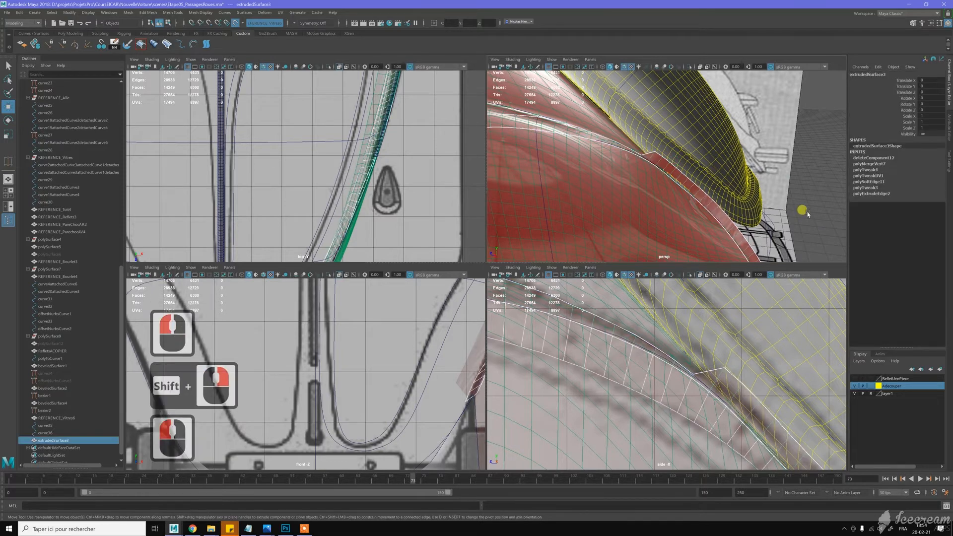
{"action": "right_click_drag", "start_coordinate": [810, 214], "coordinate": [810, 193], "text": "shift"}
{"action": "scroll", "coordinate": [661, 175], "scroll_direction": "up", "scroll_amount": 2}
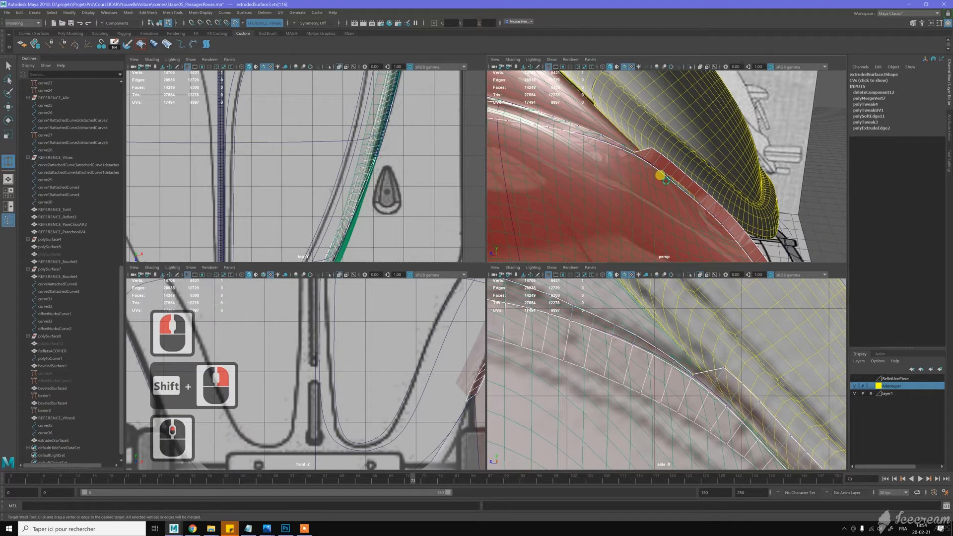
{"action": "middle_click_drag", "start_coordinate": [658, 137], "coordinate": [654, 162], "text": "alt"}
{"action": "scroll", "coordinate": [655, 162], "scroll_direction": "up", "scroll_amount": 1, "text": "alt"}
{"action": "left_click", "coordinate": [636, 184]}
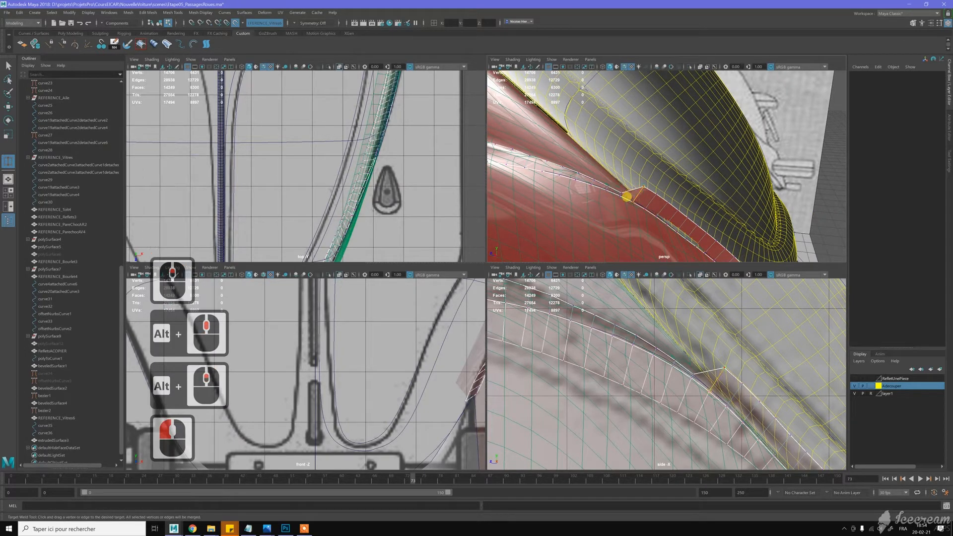
{"action": "left_click_drag", "start_coordinate": [632, 195], "coordinate": [653, 192]}
Select the strip's outer row of faces from the notch down to its rear end and delete them
{"action": "key", "text": "w"}
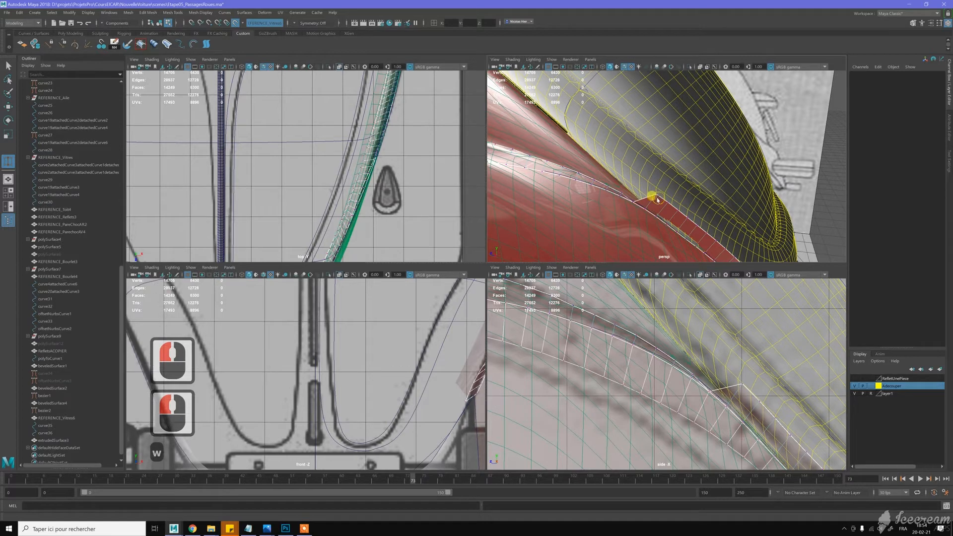
{"action": "right_click", "coordinate": [659, 201]}
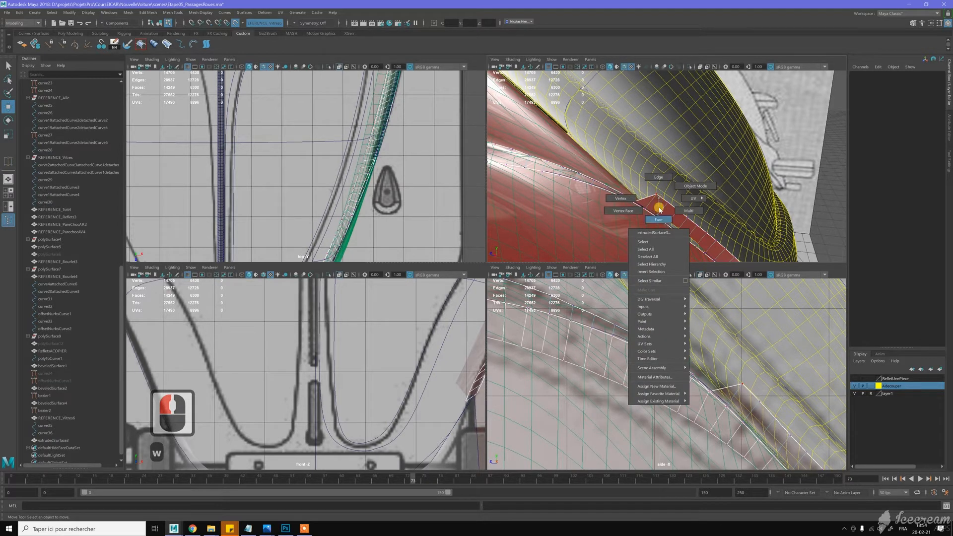
{"action": "right_click_drag", "start_coordinate": [659, 209], "coordinate": [657, 208]}
{"action": "key", "text": "w"}
{"action": "left_click", "coordinate": [655, 204]}
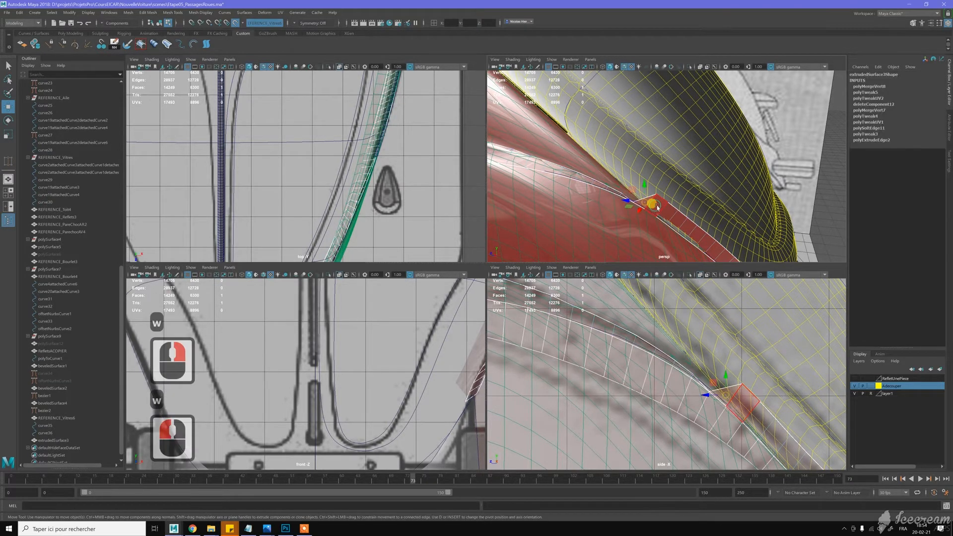
{"action": "double_click", "coordinate": [663, 211], "text": "shift"}
{"action": "scroll", "coordinate": [695, 188], "scroll_direction": "down", "scroll_amount": 4}
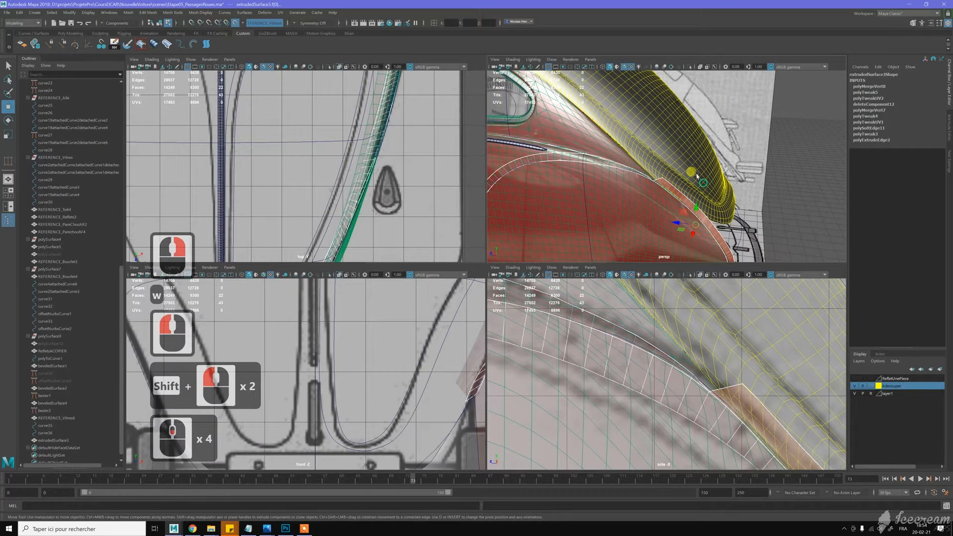
{"action": "middle_click_drag", "start_coordinate": [697, 175], "coordinate": [670, 132], "text": "alt"}
{"action": "key", "text": "Delete"}
Examine the trimmed rear wheel-arch strip against the side body from several angles and return it to object mode
{"action": "left_click_drag", "start_coordinate": [688, 176], "coordinate": [651, 183], "text": "alt"}
{"action": "middle_click_drag", "start_coordinate": [669, 177], "coordinate": [726, 214], "text": "alt"}
{"action": "right_click_drag", "start_coordinate": [726, 215], "coordinate": [678, 199], "text": "alt"}
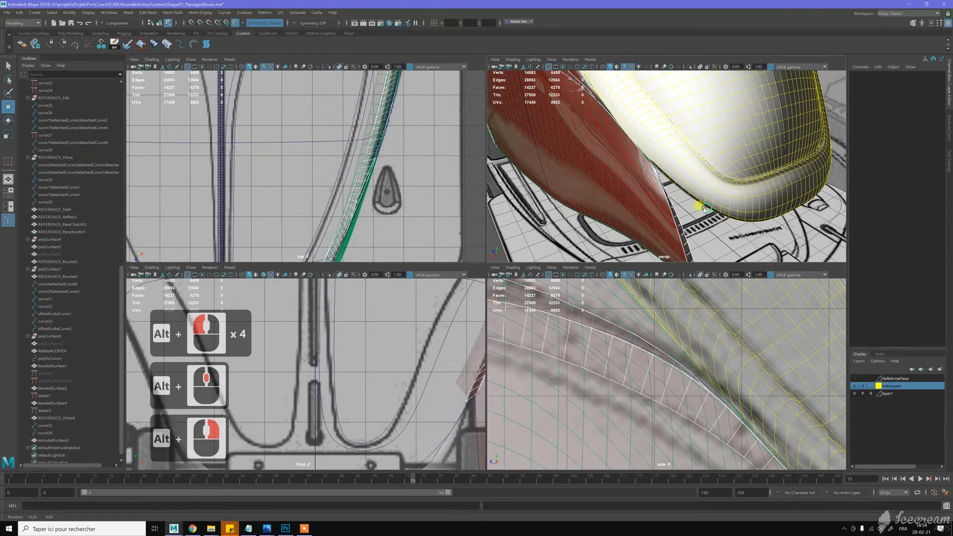
{"action": "left_click_drag", "start_coordinate": [678, 198], "coordinate": [673, 196], "text": "alt"}
{"action": "scroll", "coordinate": [714, 239], "scroll_direction": "down", "scroll_amount": 3}
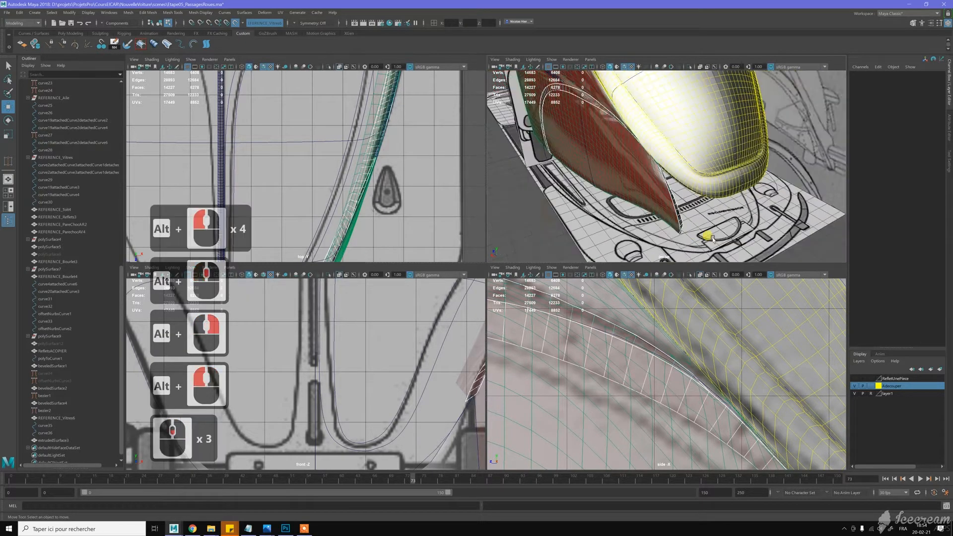
{"action": "left_click_drag", "start_coordinate": [700, 217], "coordinate": [713, 212], "text": "alt"}
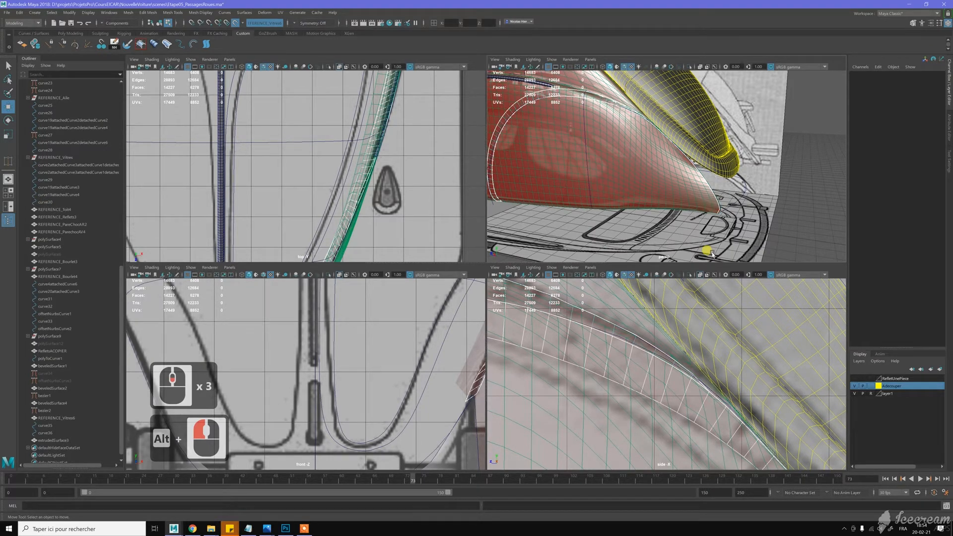
{"action": "left_click_drag", "start_coordinate": [714, 255], "coordinate": [681, 242], "text": "alt"}
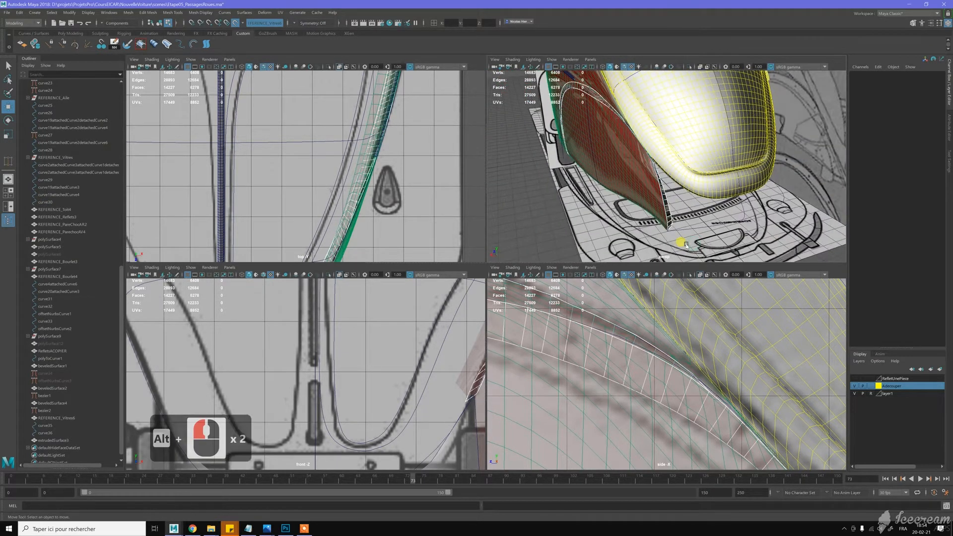
{"action": "key", "text": "w"}
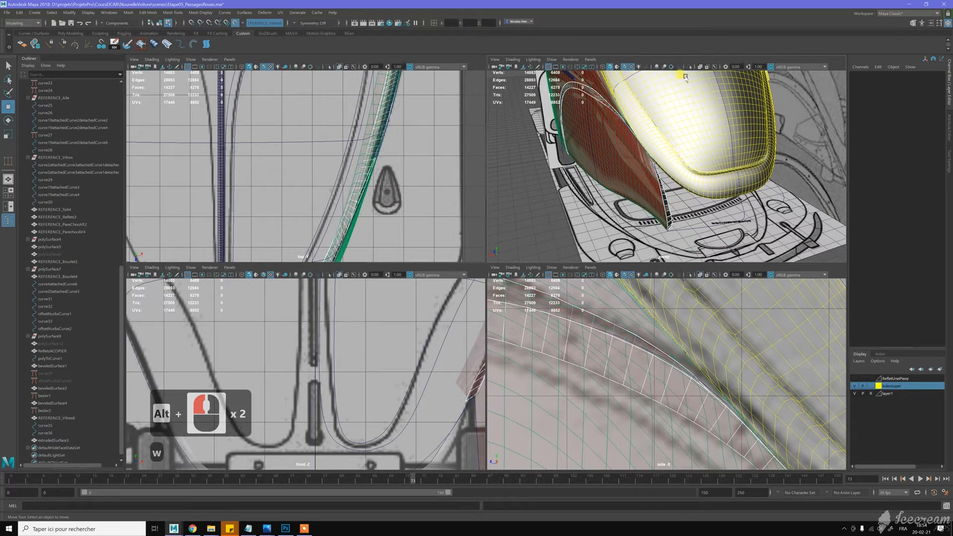
{"action": "right_click_drag", "start_coordinate": [567, 89], "coordinate": [545, 164]}
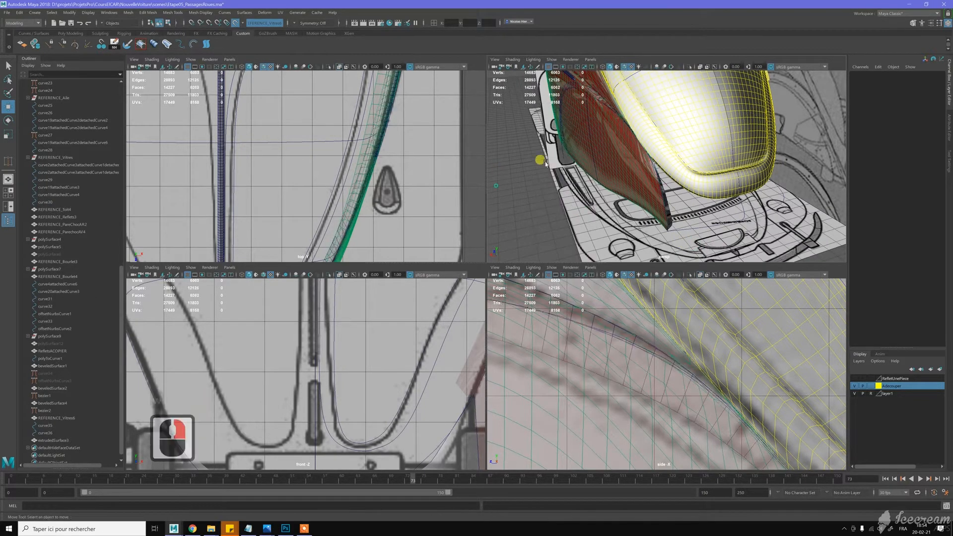
Isolate the wheel-arch strip object in the perspective view and frame the rear strip's trimmed section
{"action": "left_click", "coordinate": [690, 67]}
{"action": "left_click", "coordinate": [691, 67]}
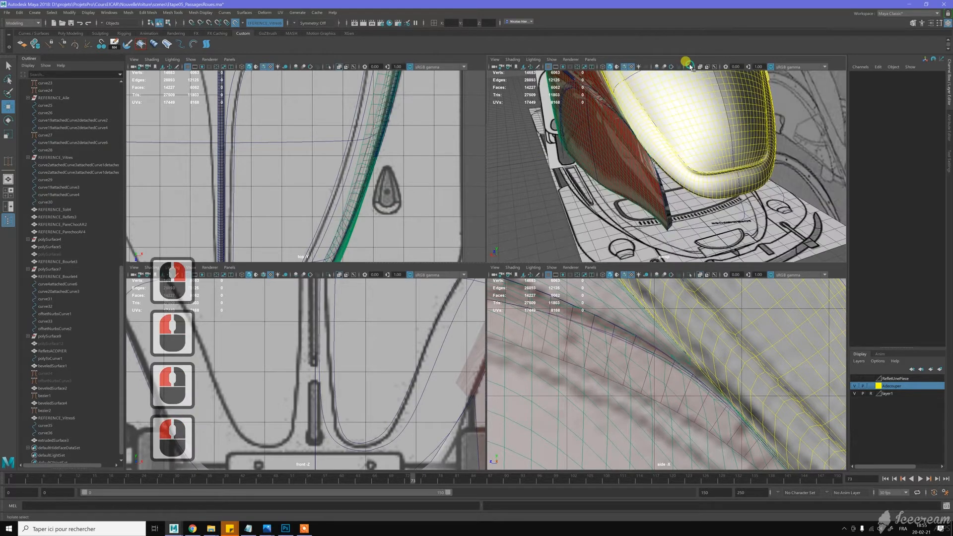
{"action": "left_click", "coordinate": [679, 129]}
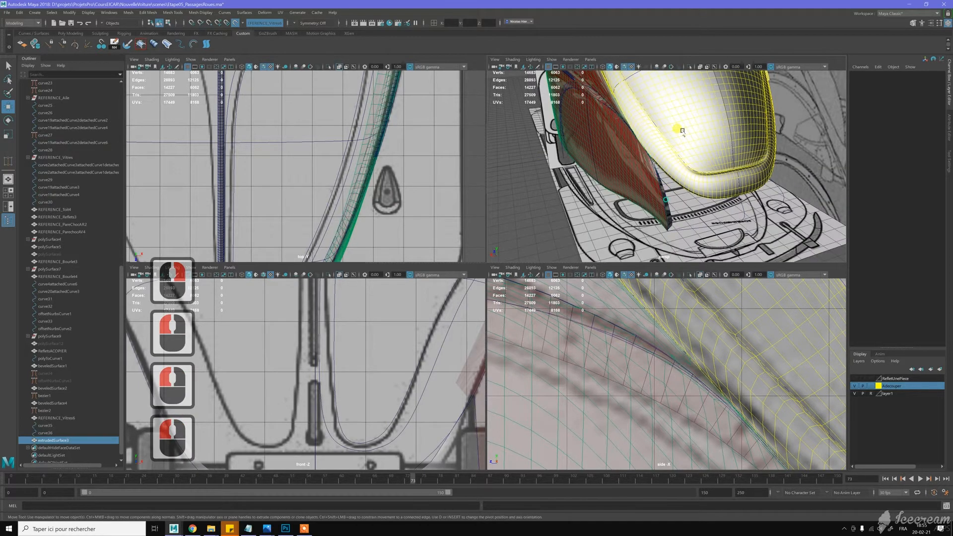
{"action": "left_click", "coordinate": [690, 66]}
{"action": "left_click_drag", "start_coordinate": [675, 130], "coordinate": [661, 158], "text": "alt"}
{"action": "middle_click_drag", "start_coordinate": [660, 158], "coordinate": [690, 209], "text": "alt"}
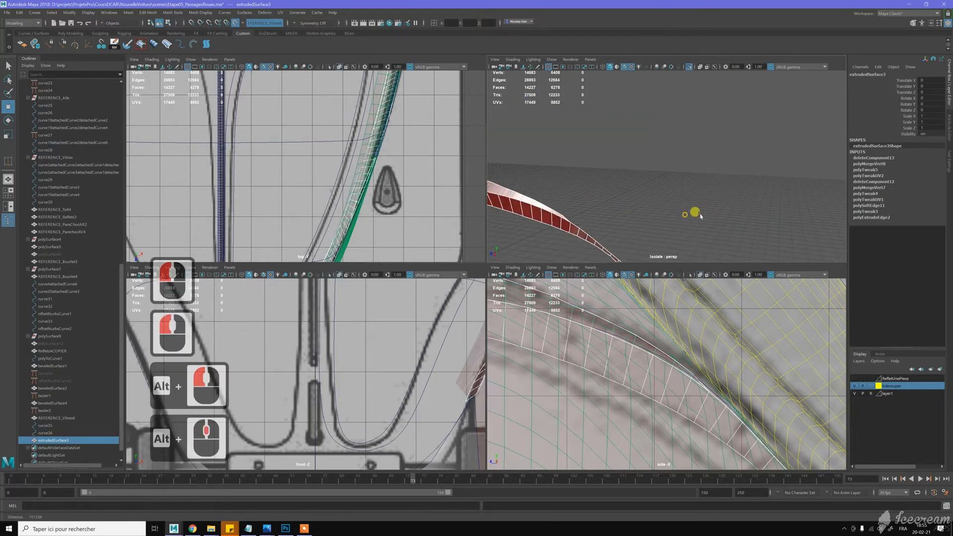
{"action": "right_click_drag", "start_coordinate": [690, 209], "coordinate": [676, 181], "text": "alt"}
{"action": "middle_click_drag", "start_coordinate": [677, 180], "coordinate": [657, 211], "text": "alt"}
{"action": "right_click_drag", "start_coordinate": [657, 210], "coordinate": [579, 204], "text": "alt"}
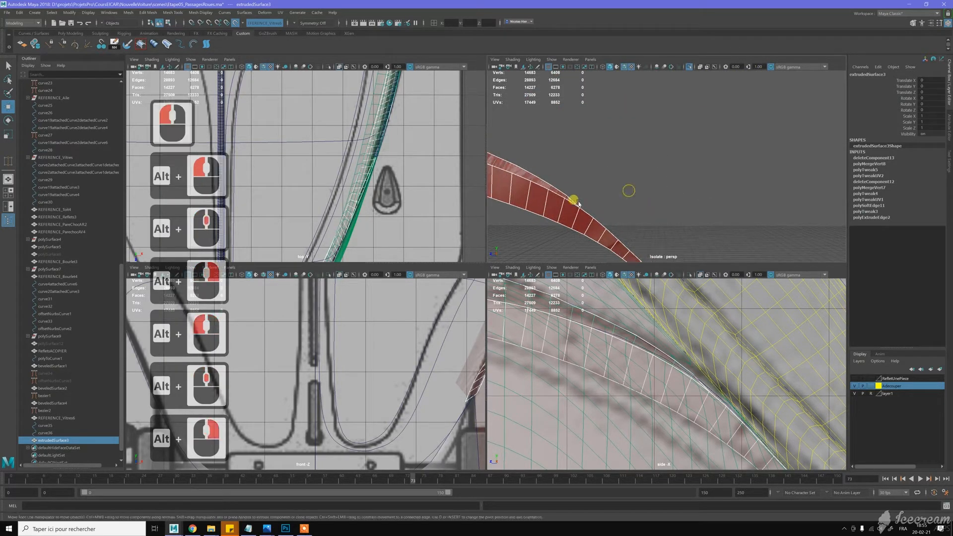
Select the border edge loop along the rear strip's trimmed rear section and extrude it
{"action": "right_click", "coordinate": [577, 209]}
{"action": "left_click", "coordinate": [579, 198]}
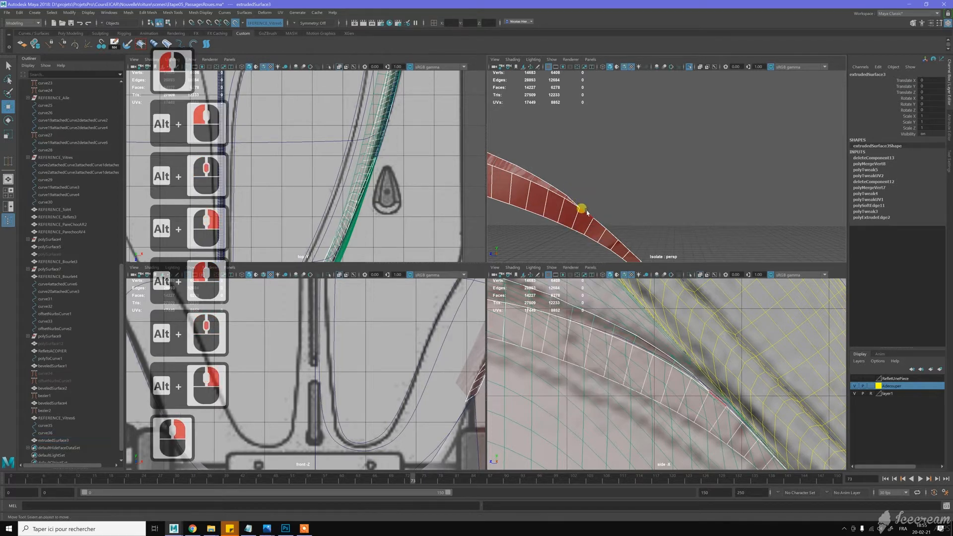
{"action": "scroll", "coordinate": [670, 177], "scroll_direction": "down", "scroll_amount": 4}
{"action": "middle_click_drag", "start_coordinate": [690, 202], "coordinate": [687, 160], "text": "alt"}
{"action": "left_click_drag", "start_coordinate": [687, 160], "coordinate": [669, 179], "text": "alt"}
{"action": "middle_click_drag", "start_coordinate": [677, 187], "coordinate": [663, 135], "text": "alt"}
{"action": "left_click_drag", "start_coordinate": [673, 182], "coordinate": [701, 225], "text": "alt"}
{"action": "right_click_drag", "start_coordinate": [692, 224], "coordinate": [685, 227], "text": "alt"}
{"action": "left_click_drag", "start_coordinate": [686, 228], "coordinate": [602, 188], "text": "alt"}
{"action": "double_click", "coordinate": [605, 184], "text": "shift"}
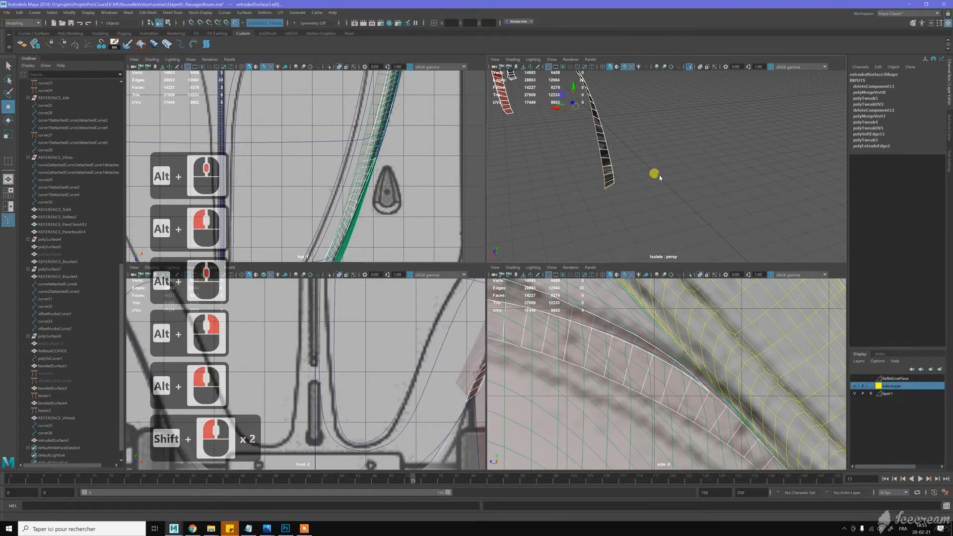
{"action": "right_click_drag", "start_coordinate": [659, 154], "coordinate": [658, 172], "text": "shift"}
{"action": "key", "text": "w"}
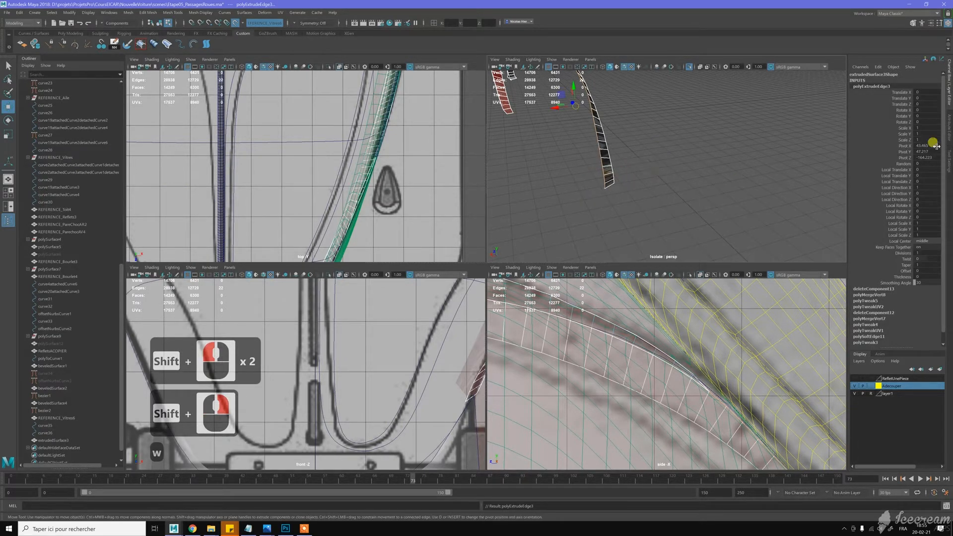
Turn off the live surface, move the rear strip's extruded edges along the world X axis and return to object mode
{"action": "left_click", "coordinate": [949, 158]}
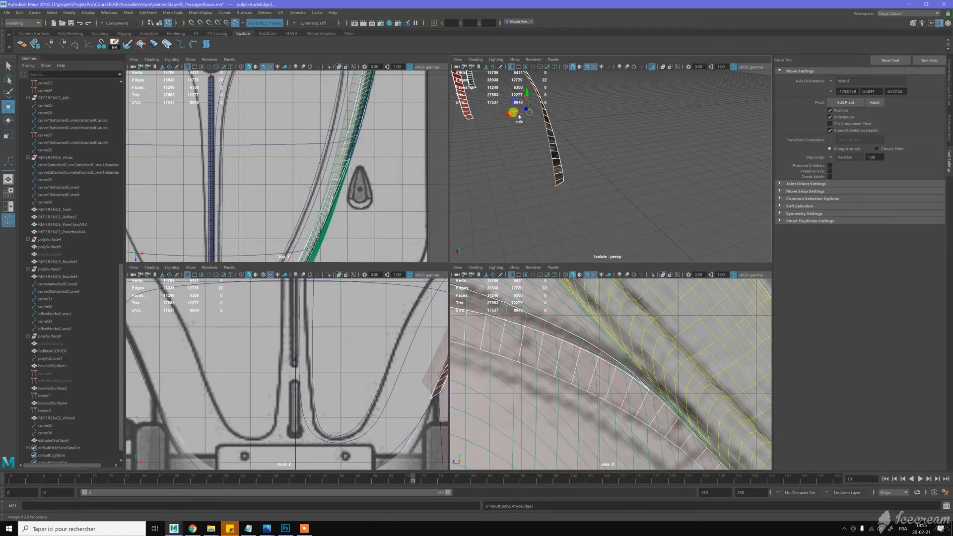
{"action": "left_click_drag", "start_coordinate": [510, 115], "coordinate": [507, 112]}
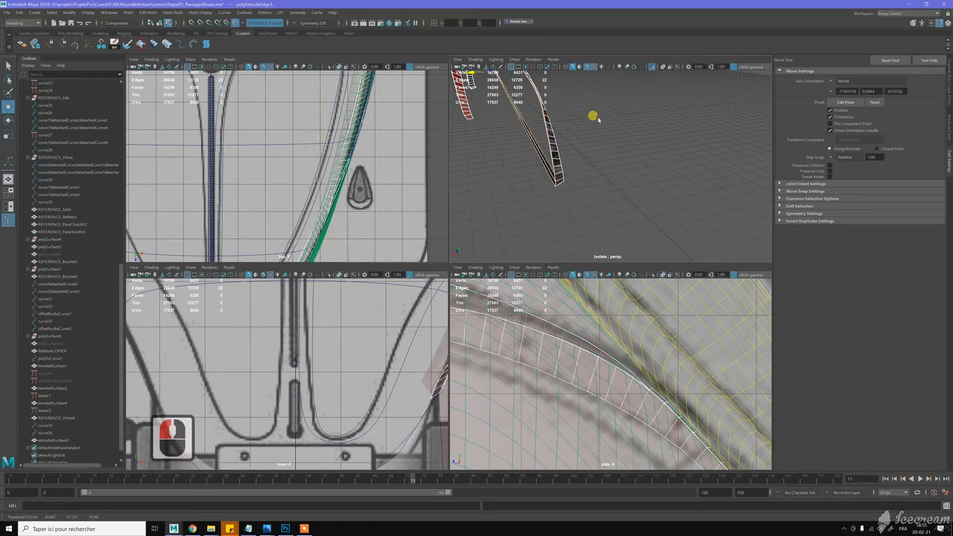
{"action": "key", "text": "z"}
{"action": "left_click", "coordinate": [556, 140]}
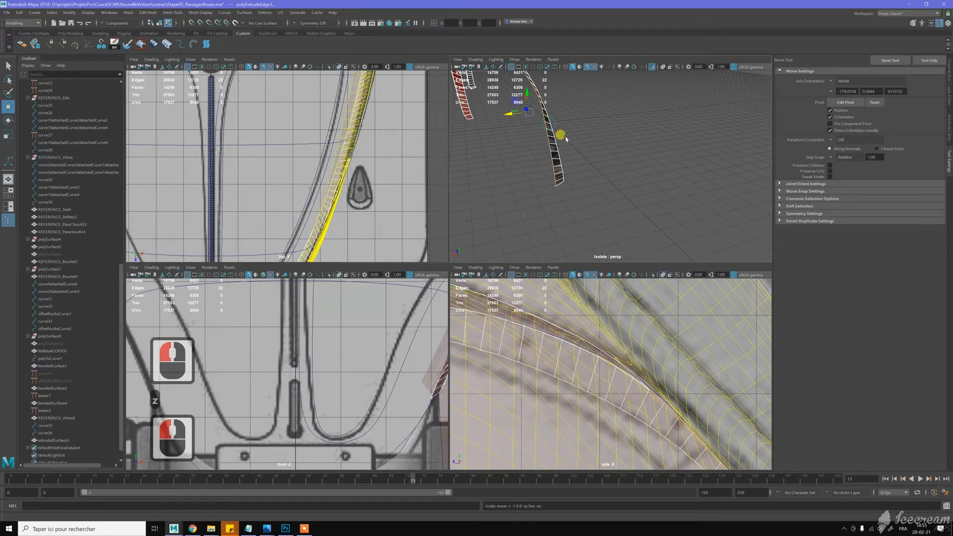
{"action": "left_click", "coordinate": [510, 115]}
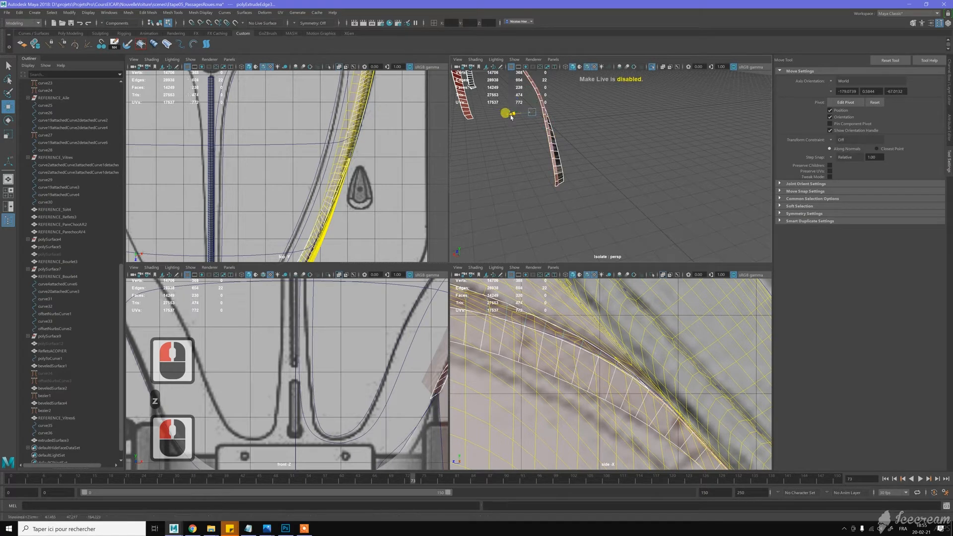
{"action": "middle_click_drag", "start_coordinate": [511, 112], "coordinate": [627, 161], "text": "alt"}
{"action": "key", "text": "w"}
{"action": "right_click_drag", "start_coordinate": [579, 161], "coordinate": [605, 150]}
Exit isolation and unhide the rear panel polySurface6, with the perspective view shaded without wireframe
{"action": "left_click", "coordinate": [652, 66]}
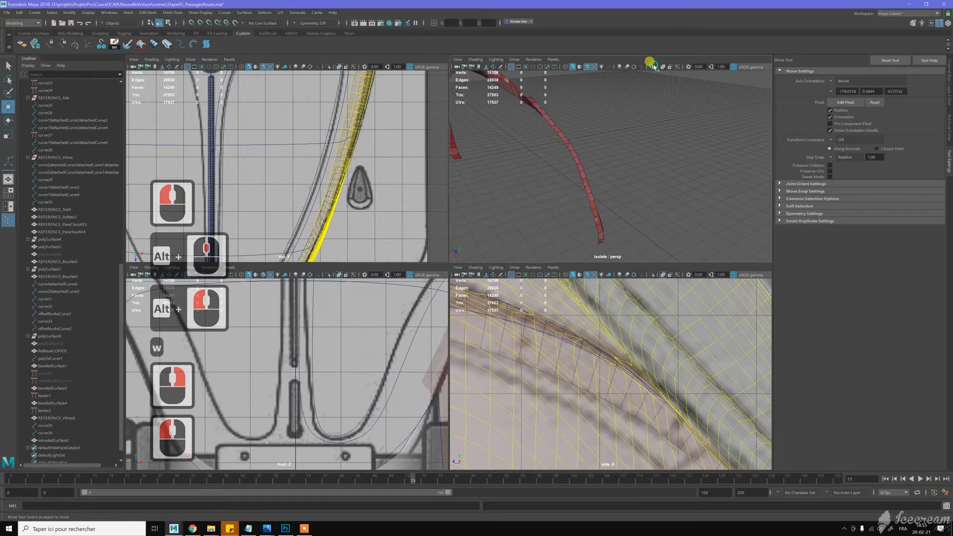
{"action": "left_click", "coordinate": [654, 67]}
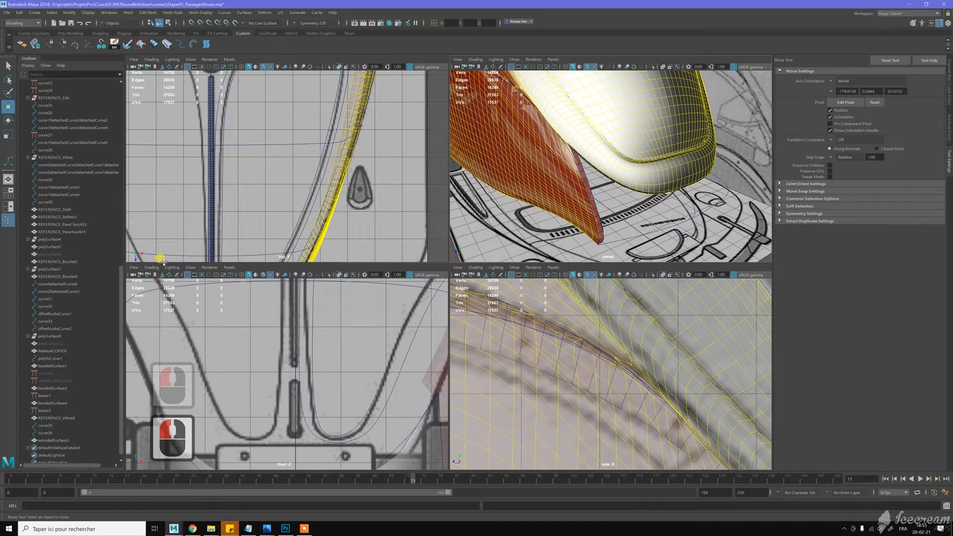
{"action": "left_click", "coordinate": [70, 255]}
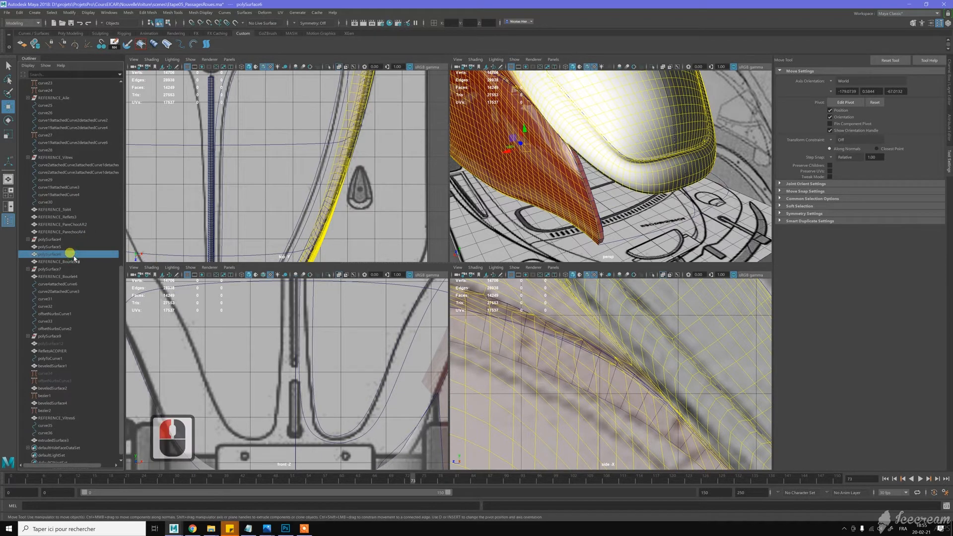
{"action": "key", "text": "shift+h"}
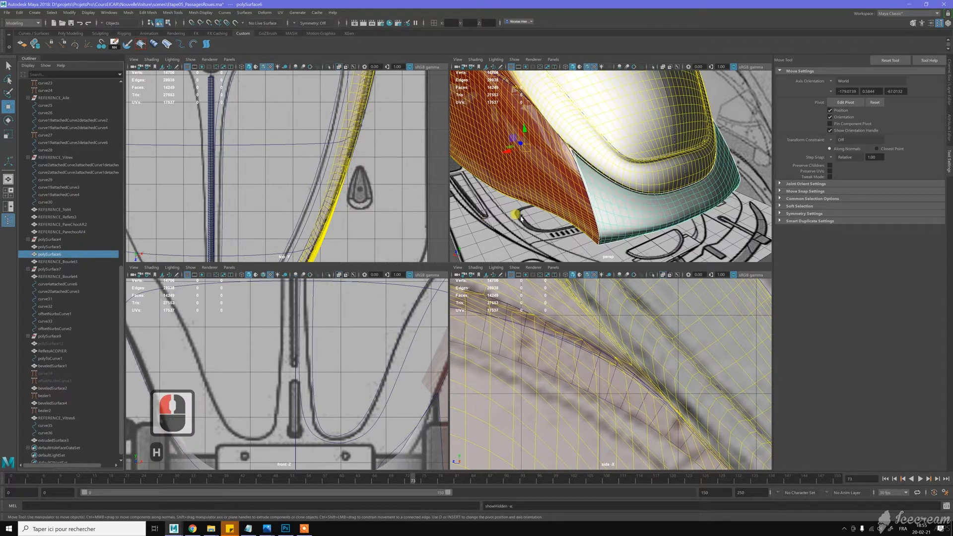
{"action": "scroll", "coordinate": [578, 104], "scroll_direction": "up", "scroll_amount": 2}
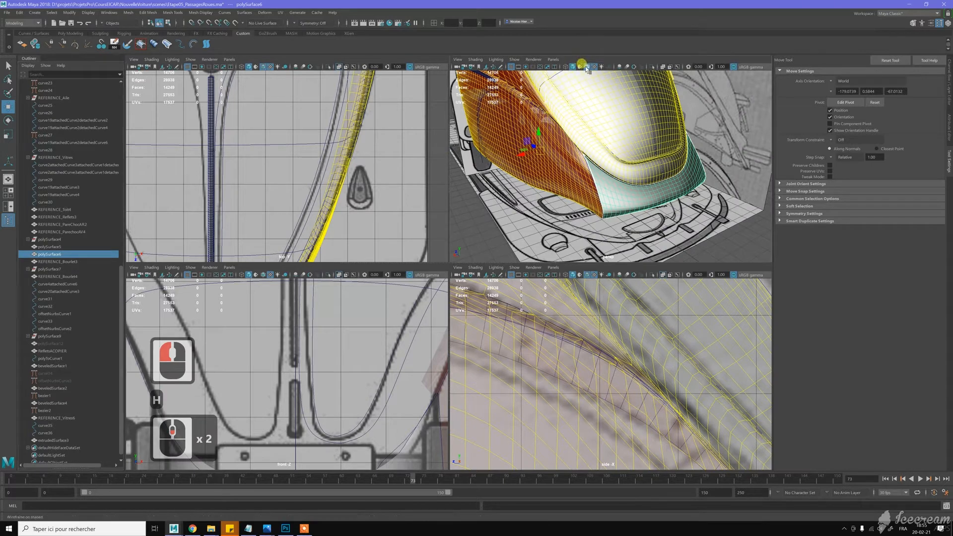
{"action": "left_click", "coordinate": [477, 212]}
{"action": "left_click", "coordinate": [615, 219]}
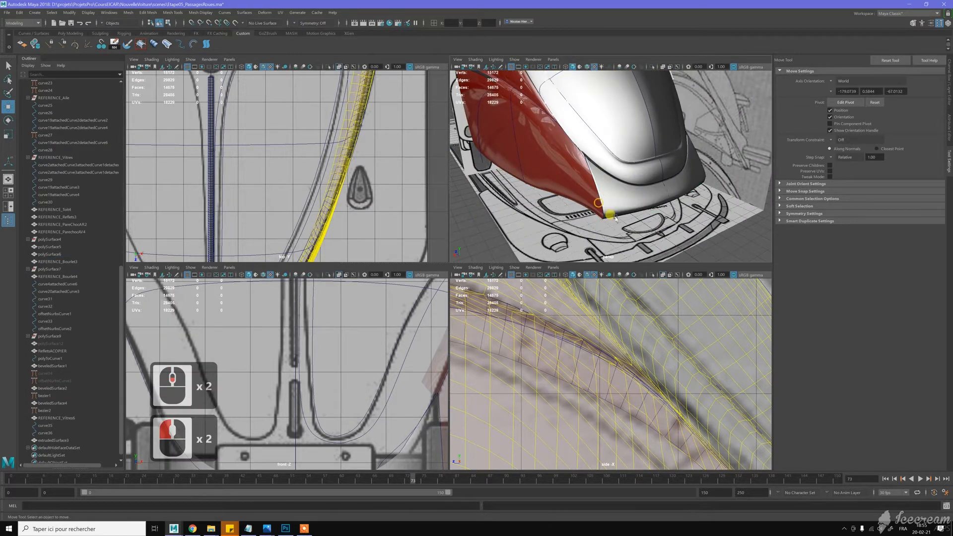
Examine the junction between the rear panel, the side body and the rear wheel-arch strip from several angles
{"action": "right_click_drag", "start_coordinate": [615, 219], "coordinate": [628, 220], "text": "alt"}
{"action": "left_click_drag", "start_coordinate": [628, 219], "coordinate": [575, 199], "text": "alt"}
{"action": "left_click", "coordinate": [626, 201]}
{"action": "left_click", "coordinate": [566, 201]}
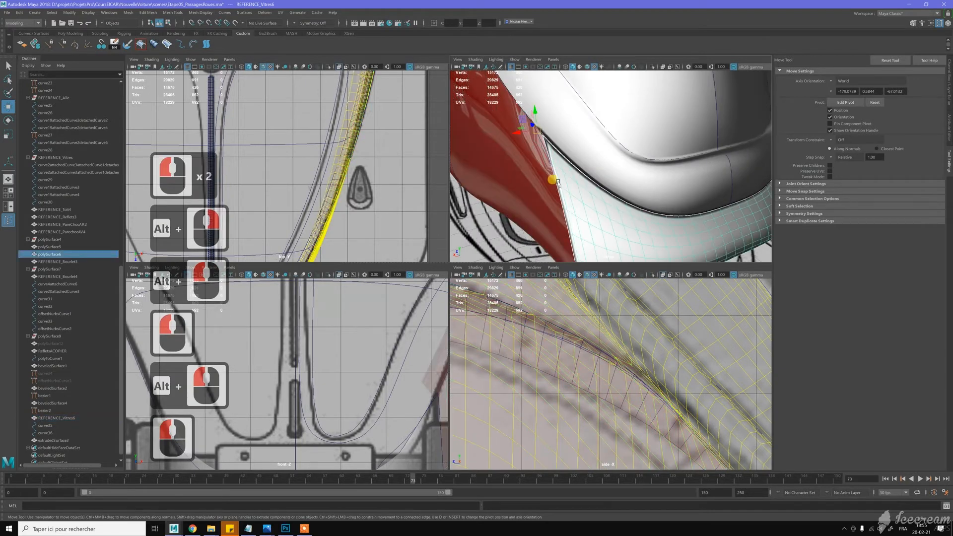
{"action": "left_click_drag", "start_coordinate": [575, 242], "coordinate": [571, 213], "text": "alt"}
{"action": "scroll", "coordinate": [571, 213], "scroll_direction": "down", "scroll_amount": 2}
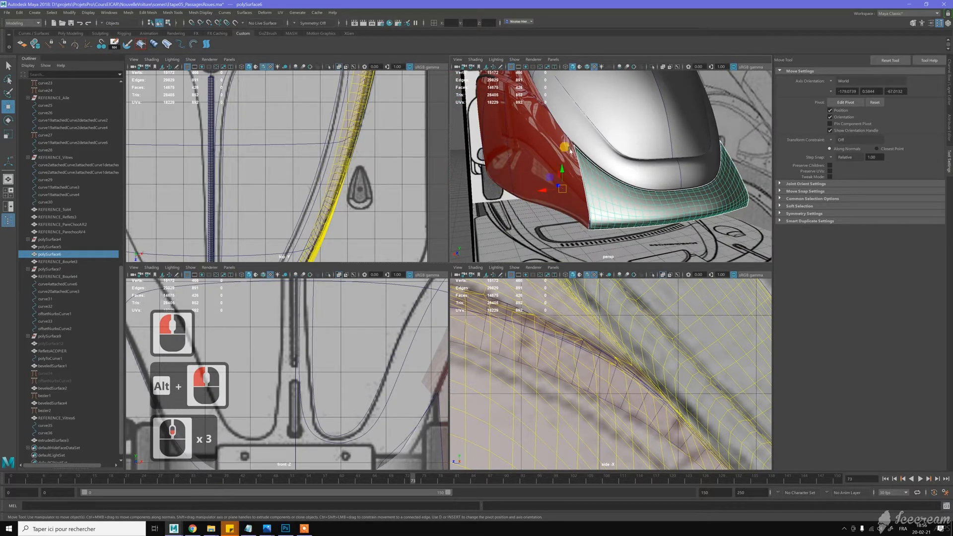
{"action": "left_click_drag", "start_coordinate": [523, 151], "coordinate": [584, 139], "text": "alt"}
{"action": "middle_click_drag", "start_coordinate": [611, 145], "coordinate": [624, 156], "text": "alt"}
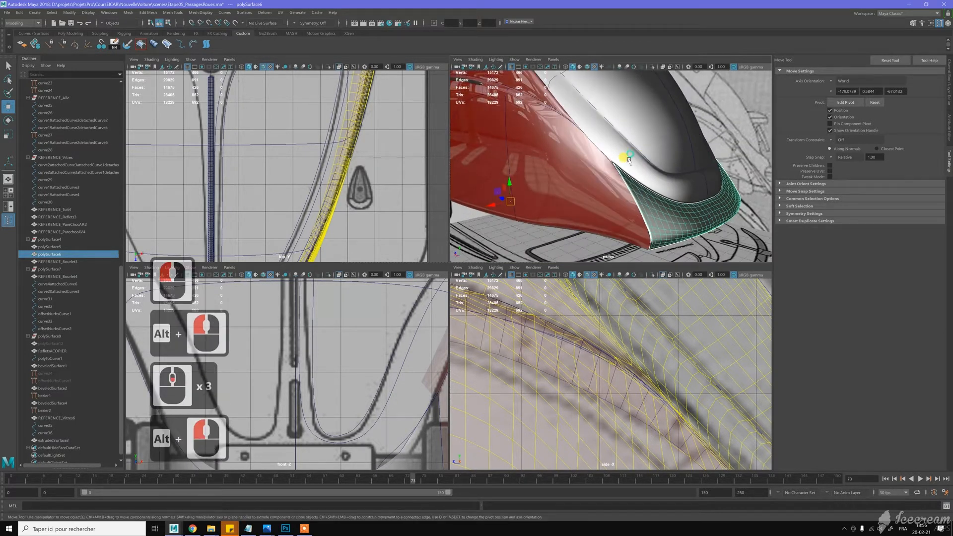
{"action": "left_click", "coordinate": [618, 191]}
{"action": "scroll", "coordinate": [618, 196], "scroll_direction": "down", "scroll_amount": 3}
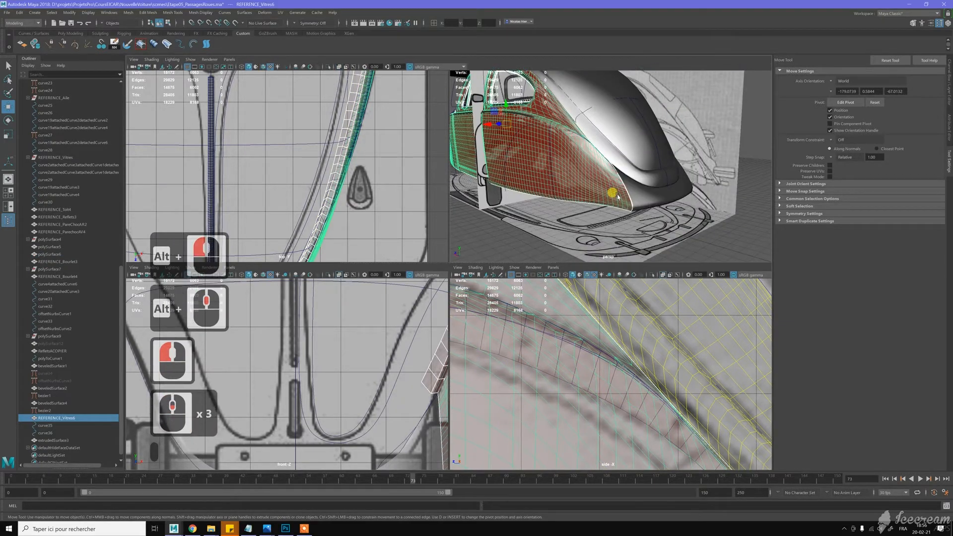
Maximize the perspective view and select the wheel-arch strip object to check it from inside and outside the body
{"action": "key", "text": "space"}
{"action": "left_click_drag", "start_coordinate": [539, 247], "coordinate": [497, 230], "text": "alt"}
{"action": "scroll", "coordinate": [397, 182], "scroll_direction": "up", "scroll_amount": 4}
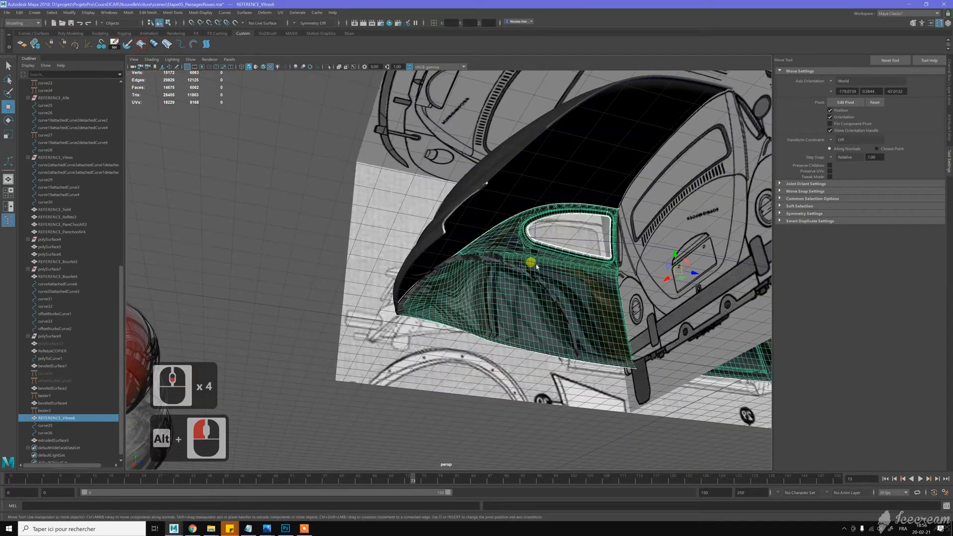
{"action": "left_click", "coordinate": [546, 276]}
{"action": "key", "text": "f"}
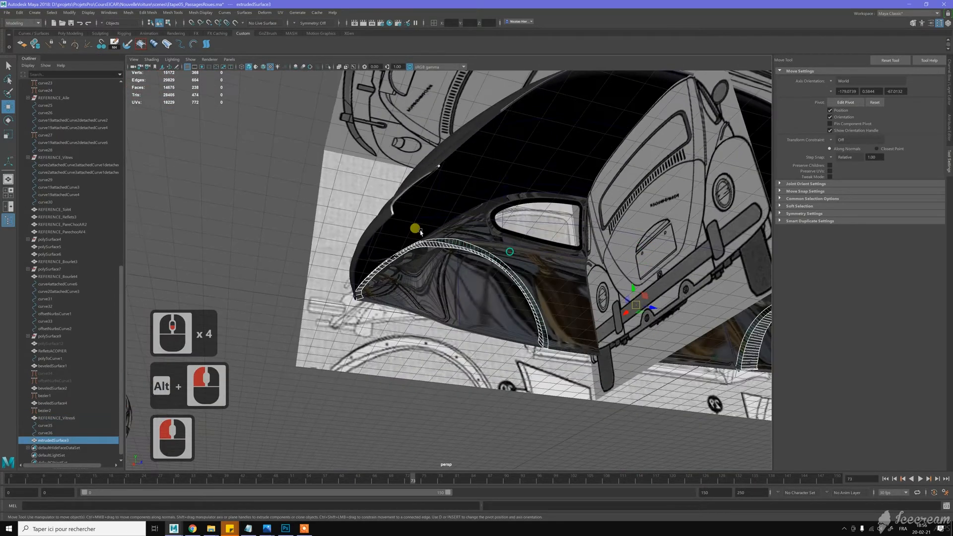
{"action": "middle_click_drag", "start_coordinate": [417, 230], "coordinate": [555, 251], "text": "alt"}
{"action": "left_click_drag", "start_coordinate": [368, 227], "coordinate": [473, 247], "text": "alt"}
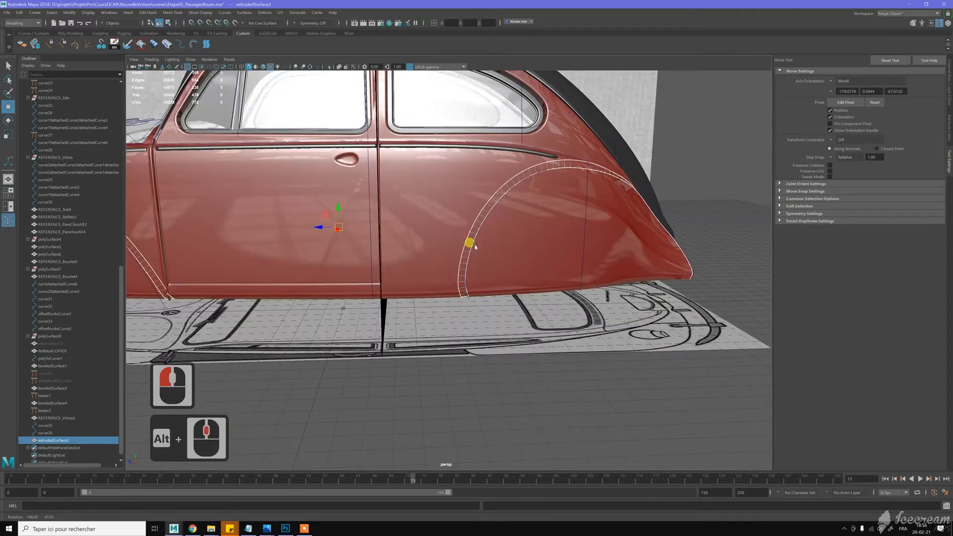
Add the side body to the wheel-arch strip selection, compare the two meshes from the side, and clear the selection
{"action": "left_click", "coordinate": [499, 232], "text": "shift"}
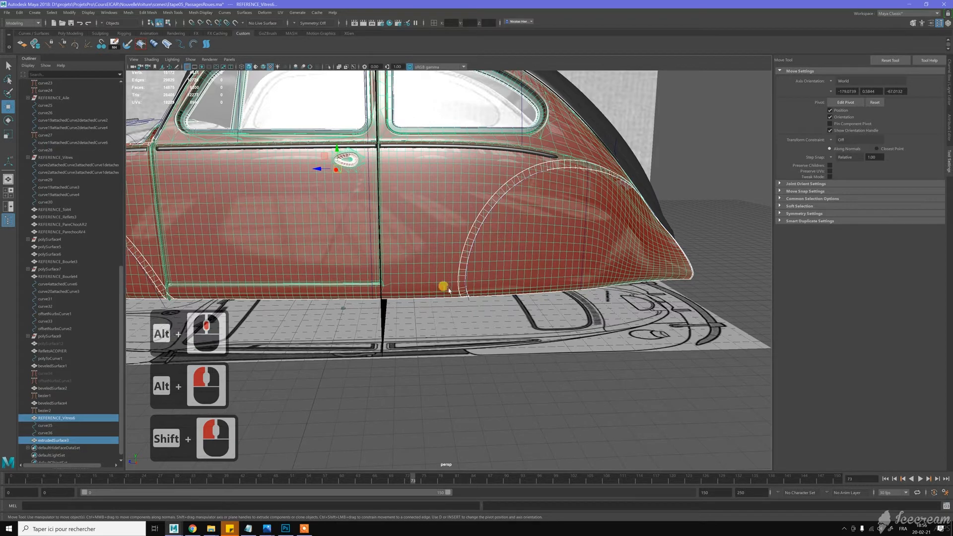
{"action": "left_click_drag", "start_coordinate": [594, 166], "coordinate": [521, 234], "text": "alt"}
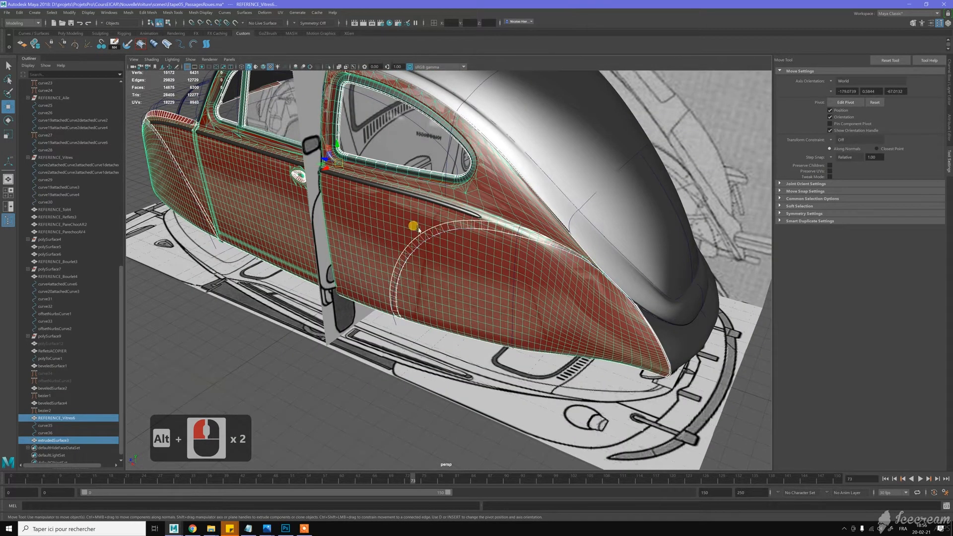
{"action": "left_click_drag", "start_coordinate": [419, 226], "coordinate": [477, 278], "text": "alt"}
{"action": "middle_click_drag", "start_coordinate": [477, 278], "coordinate": [497, 213], "text": "alt"}
{"action": "right_click_drag", "start_coordinate": [497, 213], "coordinate": [553, 159], "text": "alt"}
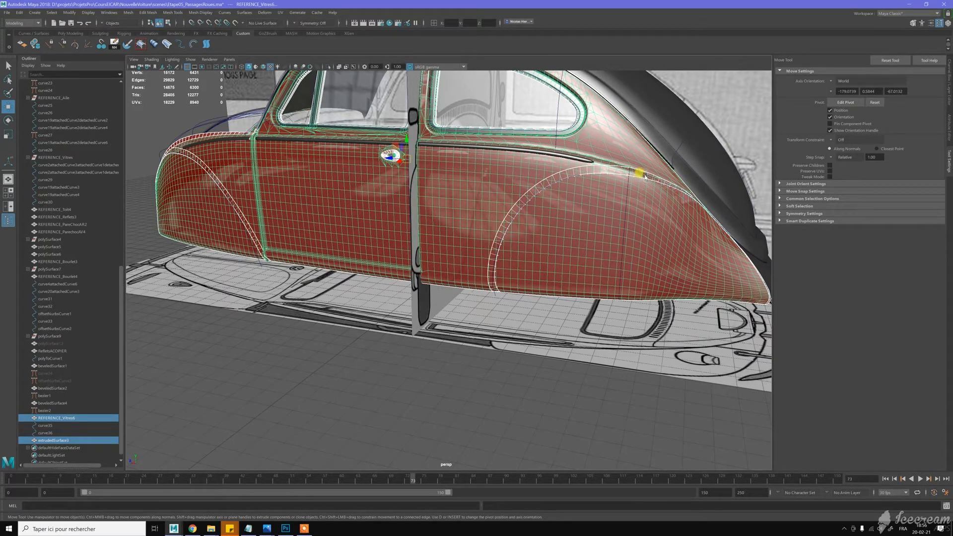
{"action": "left_click", "coordinate": [328, 67]}
{"action": "left_click", "coordinate": [327, 67]}
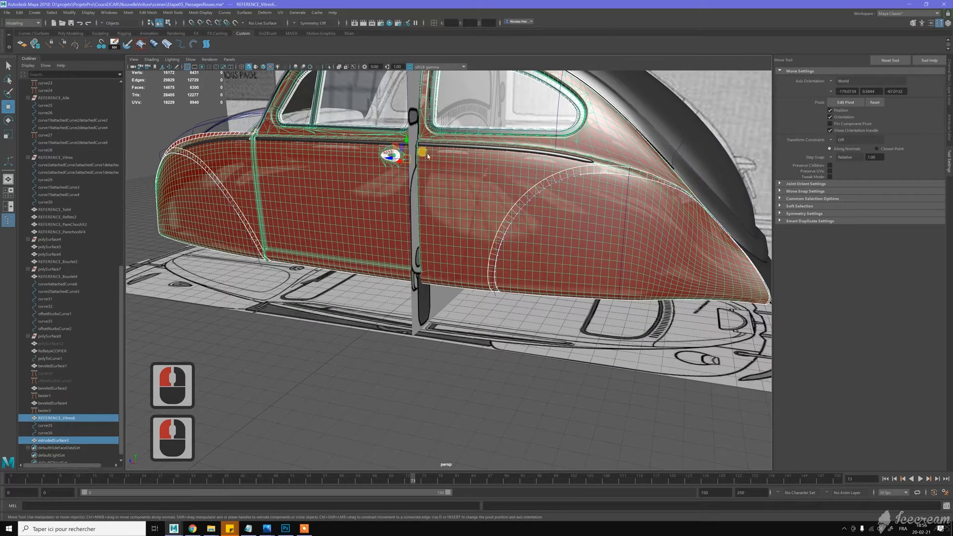
{"action": "left_click", "coordinate": [489, 279]}
{"action": "left_click", "coordinate": [558, 189]}
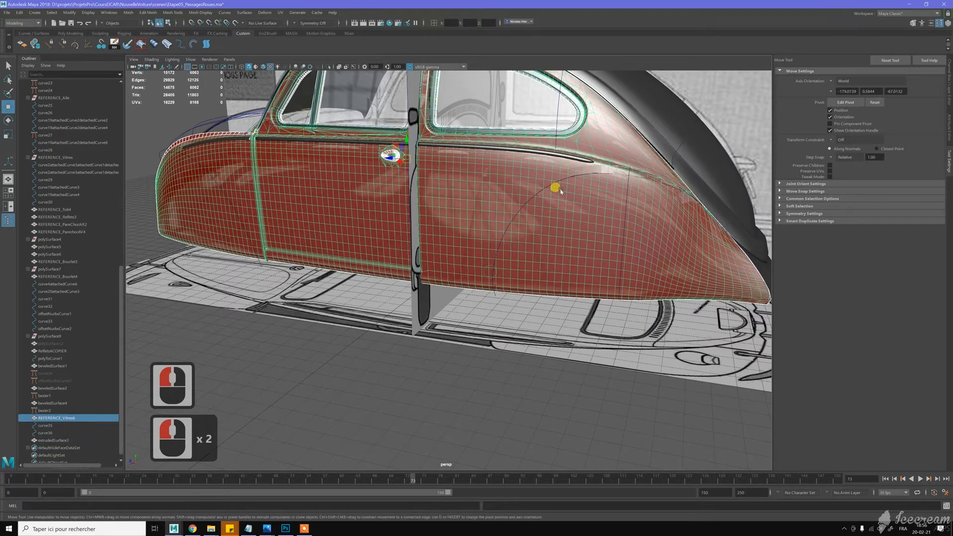
{"action": "left_click", "coordinate": [601, 161]}
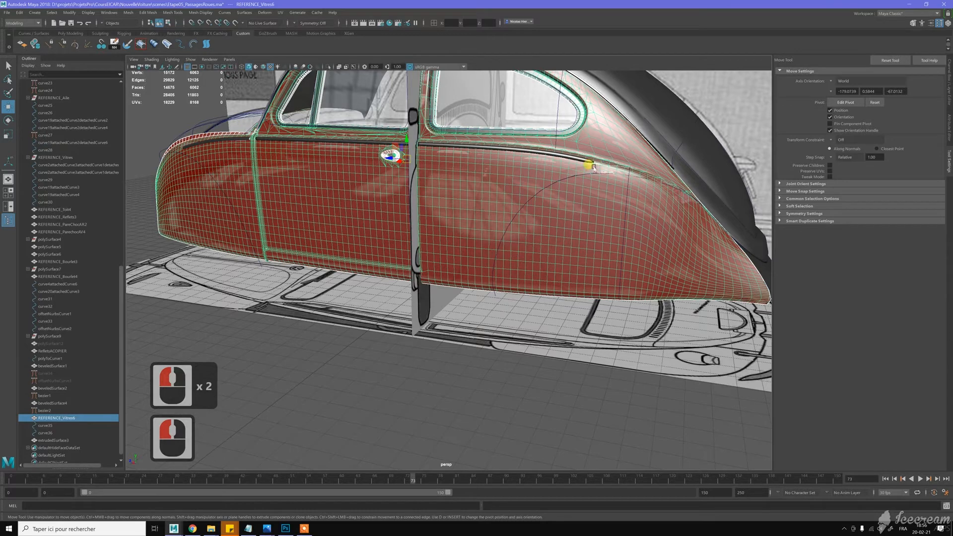
{"action": "left_click", "coordinate": [594, 168]}
{"action": "right_click", "coordinate": [617, 158]}
{"action": "left_click", "coordinate": [574, 369]}
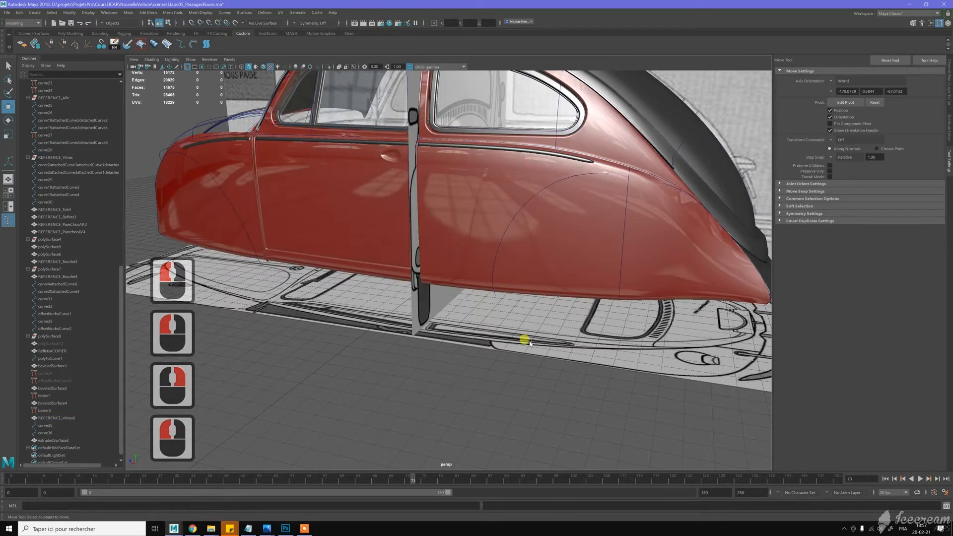
Select the wheel-arch strip object alone and review the front and rear arches along the whole side body
{"action": "left_click_drag", "start_coordinate": [502, 337], "coordinate": [477, 305], "text": "alt"}
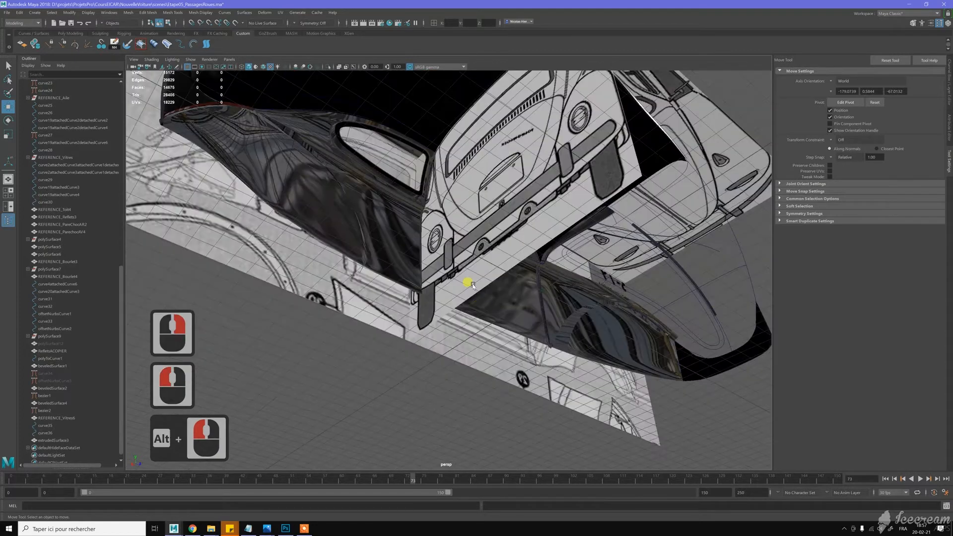
{"action": "left_click", "coordinate": [328, 151]}
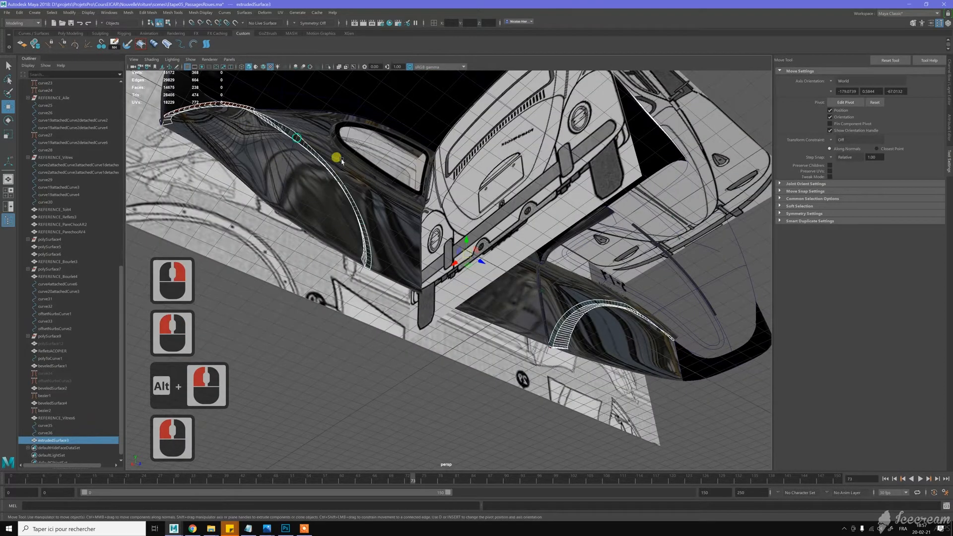
{"action": "left_click_drag", "start_coordinate": [320, 156], "coordinate": [443, 181], "text": "alt"}
{"action": "scroll", "coordinate": [486, 187], "scroll_direction": "down", "scroll_amount": 2}
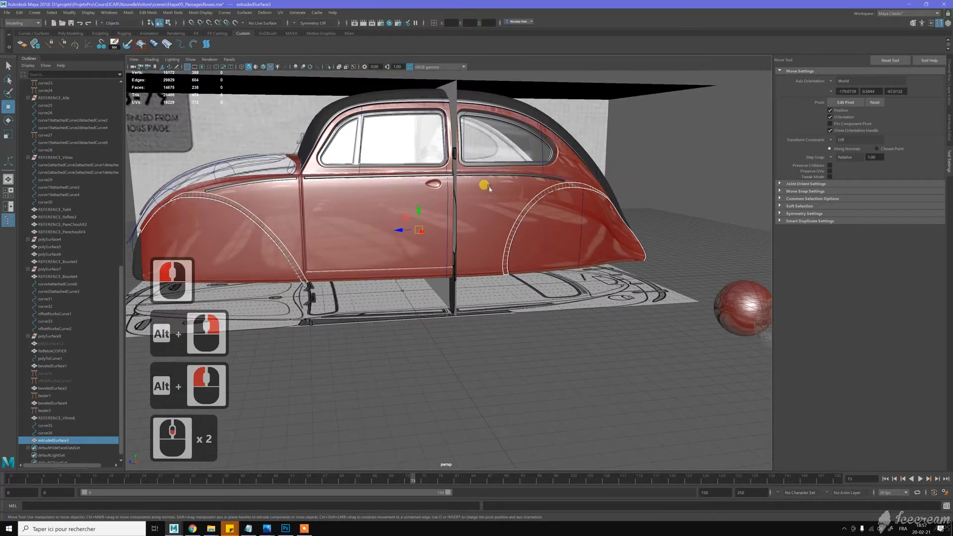
{"action": "left_click_drag", "start_coordinate": [477, 187], "coordinate": [502, 191], "text": "alt"}
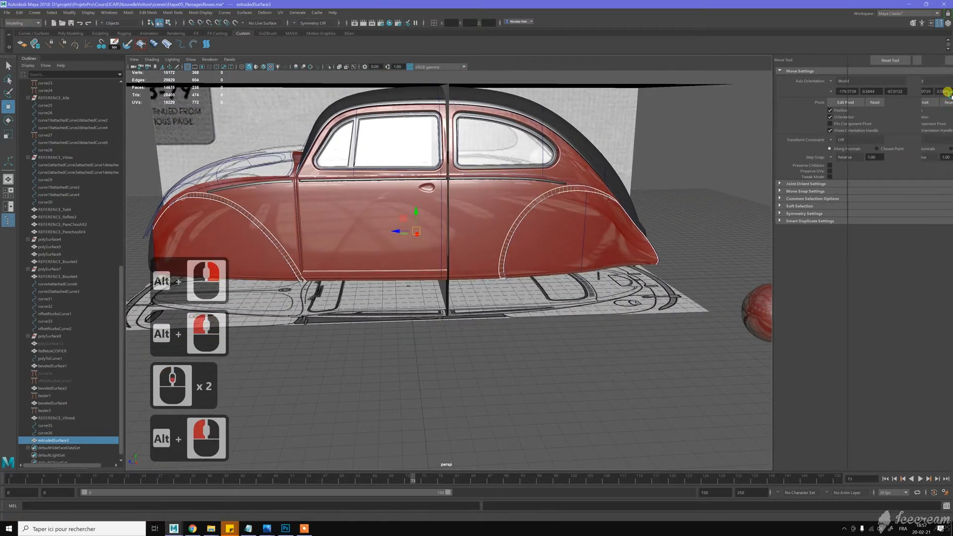
Hide the side body's display layer and examine the isolated front and rear wheel-arch strips against the blueprints
{"action": "left_click", "coordinate": [948, 94]}
{"action": "left_click", "coordinate": [854, 386]}
{"action": "left_click_drag", "start_coordinate": [737, 187], "coordinate": [619, 178], "text": "alt"}
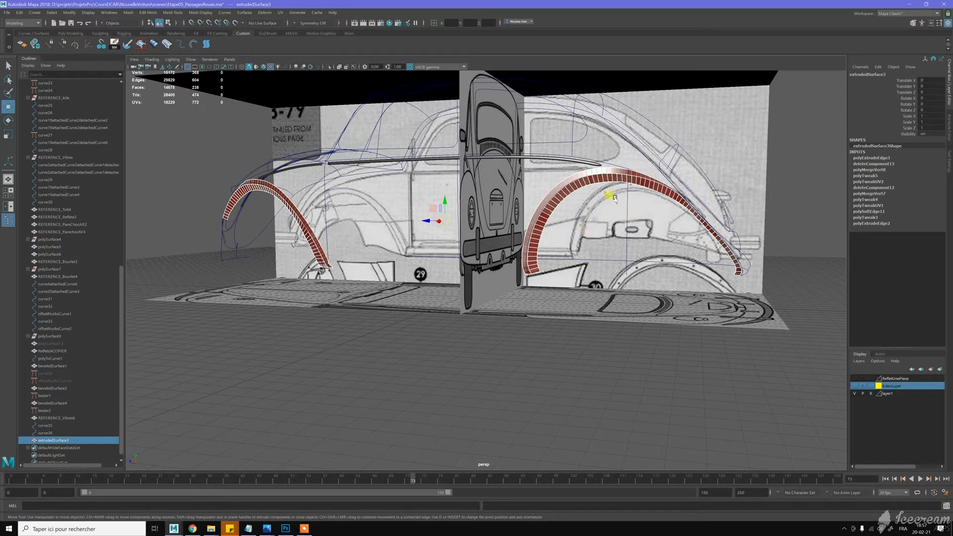
{"action": "left_click_drag", "start_coordinate": [615, 197], "coordinate": [616, 196], "text": "alt"}
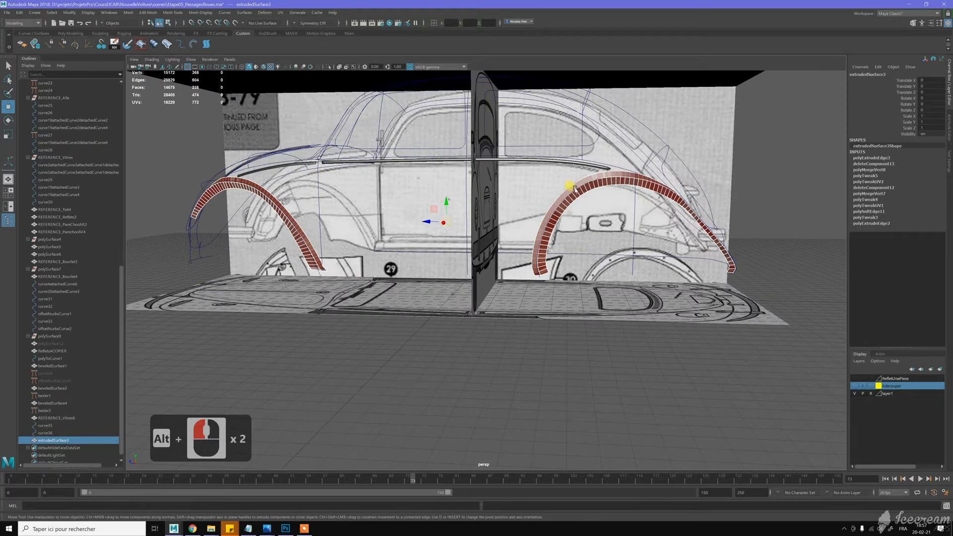
{"action": "left_click_drag", "start_coordinate": [600, 214], "coordinate": [577, 200], "text": "alt"}
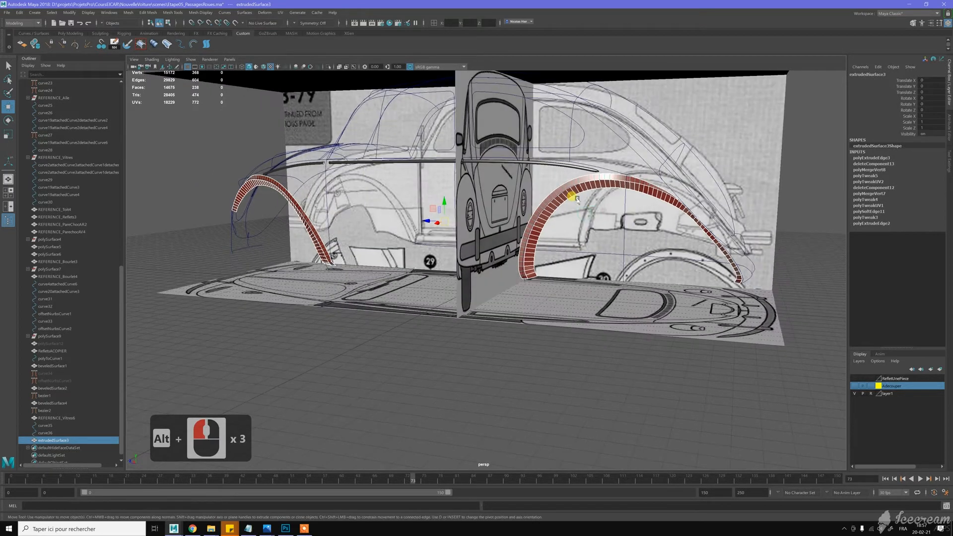
{"action": "scroll", "coordinate": [577, 200], "scroll_direction": "up", "scroll_amount": 2}
{"action": "middle_click_drag", "start_coordinate": [676, 198], "coordinate": [677, 192], "text": "alt"}
{"action": "left_click_drag", "start_coordinate": [649, 215], "coordinate": [646, 222], "text": "alt"}
{"action": "left_click", "coordinate": [594, 156], "text": "alt"}
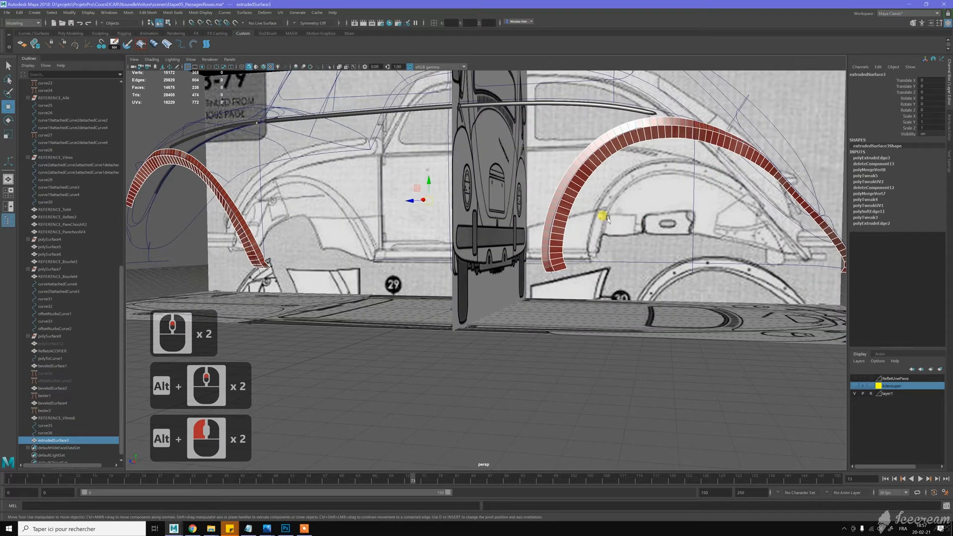
{"action": "left_click_drag", "start_coordinate": [605, 220], "coordinate": [668, 177], "text": "alt"}
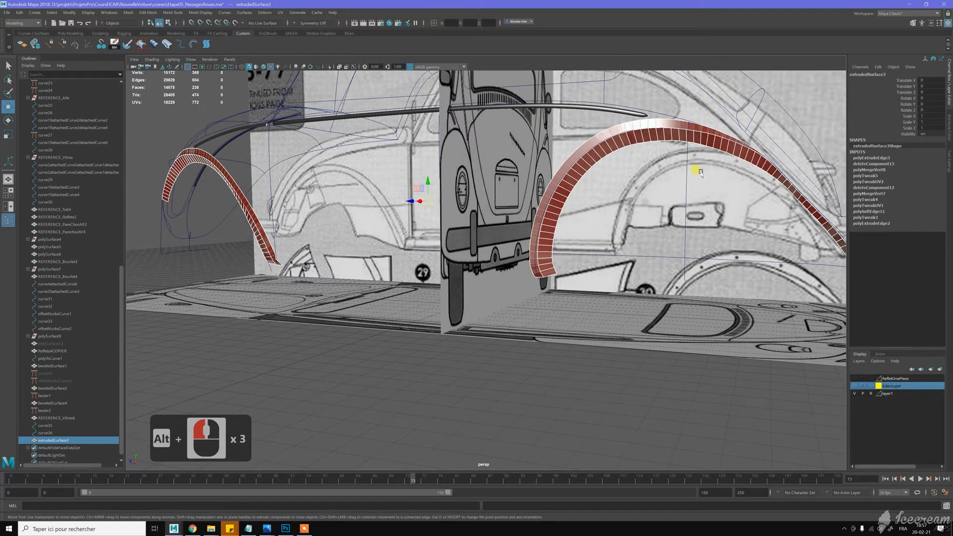
Select the complete row of inner border edges along the rear wheel-arch strip, from its front foot to its rear end
{"action": "key", "text": "w"}
{"action": "right_click_drag", "start_coordinate": [562, 204], "coordinate": [563, 185]}
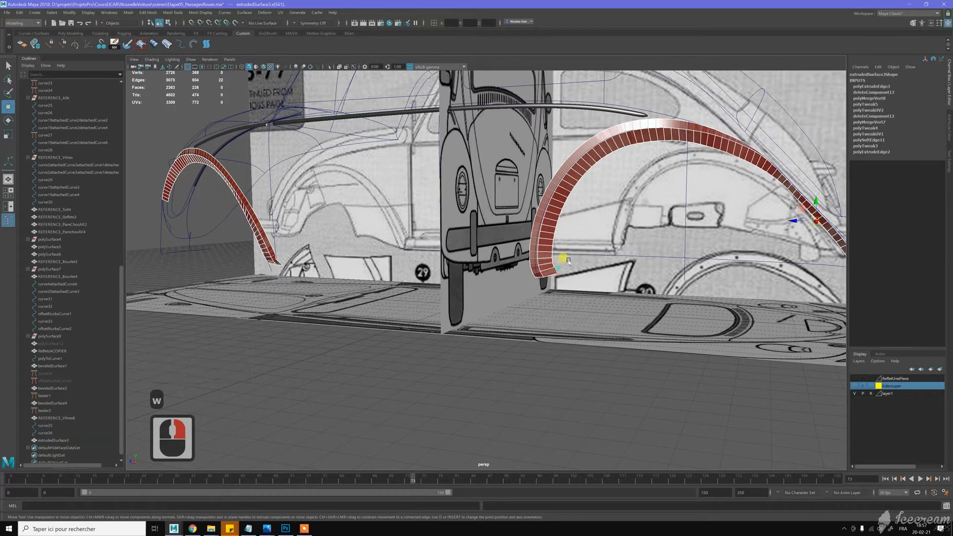
{"action": "left_click", "coordinate": [556, 268]}
{"action": "middle_click_drag", "start_coordinate": [677, 233], "coordinate": [620, 226], "text": "alt"}
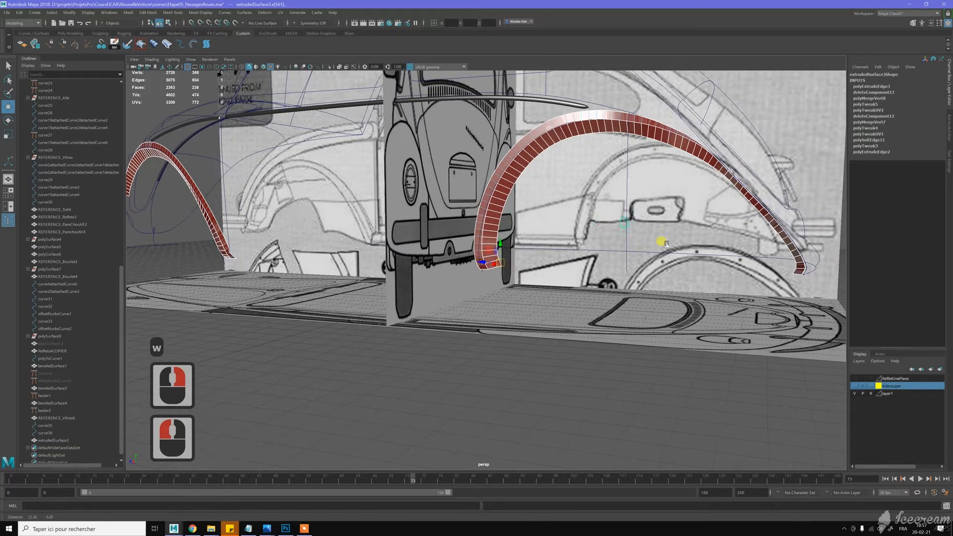
{"action": "middle_click", "coordinate": [794, 268], "text": "alt"}
{"action": "double_click", "coordinate": [794, 271], "text": "shift"}
{"action": "middle_click", "coordinate": [637, 261]}
{"action": "middle_click", "coordinate": [637, 261]}
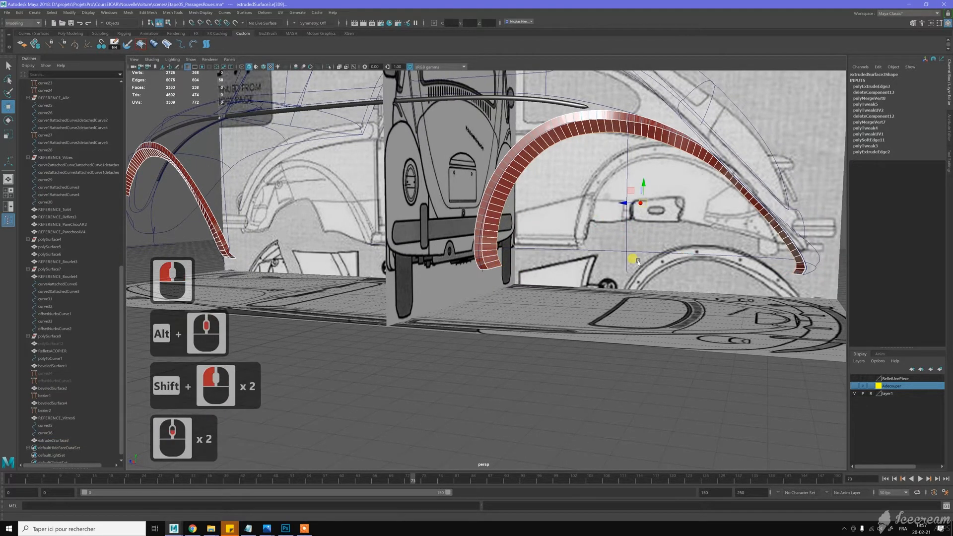
{"action": "left_click_drag", "start_coordinate": [642, 261], "coordinate": [633, 244], "text": "alt"}
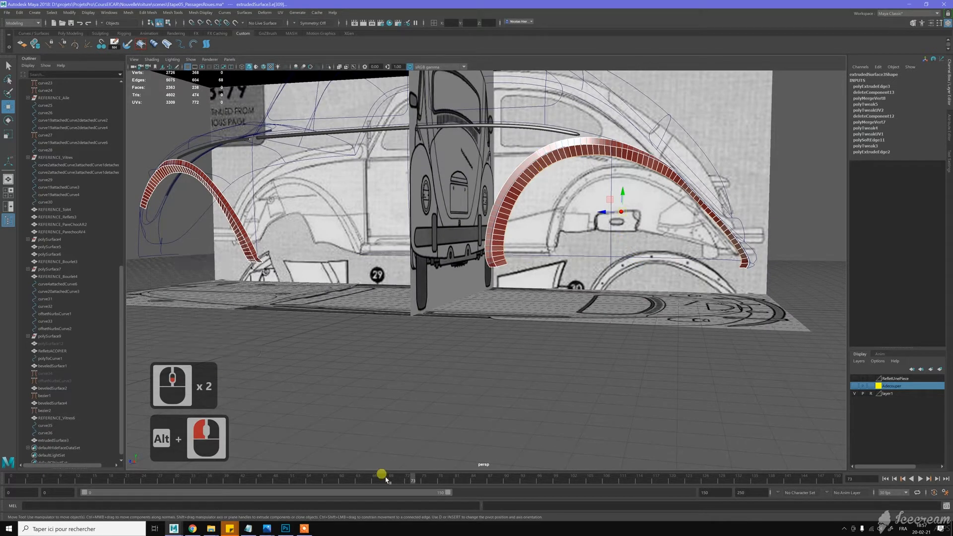
Switch to Photos, study the rear wheel opening in the P1020707-Copier.jpg reference photo, and return to Maya
{"action": "left_click", "coordinate": [267, 528]}
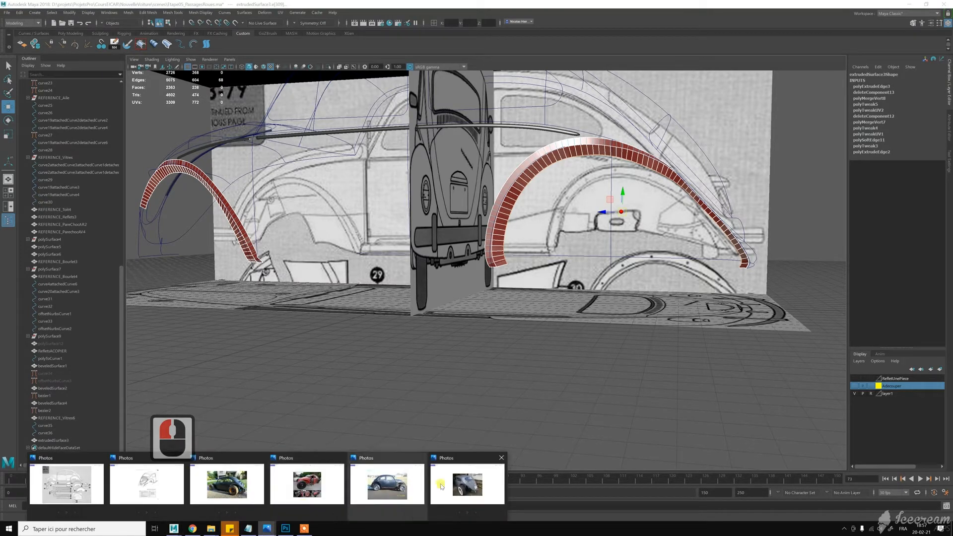
{"action": "left_click", "coordinate": [447, 485]}
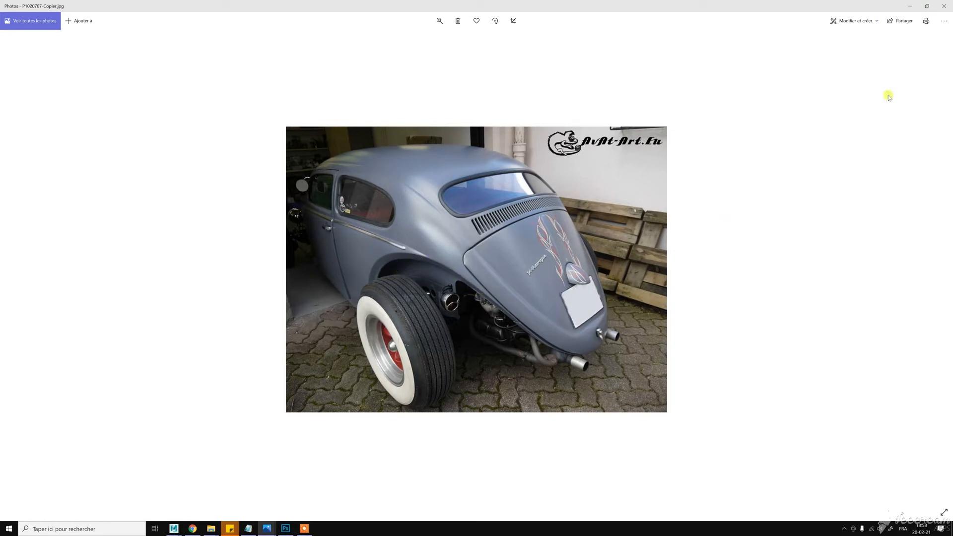
{"action": "left_click", "coordinate": [911, 6]}
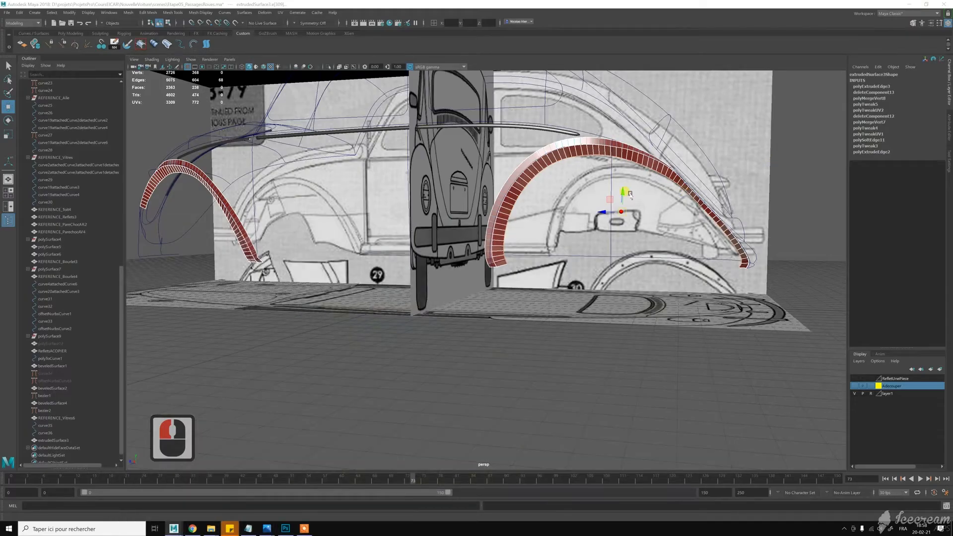
Extrude the selected inner border edges of the rear arch and move them toward the car's interior to form a wall
{"action": "left_click_drag", "start_coordinate": [561, 195], "coordinate": [548, 225], "text": "alt"}
{"action": "right_click_drag", "start_coordinate": [598, 240], "coordinate": [613, 240], "text": "alt"}
{"action": "left_click_drag", "start_coordinate": [613, 239], "coordinate": [645, 214], "text": "alt"}
{"action": "key", "text": "ctrl+e"}
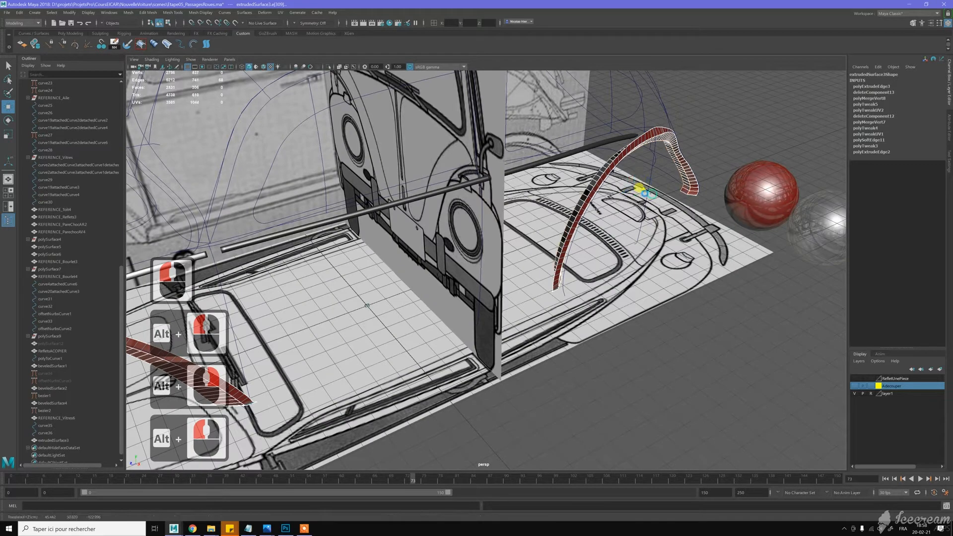
{"action": "key", "text": "r"}
{"action": "left_click_drag", "start_coordinate": [618, 203], "coordinate": [493, 259], "text": "alt"}
{"action": "middle_click_drag", "start_coordinate": [494, 259], "coordinate": [501, 268], "text": "alt"}
{"action": "left_click_drag", "start_coordinate": [502, 268], "coordinate": [574, 264], "text": "alt"}
{"action": "left_click_drag", "start_coordinate": [606, 236], "coordinate": [630, 249], "text": "alt"}
{"action": "middle_click_drag", "start_coordinate": [630, 249], "coordinate": [634, 253], "text": "alt"}
{"action": "left_click_drag", "start_coordinate": [634, 253], "coordinate": [615, 241], "text": "alt"}
{"action": "right_click_drag", "start_coordinate": [615, 240], "coordinate": [668, 247], "text": "alt"}
{"action": "left_click_drag", "start_coordinate": [669, 247], "coordinate": [585, 226], "text": "alt"}
{"action": "scroll", "coordinate": [645, 249], "scroll_direction": "up", "scroll_amount": 2, "text": "alt"}
{"action": "scroll", "coordinate": [600, 239], "scroll_direction": "up", "scroll_amount": 2, "text": "alt"}
{"action": "key", "text": "w"}
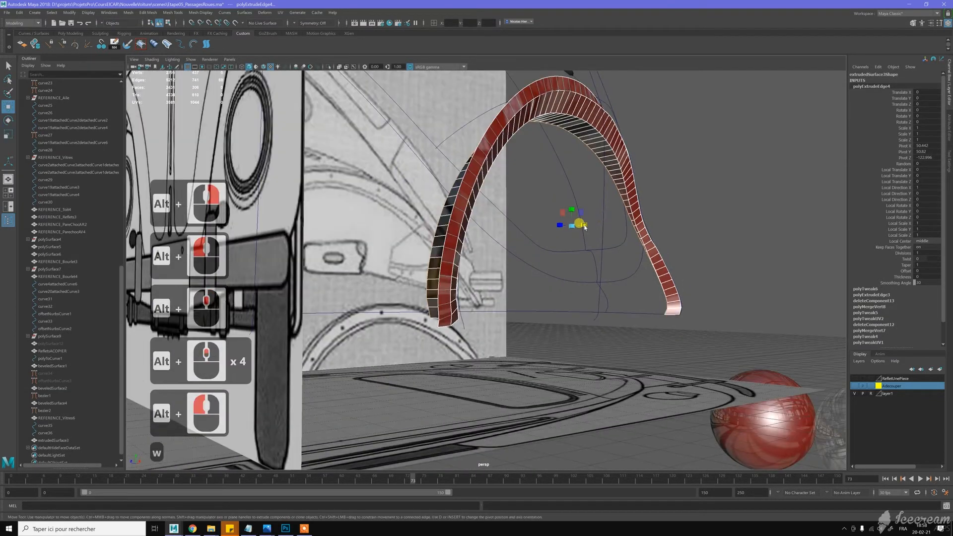
{"action": "mouse_move", "coordinate": [585, 227]}
{"action": "left_mouse_down"}
{"action": "mouse_move", "coordinate": [555, 210]}
{"action": "mouse_move", "coordinate": [555, 222]}
{"action": "mouse_move", "coordinate": [575, 220]}
{"action": "left_mouse_up"}
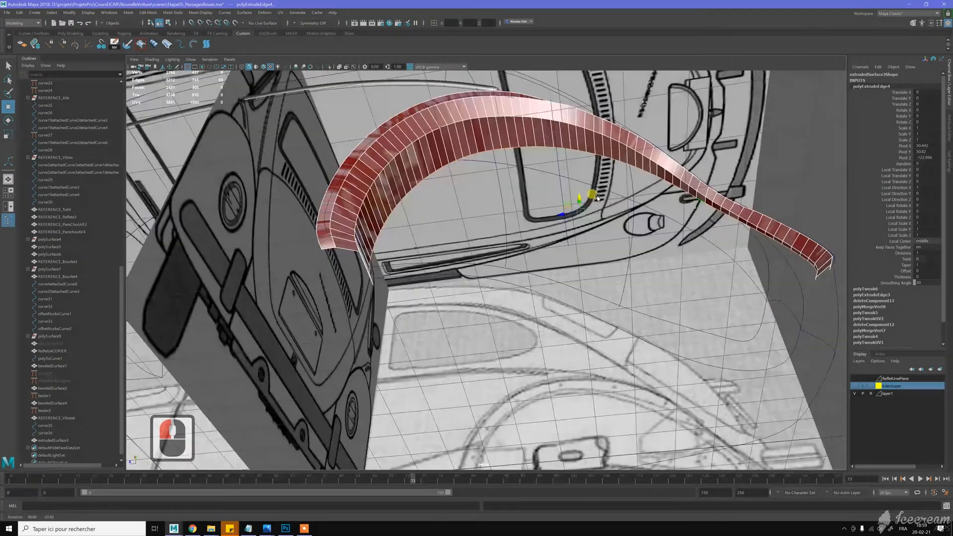
{"action": "left_click_drag", "start_coordinate": [587, 220], "coordinate": [385, 410], "text": "alt"}
Compare the arch's new inner wall with the P1020707-Copier.jpg reference photo in Photos, and return to Maya
{"action": "left_click", "coordinate": [266, 529]}
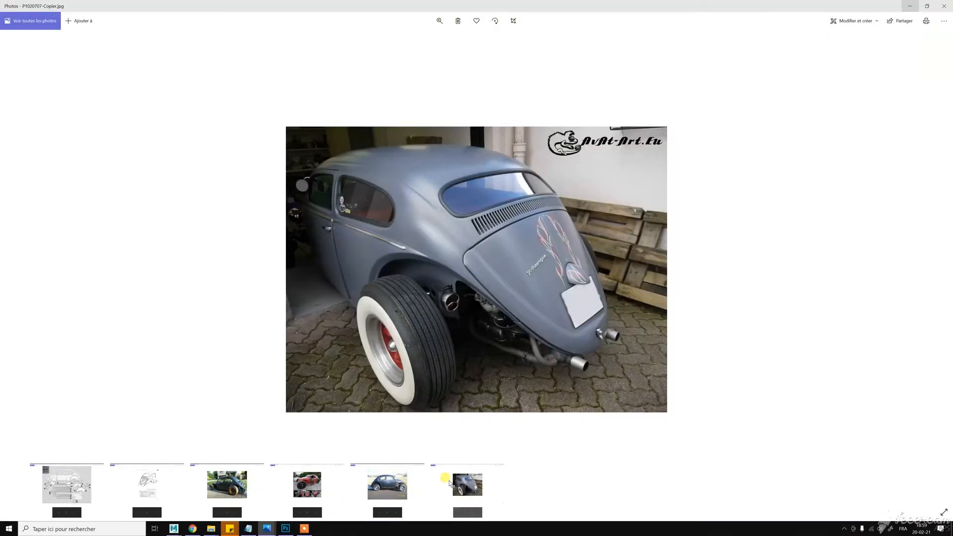
{"action": "left_click", "coordinate": [450, 481]}
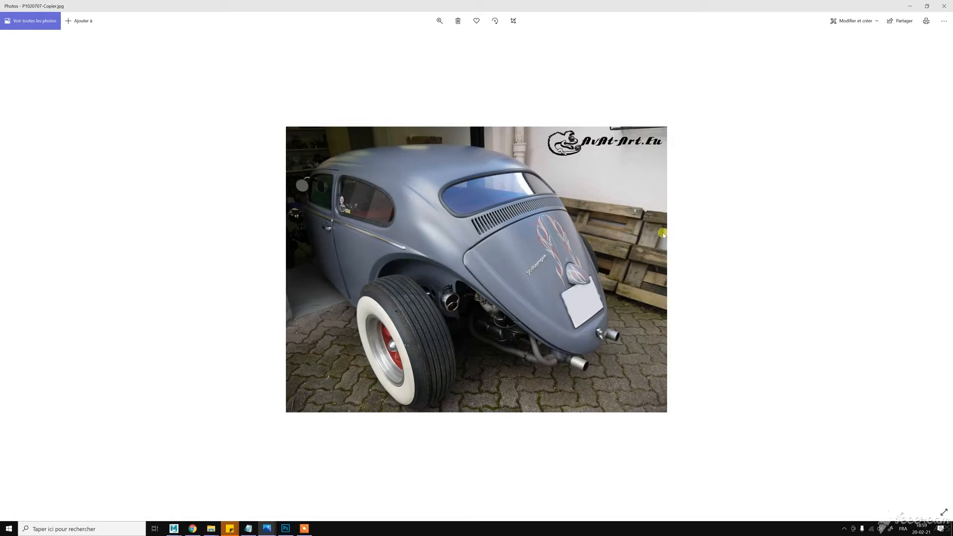
{"action": "left_click", "coordinate": [911, 6]}
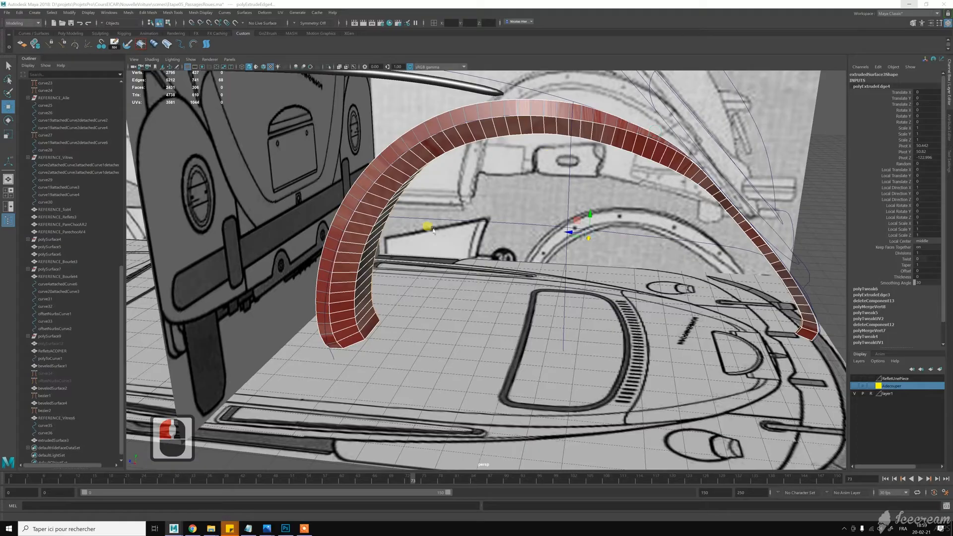
Extrude the rear arch's inner wall edges again with a thickness of 5.2 to form a flange
{"action": "left_click_drag", "start_coordinate": [462, 239], "coordinate": [479, 224], "text": "alt"}
{"action": "right_click_drag", "start_coordinate": [543, 115], "coordinate": [547, 141], "text": "shift"}
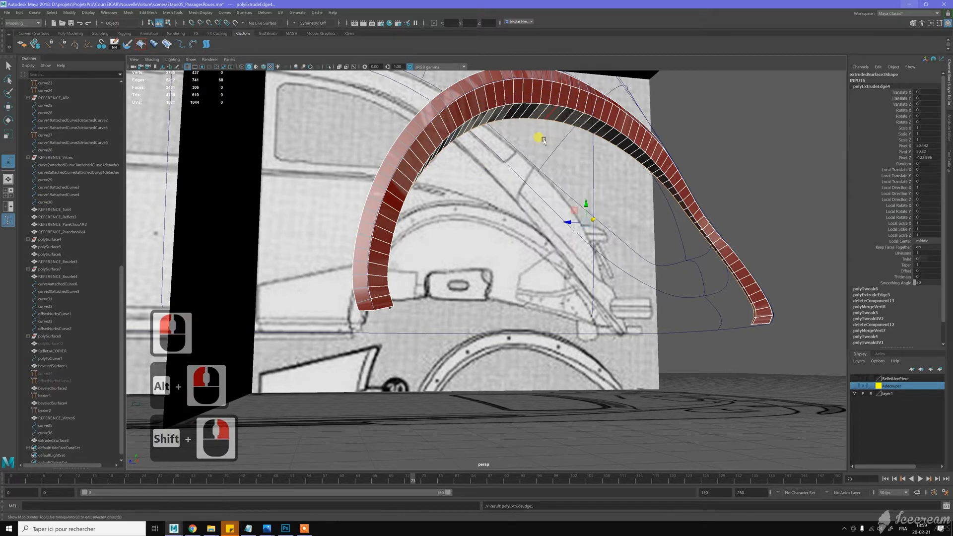
{"action": "left_click_drag", "start_coordinate": [621, 343], "coordinate": [646, 286], "text": "alt"}
{"action": "middle_click_drag", "start_coordinate": [658, 266], "coordinate": [641, 268], "text": "alt"}
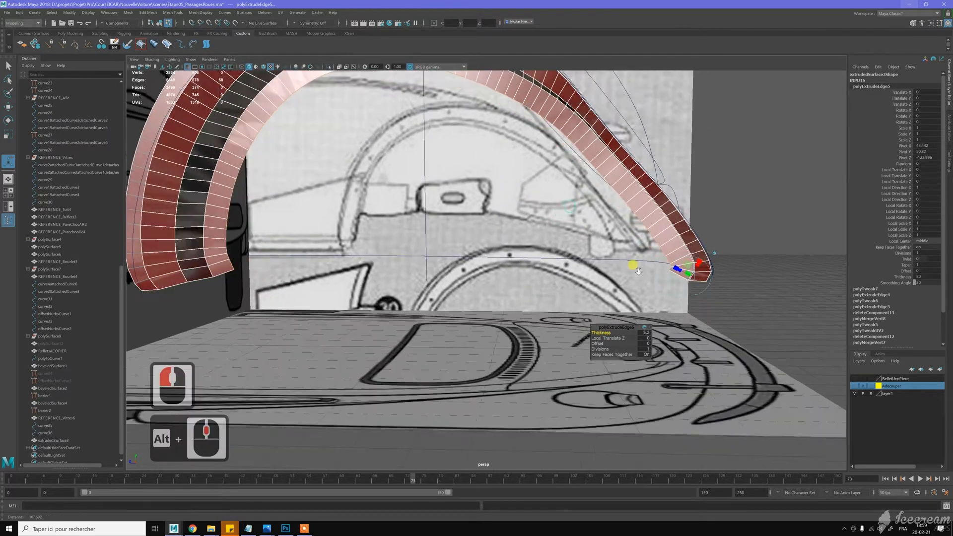
{"action": "right_click_drag", "start_coordinate": [641, 268], "coordinate": [692, 268], "text": "alt"}
{"action": "scroll", "coordinate": [600, 244], "scroll_direction": "down", "scroll_amount": 2}
{"action": "middle_click_drag", "start_coordinate": [599, 245], "coordinate": [561, 255], "text": "alt"}
{"action": "key", "text": "w"}
{"action": "left_click_drag", "start_coordinate": [562, 255], "coordinate": [462, 209], "text": "alt"}
{"action": "middle_click_drag", "start_coordinate": [462, 208], "coordinate": [479, 207], "text": "alt"}
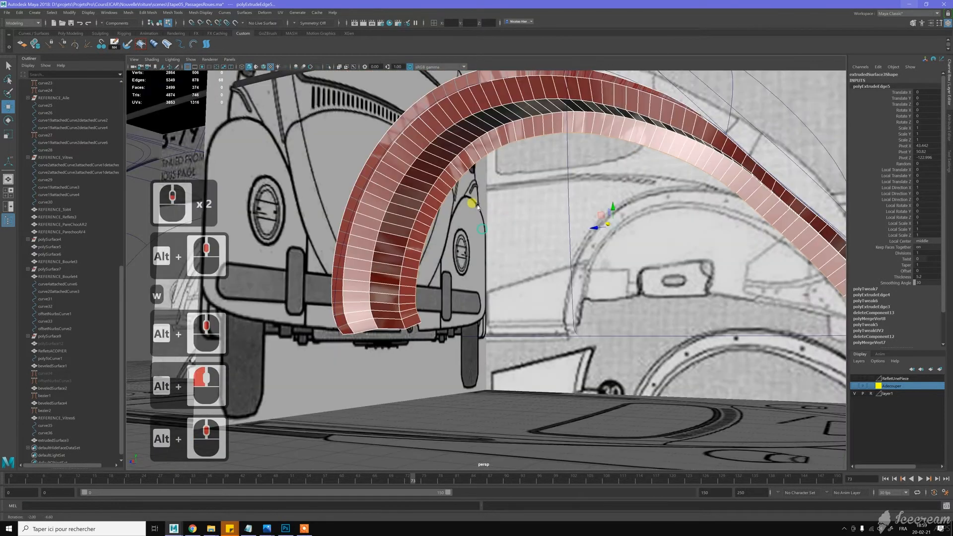
{"action": "left_click_drag", "start_coordinate": [478, 206], "coordinate": [496, 202], "text": "alt"}
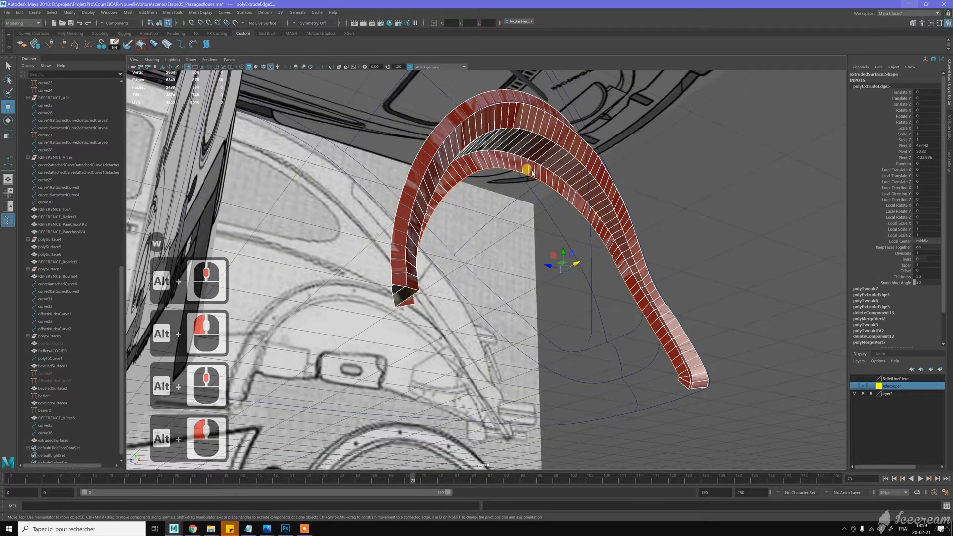
{"action": "left_click_drag", "start_coordinate": [426, 220], "coordinate": [390, 304], "text": "alt"}
{"action": "mouse_move", "coordinate": [546, 203]}
{"action": "left_mouse_down", "text": "alt"}
{"action": "mouse_move", "coordinate": [571, 206]}
{"action": "mouse_move", "coordinate": [549, 211]}
{"action": "left_mouse_up", "text": "alt"}
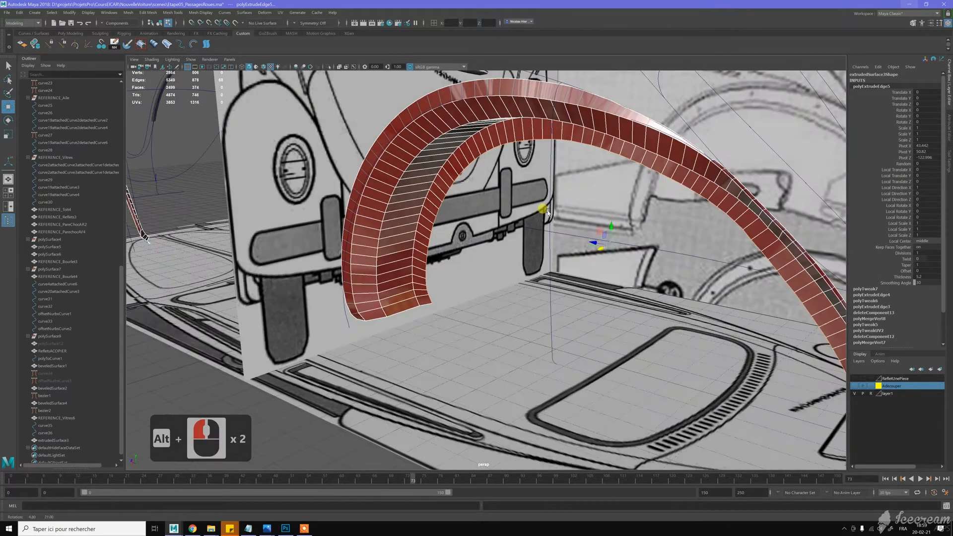
Insert two edge loops along the rear arch with the Insert Edge Loop tool, one on the flange and one on the inner wall
{"action": "left_click", "coordinate": [405, 204], "text": "alt"}
{"action": "key", "text": "w"}
{"action": "right_click_drag", "start_coordinate": [426, 192], "coordinate": [404, 245]}
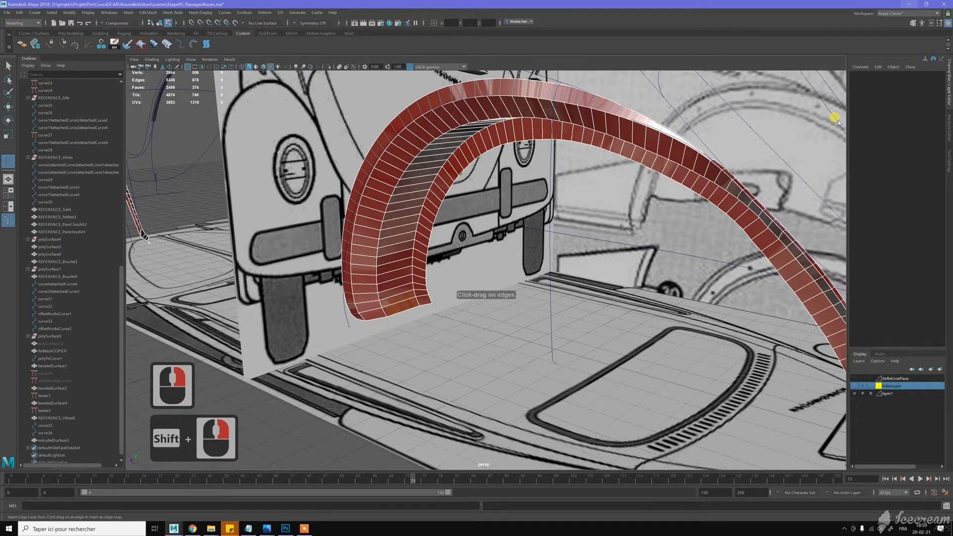
{"action": "left_click", "coordinate": [949, 162]}
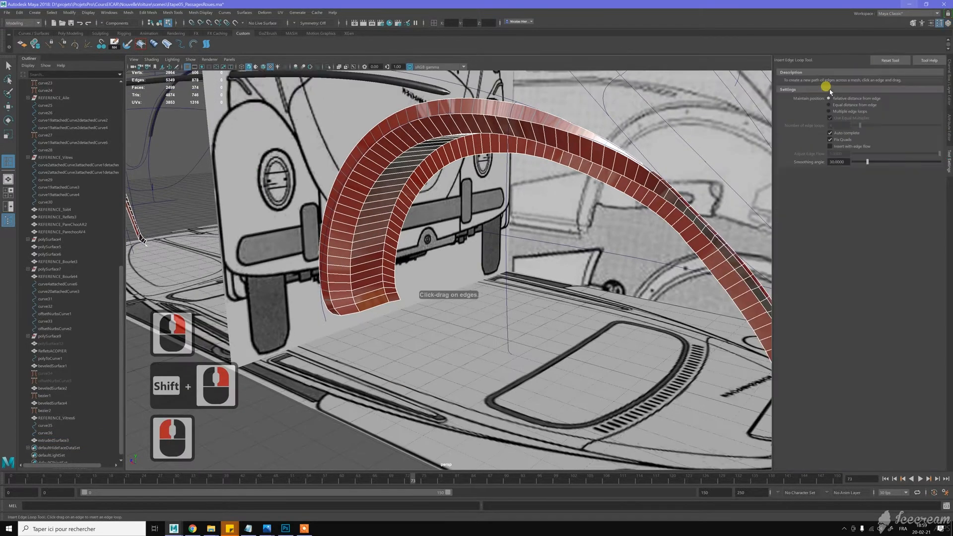
{"action": "left_click_drag", "start_coordinate": [436, 220], "coordinate": [460, 199], "text": "alt"}
{"action": "right_click_drag", "start_coordinate": [458, 187], "coordinate": [487, 132], "text": "alt"}
{"action": "middle_click_drag", "start_coordinate": [486, 189], "coordinate": [405, 248], "text": "alt"}
{"action": "left_click", "coordinate": [379, 251]}
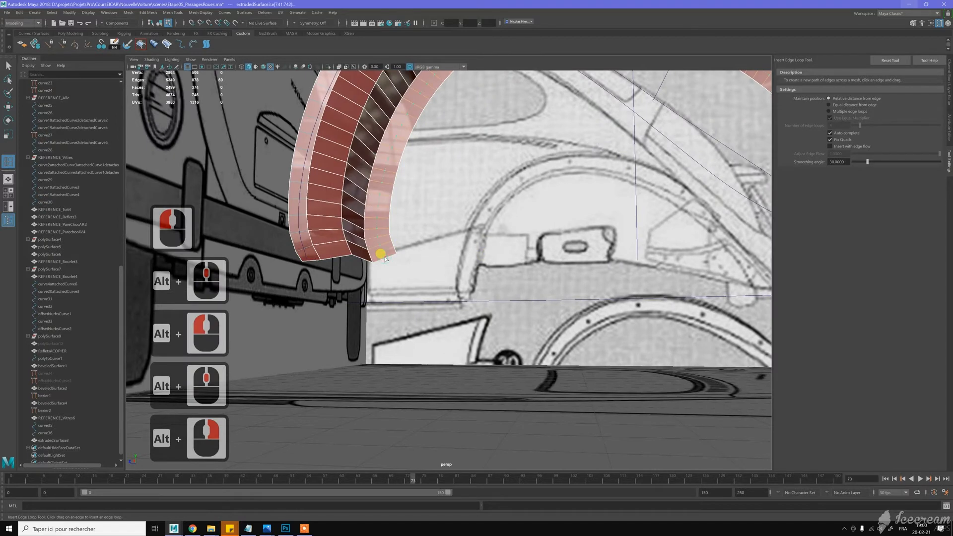
{"action": "left_click_drag", "start_coordinate": [425, 196], "coordinate": [383, 224], "text": "alt"}
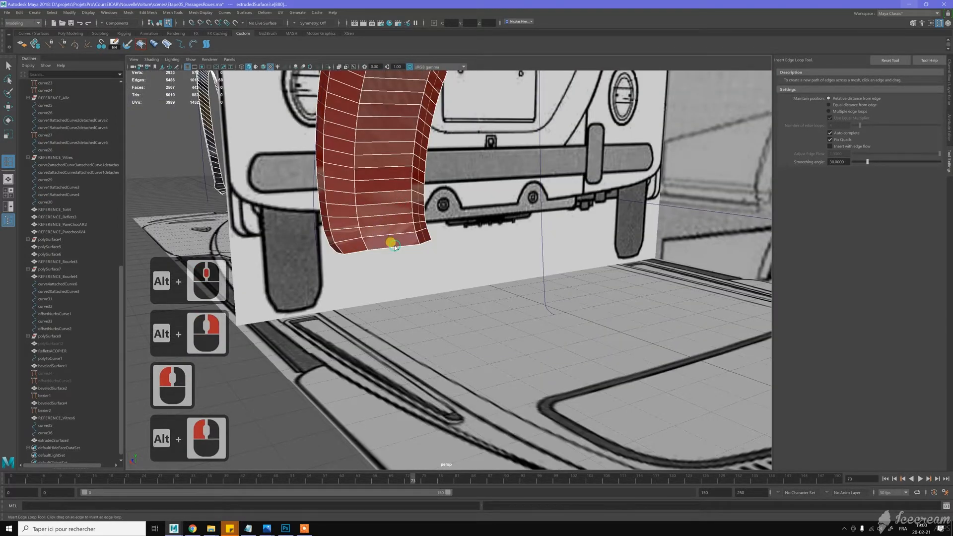
{"action": "left_click", "coordinate": [395, 247]}
{"action": "left_click_drag", "start_coordinate": [395, 247], "coordinate": [394, 212]}
Delete the edge loop at the corner between the rear arch's inner wall and its flange
{"action": "key", "text": "w"}
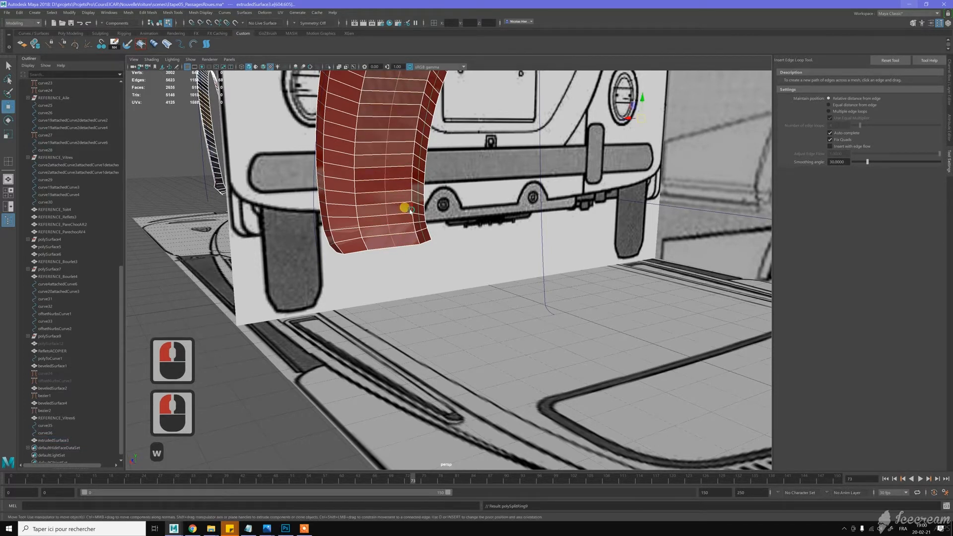
{"action": "double_click", "coordinate": [437, 184]}
{"action": "key", "text": "ctrl+BackSpace"}
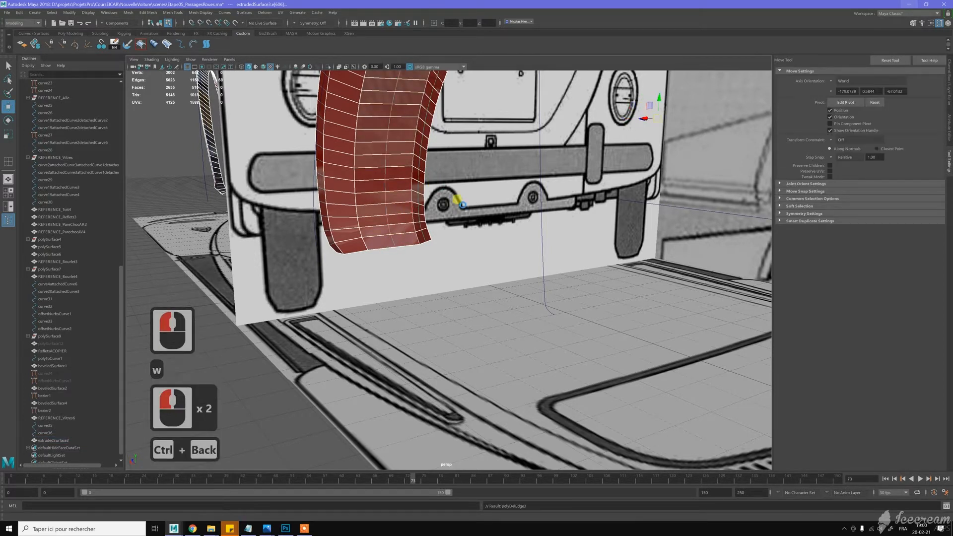
{"action": "left_click_drag", "start_coordinate": [479, 217], "coordinate": [485, 222], "text": "alt"}
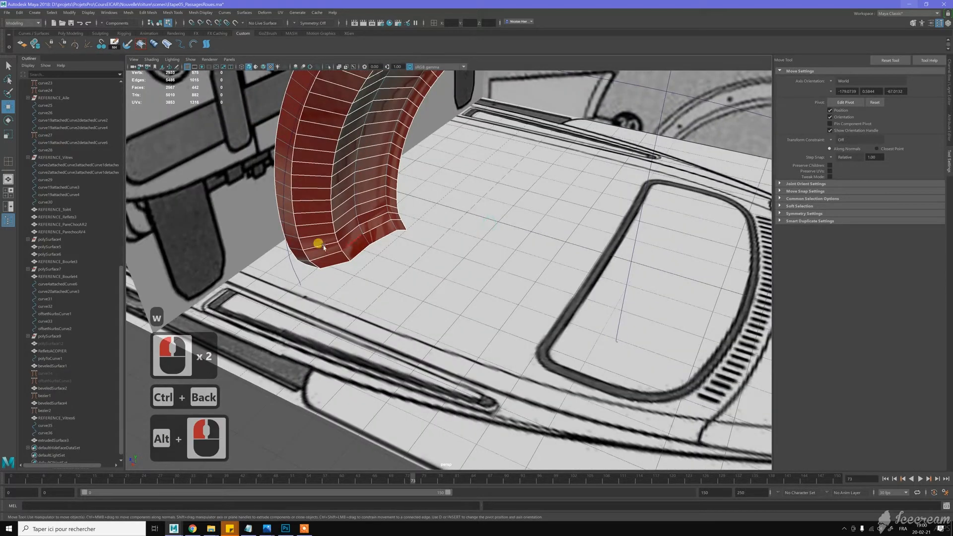
{"action": "scroll", "coordinate": [446, 245], "scroll_direction": "down", "scroll_amount": 5, "text": "alt"}
{"action": "middle_click_drag", "start_coordinate": [436, 243], "coordinate": [453, 238], "text": "alt"}
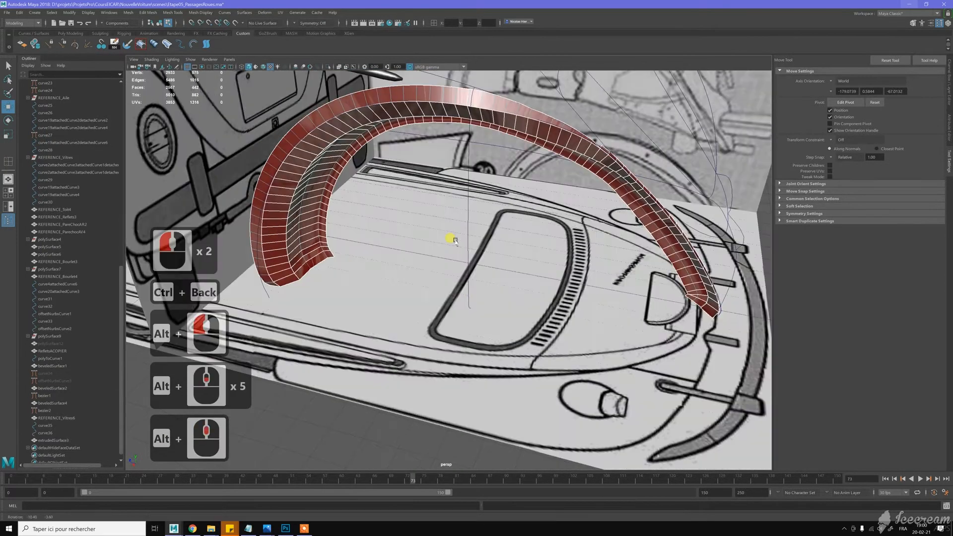
{"action": "left_click_drag", "start_coordinate": [304, 273], "coordinate": [305, 273], "text": "alt"}
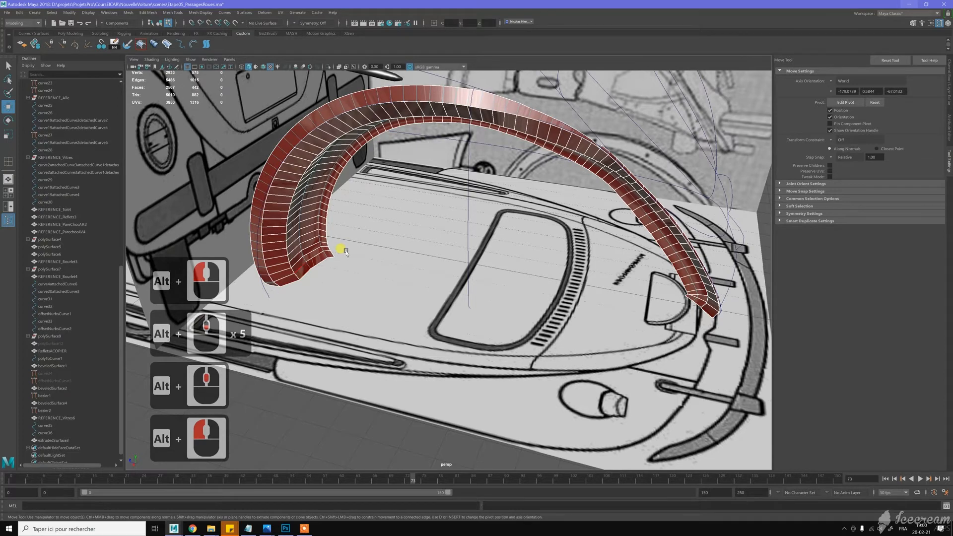
Move the flange's inner corner vertex downward at the lower rear end of the rear wheel arch
{"action": "middle_click_drag", "start_coordinate": [551, 240], "coordinate": [580, 229], "text": "alt"}
{"action": "left_click_drag", "start_coordinate": [579, 229], "coordinate": [596, 232], "text": "alt"}
{"action": "middle_click_drag", "start_coordinate": [597, 232], "coordinate": [407, 241], "text": "alt"}
{"action": "right_click_drag", "start_coordinate": [506, 204], "coordinate": [638, 251], "text": "alt"}
{"action": "middle_click_drag", "start_coordinate": [639, 251], "coordinate": [526, 213], "text": "alt"}
{"action": "scroll", "coordinate": [515, 219], "scroll_direction": "up", "scroll_amount": 7, "text": "alt"}
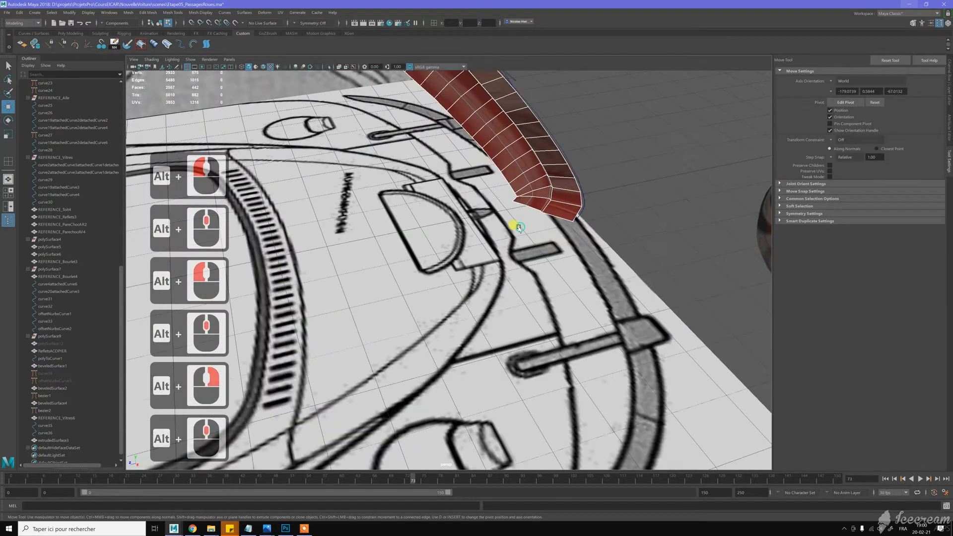
{"action": "left_click_drag", "start_coordinate": [540, 200], "coordinate": [400, 149], "text": "alt"}
{"action": "middle_click_drag", "start_coordinate": [400, 149], "coordinate": [538, 245], "text": "alt"}
{"action": "right_click_drag", "start_coordinate": [538, 245], "coordinate": [530, 196], "text": "alt"}
{"action": "key", "text": "w"}
{"action": "left_click_drag", "start_coordinate": [531, 178], "coordinate": [455, 149], "text": "alt"}
{"action": "middle_click_drag", "start_coordinate": [455, 149], "coordinate": [558, 308], "text": "alt"}
{"action": "right_click_drag", "start_coordinate": [558, 308], "coordinate": [551, 278], "text": "alt"}
{"action": "key", "text": "w"}
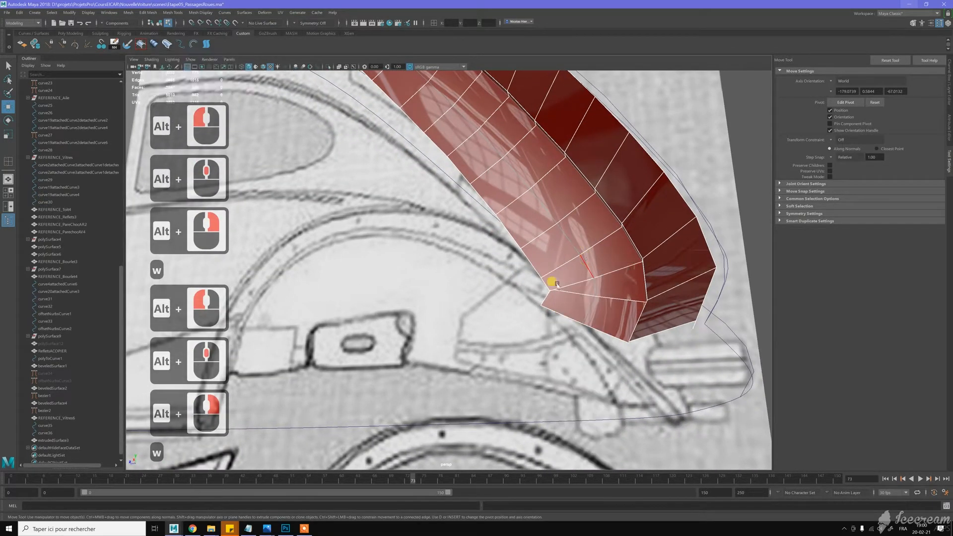
{"action": "left_click", "coordinate": [544, 286]}
{"action": "key", "text": "w"}
{"action": "left_click_drag", "start_coordinate": [544, 287], "coordinate": [545, 311]}
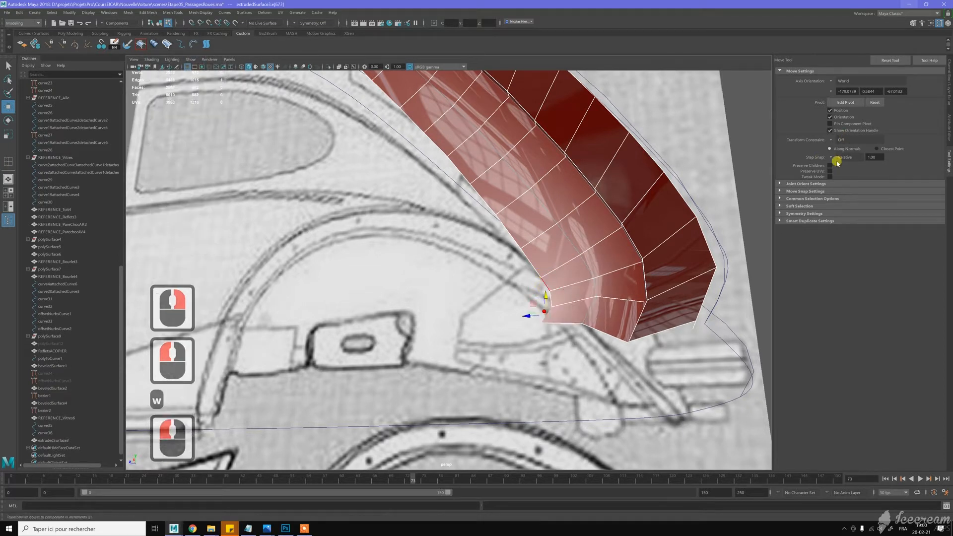
Turn off the Move tool's step snapping and adjust the end edge at the rear arch's lower rear tip
{"action": "left_click", "coordinate": [832, 158]}
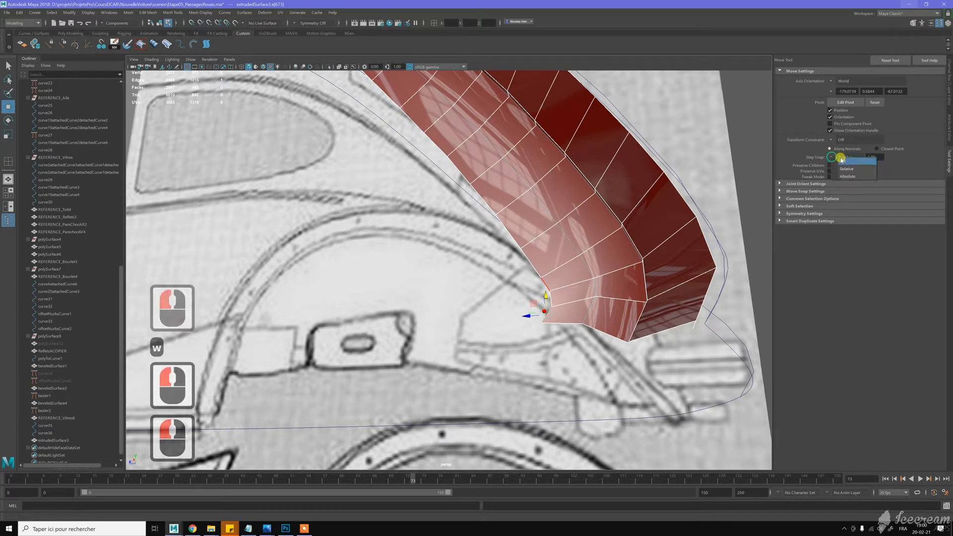
{"action": "left_click", "coordinate": [843, 151]}
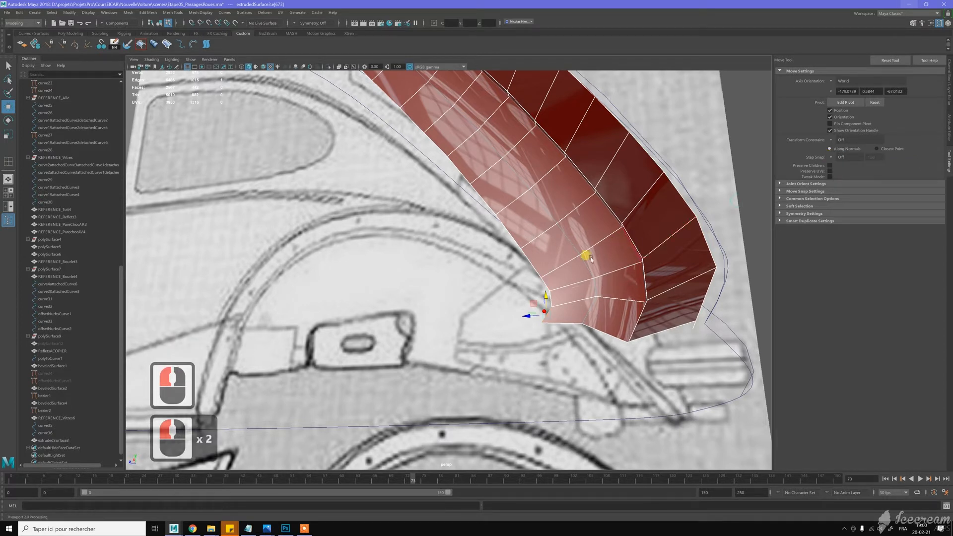
{"action": "key", "text": "j"}
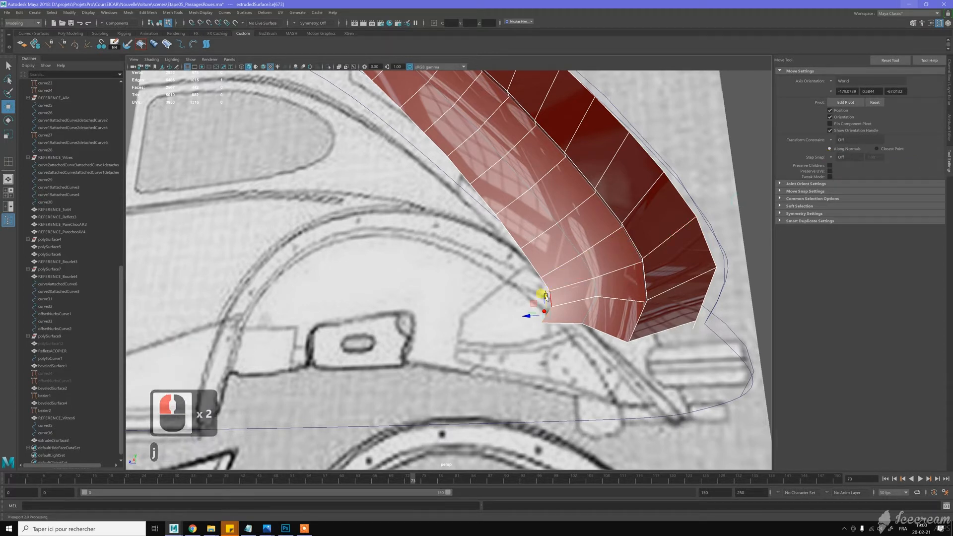
{"action": "left_click_drag", "start_coordinate": [547, 303], "coordinate": [584, 308]}
{"action": "scroll", "coordinate": [566, 284], "scroll_direction": "down", "scroll_amount": 10}
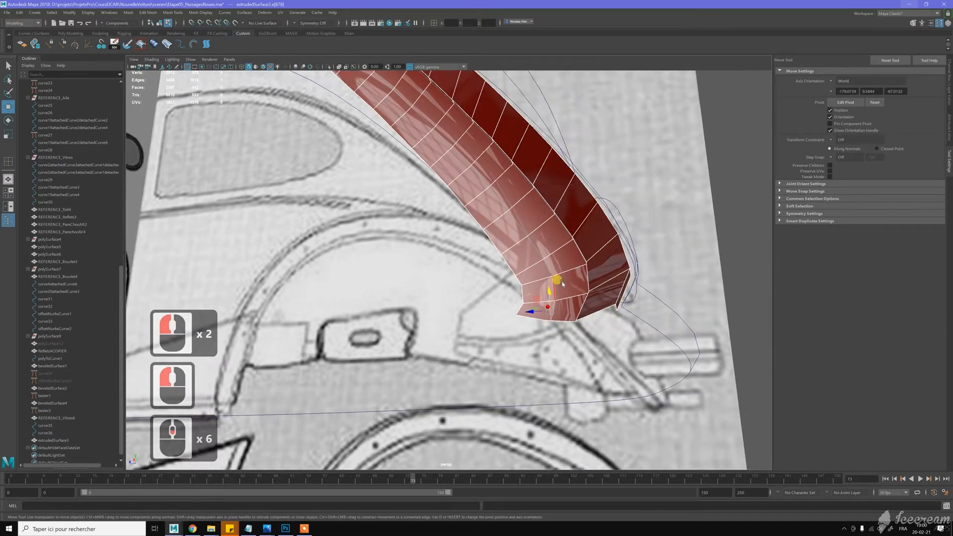
Examine the rear arch from several angles, check the rear reference photo P1020707-Copier.jpg in Photos, and return to Maya
{"action": "scroll", "coordinate": [548, 270], "scroll_direction": "down", "scroll_amount": 5}
{"action": "scroll", "coordinate": [362, 187], "scroll_direction": "up", "scroll_amount": 4}
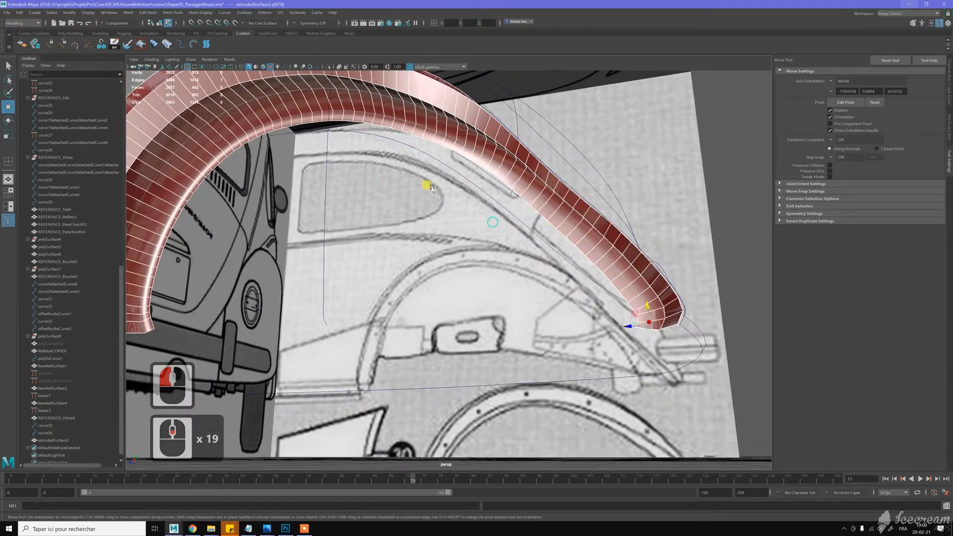
{"action": "middle_click_drag", "start_coordinate": [425, 187], "coordinate": [387, 209], "text": "alt"}
{"action": "left_click_drag", "start_coordinate": [388, 209], "coordinate": [350, 220], "text": "alt"}
{"action": "middle_click_drag", "start_coordinate": [351, 220], "coordinate": [366, 213], "text": "alt"}
{"action": "left_click_drag", "start_coordinate": [366, 213], "coordinate": [366, 283], "text": "alt"}
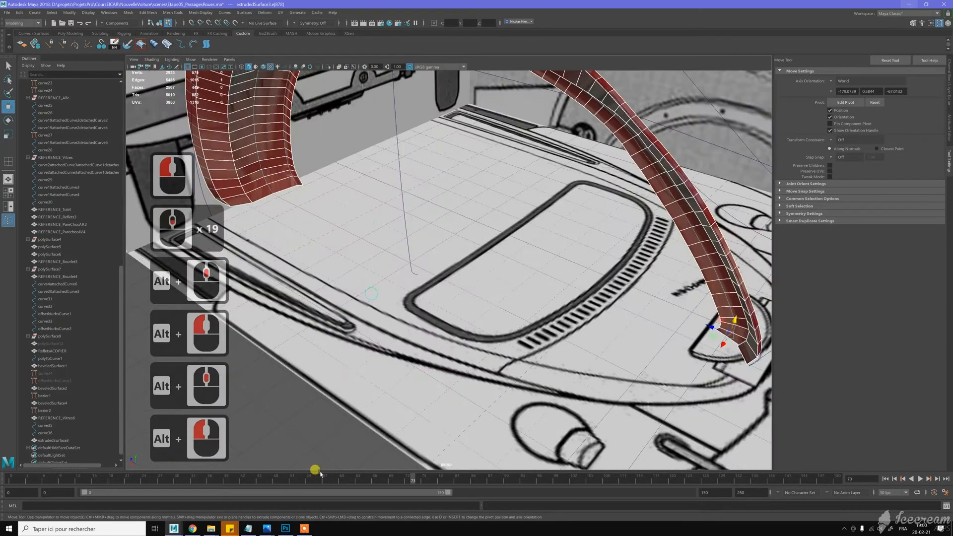
{"action": "left_click", "coordinate": [266, 526]}
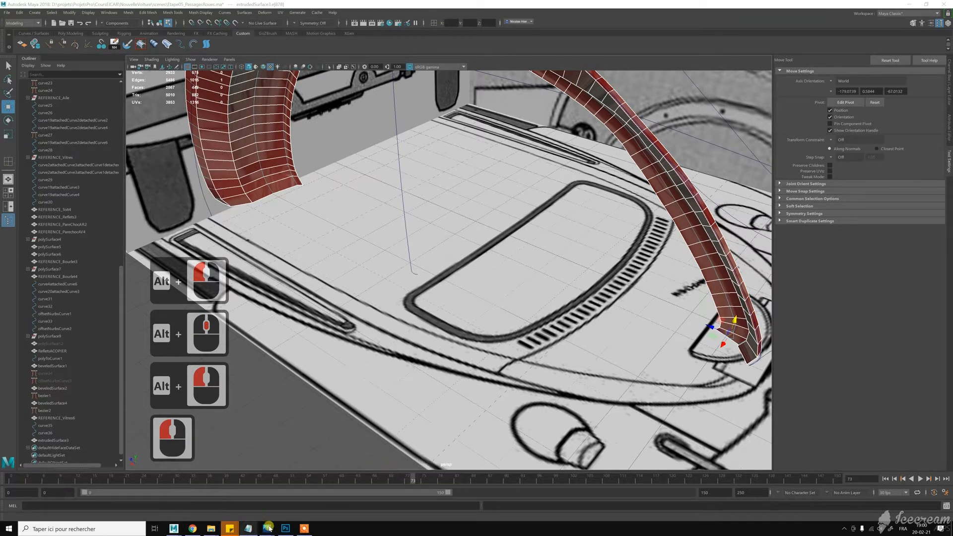
{"action": "mouse_move", "coordinate": [268, 528]}
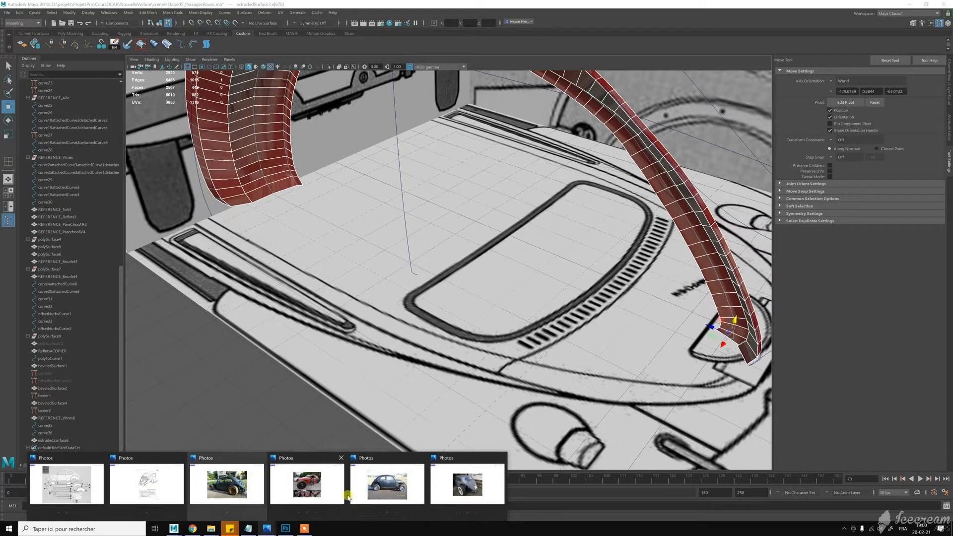
{"action": "left_click", "coordinate": [459, 480]}
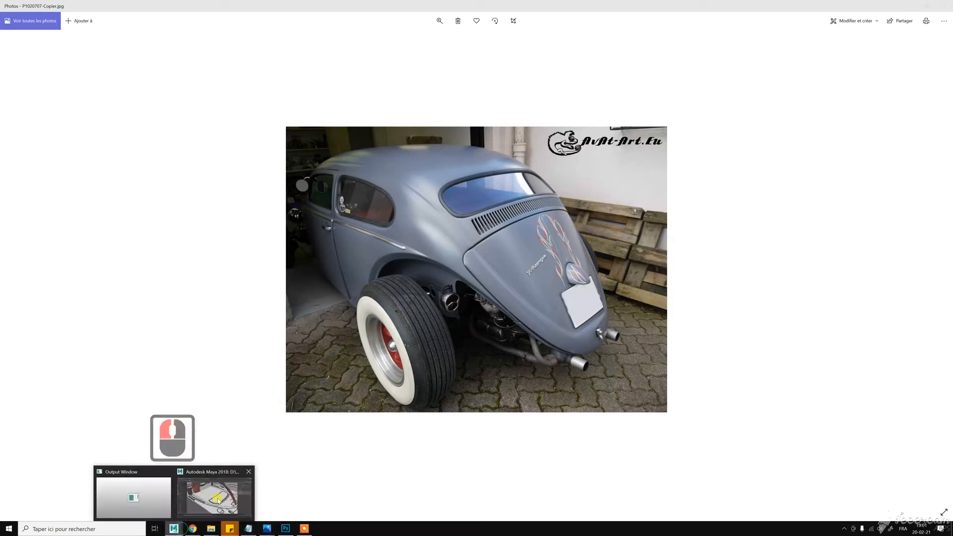
{"action": "left_click", "coordinate": [175, 529]}
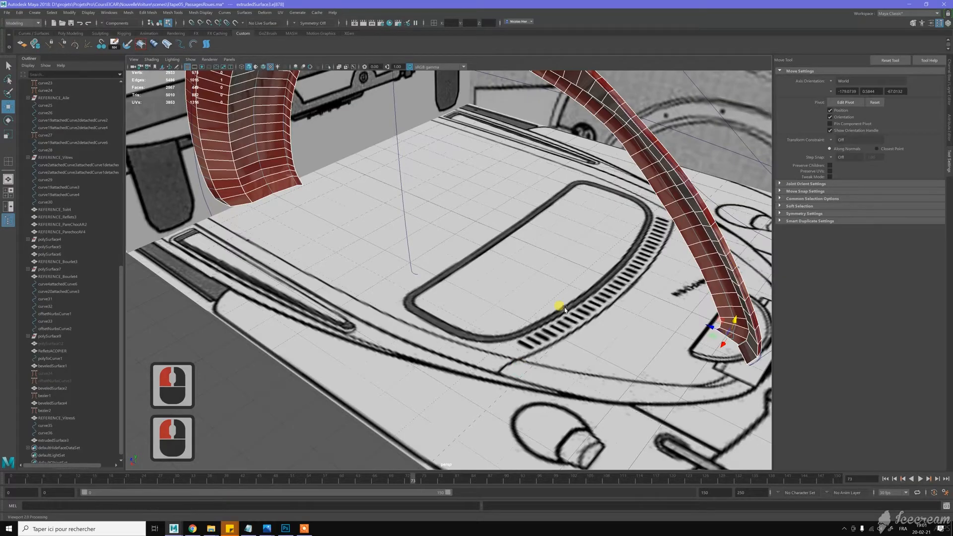
Extrude the full inner border edge loop of the rear arch's flange with an offset of 2.1
{"action": "scroll", "coordinate": [565, 310], "scroll_direction": "down", "scroll_amount": 3}
{"action": "left_click_drag", "start_coordinate": [553, 281], "coordinate": [517, 244], "text": "alt"}
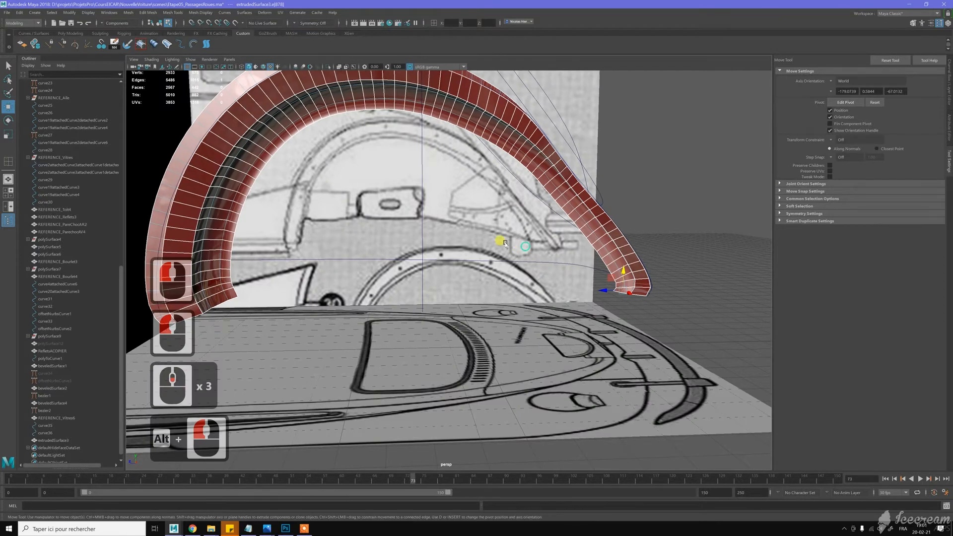
{"action": "middle_click_drag", "start_coordinate": [505, 243], "coordinate": [526, 273], "text": "alt"}
{"action": "left_click_drag", "start_coordinate": [526, 273], "coordinate": [491, 249], "text": "alt"}
{"action": "key", "text": "w"}
{"action": "right_click_drag", "start_coordinate": [258, 229], "coordinate": [261, 313]}
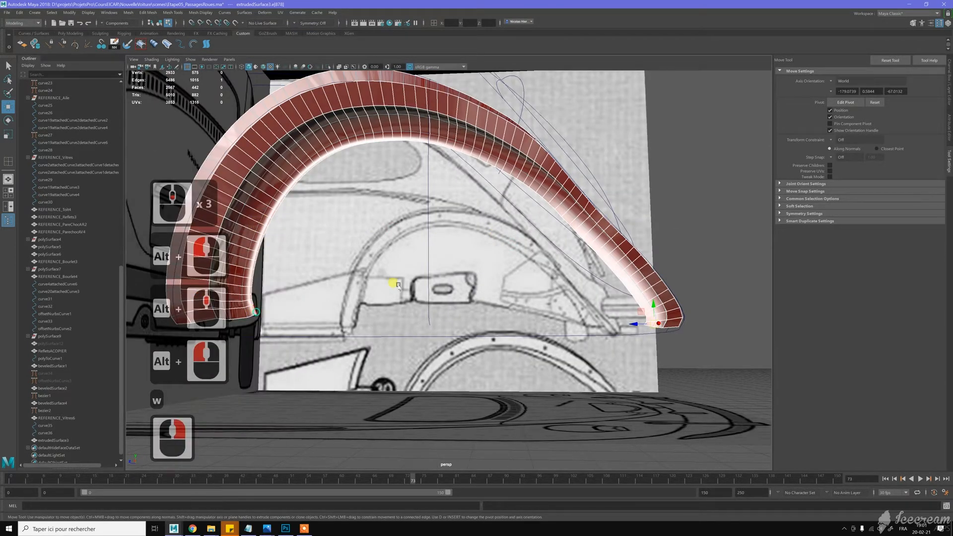
{"action": "left_click", "coordinate": [641, 321]}
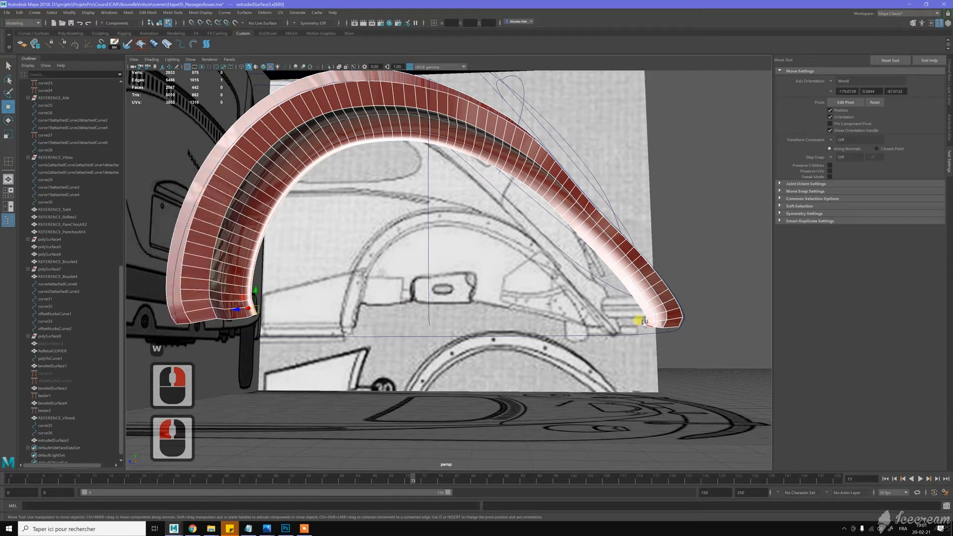
{"action": "double_click", "coordinate": [638, 321], "text": "shift"}
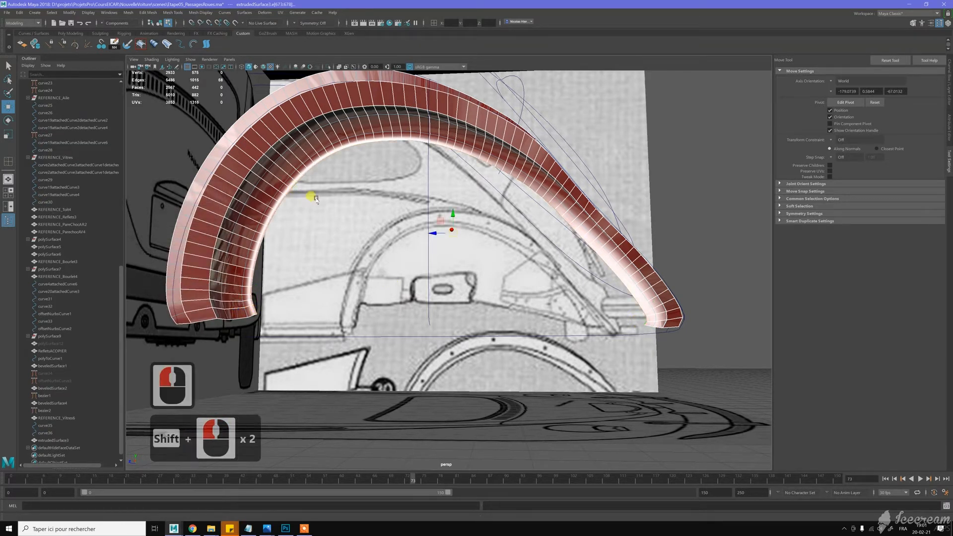
{"action": "right_click", "coordinate": [345, 199], "text": "shift"}
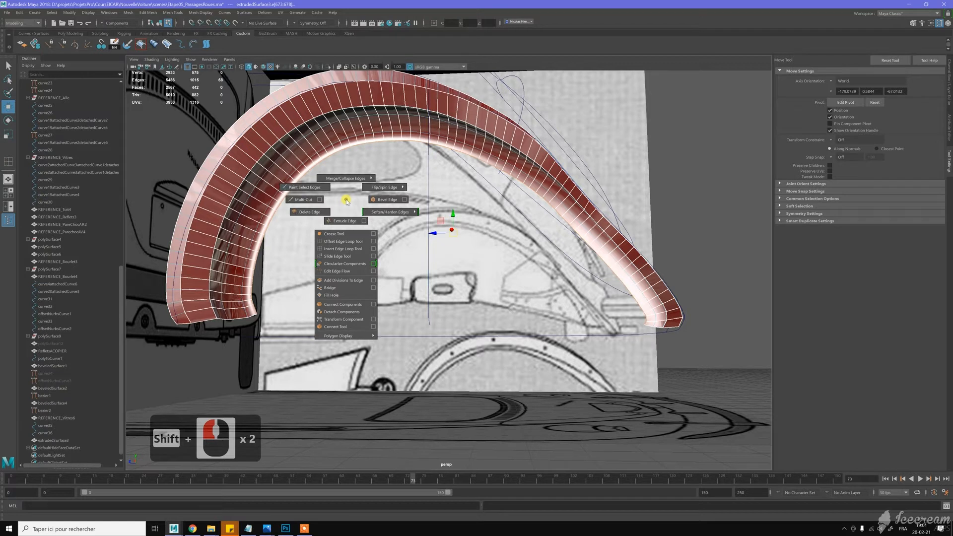
{"action": "right_click", "coordinate": [348, 215], "text": "shift"}
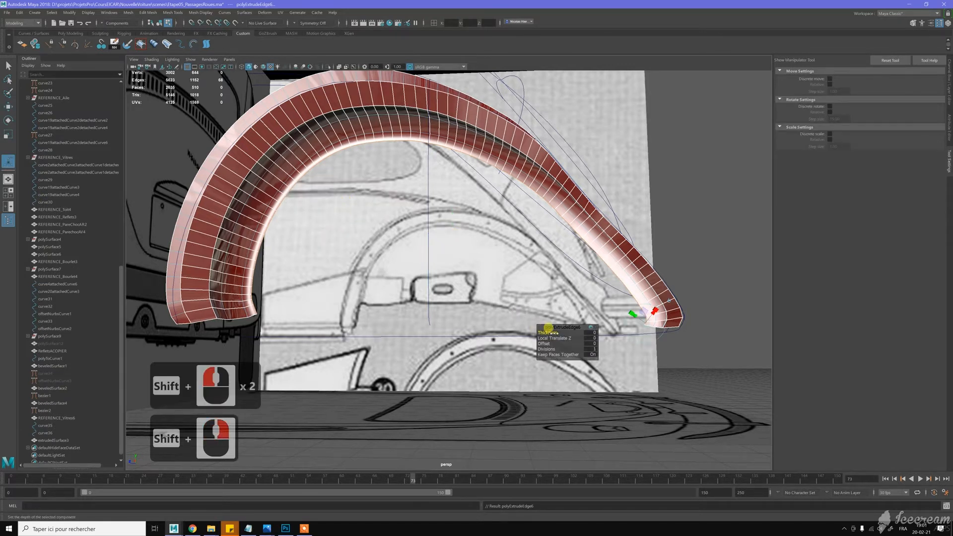
{"action": "left_click_drag", "start_coordinate": [549, 328], "coordinate": [436, 260]}
{"action": "key", "text": "ctrl+z"}
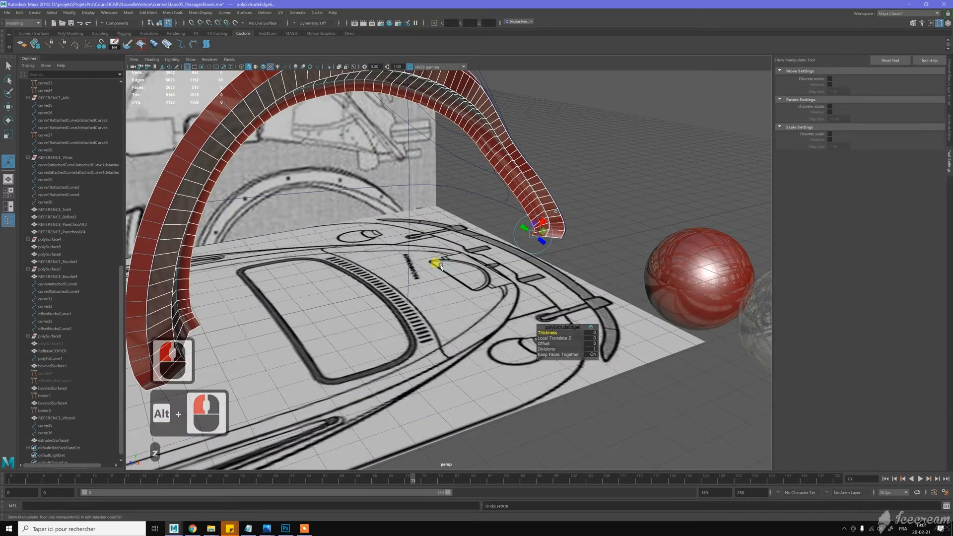
{"action": "left_click_drag", "start_coordinate": [544, 344], "coordinate": [420, 266]}
{"action": "scroll", "coordinate": [419, 266], "scroll_direction": "up", "scroll_amount": 3}
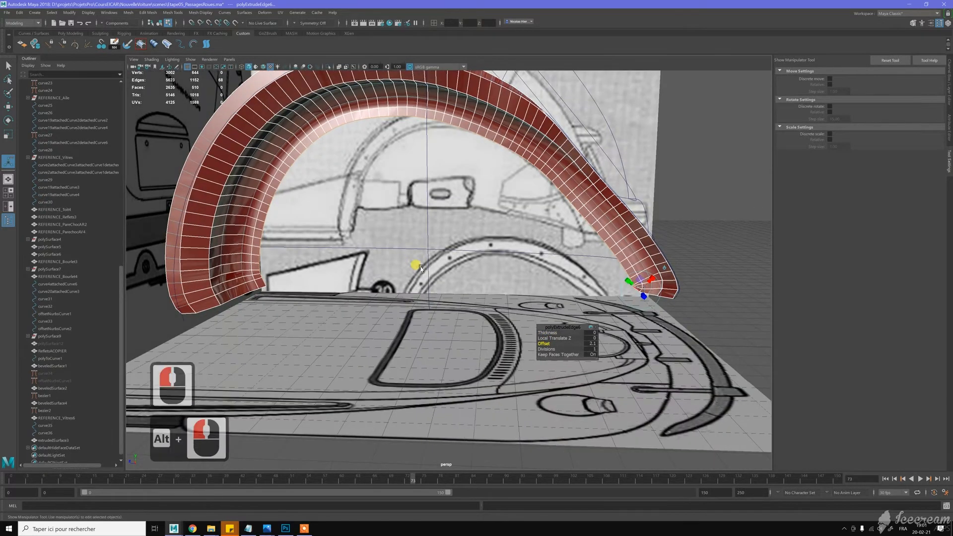
{"action": "key", "text": "w"}
Switch to the side view and select the innermost flange vertex at the rear arch's lower rear tip
{"action": "scroll", "coordinate": [445, 248], "scroll_direction": "down", "scroll_amount": 4}
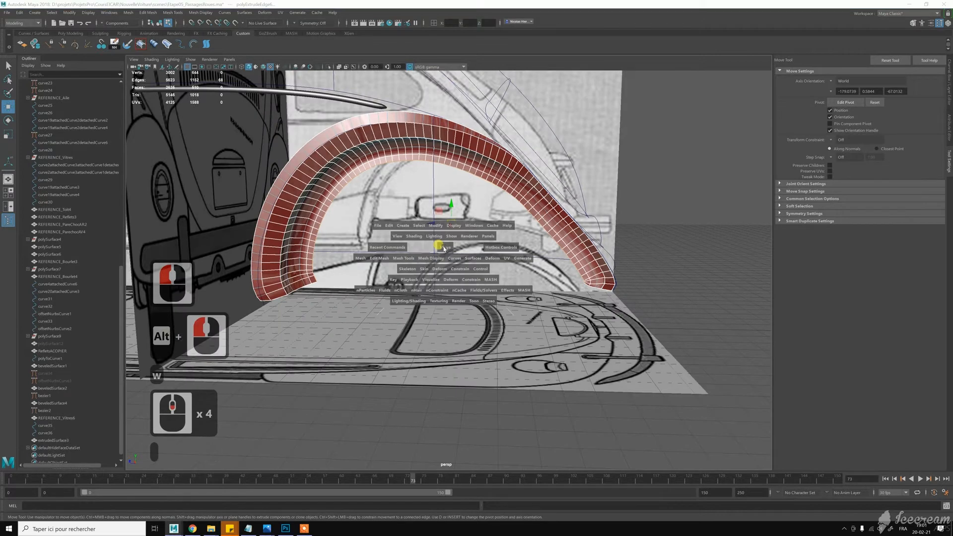
{"action": "key", "text": "space"}
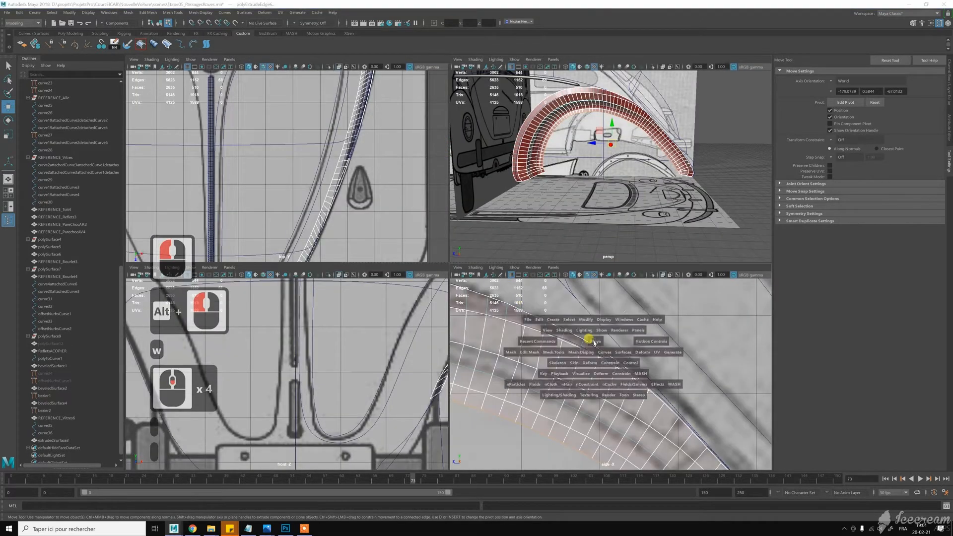
{"action": "key", "text": "space"}
{"action": "scroll", "coordinate": [593, 342], "scroll_direction": "up", "scroll_amount": 6}
{"action": "scroll", "coordinate": [590, 340], "scroll_direction": "down", "scroll_amount": 20}
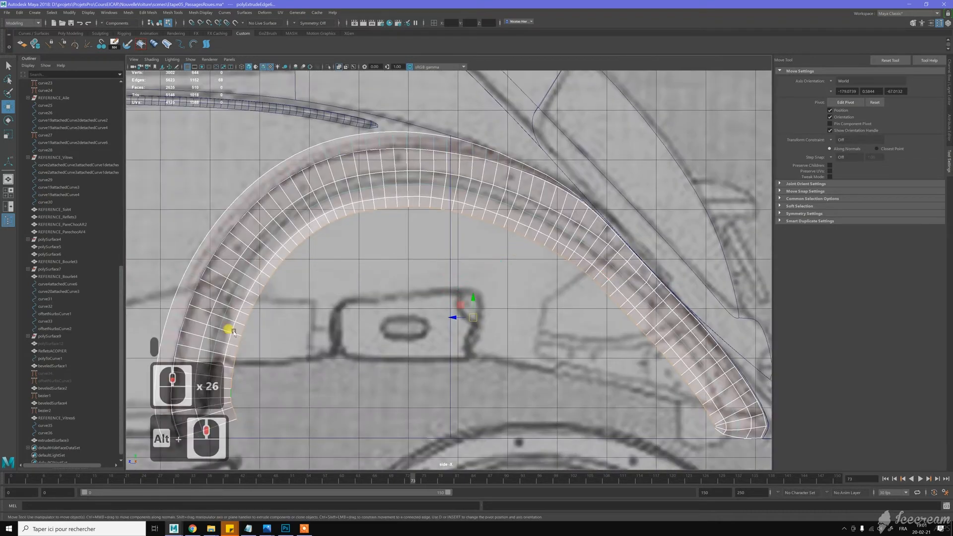
{"action": "middle_click_drag", "start_coordinate": [591, 353], "coordinate": [391, 244], "text": "alt"}
{"action": "scroll", "coordinate": [558, 313], "scroll_direction": "up", "scroll_amount": 12}
{"action": "middle_click_drag", "start_coordinate": [479, 288], "coordinate": [481, 278], "text": "alt"}
{"action": "scroll", "coordinate": [480, 278], "scroll_direction": "up", "scroll_amount": 11, "text": "alt"}
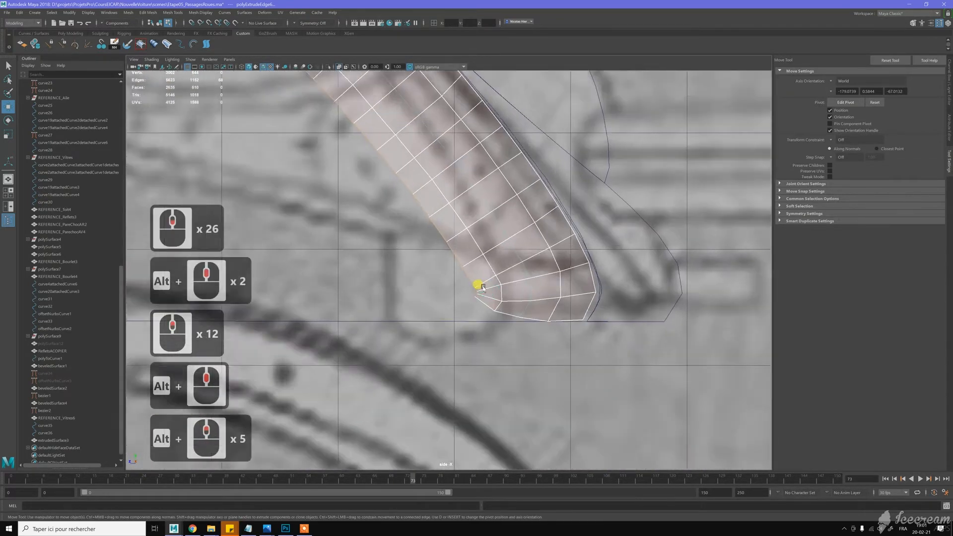
{"action": "key", "text": "w"}
{"action": "right_click_drag", "start_coordinate": [489, 297], "coordinate": [464, 288]}
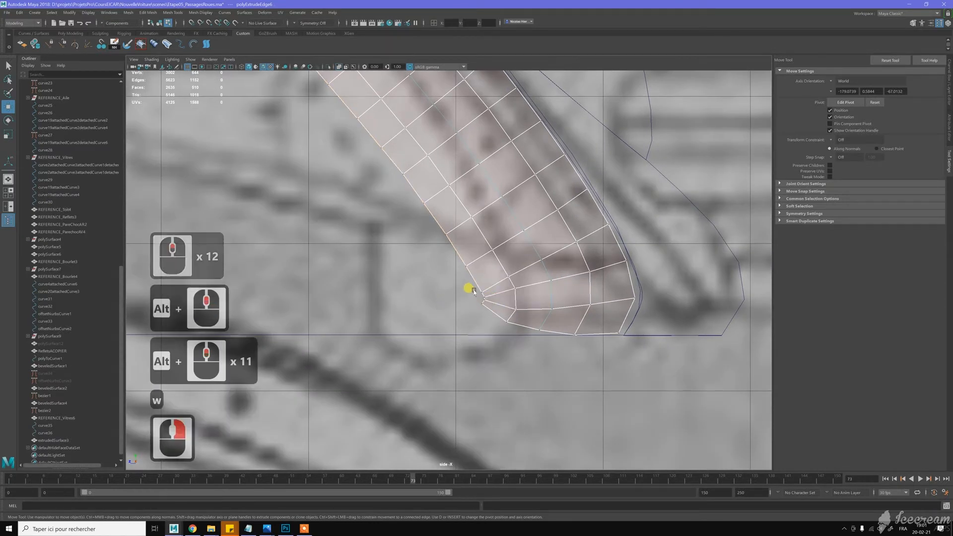
{"action": "left_click", "coordinate": [480, 292]}
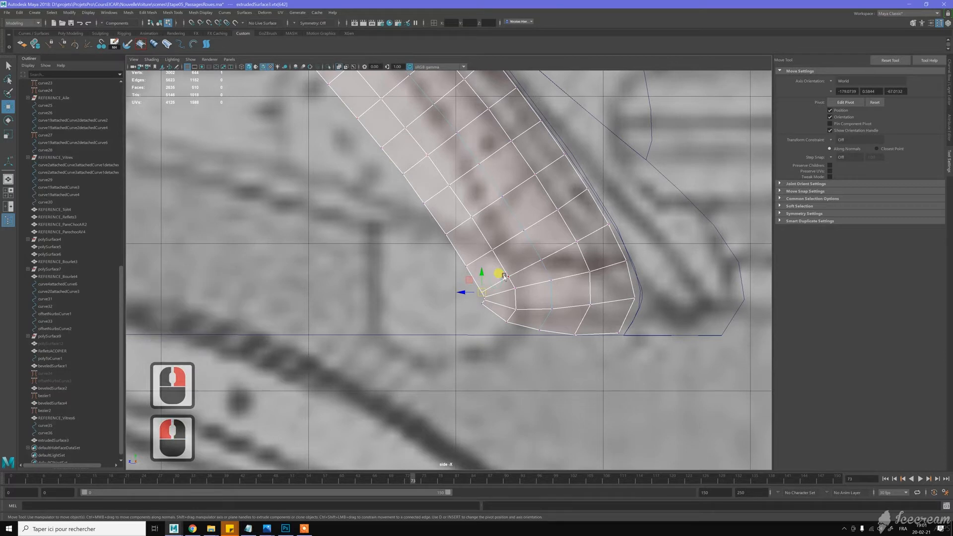
Examine both lower ends of the rear arch against the side blueprint
{"action": "scroll", "coordinate": [506, 288], "scroll_direction": "down", "scroll_amount": 20}
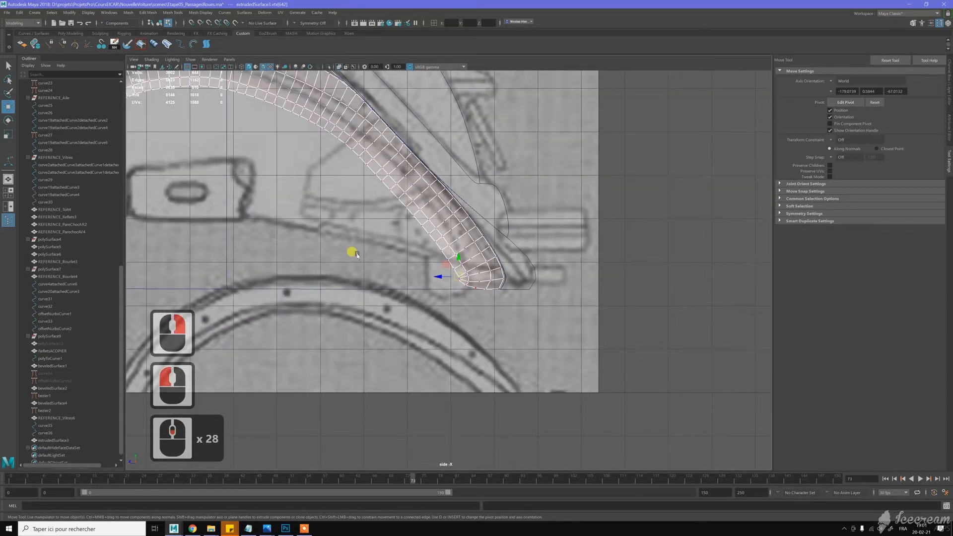
{"action": "middle_click_drag", "start_coordinate": [425, 271], "coordinate": [464, 277], "text": "alt"}
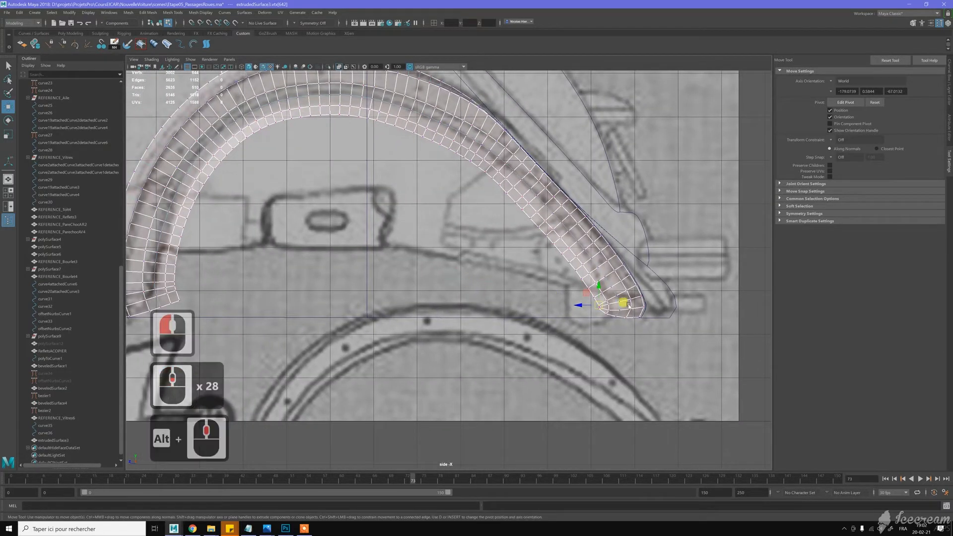
{"action": "middle_click_drag", "start_coordinate": [281, 264], "coordinate": [334, 266], "text": "alt"}
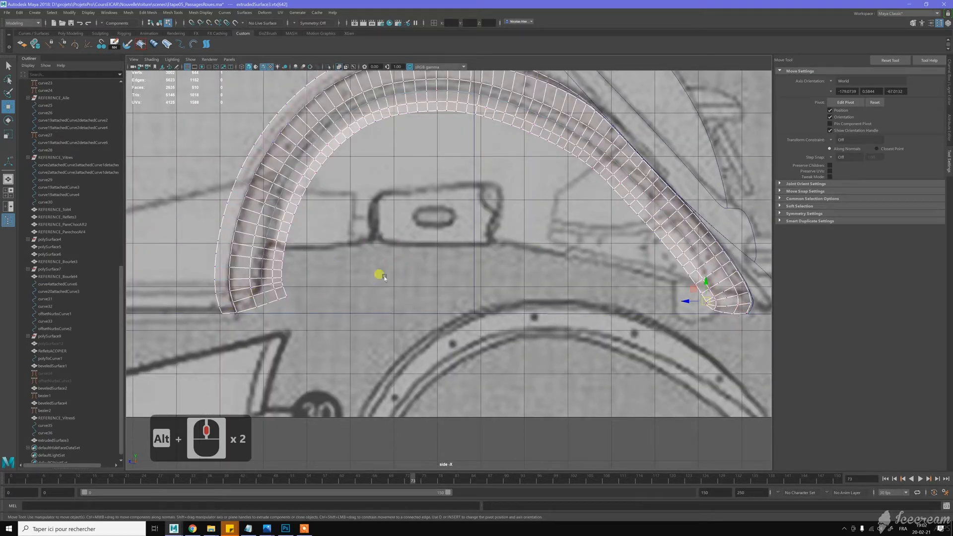
{"action": "scroll", "coordinate": [270, 249], "scroll_direction": "up", "scroll_amount": 6}
{"action": "middle_click_drag", "start_coordinate": [268, 252], "coordinate": [347, 264], "text": "alt"}
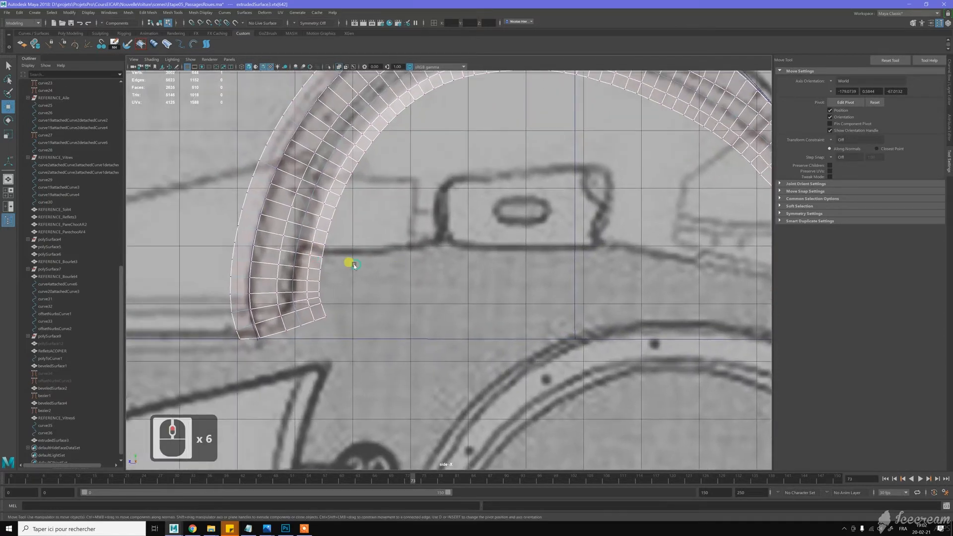
{"action": "scroll", "coordinate": [332, 257], "scroll_direction": "up", "scroll_amount": 2}
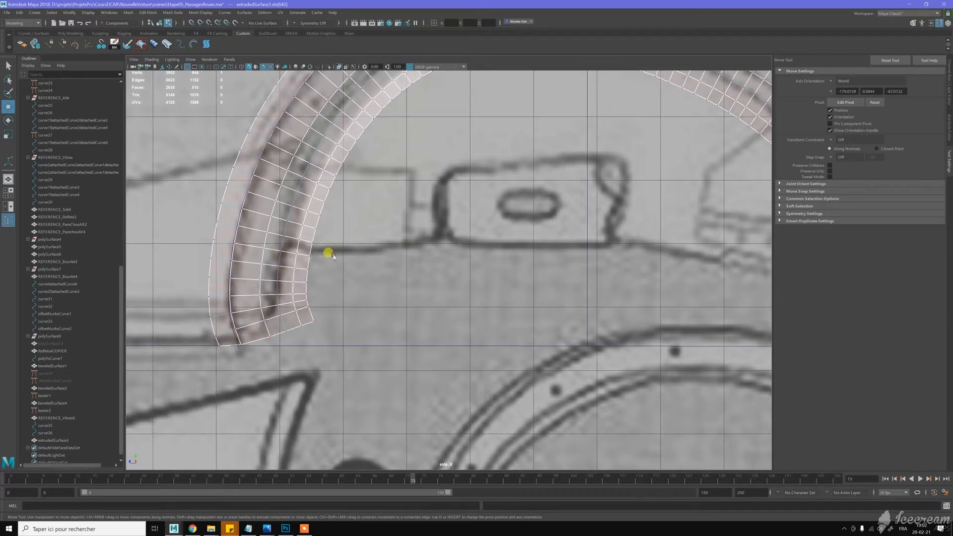
{"action": "scroll", "coordinate": [591, 244], "scroll_direction": "down", "scroll_amount": 8}
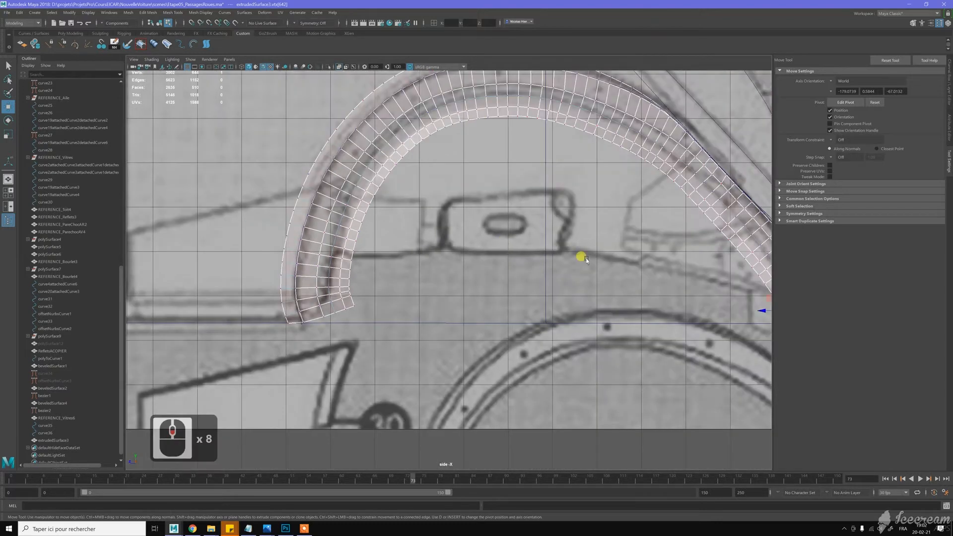
{"action": "scroll", "coordinate": [655, 258], "scroll_direction": "down", "scroll_amount": 4}
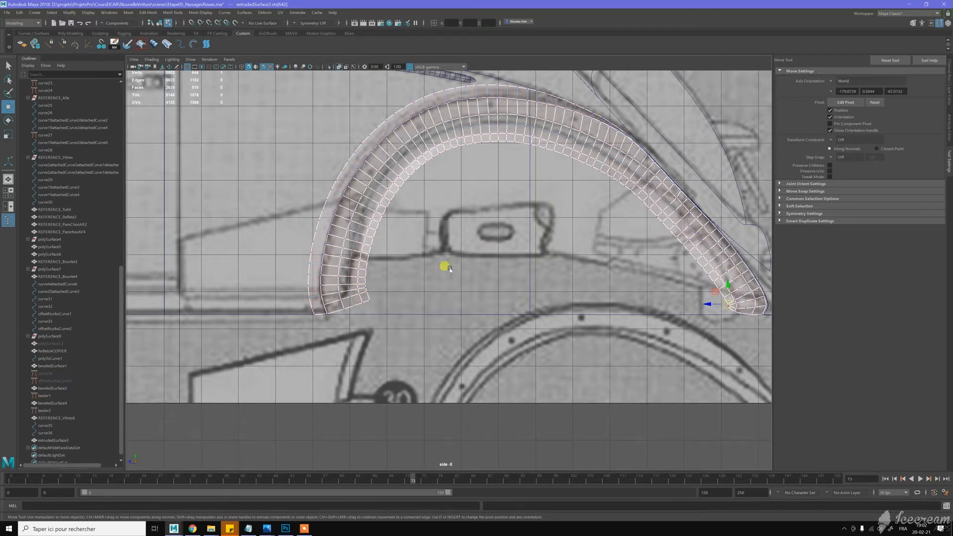
Bridge the short inner end edges at the rear arch's two lower tips to close its flange border
{"action": "key", "text": "w"}
{"action": "middle_click_drag", "start_coordinate": [696, 298], "coordinate": [558, 255], "text": "alt"}
{"action": "scroll", "coordinate": [592, 274], "scroll_direction": "up", "scroll_amount": 4}
{"action": "scroll", "coordinate": [592, 273], "scroll_direction": "up", "scroll_amount": 3}
{"action": "scroll", "coordinate": [558, 255], "scroll_direction": "up", "scroll_amount": 15, "text": "alt"}
{"action": "key", "text": "w"}
{"action": "right_click_drag", "start_coordinate": [579, 243], "coordinate": [594, 263]}
{"action": "scroll", "coordinate": [599, 271], "scroll_direction": "up", "scroll_amount": 3}
{"action": "scroll", "coordinate": [602, 277], "scroll_direction": "up", "scroll_amount": 2}
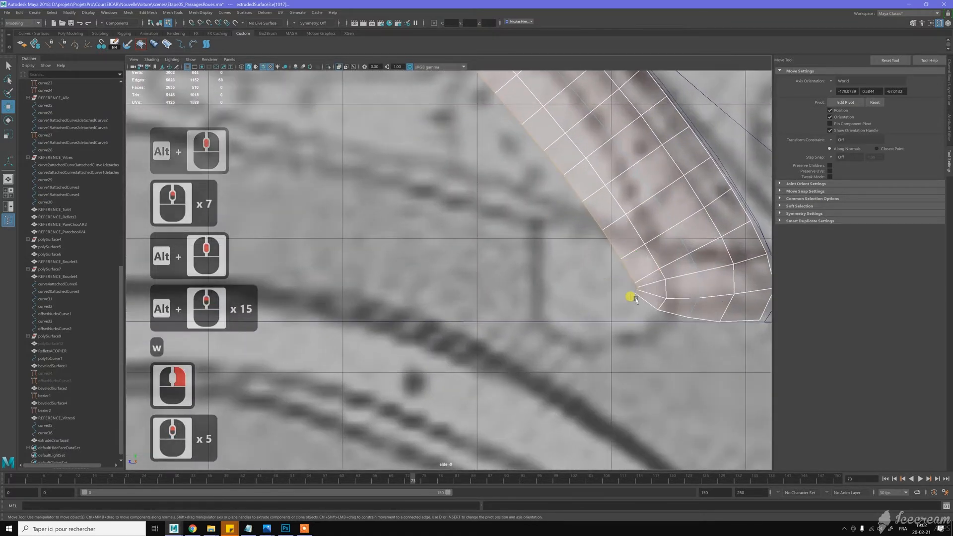
{"action": "left_click", "coordinate": [601, 302]}
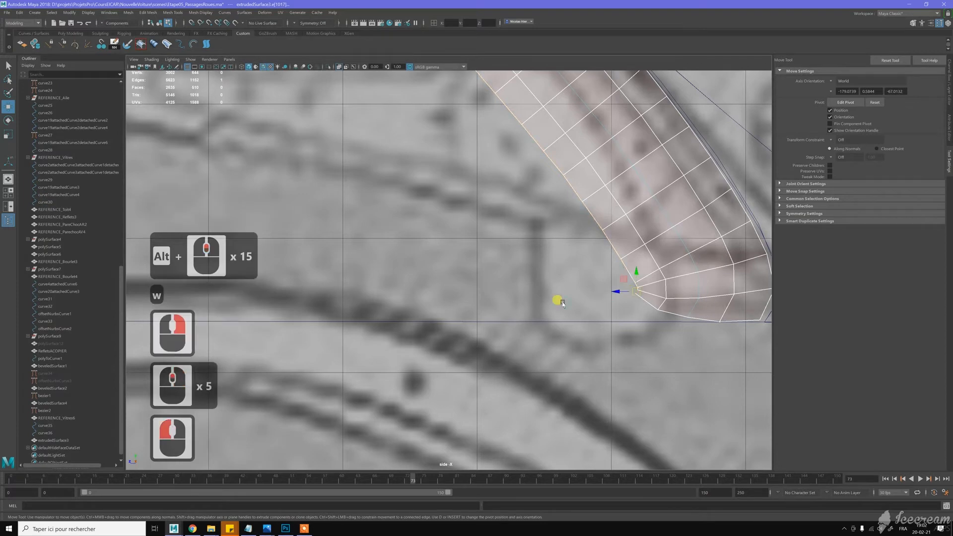
{"action": "scroll", "coordinate": [537, 300], "scroll_direction": "down", "scroll_amount": 20}
{"action": "scroll", "coordinate": [514, 298], "scroll_direction": "down", "scroll_amount": 4}
{"action": "middle_click_drag", "start_coordinate": [258, 211], "coordinate": [436, 276], "text": "alt"}
{"action": "scroll", "coordinate": [435, 277], "scroll_direction": "up", "scroll_amount": 2}
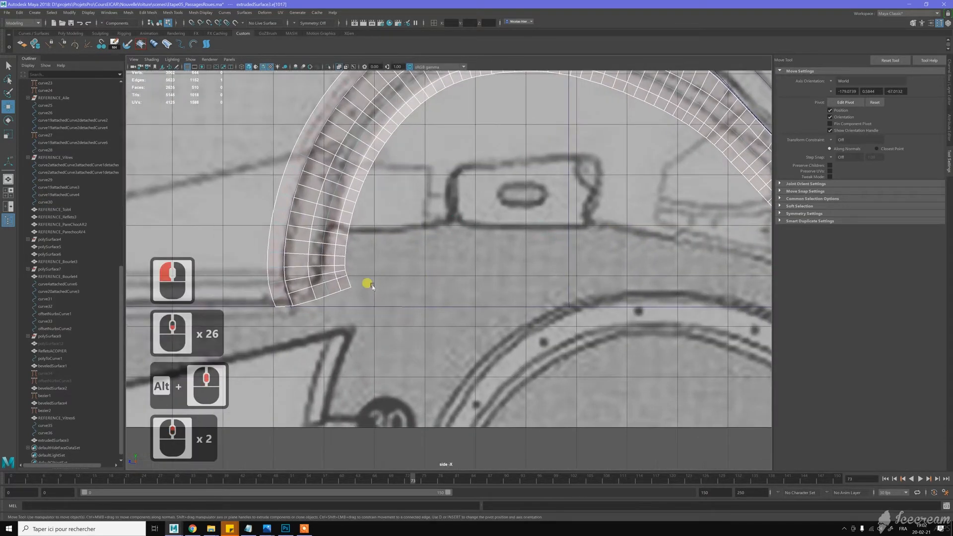
{"action": "left_click", "coordinate": [475, 250], "text": "shift"}
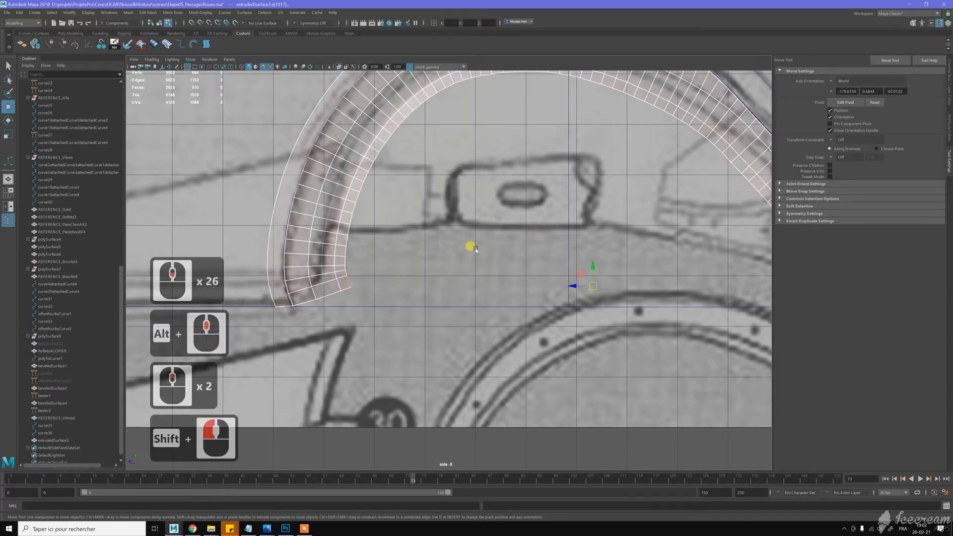
{"action": "right_click_drag", "start_coordinate": [475, 248], "coordinate": [465, 337], "text": "shift"}
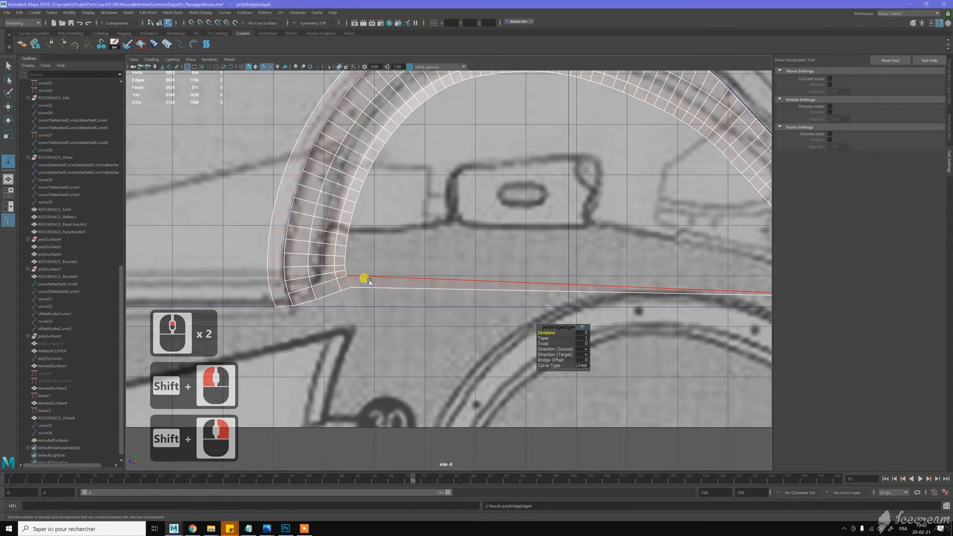
Fill the hole inside the rear arch's closed inner border loop and return to object mode
{"action": "key", "text": "w"}
{"action": "double_click", "coordinate": [412, 276]}
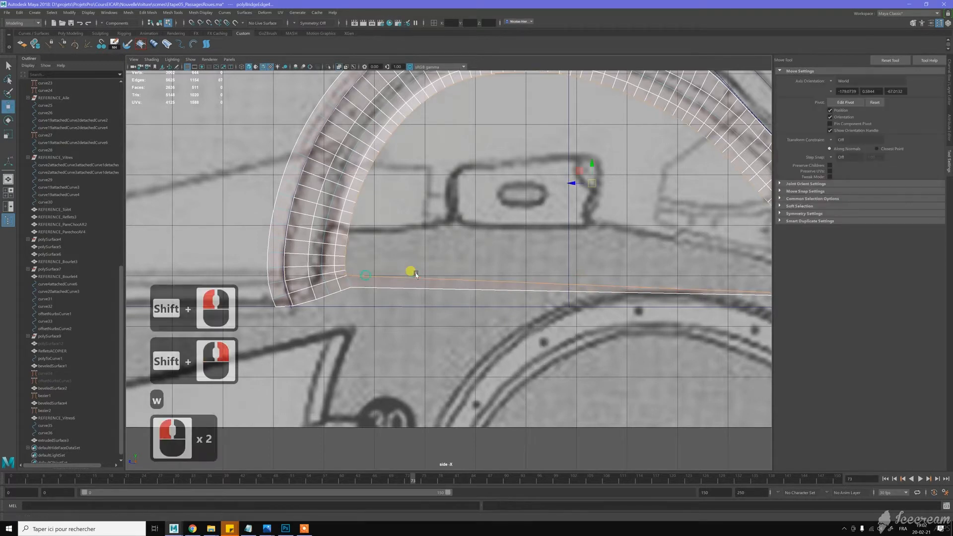
{"action": "right_click", "coordinate": [455, 248], "text": "shift"}
{"action": "right_click_drag", "start_coordinate": [449, 314], "coordinate": [441, 342], "text": "shift"}
{"action": "scroll", "coordinate": [439, 332], "scroll_direction": "down", "scroll_amount": 4}
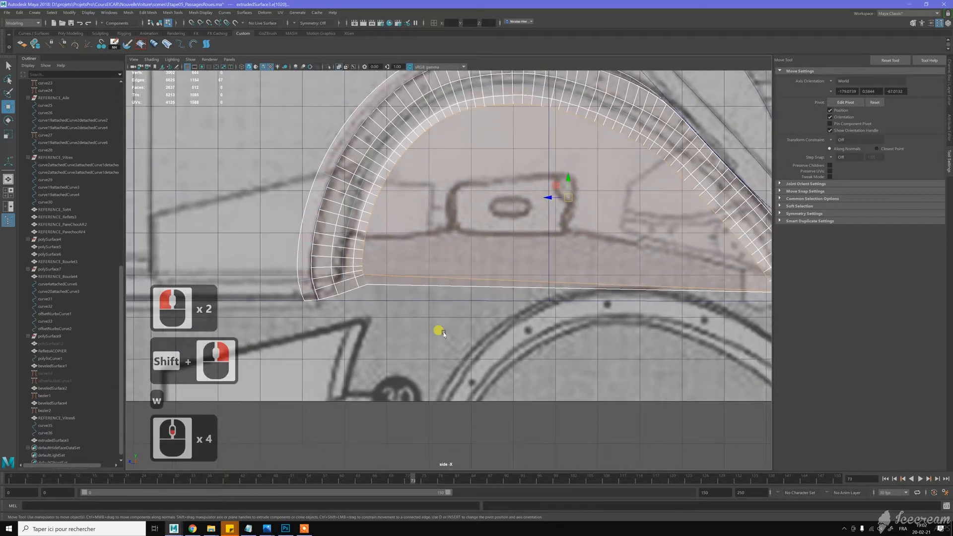
{"action": "key", "text": "w"}
{"action": "scroll", "coordinate": [511, 256], "scroll_direction": "down", "scroll_amount": 6}
{"action": "middle_click_drag", "start_coordinate": [457, 260], "coordinate": [488, 241], "text": "alt"}
{"action": "right_click_drag", "start_coordinate": [488, 240], "coordinate": [522, 228]}
{"action": "right_click", "coordinate": [298, 301]}
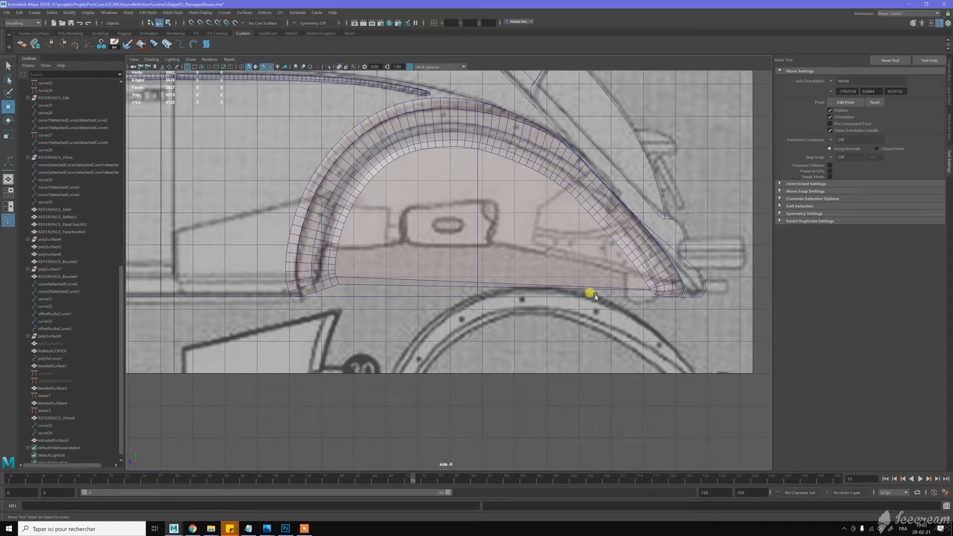
Create a polygon cube and move it to the arch's lower area, at about Y 20.6 and Z -113.5
{"action": "left_click", "coordinate": [470, 377]}
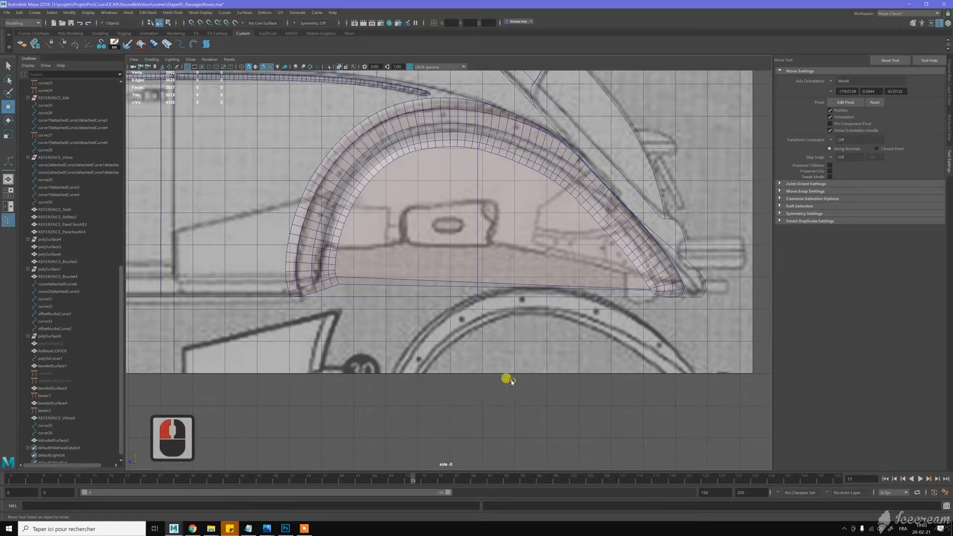
{"action": "right_click", "coordinate": [512, 381], "text": "shift"}
{"action": "right_click_drag", "start_coordinate": [513, 382], "coordinate": [511, 400], "text": "shift"}
{"action": "scroll", "coordinate": [489, 323], "scroll_direction": "down", "scroll_amount": 16}
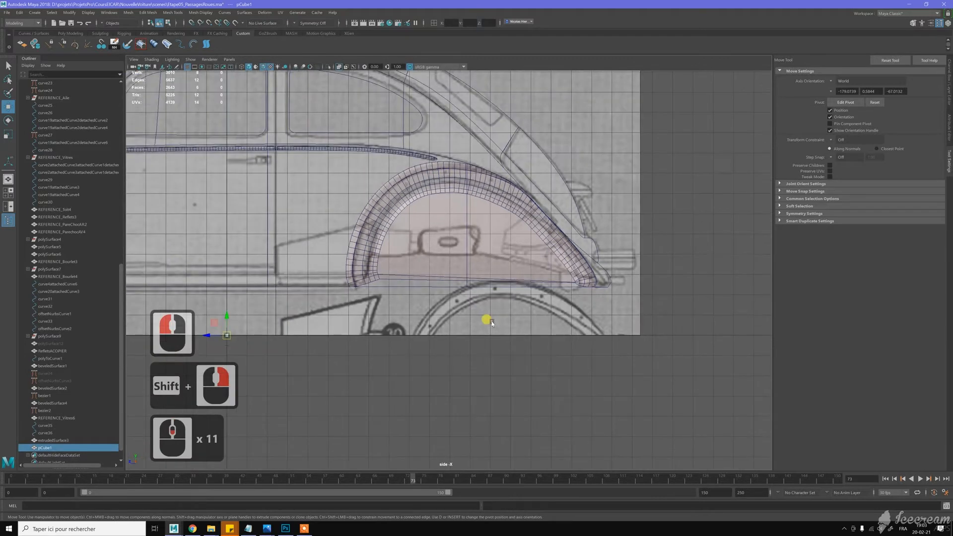
{"action": "key", "text": "w"}
{"action": "left_click_drag", "start_coordinate": [251, 323], "coordinate": [460, 278]}
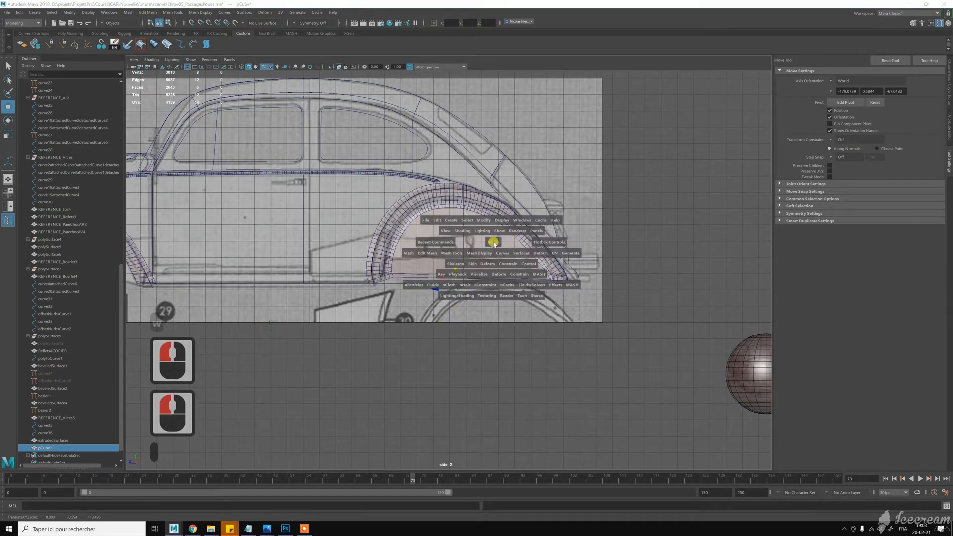
Set the cube's width to 200, height to 50 and depth to 100
{"action": "key", "text": "space"}
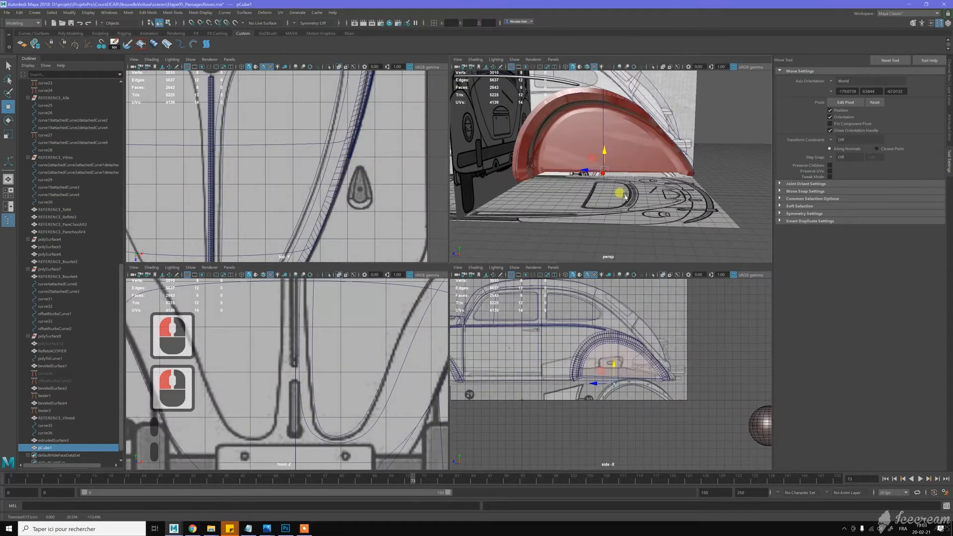
{"action": "key", "text": "space"}
{"action": "left_click_drag", "start_coordinate": [575, 219], "coordinate": [415, 190], "text": "alt"}
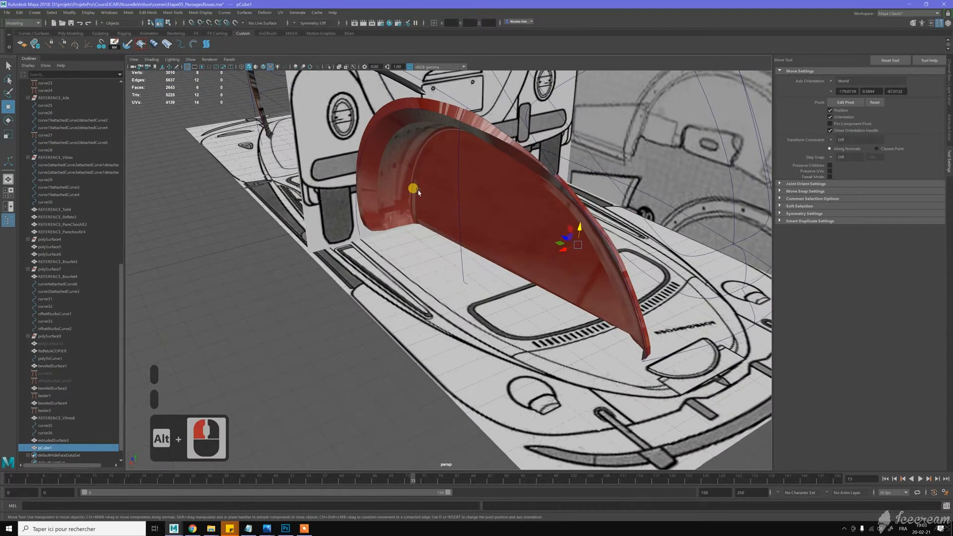
{"action": "left_click", "coordinate": [949, 80]}
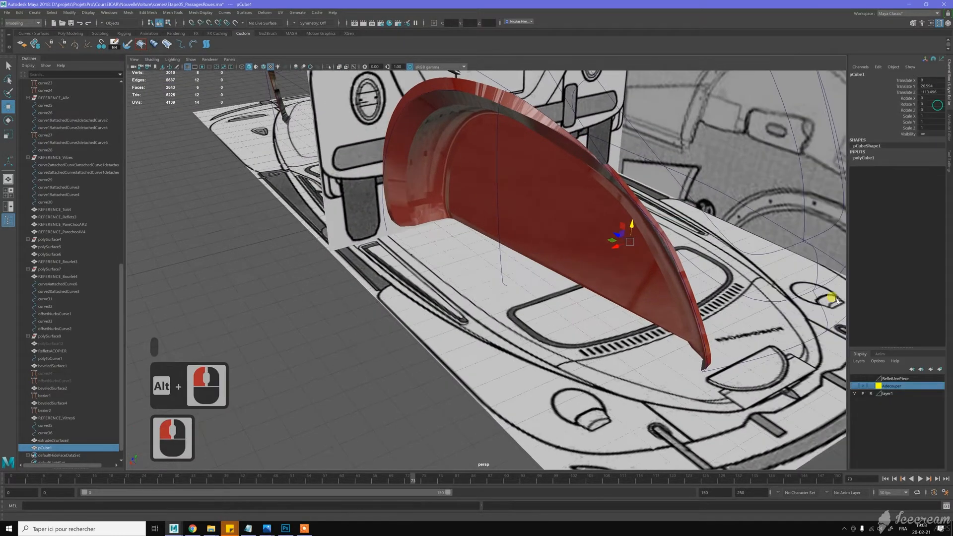
{"action": "left_click", "coordinate": [874, 160]}
{"action": "left_click", "coordinate": [930, 164]}
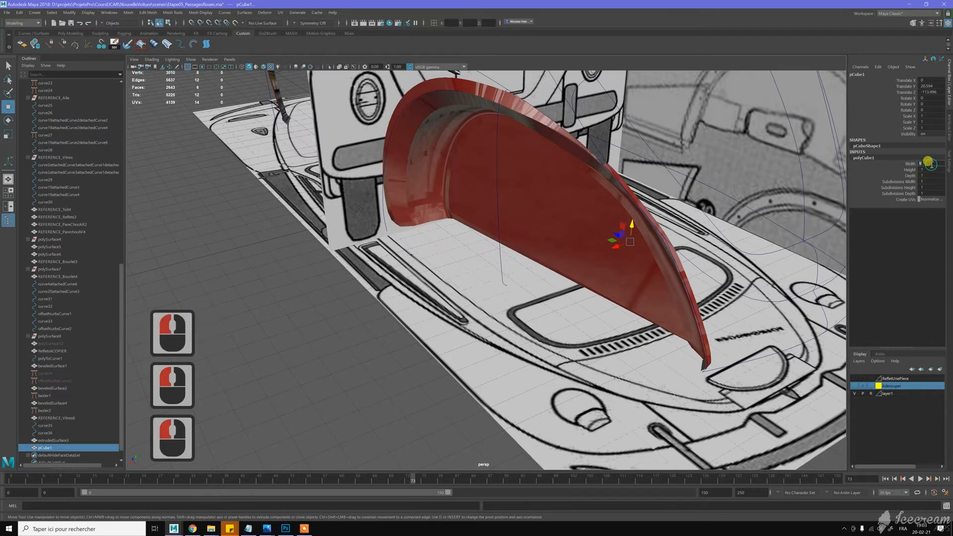
{"action": "type", "text": "200"}
{"action": "key", "text": "Return"}
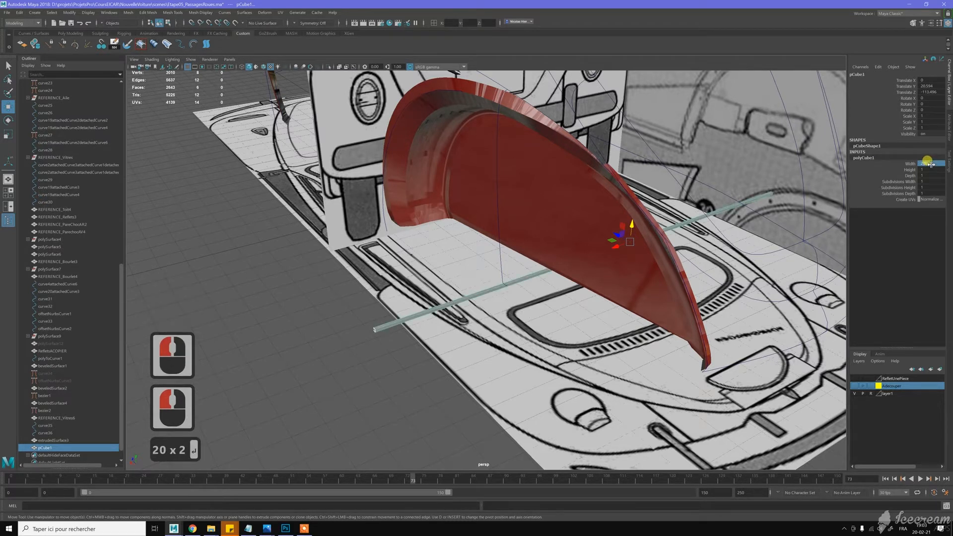
{"action": "left_click", "coordinate": [919, 170]}
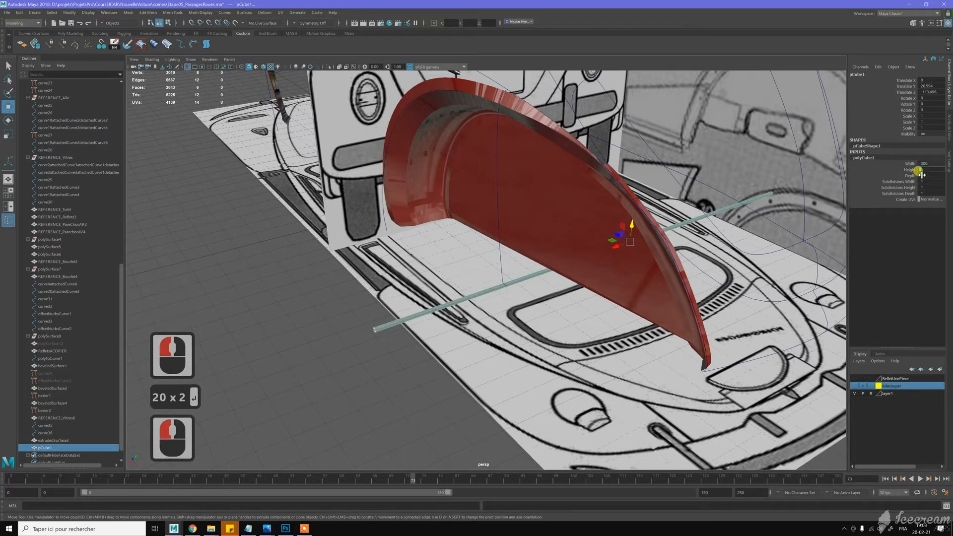
{"action": "type", "text": "50"}
{"action": "key", "text": "Return"}
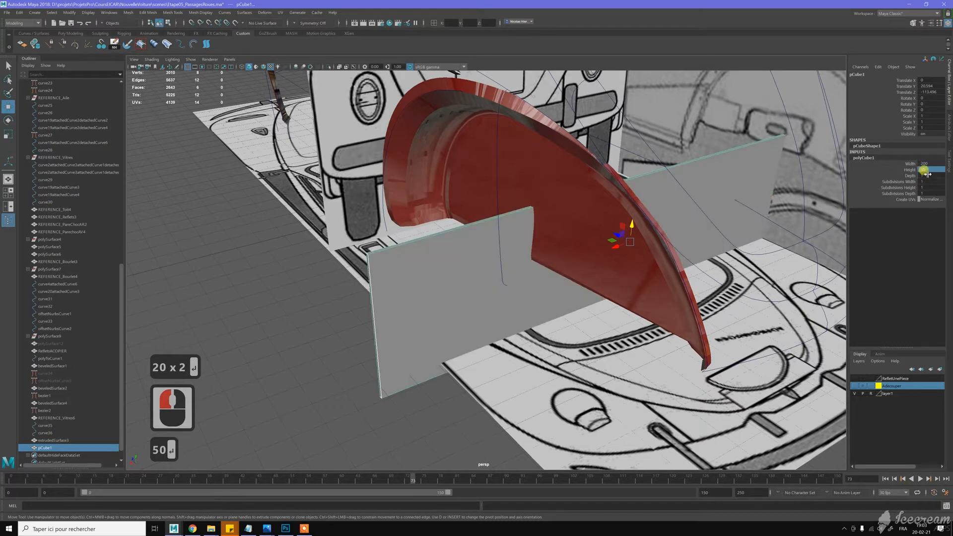
{"action": "left_click", "coordinate": [925, 175]}
{"action": "type", "text": "100"}
{"action": "key", "text": "Return"}
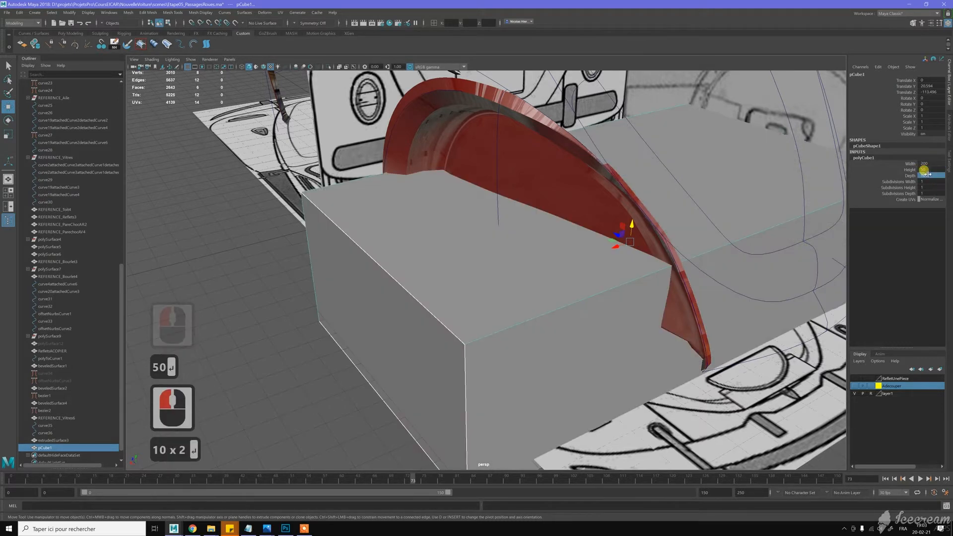
Delete the cube's non-deformer history and switch to the four-view layout
{"action": "scroll", "coordinate": [479, 265], "scroll_direction": "down", "scroll_amount": 6}
{"action": "left_click_drag", "start_coordinate": [479, 265], "coordinate": [506, 264], "text": "alt"}
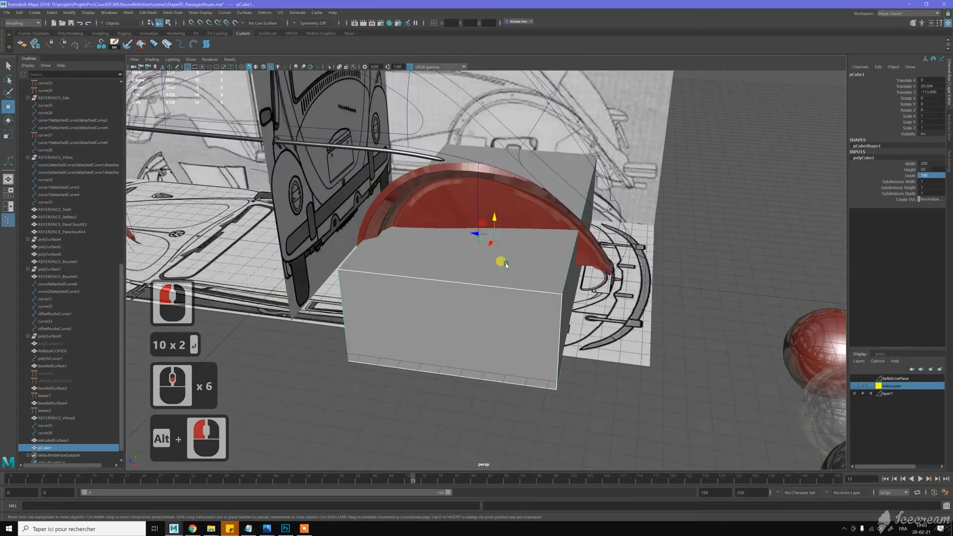
{"action": "key", "text": "alt+d"}
{"action": "key", "text": "w"}
{"action": "key", "text": "space"}
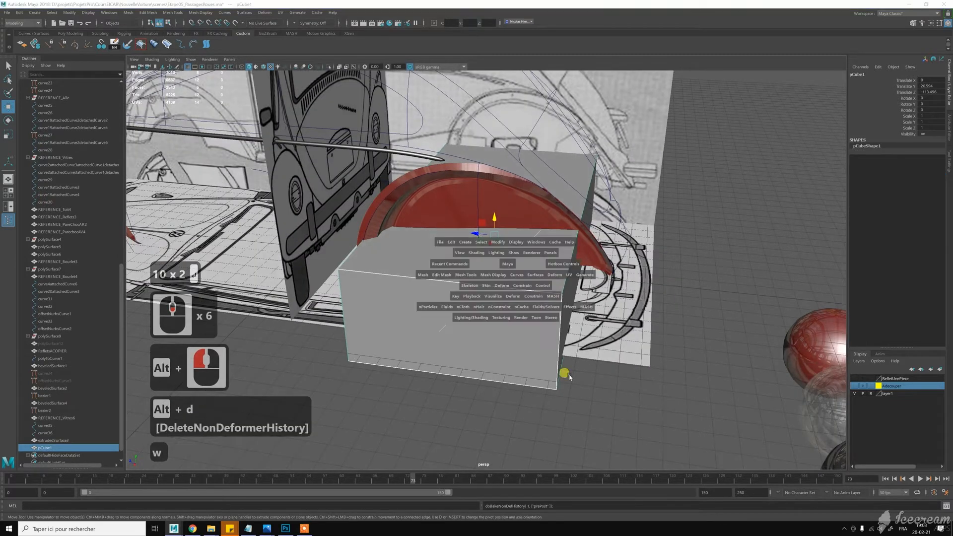
{"action": "key", "text": "space"}
{"action": "scroll", "coordinate": [575, 383], "scroll_direction": "up", "scroll_amount": 1}
{"action": "scroll", "coordinate": [603, 348], "scroll_direction": "up", "scroll_amount": 8}
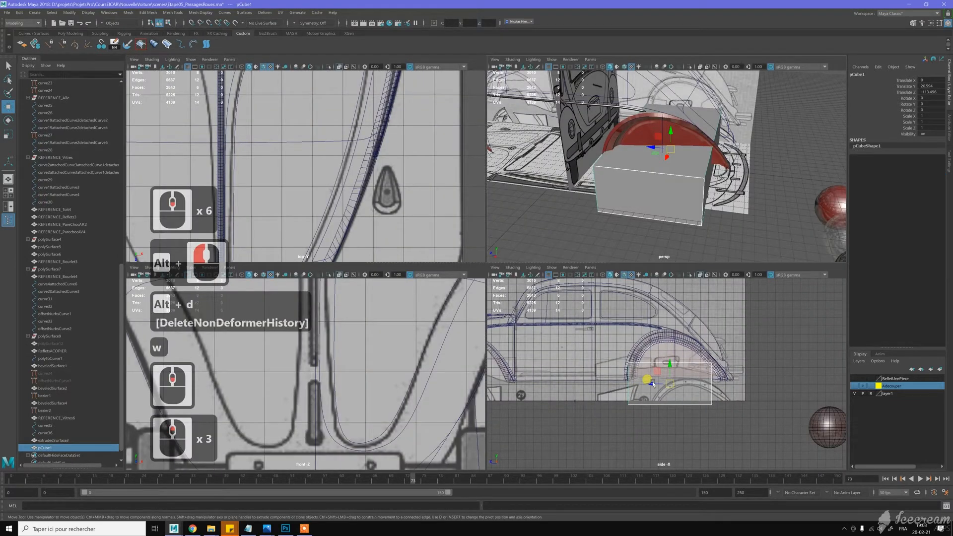
{"action": "middle_click_drag", "start_coordinate": [603, 347], "coordinate": [625, 331], "text": "alt"}
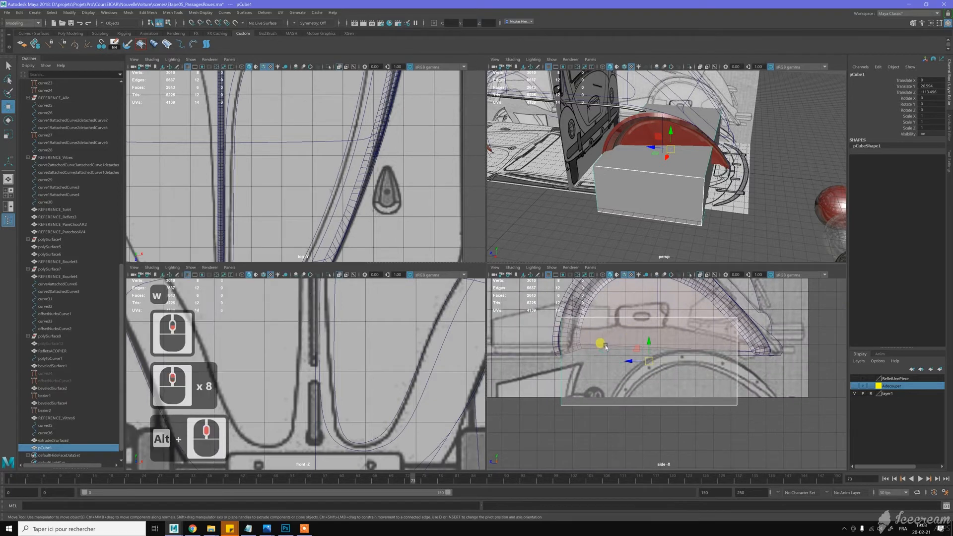
{"action": "scroll", "coordinate": [593, 342], "scroll_direction": "up", "scroll_amount": 4}
{"action": "middle_click_drag", "start_coordinate": [608, 365], "coordinate": [621, 378], "text": "alt"}
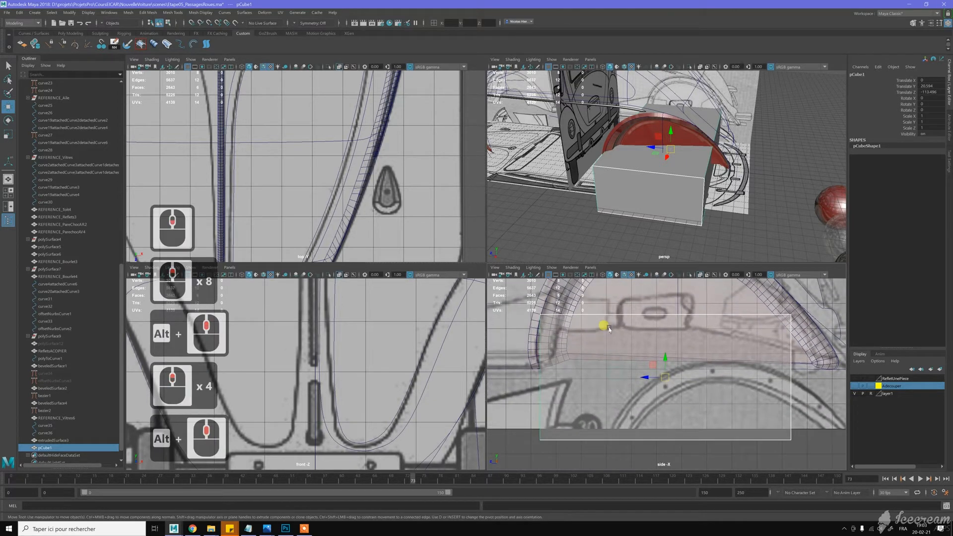
Try to move the cube's upper front corner vertices in the side view, undo it and return to object mode
{"action": "right_click", "coordinate": [612, 329]}
{"action": "left_click", "coordinate": [517, 304]}
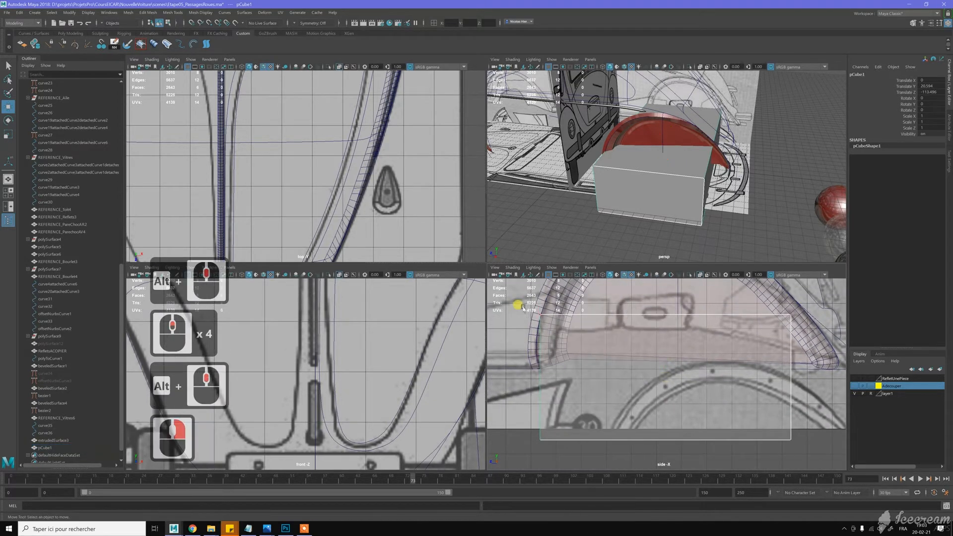
{"action": "left_click", "coordinate": [517, 305]}
{"action": "left_click_drag", "start_coordinate": [759, 324], "coordinate": [811, 328]}
{"action": "left_click_drag", "start_coordinate": [663, 297], "coordinate": [657, 311]}
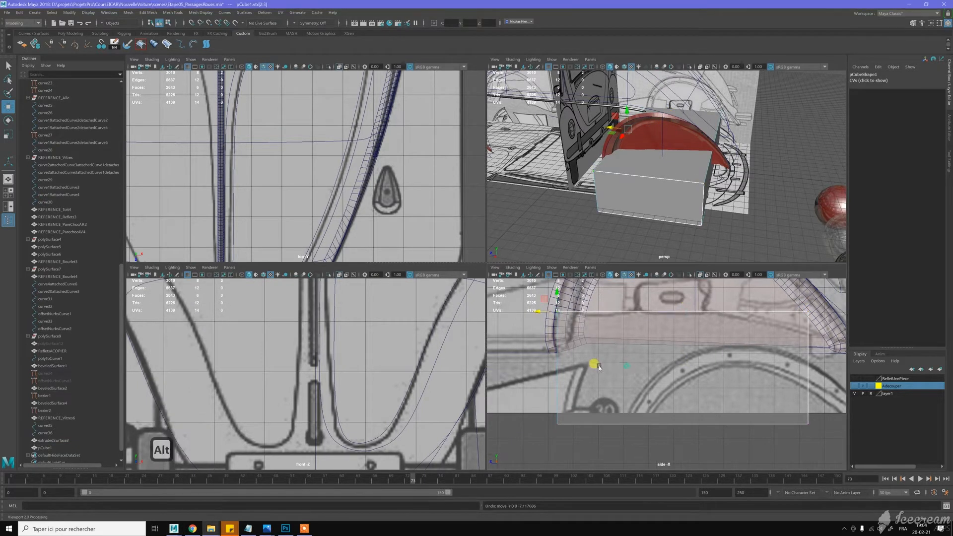
{"action": "middle_click_drag", "start_coordinate": [626, 367], "coordinate": [600, 369], "text": "alt"}
{"action": "key", "text": "w"}
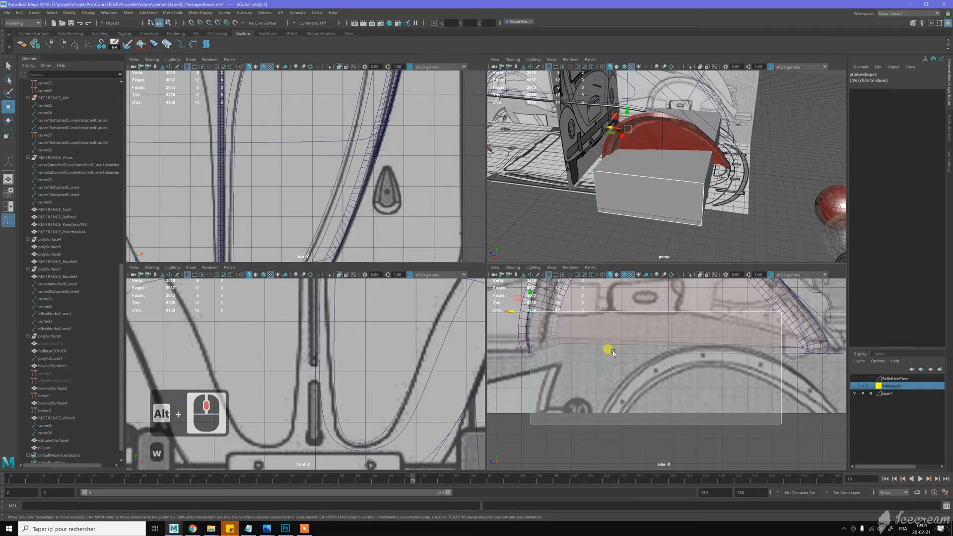
{"action": "right_click", "coordinate": [639, 334]}
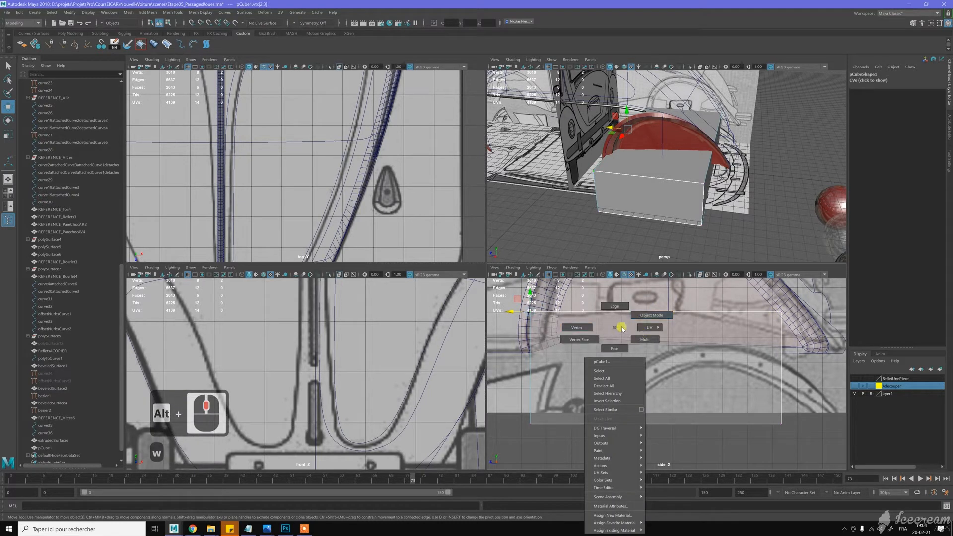
{"action": "right_click", "coordinate": [646, 316]}
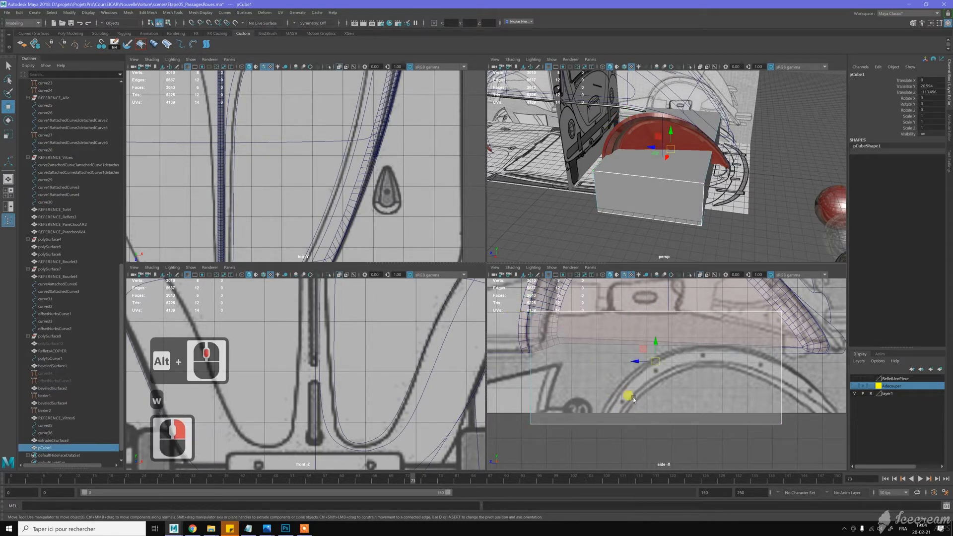
Insert one horizontal and two vertical edge loops in the cube, as seen from the side
{"action": "right_click_drag", "start_coordinate": [636, 350], "coordinate": [591, 367], "text": "shift"}
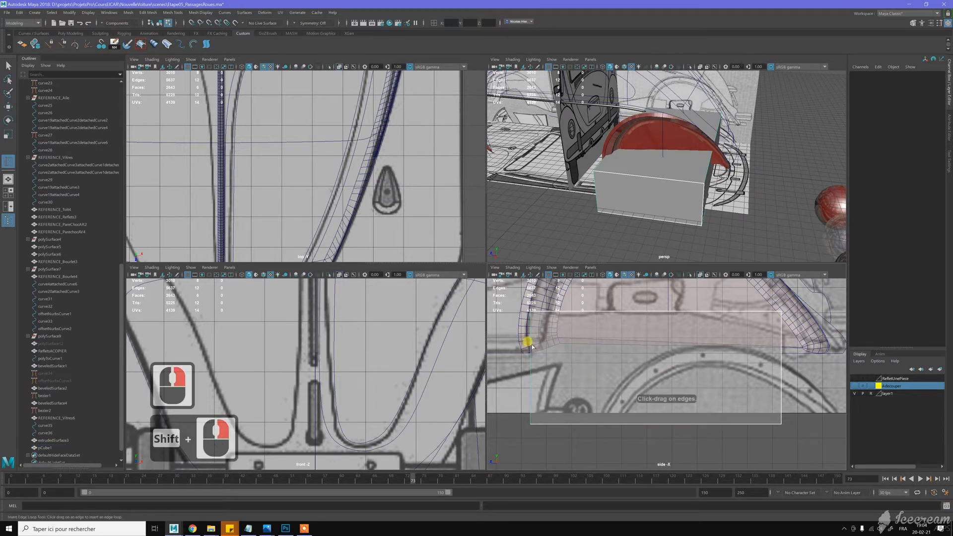
{"action": "left_click", "coordinate": [597, 320]}
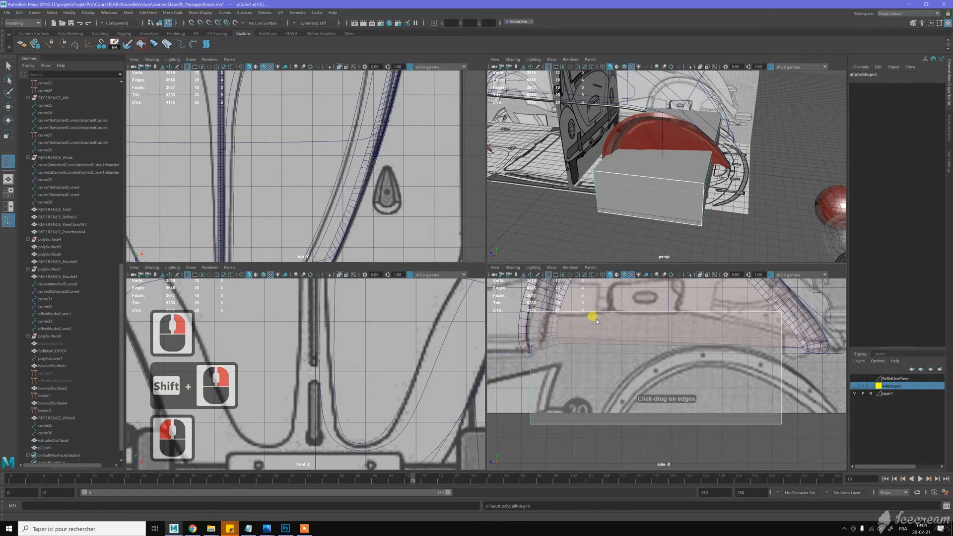
{"action": "middle_click_drag", "start_coordinate": [636, 325], "coordinate": [637, 327], "text": "alt"}
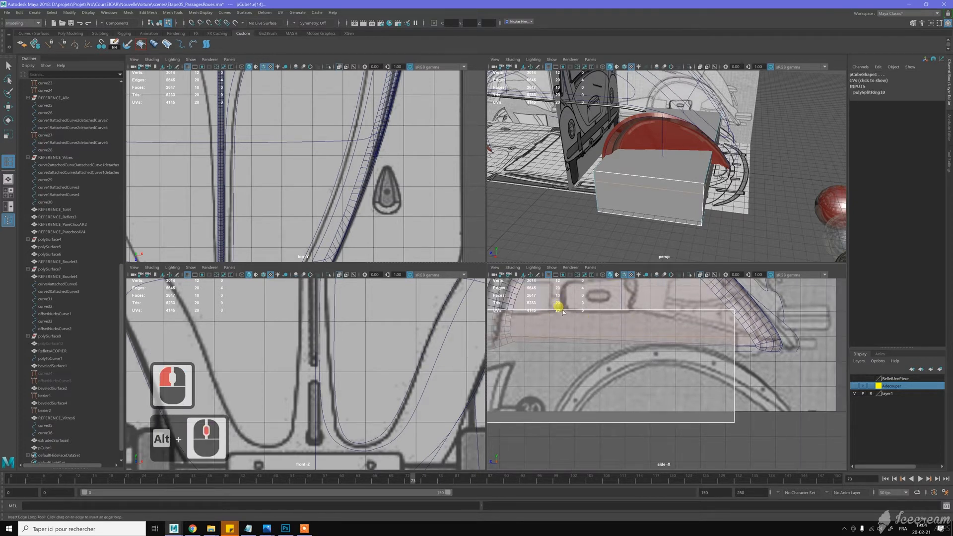
{"action": "left_click", "coordinate": [635, 312]}
{"action": "left_click", "coordinate": [633, 310]}
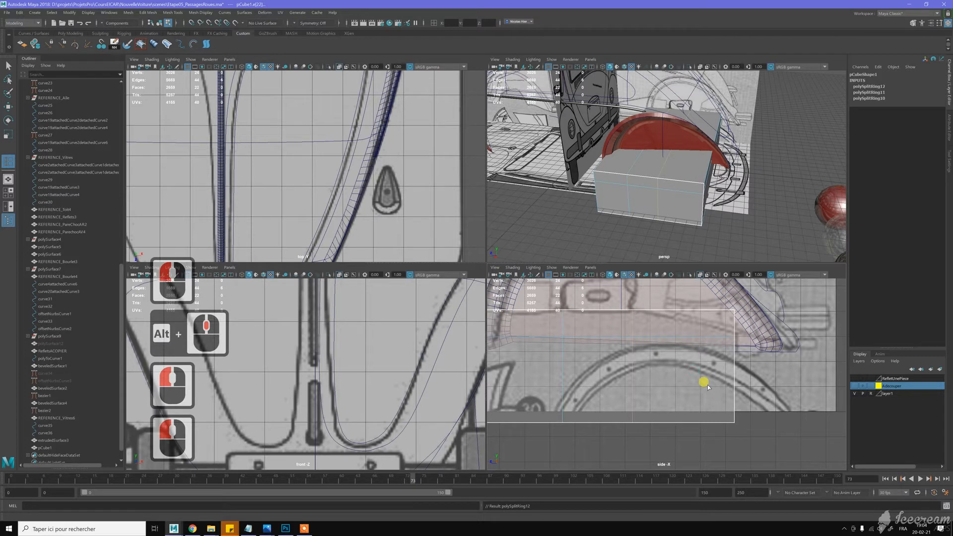
Lower the cube's top rear vertices along the blueprint's slope and move its two upper rear vertex rows back towards the arch's rear tip
{"action": "key", "text": "w"}
{"action": "right_click_drag", "start_coordinate": [723, 319], "coordinate": [706, 319]}
{"action": "left_click_drag", "start_coordinate": [718, 301], "coordinate": [732, 323]}
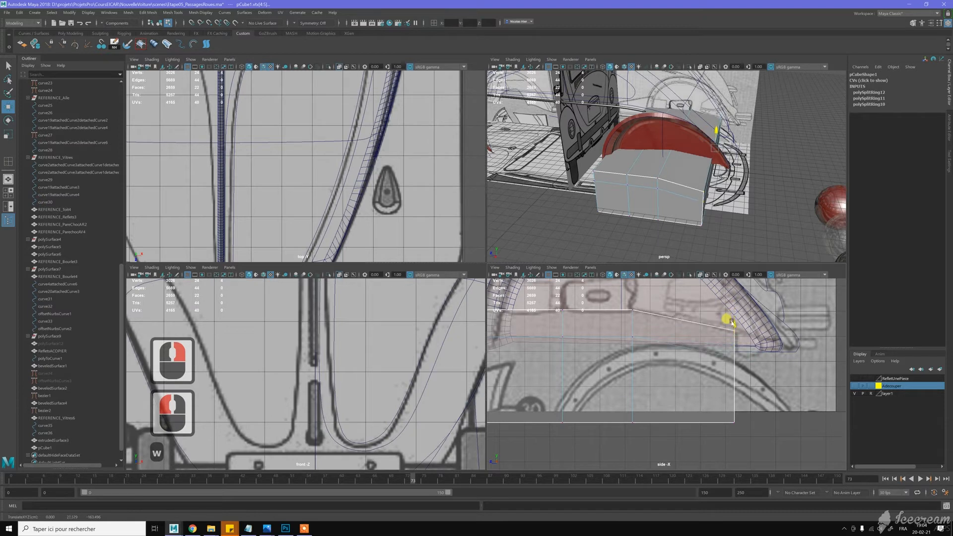
{"action": "scroll", "coordinate": [729, 323], "scroll_direction": "up", "scroll_amount": 3}
{"action": "middle_click_drag", "start_coordinate": [704, 329], "coordinate": [666, 336], "text": "alt"}
{"action": "left_click_drag", "start_coordinate": [667, 336], "coordinate": [699, 345]}
{"action": "left_click", "coordinate": [700, 337]}
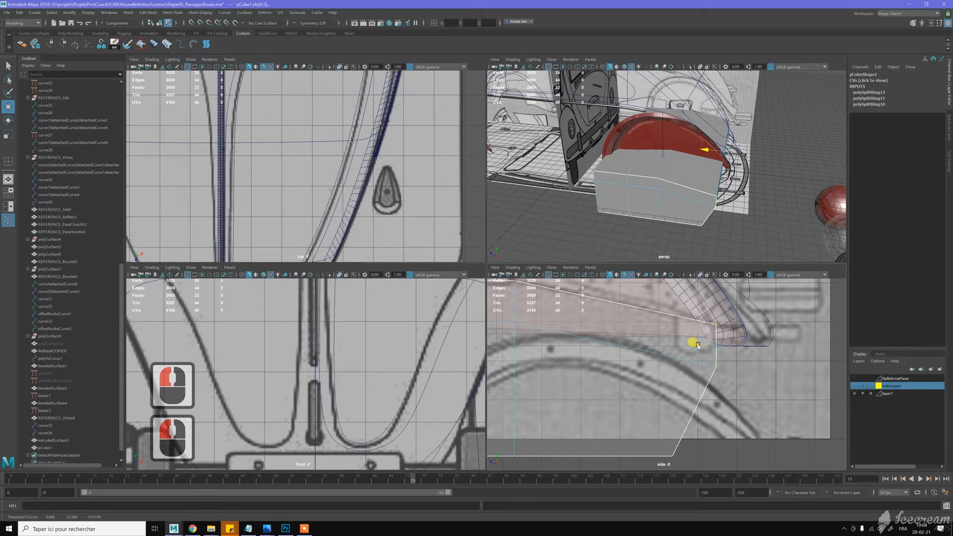
Lower the cube's upper front corner vertices slightly and move them back to the wheel arch's inner front edge in the side view
{"action": "scroll", "coordinate": [715, 361], "scroll_direction": "up", "scroll_amount": 4}
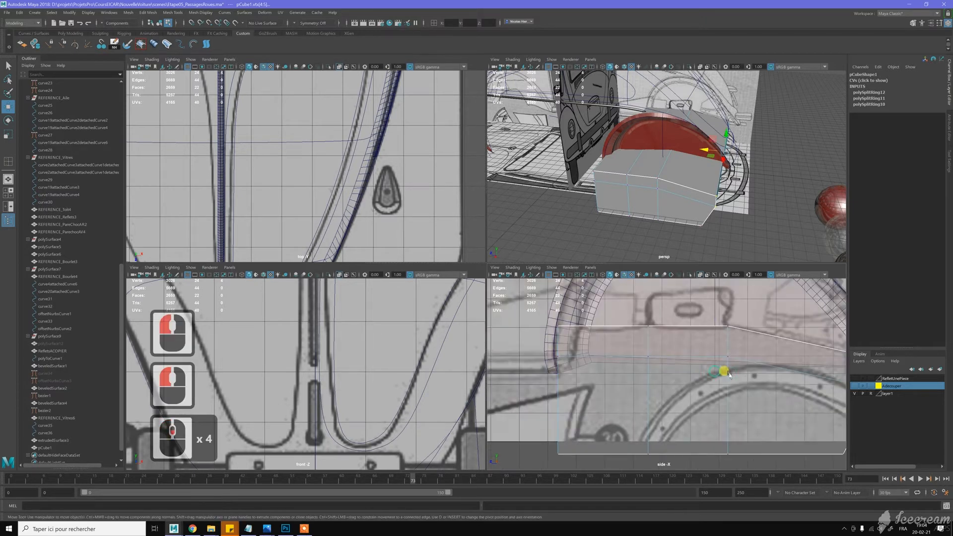
{"action": "left_click_drag", "start_coordinate": [539, 318], "coordinate": [579, 312]}
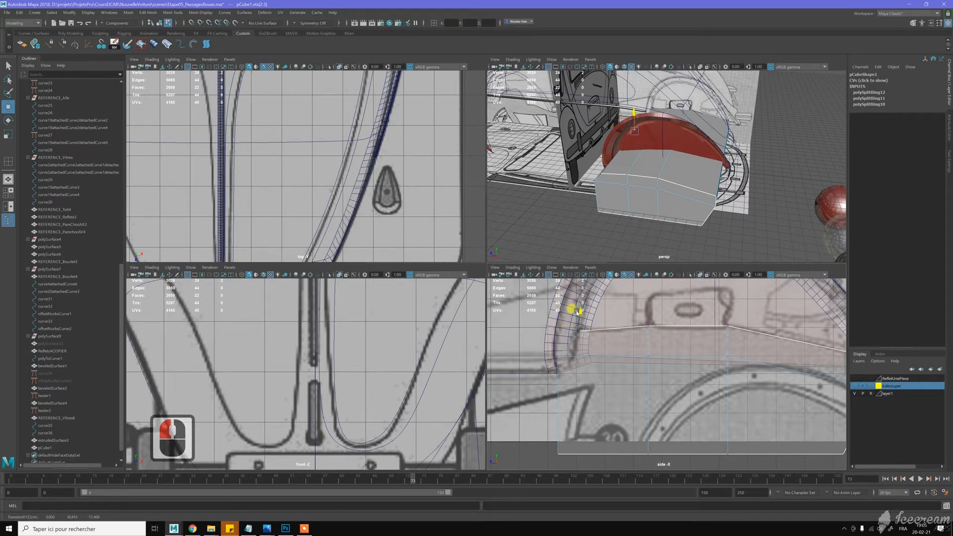
{"action": "left_click", "coordinate": [575, 318]}
{"action": "scroll", "coordinate": [575, 325], "scroll_direction": "up", "scroll_amount": 5}
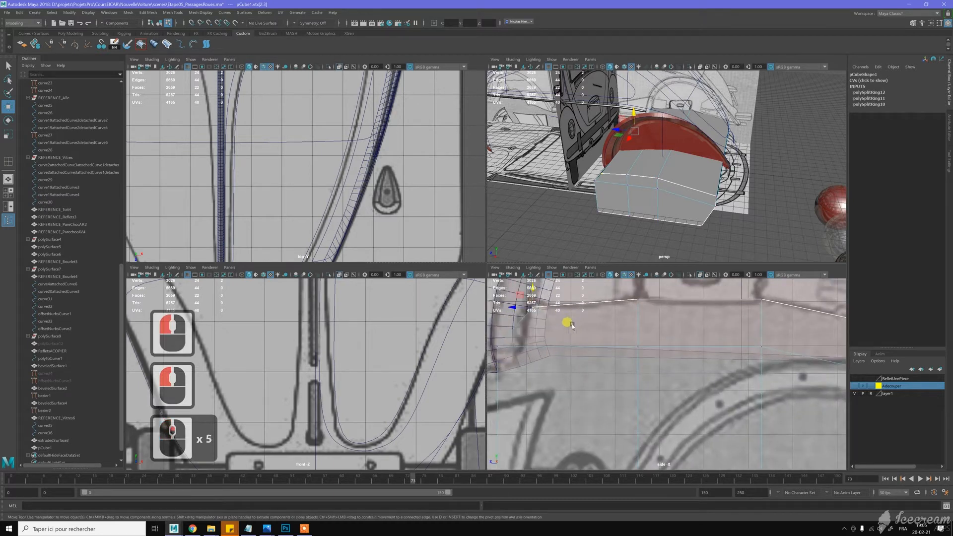
{"action": "middle_click_drag", "start_coordinate": [624, 342], "coordinate": [577, 328], "text": "alt"}
{"action": "left_click_drag", "start_coordinate": [577, 329], "coordinate": [575, 327]}
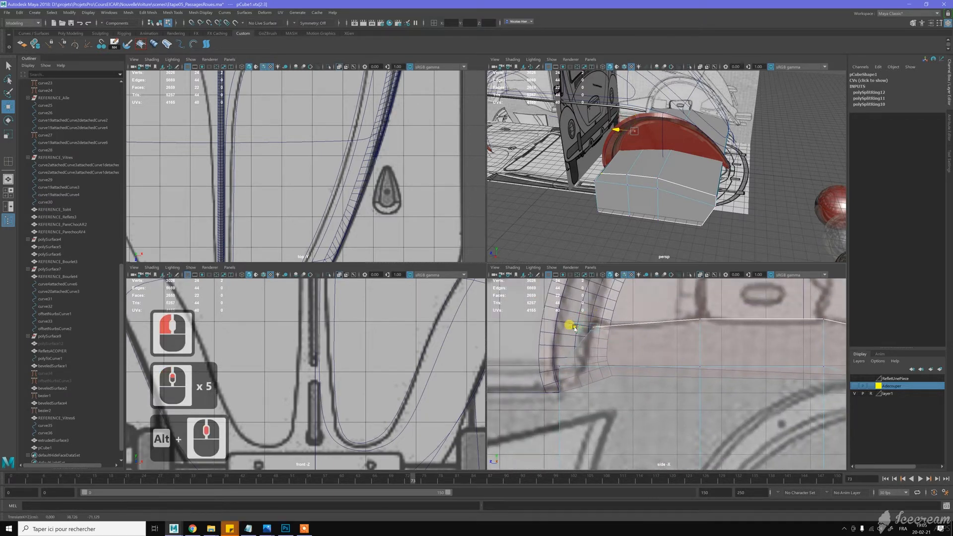
{"action": "left_click", "coordinate": [527, 362]}
{"action": "scroll", "coordinate": [527, 356], "scroll_direction": "down", "scroll_amount": 7}
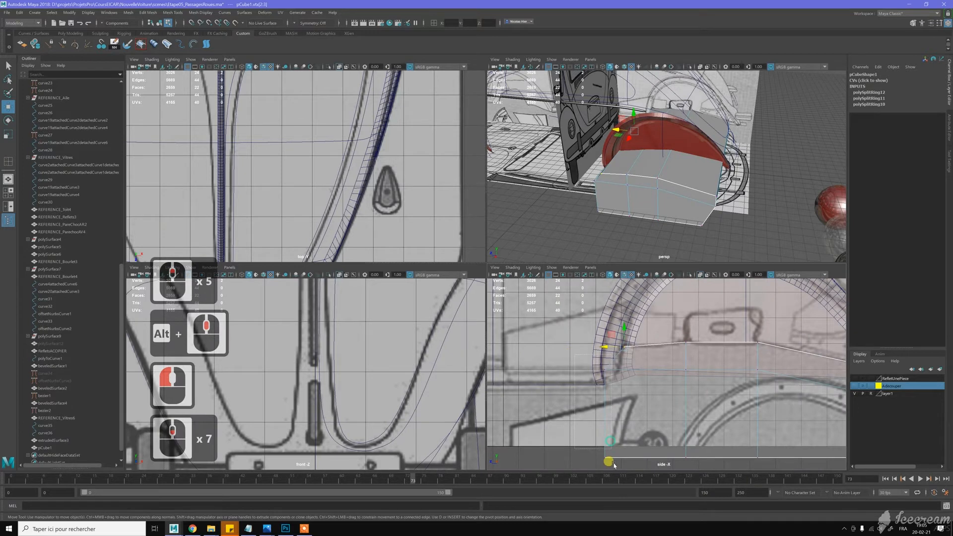
Nudge the cube's lower front vertices rearward in the side view and return the cube to object mode
{"action": "left_click", "coordinate": [588, 394]}
{"action": "mouse_move", "coordinate": [583, 413]}
{"action": "left_mouse_down"}
{"action": "mouse_move", "coordinate": [599, 412]}
{"action": "mouse_move", "coordinate": [590, 414]}
{"action": "left_mouse_up"}
{"action": "middle_click_drag", "start_coordinate": [672, 383], "coordinate": [603, 326], "text": "alt"}
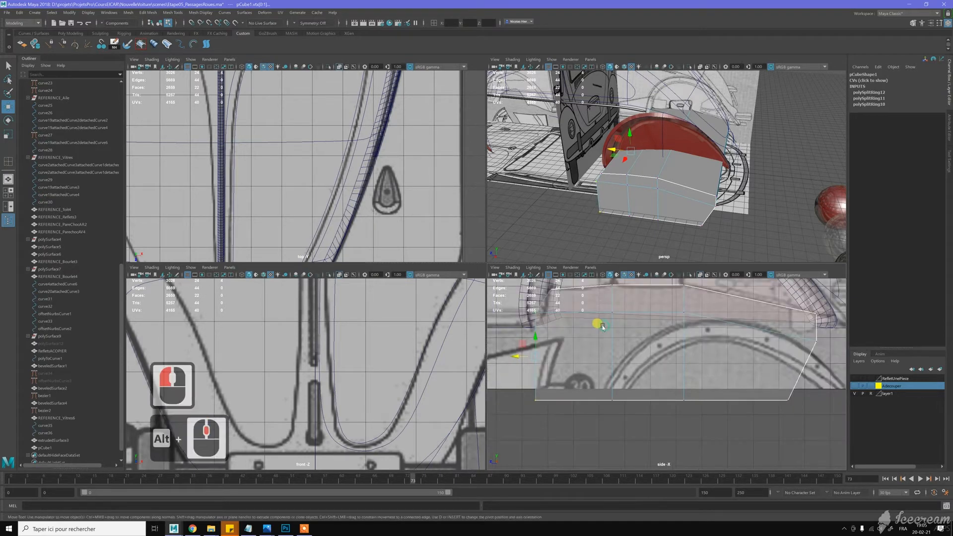
{"action": "key", "text": "w"}
{"action": "right_click_drag", "start_coordinate": [604, 326], "coordinate": [625, 312]}
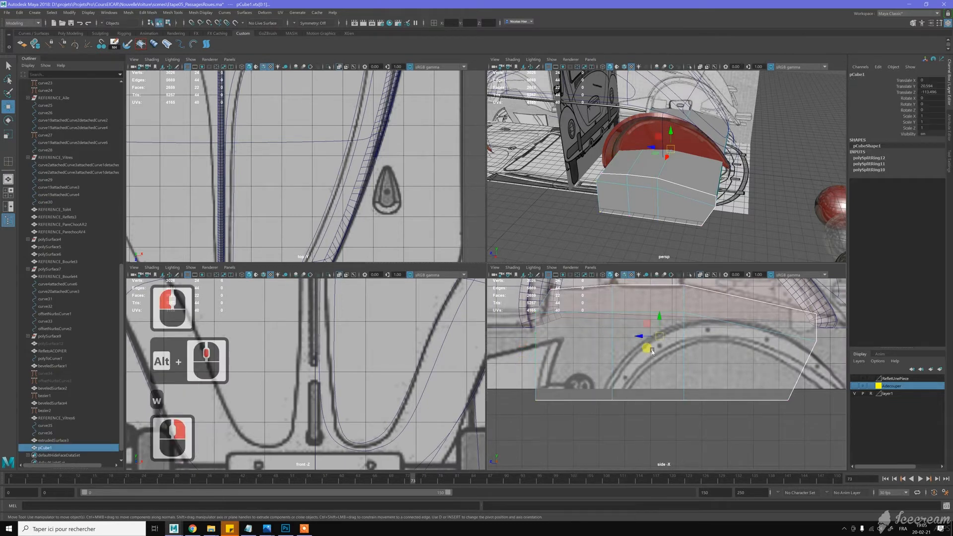
Insert a horizontal edge loop between the cube's upper rows and move its front vertices back to follow the arch's front end
{"action": "right_click_drag", "start_coordinate": [653, 347], "coordinate": [567, 333], "text": "shift"}
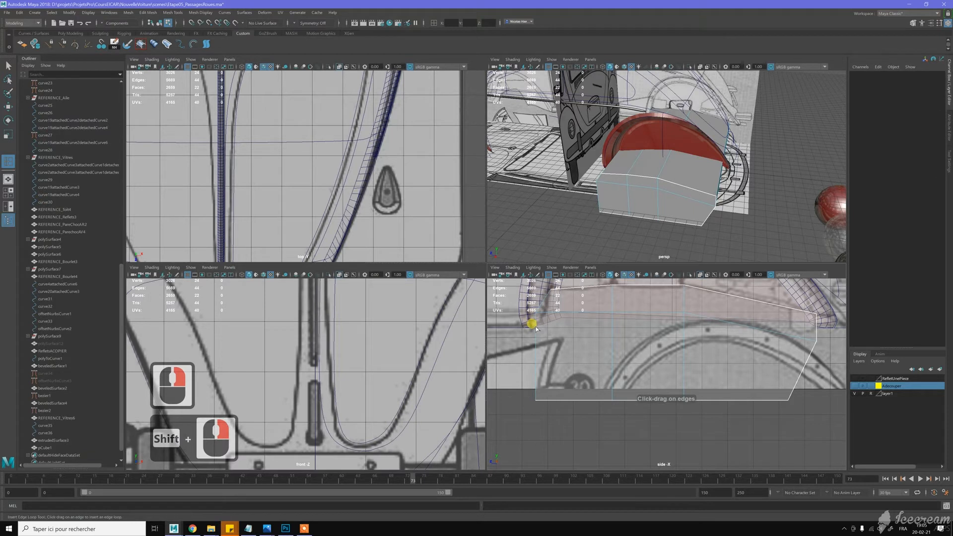
{"action": "left_click_drag", "start_coordinate": [536, 328], "coordinate": [557, 304]}
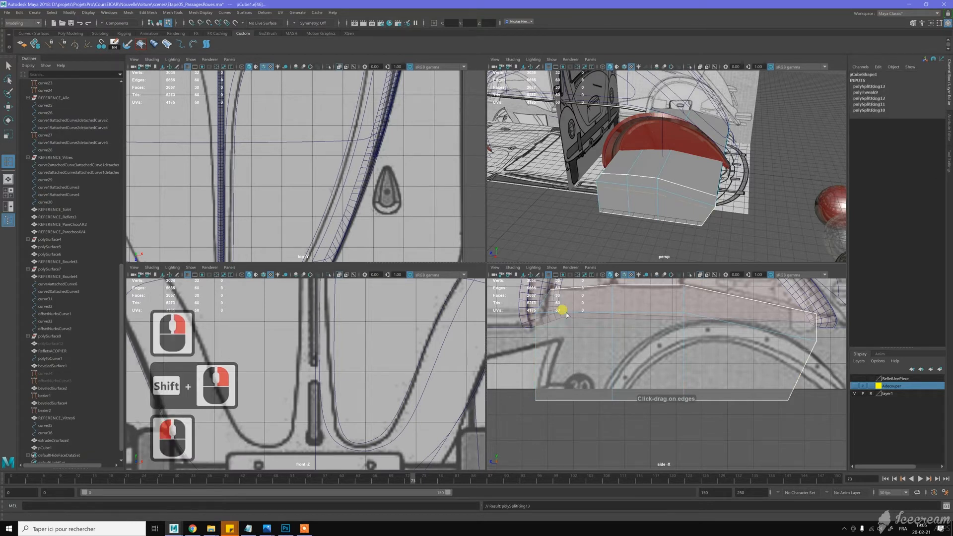
{"action": "key", "text": "w"}
{"action": "right_click_drag", "start_coordinate": [568, 304], "coordinate": [524, 310]}
{"action": "mouse_move", "coordinate": [524, 310]}
{"action": "left_mouse_down"}
{"action": "mouse_move", "coordinate": [547, 324]}
{"action": "mouse_move", "coordinate": [529, 312]}
{"action": "left_mouse_up"}
{"action": "key", "text": "w"}
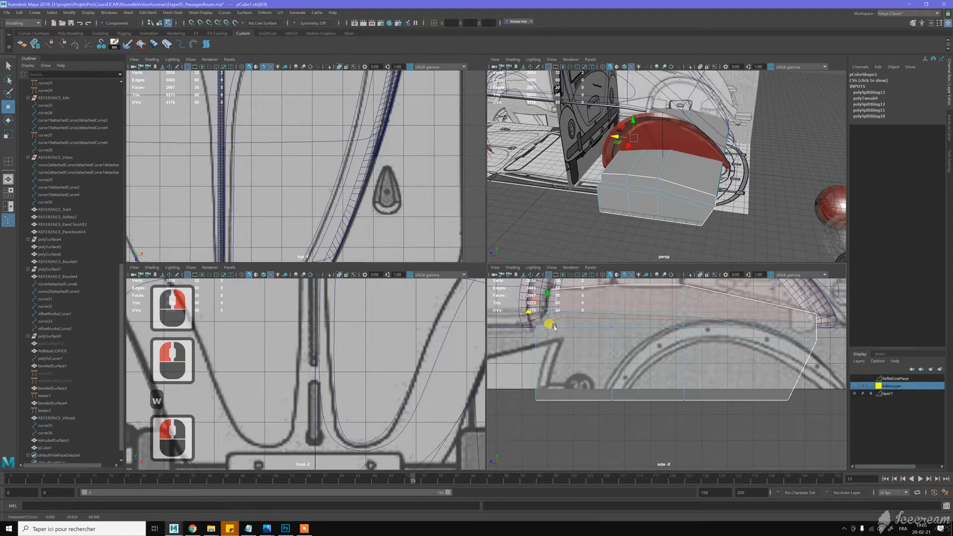
{"action": "scroll", "coordinate": [556, 325], "scroll_direction": "down", "scroll_amount": 2}
{"action": "middle_click_drag", "start_coordinate": [595, 323], "coordinate": [580, 342], "text": "alt"}
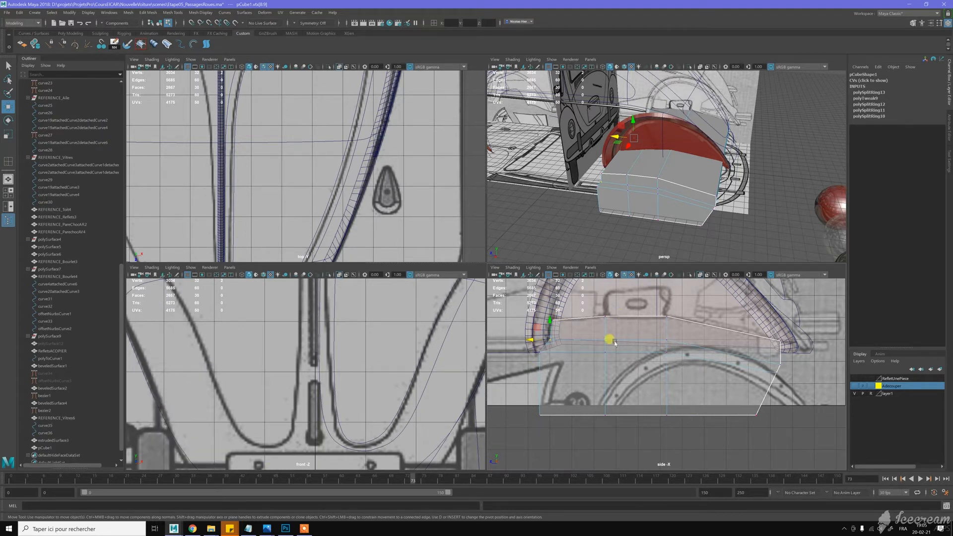
Switch to Photos to examine the Beetle body-panel and body-repair dimension drawings around the rear arch, and return to Maya
{"action": "mouse_move", "coordinate": [249, 529]}
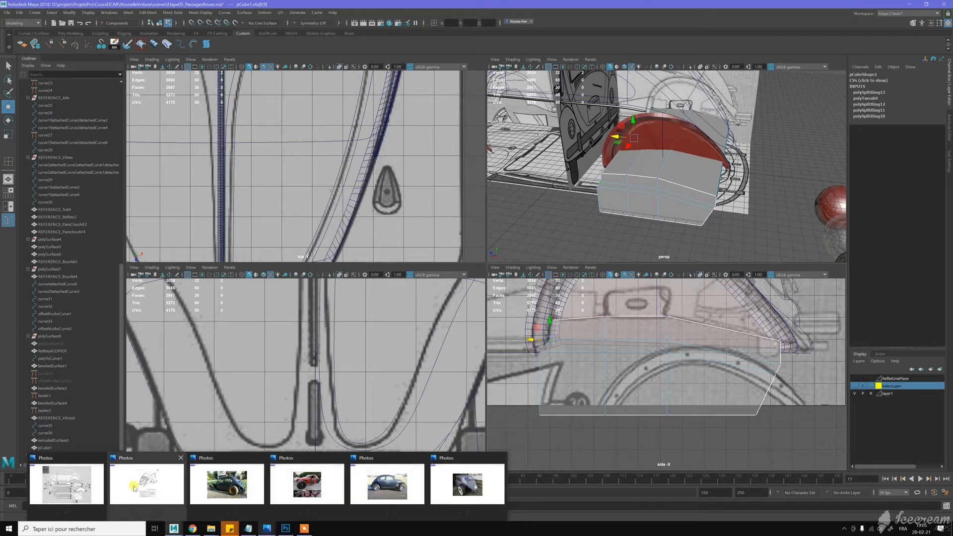
{"action": "left_click", "coordinate": [80, 485]}
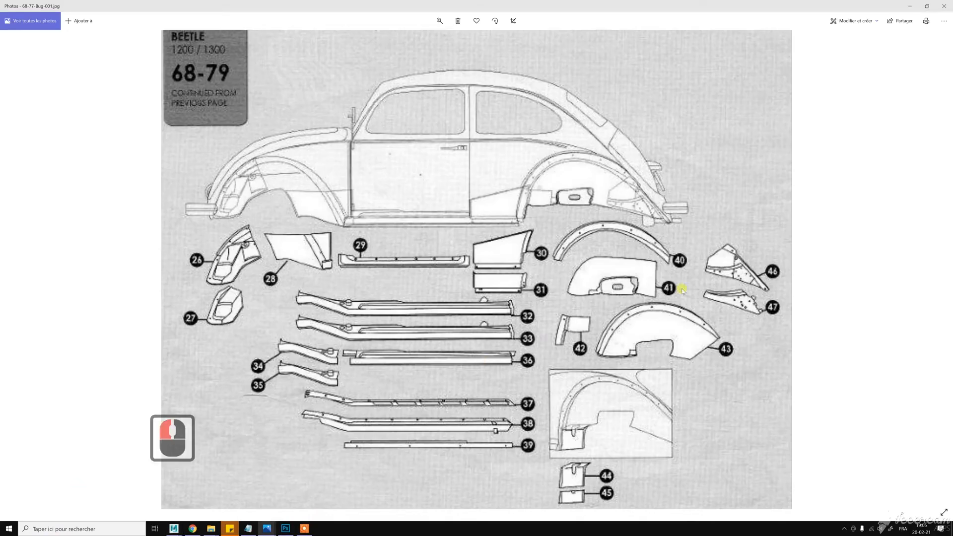
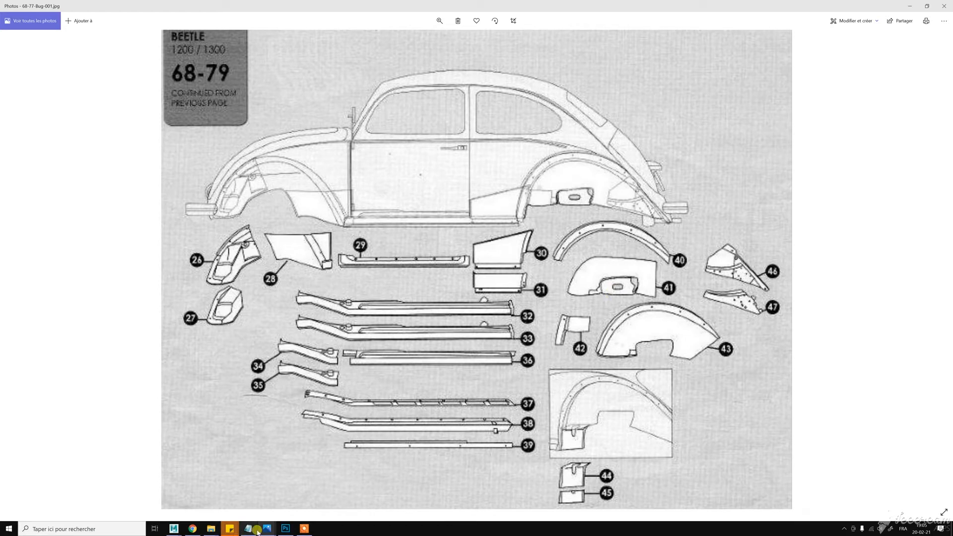
{"action": "mouse_move", "coordinate": [268, 532]}
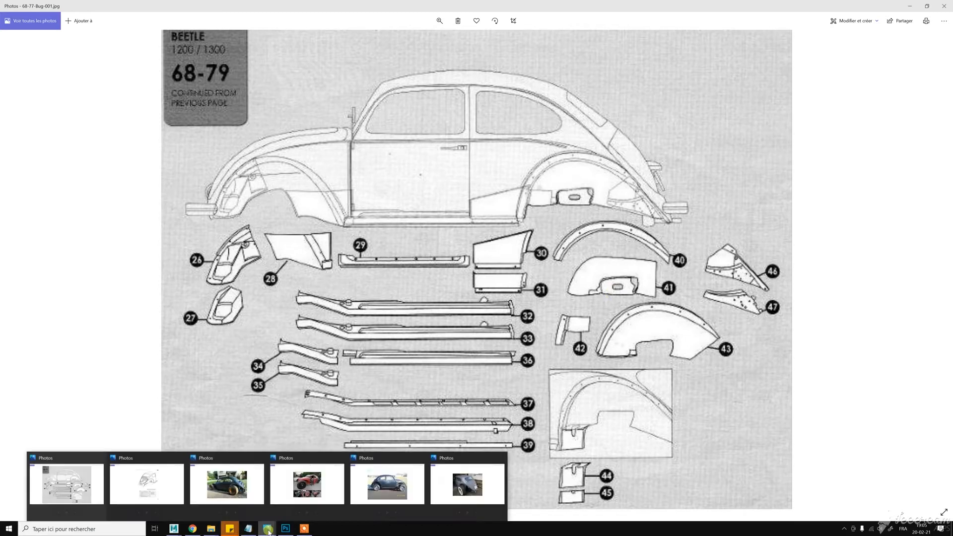
{"action": "left_click", "coordinate": [163, 486]}
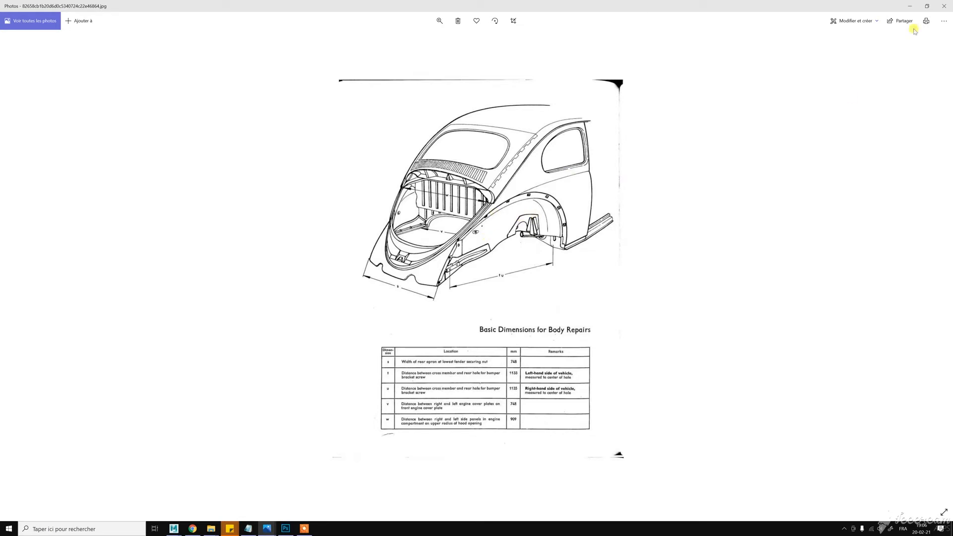
{"action": "left_click", "coordinate": [913, 7]}
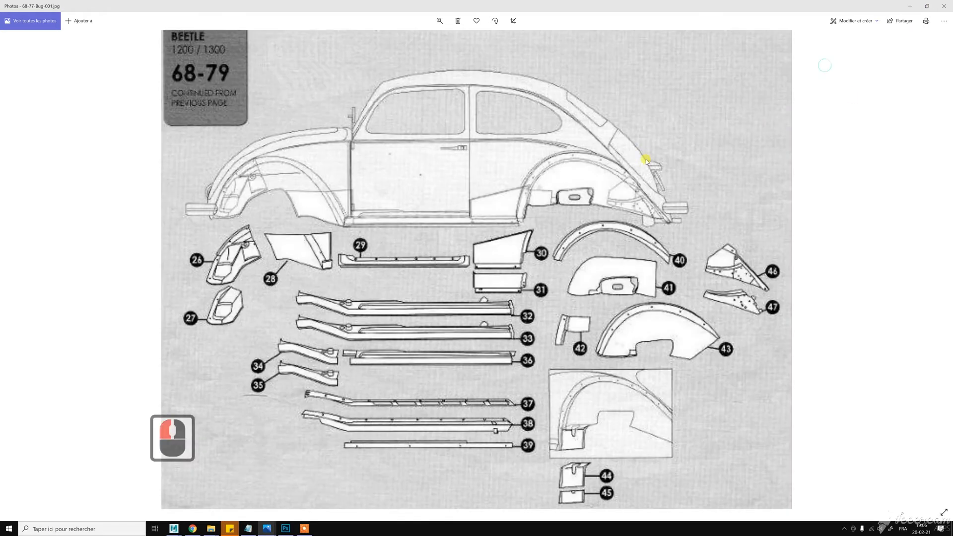
{"action": "left_click", "coordinate": [174, 529]}
{"action": "left_click", "coordinate": [223, 490]}
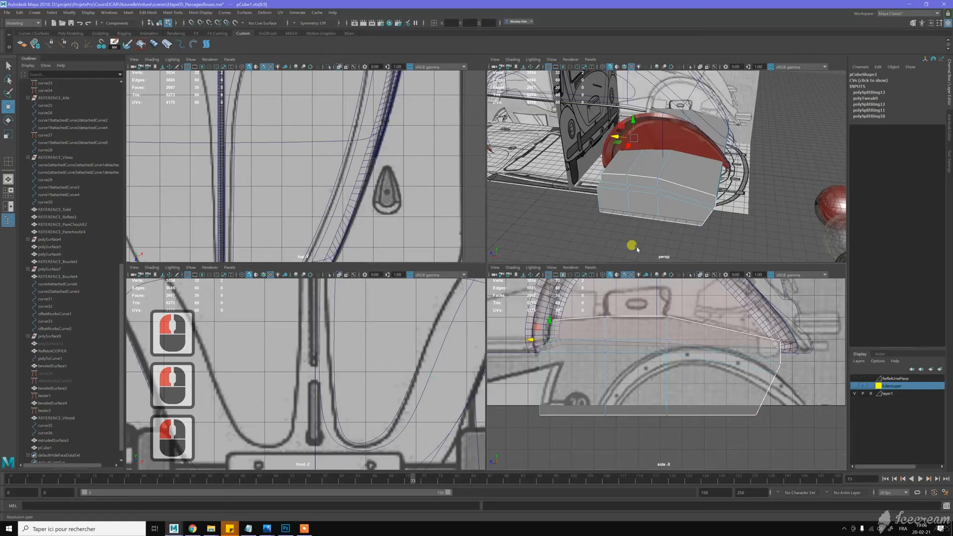
Return the cube to object mode, delete its non-deformer history and freeze its transformations
{"action": "mouse_move", "coordinate": [675, 183]}
{"action": "left_mouse_down", "text": "alt"}
{"action": "mouse_move", "coordinate": [605, 167]}
{"action": "mouse_move", "coordinate": [680, 175]}
{"action": "left_mouse_up", "text": "alt"}
{"action": "key", "text": "w"}
{"action": "right_click_drag", "start_coordinate": [681, 176], "coordinate": [641, 203]}
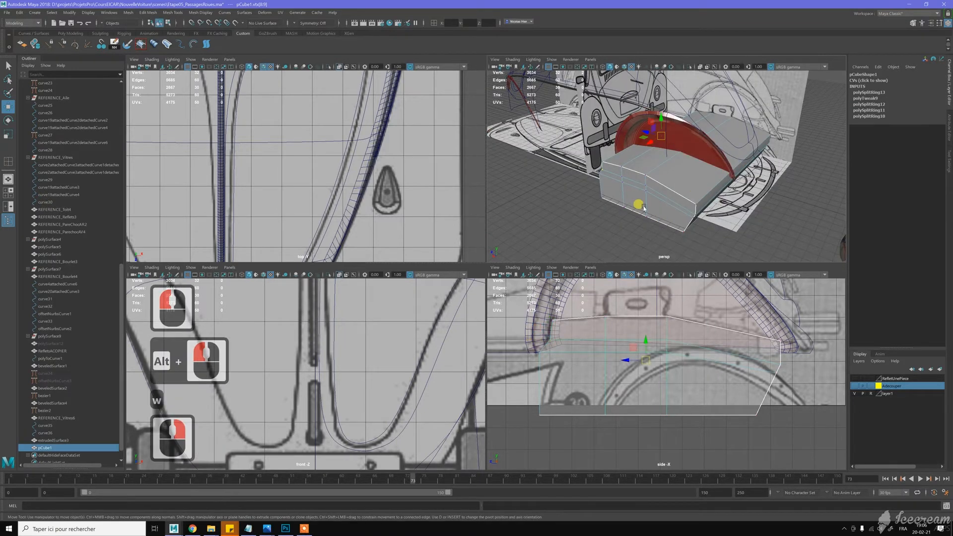
{"action": "key", "text": "alt+d"}
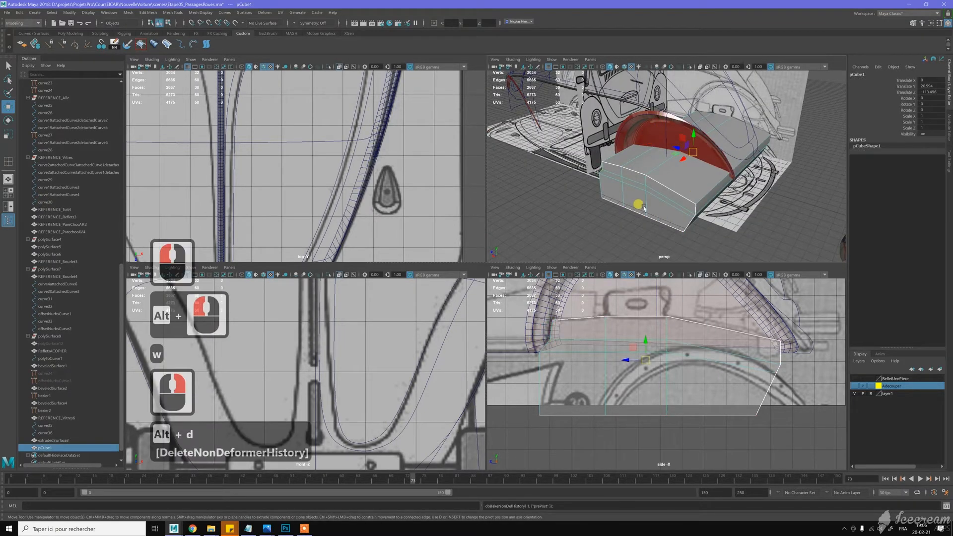
{"action": "key", "text": "alt+f"}
Delete the wheel arch's non-deformer history and freeze its transformations
{"action": "left_click", "coordinate": [712, 161]}
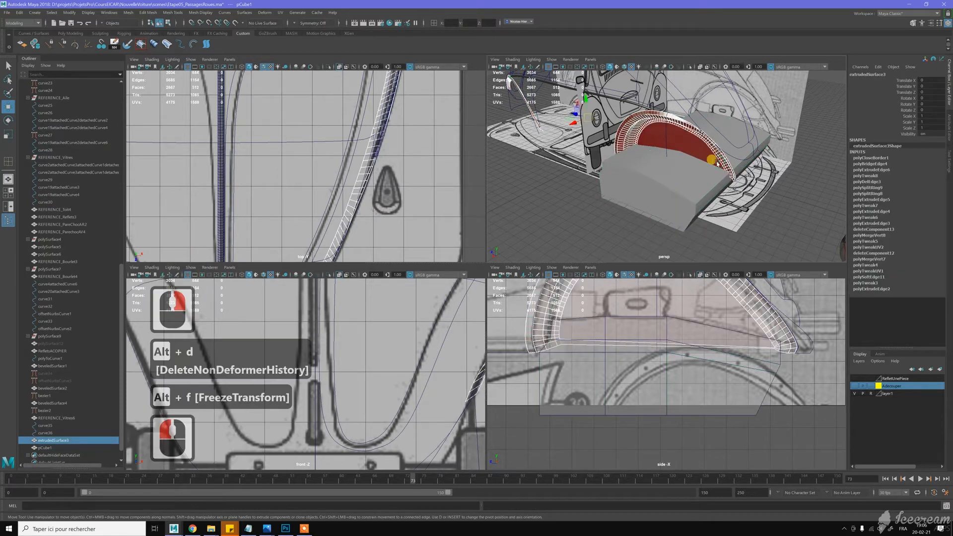
{"action": "key", "text": "alt+d"}
{"action": "key", "text": "alt+f"}
{"action": "key", "text": "w"}
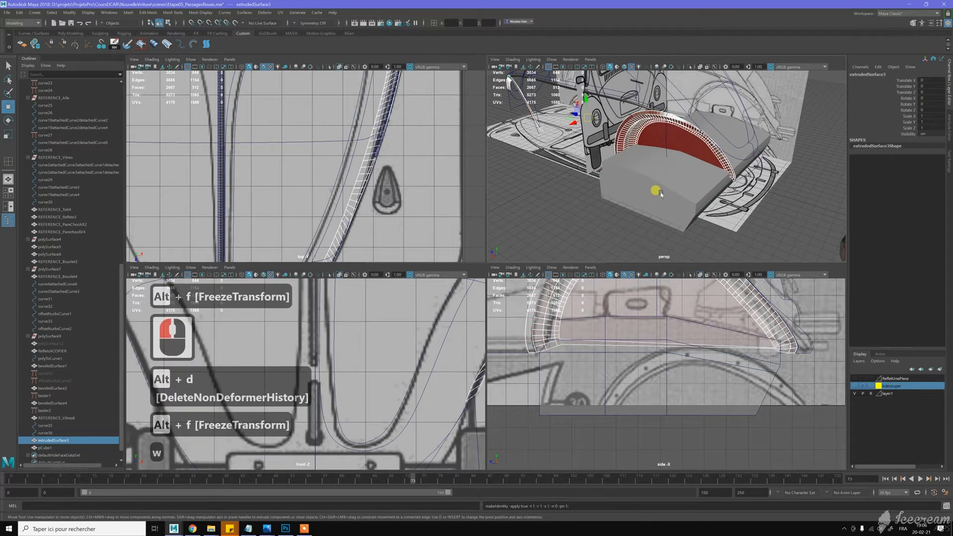
Subtract the cube from the wheel arch with a Boolean Difference, using Normal classification
{"action": "middle_click_drag", "start_coordinate": [585, 229], "coordinate": [577, 236], "text": "alt"}
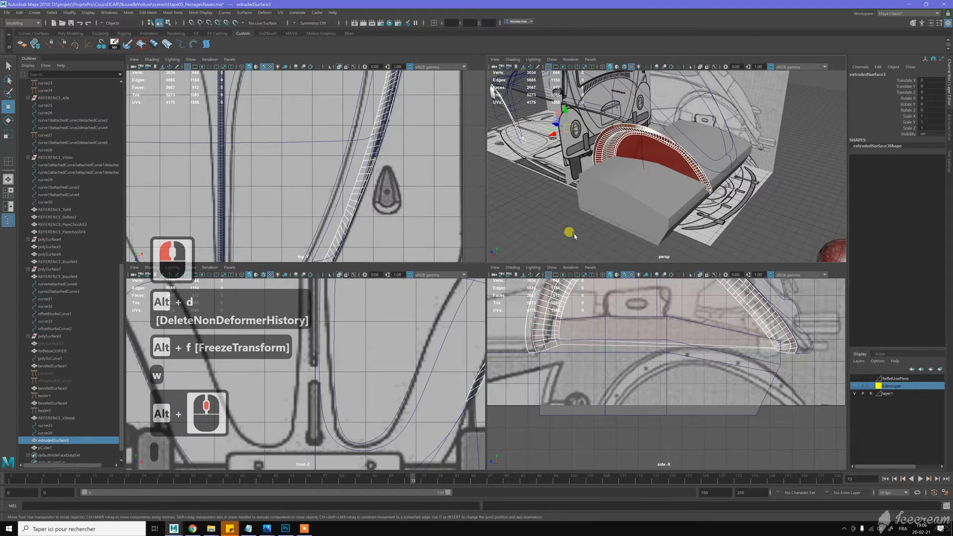
{"action": "key", "text": "space"}
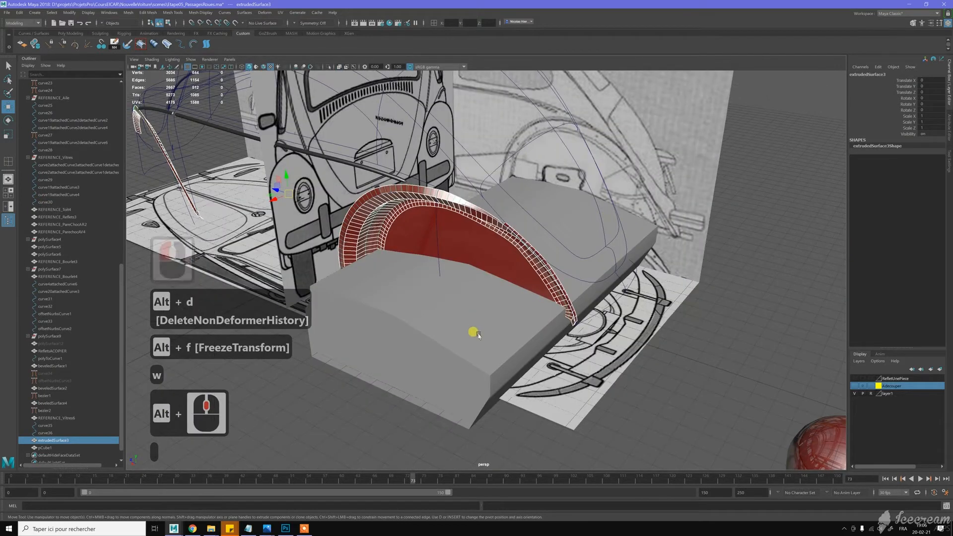
{"action": "left_click", "coordinate": [497, 343], "text": "shift"}
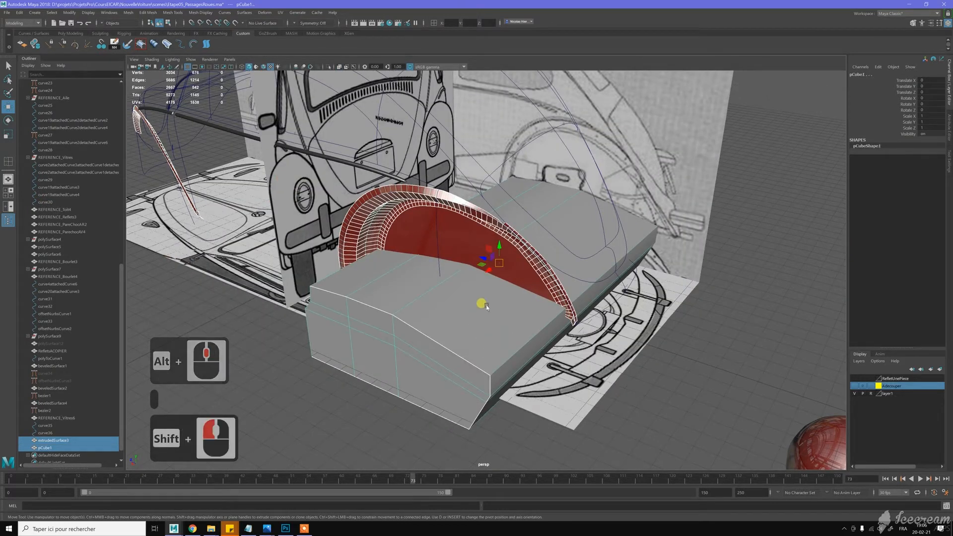
{"action": "left_click_drag", "start_coordinate": [487, 304], "coordinate": [455, 303], "text": "alt"}
{"action": "right_click_drag", "start_coordinate": [456, 304], "coordinate": [464, 283], "text": "alt"}
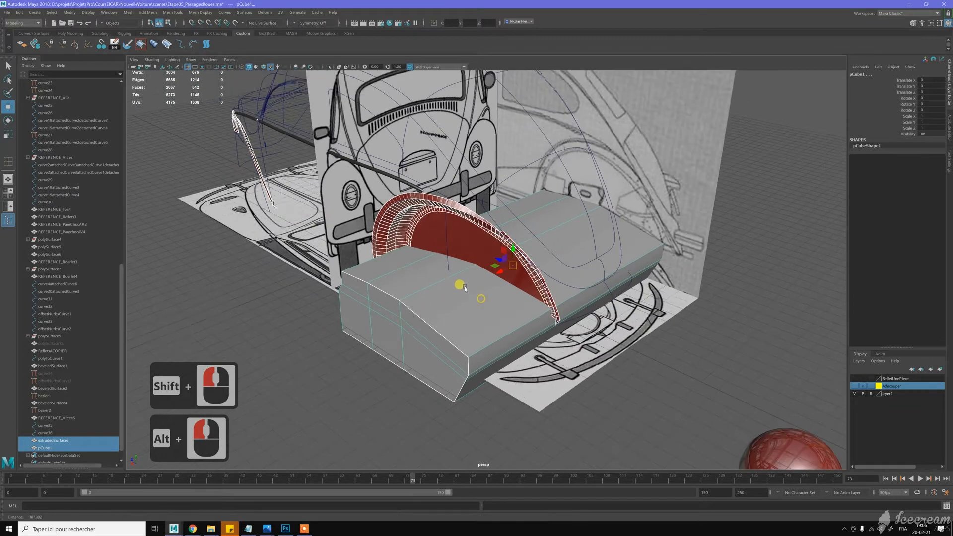
{"action": "left_click_drag", "start_coordinate": [464, 283], "coordinate": [470, 279], "text": "alt"}
{"action": "right_click", "coordinate": [472, 286], "text": "shift"}
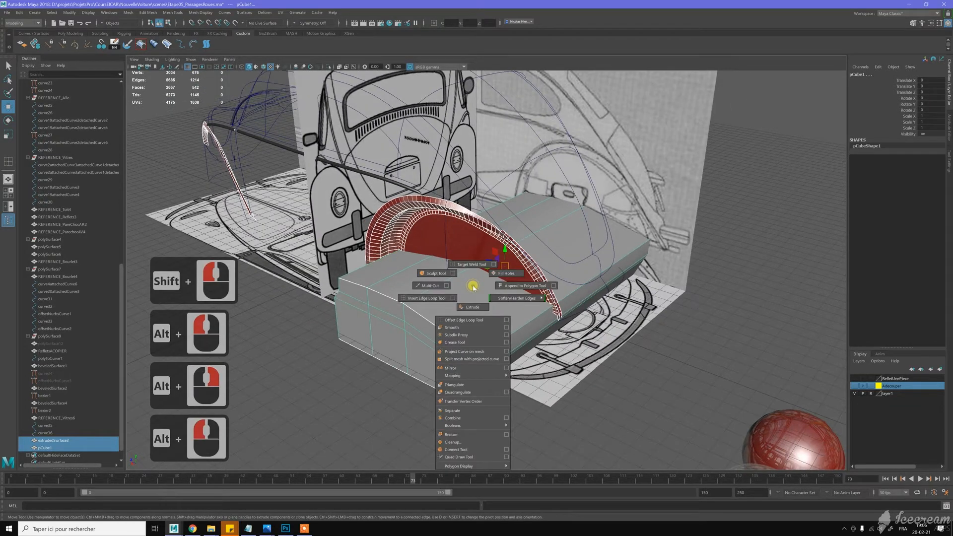
{"action": "right_click_drag", "start_coordinate": [473, 286], "coordinate": [538, 437], "text": "shift"}
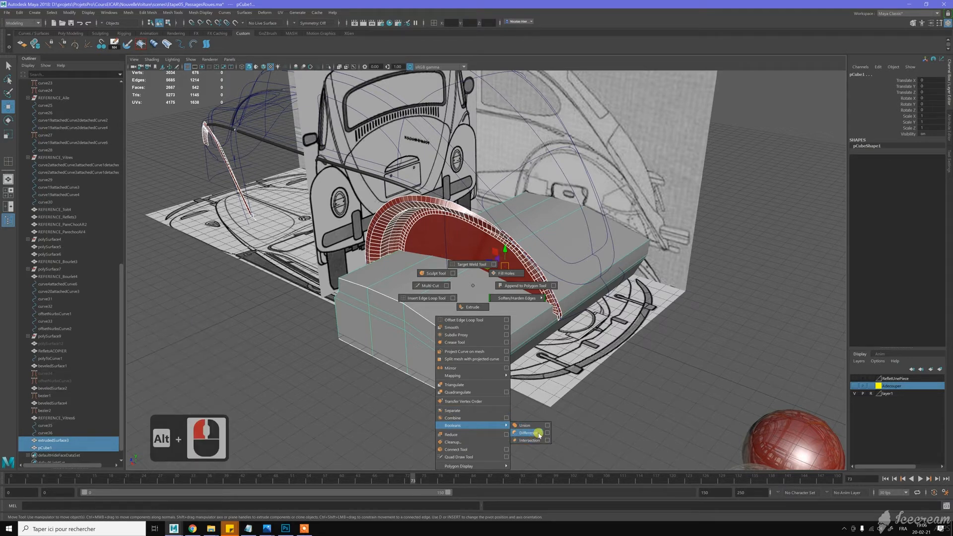
{"action": "right_click_drag", "start_coordinate": [538, 437], "coordinate": [539, 433], "text": "shift"}
{"action": "mouse_move", "coordinate": [438, 299]}
{"action": "left_mouse_down", "text": "alt"}
{"action": "mouse_move", "coordinate": [462, 287]}
{"action": "mouse_move", "coordinate": [443, 272]}
{"action": "mouse_move", "coordinate": [379, 287]}
{"action": "mouse_move", "coordinate": [454, 294]}
{"action": "left_mouse_up", "text": "alt"}
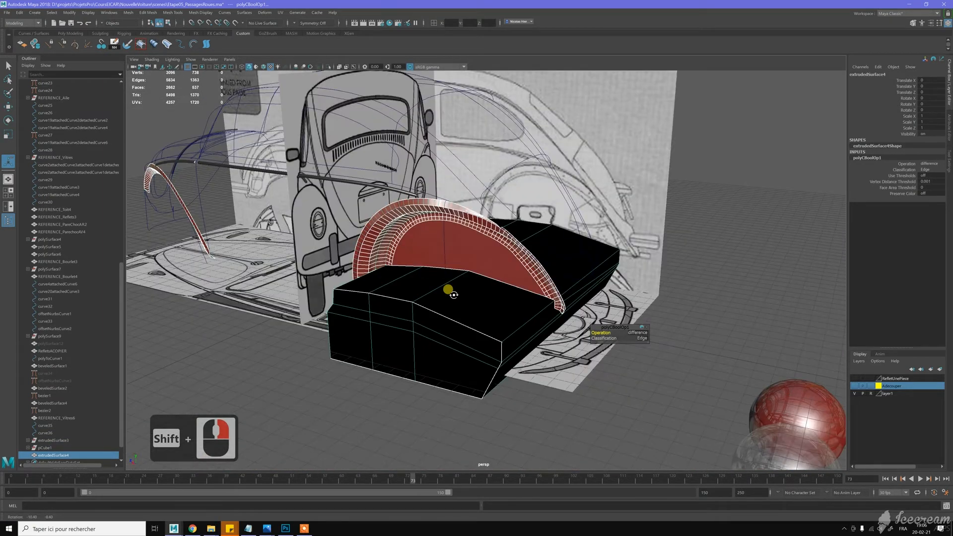
{"action": "left_click_drag", "start_coordinate": [614, 337], "coordinate": [623, 336]}
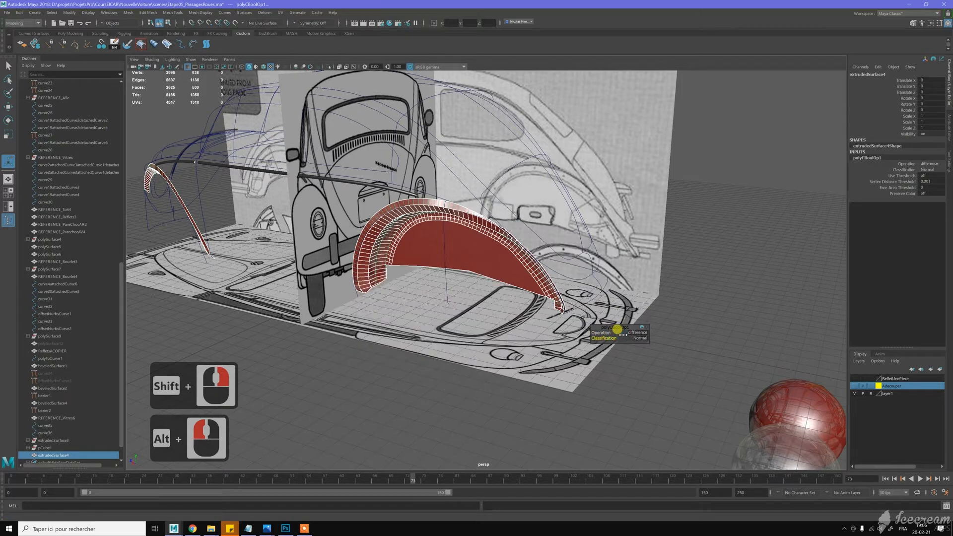
Delete the non-deformer history of the trimmed wheel arch
{"action": "left_click_drag", "start_coordinate": [521, 298], "coordinate": [453, 251], "text": "alt"}
{"action": "middle_click_drag", "start_coordinate": [453, 251], "coordinate": [454, 277], "text": "alt"}
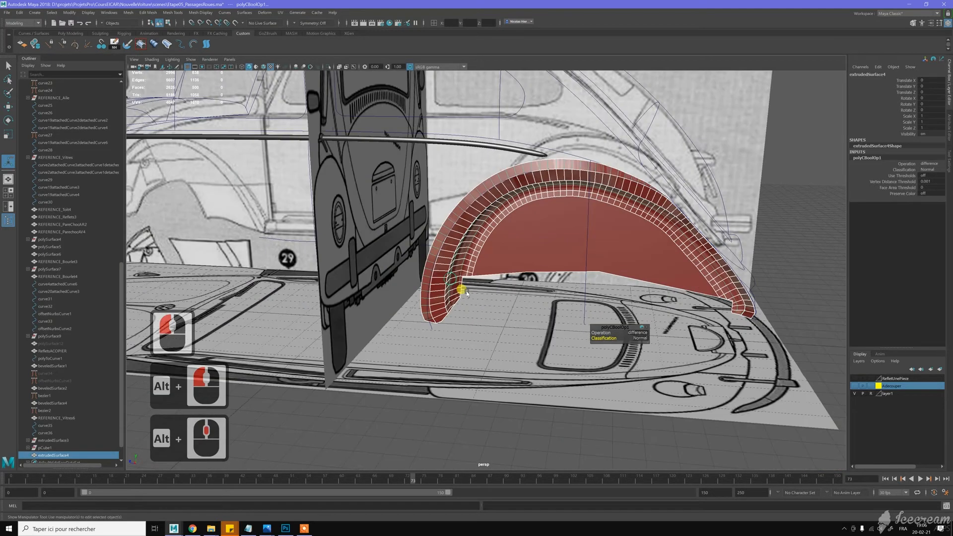
{"action": "scroll", "coordinate": [462, 293], "scroll_direction": "up", "scroll_amount": 7, "text": "alt"}
{"action": "left_click", "coordinate": [462, 293], "text": "alt"}
{"action": "key", "text": "w"}
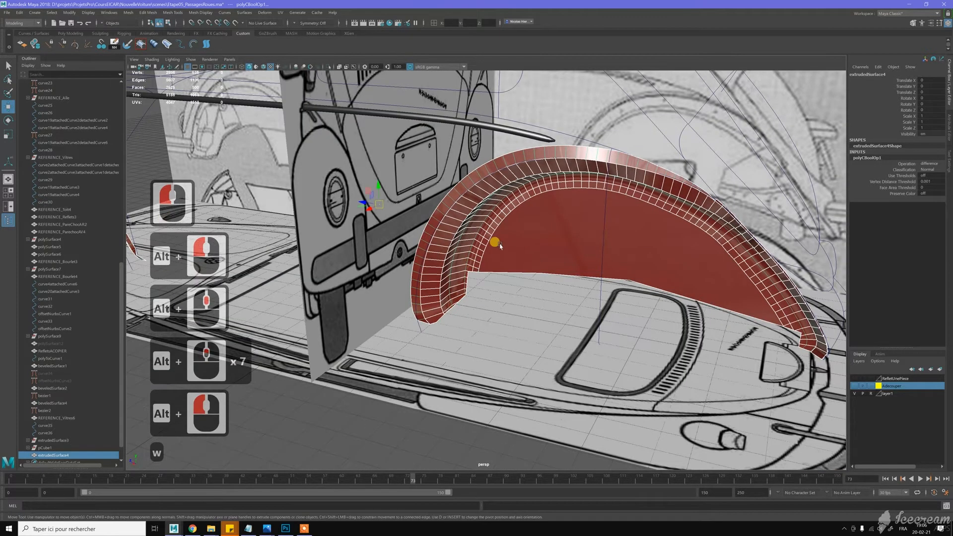
{"action": "right_click_drag", "start_coordinate": [520, 229], "coordinate": [518, 228]}
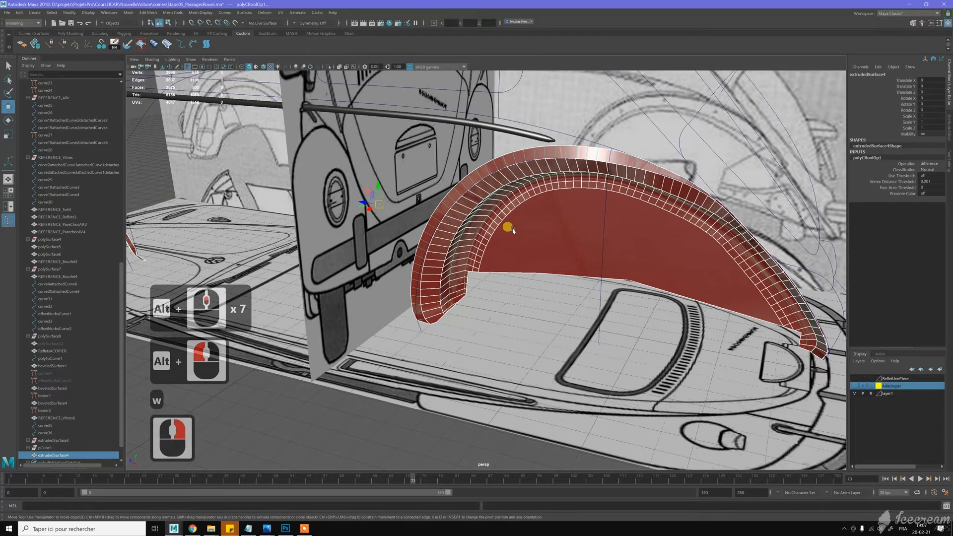
{"action": "key", "text": "alt+d"}
{"action": "middle_click", "coordinate": [557, 262]}
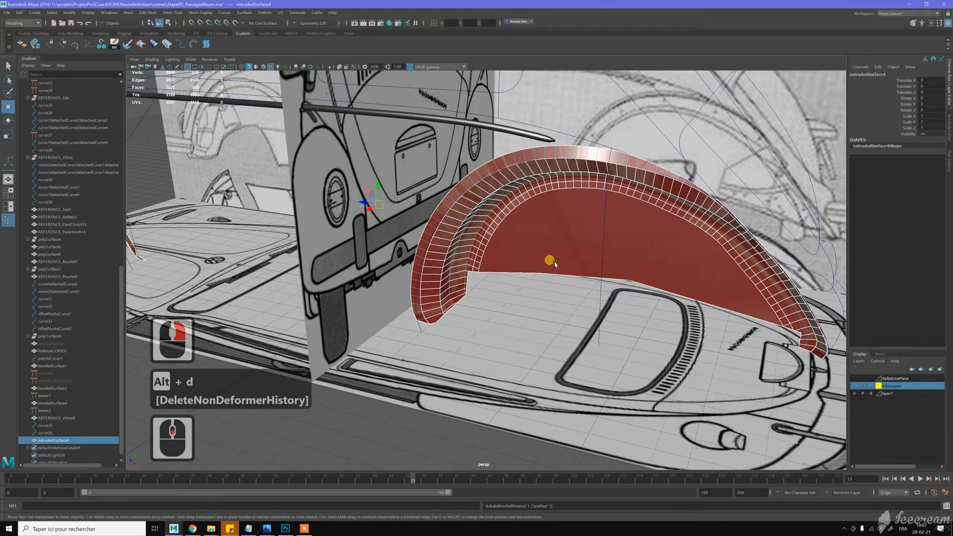
{"action": "mouse_move", "coordinate": [555, 263]}
{"action": "left_mouse_down", "text": "alt"}
{"action": "mouse_move", "coordinate": [553, 249]}
{"action": "mouse_move", "coordinate": [564, 248]}
{"action": "left_mouse_up", "text": "alt"}
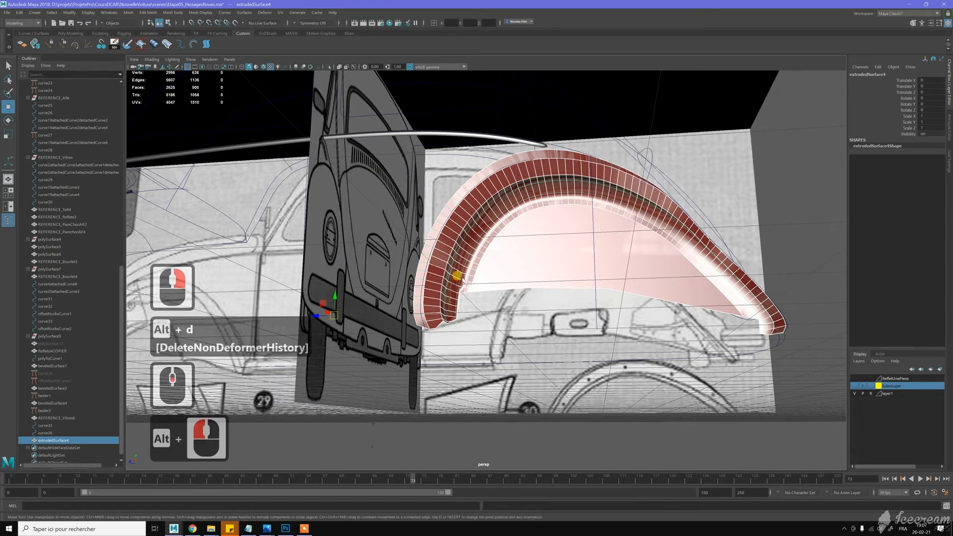
Soften the edges of the trimmed rear wheel arch and clear the selection
{"action": "scroll", "coordinate": [462, 279], "scroll_direction": "up", "scroll_amount": 3, "text": "alt"}
{"action": "scroll", "coordinate": [457, 276], "scroll_direction": "up", "scroll_amount": 6}
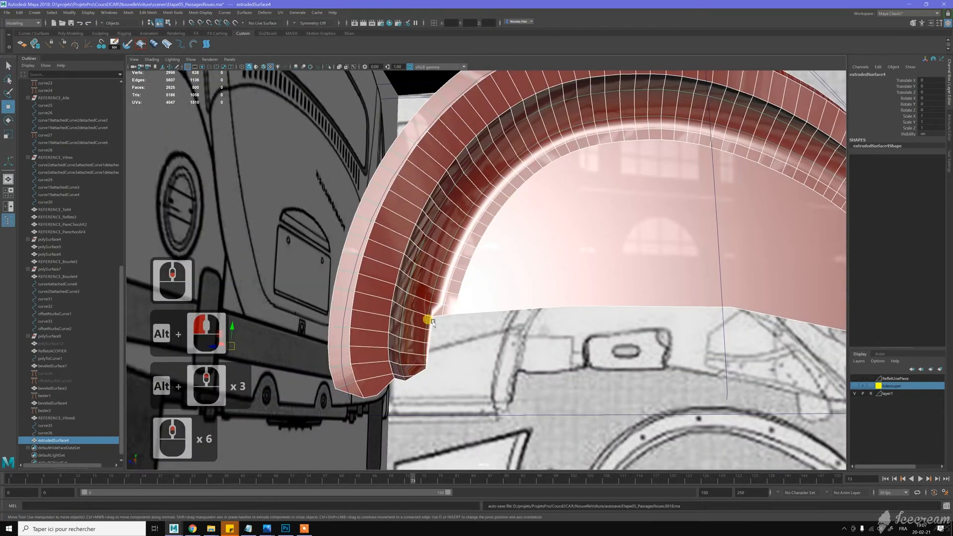
{"action": "left_click_drag", "start_coordinate": [446, 266], "coordinate": [432, 287], "text": "alt"}
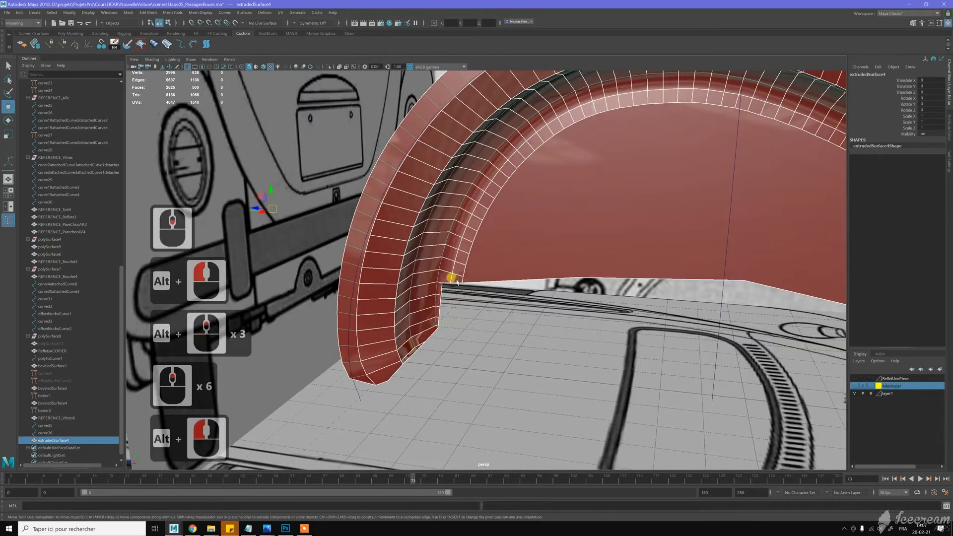
{"action": "scroll", "coordinate": [549, 243], "scroll_direction": "down", "scroll_amount": 5}
{"action": "middle_click_drag", "start_coordinate": [552, 242], "coordinate": [518, 240], "text": "alt"}
{"action": "left_click_drag", "start_coordinate": [529, 234], "coordinate": [592, 241], "text": "alt"}
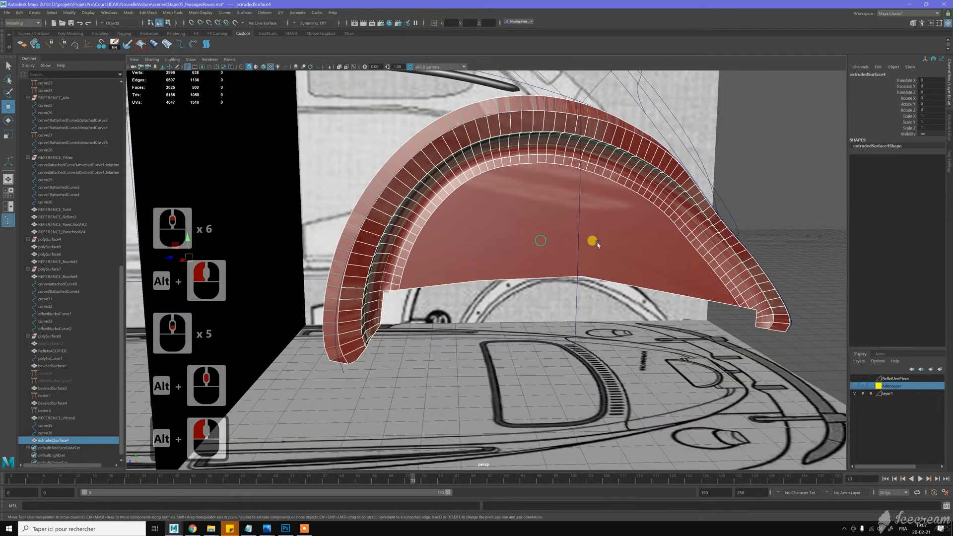
{"action": "right_click_drag", "start_coordinate": [593, 241], "coordinate": [515, 214], "text": "alt"}
{"action": "key", "text": "w"}
{"action": "mouse_move", "coordinate": [574, 246]}
{"action": "right_mouse_down", "text": "shift"}
{"action": "mouse_move", "coordinate": [595, 258]}
{"action": "mouse_move", "coordinate": [630, 243]}
{"action": "right_mouse_up", "text": "shift"}
{"action": "left_click", "coordinate": [714, 233]}
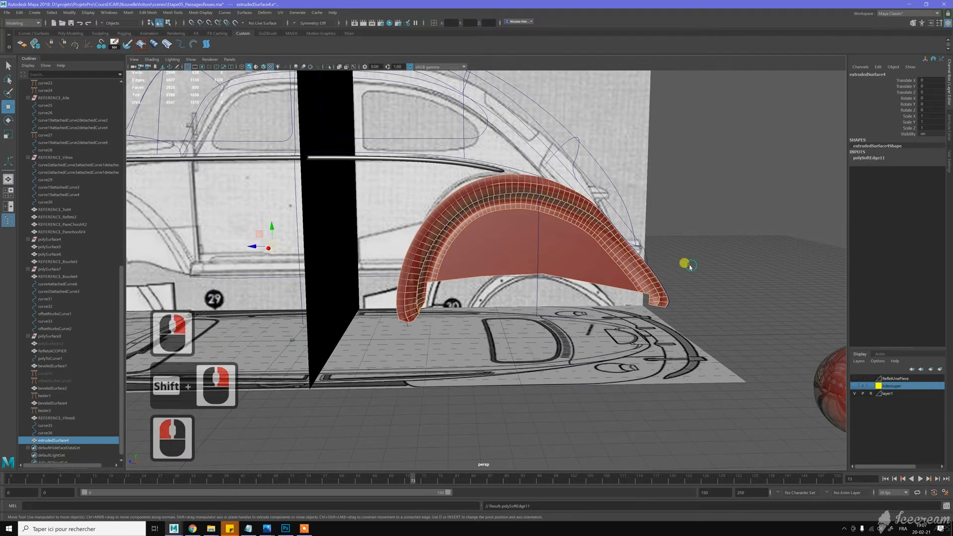
Select the wheel arch and activate the Insert Edge Loop tool around its outer rim
{"action": "scroll", "coordinate": [690, 265], "scroll_direction": "down", "scroll_amount": 2}
{"action": "left_click_drag", "start_coordinate": [668, 267], "coordinate": [660, 266], "text": "alt"}
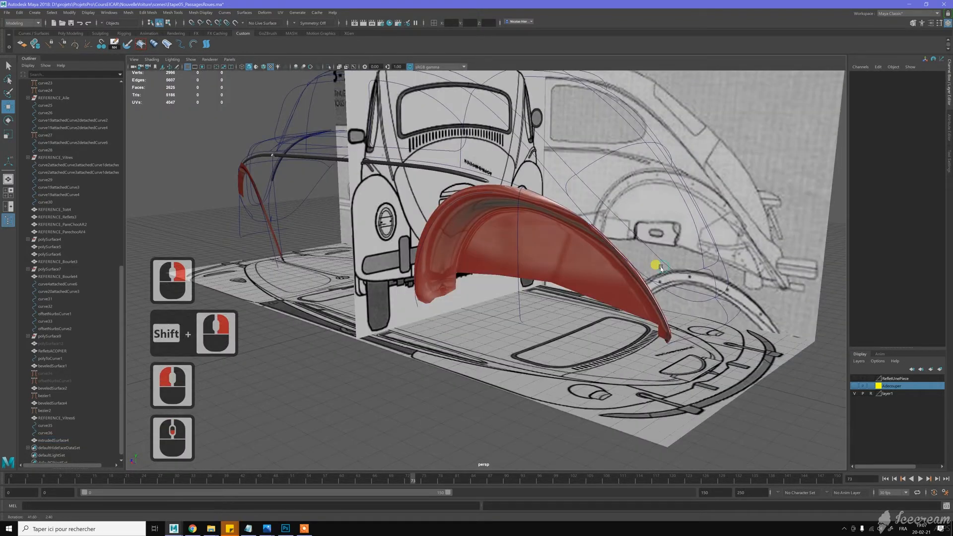
{"action": "scroll", "coordinate": [444, 259], "scroll_direction": "up", "scroll_amount": 5}
{"action": "middle_click_drag", "start_coordinate": [447, 259], "coordinate": [504, 251], "text": "alt"}
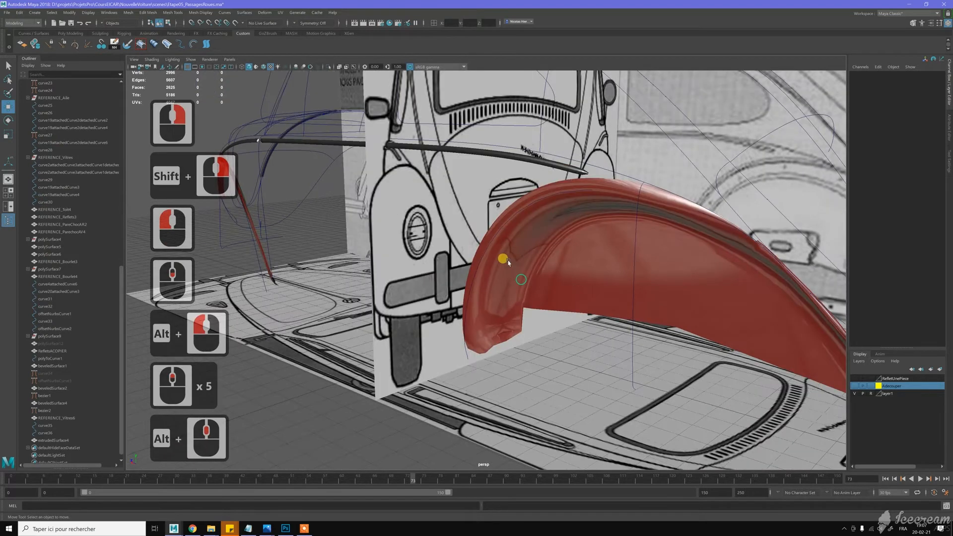
{"action": "left_click", "coordinate": [515, 253]}
{"action": "left_click_drag", "start_coordinate": [490, 252], "coordinate": [520, 236], "text": "alt"}
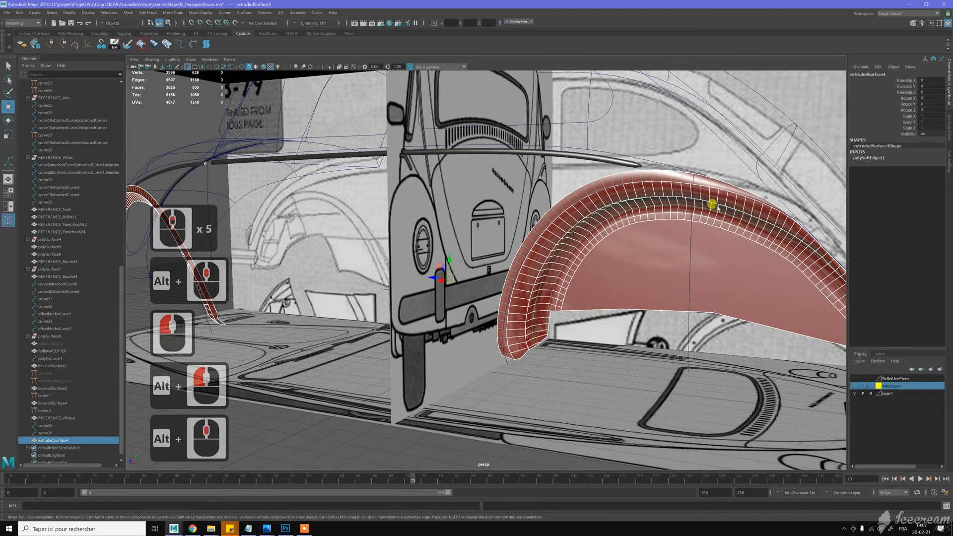
{"action": "middle_click", "coordinate": [579, 255], "text": "alt"}
{"action": "right_click_drag", "start_coordinate": [603, 243], "coordinate": [567, 257], "text": "shift"}
{"action": "scroll", "coordinate": [547, 257], "scroll_direction": "up", "scroll_amount": 7}
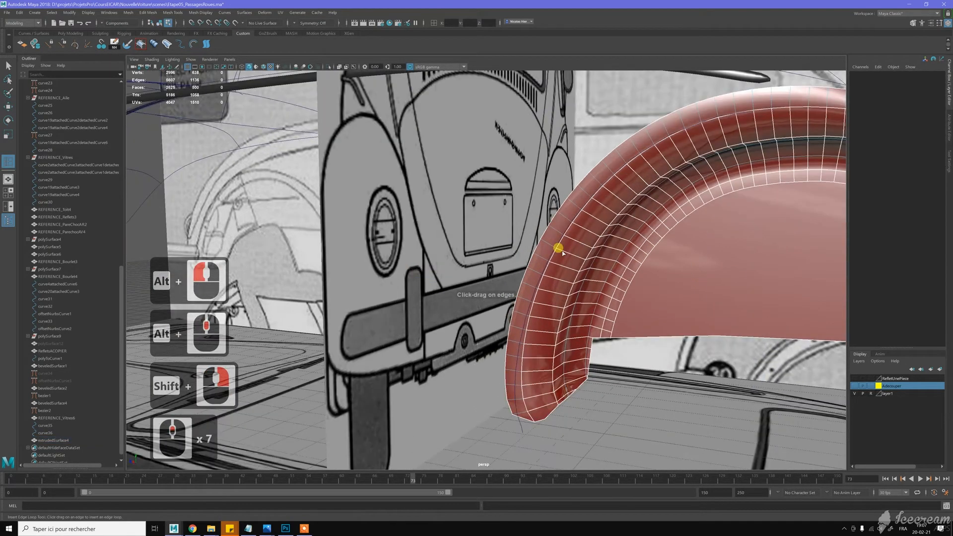
Look through the Beetle reference photos in Photos to check the shape of the wheel arch edges, and return to the model
{"action": "left_click", "coordinate": [268, 530]}
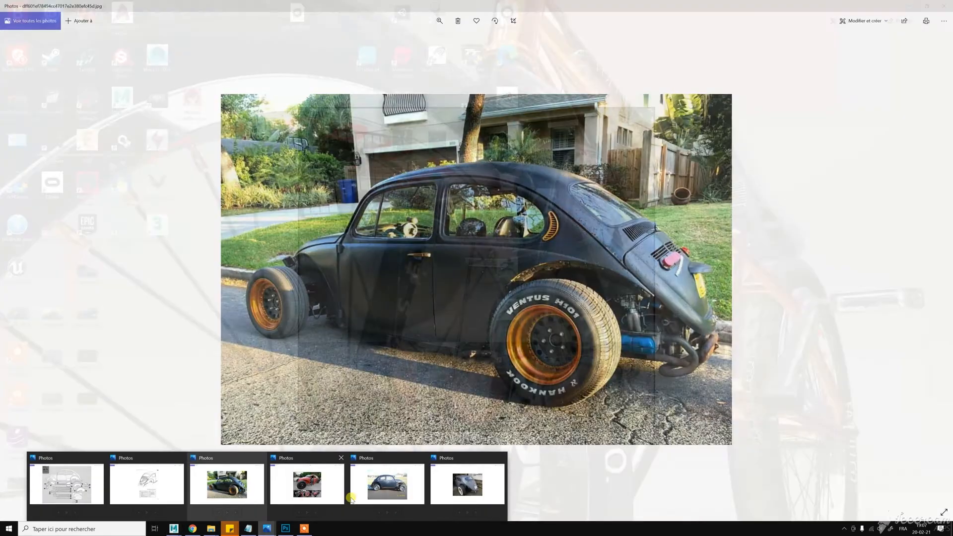
{"action": "mouse_move", "coordinate": [328, 493]}
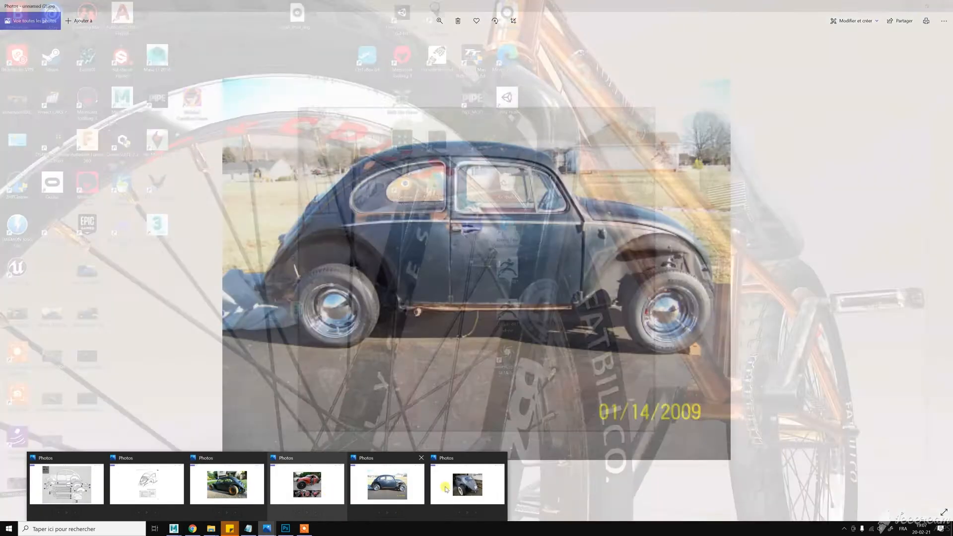
{"action": "mouse_move", "coordinate": [448, 489]}
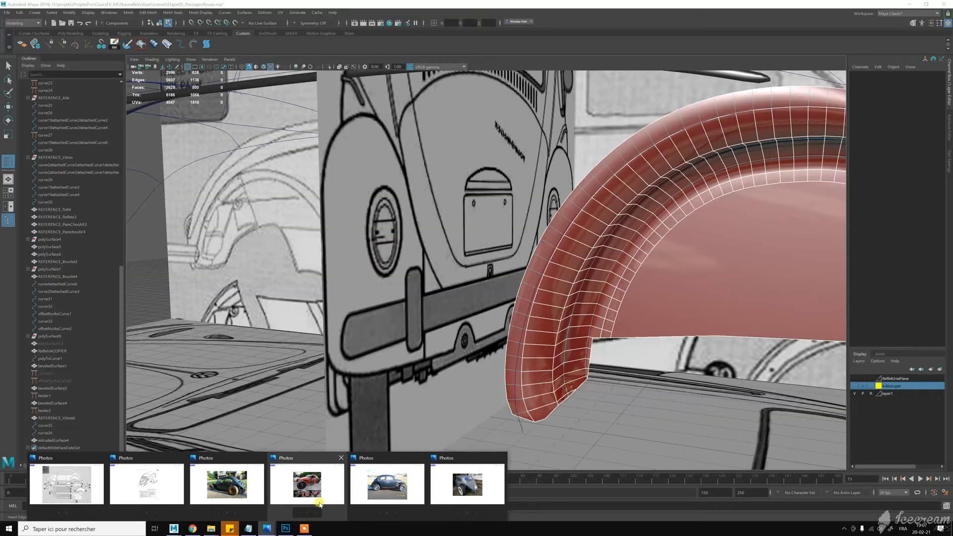
Insert an edge loop beside the arch's outer rim crease, undoing the first placement and placing it again
{"action": "double_click", "coordinate": [549, 243]}
{"action": "left_click", "coordinate": [565, 253]}
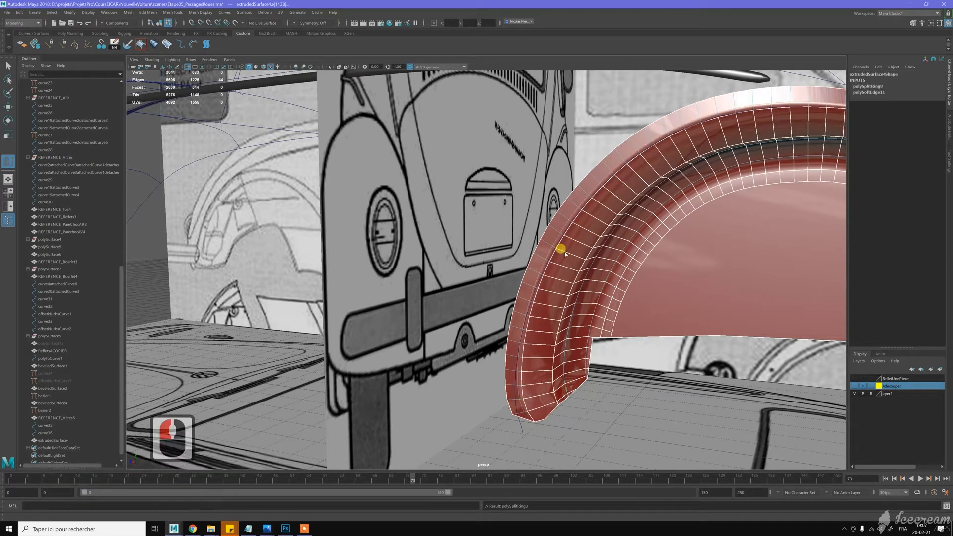
{"action": "middle_click_drag", "start_coordinate": [575, 236], "coordinate": [554, 298], "text": "alt"}
{"action": "right_click_drag", "start_coordinate": [553, 298], "coordinate": [549, 270], "text": "alt"}
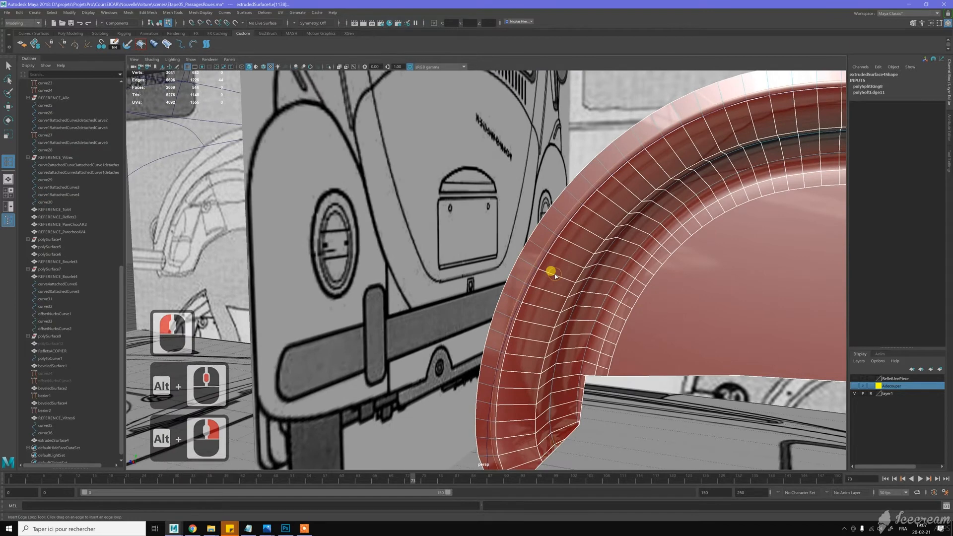
{"action": "key", "text": "z"}
{"action": "left_click_drag", "start_coordinate": [530, 263], "coordinate": [536, 264]}
{"action": "right_click_drag", "start_coordinate": [546, 273], "coordinate": [545, 287], "text": "alt"}
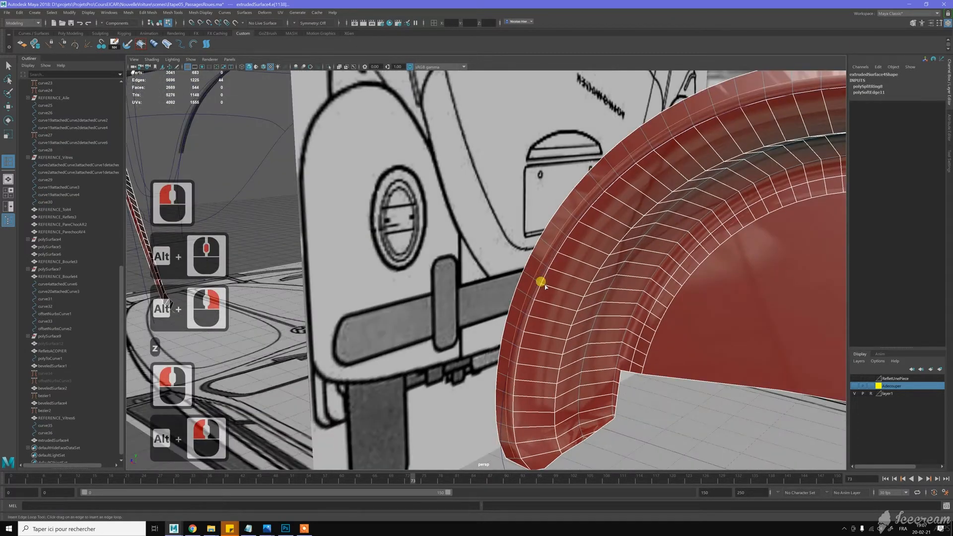
Insert three more support edge loops beside the creases of the arch's outer band and return to object mode
{"action": "left_click_drag", "start_coordinate": [546, 286], "coordinate": [551, 287]}
{"action": "middle_click_drag", "start_coordinate": [579, 258], "coordinate": [557, 261], "text": "alt"}
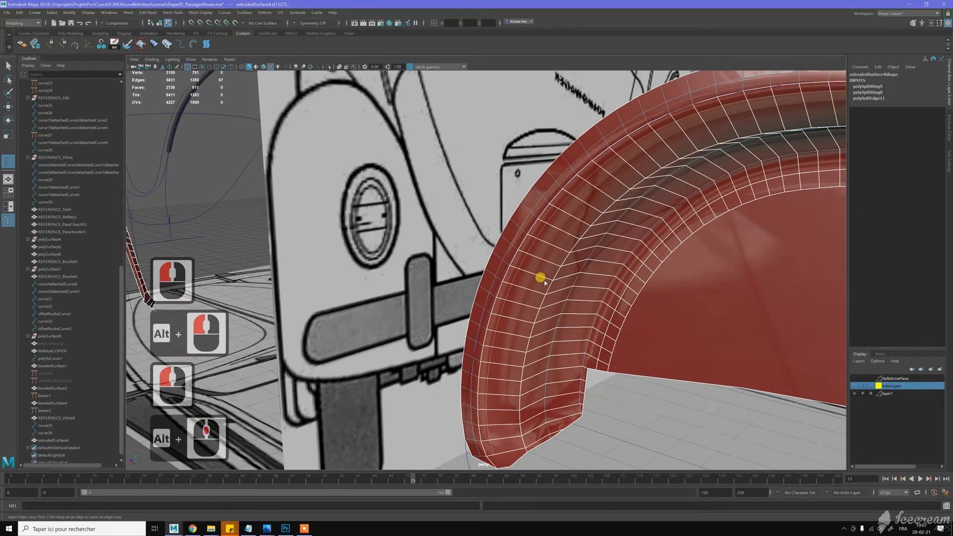
{"action": "left_click_drag", "start_coordinate": [546, 280], "coordinate": [547, 280]}
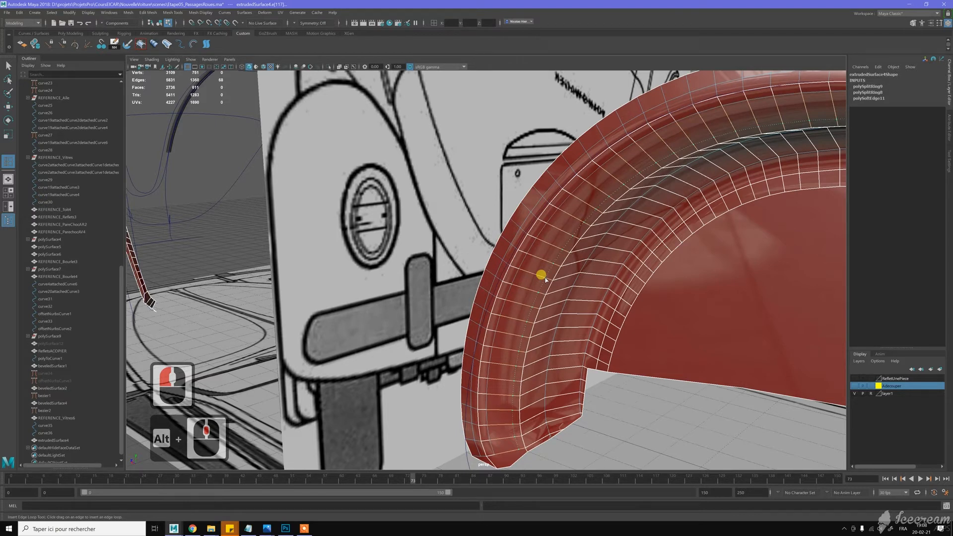
{"action": "left_click_drag", "start_coordinate": [560, 275], "coordinate": [560, 275]}
{"action": "left_click_drag", "start_coordinate": [560, 275], "coordinate": [577, 275], "text": "alt"}
{"action": "left_click", "coordinate": [577, 275]}
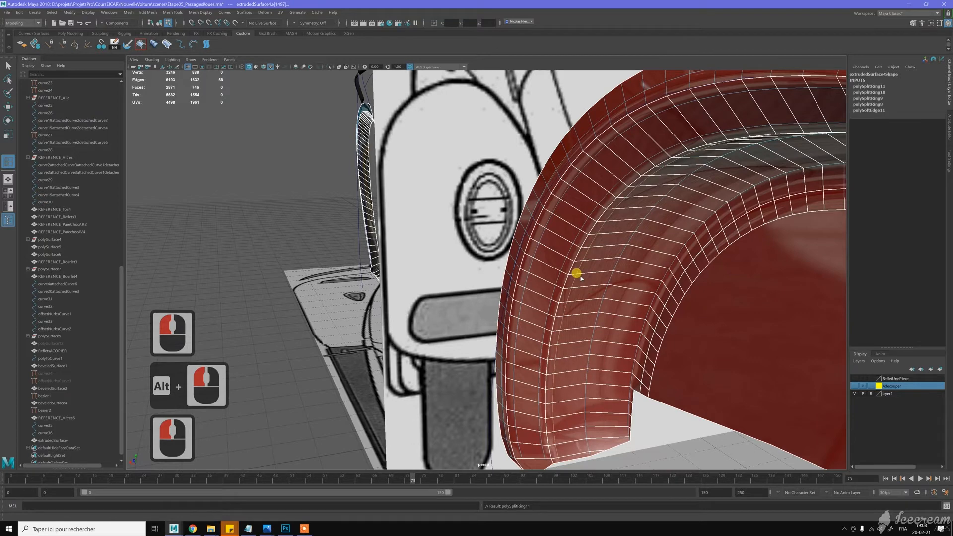
{"action": "scroll", "coordinate": [643, 269], "scroll_direction": "down", "scroll_amount": 6}
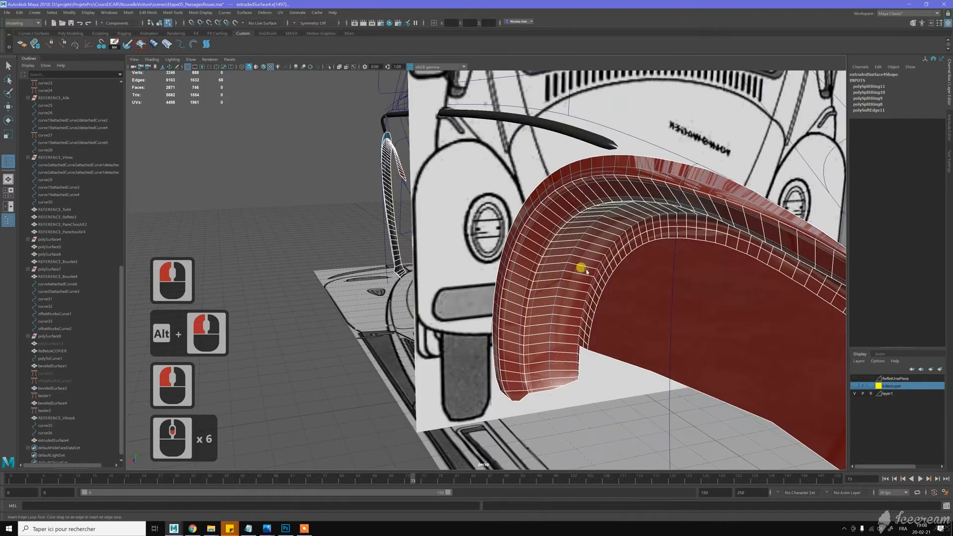
{"action": "key", "text": "w"}
{"action": "right_click_drag", "start_coordinate": [578, 232], "coordinate": [599, 221]}
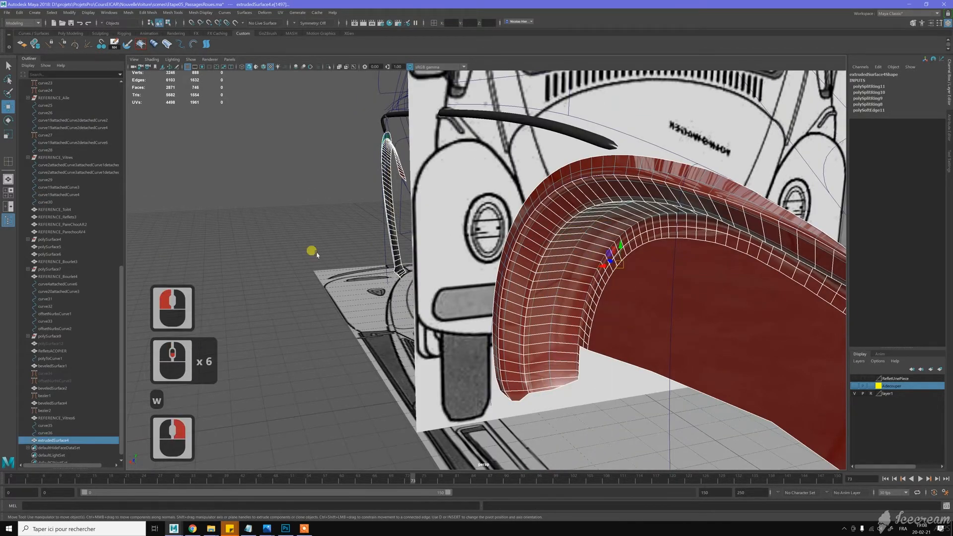
Select the rear wheel arch, isolate it in the viewport and clear the selection
{"action": "left_click", "coordinate": [319, 206]}
{"action": "scroll", "coordinate": [326, 205], "scroll_direction": "down", "scroll_amount": 6}
{"action": "mouse_move", "coordinate": [331, 208]}
{"action": "left_mouse_down", "text": "alt"}
{"action": "mouse_move", "coordinate": [353, 203]}
{"action": "mouse_move", "coordinate": [334, 206]}
{"action": "left_mouse_up", "text": "alt"}
{"action": "left_click", "coordinate": [570, 270]}
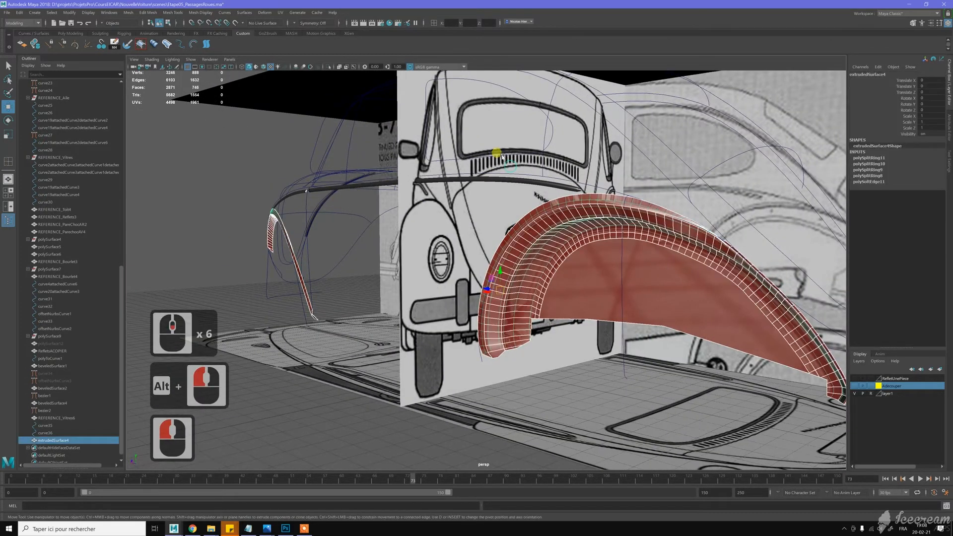
{"action": "left_click", "coordinate": [328, 66]}
{"action": "left_click", "coordinate": [294, 145]}
Insert a new edge loop on each side of the crease along the isolated arch's outer rim
{"action": "left_click_drag", "start_coordinate": [421, 141], "coordinate": [496, 201], "text": "alt"}
{"action": "scroll", "coordinate": [549, 179], "scroll_direction": "up", "scroll_amount": 5}
{"action": "mouse_move", "coordinate": [550, 179]}
{"action": "left_mouse_down", "text": "alt"}
{"action": "mouse_move", "coordinate": [596, 183]}
{"action": "mouse_move", "coordinate": [565, 185]}
{"action": "mouse_move", "coordinate": [545, 170]}
{"action": "mouse_move", "coordinate": [562, 164]}
{"action": "mouse_move", "coordinate": [560, 191]}
{"action": "left_mouse_up", "text": "alt"}
{"action": "scroll", "coordinate": [564, 185], "scroll_direction": "up", "scroll_amount": 3}
{"action": "left_click", "coordinate": [563, 196]}
{"action": "scroll", "coordinate": [563, 195], "scroll_direction": "up", "scroll_amount": 6}
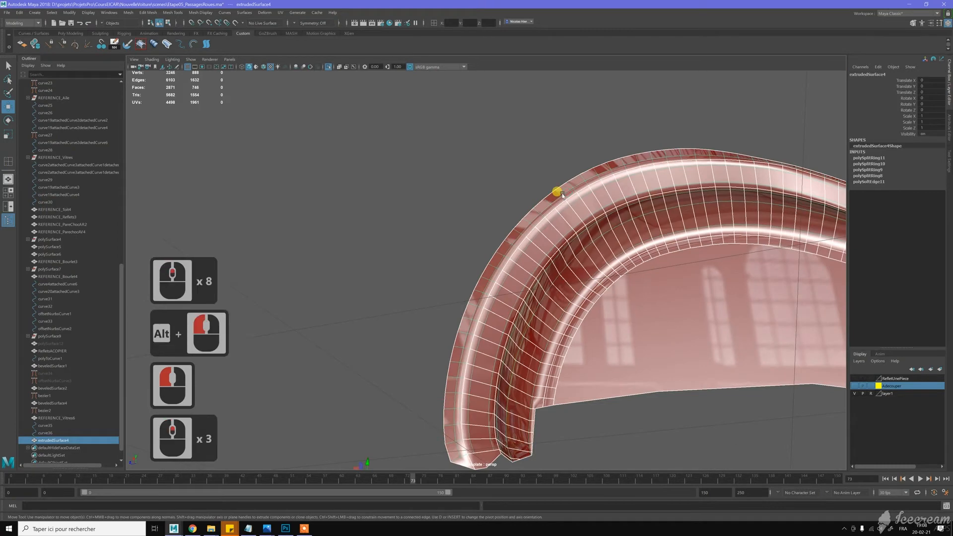
{"action": "key", "text": "w"}
{"action": "right_click", "coordinate": [564, 194]}
{"action": "right_click_drag", "start_coordinate": [592, 184], "coordinate": [534, 208]}
{"action": "right_click_drag", "start_coordinate": [542, 211], "coordinate": [549, 215], "text": "shift"}
{"action": "left_click_drag", "start_coordinate": [554, 224], "coordinate": [530, 231]}
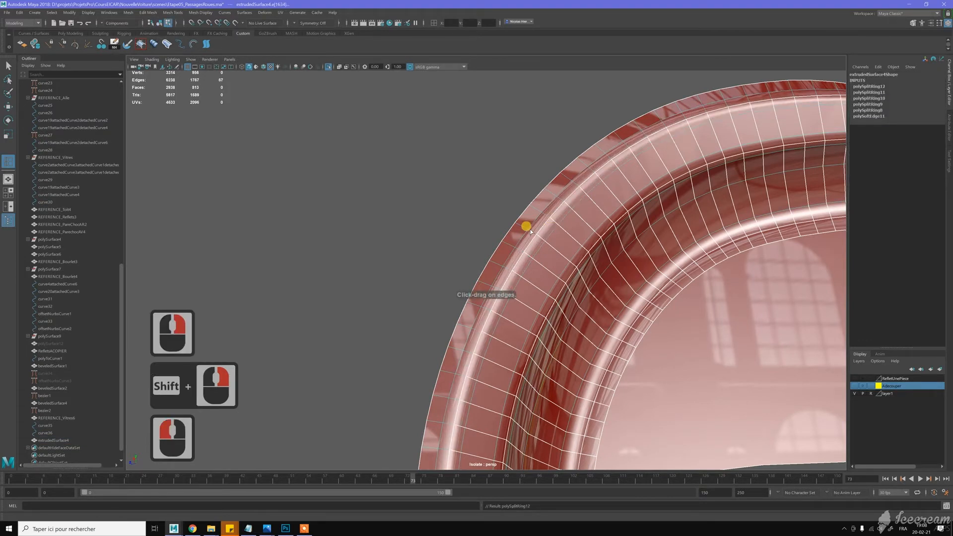
{"action": "left_click", "coordinate": [529, 226]}
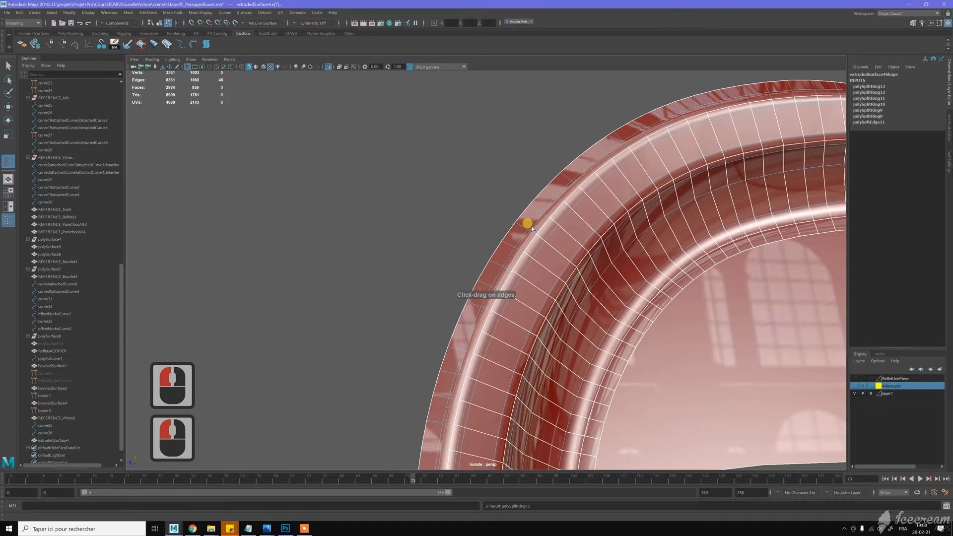
Delete the two earlier support edge loops on either side of the outer rim crease
{"action": "key", "text": "w"}
{"action": "double_click", "coordinate": [531, 222]}
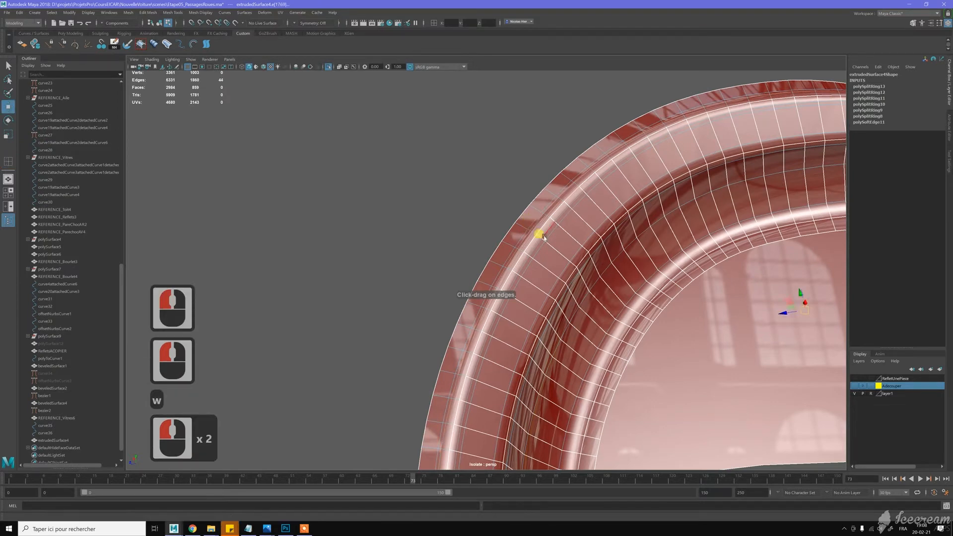
{"action": "double_click", "coordinate": [548, 235], "text": "shift"}
{"action": "key", "text": "ctrl+BackSpace"}
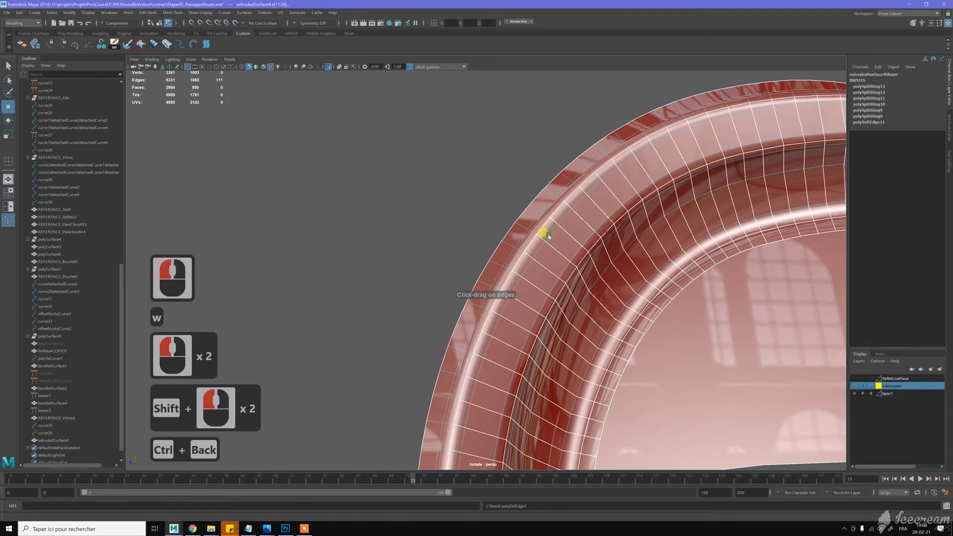
Insert two new edge loops flanking the crease between the arch's outer band and its inner curved wall
{"action": "scroll", "coordinate": [547, 256], "scroll_direction": "down", "scroll_amount": 6}
{"action": "left_click_drag", "start_coordinate": [548, 256], "coordinate": [552, 249], "text": "alt"}
{"action": "right_click_drag", "start_coordinate": [552, 248], "coordinate": [605, 295], "text": "alt"}
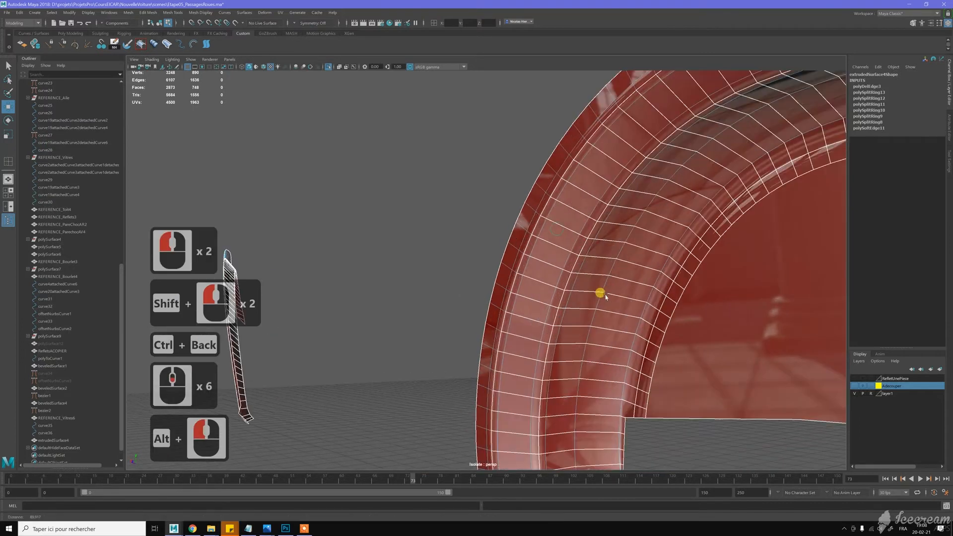
{"action": "left_click_drag", "start_coordinate": [610, 302], "coordinate": [588, 296], "text": "alt"}
{"action": "key", "text": "w"}
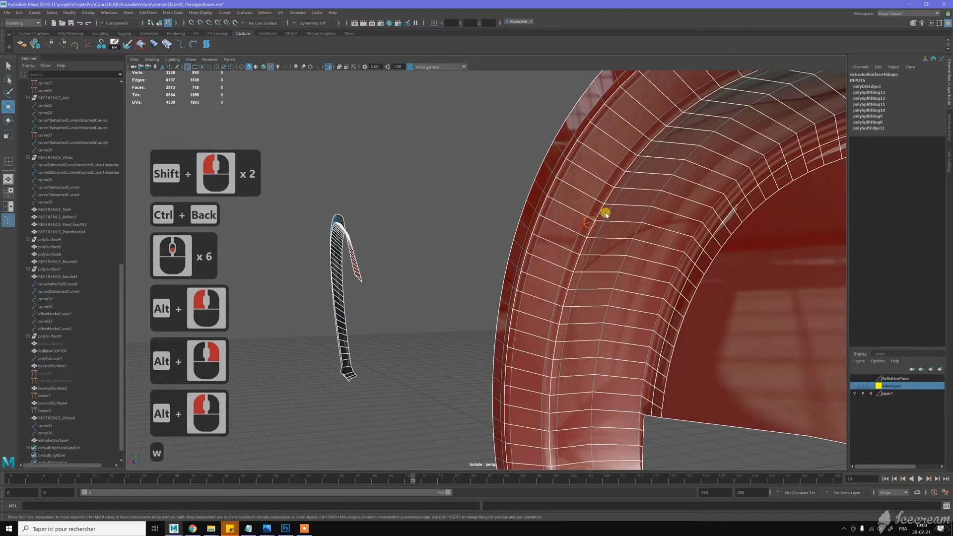
{"action": "right_click_drag", "start_coordinate": [590, 222], "coordinate": [564, 241]}
{"action": "right_click", "coordinate": [601, 229], "text": "shift"}
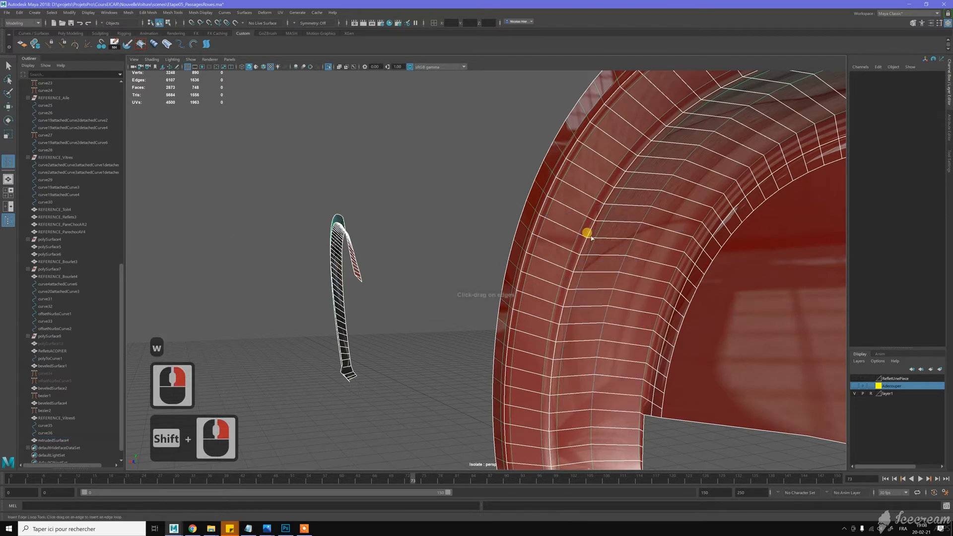
{"action": "left_click_drag", "start_coordinate": [592, 239], "coordinate": [581, 236]}
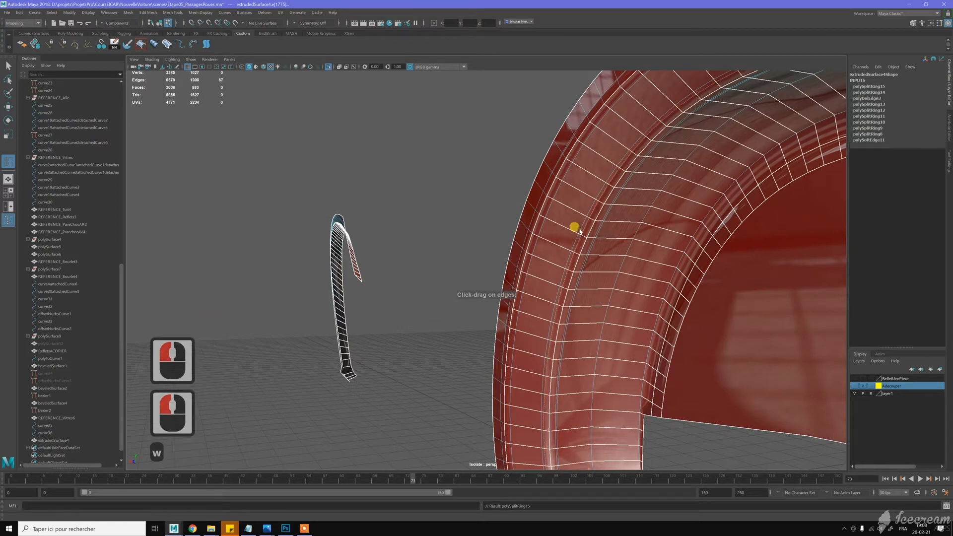
Delete the two earlier support edge loops beside the outer band's inner crease
{"action": "key", "text": "w"}
{"action": "double_click", "coordinate": [591, 229]}
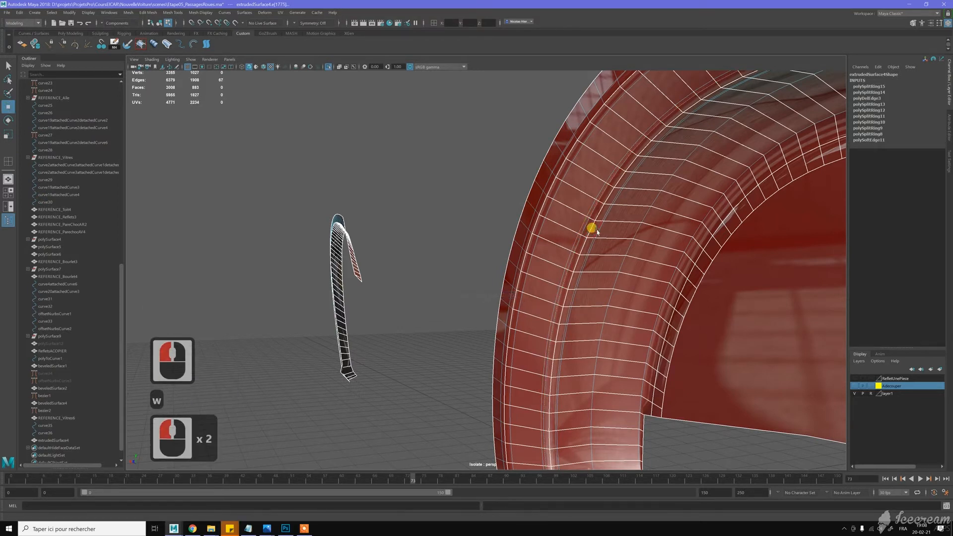
{"action": "double_click", "coordinate": [597, 229], "text": "shift"}
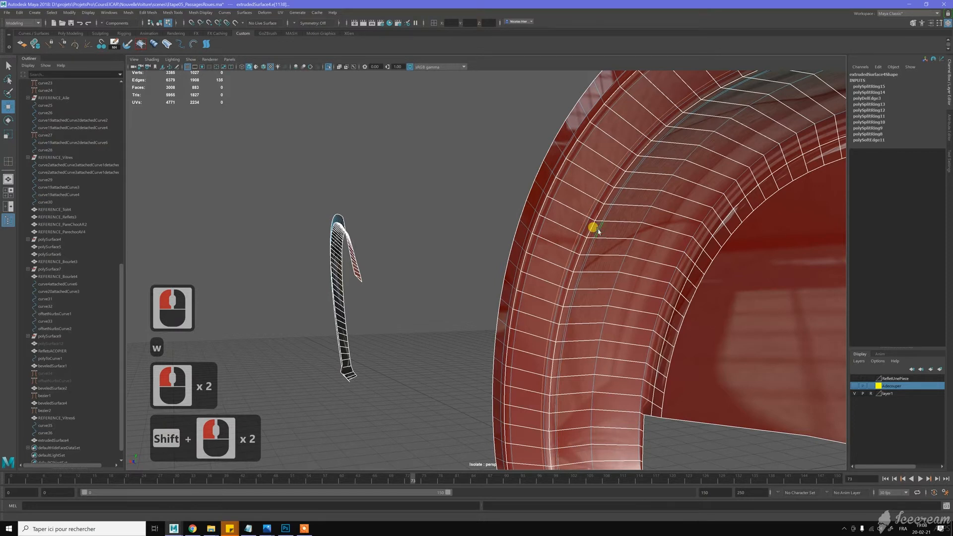
{"action": "key", "text": "ctrl+BackSpace"}
{"action": "key", "text": "w"}
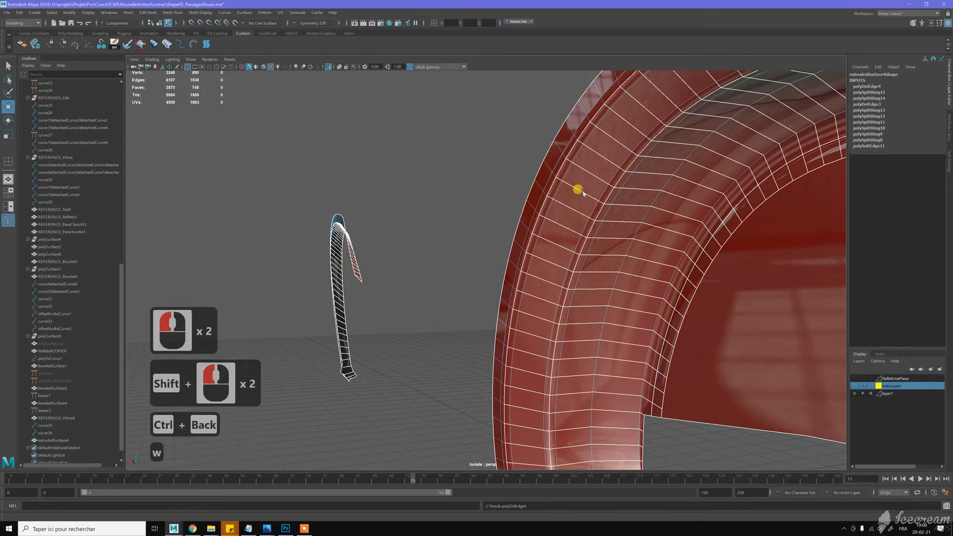
Return to object mode and examine the wheel arch's surface and creases without selection, using default grey shading
{"action": "right_click_drag", "start_coordinate": [585, 192], "coordinate": [612, 180]}
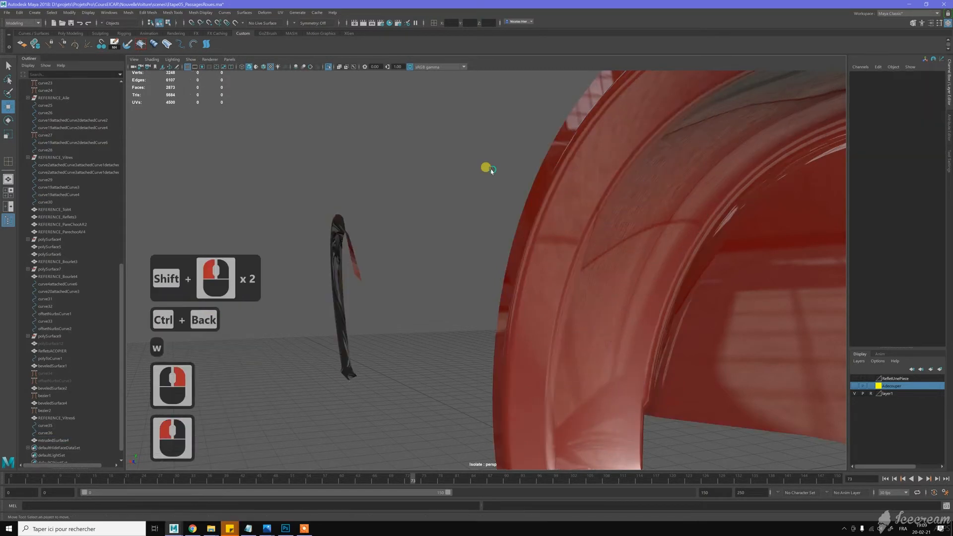
{"action": "left_click", "coordinate": [487, 171]}
{"action": "scroll", "coordinate": [491, 189], "scroll_direction": "down", "scroll_amount": 6}
{"action": "left_click_drag", "start_coordinate": [502, 193], "coordinate": [666, 202], "text": "alt"}
{"action": "left_click", "coordinate": [719, 162]}
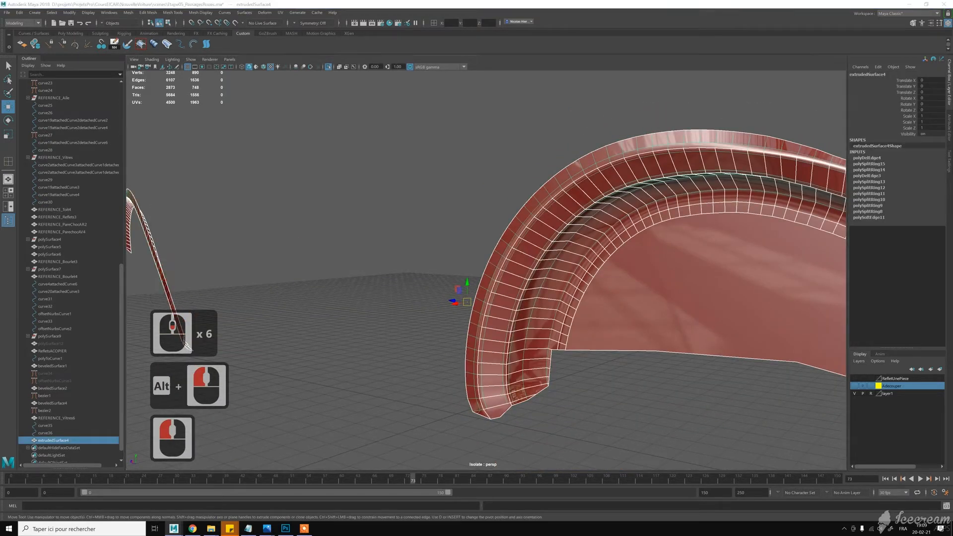
{"action": "left_click", "coordinate": [537, 149]}
{"action": "left_click", "coordinate": [569, 140]}
{"action": "left_click_drag", "start_coordinate": [530, 162], "coordinate": [511, 184], "text": "alt"}
{"action": "middle_click_drag", "start_coordinate": [591, 211], "coordinate": [516, 186], "text": "alt"}
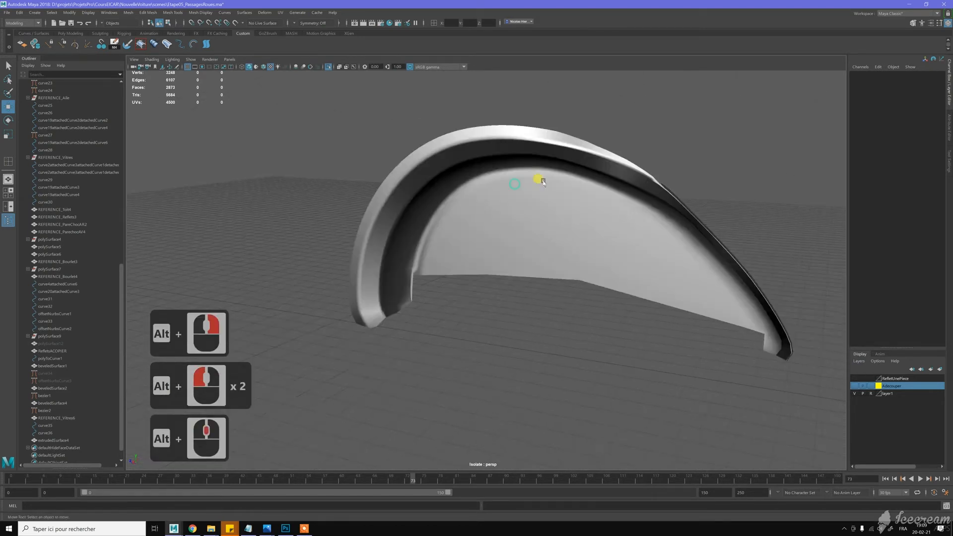
Examine the wheel arch's wireframe and shading around its inner curved wall and lower end
{"action": "left_click_drag", "start_coordinate": [543, 181], "coordinate": [556, 176], "text": "alt"}
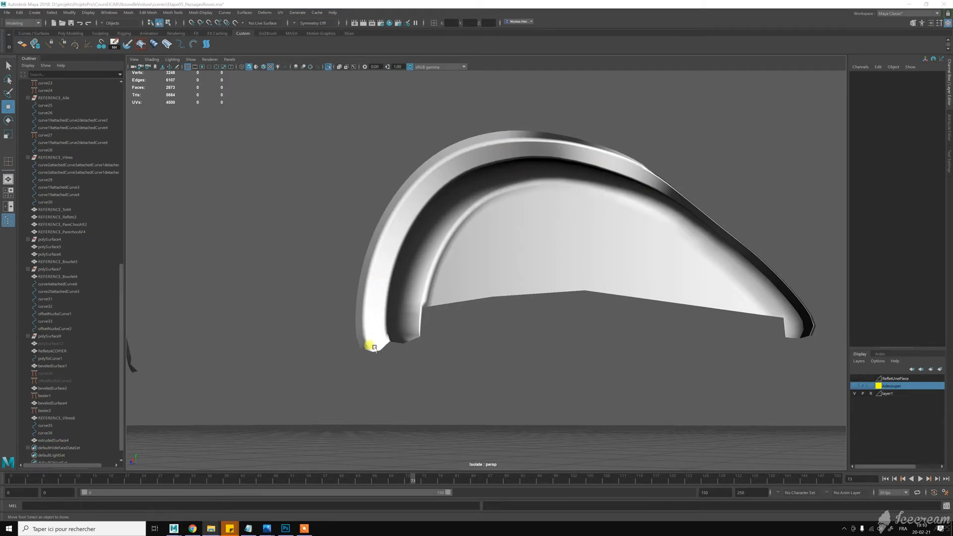
{"action": "left_click_drag", "start_coordinate": [507, 238], "coordinate": [458, 202], "text": "alt"}
{"action": "left_click", "coordinate": [458, 210]}
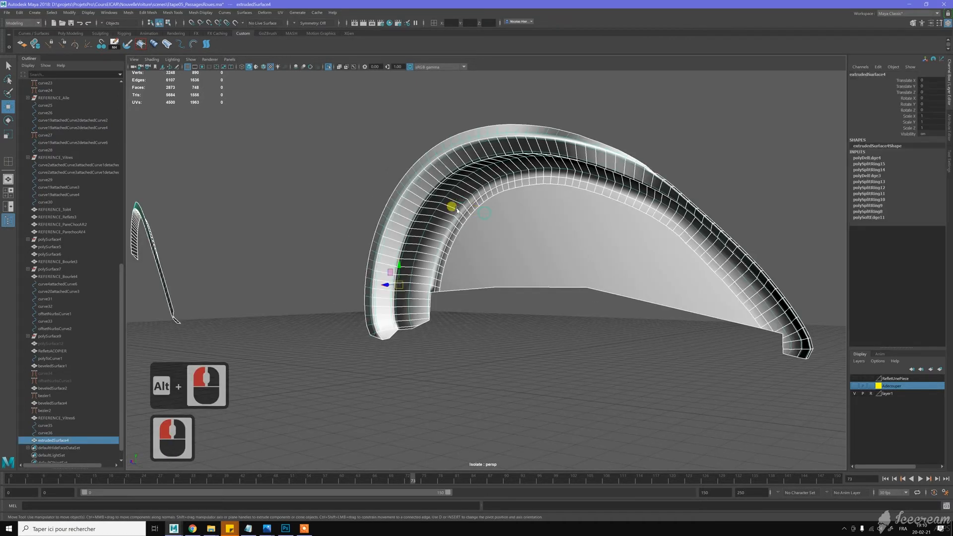
{"action": "scroll", "coordinate": [480, 221], "scroll_direction": "up", "scroll_amount": 7}
{"action": "left_click_drag", "start_coordinate": [476, 217], "coordinate": [485, 234], "text": "alt"}
{"action": "right_click_drag", "start_coordinate": [486, 234], "coordinate": [473, 230], "text": "alt"}
{"action": "left_click_drag", "start_coordinate": [473, 230], "coordinate": [462, 197], "text": "alt"}
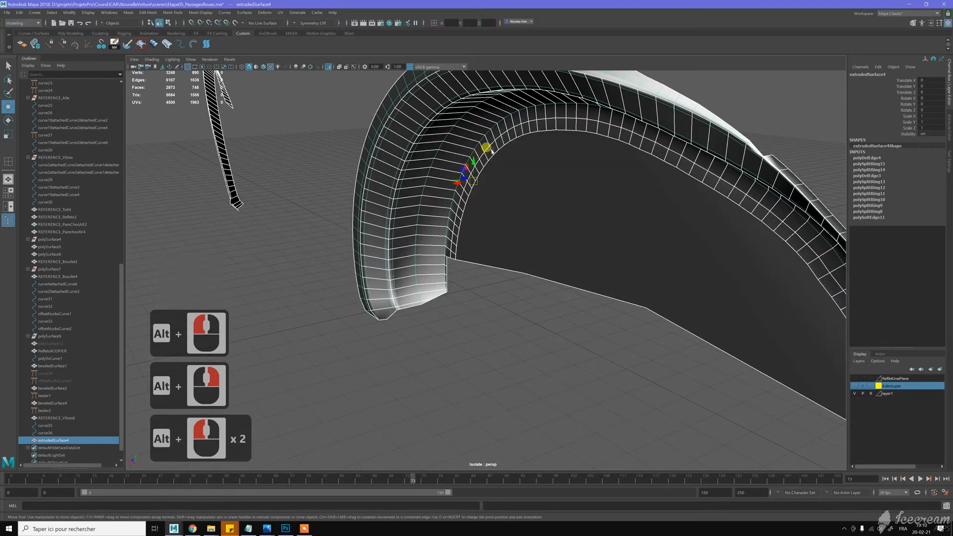
{"action": "left_click_drag", "start_coordinate": [506, 162], "coordinate": [511, 183], "text": "alt"}
{"action": "middle_click_drag", "start_coordinate": [511, 184], "coordinate": [514, 186], "text": "alt"}
{"action": "left_click_drag", "start_coordinate": [510, 191], "coordinate": [517, 156], "text": "alt"}
{"action": "left_click_drag", "start_coordinate": [489, 238], "coordinate": [480, 251], "text": "alt"}
{"action": "middle_click_drag", "start_coordinate": [479, 251], "coordinate": [470, 267], "text": "alt"}
{"action": "left_click_drag", "start_coordinate": [470, 267], "coordinate": [460, 270], "text": "alt"}
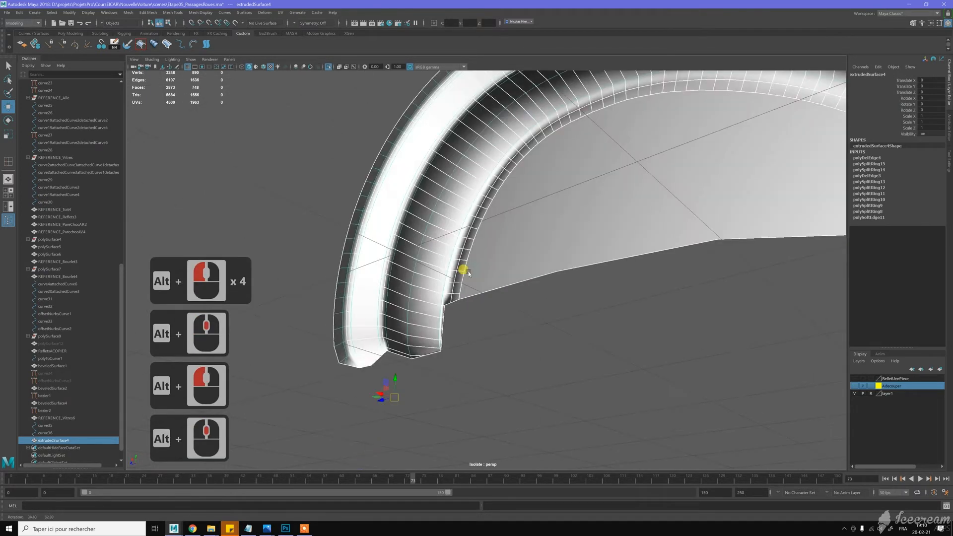
Insert an edge loop on the inner curved wall beside the crease with the flat side panel
{"action": "key", "text": "w"}
{"action": "right_click", "coordinate": [447, 232]}
{"action": "left_click", "coordinate": [450, 229]}
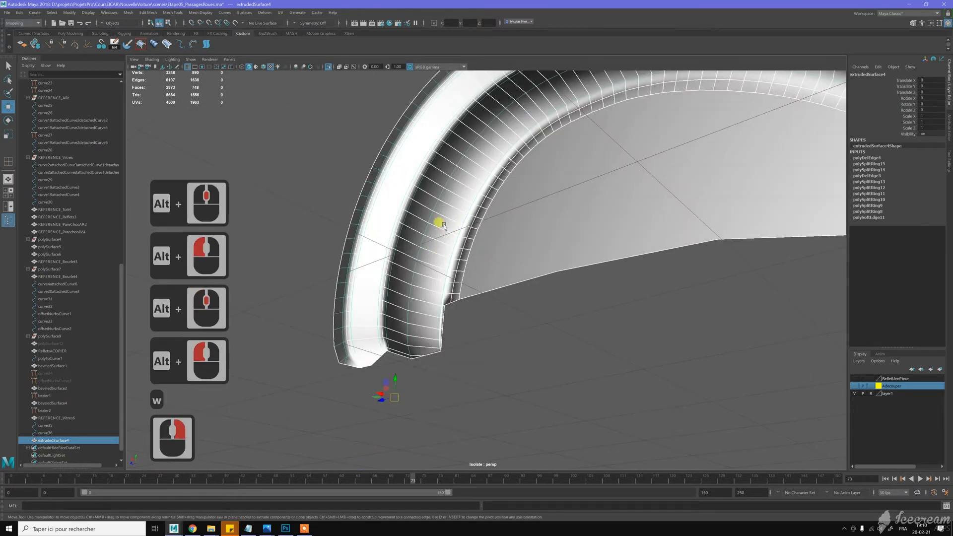
{"action": "right_click_drag", "start_coordinate": [453, 228], "coordinate": [412, 237], "text": "shift"}
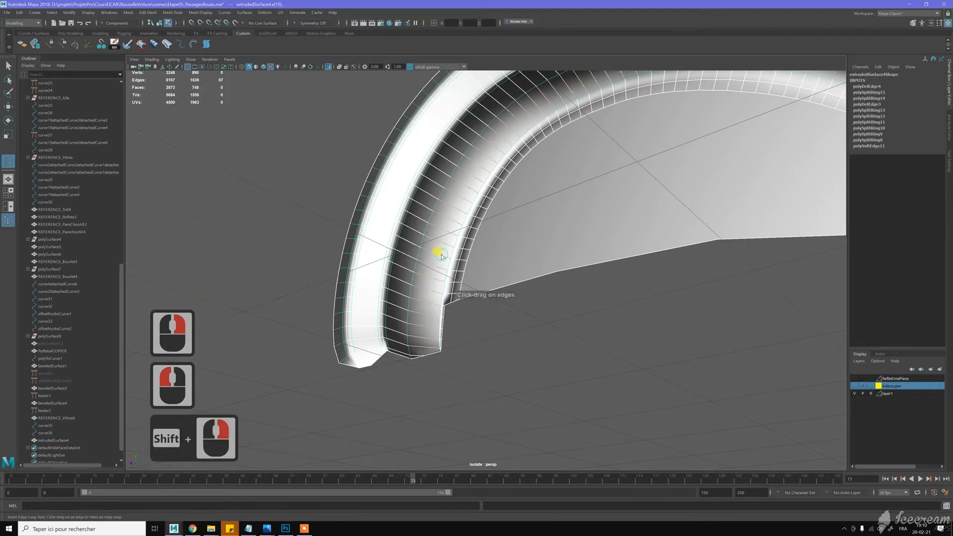
{"action": "left_click", "coordinate": [444, 257]}
Delete the neighbouring older edge loop beside the crease between the curved wall and the side panel
{"action": "key", "text": "w"}
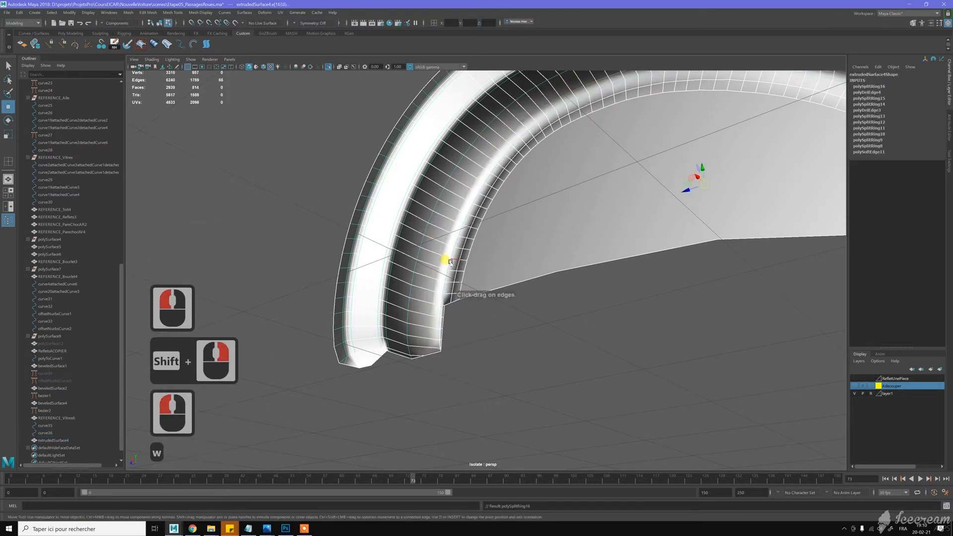
{"action": "double_click", "coordinate": [448, 262]}
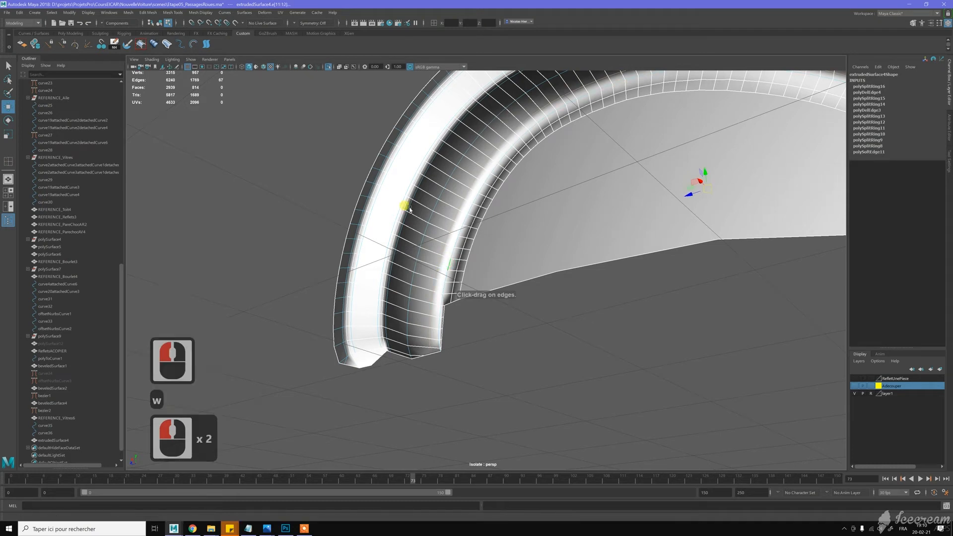
{"action": "key", "text": "ctrl+BackSpace"}
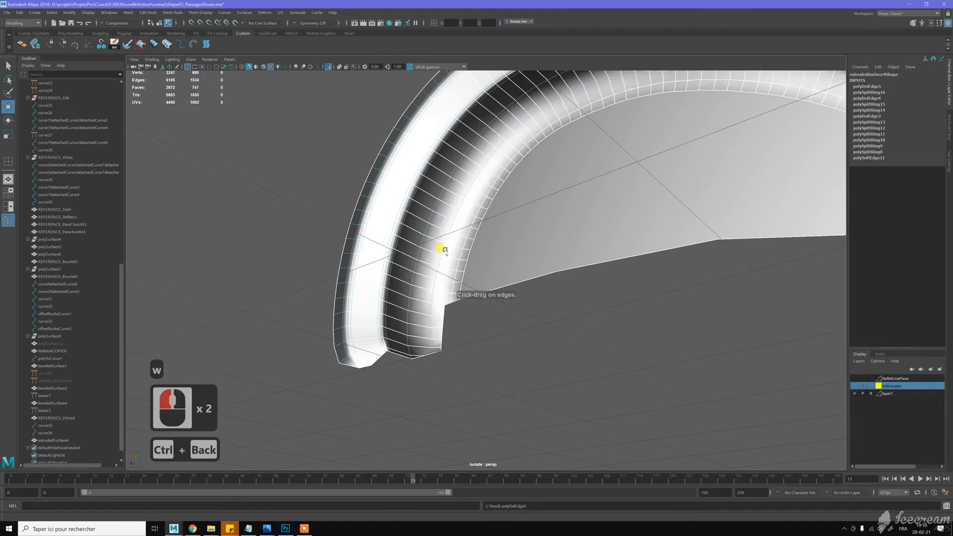
Return to object mode and examine the softened transition between the arch's curved wall and side panel
{"action": "left_click_drag", "start_coordinate": [519, 272], "coordinate": [507, 188], "text": "alt"}
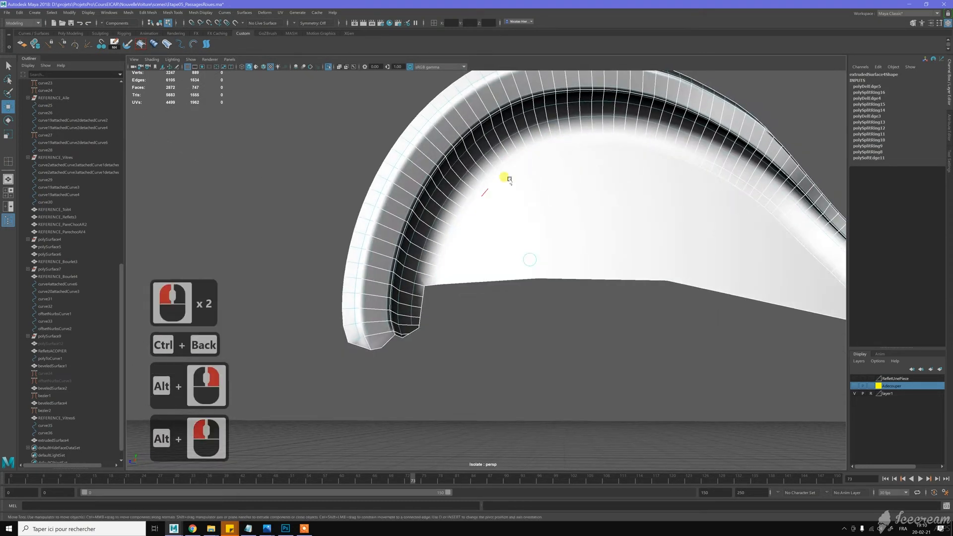
{"action": "key", "text": "w"}
{"action": "right_click", "coordinate": [509, 158]}
{"action": "right_click_drag", "start_coordinate": [510, 159], "coordinate": [546, 146]}
{"action": "left_click", "coordinate": [575, 314]}
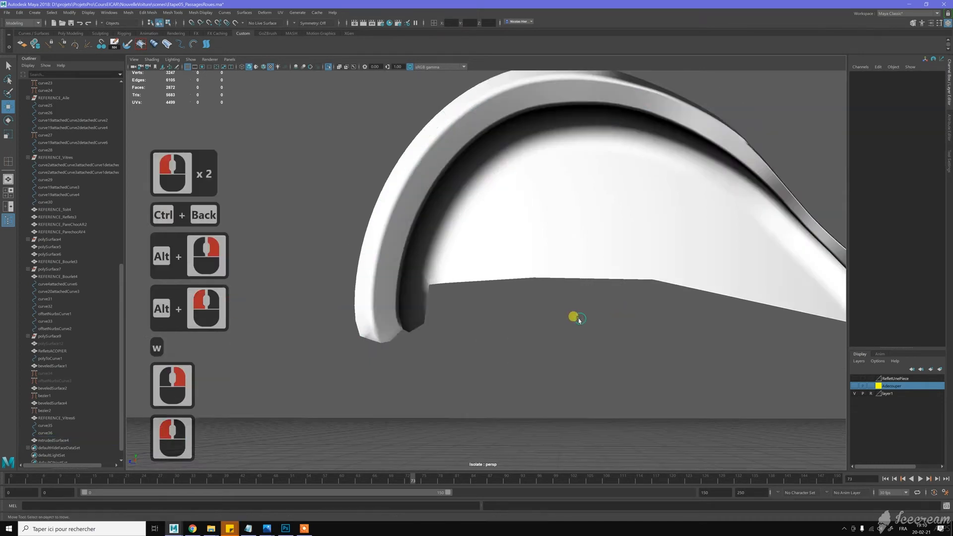
{"action": "scroll", "coordinate": [573, 318], "scroll_direction": "down", "scroll_amount": 3}
{"action": "left_click_drag", "start_coordinate": [568, 328], "coordinate": [500, 198], "text": "alt"}
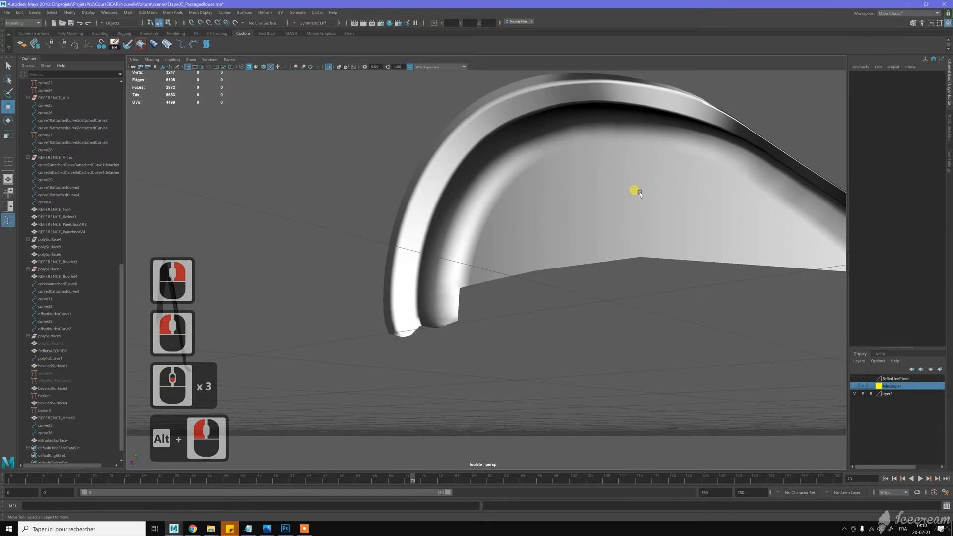
{"action": "left_click_drag", "start_coordinate": [564, 188], "coordinate": [530, 210], "text": "alt"}
{"action": "middle_click_drag", "start_coordinate": [530, 210], "coordinate": [625, 255], "text": "alt"}
{"action": "right_click_drag", "start_coordinate": [625, 255], "coordinate": [618, 219], "text": "alt"}
{"action": "left_click", "coordinate": [623, 201], "text": "alt"}
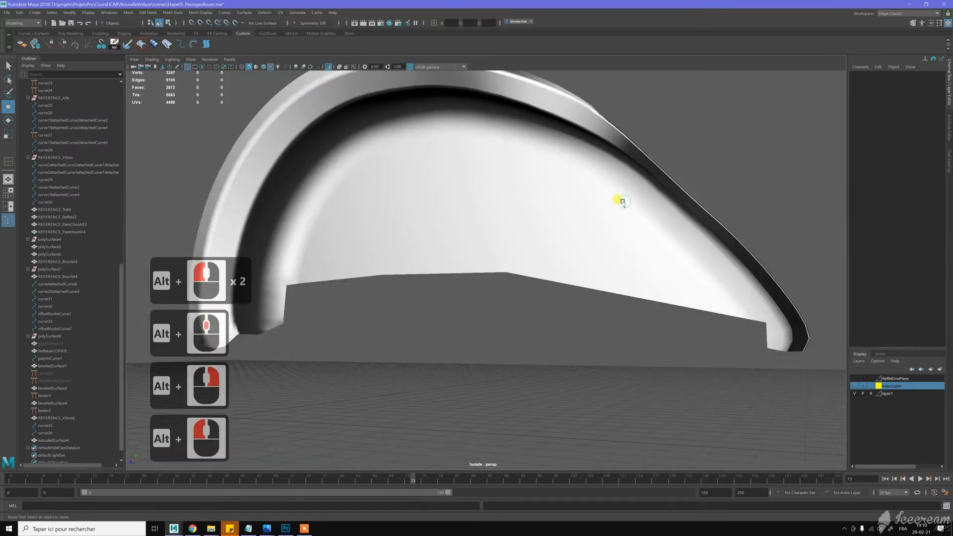
{"action": "left_click", "coordinate": [601, 218]}
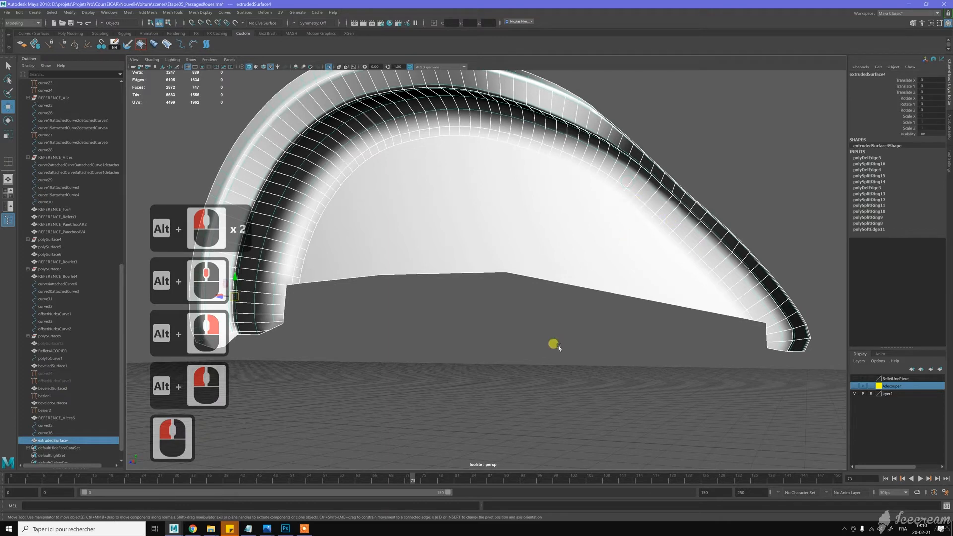
{"action": "left_click", "coordinate": [559, 348]}
Try to target-weld the corner vertices at the arch's lower end onto the adjacent vertex of the side panel's bottom border
{"action": "left_click_drag", "start_coordinate": [551, 302], "coordinate": [528, 251], "text": "alt"}
{"action": "scroll", "coordinate": [489, 259], "scroll_direction": "up", "scroll_amount": 3, "text": "alt"}
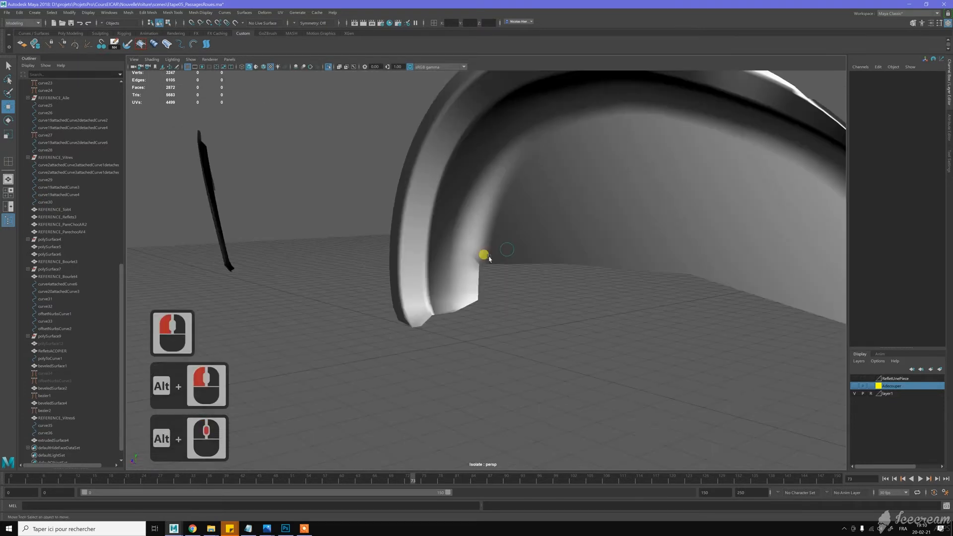
{"action": "right_click_drag", "start_coordinate": [489, 259], "coordinate": [522, 241], "text": "alt"}
{"action": "middle_click_drag", "start_coordinate": [522, 240], "coordinate": [645, 344], "text": "alt"}
{"action": "right_click_drag", "start_coordinate": [645, 344], "coordinate": [550, 206], "text": "alt"}
{"action": "left_click", "coordinate": [573, 192]}
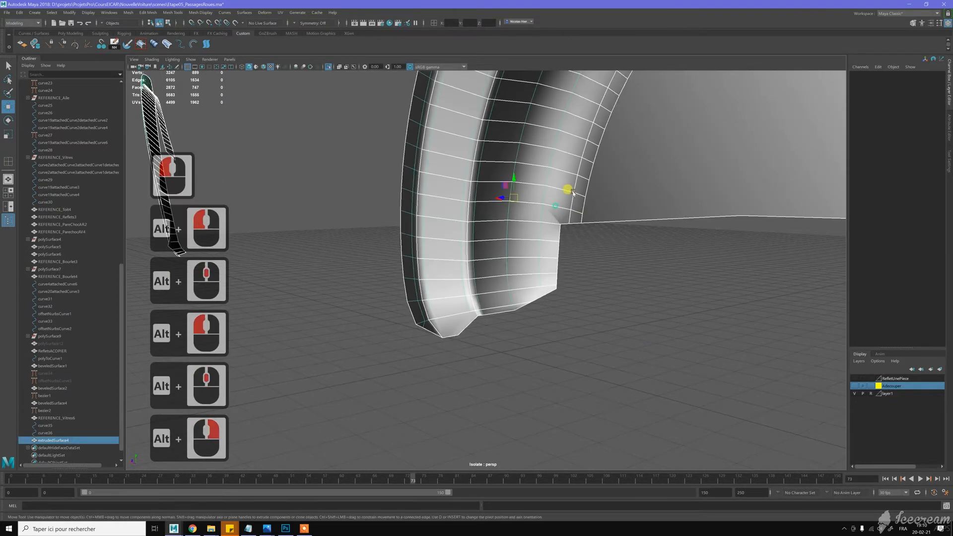
{"action": "scroll", "coordinate": [541, 215], "scroll_direction": "up", "scroll_amount": 6}
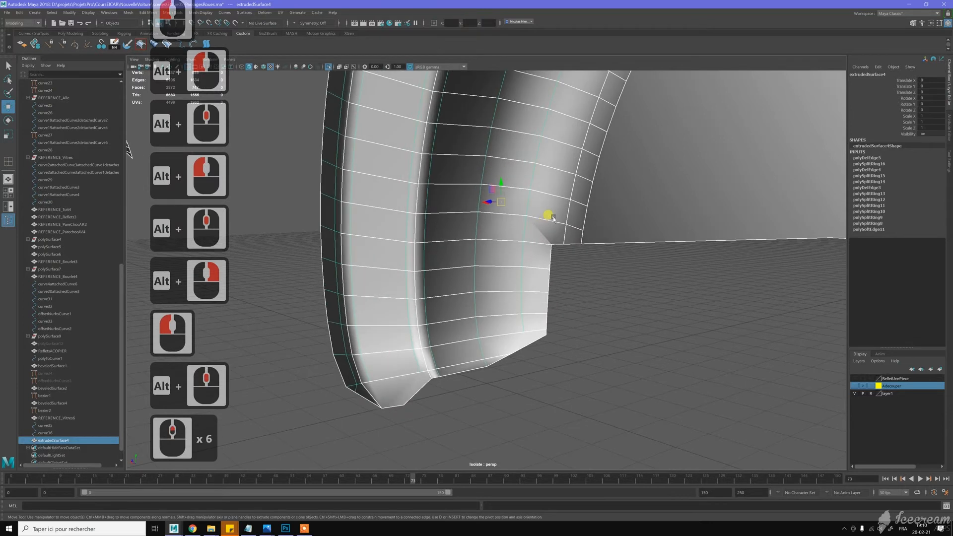
{"action": "left_click_drag", "start_coordinate": [554, 218], "coordinate": [470, 241], "text": "alt"}
{"action": "mouse_move", "coordinate": [476, 232]}
{"action": "right_mouse_down"}
{"action": "mouse_move", "coordinate": [498, 232]}
{"action": "mouse_move", "coordinate": [484, 224]}
{"action": "right_mouse_up"}
{"action": "right_click_drag", "start_coordinate": [496, 260], "coordinate": [480, 244], "text": "shift"}
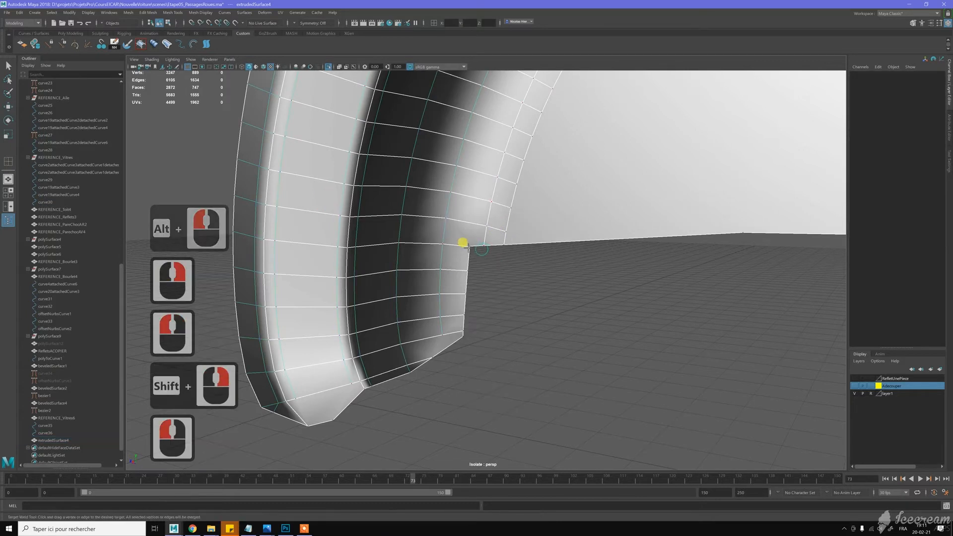
{"action": "left_click_drag", "start_coordinate": [476, 241], "coordinate": [546, 246]}
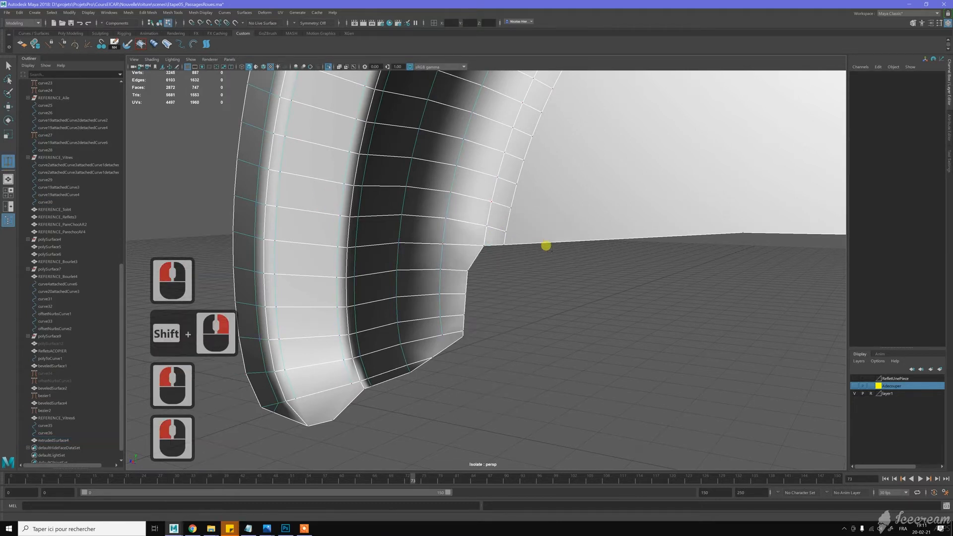
Inspect the welded corner at the arch's lower end and undo the weld
{"action": "key", "text": "w"}
{"action": "left_click_drag", "start_coordinate": [571, 296], "coordinate": [509, 240], "text": "alt"}
{"action": "mouse_move", "coordinate": [510, 239]}
{"action": "right_mouse_down", "text": "alt"}
{"action": "mouse_move", "coordinate": [500, 249]}
{"action": "mouse_move", "coordinate": [497, 235]}
{"action": "right_mouse_up", "text": "alt"}
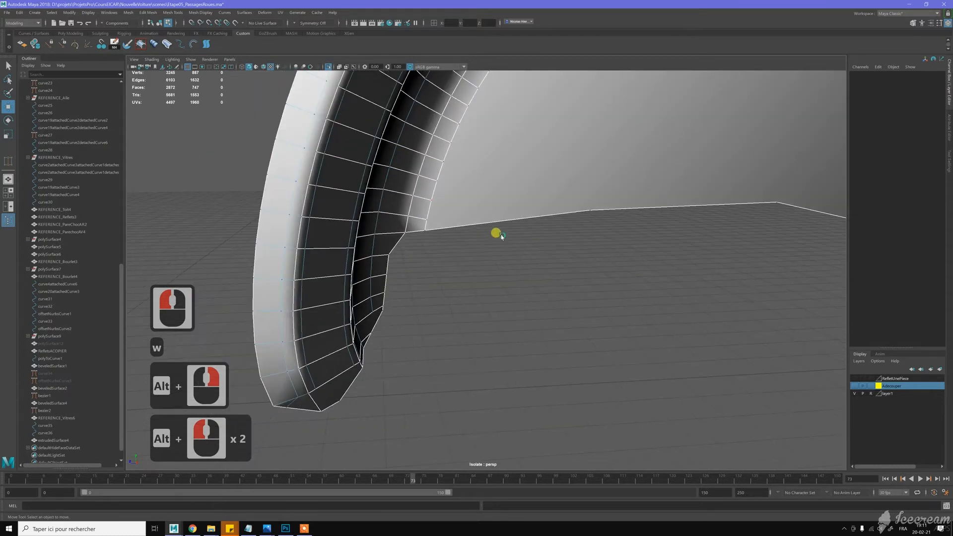
{"action": "middle_click_drag", "start_coordinate": [496, 234], "coordinate": [486, 228], "text": "alt"}
{"action": "left_click_drag", "start_coordinate": [486, 228], "coordinate": [485, 232], "text": "alt"}
{"action": "key", "text": "z"}
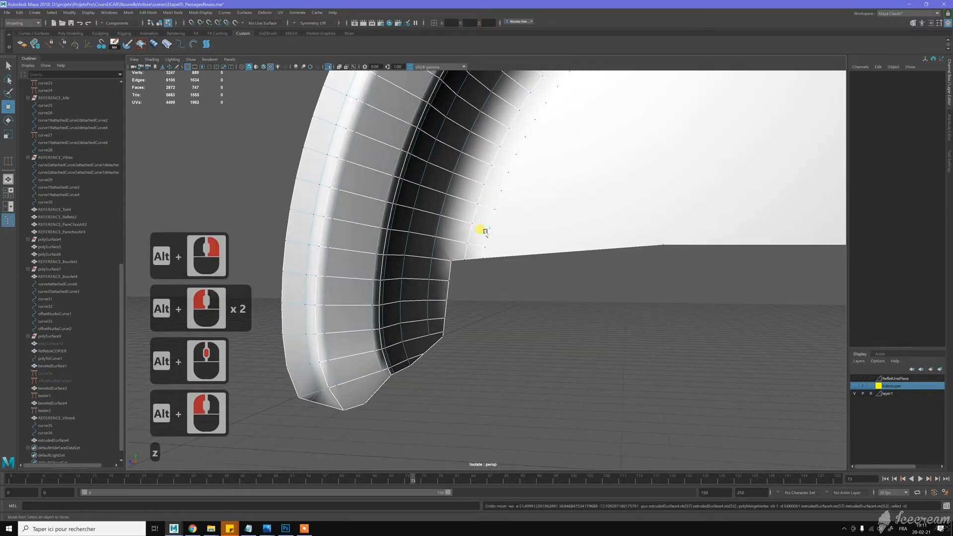
Collapse the short border edge at the corner where the curved wall meets the side panel
{"action": "right_click", "coordinate": [451, 254]}
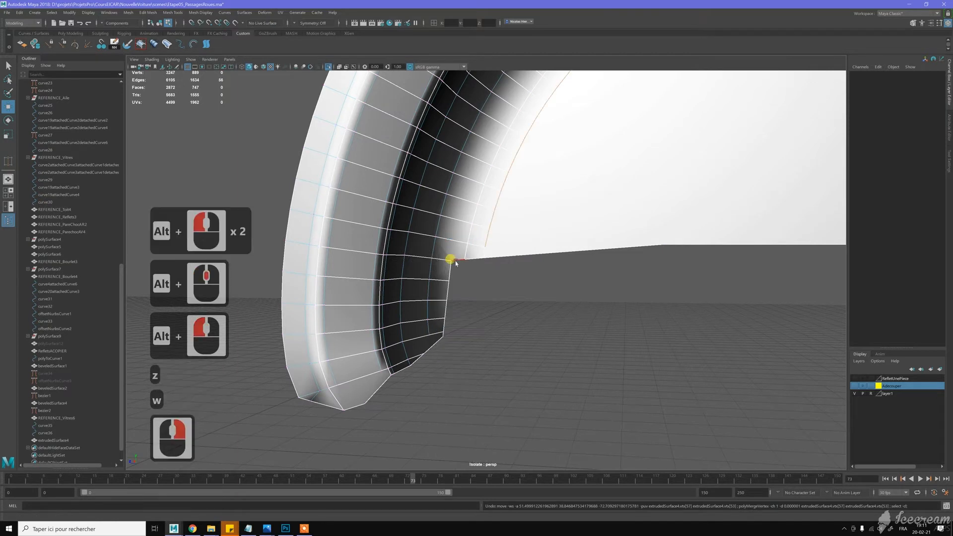
{"action": "key", "text": "w"}
{"action": "left_click", "coordinate": [456, 262]}
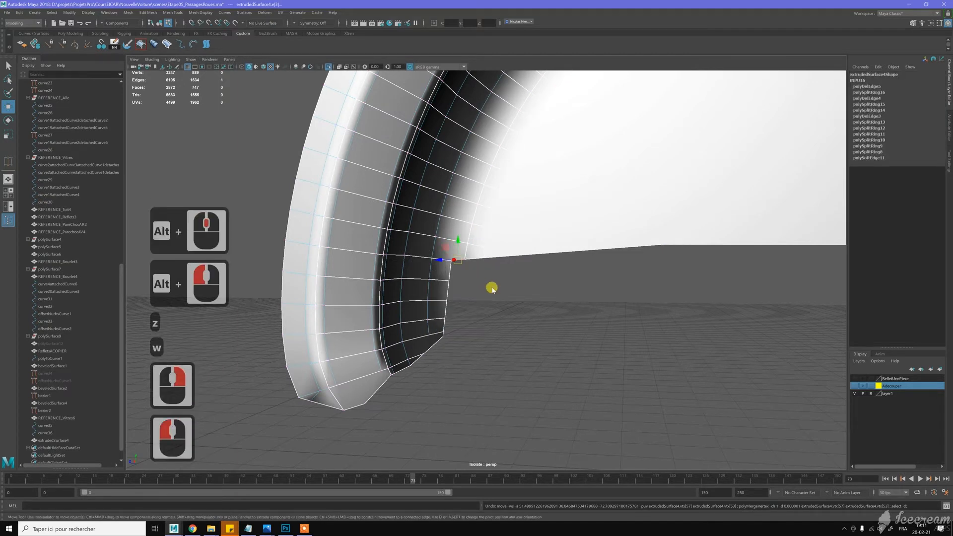
{"action": "right_click", "coordinate": [491, 288]}
{"action": "left_click", "coordinate": [493, 265]}
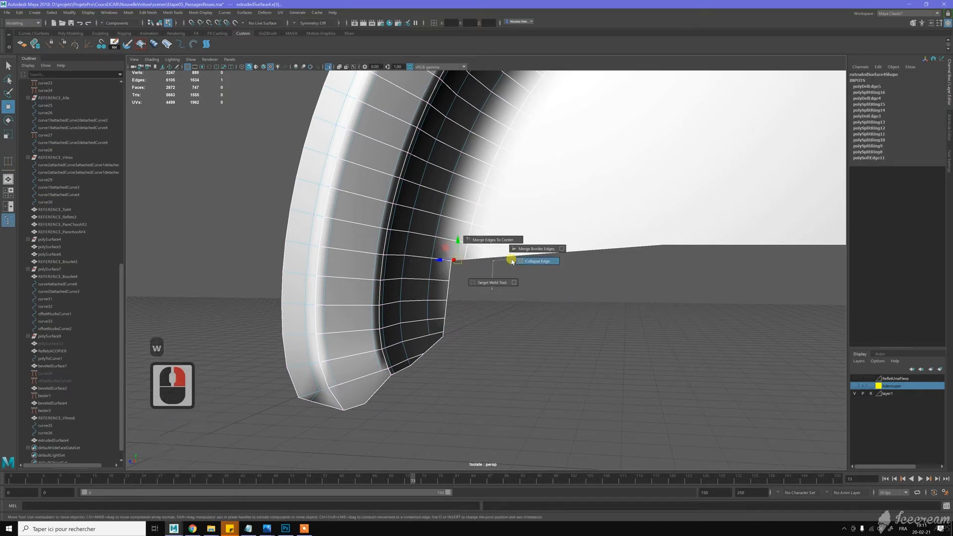
{"action": "right_click", "coordinate": [512, 262], "text": "shift"}
Collapse the next short edge at the same corner and return to object mode
{"action": "scroll", "coordinate": [441, 256], "scroll_direction": "up", "scroll_amount": 4}
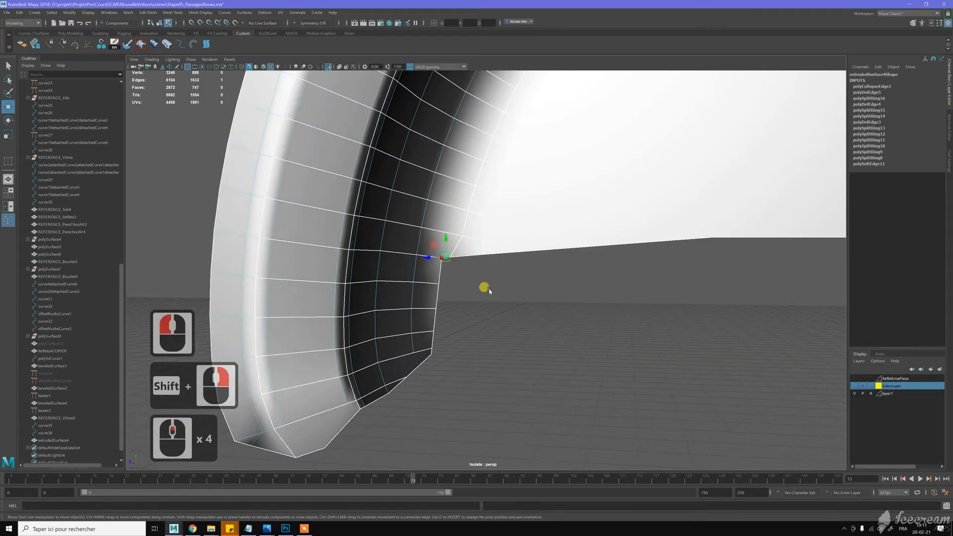
{"action": "left_click", "coordinate": [491, 292]}
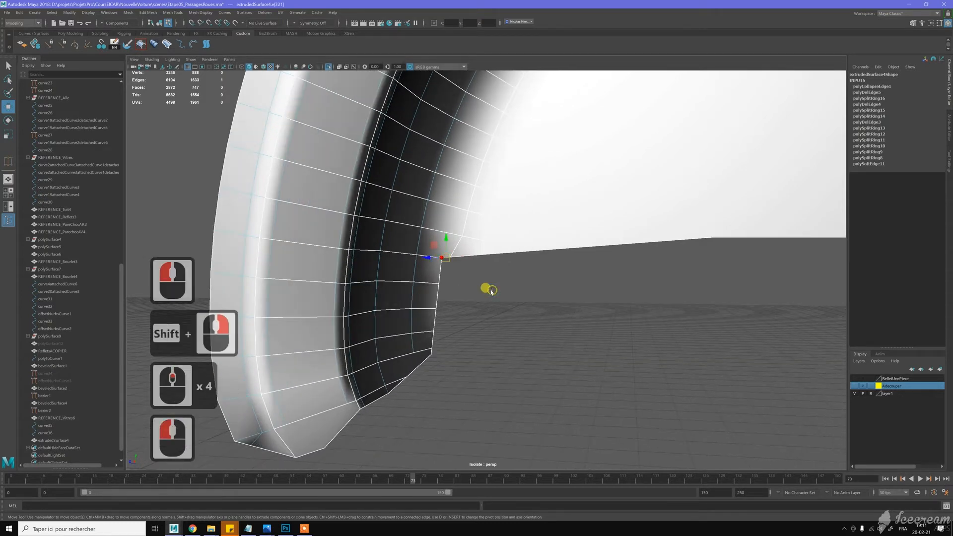
{"action": "right_click_drag", "start_coordinate": [494, 272], "coordinate": [518, 272], "text": "shift"}
{"action": "key", "text": "w"}
{"action": "right_click_drag", "start_coordinate": [469, 224], "coordinate": [495, 208]}
{"action": "left_click", "coordinate": [528, 280]}
Align the move pivot of the vertex just above the collapsed corner to its adjoining edge and slide the vertex along it
{"action": "scroll", "coordinate": [531, 292], "scroll_direction": "up", "scroll_amount": 3}
{"action": "left_click_drag", "start_coordinate": [549, 294], "coordinate": [534, 279], "text": "alt"}
{"action": "key", "text": "w"}
{"action": "left_click", "coordinate": [449, 235]}
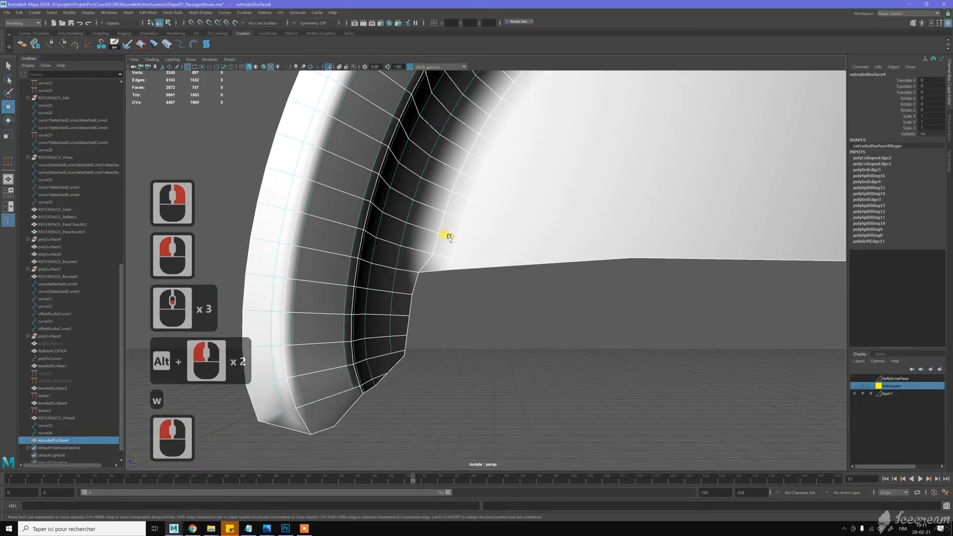
{"action": "right_click_drag", "start_coordinate": [439, 233], "coordinate": [432, 252]}
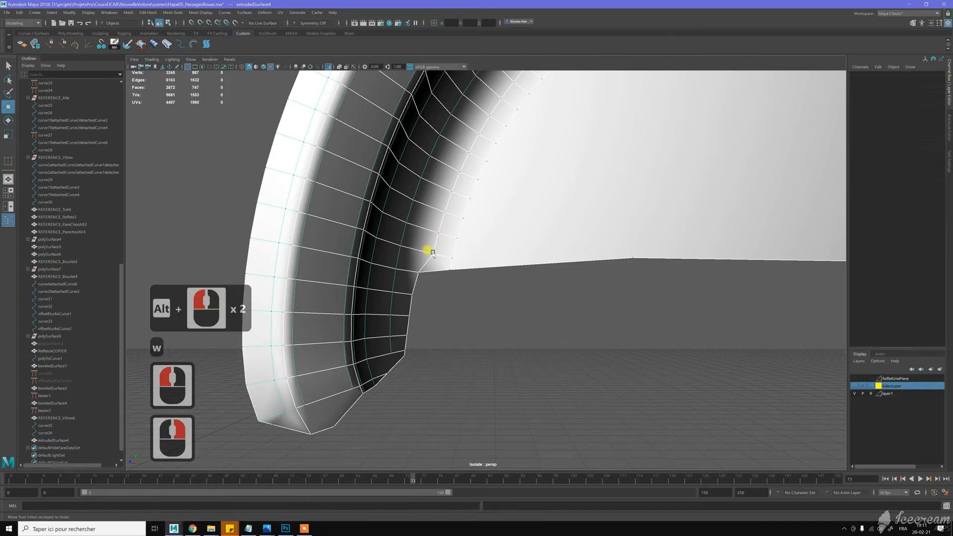
{"action": "left_click", "coordinate": [433, 253]}
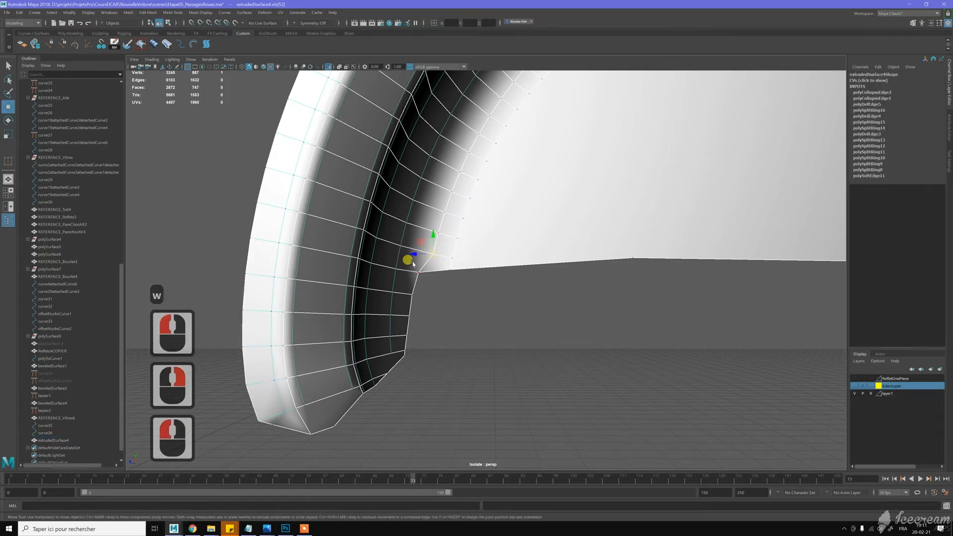
{"action": "key", "text": "Insert"}
{"action": "left_click", "coordinate": [440, 251]}
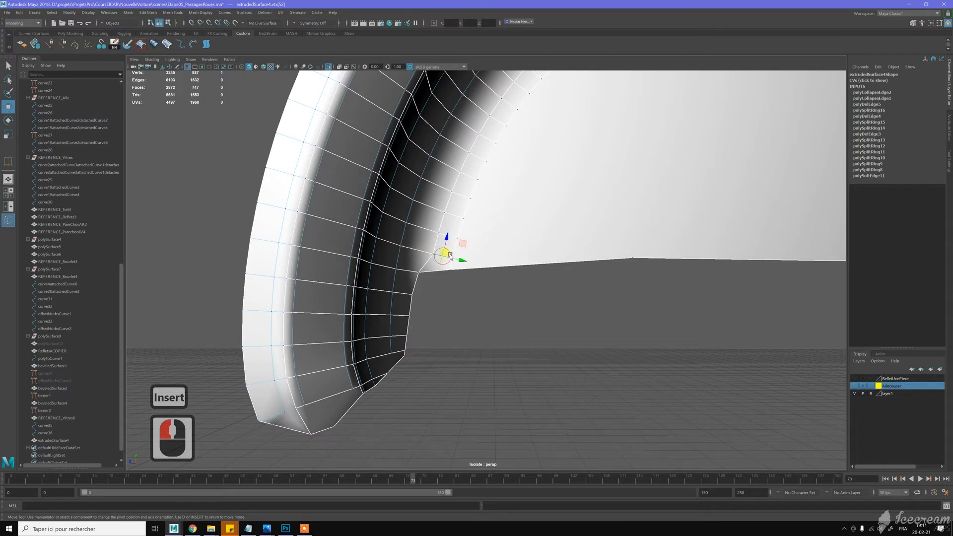
{"action": "key", "text": "Insert"}
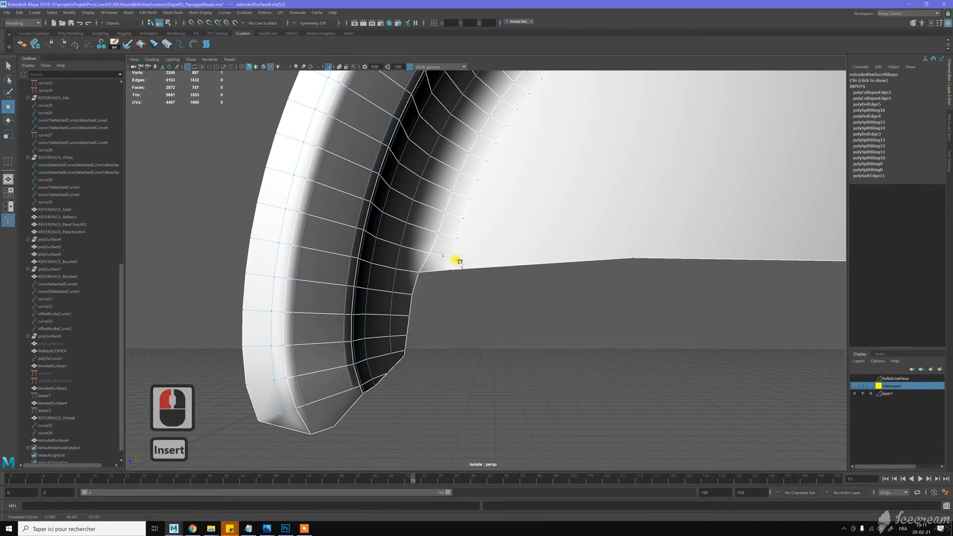
{"action": "left_click_drag", "start_coordinate": [460, 261], "coordinate": [456, 262]}
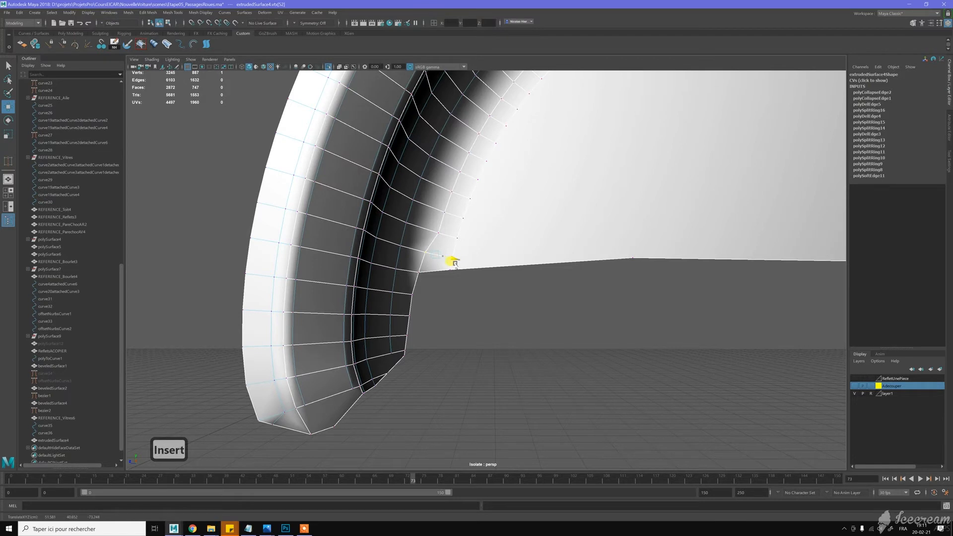
{"action": "left_click_drag", "start_coordinate": [454, 262], "coordinate": [431, 215]}
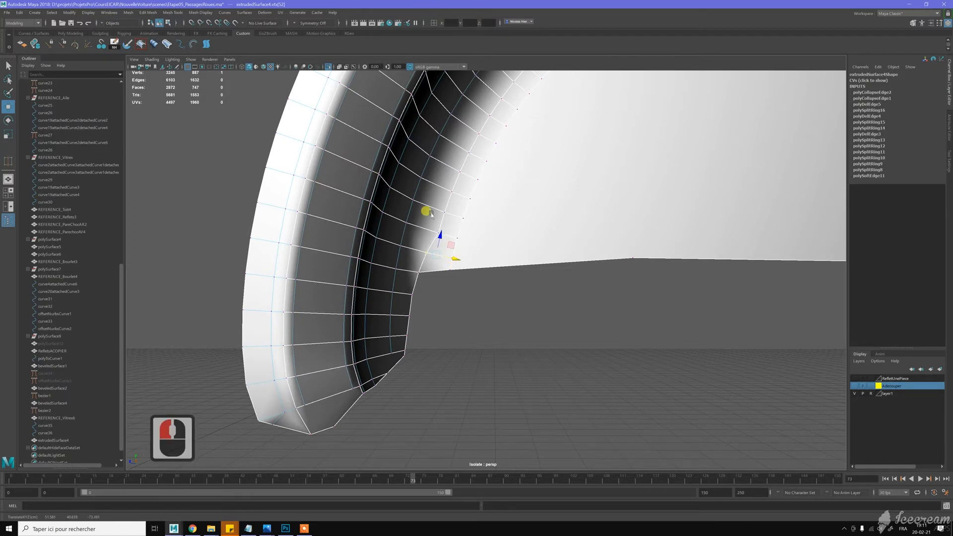
Align the move pivot of the next vertex up the crease to its adjoining edge
{"action": "left_click", "coordinate": [442, 233]}
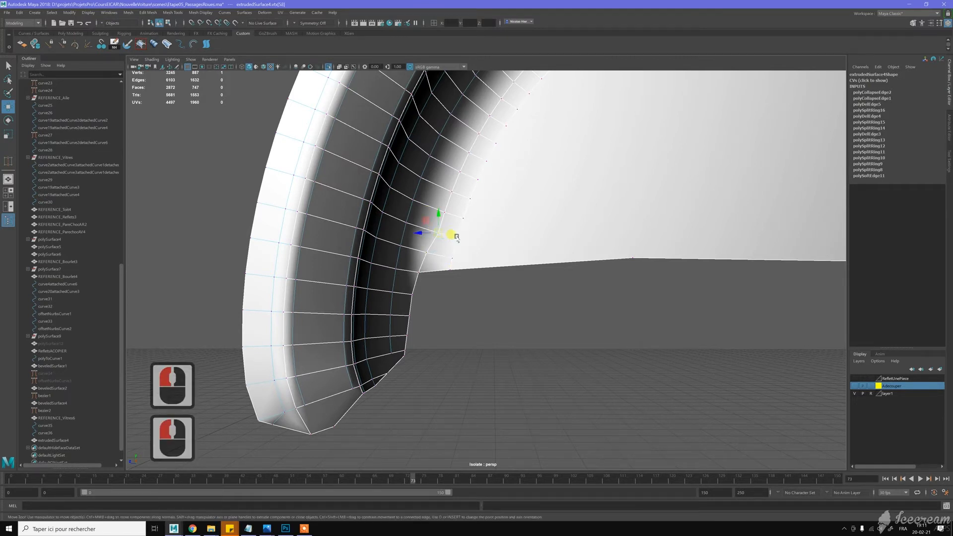
{"action": "key", "text": "Insert"}
{"action": "key", "text": "Insert"}
{"action": "key", "text": "Insert"}
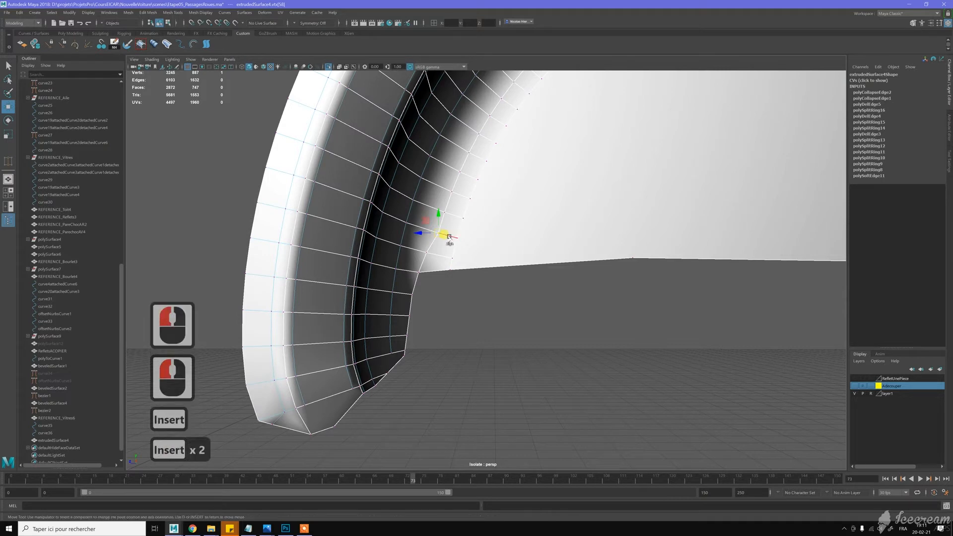
{"action": "left_click", "coordinate": [443, 249]}
{"action": "key", "text": "Insert"}
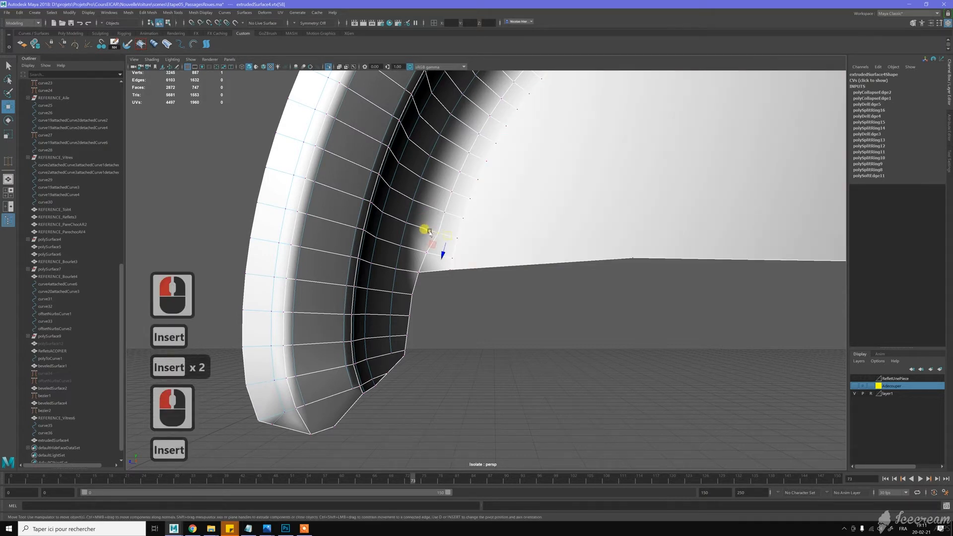
Move two vertices near the lower end of the arch's inner loop along their edge directions, reorienting the move pivot, and return to object mode
{"action": "left_click_drag", "start_coordinate": [425, 234], "coordinate": [425, 234]}
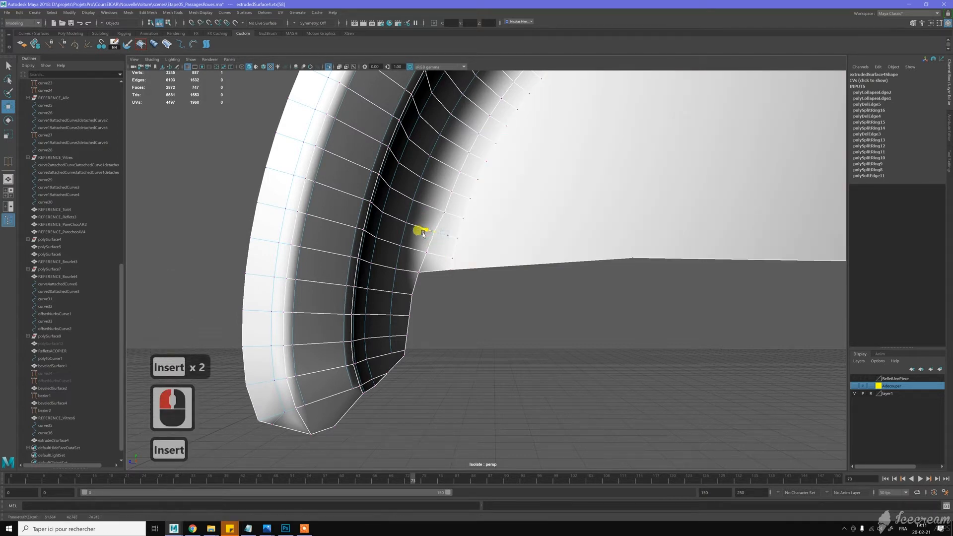
{"action": "left_click", "coordinate": [433, 239]}
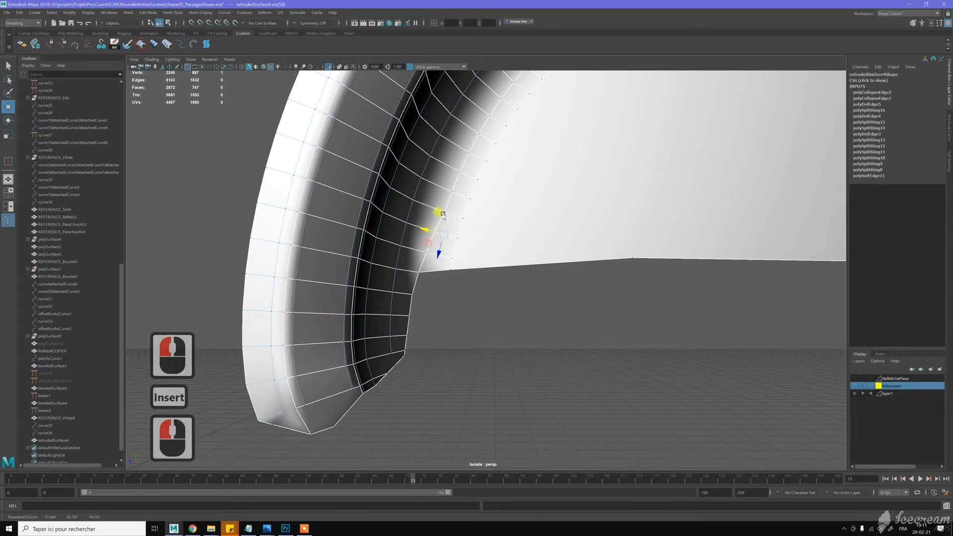
{"action": "left_click", "coordinate": [456, 215]}
{"action": "key", "text": "Insert"}
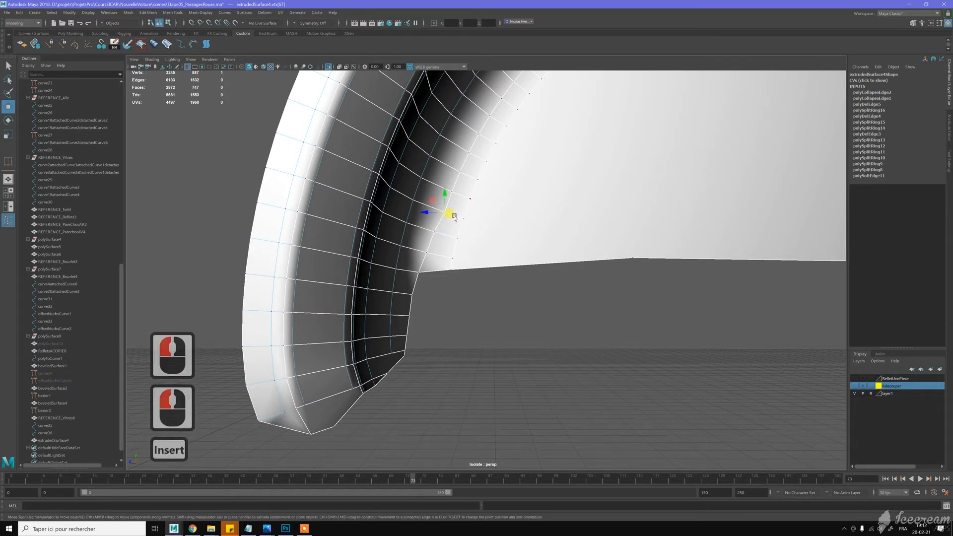
{"action": "left_click", "coordinate": [451, 214]}
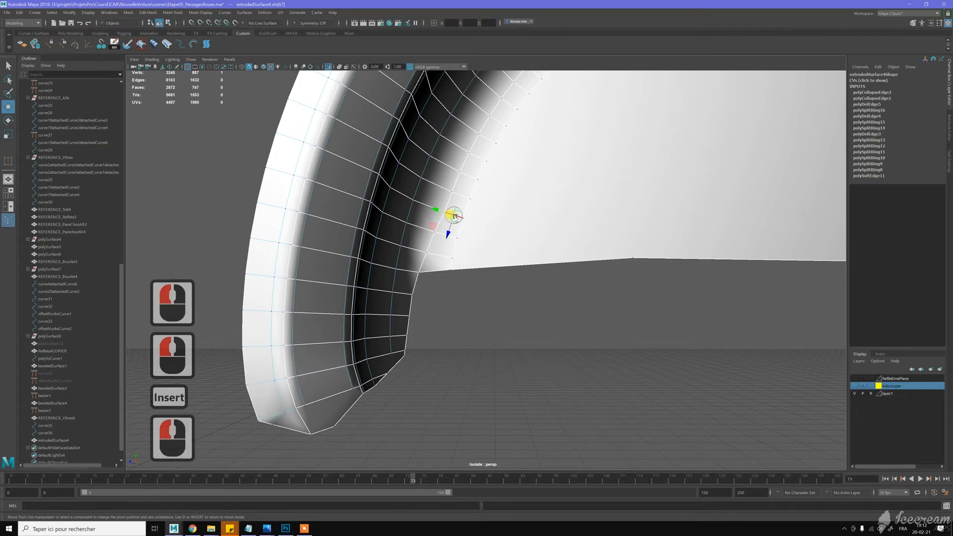
{"action": "key", "text": "Insert"}
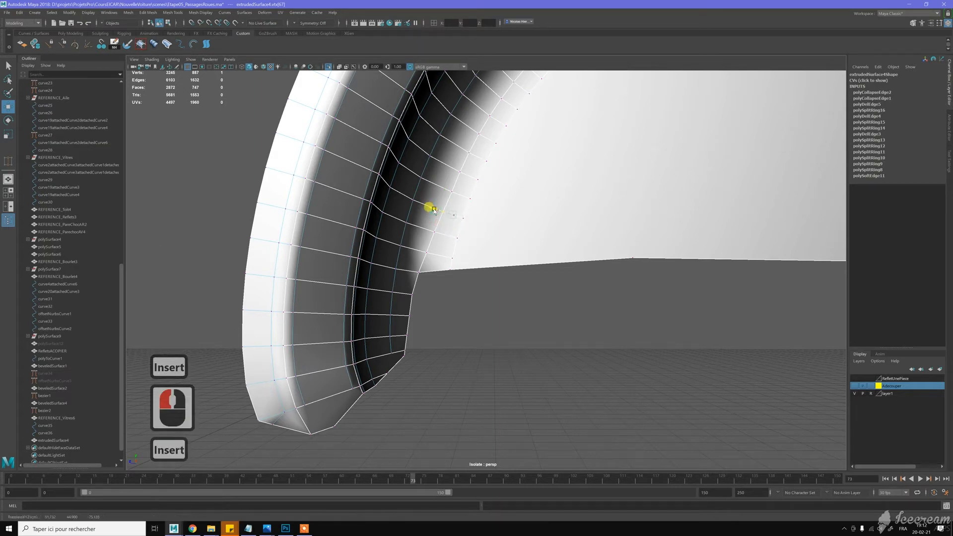
{"action": "left_click_drag", "start_coordinate": [434, 209], "coordinate": [527, 205]}
{"action": "key", "text": "w"}
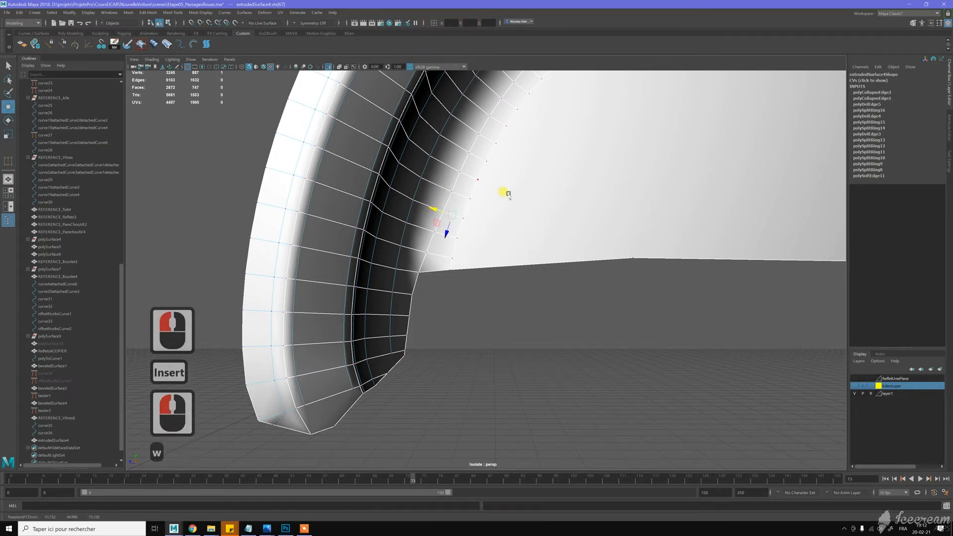
{"action": "right_click_drag", "start_coordinate": [509, 196], "coordinate": [547, 192]}
{"action": "left_click", "coordinate": [538, 326]}
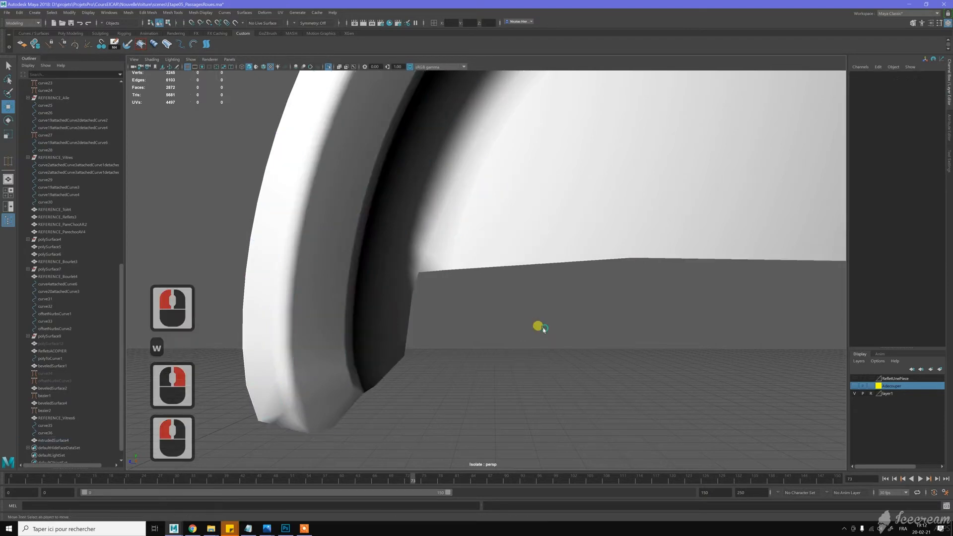
Select the wheel-arch mesh and examine its lower ends and the large undivided inner panel
{"action": "scroll", "coordinate": [539, 325], "scroll_direction": "down", "scroll_amount": 6}
{"action": "left_click_drag", "start_coordinate": [550, 298], "coordinate": [472, 277], "text": "alt"}
{"action": "left_click", "coordinate": [419, 311]}
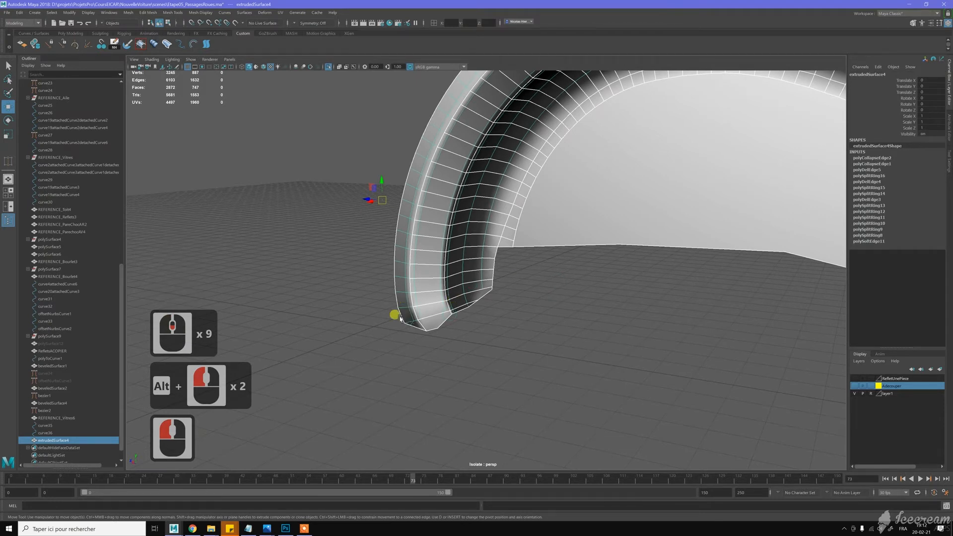
{"action": "middle_click_drag", "start_coordinate": [551, 280], "coordinate": [491, 283], "text": "alt"}
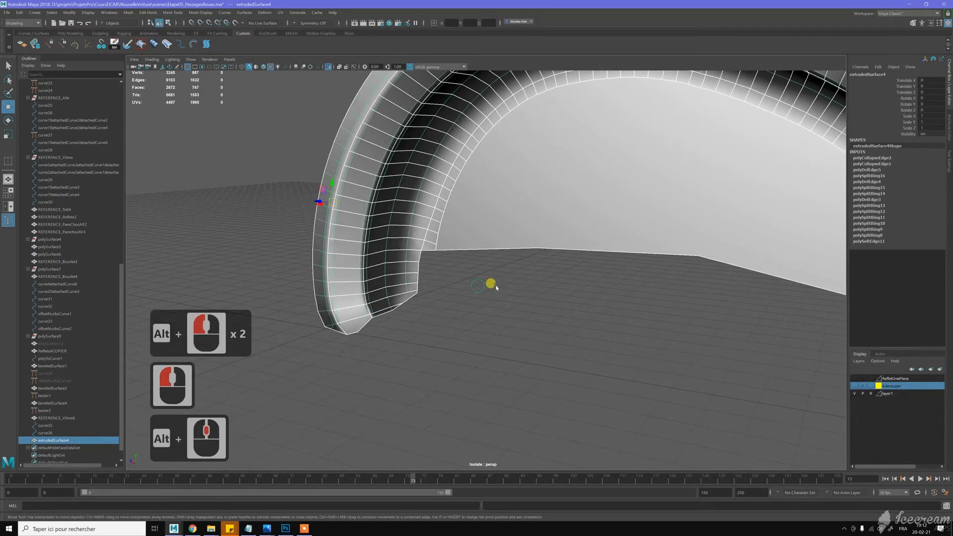
{"action": "right_click_drag", "start_coordinate": [492, 283], "coordinate": [461, 245], "text": "alt"}
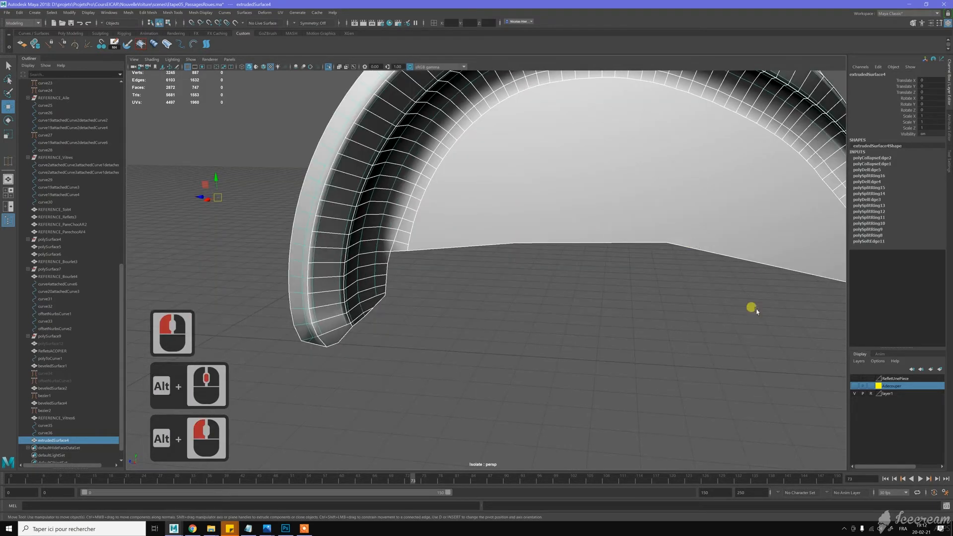
{"action": "middle_click_drag", "start_coordinate": [757, 311], "coordinate": [616, 278], "text": "alt"}
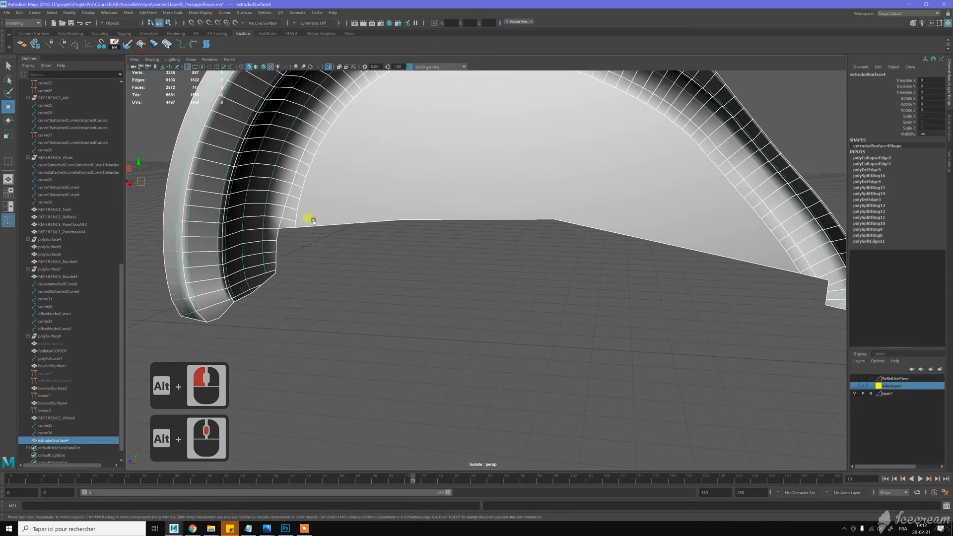
{"action": "scroll", "coordinate": [453, 278], "scroll_direction": "down", "scroll_amount": 3}
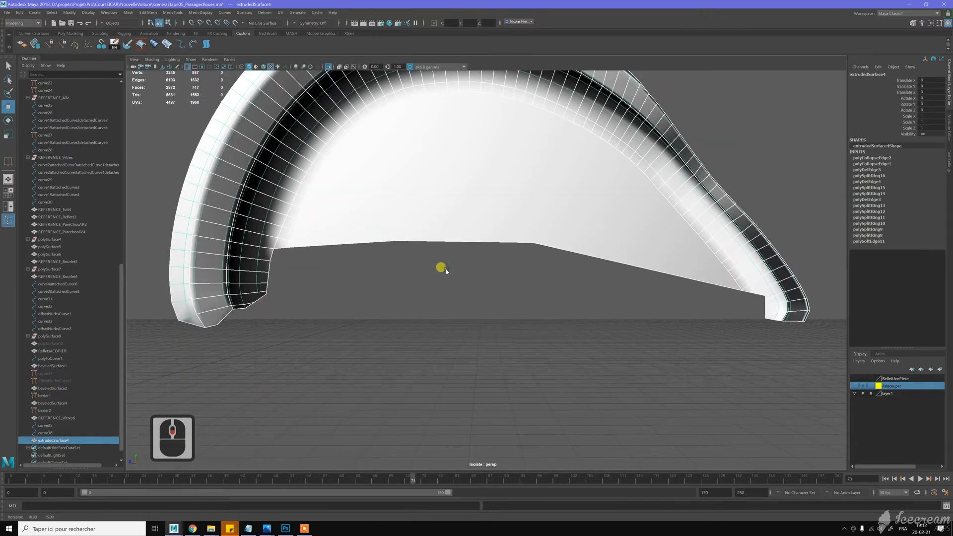
{"action": "scroll", "coordinate": [440, 271], "scroll_direction": "down", "scroll_amount": 2}
{"action": "left_click_drag", "start_coordinate": [433, 271], "coordinate": [426, 260], "text": "alt"}
{"action": "middle_click_drag", "start_coordinate": [426, 260], "coordinate": [430, 257], "text": "alt"}
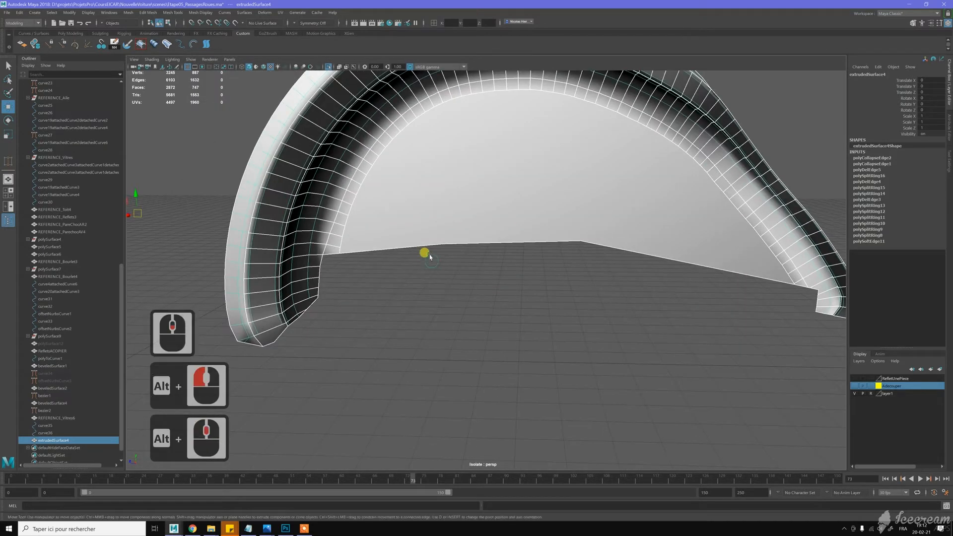
Cut two vertical edges across the inner panel with Multi-Cut, connecting the lower border's two bend vertices to the arch loop
{"action": "key", "text": "w"}
{"action": "right_click_drag", "start_coordinate": [387, 217], "coordinate": [422, 205]}
{"action": "right_click", "coordinate": [488, 210], "text": "shift"}
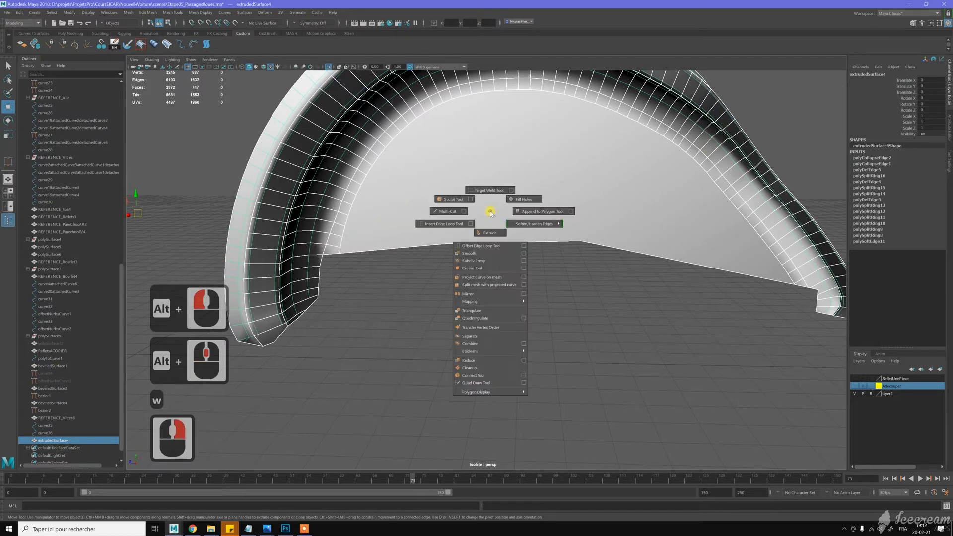
{"action": "right_click", "coordinate": [449, 212], "text": "shift"}
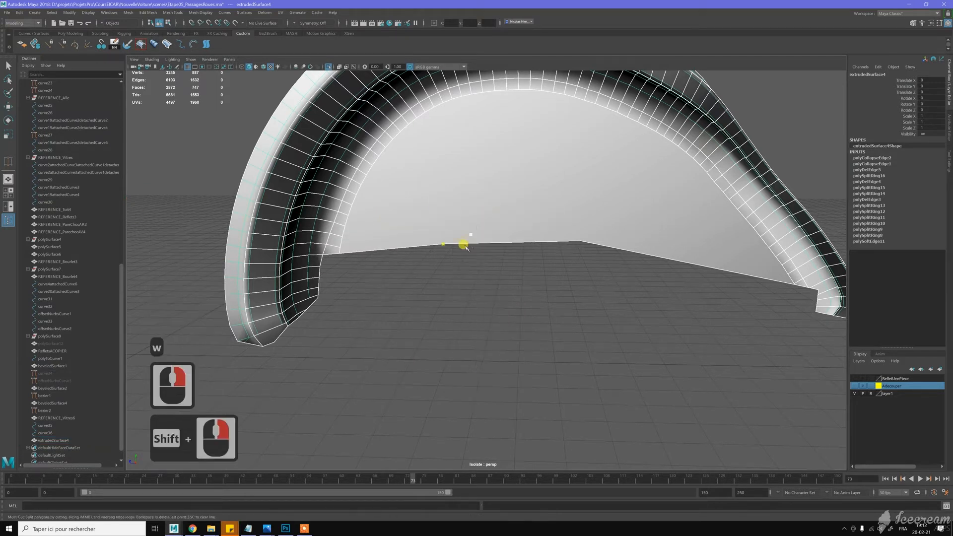
{"action": "left_click", "coordinate": [443, 244]}
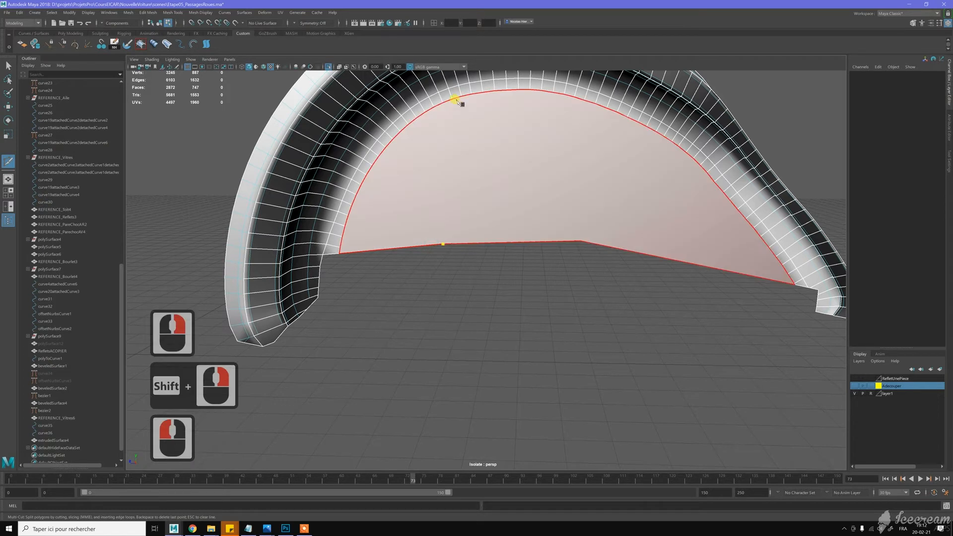
{"action": "left_click", "coordinate": [443, 99]}
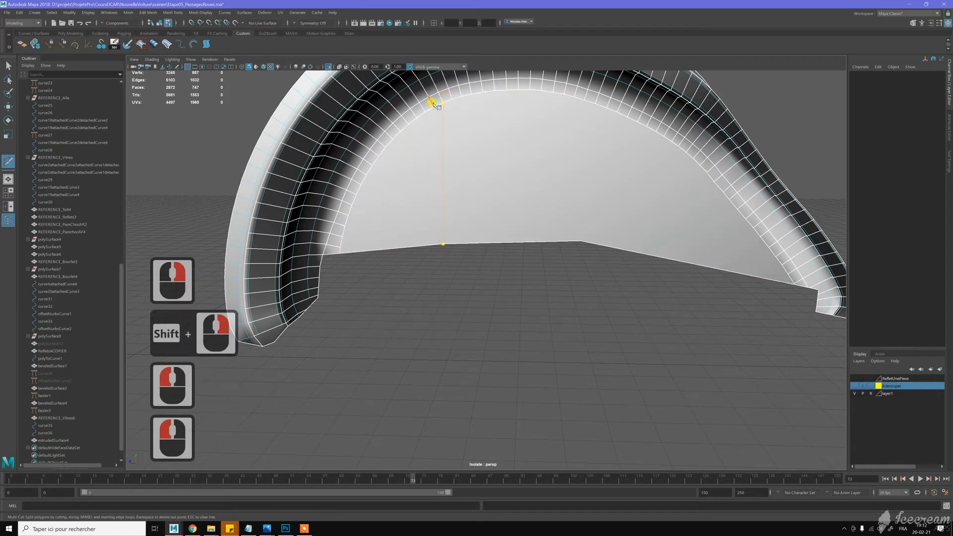
{"action": "key", "text": "y"}
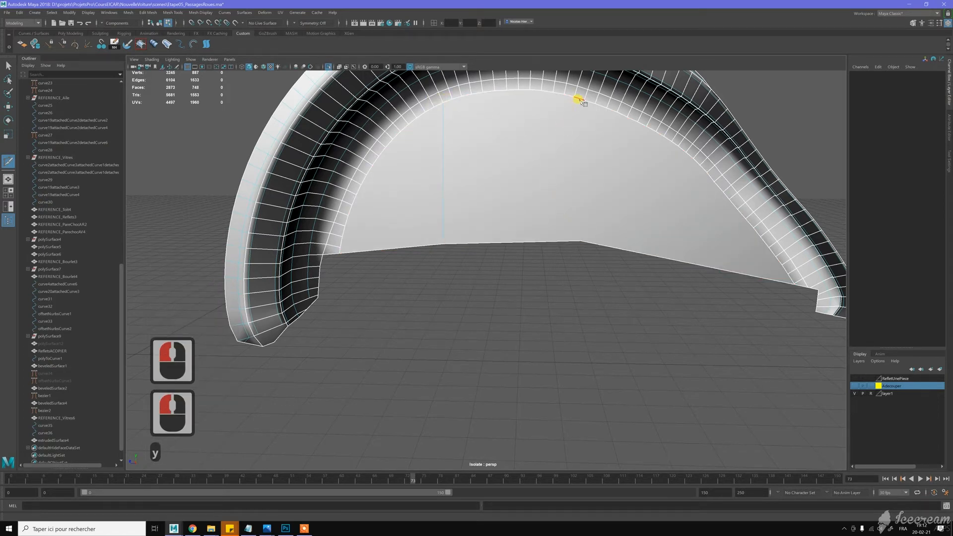
{"action": "left_click", "coordinate": [584, 100]}
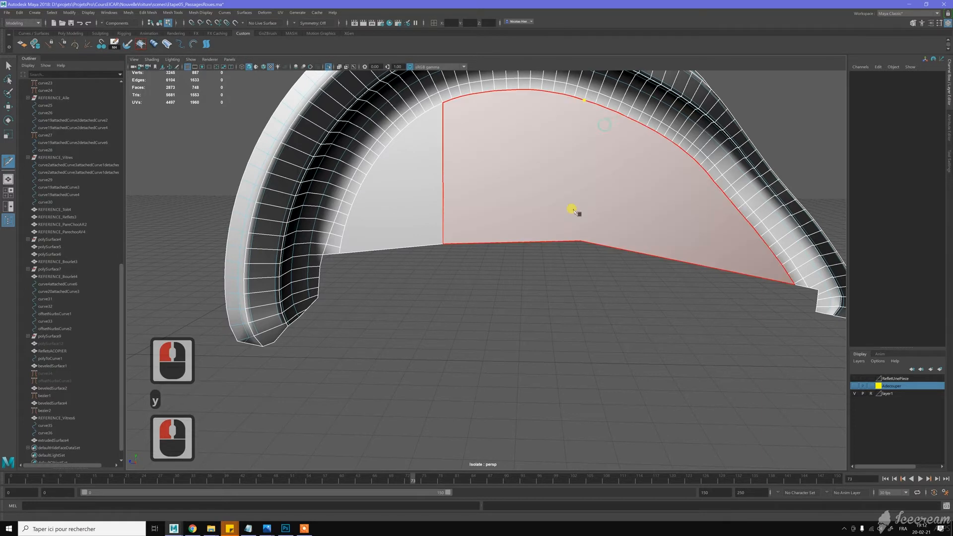
{"action": "left_click", "coordinate": [582, 242]}
{"action": "key", "text": "y"}
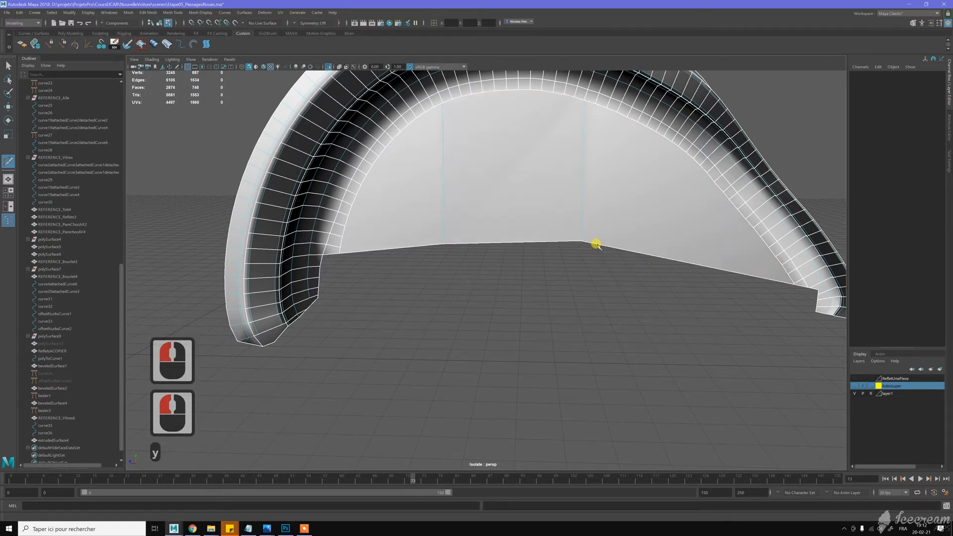
Cut an edge line across the whole inner panel just above its lower border, crossing both vertical edges and ending on the arch loop
{"action": "left_click", "coordinate": [341, 243]}
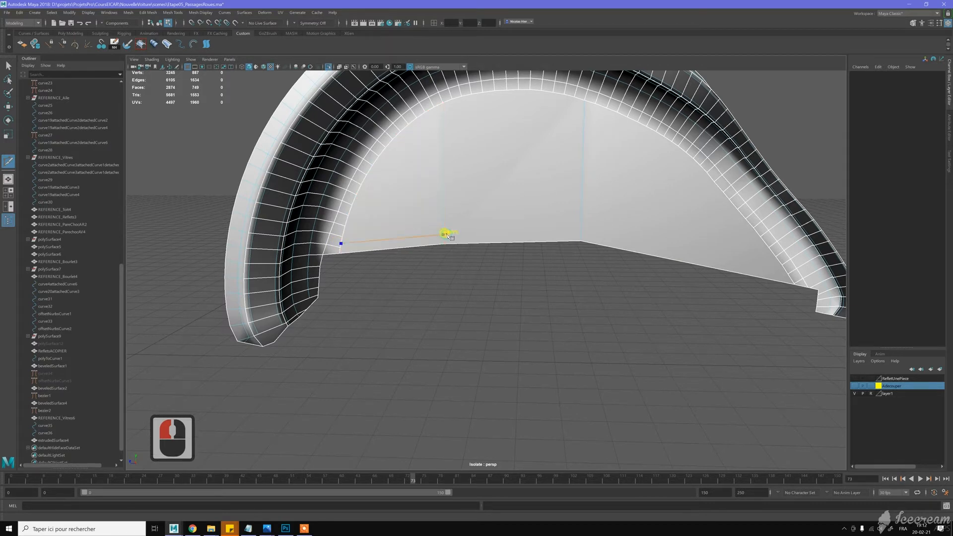
{"action": "left_click", "coordinate": [444, 234]}
{"action": "left_click", "coordinate": [582, 228]}
{"action": "left_click", "coordinate": [579, 232]}
{"action": "middle_click_drag", "start_coordinate": [672, 247], "coordinate": [602, 227], "text": "alt"}
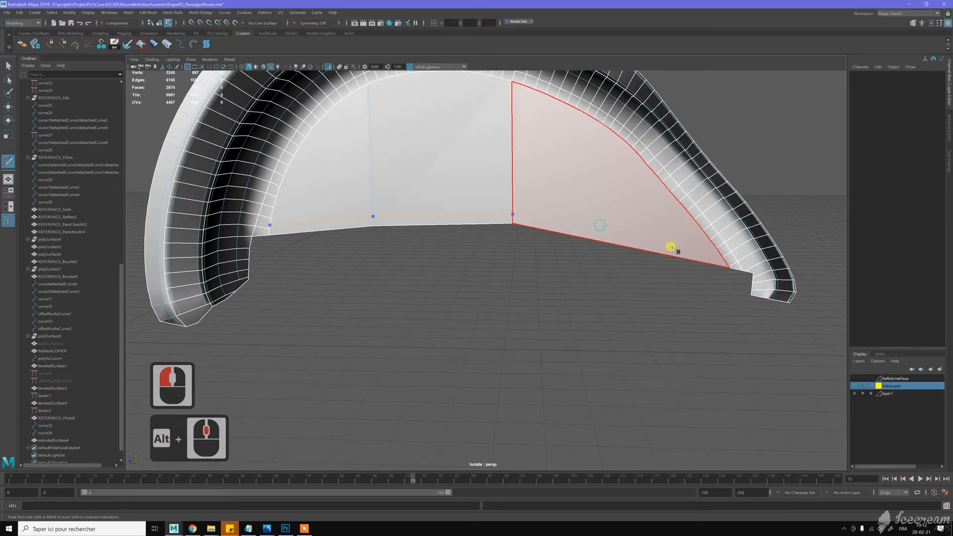
{"action": "left_click", "coordinate": [723, 257]}
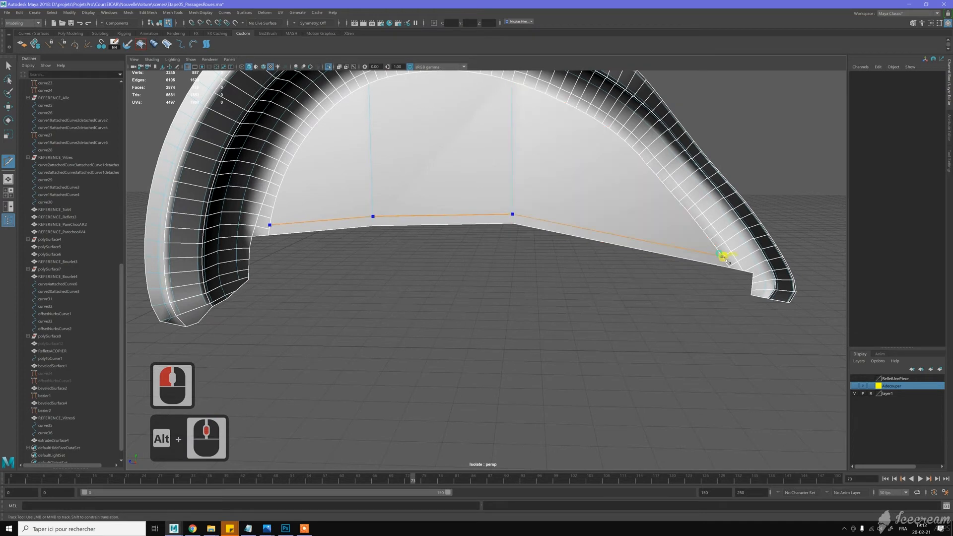
{"action": "left_click", "coordinate": [582, 269]}
{"action": "key", "text": "y"}
{"action": "key", "text": "y"}
{"action": "key", "text": "y"}
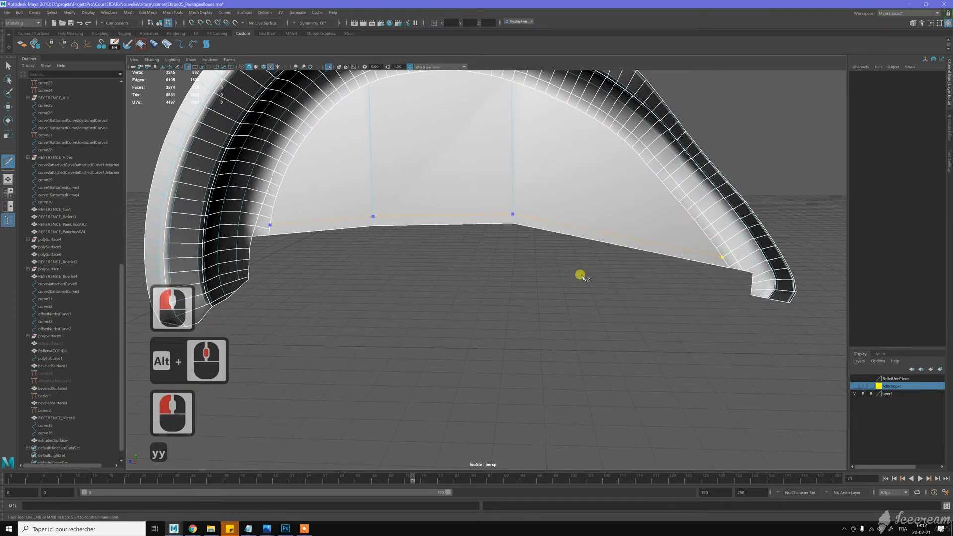
Use Target Weld to merge the extra vertex at the new cut's end beside the wider arch flank into the adjacent loop vertex
{"action": "middle_click_drag", "start_coordinate": [440, 286], "coordinate": [379, 227], "text": "alt"}
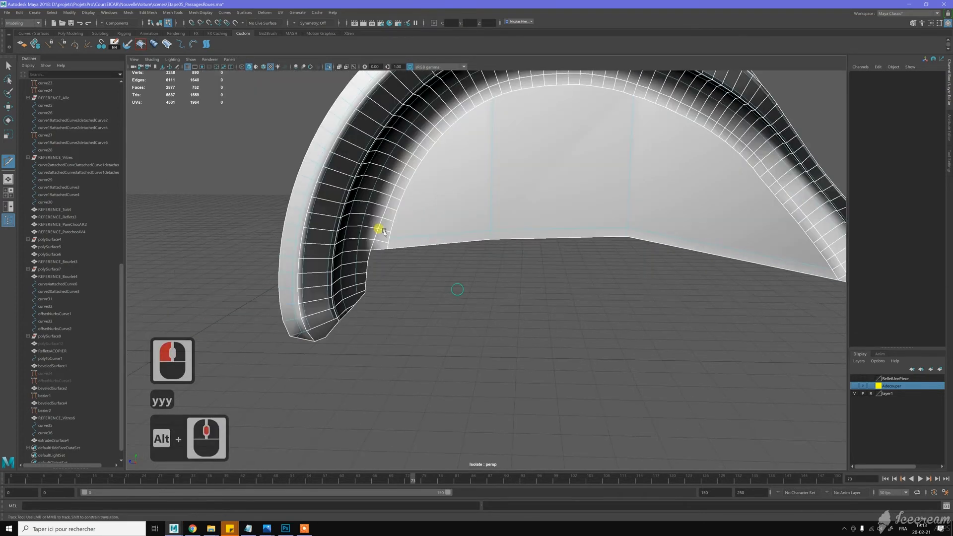
{"action": "key", "text": "w"}
{"action": "scroll", "coordinate": [379, 227], "scroll_direction": "up", "scroll_amount": 3}
{"action": "middle_click_drag", "start_coordinate": [432, 241], "coordinate": [436, 233], "text": "alt"}
{"action": "key", "text": "w"}
{"action": "right_click_drag", "start_coordinate": [438, 233], "coordinate": [440, 265]}
{"action": "left_click", "coordinate": [435, 237]}
{"action": "left_click_drag", "start_coordinate": [423, 254], "coordinate": [422, 244]}
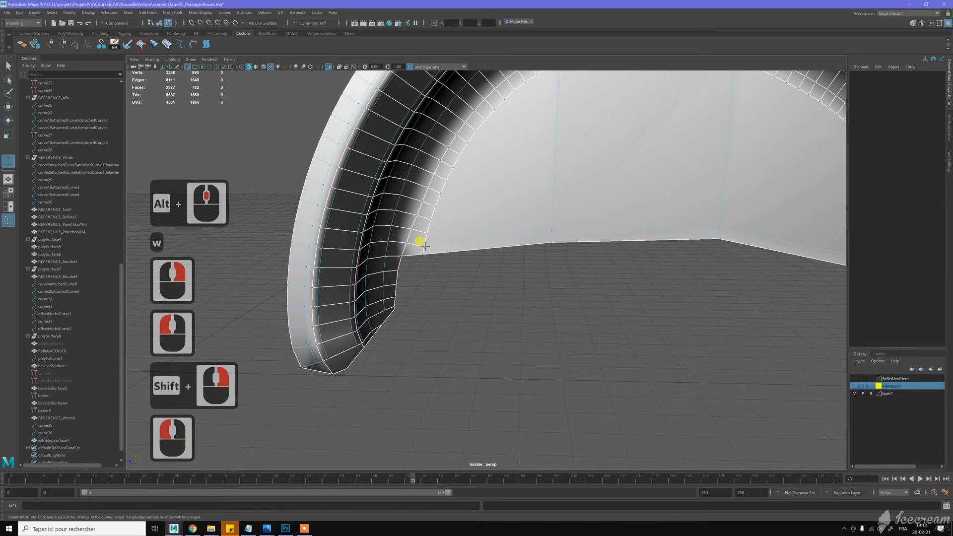
{"action": "left_click", "coordinate": [505, 245]}
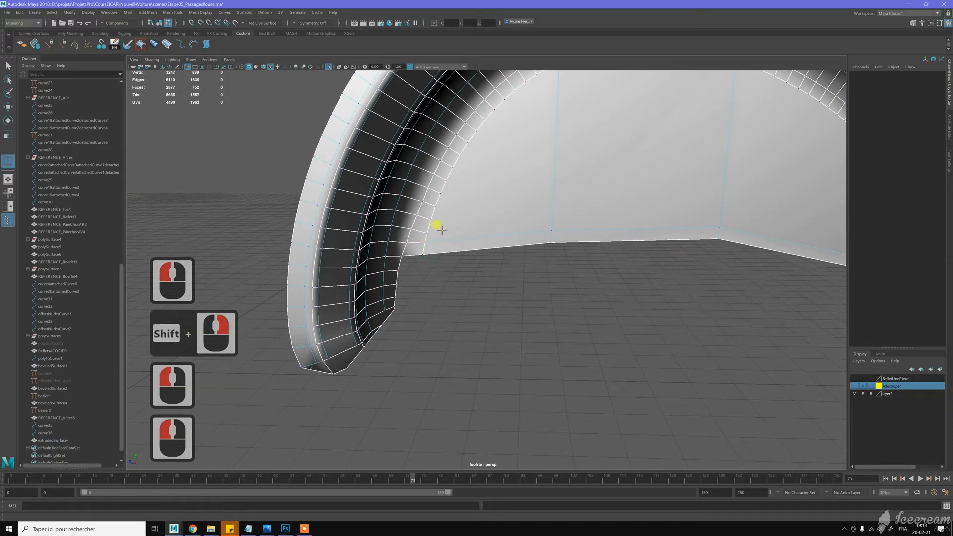
Target Weld the protruding corner vertex at the opposite end of the lower border onto the neighbouring border vertex
{"action": "middle_click_drag", "start_coordinate": [647, 276], "coordinate": [436, 258], "text": "alt"}
{"action": "middle_click_drag", "start_coordinate": [587, 270], "coordinate": [418, 246], "text": "alt"}
{"action": "scroll", "coordinate": [588, 243], "scroll_direction": "up", "scroll_amount": 5, "text": "alt"}
{"action": "middle_click_drag", "start_coordinate": [581, 256], "coordinate": [561, 260], "text": "alt"}
{"action": "scroll", "coordinate": [525, 262], "scroll_direction": "up", "scroll_amount": 8, "text": "alt"}
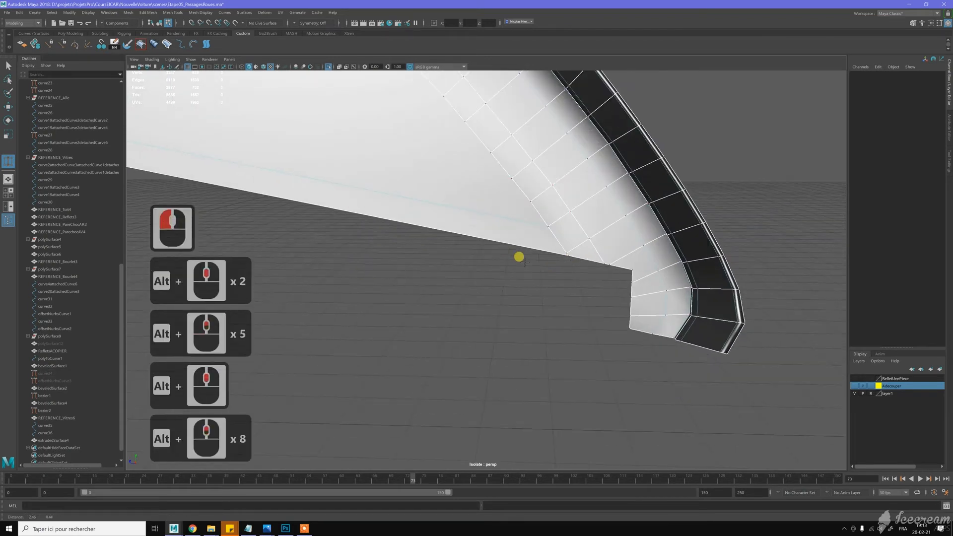
{"action": "scroll", "coordinate": [553, 258], "scroll_direction": "up", "scroll_amount": 4, "text": "alt"}
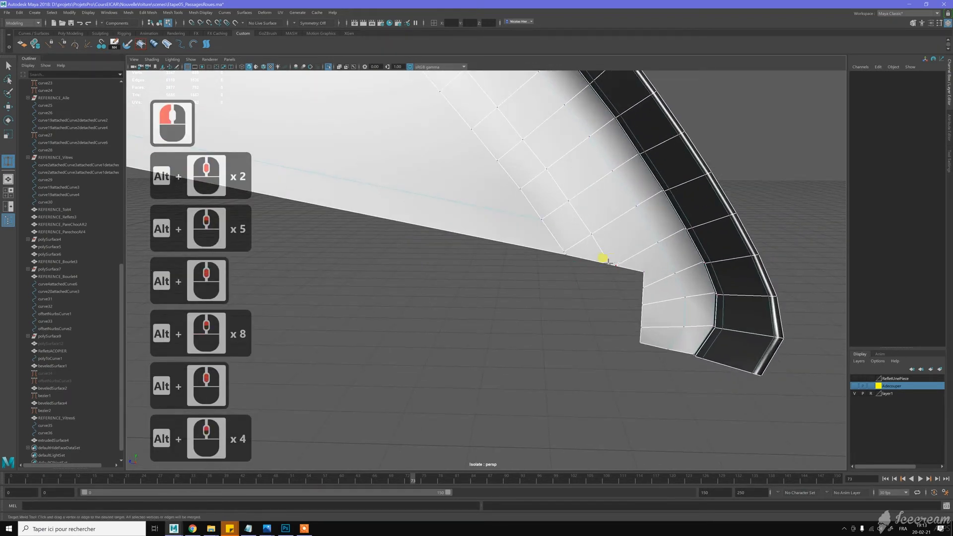
{"action": "left_click_drag", "start_coordinate": [616, 264], "coordinate": [643, 271]}
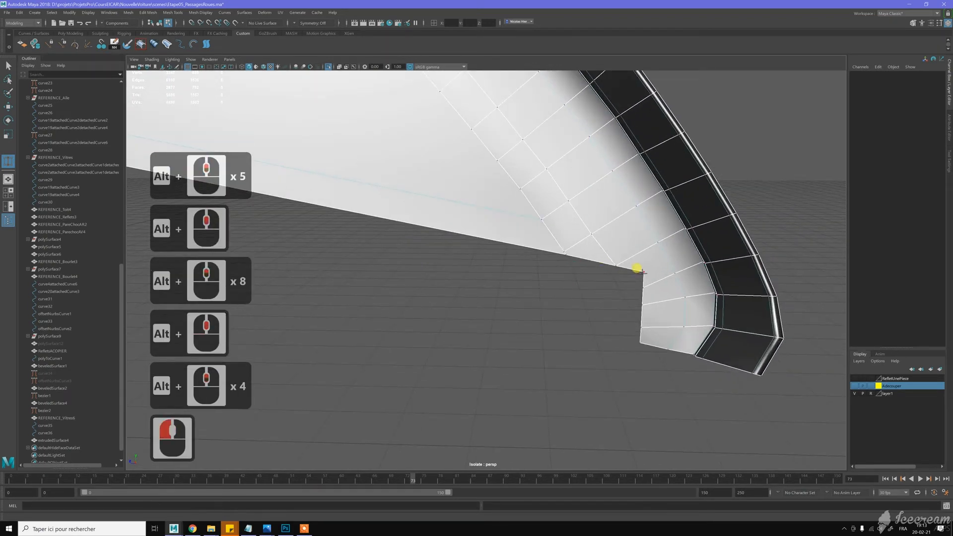
{"action": "left_click_drag", "start_coordinate": [610, 262], "coordinate": [607, 262]}
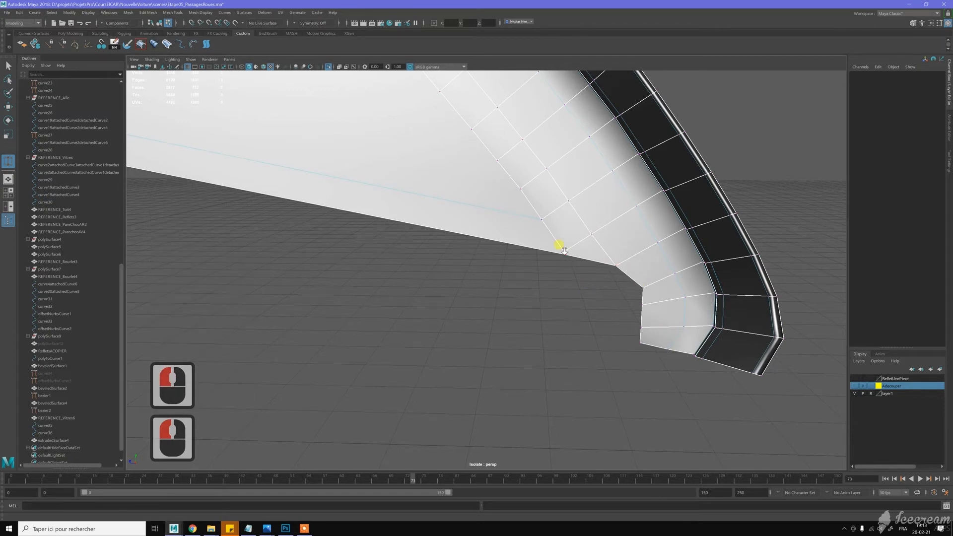
{"action": "scroll", "coordinate": [564, 250], "scroll_direction": "up", "scroll_amount": 4}
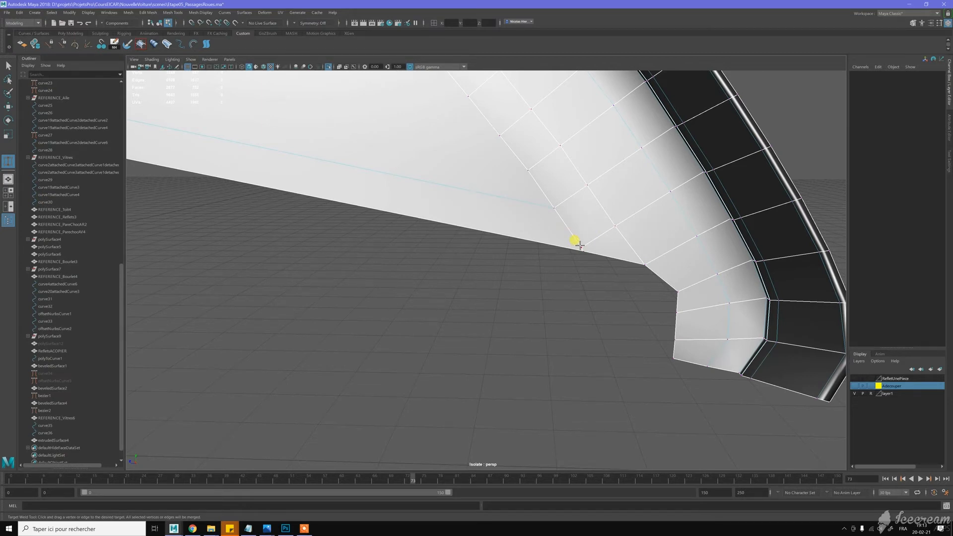
{"action": "left_click_drag", "start_coordinate": [599, 245], "coordinate": [637, 261]}
{"action": "key", "text": "w"}
Multi-Cut a short edge from the end of the inner panel's lower cut to the neighbouring arch-loop vertex
{"action": "scroll", "coordinate": [554, 276], "scroll_direction": "down", "scroll_amount": 8}
{"action": "left_click_drag", "start_coordinate": [541, 274], "coordinate": [543, 228], "text": "alt"}
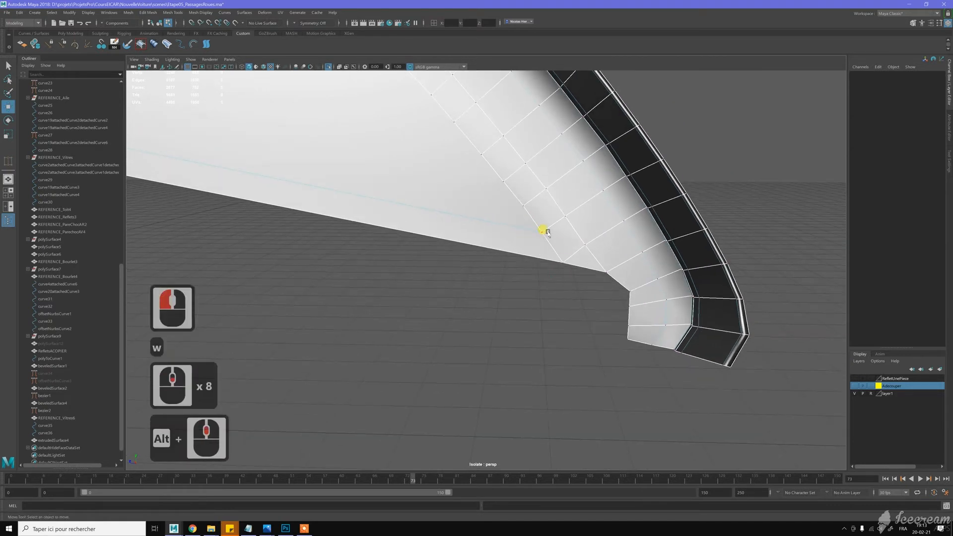
{"action": "key", "text": "w"}
{"action": "mouse_move", "coordinate": [565, 241]}
{"action": "right_mouse_down"}
{"action": "mouse_move", "coordinate": [598, 225]}
{"action": "mouse_move", "coordinate": [549, 236]}
{"action": "right_mouse_up"}
{"action": "left_click", "coordinate": [570, 232]}
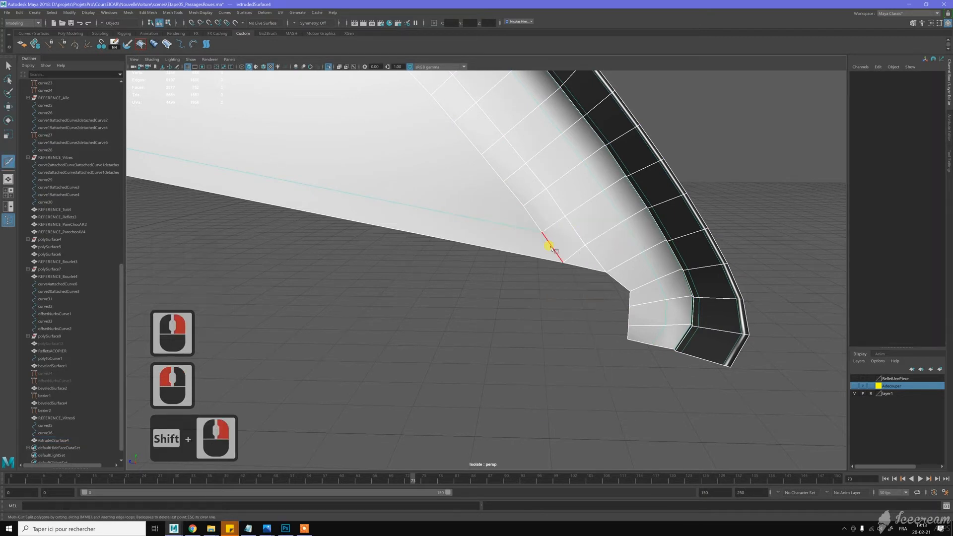
{"action": "left_click", "coordinate": [541, 231]}
{"action": "left_click", "coordinate": [585, 246]}
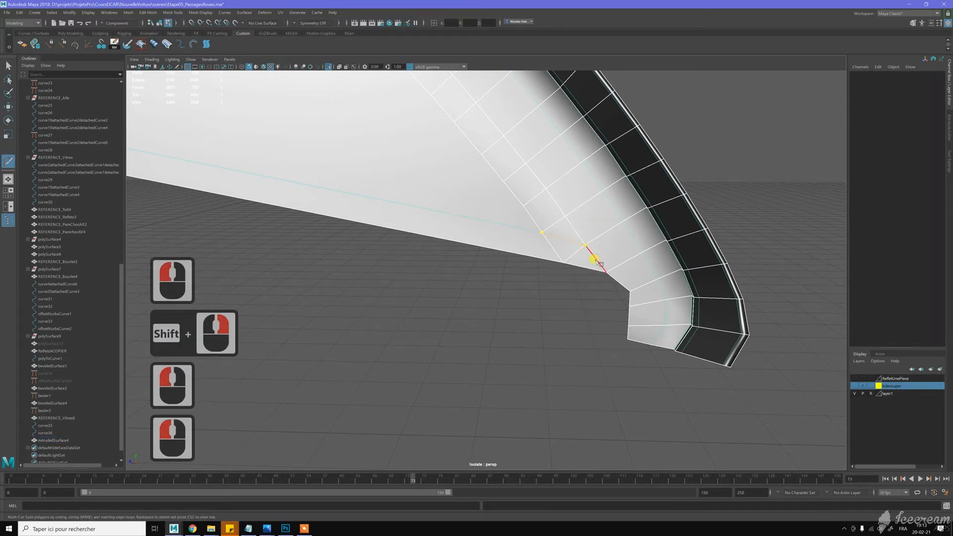
{"action": "key", "text": "y"}
{"action": "key", "text": "y"}
Delete the redundant edge just below the new cut and clear the mesh's non-deformer history
{"action": "key", "text": "w"}
{"action": "left_click", "coordinate": [566, 259]}
{"action": "key", "text": "ctrl+BackSpace"}
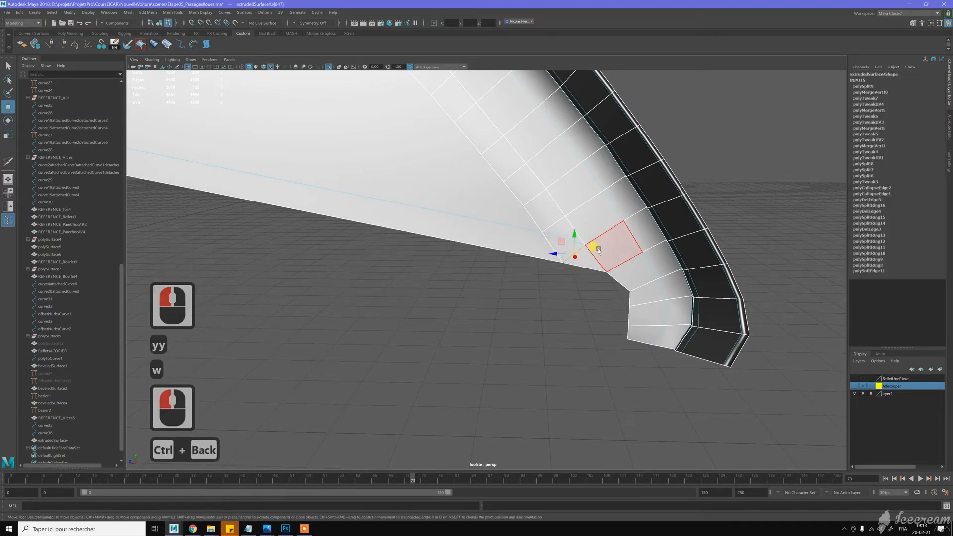
{"action": "scroll", "coordinate": [553, 281], "scroll_direction": "up", "scroll_amount": 3}
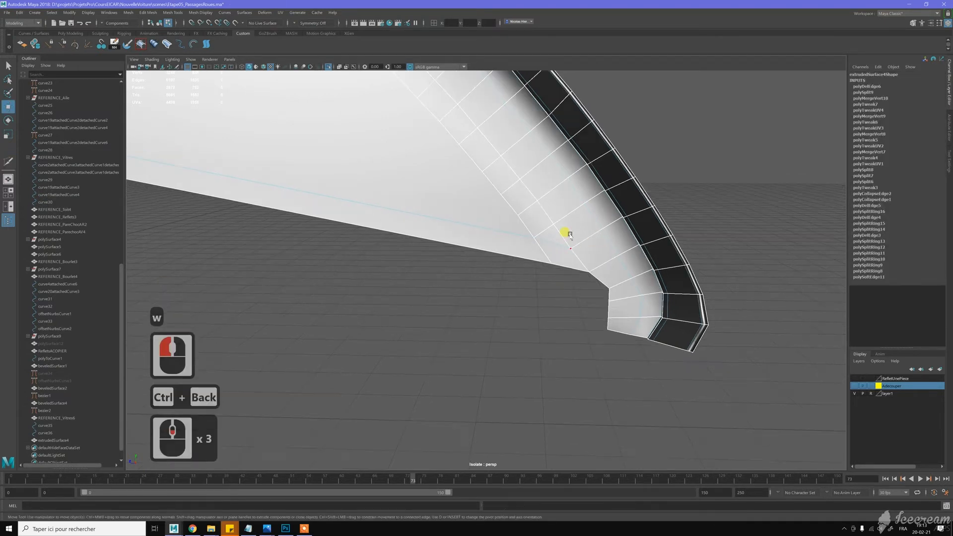
{"action": "middle_click_drag", "start_coordinate": [511, 255], "coordinate": [564, 262], "text": "alt"}
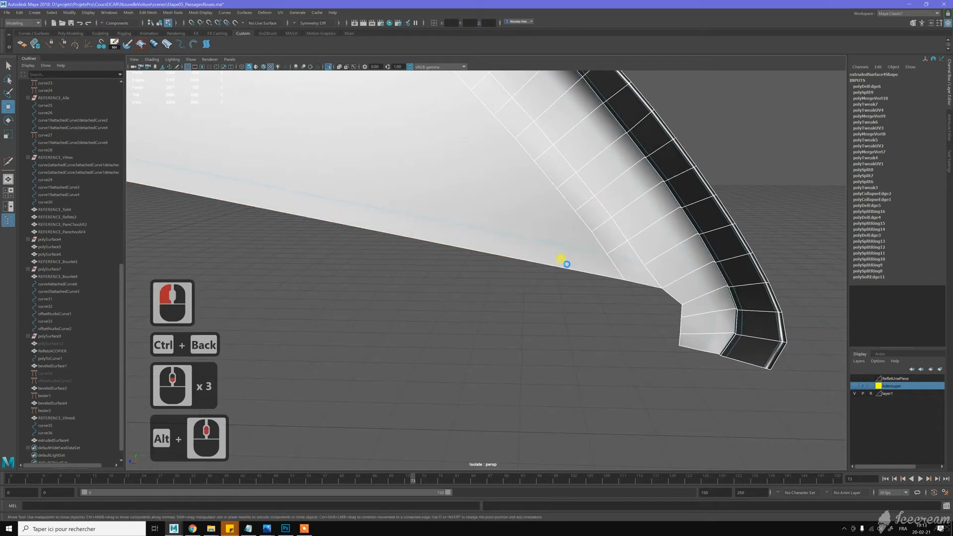
{"action": "key", "text": "alt+d"}
Examine the inner panel's lower border and the lower tip of the opposite arch flank for irregular topology
{"action": "scroll", "coordinate": [625, 255], "scroll_direction": "up", "scroll_amount": 2}
{"action": "scroll", "coordinate": [625, 255], "scroll_direction": "down", "scroll_amount": 3}
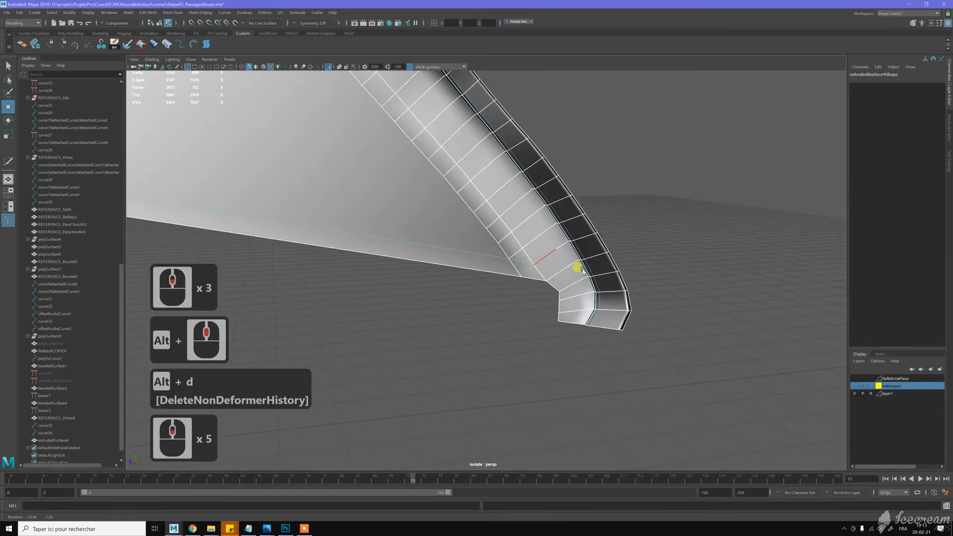
{"action": "left_click_drag", "start_coordinate": [578, 272], "coordinate": [479, 253], "text": "alt"}
{"action": "scroll", "coordinate": [571, 258], "scroll_direction": "up", "scroll_amount": 5, "text": "alt"}
{"action": "middle_click_drag", "start_coordinate": [570, 258], "coordinate": [512, 249], "text": "alt"}
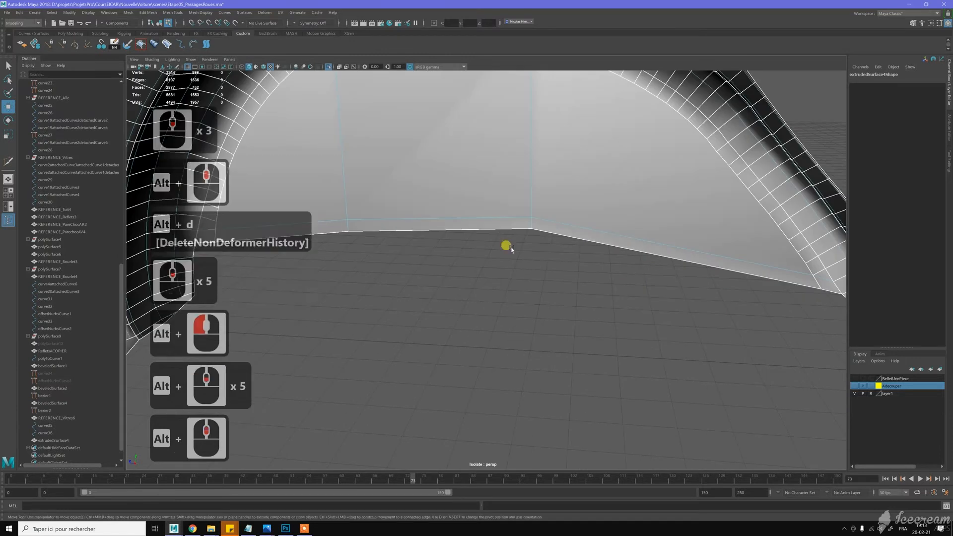
{"action": "scroll", "coordinate": [522, 222], "scroll_direction": "down", "scroll_amount": 2, "text": "alt"}
{"action": "left_click", "coordinate": [452, 237], "text": "alt"}
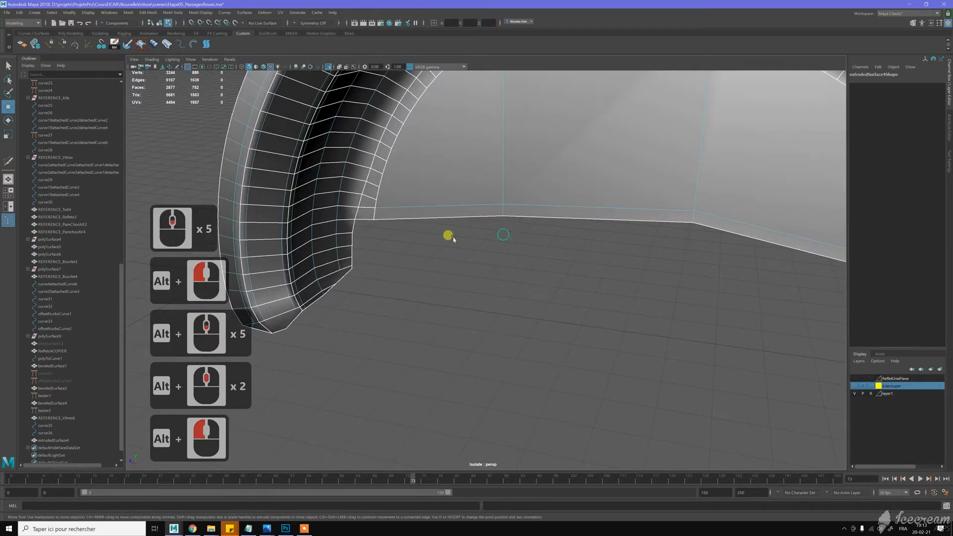
{"action": "middle_click_drag", "start_coordinate": [428, 247], "coordinate": [412, 192], "text": "alt"}
{"action": "scroll", "coordinate": [393, 250], "scroll_direction": "up", "scroll_amount": 4}
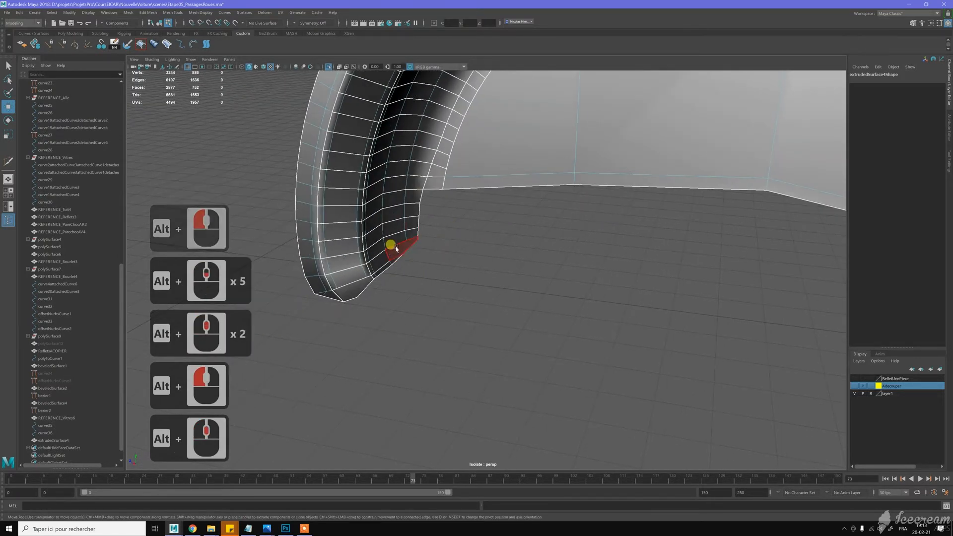
{"action": "scroll", "coordinate": [396, 249], "scroll_direction": "up", "scroll_amount": 6}
{"action": "middle_click_drag", "start_coordinate": [502, 246], "coordinate": [493, 247], "text": "alt"}
{"action": "middle_click_drag", "start_coordinate": [493, 247], "coordinate": [485, 251], "text": "alt"}
{"action": "left_click", "coordinate": [469, 240], "text": "alt"}
{"action": "right_click_drag", "start_coordinate": [485, 251], "coordinate": [357, 260], "text": "alt"}
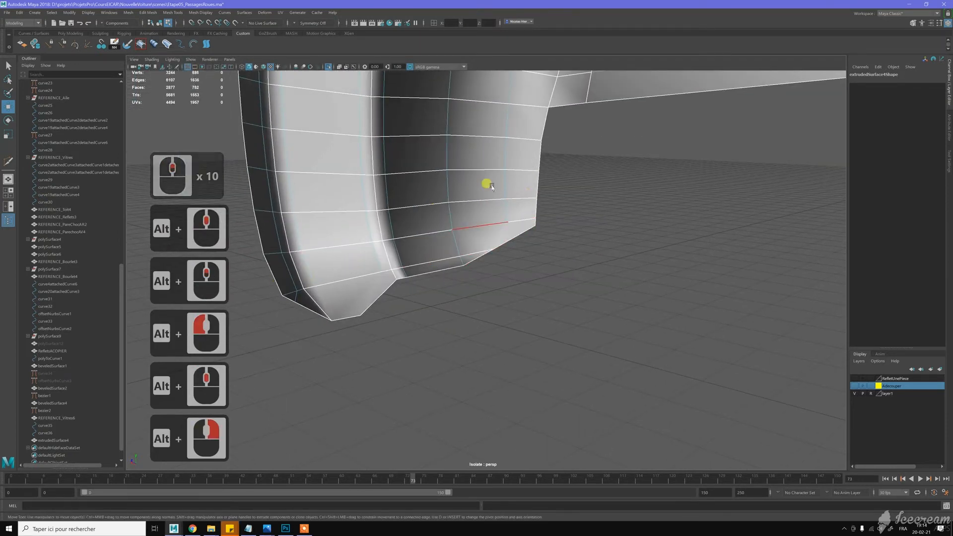
{"action": "scroll", "coordinate": [453, 249], "scroll_direction": "down", "scroll_amount": 5}
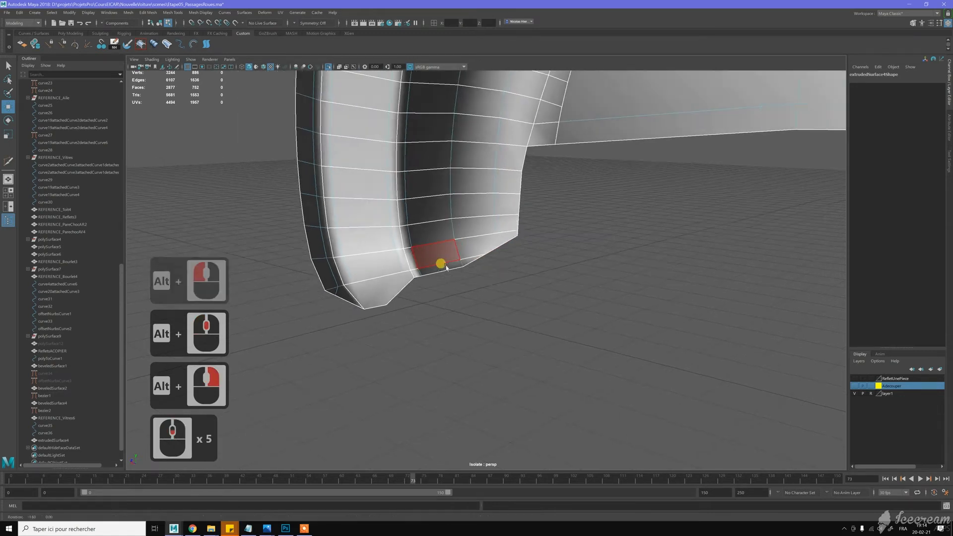
{"action": "right_click_drag", "start_coordinate": [441, 266], "coordinate": [447, 284], "text": "alt"}
{"action": "middle_click_drag", "start_coordinate": [447, 284], "coordinate": [417, 274], "text": "alt"}
{"action": "left_click_drag", "start_coordinate": [417, 275], "coordinate": [376, 298], "text": "alt"}
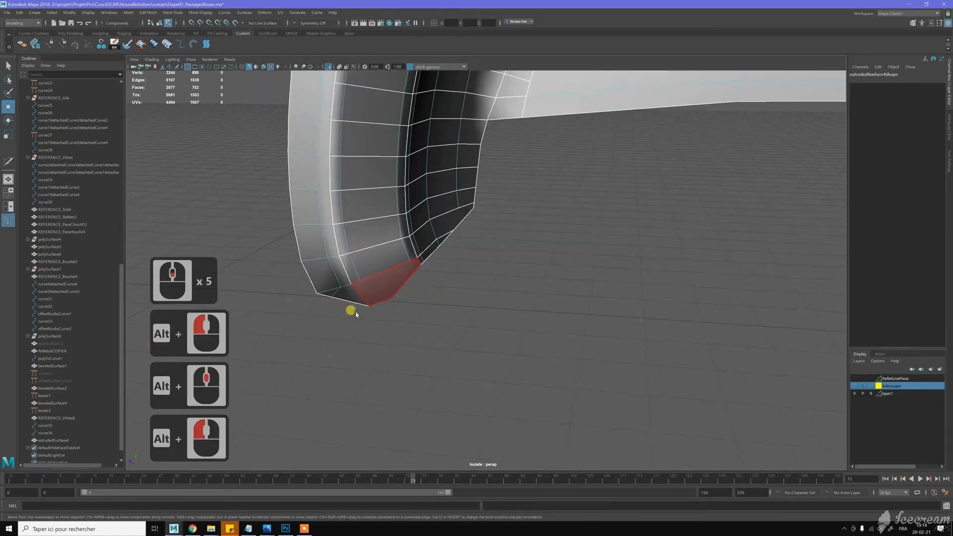
Turn off isolation and show the Adecouper layer so the red car body surrounds the arch
{"action": "left_click", "coordinate": [328, 67]}
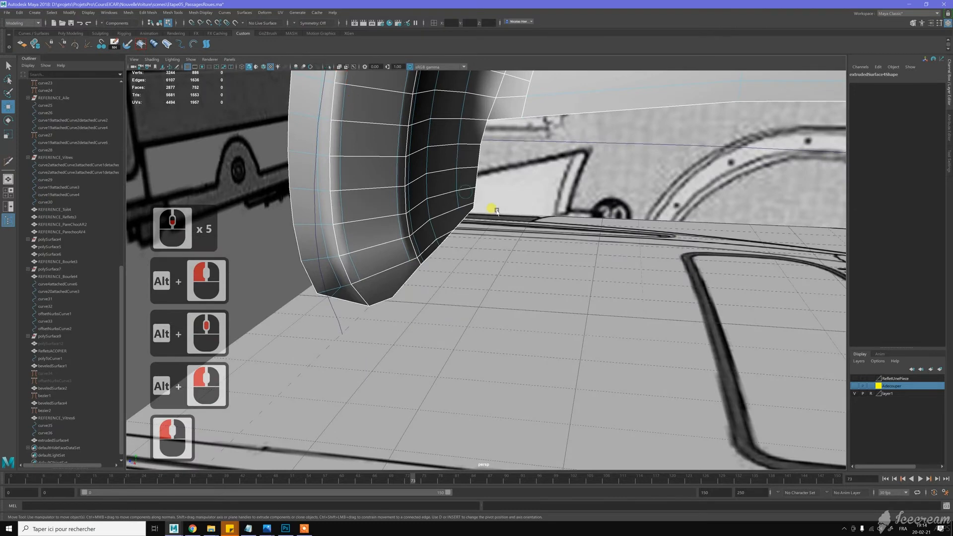
{"action": "scroll", "coordinate": [493, 209], "scroll_direction": "down", "scroll_amount": 20}
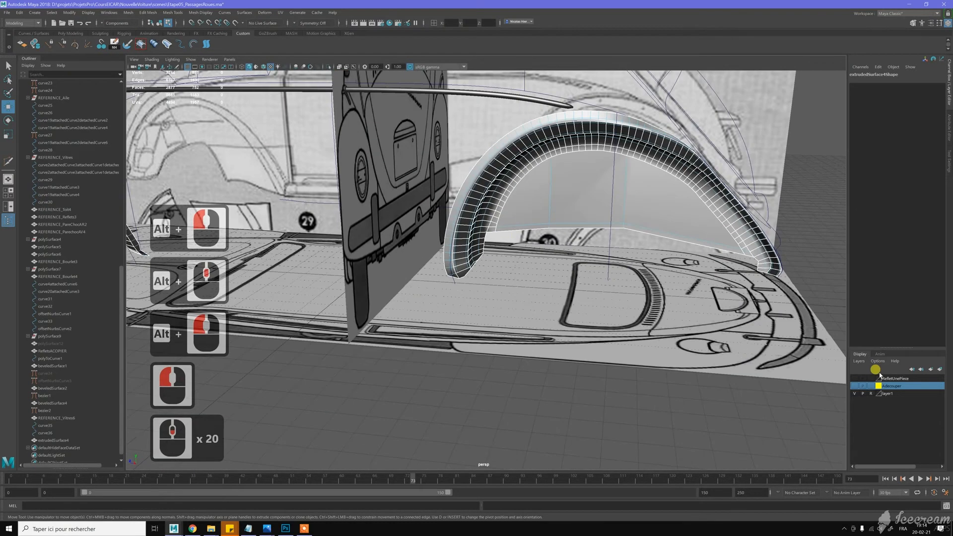
{"action": "left_click", "coordinate": [855, 386]}
{"action": "scroll", "coordinate": [452, 281], "scroll_direction": "up", "scroll_amount": 10}
{"action": "scroll", "coordinate": [492, 245], "scroll_direction": "up", "scroll_amount": 3}
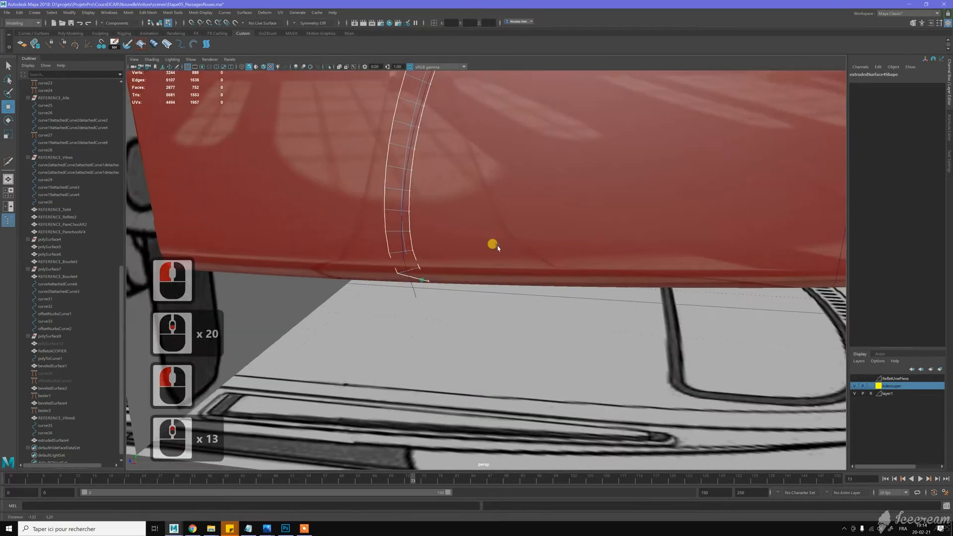
{"action": "middle_click_drag", "start_coordinate": [492, 245], "coordinate": [479, 233], "text": "alt"}
{"action": "left_click_drag", "start_coordinate": [479, 233], "coordinate": [557, 309], "text": "alt"}
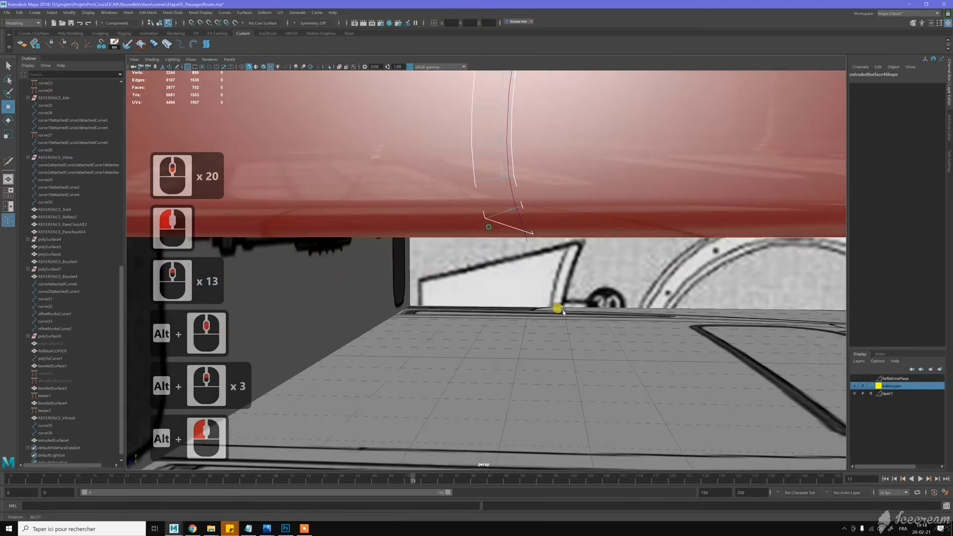
Make the red body mesh REFERENCE_Vitres6 the live surface
{"action": "middle_click_drag", "start_coordinate": [557, 309], "coordinate": [464, 187], "text": "alt"}
{"action": "right_click_drag", "start_coordinate": [490, 225], "coordinate": [556, 171], "text": "alt"}
{"action": "key", "text": "w"}
{"action": "left_click", "coordinate": [554, 168]}
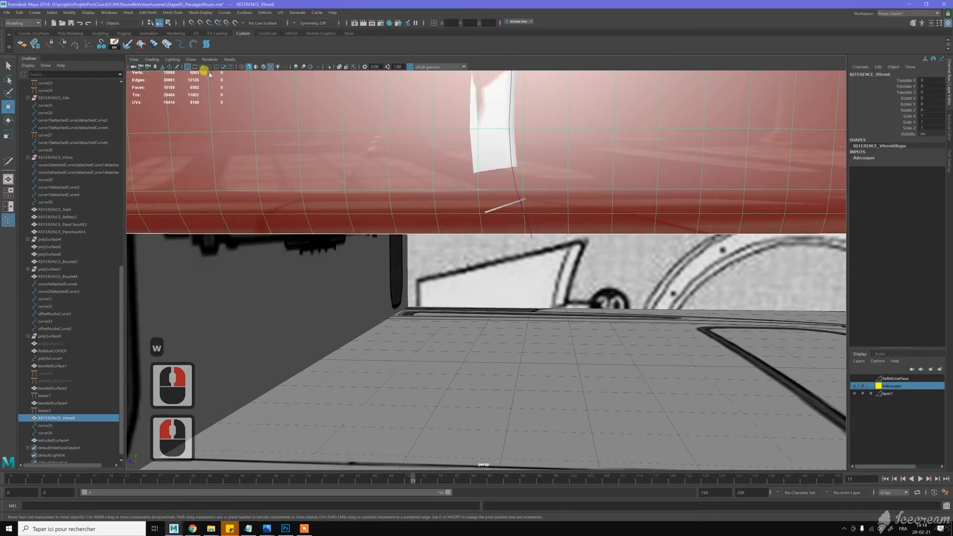
{"action": "left_click", "coordinate": [236, 23]}
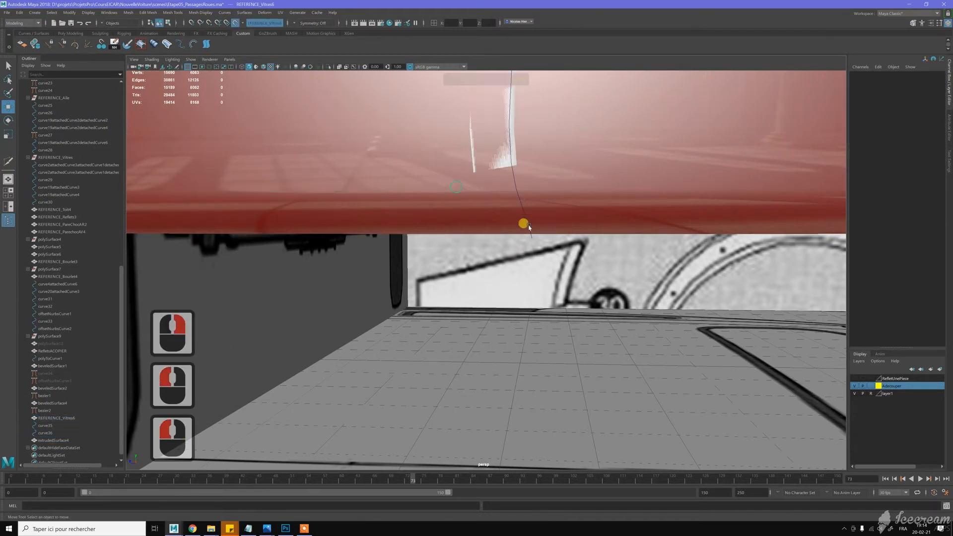
Move the outer corner vertex at the wheel arch's lower tip down onto the live body's lower edge
{"action": "left_click", "coordinate": [506, 155]}
{"action": "key", "text": "w"}
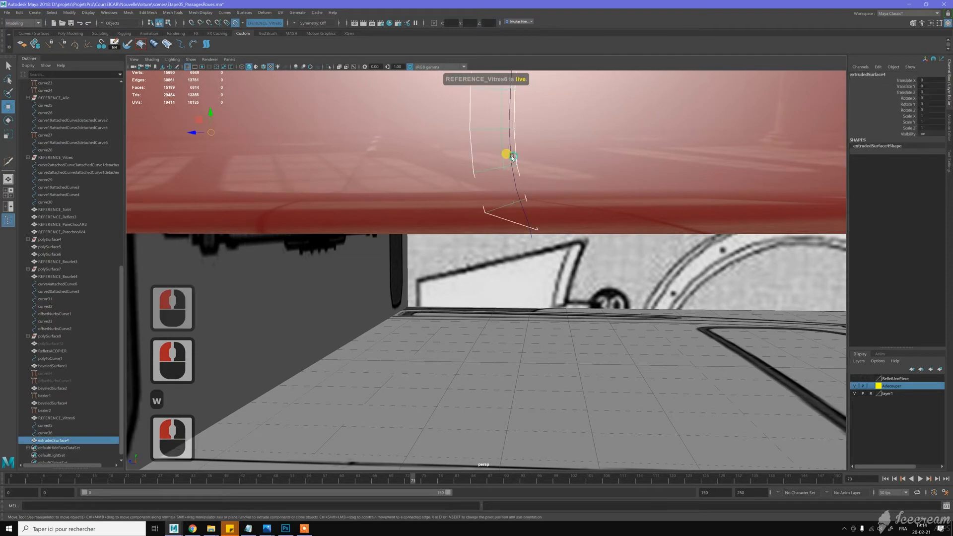
{"action": "right_click_drag", "start_coordinate": [505, 194], "coordinate": [486, 198]}
{"action": "left_click", "coordinate": [506, 217]}
{"action": "left_click_drag", "start_coordinate": [481, 252], "coordinate": [511, 249], "text": "alt"}
{"action": "middle_click_drag", "start_coordinate": [526, 228], "coordinate": [490, 234], "text": "alt"}
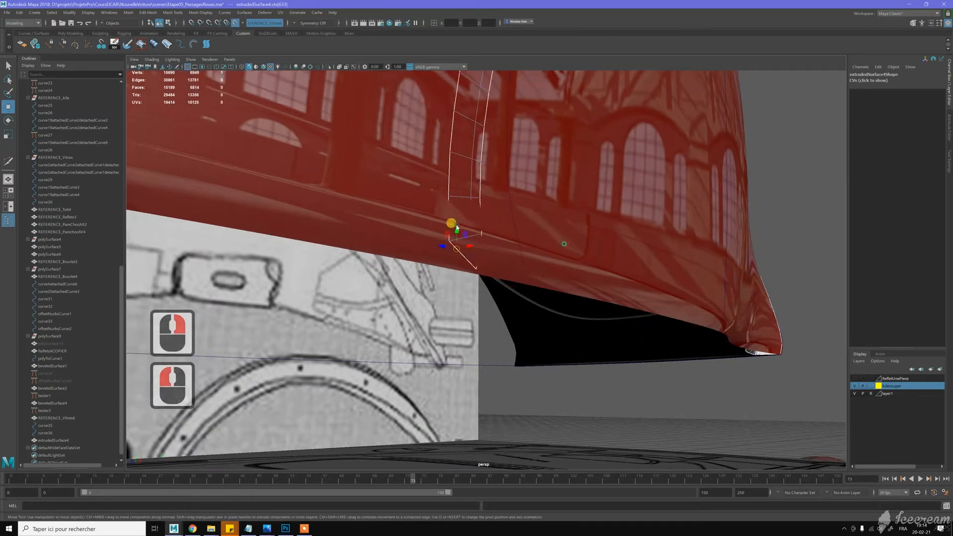
{"action": "left_click_drag", "start_coordinate": [491, 257], "coordinate": [490, 273]}
{"action": "middle_click", "coordinate": [464, 323]}
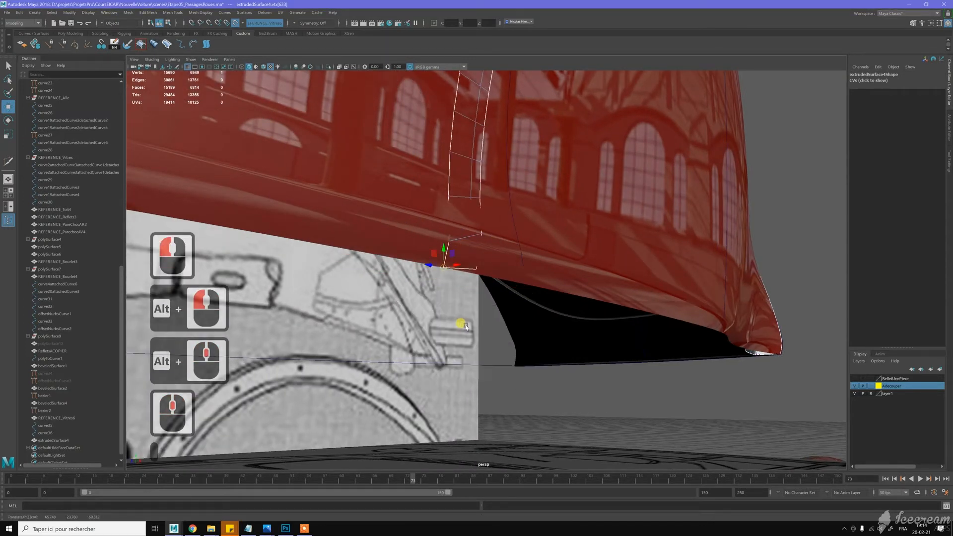
In the side view, move the next two bottom vertices of the arch tip down to line up with the body's lower edge
{"action": "key", "text": "space"}
{"action": "scroll", "coordinate": [464, 323], "scroll_direction": "up", "scroll_amount": 5}
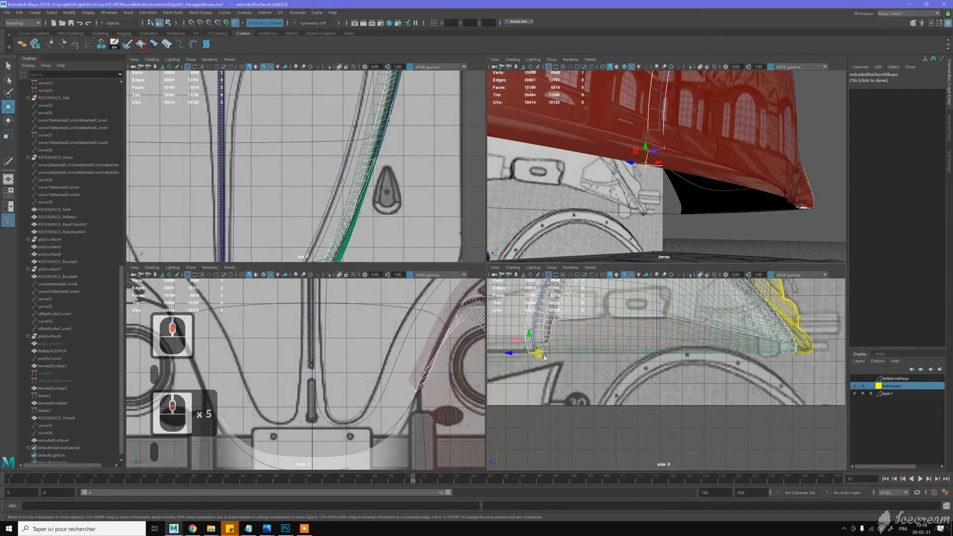
{"action": "key", "text": "space"}
{"action": "scroll", "coordinate": [537, 357], "scroll_direction": "up", "scroll_amount": 4}
{"action": "middle_click_drag", "start_coordinate": [534, 356], "coordinate": [424, 269], "text": "alt"}
{"action": "scroll", "coordinate": [425, 268], "scroll_direction": "up", "scroll_amount": 9}
{"action": "scroll", "coordinate": [422, 266], "scroll_direction": "up", "scroll_amount": 7}
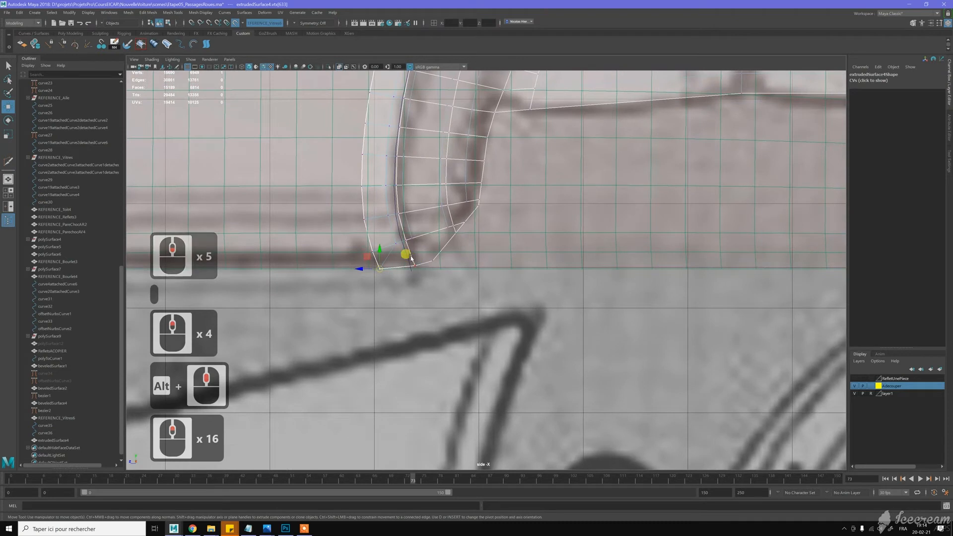
{"action": "left_click", "coordinate": [435, 285]}
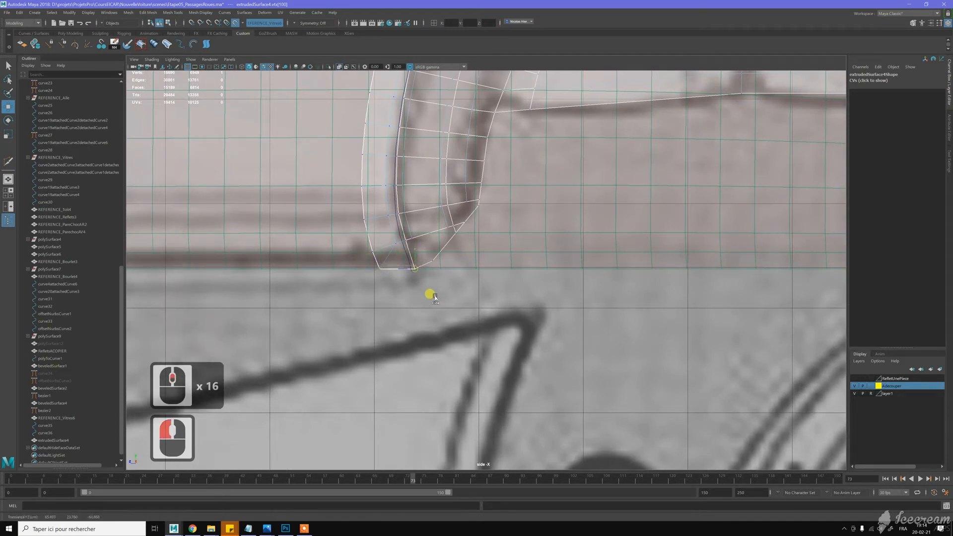
{"action": "left_click", "coordinate": [431, 253]}
{"action": "left_click", "coordinate": [447, 271]}
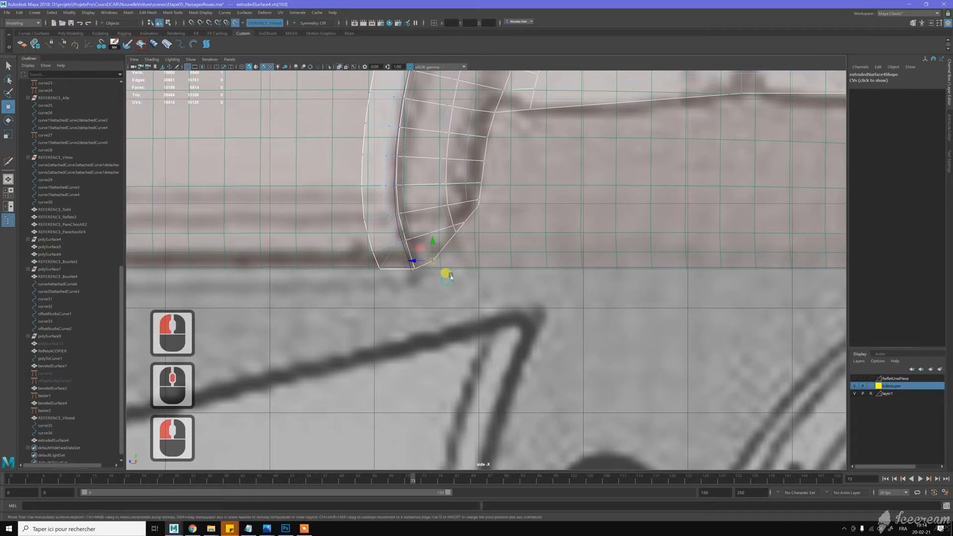
{"action": "middle_click_drag", "start_coordinate": [449, 275], "coordinate": [453, 285]}
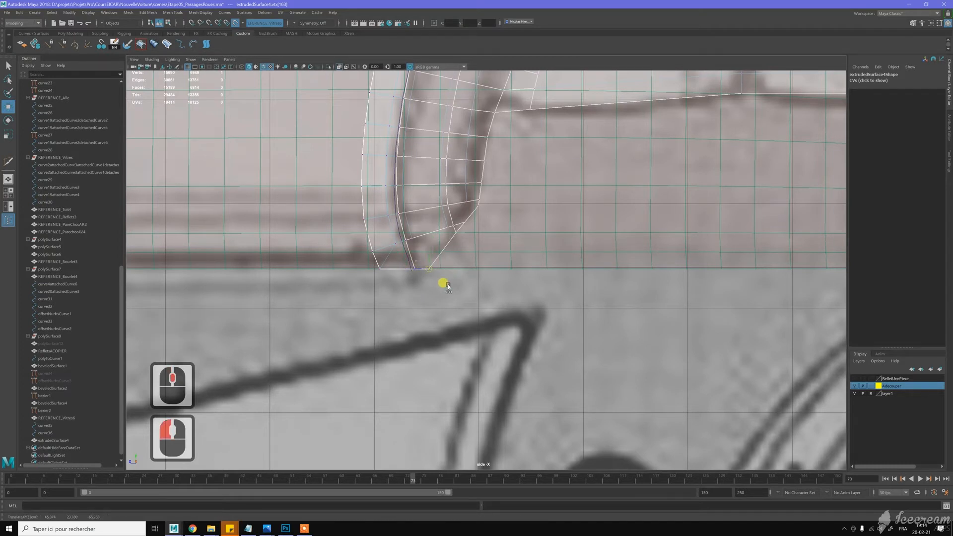
{"action": "left_click", "coordinate": [456, 212]}
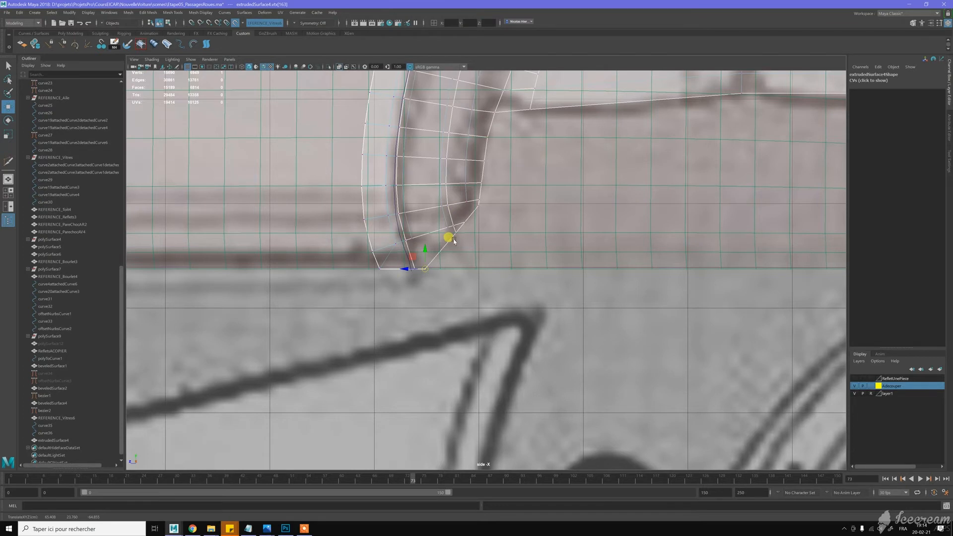
Disable the live surface and isolate the wheel-arch mesh extrudedSurface4
{"action": "scroll", "coordinate": [373, 246], "scroll_direction": "up", "scroll_amount": 2}
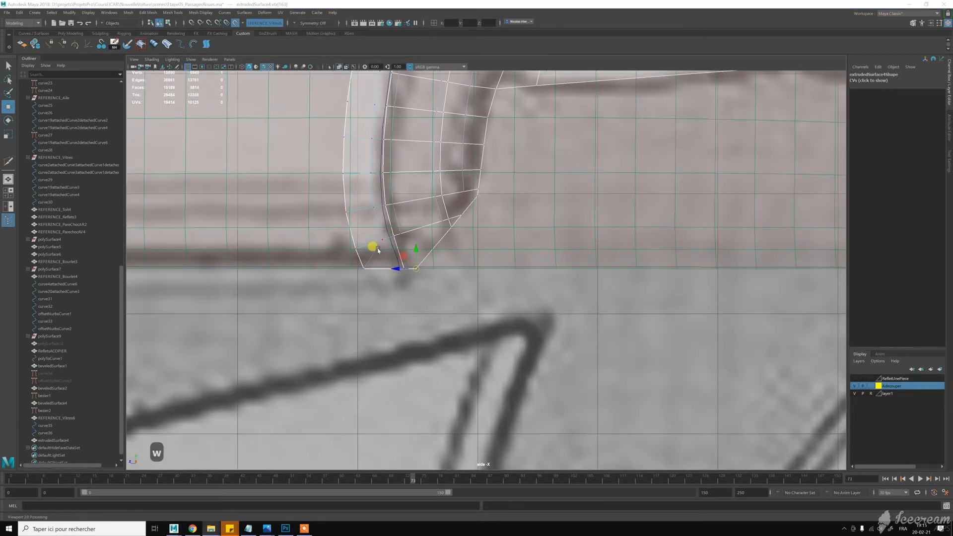
{"action": "right_click_drag", "start_coordinate": [385, 241], "coordinate": [417, 228]}
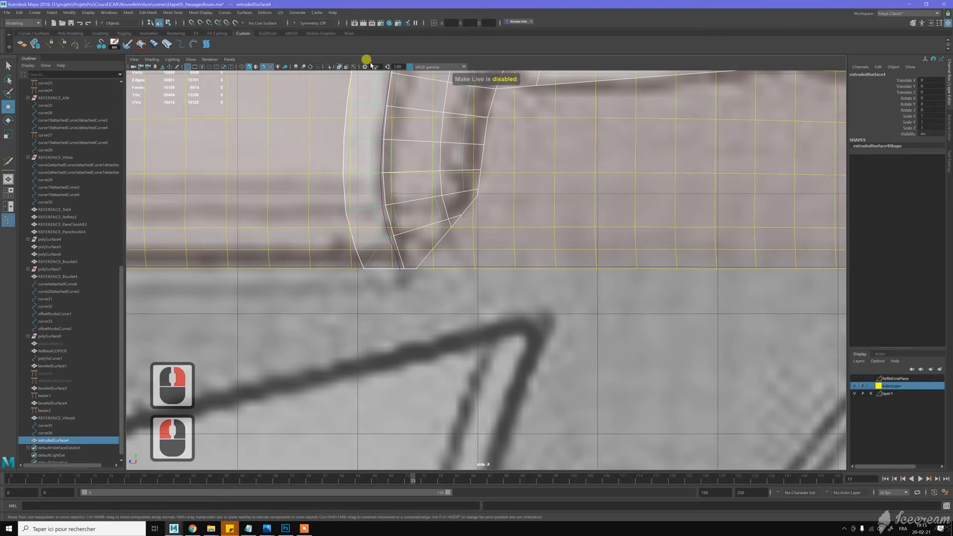
{"action": "left_click", "coordinate": [332, 69]}
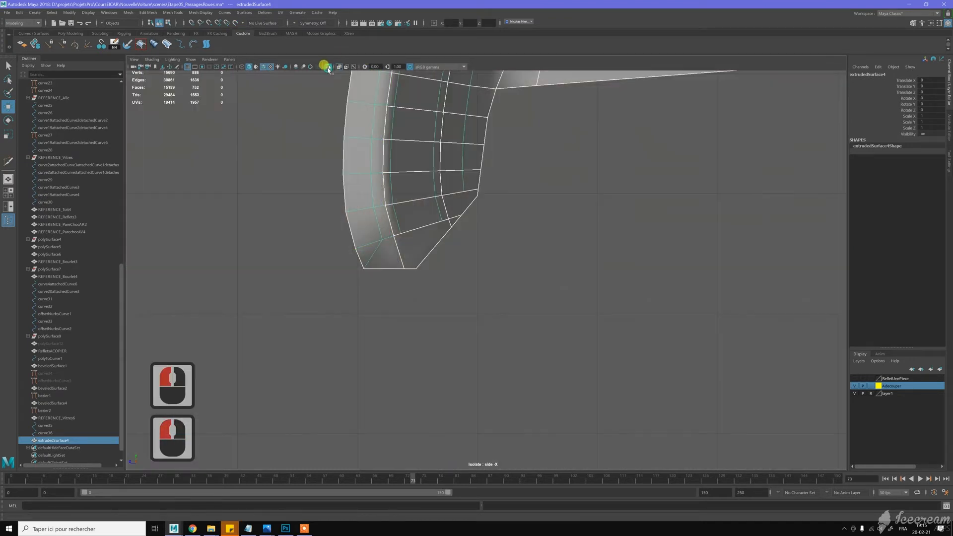
With Multi-Cut, extend the loops on both sides of the arch's front ridge to the tip's flat bottom edge and its inner corner
{"action": "right_click", "coordinate": [394, 194], "text": "shift"}
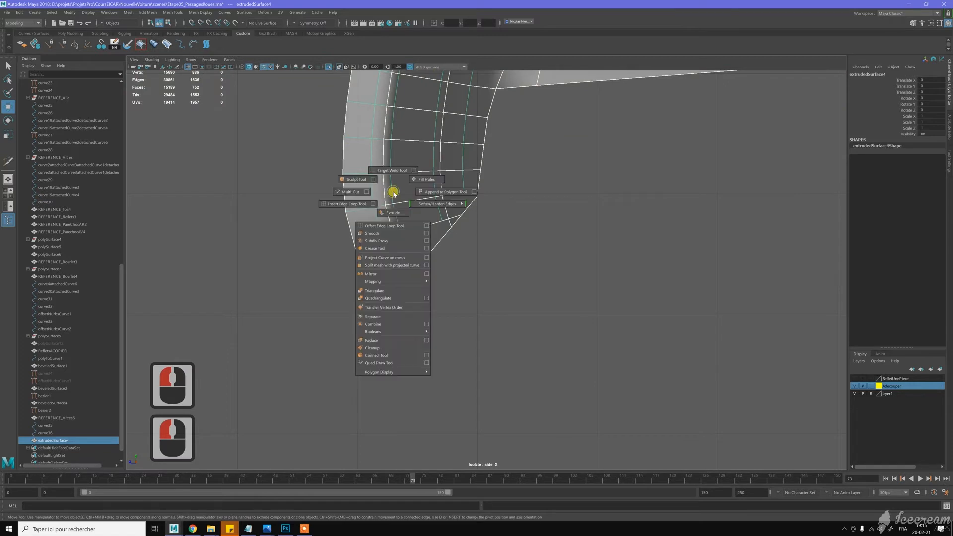
{"action": "left_click", "coordinate": [364, 193]}
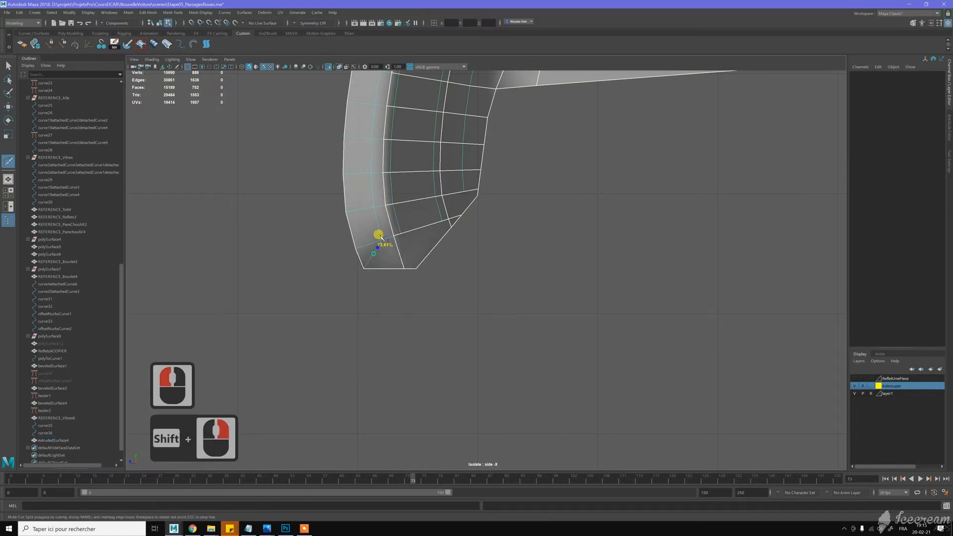
{"action": "left_click", "coordinate": [382, 239]}
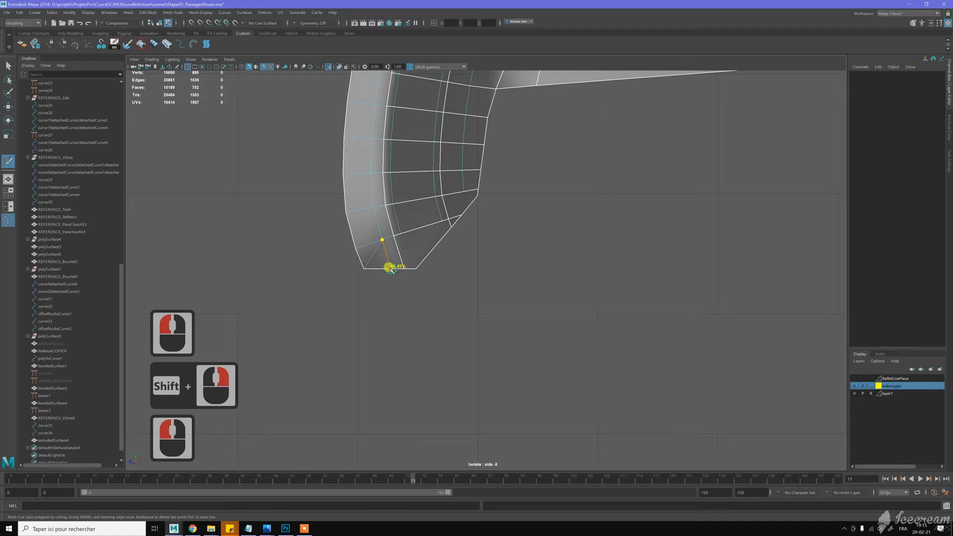
{"action": "left_click", "coordinate": [390, 267]}
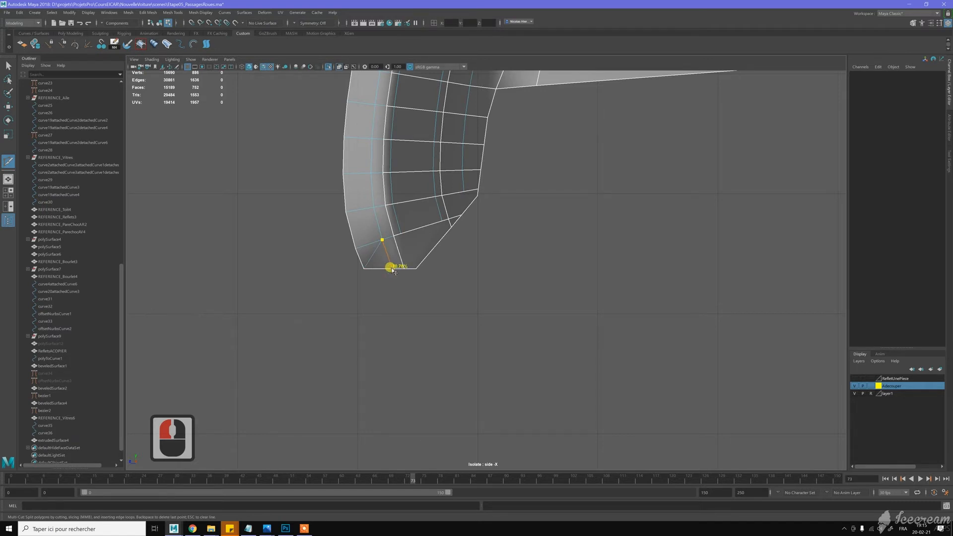
{"action": "key", "text": "y"}
{"action": "left_click", "coordinate": [401, 234]}
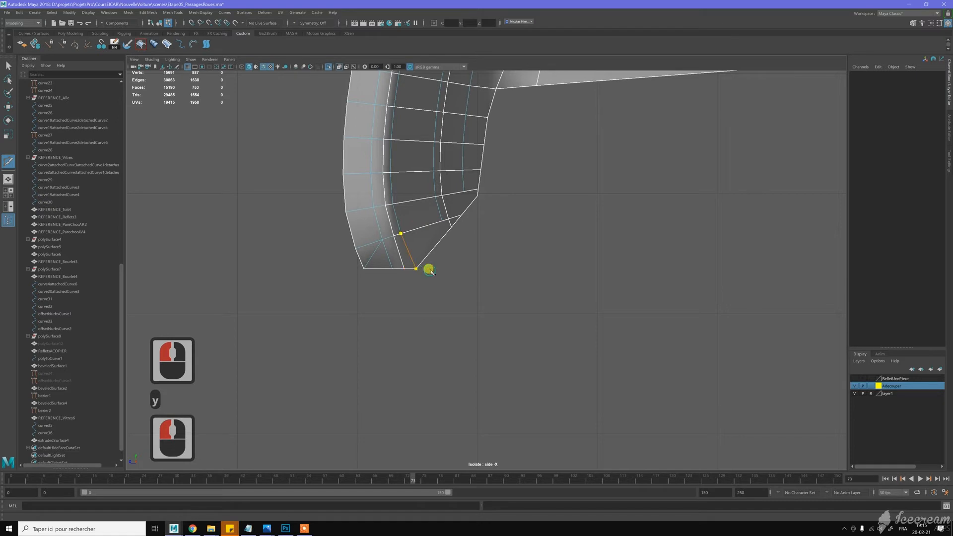
{"action": "left_click", "coordinate": [428, 269]}
Cut two more edges that continue the inner panel's dead-end loops down to the arch tip's slanted border
{"action": "left_click", "coordinate": [442, 221]}
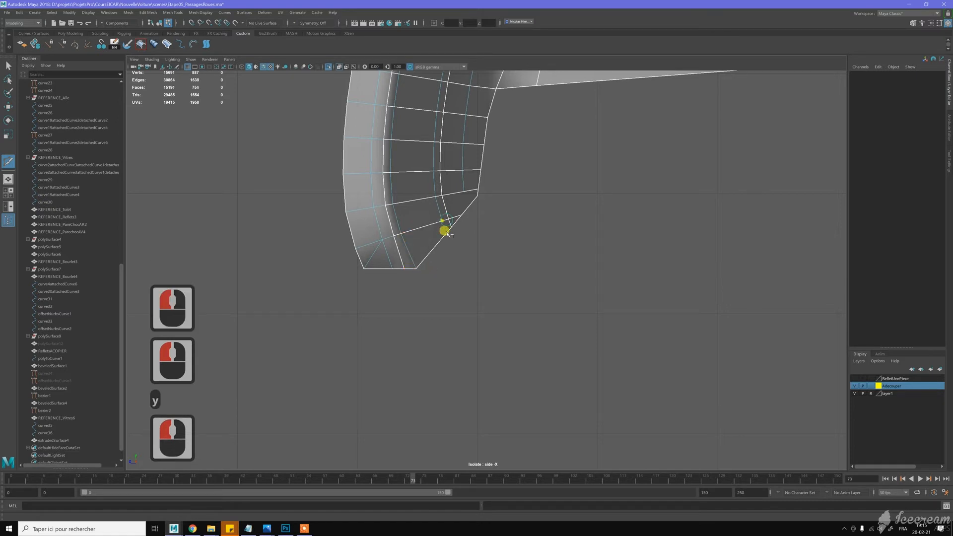
{"action": "left_click", "coordinate": [447, 232]}
{"action": "key", "text": "y"}
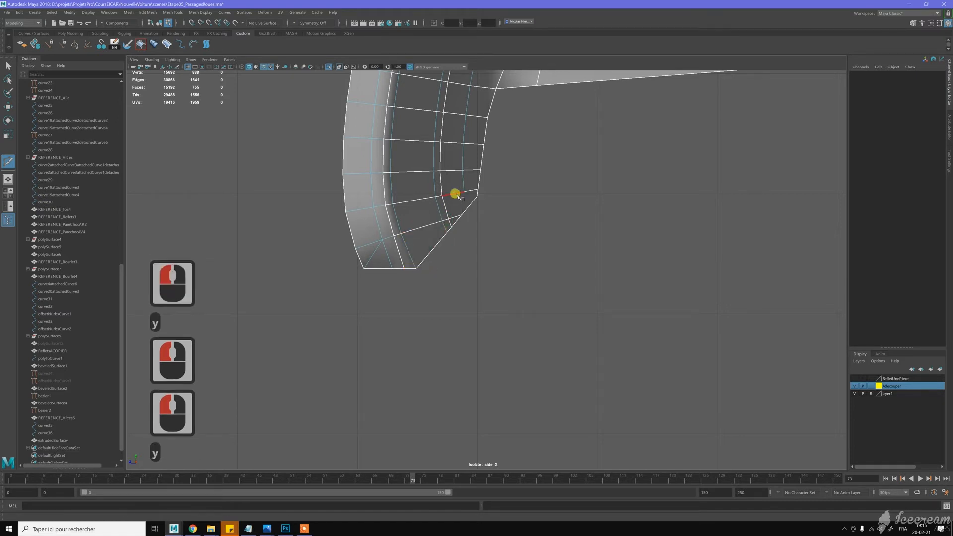
{"action": "left_click", "coordinate": [462, 215]}
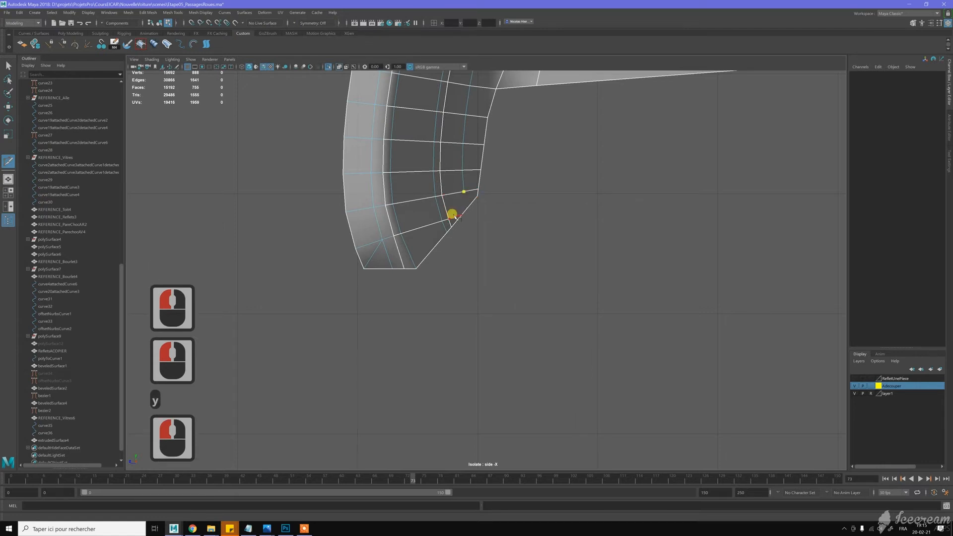
{"action": "left_click", "coordinate": [473, 213]}
{"action": "key", "text": "y"}
{"action": "key", "text": "y"}
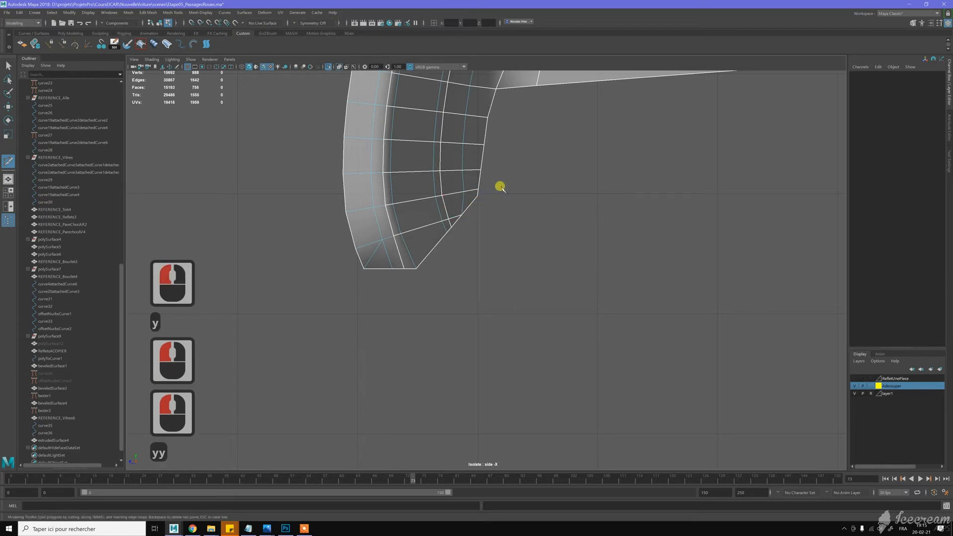
Delete the diagonal edge crossing the outer face at the bottom of the arch tip
{"action": "middle_click_drag", "start_coordinate": [496, 225], "coordinate": [497, 229], "text": "alt"}
{"action": "key", "text": "w"}
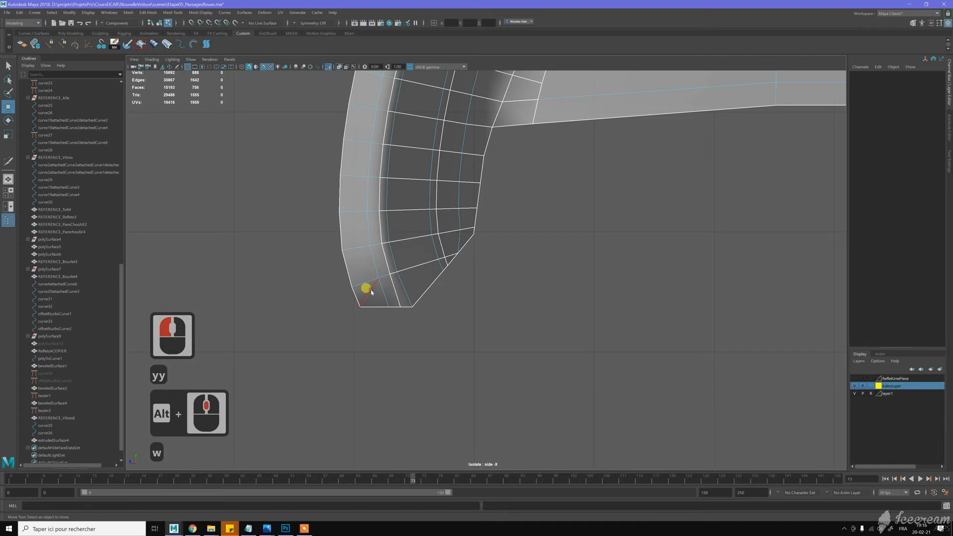
{"action": "left_click", "coordinate": [367, 293]}
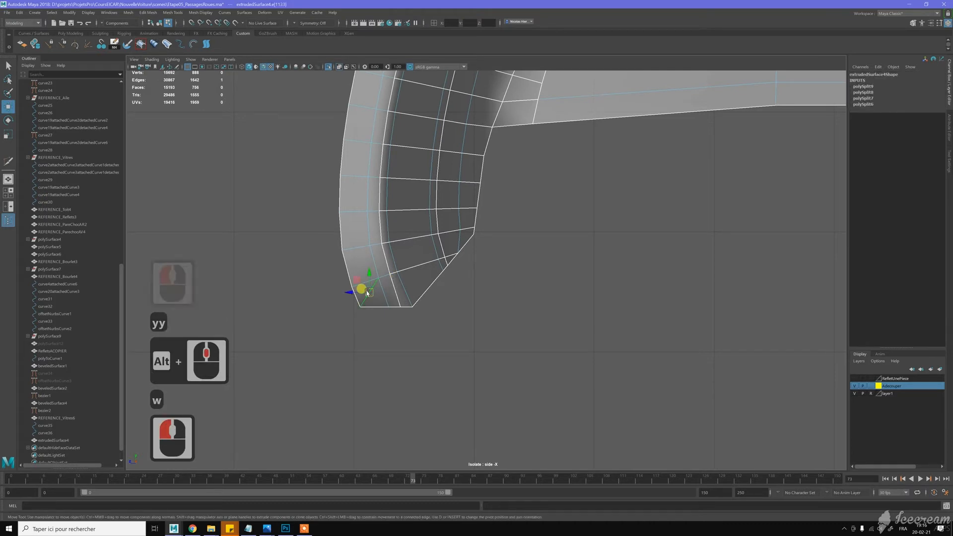
{"action": "key", "text": "BackSpace"}
{"action": "key", "text": "w"}
Examine the inner panel's edge loops near the arch tip in the side and perspective views, selecting one loop to trace its path
{"action": "mouse_move", "coordinate": [394, 260]}
{"action": "middle_mouse_down", "text": "alt"}
{"action": "mouse_move", "coordinate": [436, 234]}
{"action": "mouse_move", "coordinate": [403, 272]}
{"action": "middle_mouse_up", "text": "alt"}
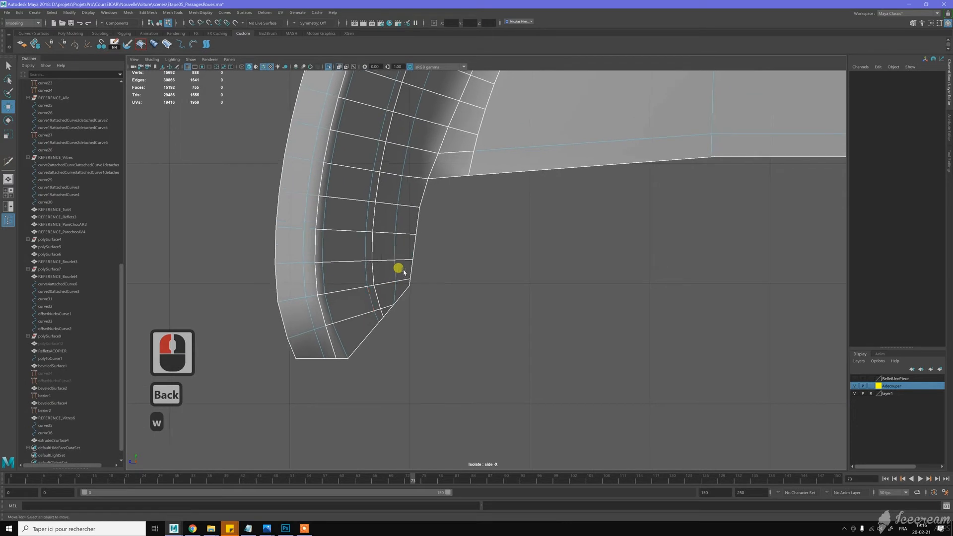
{"action": "scroll", "coordinate": [399, 278], "scroll_direction": "up", "scroll_amount": 5}
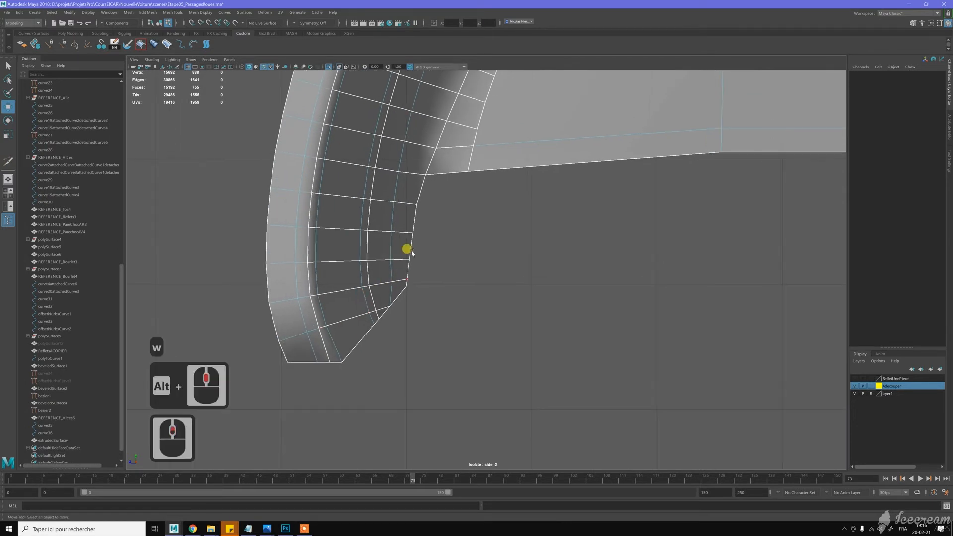
{"action": "middle_click_drag", "start_coordinate": [392, 323], "coordinate": [391, 294], "text": "alt"}
{"action": "scroll", "coordinate": [392, 294], "scroll_direction": "down", "scroll_amount": 18, "text": "alt"}
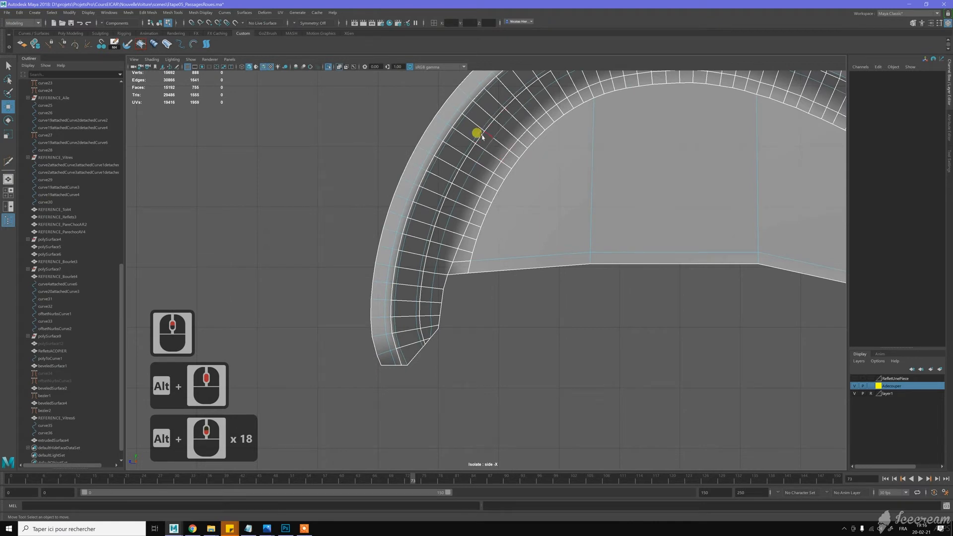
{"action": "key", "text": "space"}
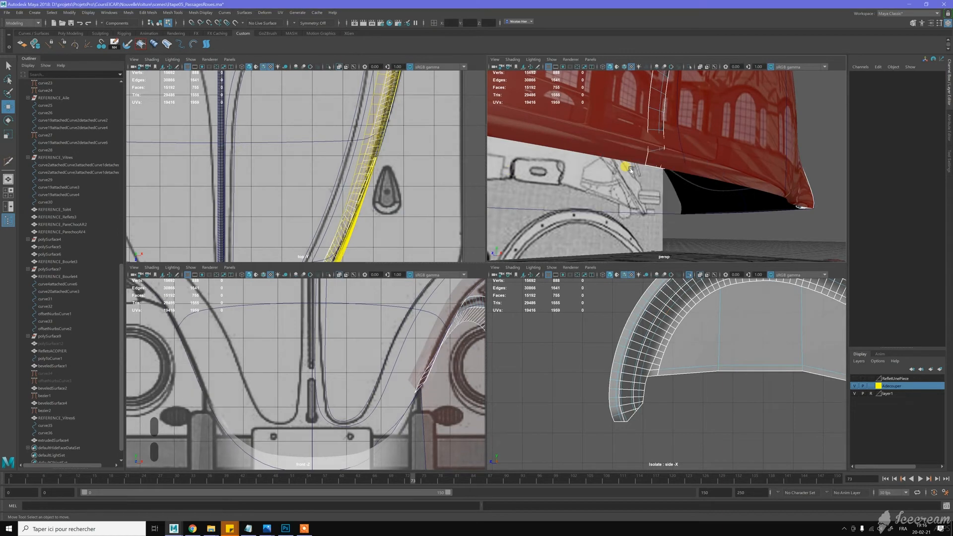
{"action": "key", "text": "space"}
{"action": "scroll", "coordinate": [619, 200], "scroll_direction": "down", "scroll_amount": 4}
{"action": "left_click_drag", "start_coordinate": [645, 218], "coordinate": [561, 198], "text": "alt"}
{"action": "left_click_drag", "start_coordinate": [598, 149], "coordinate": [505, 241], "text": "alt"}
{"action": "middle_click_drag", "start_coordinate": [504, 241], "coordinate": [506, 168], "text": "alt"}
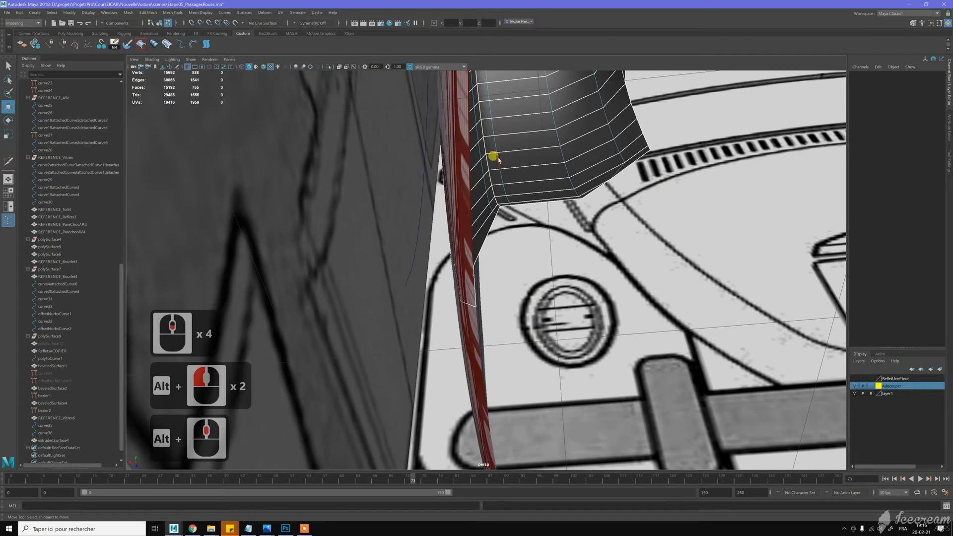
{"action": "double_click", "coordinate": [498, 159]}
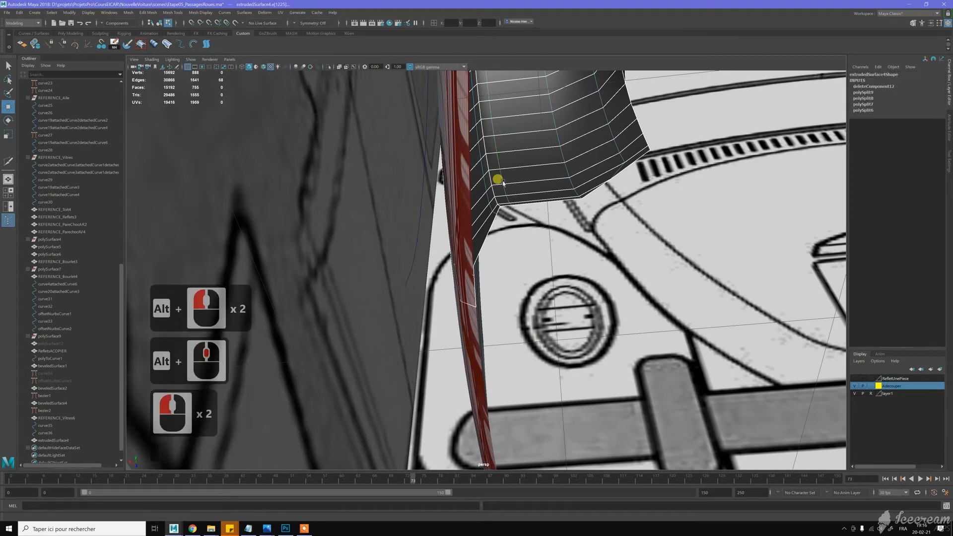
{"action": "key", "text": "space"}
{"action": "middle_click_drag", "start_coordinate": [665, 372], "coordinate": [576, 421], "text": "alt"}
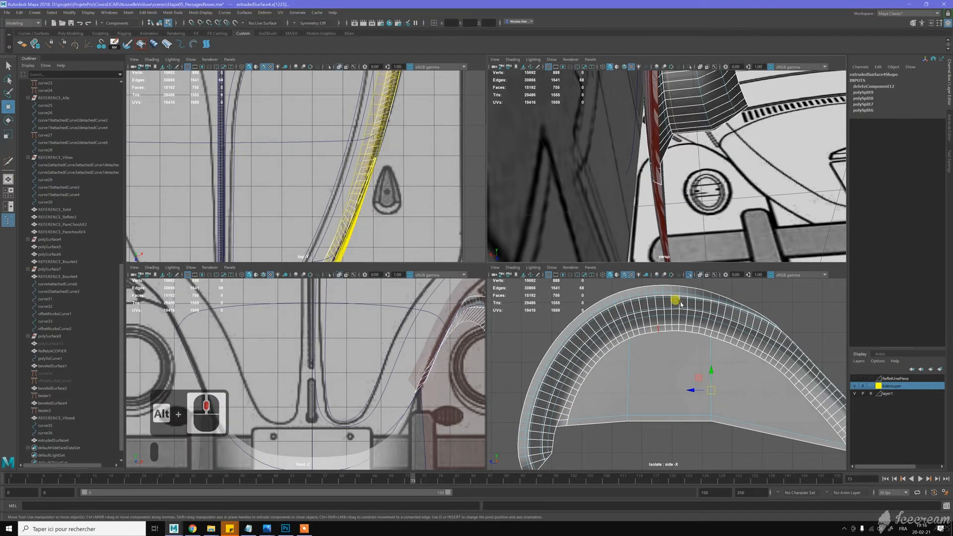
{"action": "key", "text": "space"}
{"action": "left_click_drag", "start_coordinate": [593, 226], "coordinate": [549, 220], "text": "alt"}
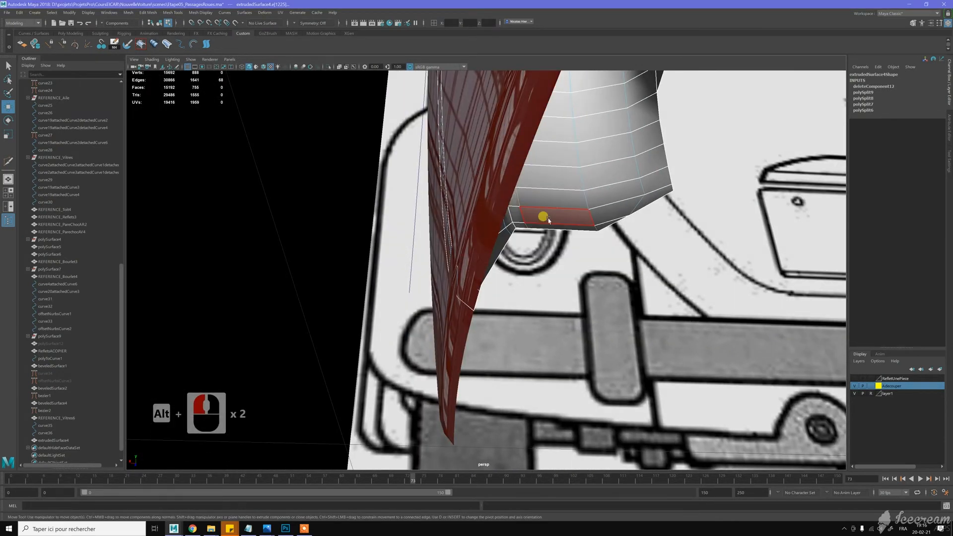
{"action": "key", "text": "space"}
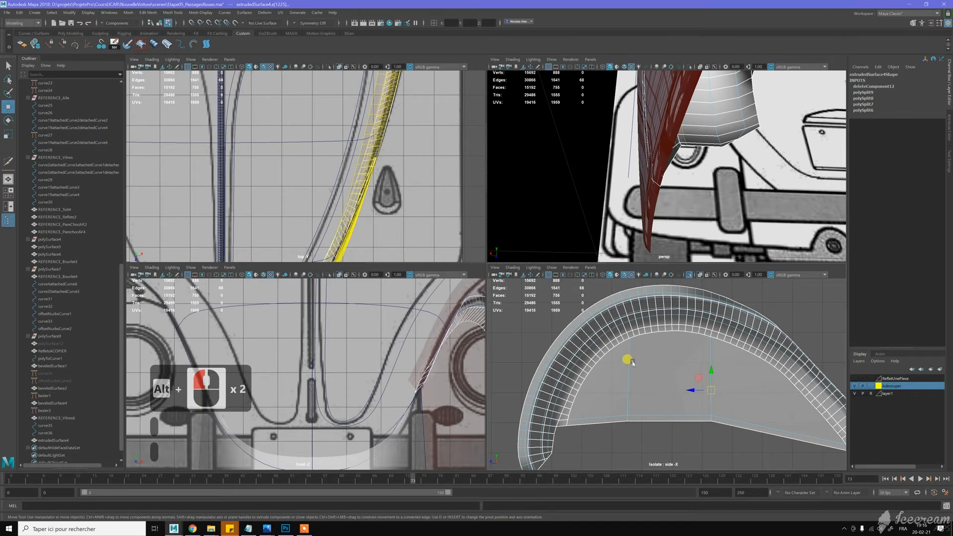
{"action": "key", "text": "space"}
{"action": "scroll", "coordinate": [359, 339], "scroll_direction": "up", "scroll_amount": 1}
{"action": "middle_click_drag", "start_coordinate": [359, 340], "coordinate": [524, 257], "text": "alt"}
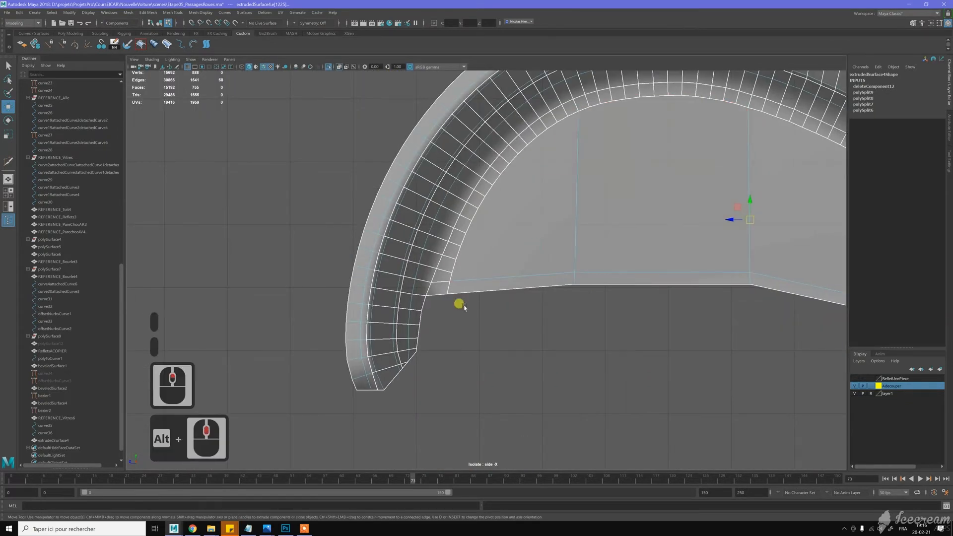
With Multi-Cut, cut an edge from the innermost loop's vertex to the middle of the short horizontal edge just above the slanted border
{"action": "key", "text": "w"}
{"action": "scroll", "coordinate": [394, 360], "scroll_direction": "up", "scroll_amount": 5}
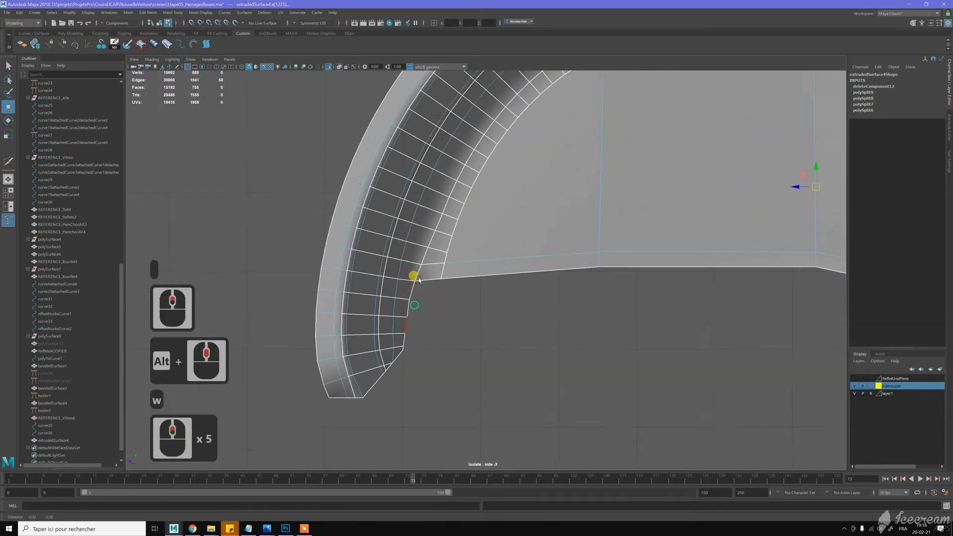
{"action": "middle_click_drag", "start_coordinate": [419, 279], "coordinate": [436, 237], "text": "alt"}
{"action": "scroll", "coordinate": [405, 313], "scroll_direction": "up", "scroll_amount": 6}
{"action": "middle_click_drag", "start_coordinate": [372, 321], "coordinate": [449, 268], "text": "alt"}
{"action": "scroll", "coordinate": [418, 281], "scroll_direction": "up", "scroll_amount": 2, "text": "alt"}
{"action": "scroll", "coordinate": [418, 282], "scroll_direction": "up", "scroll_amount": 7, "text": "alt"}
{"action": "scroll", "coordinate": [444, 272], "scroll_direction": "up", "scroll_amount": 5, "text": "alt"}
{"action": "key", "text": "w"}
{"action": "right_click_drag", "start_coordinate": [441, 270], "coordinate": [453, 266]}
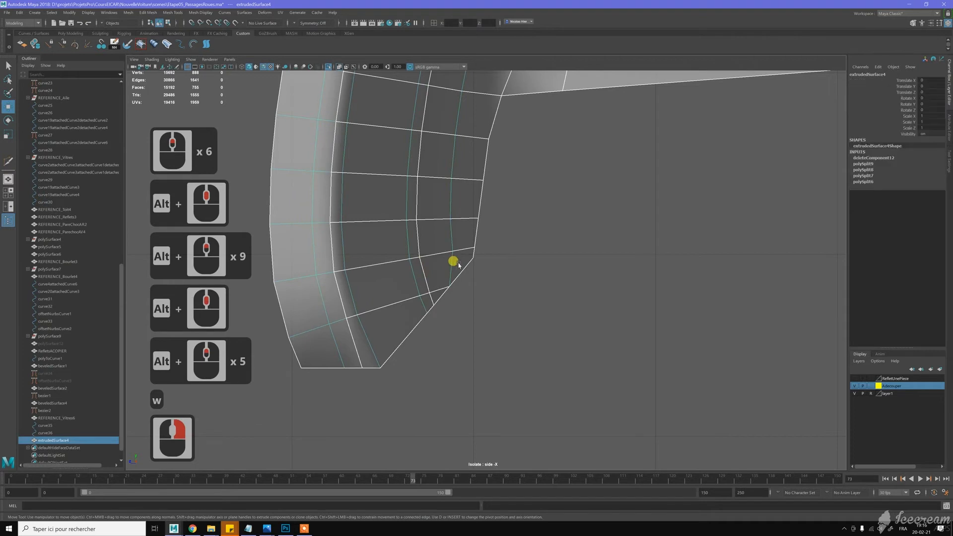
{"action": "right_click_drag", "start_coordinate": [456, 263], "coordinate": [420, 263], "text": "shift"}
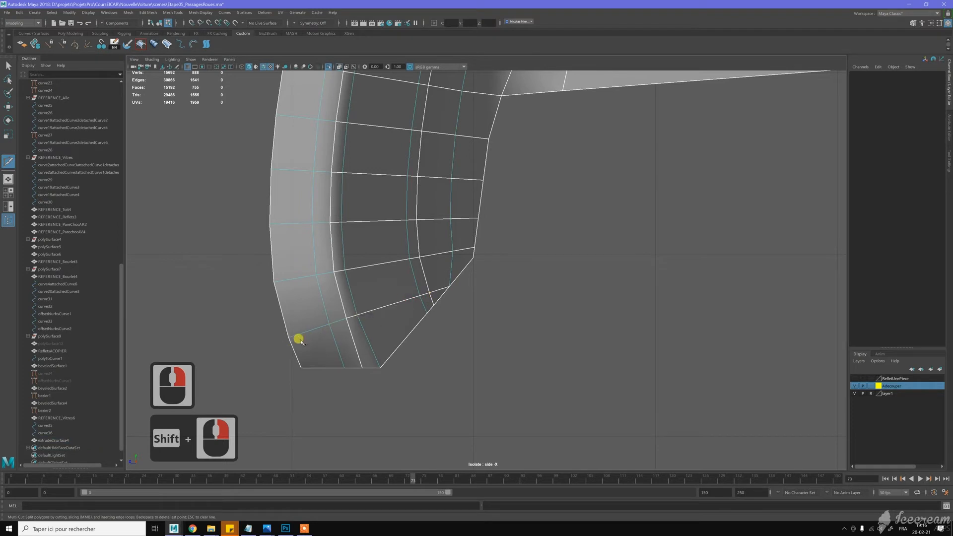
{"action": "left_click", "coordinate": [453, 252]}
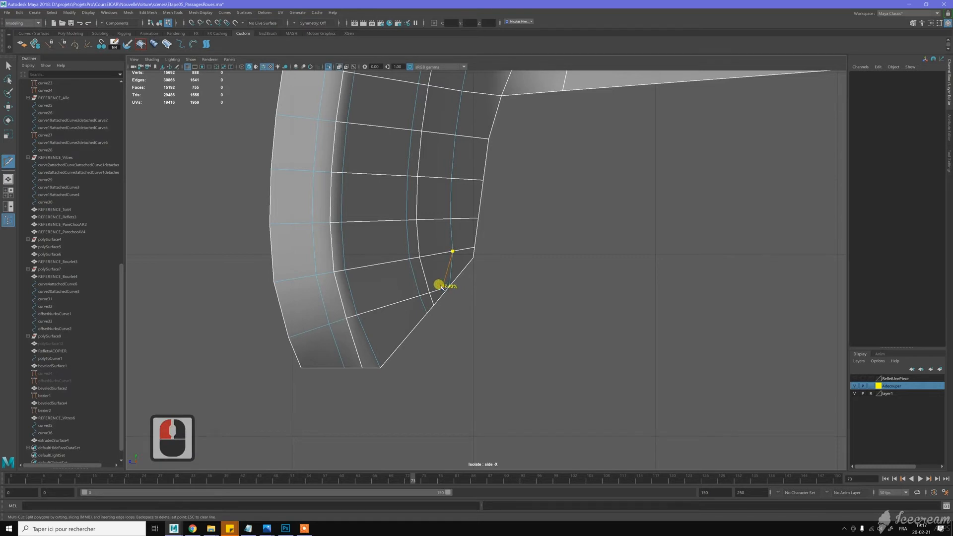
{"action": "left_click", "coordinate": [441, 288]}
{"action": "key", "text": "y"}
{"action": "key", "text": "w"}
{"action": "scroll", "coordinate": [454, 283], "scroll_direction": "up", "scroll_amount": 3}
{"action": "key", "text": "w"}
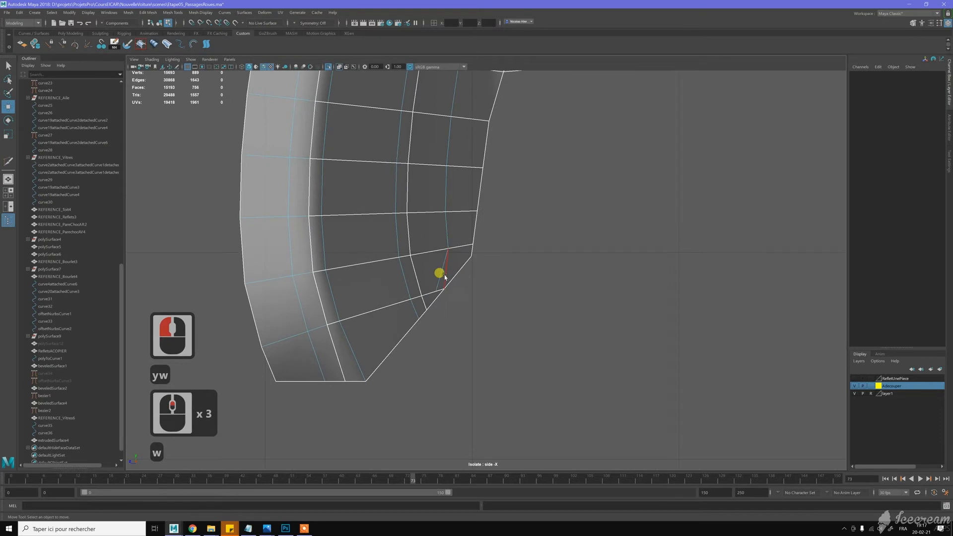
Delete the old edge running from the innermost loop's vertex to the slanted border, along with its unneeded vertices
{"action": "left_click", "coordinate": [445, 277]}
{"action": "key", "text": "ctrl+BackSpace"}
{"action": "key", "text": "w"}
Weld the border vertex just above the inner panel's lower corner onto that corner vertex with the Target Weld tool
{"action": "right_click_drag", "start_coordinate": [461, 240], "coordinate": [480, 227]}
{"action": "right_click_drag", "start_coordinate": [481, 227], "coordinate": [485, 226]}
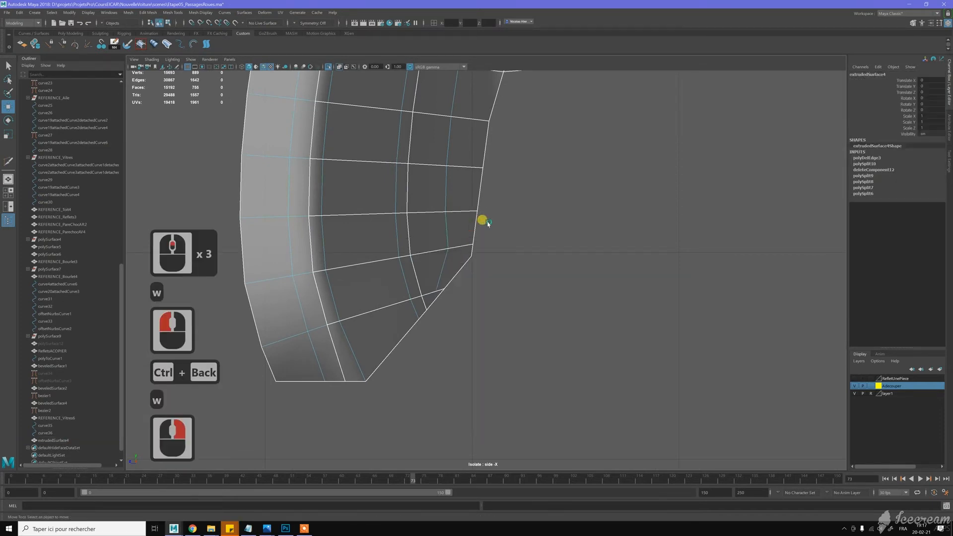
{"action": "left_click", "coordinate": [493, 242]}
{"action": "left_click", "coordinate": [462, 232]}
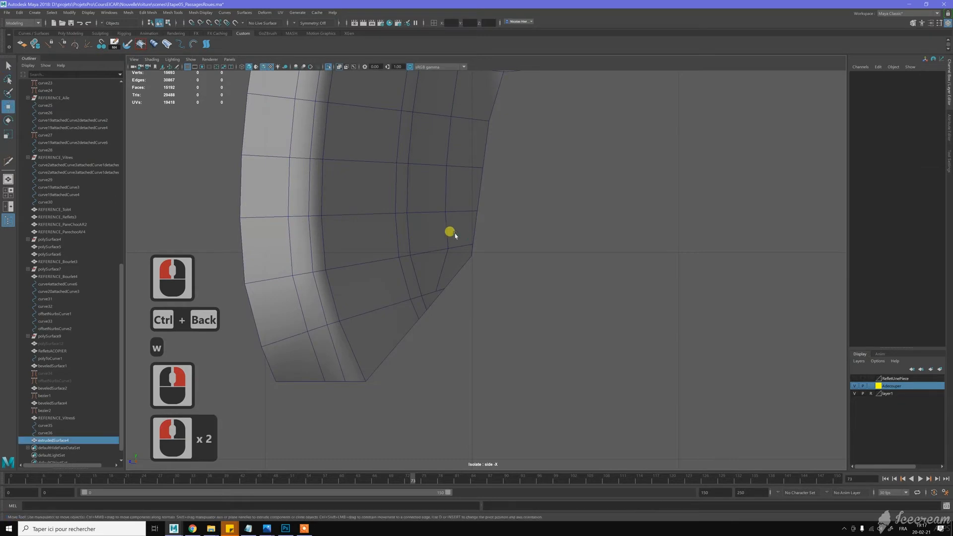
{"action": "scroll", "coordinate": [448, 237], "scroll_direction": "down", "scroll_amount": 2}
{"action": "right_click_drag", "start_coordinate": [453, 238], "coordinate": [454, 219]}
{"action": "right_click_drag", "start_coordinate": [462, 239], "coordinate": [466, 240], "text": "shift"}
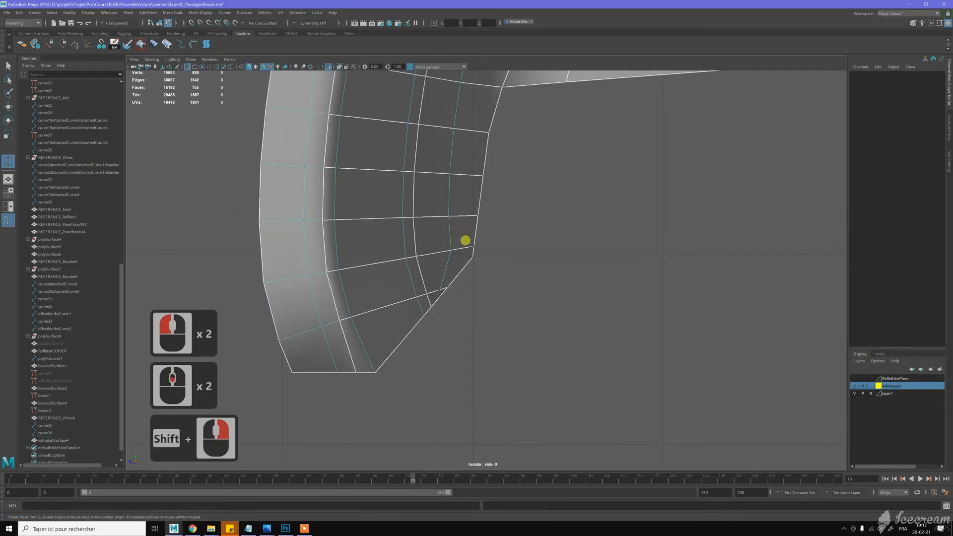
{"action": "left_click", "coordinate": [471, 240]}
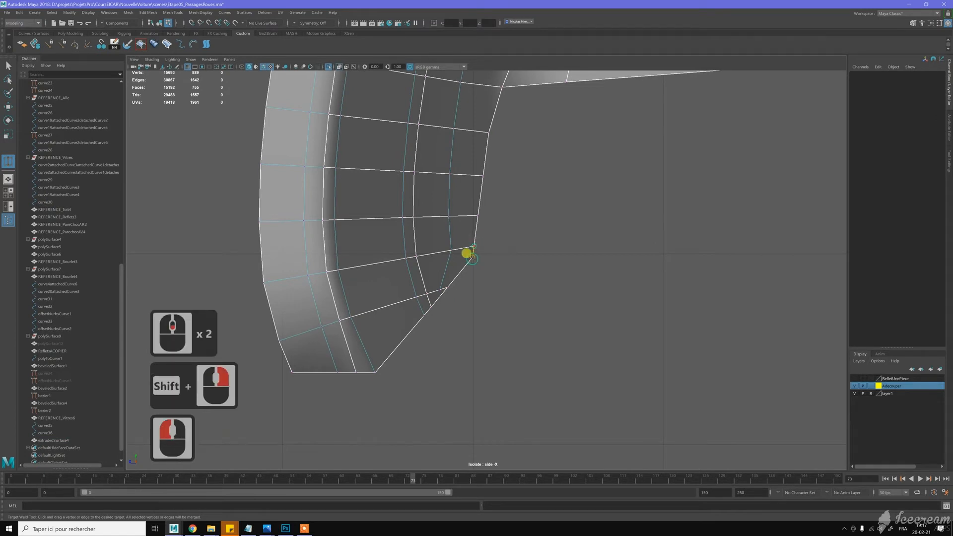
{"action": "left_click_drag", "start_coordinate": [474, 247], "coordinate": [471, 260]}
{"action": "key", "text": "w"}
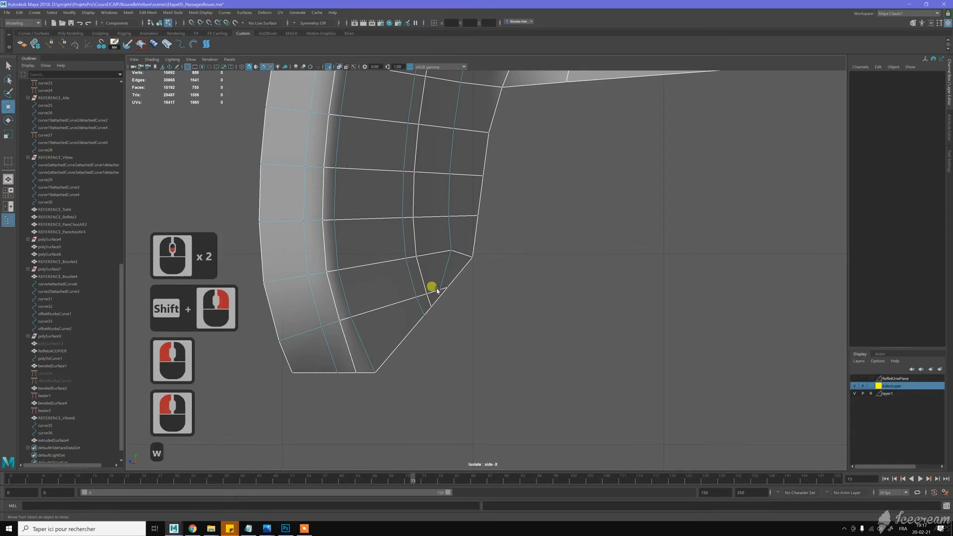
Set the Move tool's transform constraint to Edge and slide the newly cut vertex upward near the slanted border
{"action": "left_click", "coordinate": [438, 291]}
{"action": "key", "text": "w"}
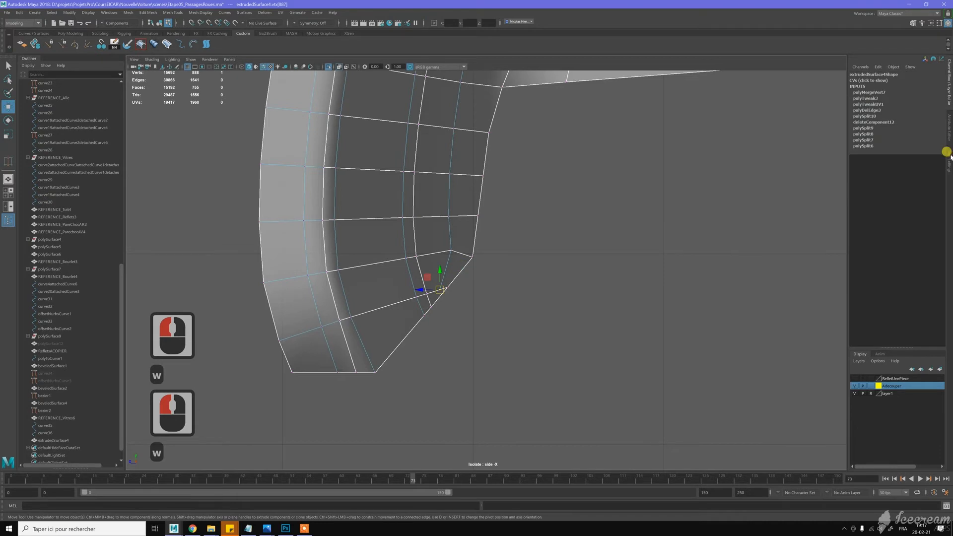
{"action": "left_click", "coordinate": [950, 155]}
{"action": "left_click", "coordinate": [832, 142]}
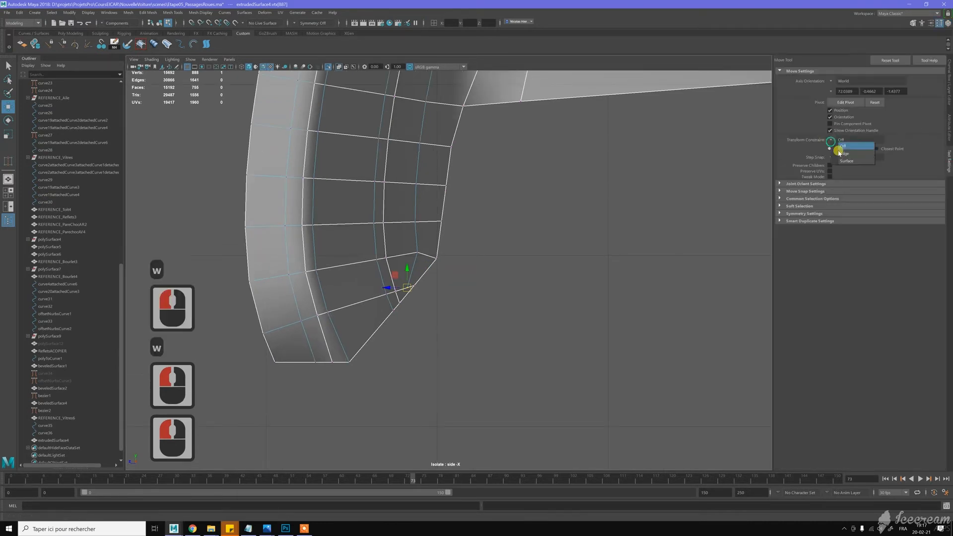
{"action": "left_click", "coordinate": [839, 149]}
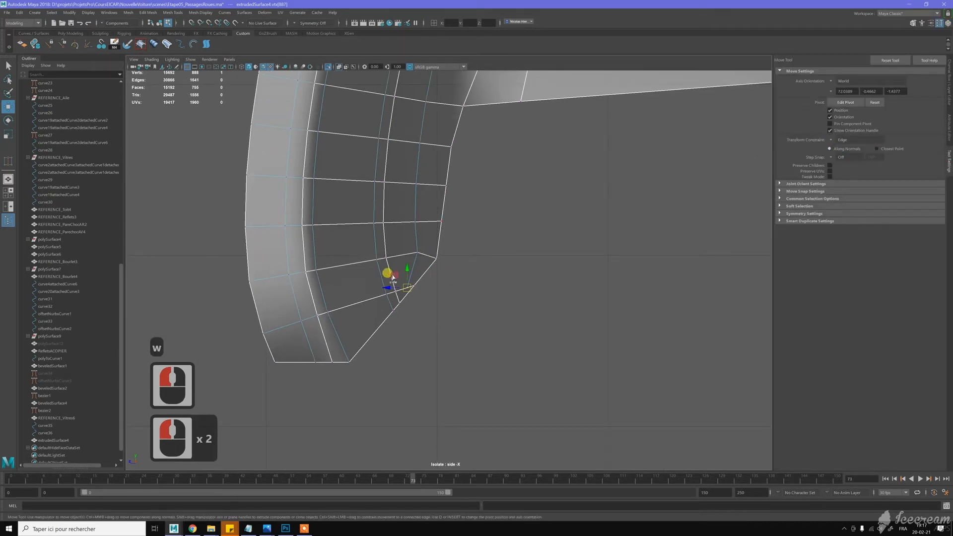
{"action": "left_click_drag", "start_coordinate": [398, 266], "coordinate": [395, 255]}
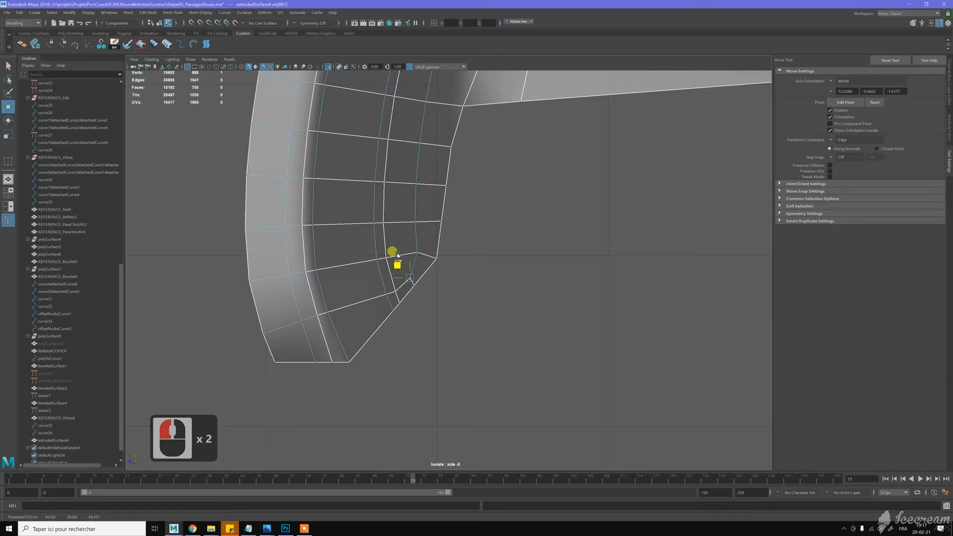
Switch to the perspective view, return the wheel-arch mesh to object mode and isolate it
{"action": "left_click", "coordinate": [456, 228]}
{"action": "key", "text": "w"}
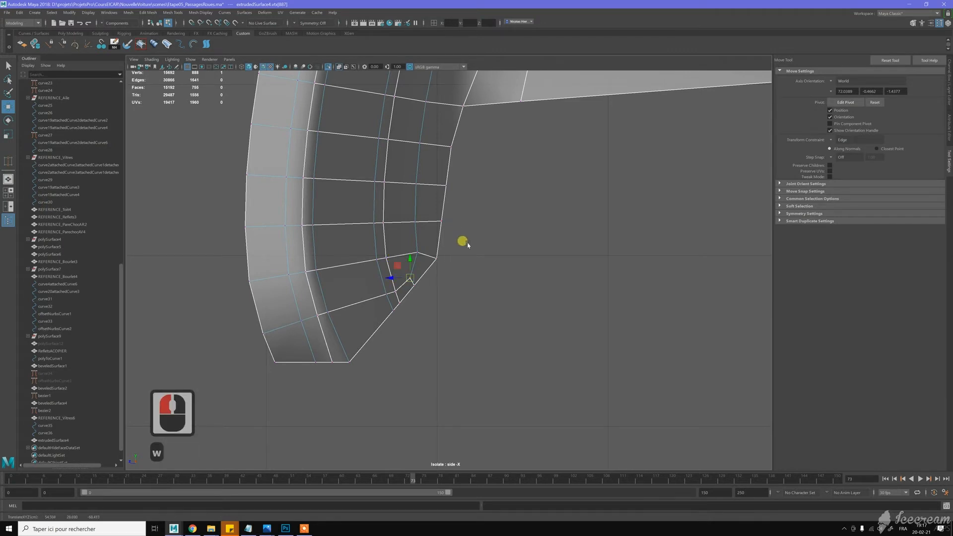
{"action": "scroll", "coordinate": [468, 243], "scroll_direction": "down", "scroll_amount": 7}
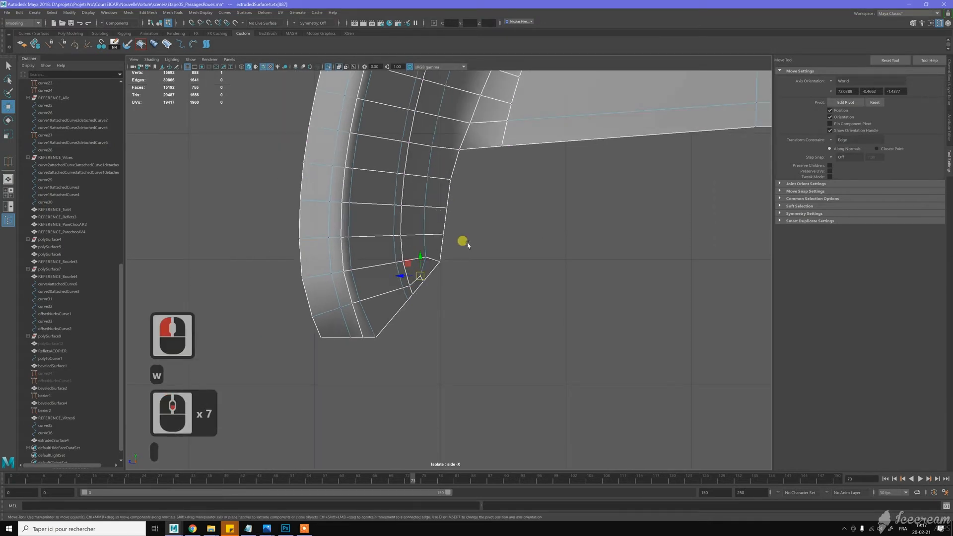
{"action": "key", "text": "space"}
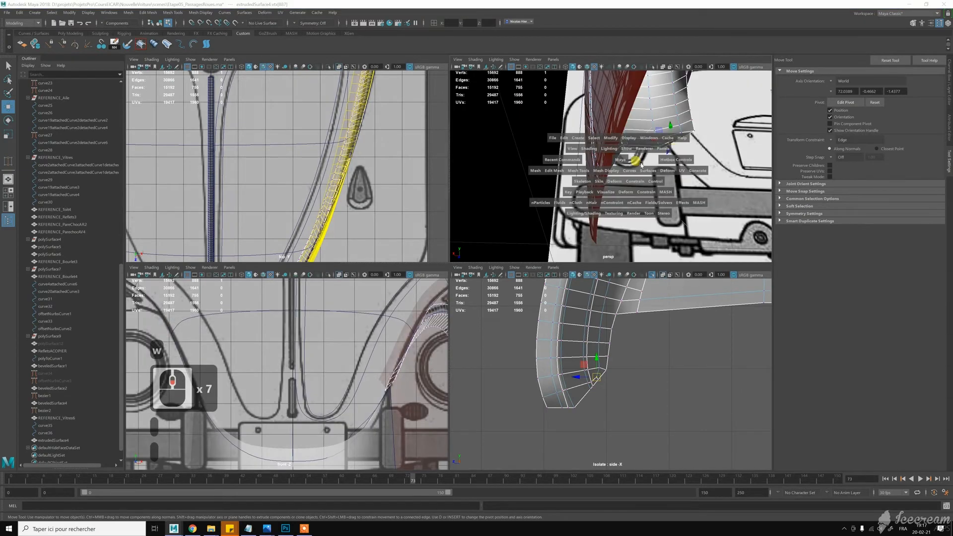
{"action": "key", "text": "space"}
{"action": "scroll", "coordinate": [634, 156], "scroll_direction": "up", "scroll_amount": 4}
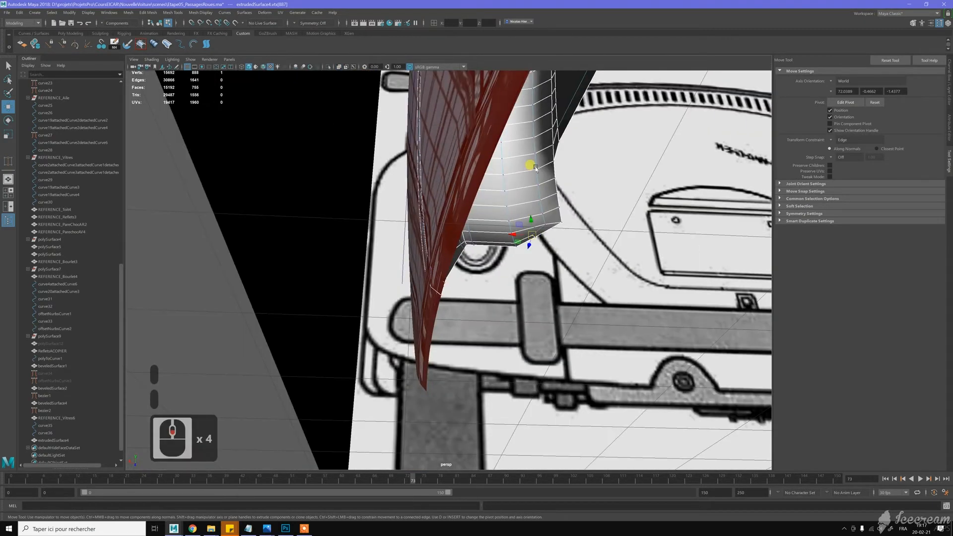
{"action": "key", "text": "w"}
{"action": "right_click", "coordinate": [537, 160]}
{"action": "left_click", "coordinate": [568, 150]}
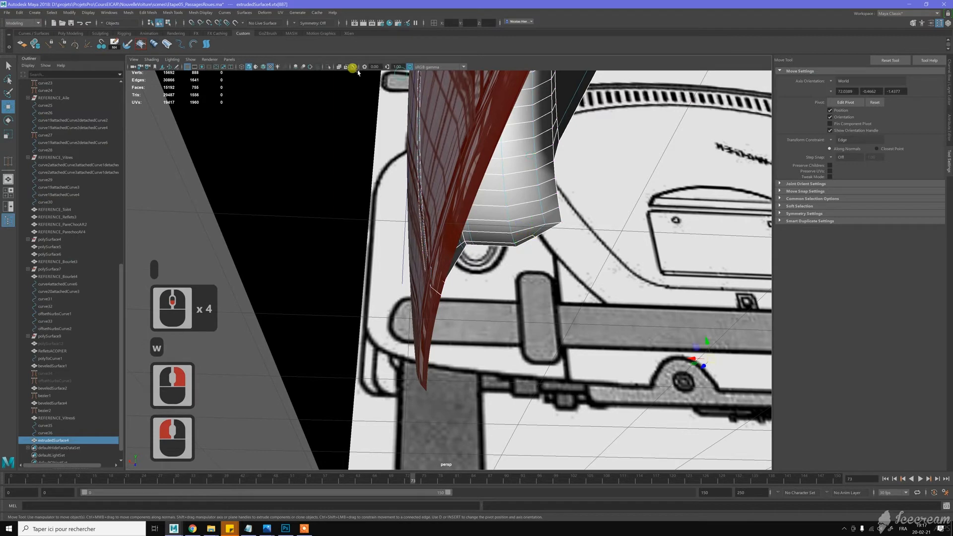
{"action": "left_click", "coordinate": [328, 67]}
Examine the whole wheel arch's shading and wireframe from several angles
{"action": "left_click_drag", "start_coordinate": [496, 140], "coordinate": [591, 245], "text": "alt"}
{"action": "left_click", "coordinate": [589, 248]}
{"action": "scroll", "coordinate": [588, 252], "scroll_direction": "up", "scroll_amount": 4}
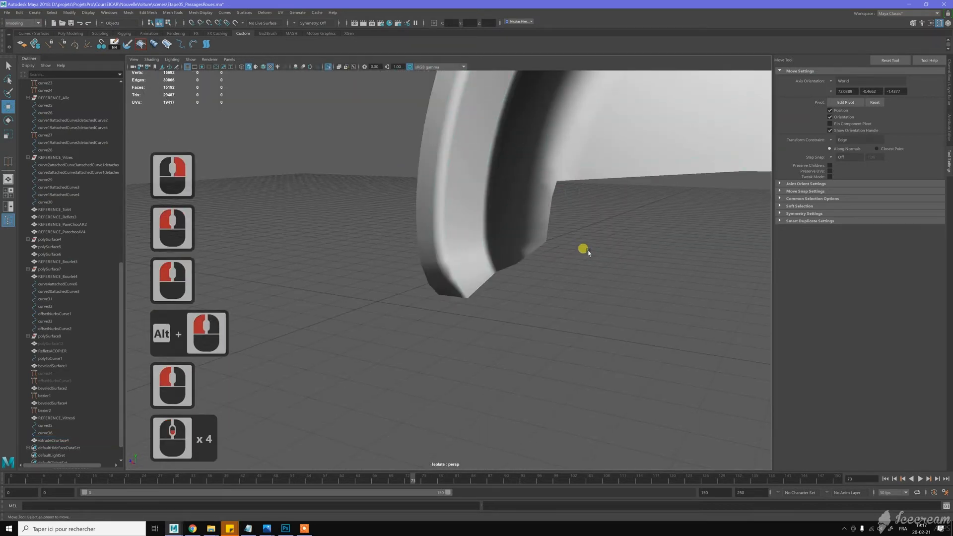
{"action": "scroll", "coordinate": [586, 249], "scroll_direction": "down", "scroll_amount": 8}
{"action": "scroll", "coordinate": [552, 259], "scroll_direction": "down", "scroll_amount": 1}
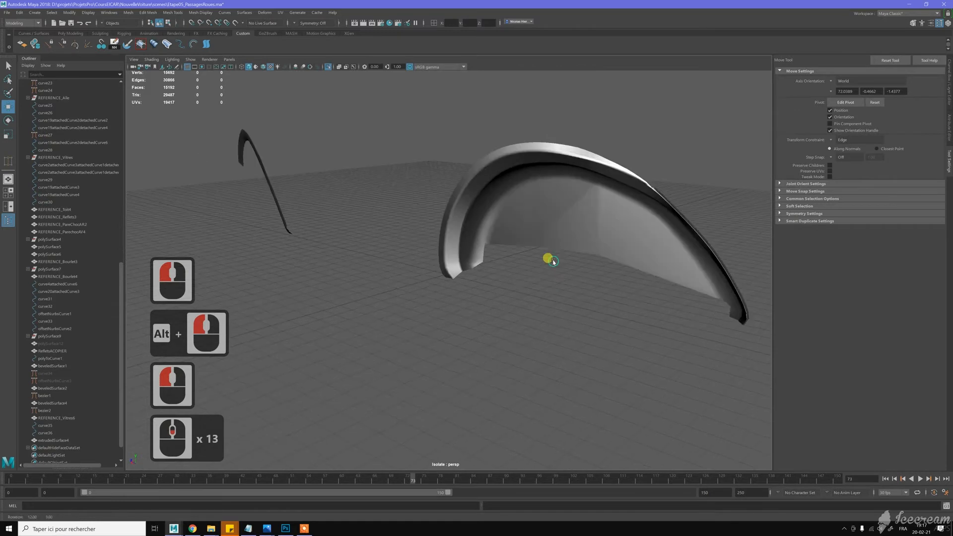
{"action": "left_click_drag", "start_coordinate": [554, 262], "coordinate": [559, 202], "text": "alt"}
{"action": "left_click", "coordinate": [589, 180]}
{"action": "left_click", "coordinate": [590, 253]}
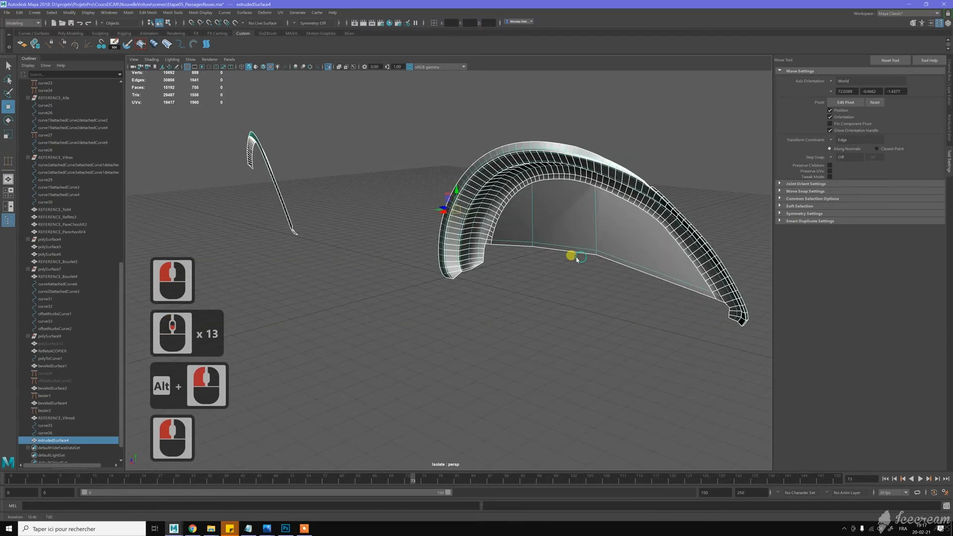
{"action": "left_click_drag", "start_coordinate": [557, 291], "coordinate": [570, 217], "text": "alt"}
{"action": "left_click", "coordinate": [557, 287]}
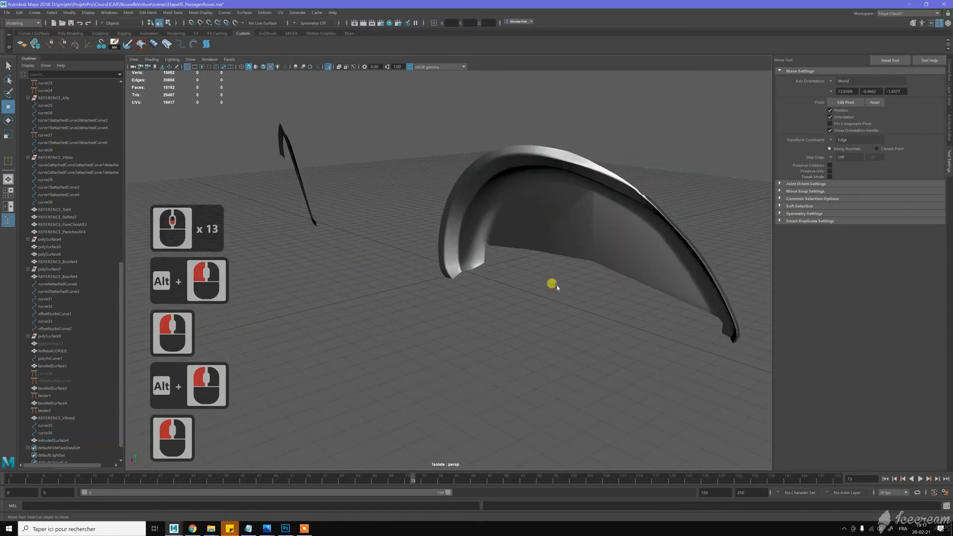
{"action": "left_click_drag", "start_coordinate": [580, 288], "coordinate": [583, 283], "text": "alt"}
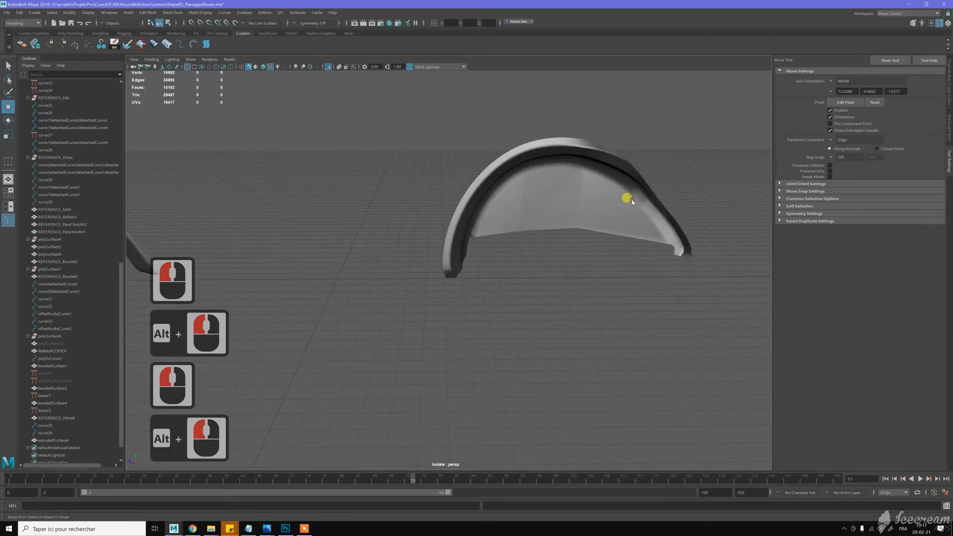
Inspect the topology and shading of the wheel arch's lower tip and inner panel corner up close
{"action": "left_click", "coordinate": [648, 197]}
{"action": "left_click_drag", "start_coordinate": [629, 209], "coordinate": [547, 201], "text": "alt"}
{"action": "scroll", "coordinate": [586, 216], "scroll_direction": "up", "scroll_amount": 3, "text": "alt"}
{"action": "scroll", "coordinate": [586, 217], "scroll_direction": "up", "scroll_amount": 2, "text": "alt"}
{"action": "middle_click_drag", "start_coordinate": [547, 201], "coordinate": [543, 201], "text": "alt"}
{"action": "right_click_drag", "start_coordinate": [544, 201], "coordinate": [544, 201], "text": "alt"}
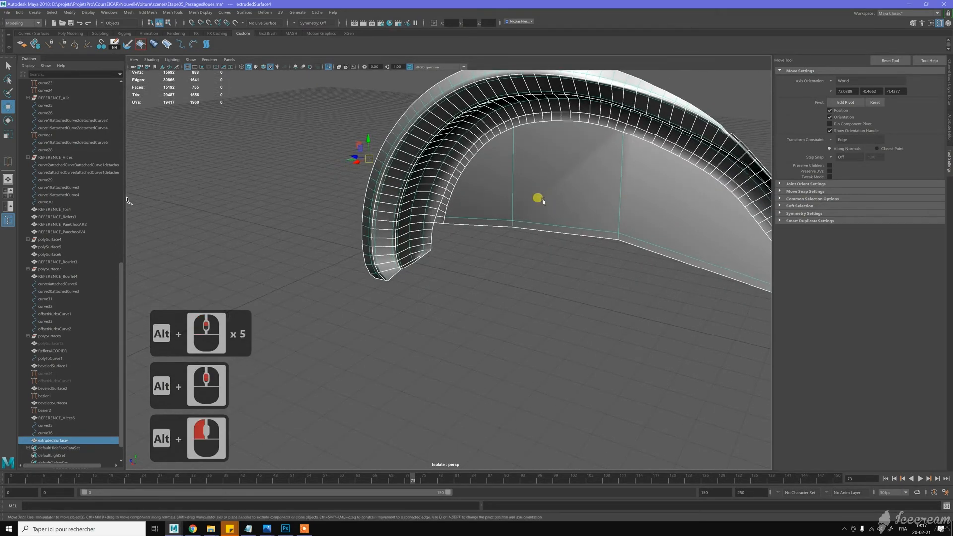
{"action": "right_click_drag", "start_coordinate": [485, 258], "coordinate": [449, 281], "text": "alt"}
{"action": "left_click", "coordinate": [448, 281]}
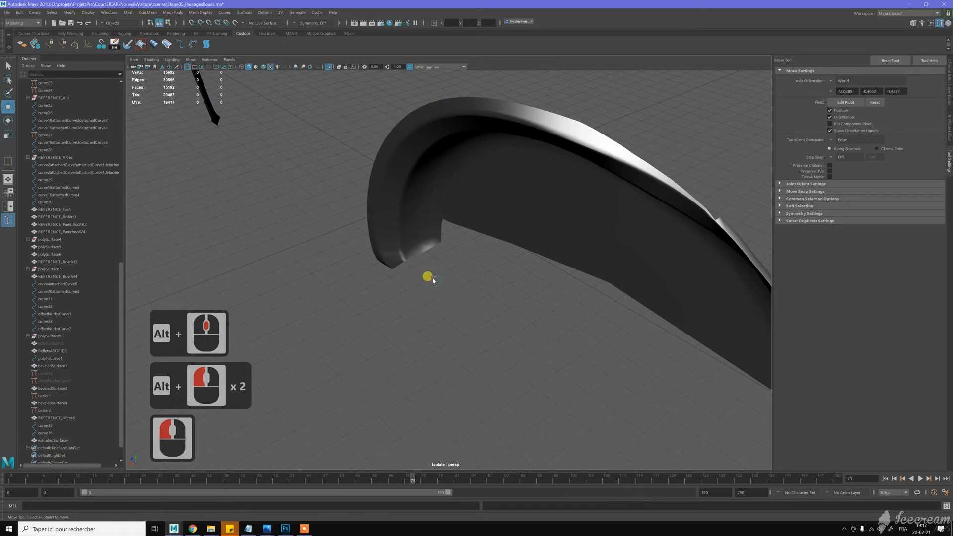
{"action": "scroll", "coordinate": [434, 281], "scroll_direction": "up", "scroll_amount": 9, "text": "alt"}
{"action": "left_click", "coordinate": [423, 208]}
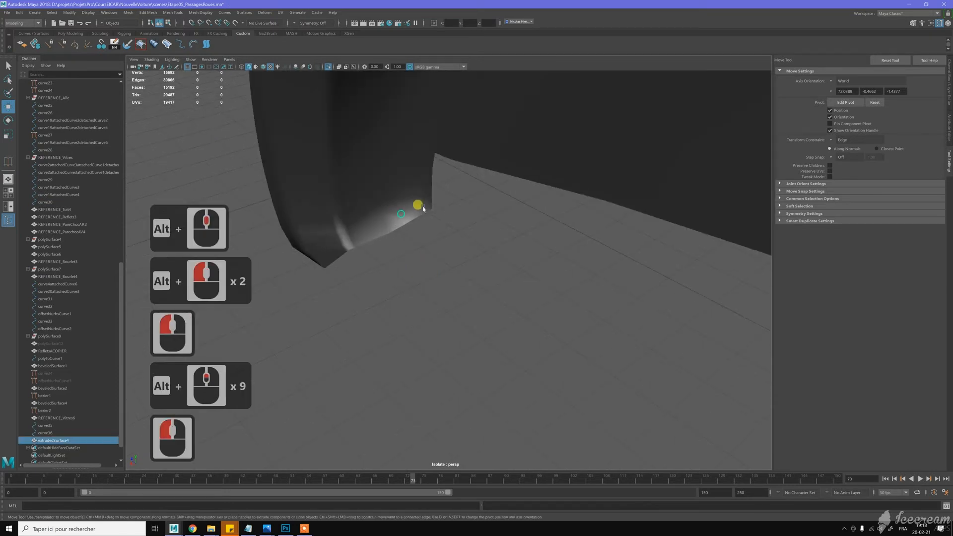
{"action": "left_click_drag", "start_coordinate": [389, 221], "coordinate": [485, 230], "text": "alt"}
{"action": "middle_click_drag", "start_coordinate": [485, 230], "coordinate": [503, 235], "text": "alt"}
{"action": "left_click_drag", "start_coordinate": [502, 234], "coordinate": [461, 230], "text": "alt"}
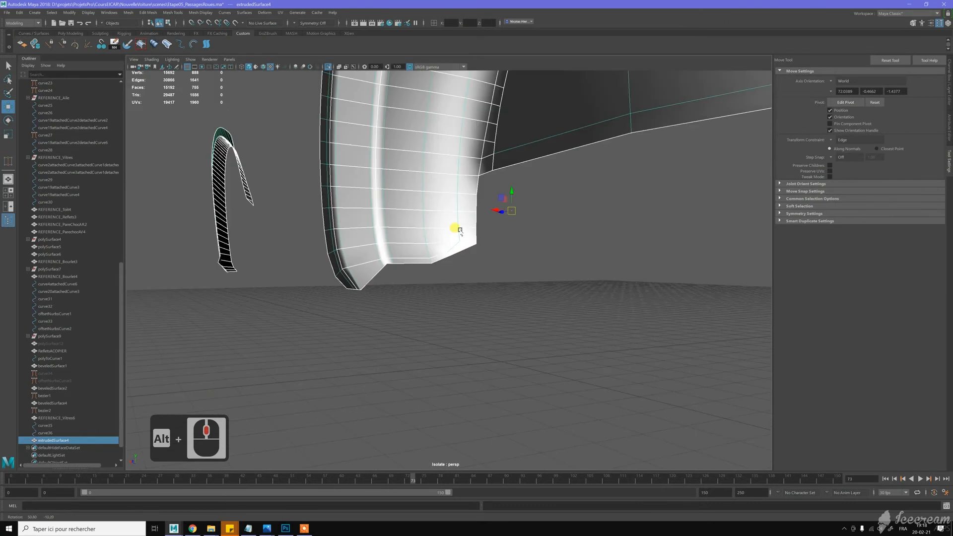
{"action": "middle_click_drag", "start_coordinate": [460, 230], "coordinate": [468, 230], "text": "alt"}
{"action": "left_click_drag", "start_coordinate": [475, 234], "coordinate": [473, 231], "text": "alt"}
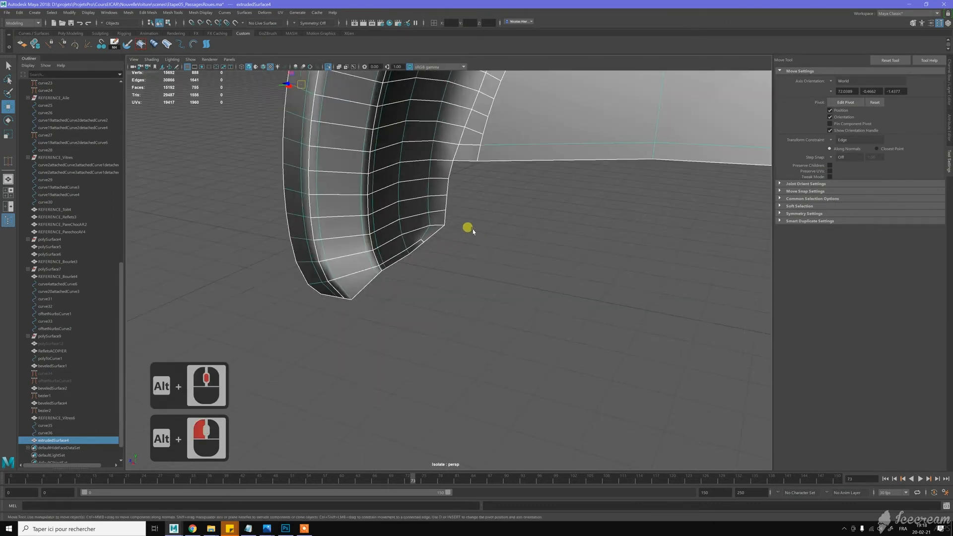
{"action": "scroll", "coordinate": [473, 231], "scroll_direction": "up", "scroll_amount": 2}
{"action": "middle_click_drag", "start_coordinate": [441, 251], "coordinate": [466, 230], "text": "alt"}
{"action": "left_click_drag", "start_coordinate": [465, 230], "coordinate": [491, 202], "text": "alt"}
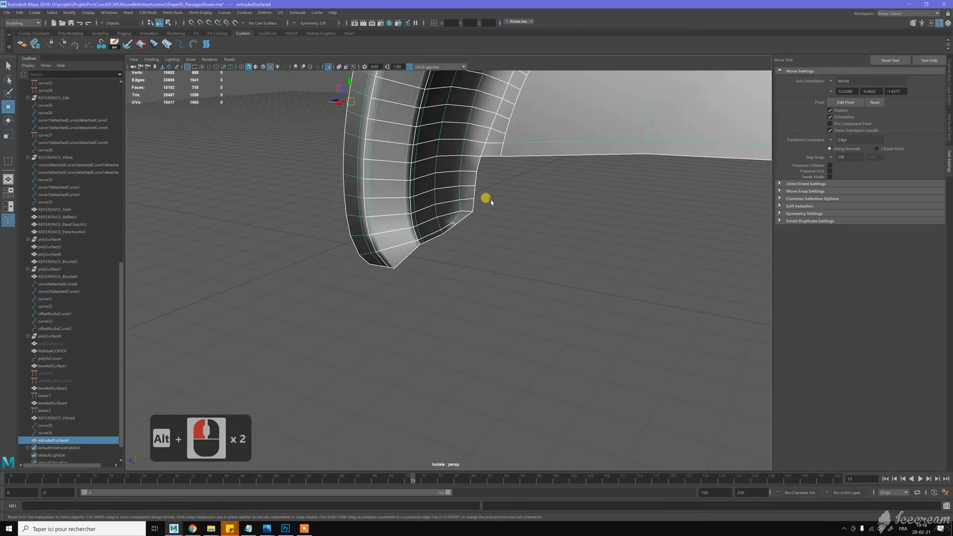
Extrude the inner panel's lower border edges, running from the lower corner at one tip to the other tip
{"action": "key", "text": "w"}
{"action": "right_click_drag", "start_coordinate": [472, 203], "coordinate": [471, 185]}
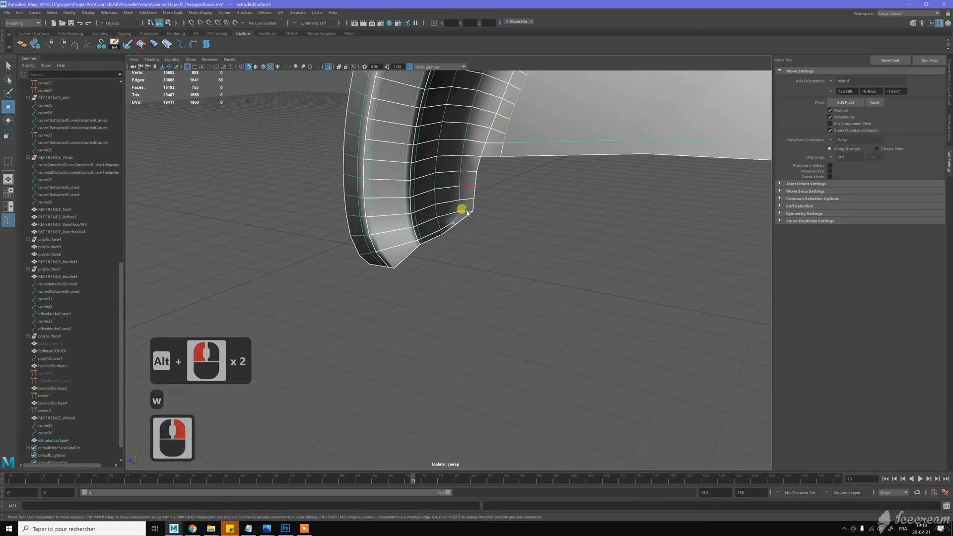
{"action": "left_click_drag", "start_coordinate": [481, 219], "coordinate": [471, 188], "text": "alt"}
{"action": "left_click", "coordinate": [439, 187]}
{"action": "right_click_drag", "start_coordinate": [552, 290], "coordinate": [546, 258], "text": "alt"}
{"action": "left_click", "coordinate": [546, 258], "text": "alt"}
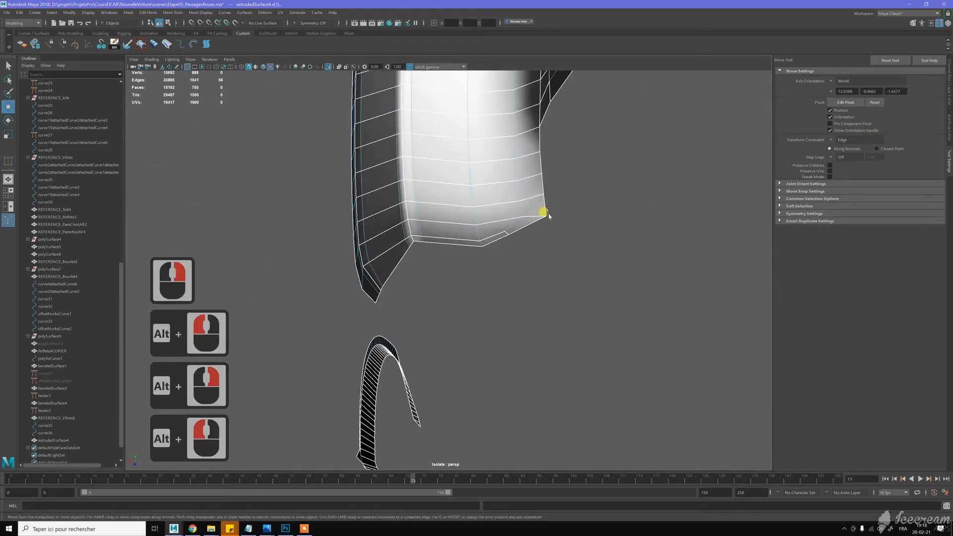
{"action": "left_click", "coordinate": [542, 213]}
{"action": "scroll", "coordinate": [532, 238], "scroll_direction": "up", "scroll_amount": 7}
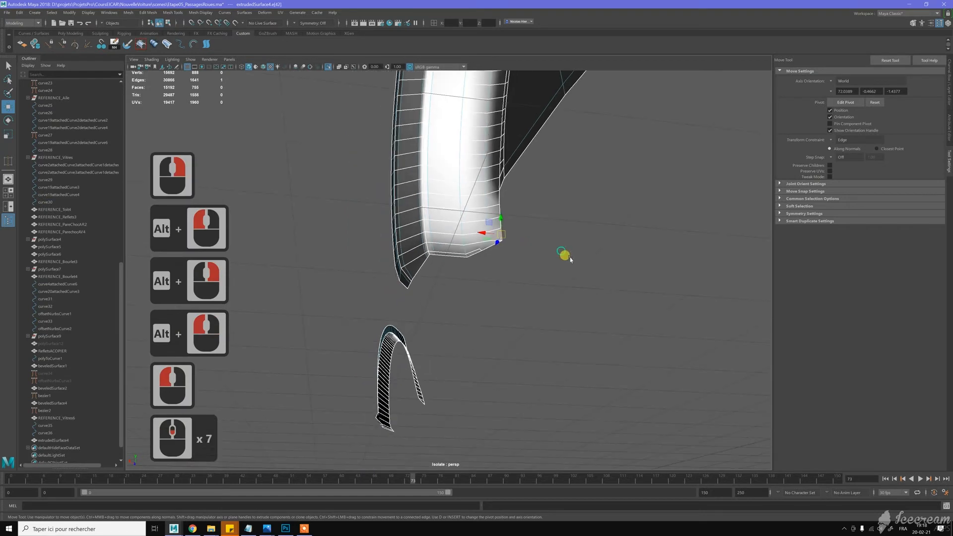
{"action": "left_click_drag", "start_coordinate": [579, 264], "coordinate": [578, 262], "text": "alt"}
{"action": "scroll", "coordinate": [632, 242], "scroll_direction": "down", "scroll_amount": 5, "text": "alt"}
{"action": "scroll", "coordinate": [634, 242], "scroll_direction": "up", "scroll_amount": 1, "text": "alt"}
{"action": "middle_click_drag", "start_coordinate": [634, 242], "coordinate": [626, 219], "text": "alt"}
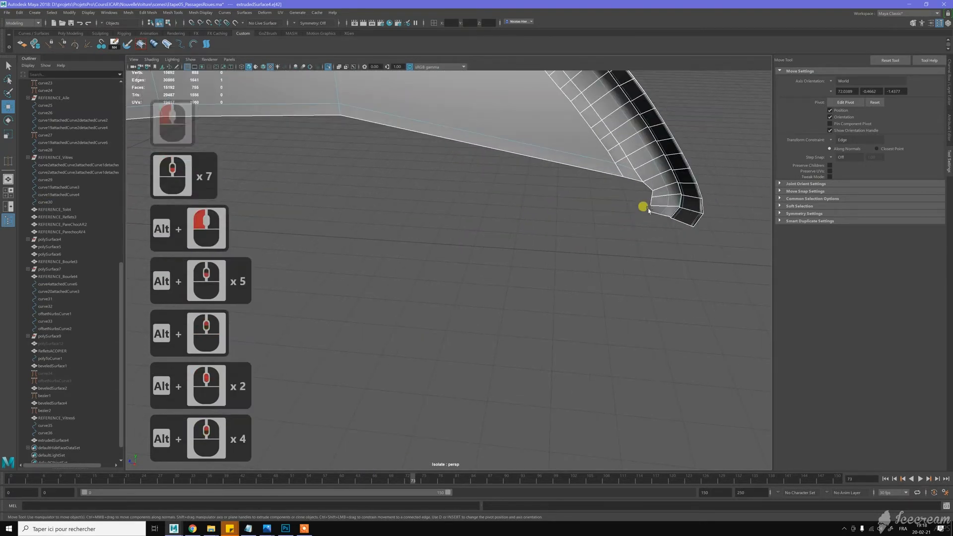
{"action": "left_click", "coordinate": [650, 209], "text": "shift"}
{"action": "left_click", "coordinate": [495, 187], "text": "shift"}
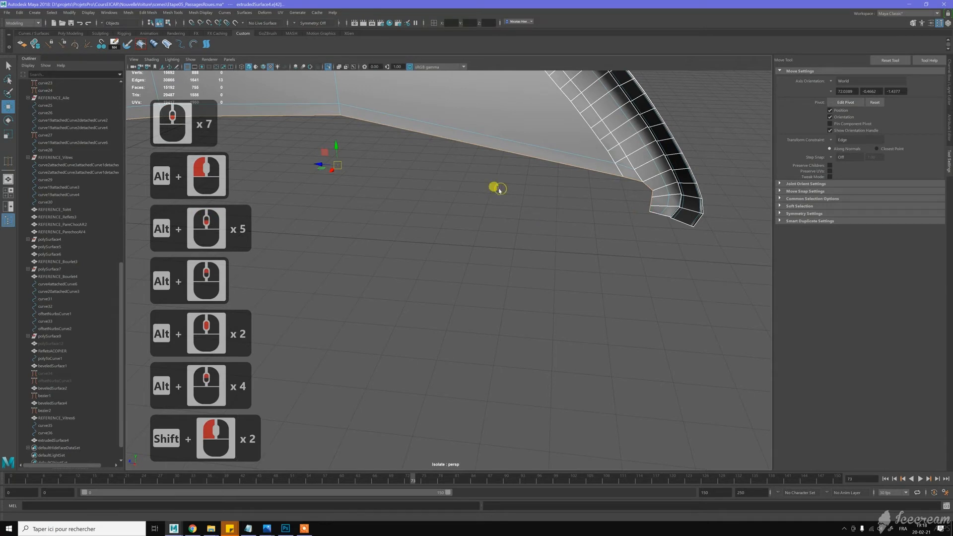
{"action": "right_click", "coordinate": [500, 190], "text": "shift"}
{"action": "right_click_drag", "start_coordinate": [500, 190], "coordinate": [499, 209], "text": "shift"}
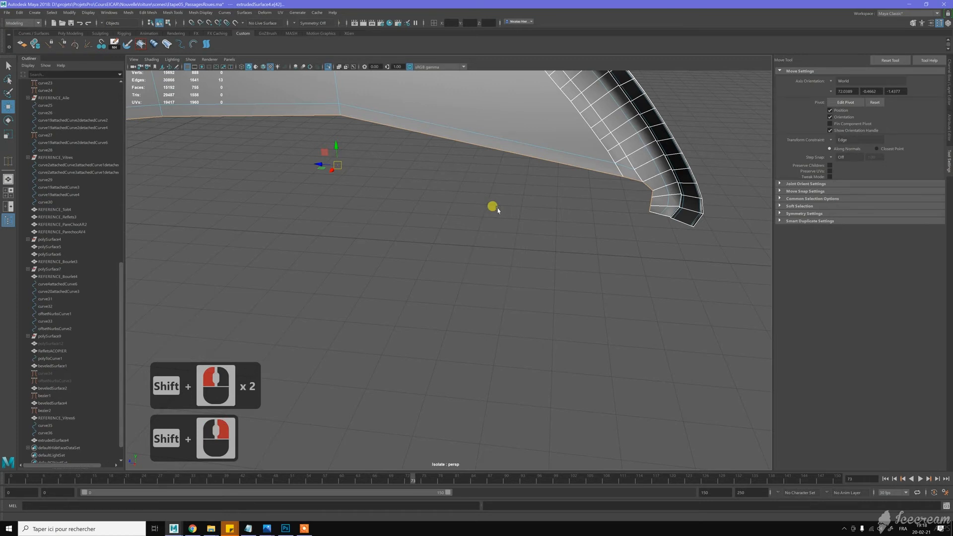
Turn off the Move tool's transform constraint and move the extruded border edges along X with relative step snap 1.00 to form a narrow flange
{"action": "scroll", "coordinate": [411, 227], "scroll_direction": "up", "scroll_amount": 3}
{"action": "left_click_drag", "start_coordinate": [437, 227], "coordinate": [487, 240], "text": "alt"}
{"action": "middle_click_drag", "start_coordinate": [487, 240], "coordinate": [452, 227], "text": "alt"}
{"action": "left_click_drag", "start_coordinate": [452, 227], "coordinate": [458, 230], "text": "alt"}
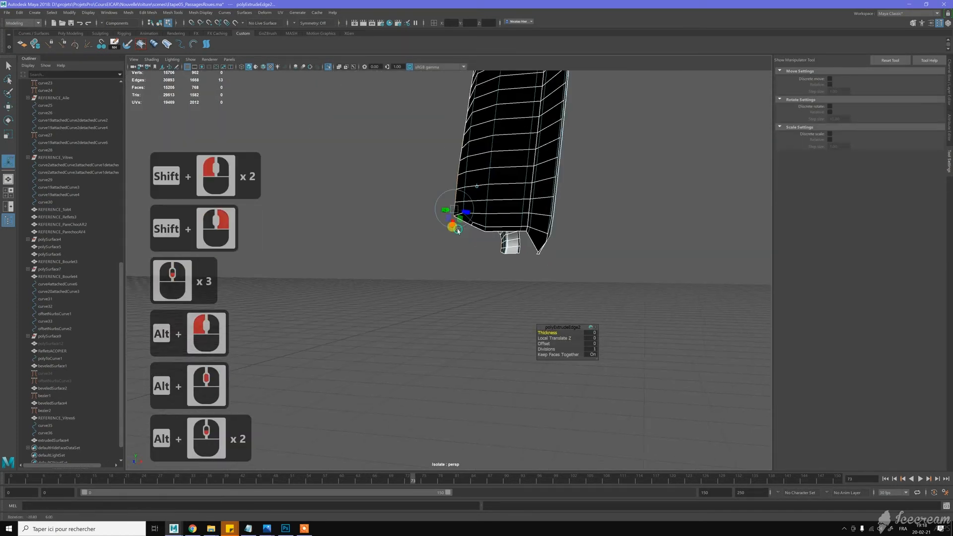
{"action": "key", "text": "w"}
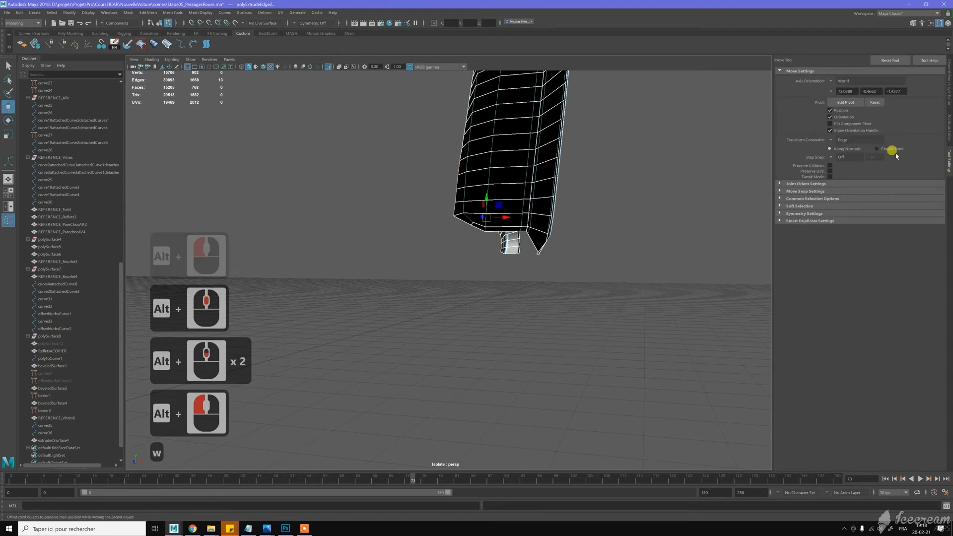
{"action": "left_click", "coordinate": [834, 142]}
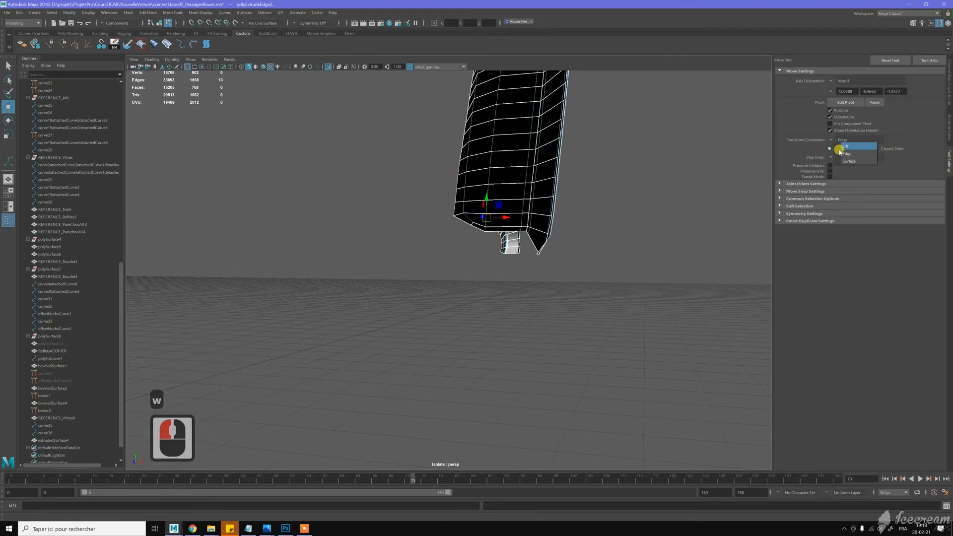
{"action": "left_click", "coordinate": [843, 146]}
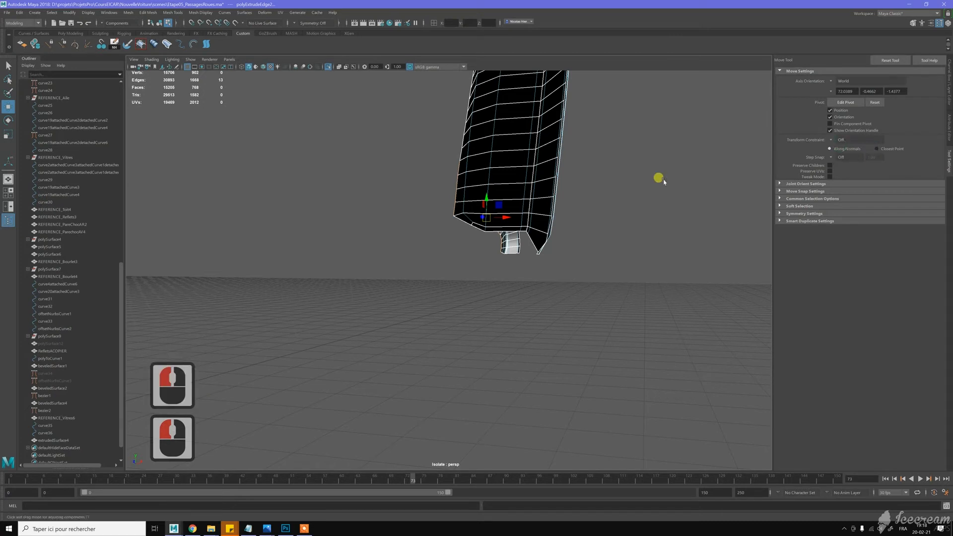
{"action": "key", "text": "j"}
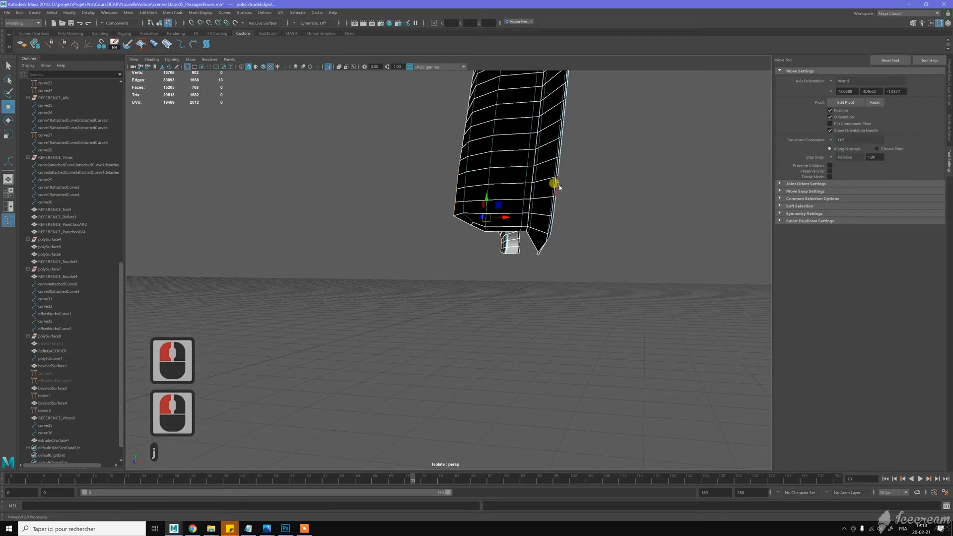
{"action": "left_click_drag", "start_coordinate": [503, 220], "coordinate": [505, 218]}
{"action": "middle_click", "coordinate": [504, 217]}
{"action": "key", "text": "w"}
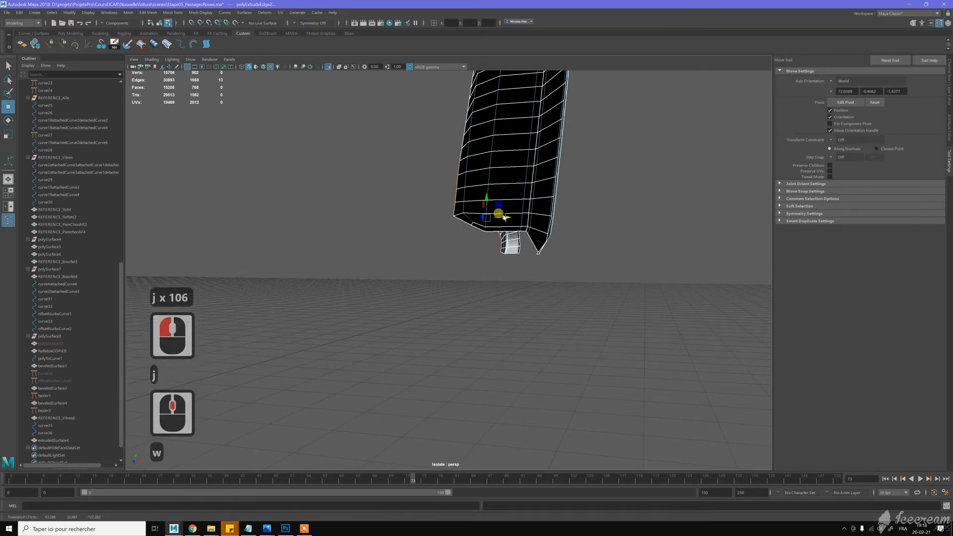
{"action": "middle_click_drag", "start_coordinate": [504, 217], "coordinate": [498, 219]}
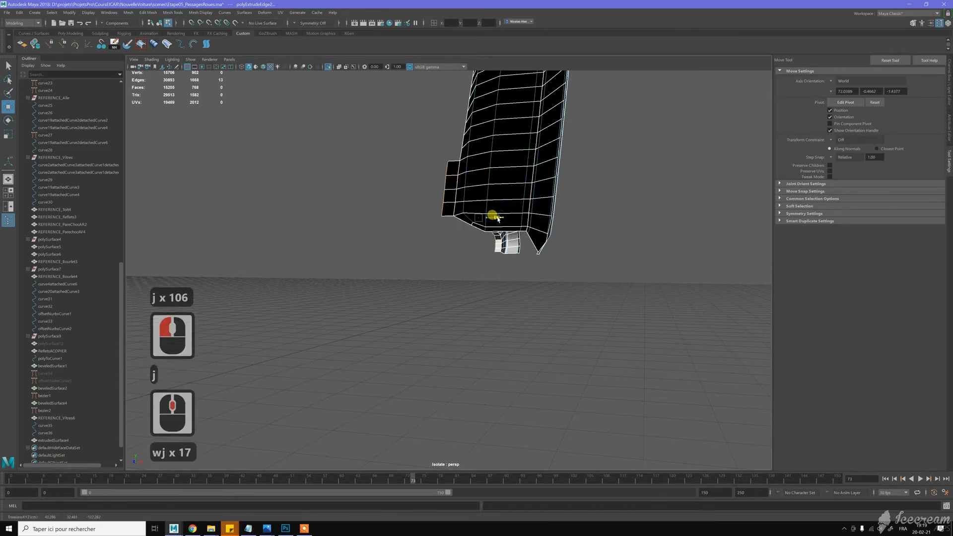
Return to object mode and apply Soften Edge to the whole wheel-arch mesh
{"action": "left_click_drag", "start_coordinate": [564, 187], "coordinate": [511, 168], "text": "alt"}
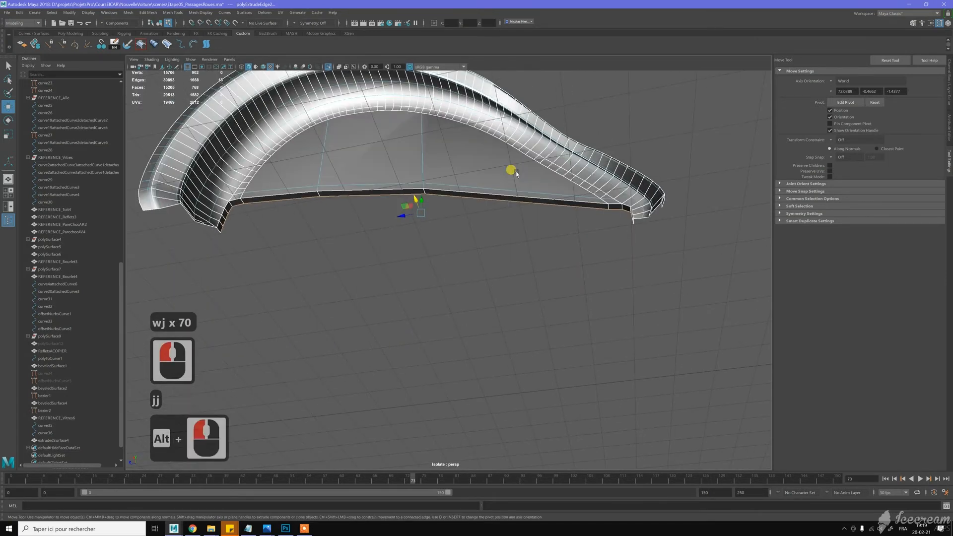
{"action": "key", "text": "w"}
{"action": "right_click_drag", "start_coordinate": [492, 185], "coordinate": [521, 187]}
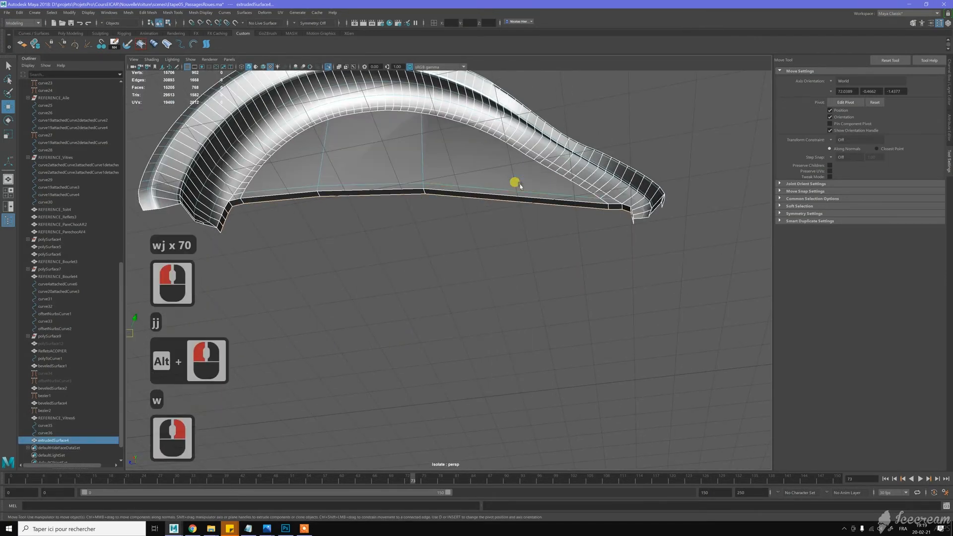
{"action": "right_click", "coordinate": [522, 184], "text": "shift"}
{"action": "mouse_move", "coordinate": [551, 196]}
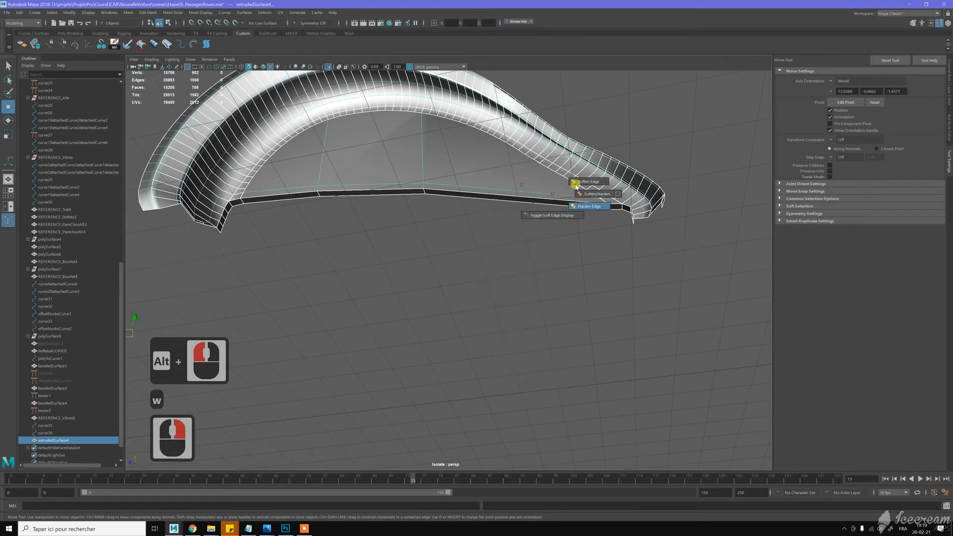
{"action": "right_click", "coordinate": [576, 184], "text": "shift"}
{"action": "left_click", "coordinate": [615, 136]}
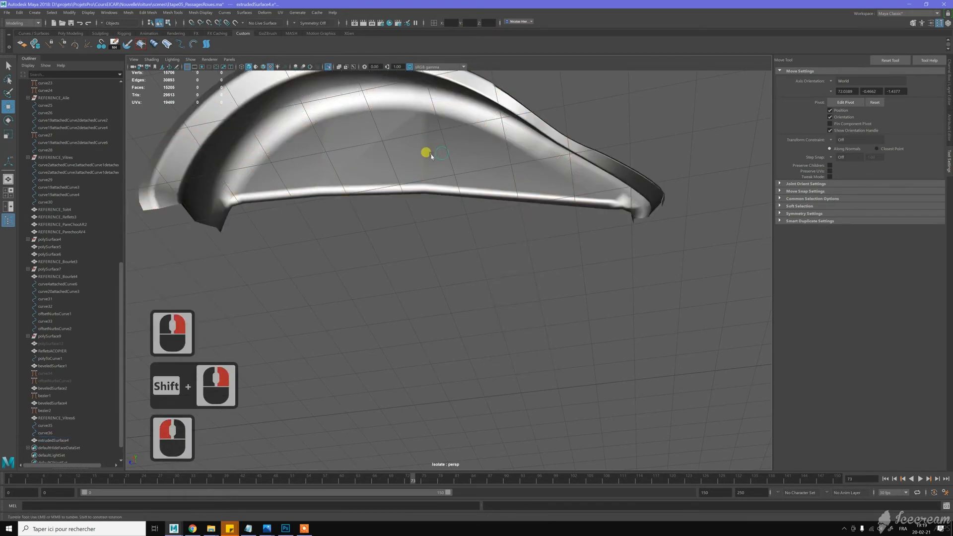
Examine the new lower flange's shading and how its edges meet the wheel arch's lower tip
{"action": "scroll", "coordinate": [425, 159], "scroll_direction": "up", "scroll_amount": 5}
{"action": "left_click_drag", "start_coordinate": [423, 164], "coordinate": [487, 187], "text": "alt"}
{"action": "middle_click_drag", "start_coordinate": [488, 187], "coordinate": [482, 200], "text": "alt"}
{"action": "left_click_drag", "start_coordinate": [483, 201], "coordinate": [340, 234], "text": "alt"}
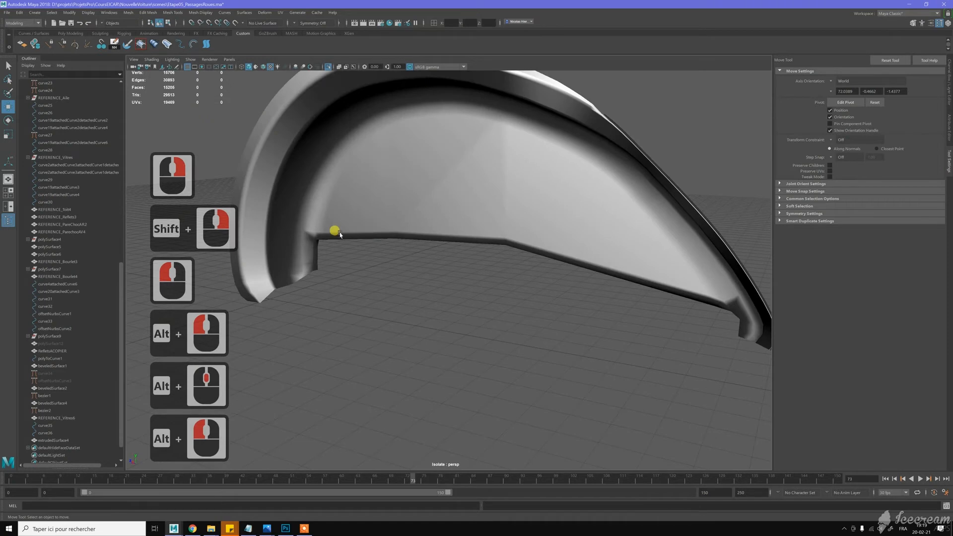
{"action": "middle_click_drag", "start_coordinate": [428, 266], "coordinate": [494, 271], "text": "alt"}
{"action": "scroll", "coordinate": [493, 270], "scroll_direction": "up", "scroll_amount": 5}
{"action": "left_click_drag", "start_coordinate": [557, 300], "coordinate": [536, 242], "text": "alt"}
{"action": "key", "text": "w"}
{"action": "left_click", "coordinate": [494, 156]}
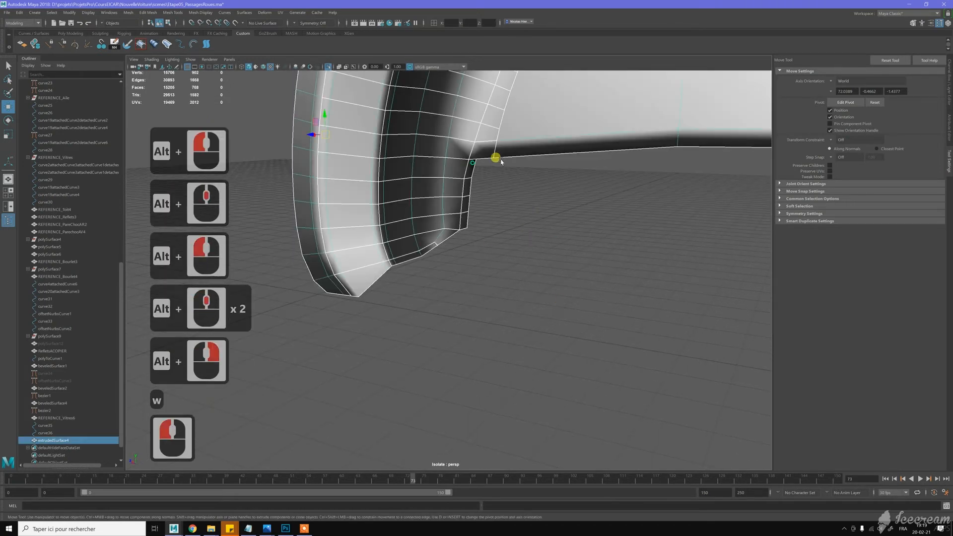
With Multi-Cut, split the face at the lower corner where the wheel arch meets the inner panel, from its outer to inner upper vertex through a point inside
{"action": "scroll", "coordinate": [486, 209], "scroll_direction": "up", "scroll_amount": 3, "text": "alt"}
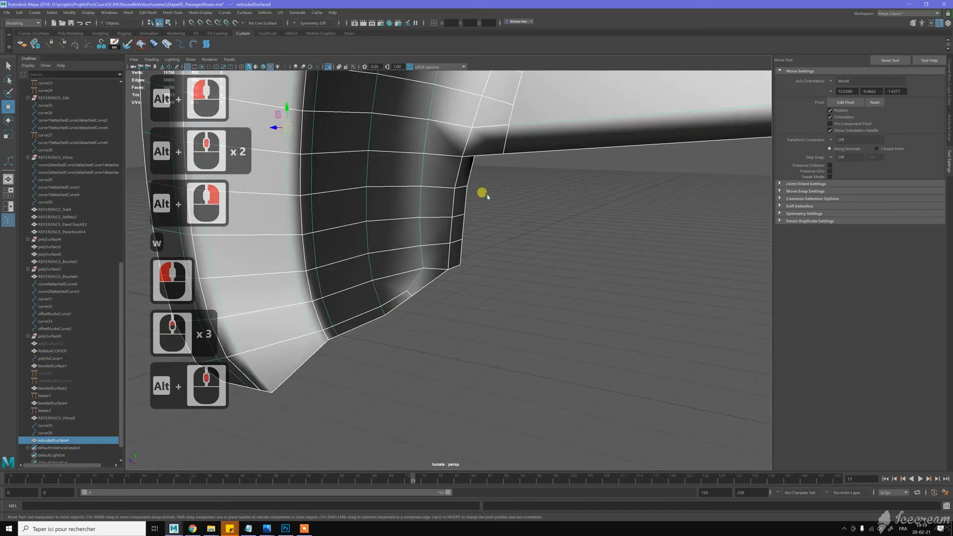
{"action": "left_click_drag", "start_coordinate": [487, 198], "coordinate": [502, 215], "text": "alt"}
{"action": "middle_click_drag", "start_coordinate": [503, 215], "coordinate": [495, 233], "text": "alt"}
{"action": "left_click_drag", "start_coordinate": [475, 201], "coordinate": [443, 186], "text": "alt"}
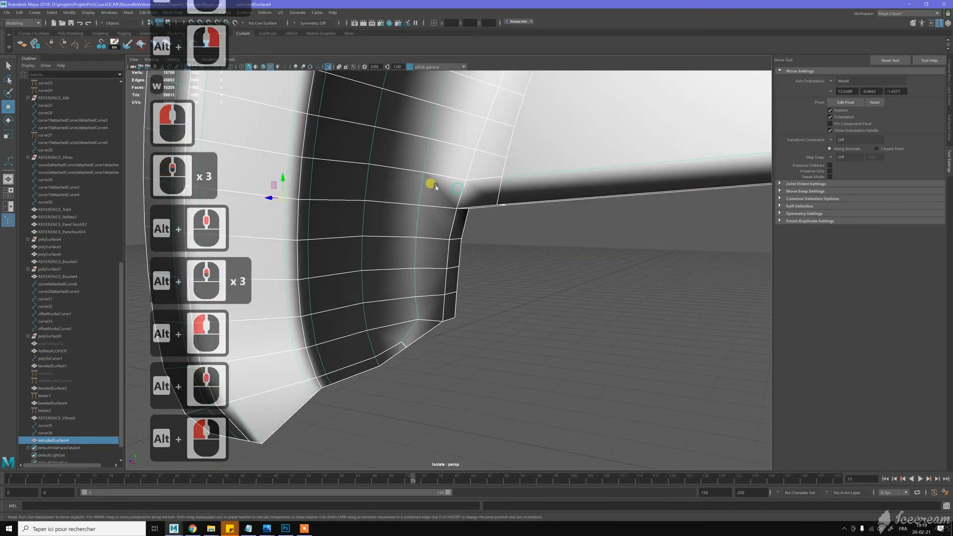
{"action": "right_click_drag", "start_coordinate": [438, 186], "coordinate": [457, 176]}
{"action": "left_click", "coordinate": [449, 186]}
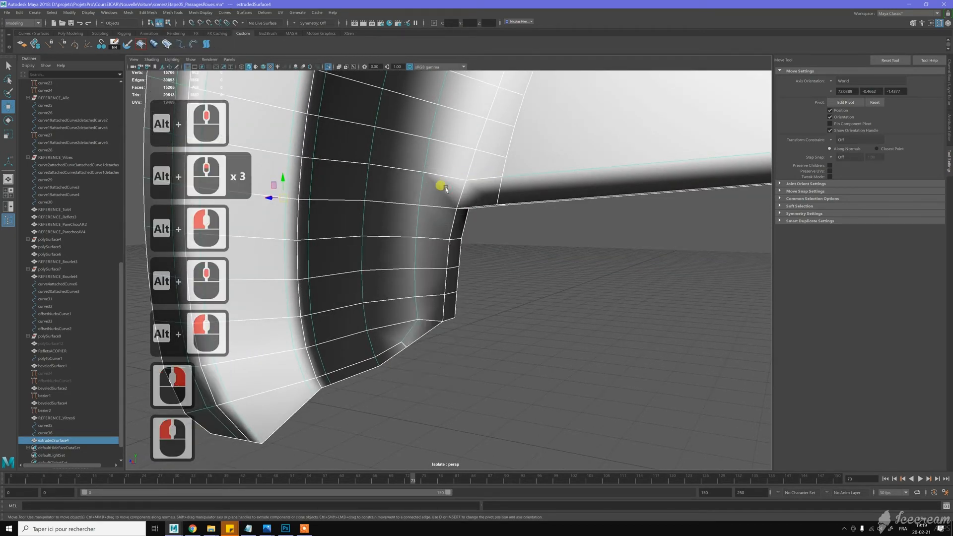
{"action": "right_click_drag", "start_coordinate": [447, 190], "coordinate": [423, 182], "text": "shift"}
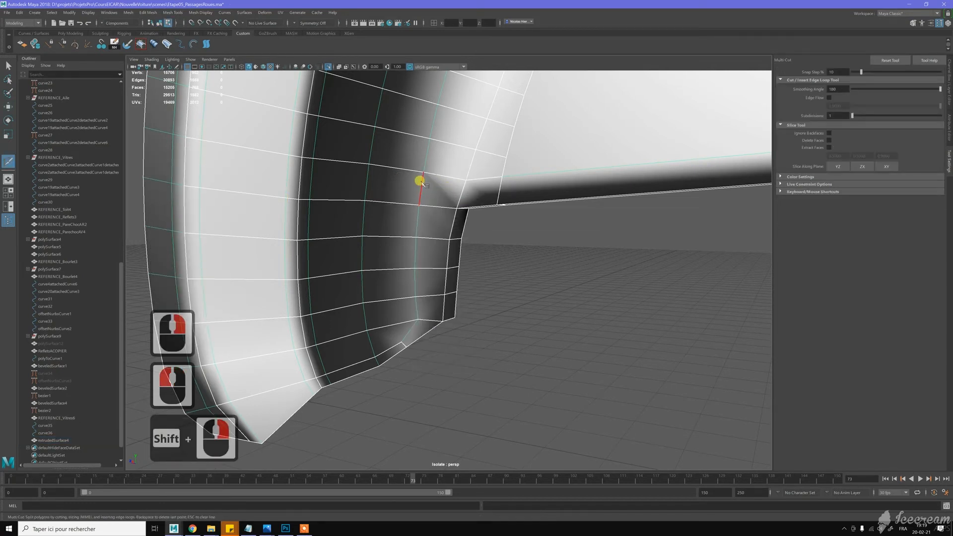
{"action": "left_click", "coordinate": [423, 173]}
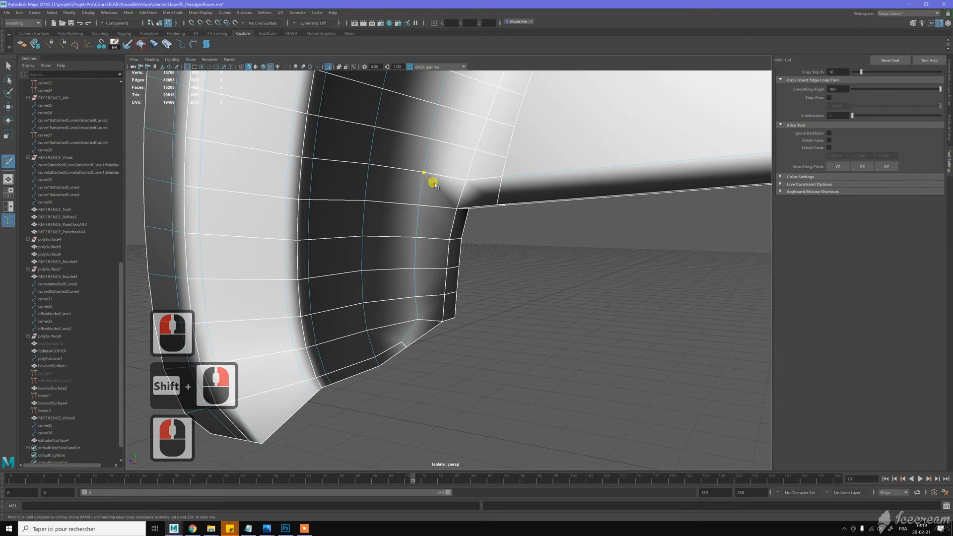
{"action": "left_click", "coordinate": [433, 184]}
{"action": "left_click", "coordinate": [476, 182]}
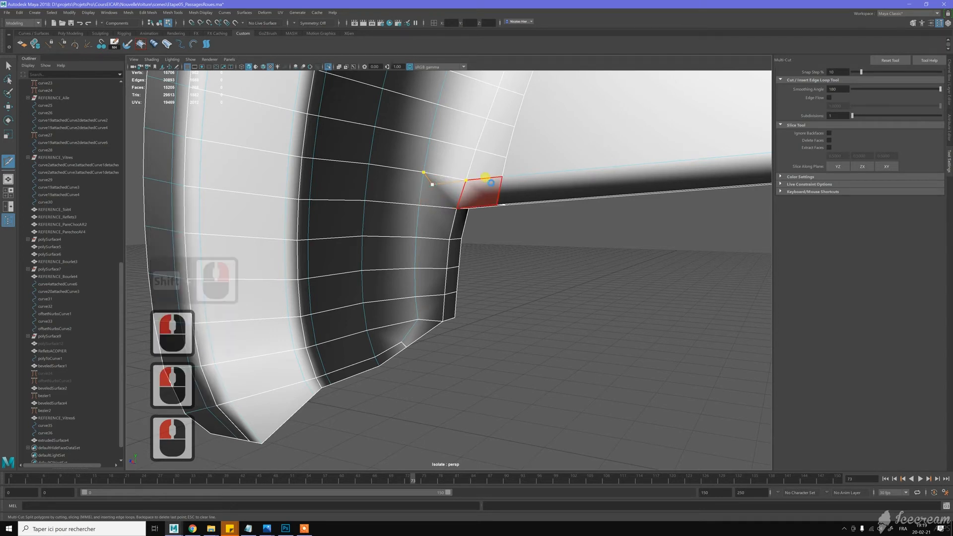
{"action": "key", "text": "y"}
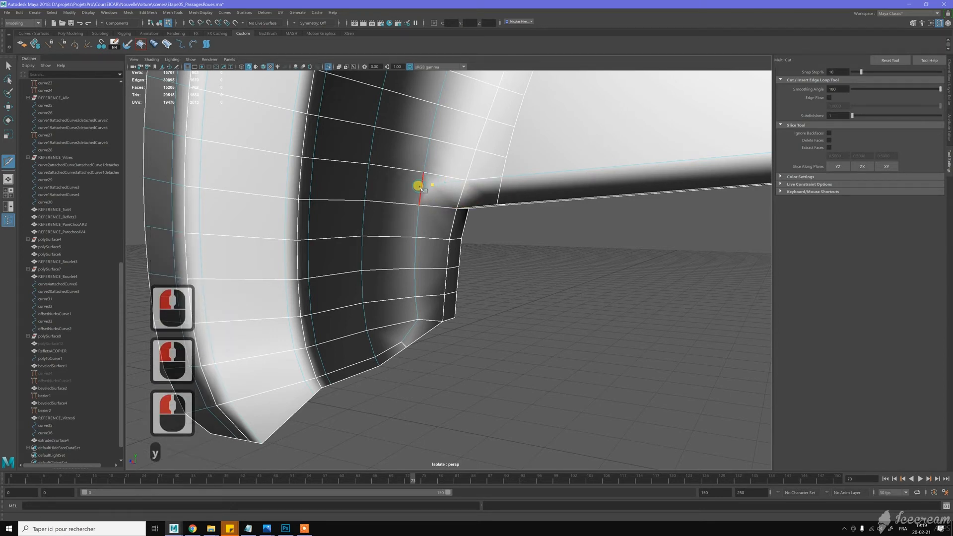
Add a second Multi-Cut edge linking the new point inside the corner face to the edge loop vertex below, and leave Multi-Cut
{"action": "left_click", "coordinate": [424, 190]}
{"action": "left_click", "coordinate": [410, 219]}
{"action": "key", "text": "y"}
{"action": "key", "text": "y"}
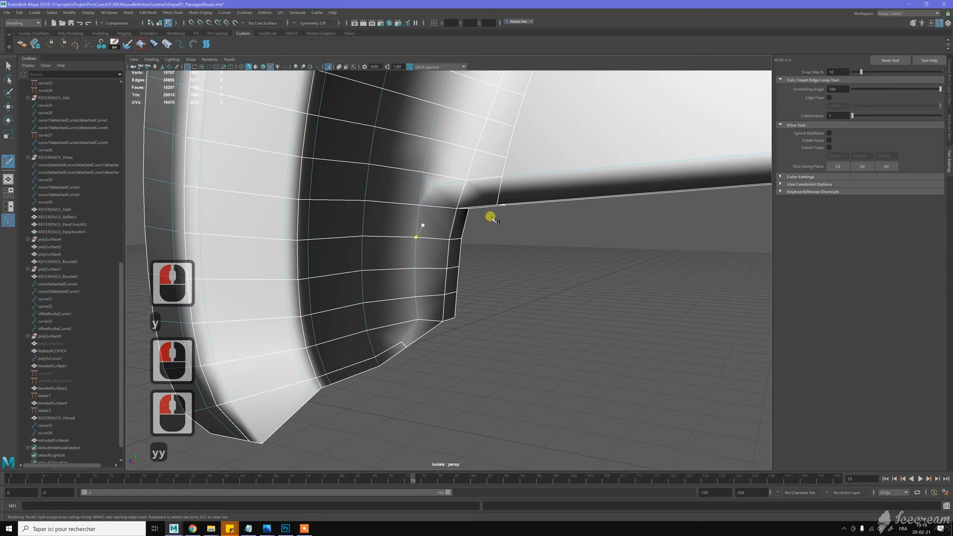
{"action": "key", "text": "w"}
Inspect the corner cut from below, return to object mode and deselect the wheel-arch mesh
{"action": "key", "text": "alt"}
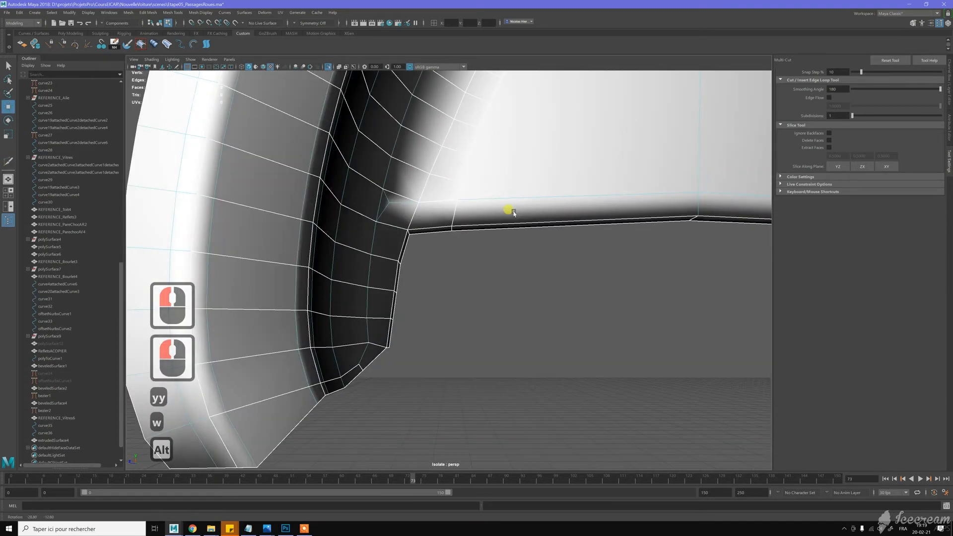
{"action": "left_click", "coordinate": [487, 215], "text": "alt"}
{"action": "left_click_drag", "start_coordinate": [487, 215], "coordinate": [493, 219], "text": "alt"}
{"action": "scroll", "coordinate": [464, 264], "scroll_direction": "down", "scroll_amount": 6}
{"action": "middle_click_drag", "start_coordinate": [464, 264], "coordinate": [520, 266], "text": "alt"}
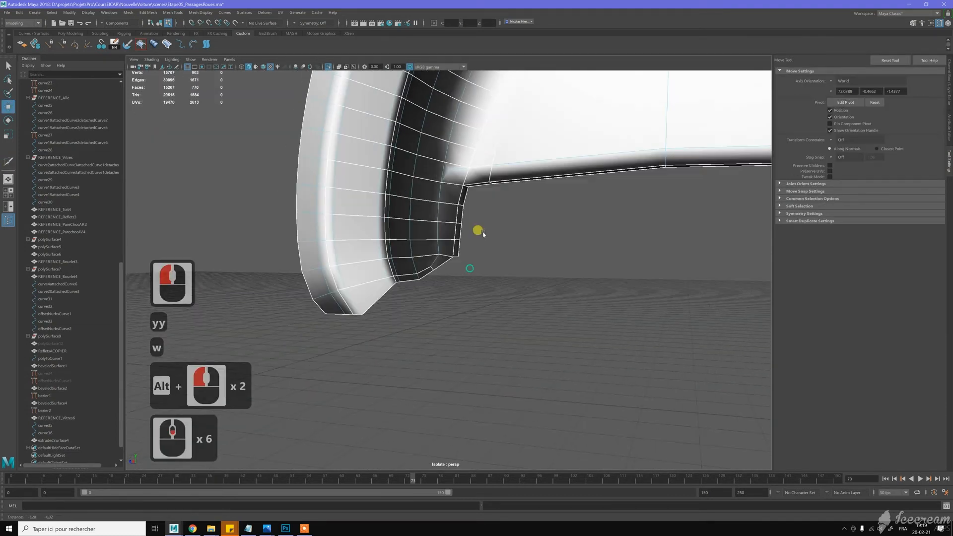
{"action": "right_click_drag", "start_coordinate": [520, 266], "coordinate": [436, 213], "text": "alt"}
{"action": "left_click_drag", "start_coordinate": [437, 213], "coordinate": [477, 197], "text": "alt"}
{"action": "key", "text": "w"}
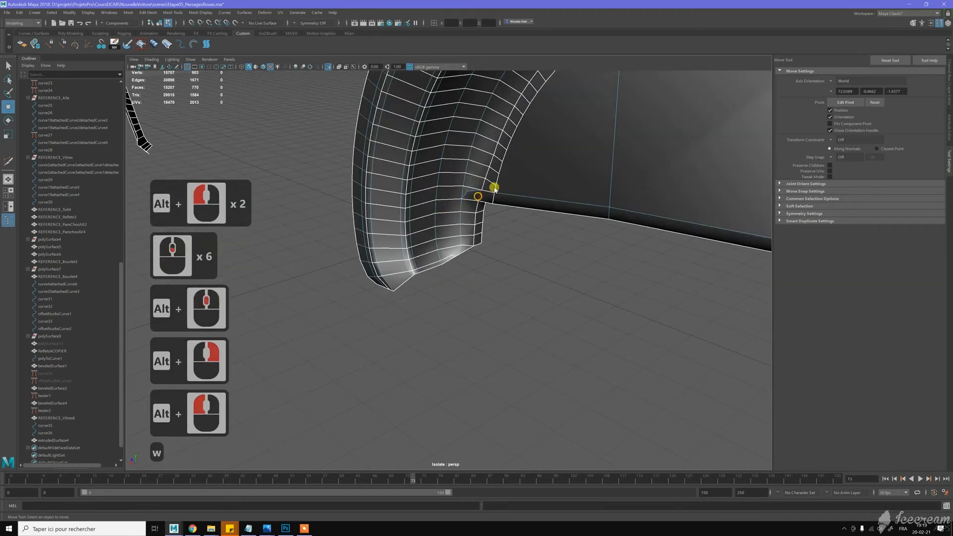
{"action": "right_click", "coordinate": [501, 203]}
{"action": "left_click", "coordinate": [511, 274]}
Examine the shading of the lower corner and the whole wheel arch from several angles without the wireframe
{"action": "scroll", "coordinate": [506, 272], "scroll_direction": "down", "scroll_amount": 8}
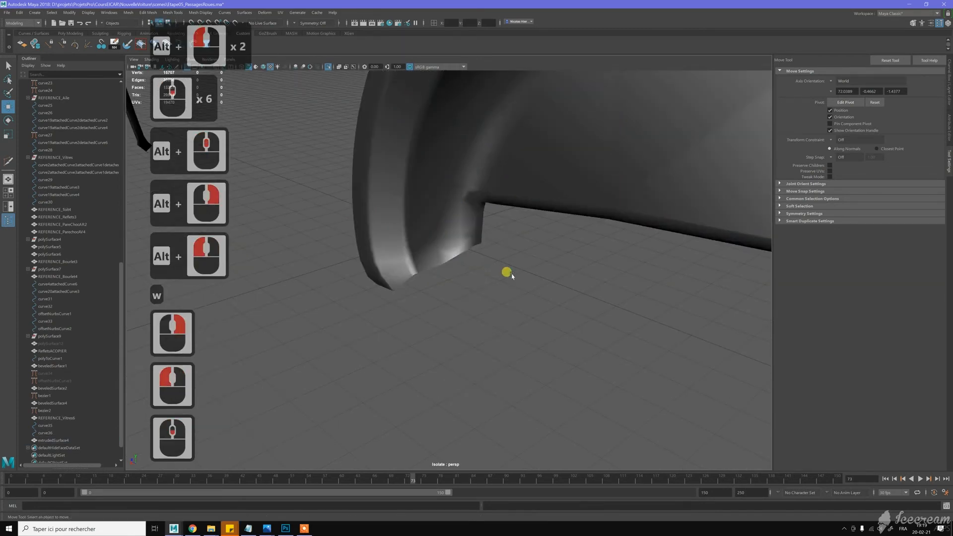
{"action": "left_click_drag", "start_coordinate": [525, 261], "coordinate": [478, 259], "text": "alt"}
{"action": "middle_click", "coordinate": [477, 259], "text": "alt"}
{"action": "left_click", "coordinate": [499, 223]}
{"action": "left_click_drag", "start_coordinate": [489, 204], "coordinate": [580, 223], "text": "alt"}
{"action": "right_click_drag", "start_coordinate": [572, 217], "coordinate": [571, 255], "text": "alt"}
{"action": "left_click_drag", "start_coordinate": [571, 256], "coordinate": [609, 313], "text": "alt"}
{"action": "left_click", "coordinate": [609, 313]}
{"action": "scroll", "coordinate": [579, 287], "scroll_direction": "down", "scroll_amount": 4}
{"action": "scroll", "coordinate": [586, 278], "scroll_direction": "up", "scroll_amount": 4}
{"action": "left_click_drag", "start_coordinate": [560, 281], "coordinate": [401, 287], "text": "alt"}
{"action": "scroll", "coordinate": [400, 287], "scroll_direction": "up", "scroll_amount": 12}
Select the wheel-arch mesh and delete the short upper edge of the new corner cut together with its vertex
{"action": "left_click", "coordinate": [376, 268]}
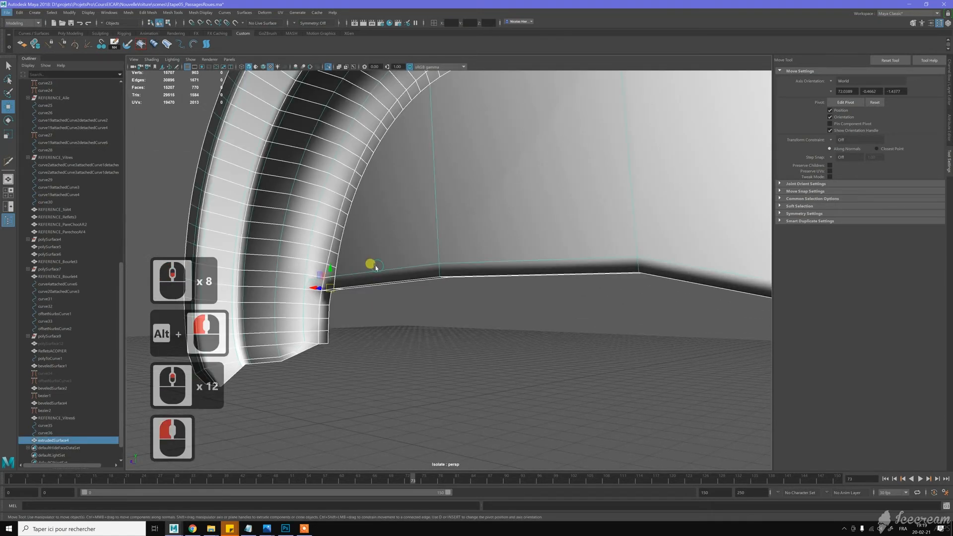
{"action": "middle_click_drag", "start_coordinate": [430, 238], "coordinate": [415, 251], "text": "alt"}
{"action": "scroll", "coordinate": [415, 251], "scroll_direction": "up", "scroll_amount": 8, "text": "alt"}
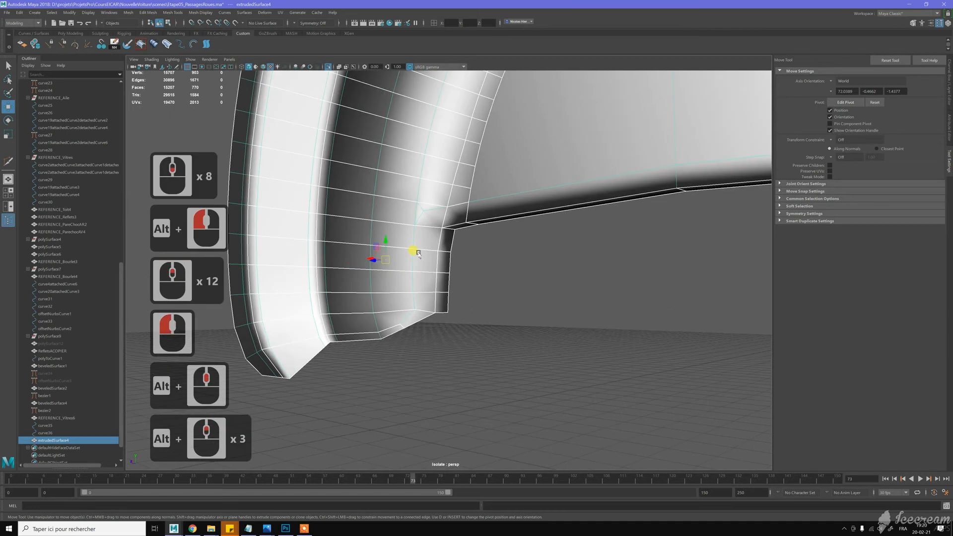
{"action": "scroll", "coordinate": [420, 217], "scroll_direction": "up", "scroll_amount": 2, "text": "alt"}
{"action": "right_click_drag", "start_coordinate": [415, 190], "coordinate": [404, 188]}
{"action": "left_click", "coordinate": [406, 189]}
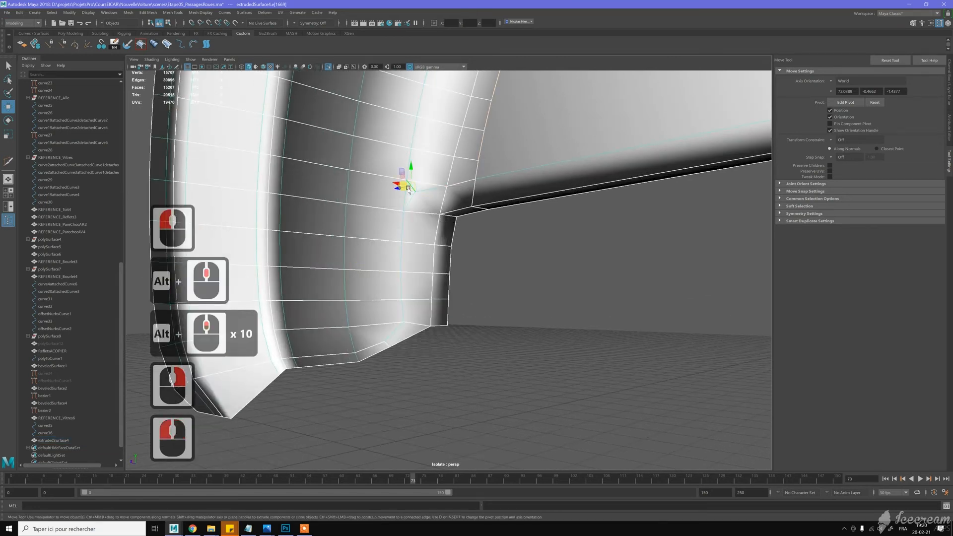
{"action": "key", "text": "ctrl+BackSpace"}
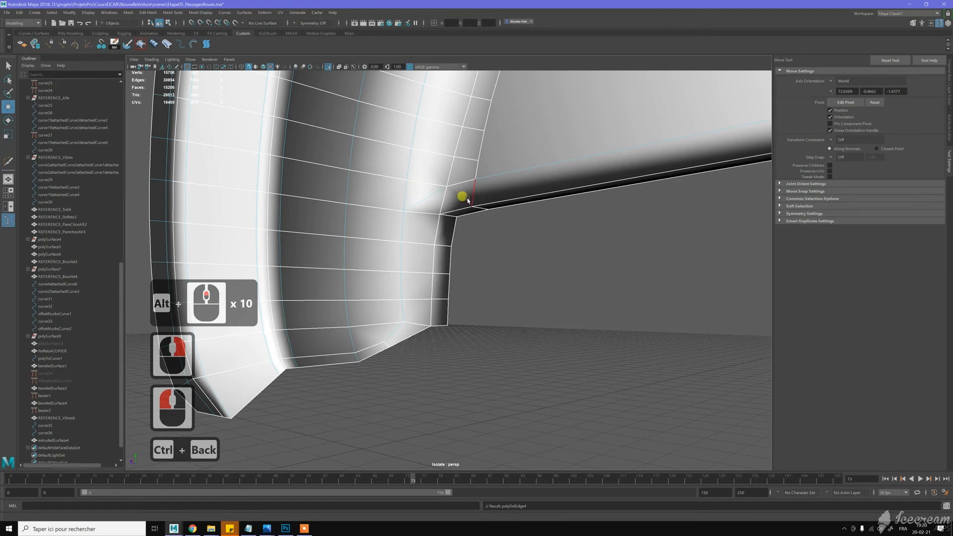
Multi-Cut a diagonal edge path from the inner panel's border vertex through the lower corner vertex to the arch's adjacent edge loop
{"action": "left_click_drag", "start_coordinate": [458, 188], "coordinate": [472, 186], "text": "alt"}
{"action": "key", "text": "w"}
{"action": "mouse_move", "coordinate": [433, 187]}
{"action": "right_mouse_down"}
{"action": "mouse_move", "coordinate": [453, 175]}
{"action": "mouse_move", "coordinate": [460, 187]}
{"action": "mouse_move", "coordinate": [416, 186]}
{"action": "right_mouse_up"}
{"action": "left_click", "coordinate": [442, 196]}
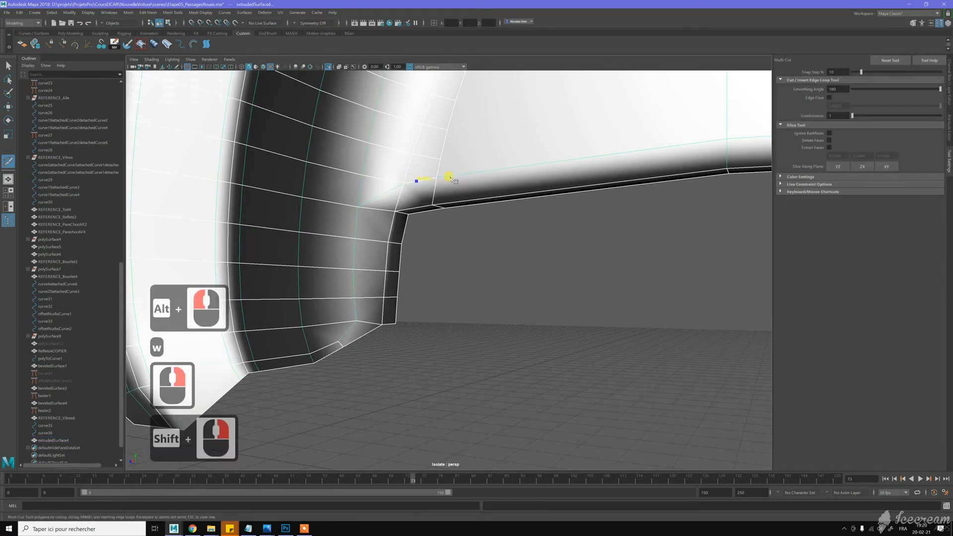
{"action": "left_click", "coordinate": [437, 178]}
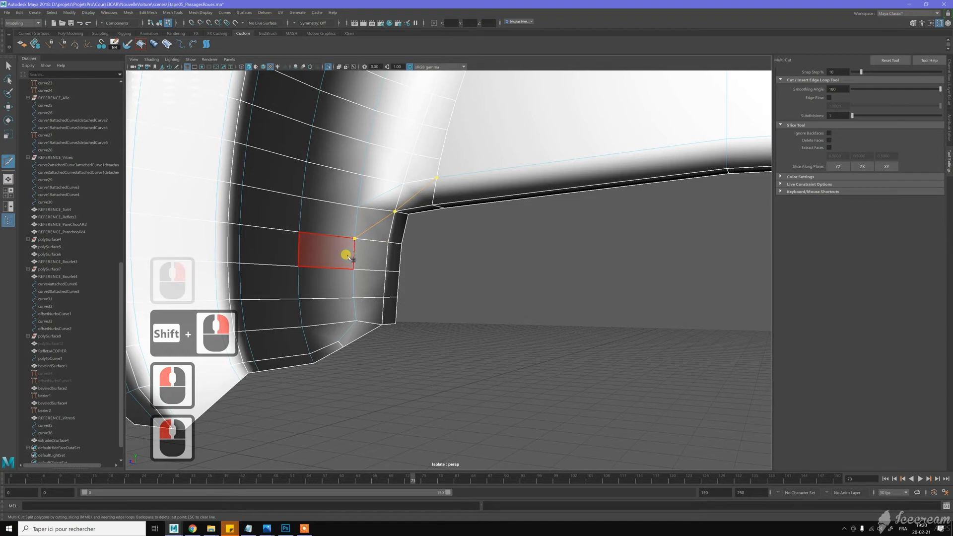
{"action": "key", "text": "y"}
{"action": "key", "text": "y"}
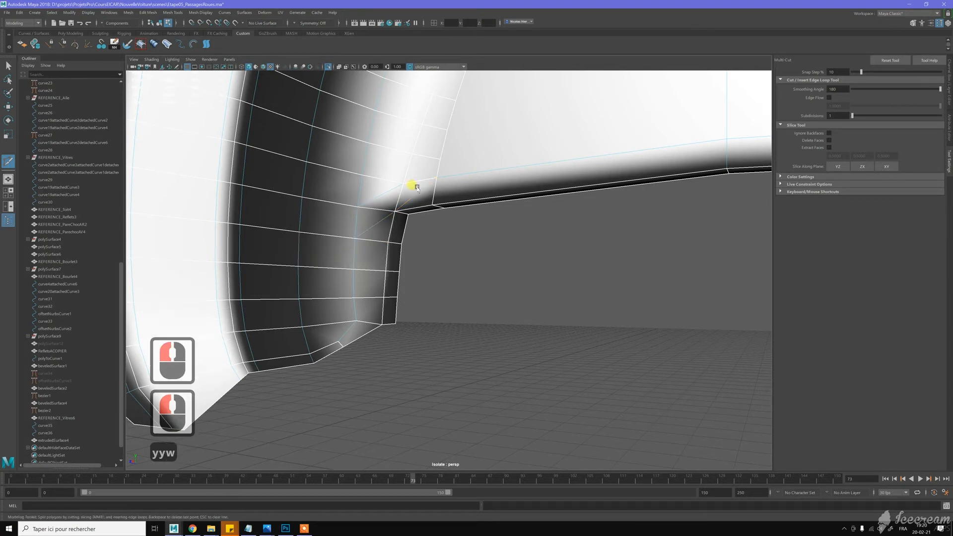
{"action": "key", "text": "w"}
{"action": "right_click_drag", "start_coordinate": [416, 190], "coordinate": [441, 178]}
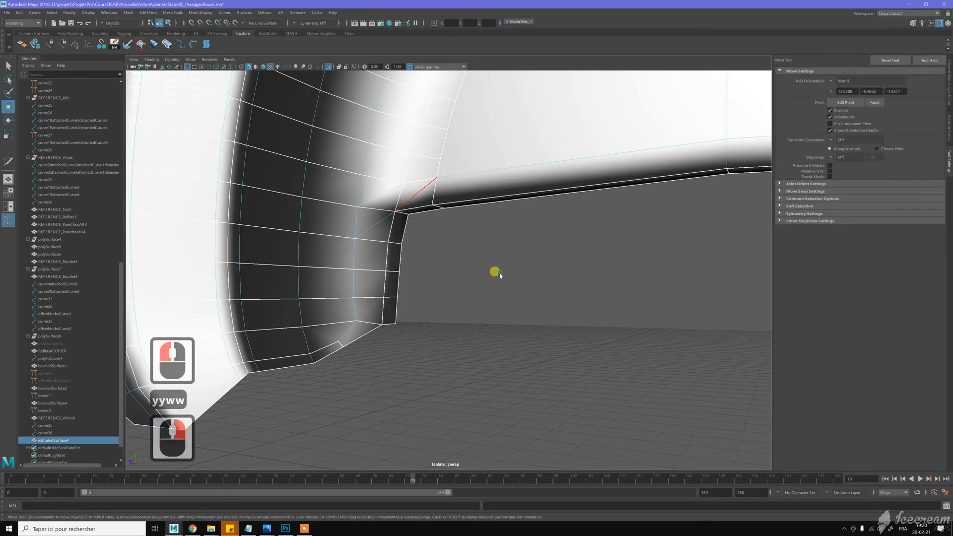
Check the whole wheel arch's shading with the mesh deselected, and reselect it to inspect the opposite lower tip
{"action": "left_click", "coordinate": [494, 273]}
{"action": "scroll", "coordinate": [519, 276], "scroll_direction": "down", "scroll_amount": 13}
{"action": "scroll", "coordinate": [522, 277], "scroll_direction": "down", "scroll_amount": 3}
{"action": "left_click_drag", "start_coordinate": [528, 274], "coordinate": [498, 283], "text": "alt"}
{"action": "scroll", "coordinate": [502, 287], "scroll_direction": "down", "scroll_amount": 3, "text": "alt"}
{"action": "mouse_move", "coordinate": [555, 287]}
{"action": "left_mouse_down", "text": "alt"}
{"action": "mouse_move", "coordinate": [388, 253]}
{"action": "mouse_move", "coordinate": [698, 307]}
{"action": "mouse_move", "coordinate": [630, 307]}
{"action": "mouse_move", "coordinate": [513, 283]}
{"action": "left_mouse_up", "text": "alt"}
{"action": "left_click", "coordinate": [698, 306]}
{"action": "scroll", "coordinate": [473, 269], "scroll_direction": "up", "scroll_amount": 5, "text": "alt"}
{"action": "middle_click_drag", "start_coordinate": [473, 268], "coordinate": [626, 412], "text": "alt"}
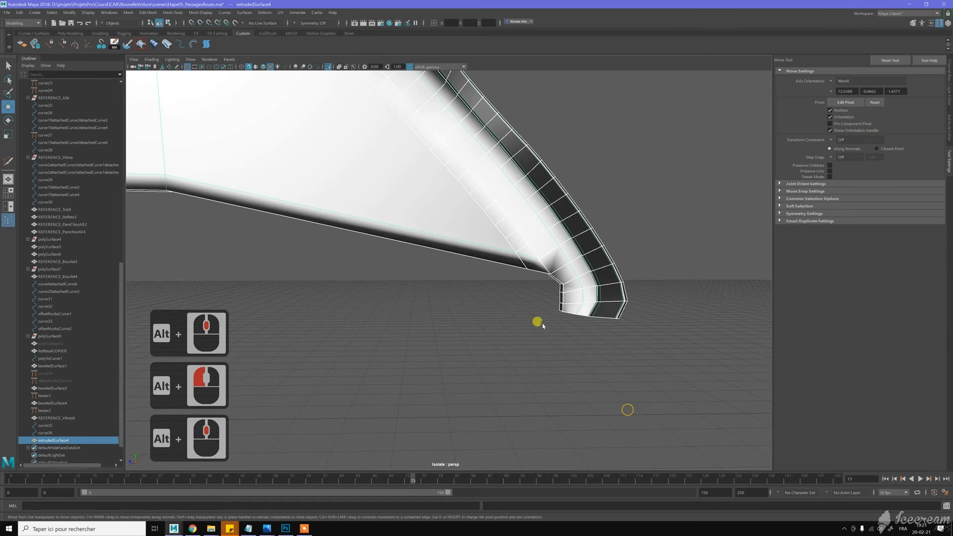
At the opposite lower tip, Multi-Cut from the inner panel's lower corner vertex across the adjacent wheel-arch faces
{"action": "right_click_drag", "start_coordinate": [534, 325], "coordinate": [464, 296], "text": "alt"}
{"action": "left_click_drag", "start_coordinate": [464, 296], "coordinate": [472, 291], "text": "alt"}
{"action": "middle_click_drag", "start_coordinate": [472, 291], "coordinate": [515, 341], "text": "alt"}
{"action": "right_click_drag", "start_coordinate": [525, 289], "coordinate": [481, 243], "text": "alt"}
{"action": "key", "text": "w"}
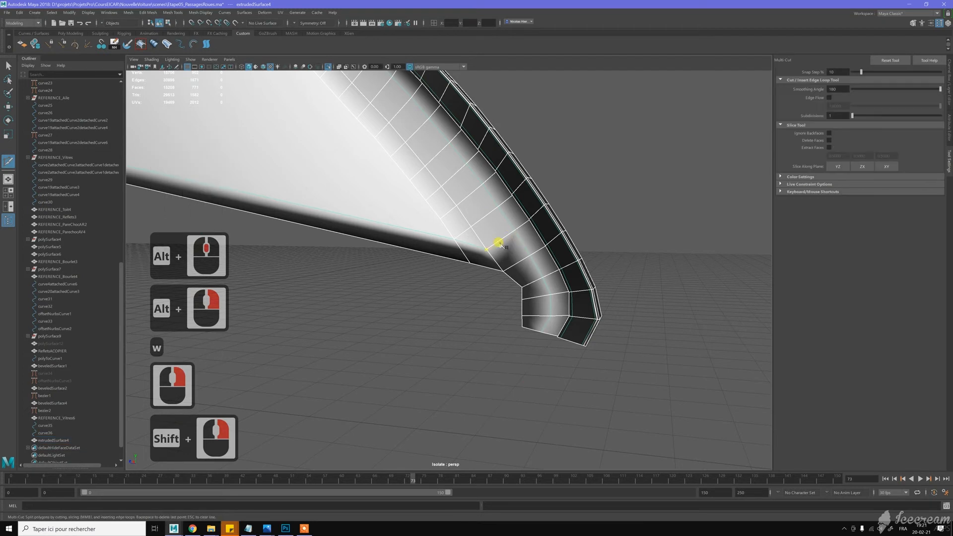
{"action": "left_click", "coordinate": [487, 250]}
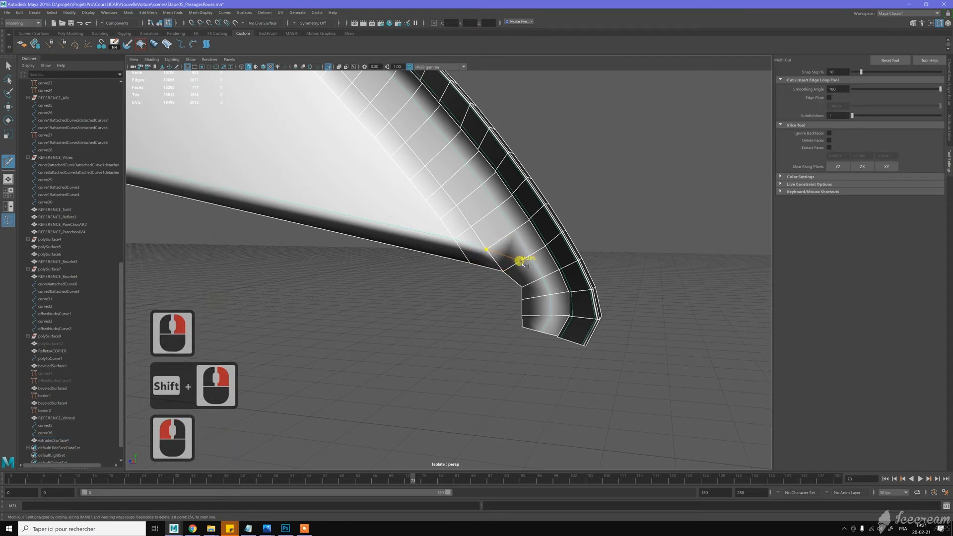
{"action": "left_click", "coordinate": [521, 261]}
{"action": "left_click", "coordinate": [555, 282]}
{"action": "key", "text": "y"}
{"action": "key", "text": "y"}
{"action": "key", "text": "w"}
Return to object mode, deselect the mesh and examine the shading at the opposite tip and across the whole arch
{"action": "right_click_drag", "start_coordinate": [470, 328], "coordinate": [478, 232], "text": "alt"}
{"action": "key", "text": "w"}
{"action": "left_click", "coordinate": [581, 282]}
{"action": "middle_click", "coordinate": [584, 286]}
{"action": "scroll", "coordinate": [472, 281], "scroll_direction": "down", "scroll_amount": 5}
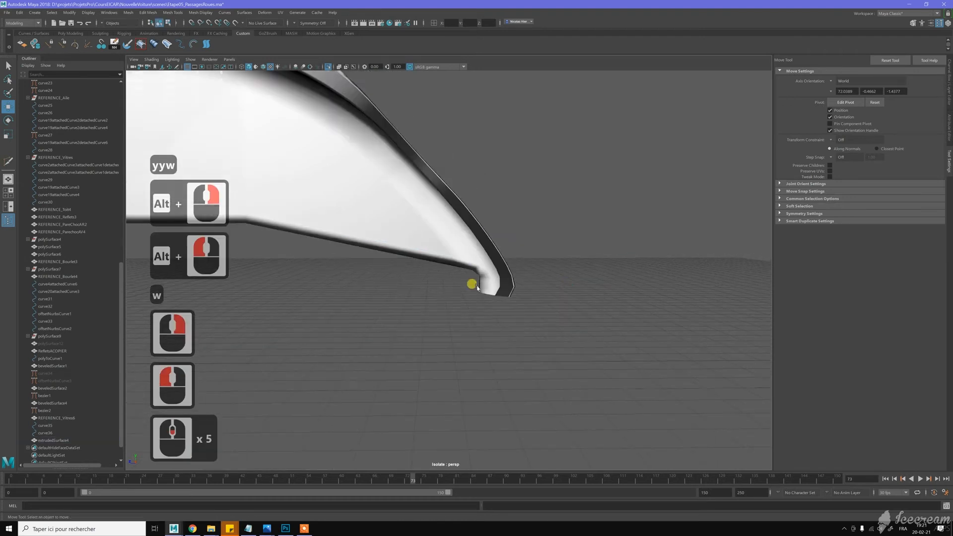
{"action": "scroll", "coordinate": [485, 287], "scroll_direction": "up", "scroll_amount": 3, "text": "alt"}
{"action": "mouse_move", "coordinate": [490, 289]}
{"action": "left_mouse_down", "text": "alt"}
{"action": "mouse_move", "coordinate": [354, 254]}
{"action": "mouse_move", "coordinate": [481, 272]}
{"action": "left_mouse_up", "text": "alt"}
{"action": "middle_click_drag", "start_coordinate": [481, 272], "coordinate": [485, 270], "text": "alt"}
{"action": "mouse_move", "coordinate": [483, 266]}
{"action": "left_mouse_down", "text": "alt"}
{"action": "mouse_move", "coordinate": [487, 249]}
{"action": "mouse_move", "coordinate": [471, 264]}
{"action": "left_mouse_up", "text": "alt"}
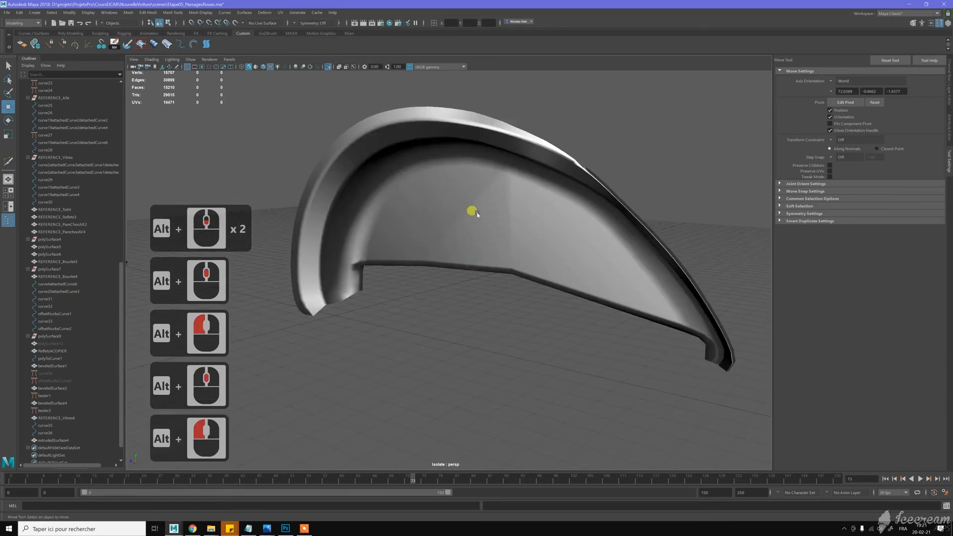
{"action": "left_click", "coordinate": [467, 199], "text": "alt"}
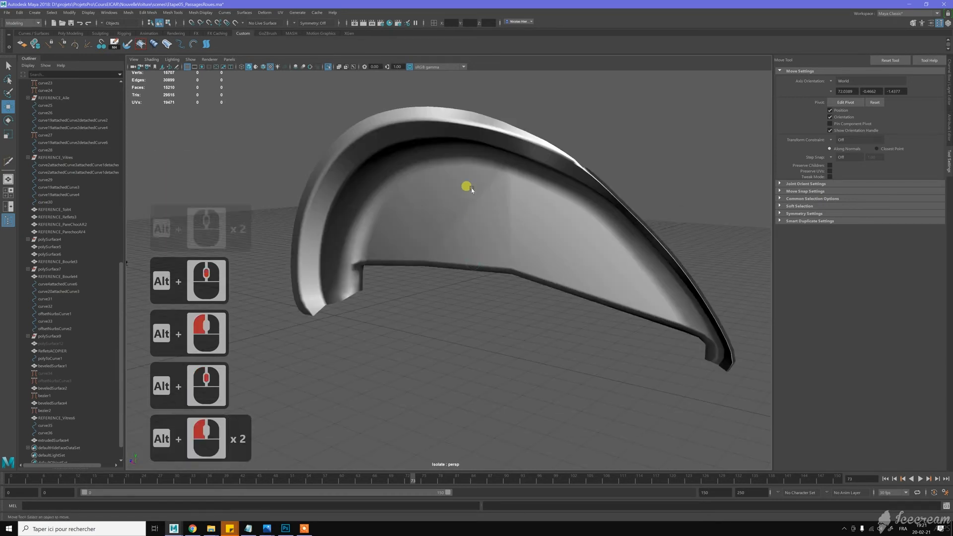
Select the inner panel's three large faces and convert the selection to vertices
{"action": "left_click", "coordinate": [416, 216]}
{"action": "key", "text": "w"}
{"action": "right_click_drag", "start_coordinate": [436, 198], "coordinate": [436, 208]}
{"action": "left_click", "coordinate": [499, 238]}
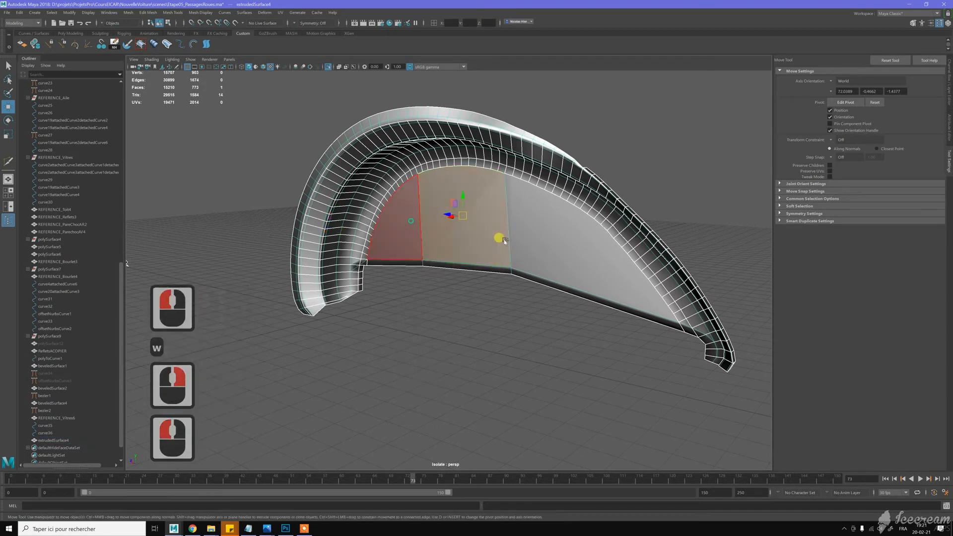
{"action": "left_click", "coordinate": [553, 245], "text": "shift"}
{"action": "left_click", "coordinate": [441, 187], "text": "shift"}
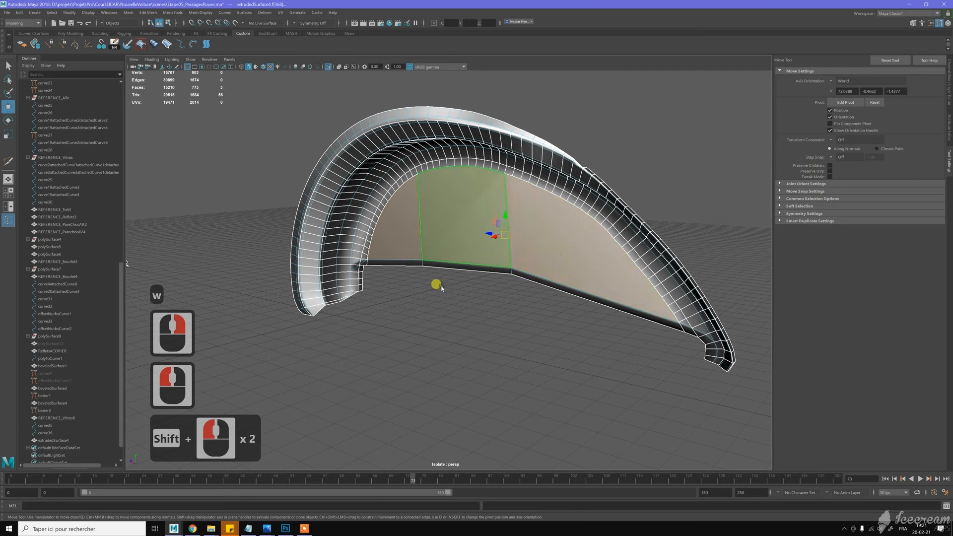
{"action": "left_click_drag", "start_coordinate": [441, 287], "coordinate": [445, 288], "text": "alt"}
{"action": "key", "text": "ctrl+F9"}
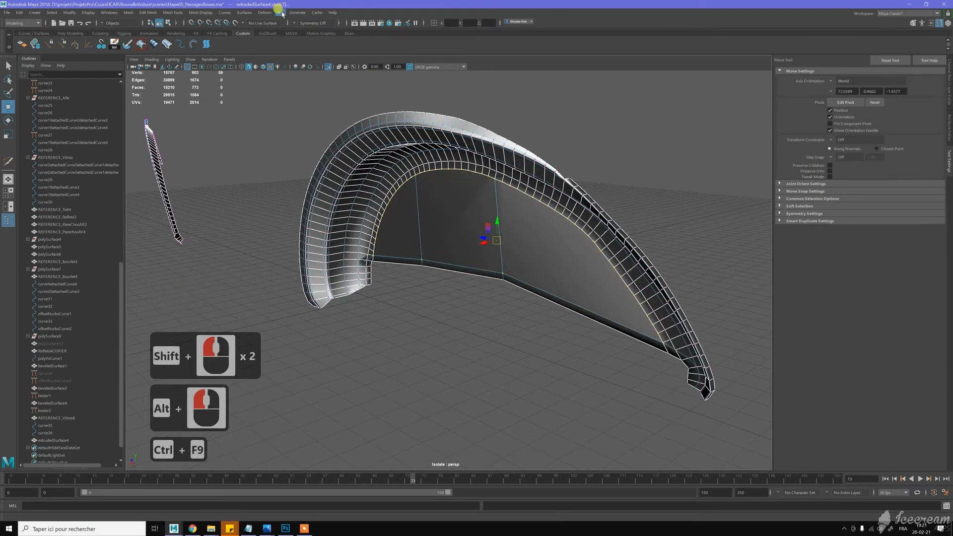
Rotate the selected inner-panel vertex normals with the Vertex Normal Edit Tool to even out the panel's shading, and return to object mode
{"action": "left_click", "coordinate": [209, 13]}
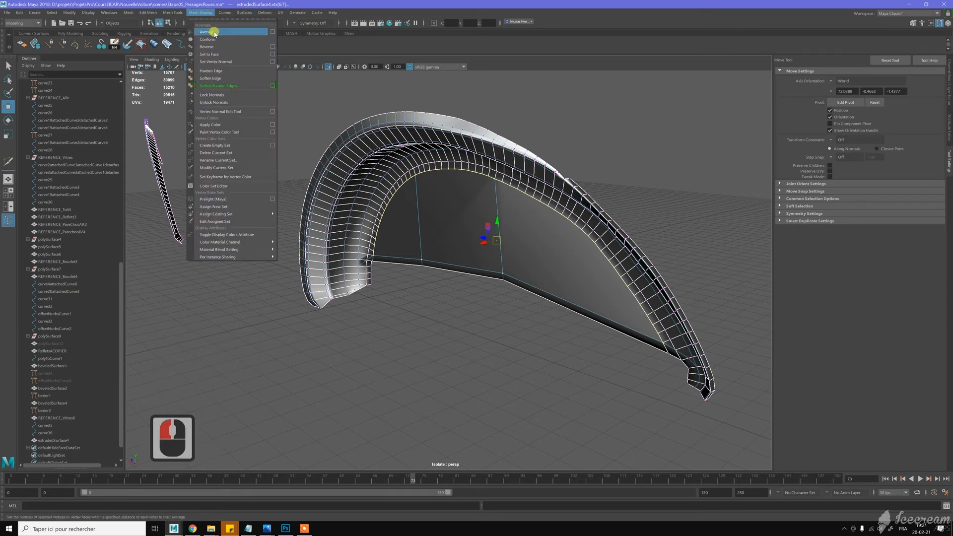
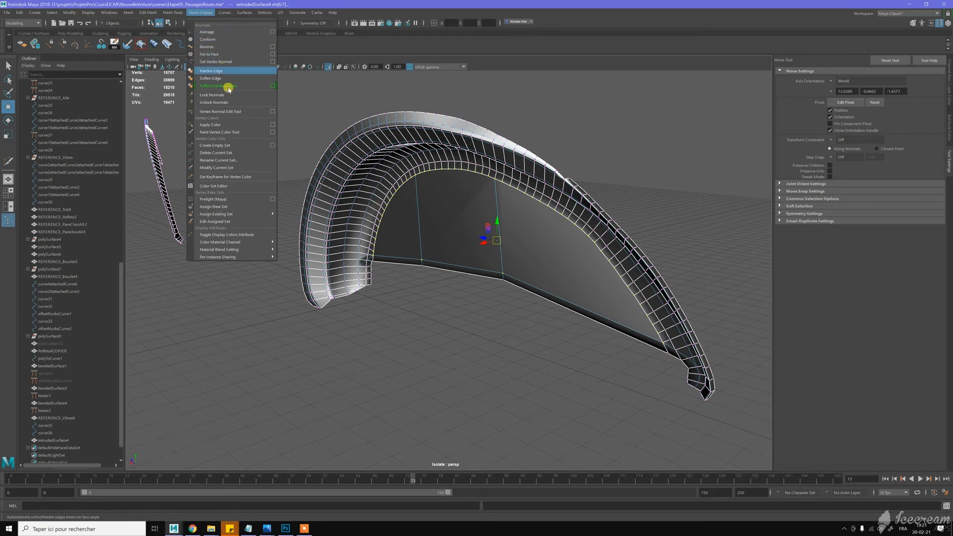
{"action": "left_click", "coordinate": [231, 111]}
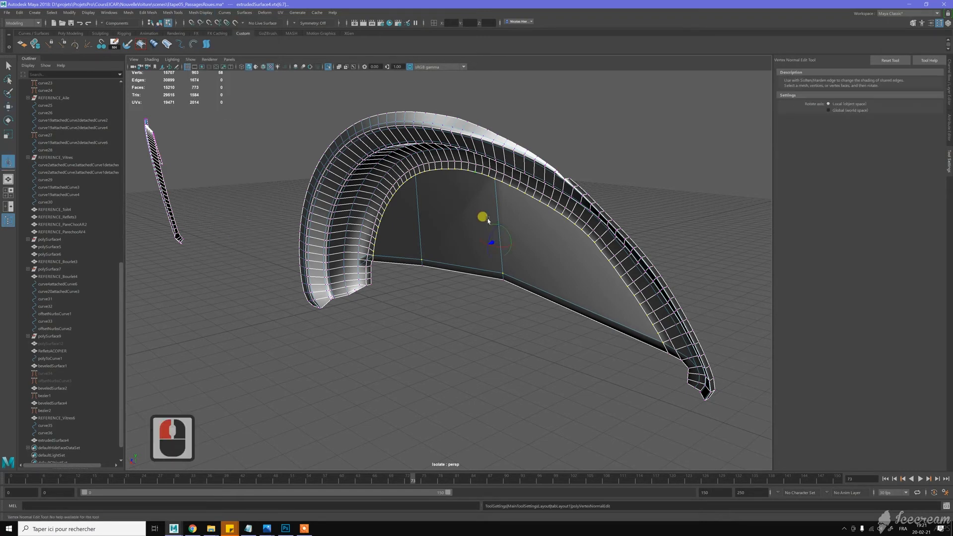
{"action": "scroll", "coordinate": [513, 238], "scroll_direction": "up", "scroll_amount": 5}
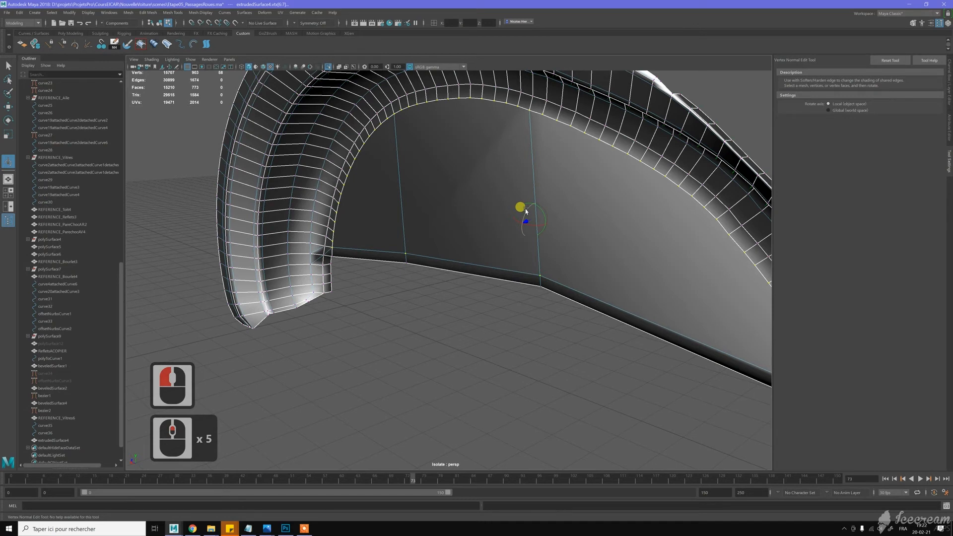
{"action": "key", "text": "ctrl+z"}
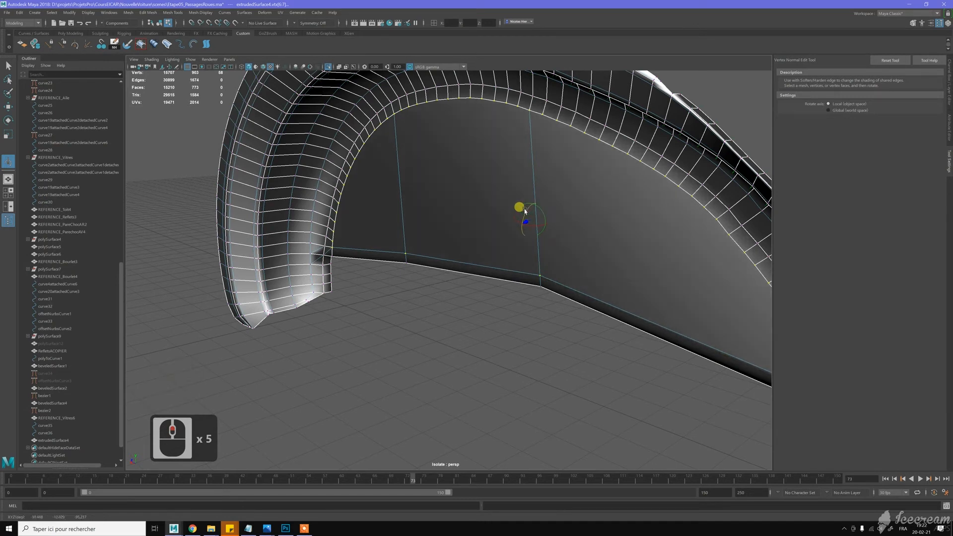
{"action": "key", "text": "ctrl+z"}
{"action": "left_click_drag", "start_coordinate": [525, 209], "coordinate": [485, 210]}
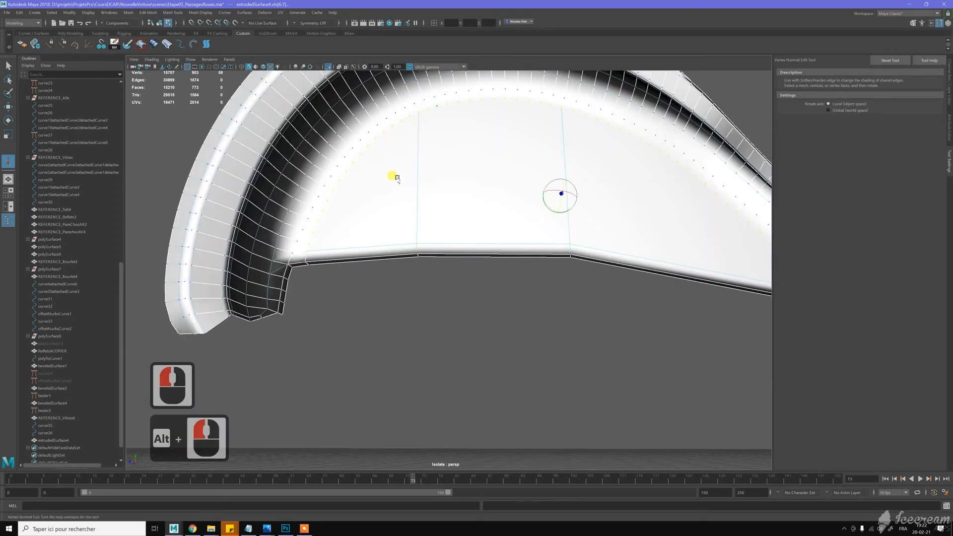
{"action": "key", "text": "w"}
{"action": "right_click_drag", "start_coordinate": [398, 179], "coordinate": [432, 166]}
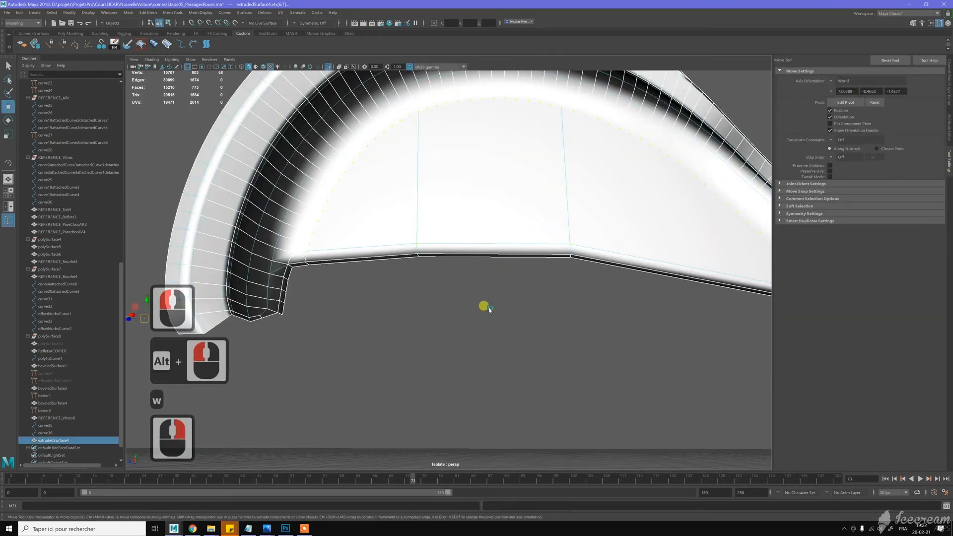
Deselect the mesh and examine the inner panel's shading from several angles, from the flange down to both lower tips
{"action": "left_click", "coordinate": [486, 302]}
{"action": "left_click", "coordinate": [487, 300]}
{"action": "scroll", "coordinate": [487, 300], "scroll_direction": "down", "scroll_amount": 7}
{"action": "left_click_drag", "start_coordinate": [487, 300], "coordinate": [493, 272], "text": "alt"}
{"action": "left_click_drag", "start_coordinate": [481, 192], "coordinate": [506, 208], "text": "alt"}
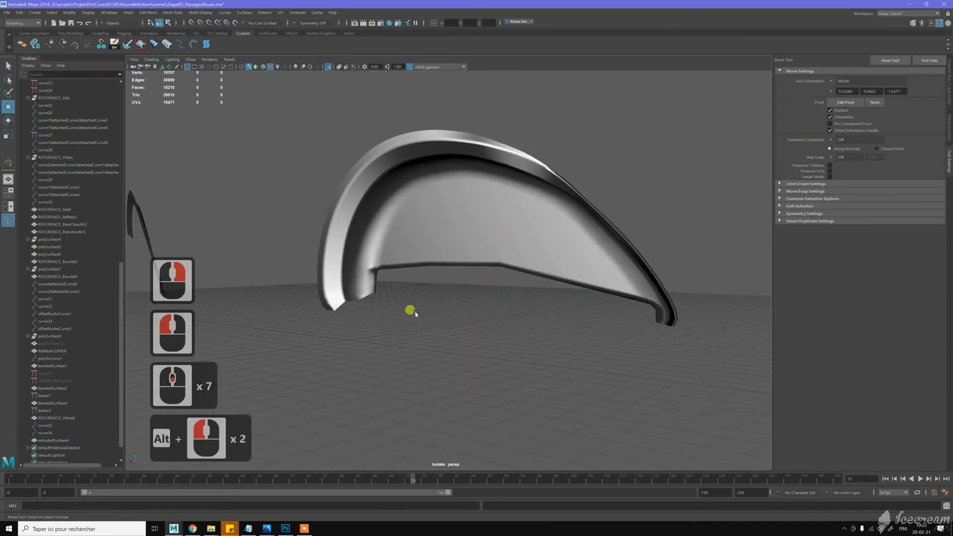
{"action": "left_click_drag", "start_coordinate": [415, 314], "coordinate": [449, 325], "text": "alt"}
{"action": "mouse_move", "coordinate": [478, 291]}
{"action": "left_mouse_down", "text": "alt"}
{"action": "mouse_move", "coordinate": [484, 267]}
{"action": "mouse_move", "coordinate": [453, 277]}
{"action": "mouse_move", "coordinate": [463, 289]}
{"action": "left_mouse_up", "text": "alt"}
{"action": "scroll", "coordinate": [499, 295], "scroll_direction": "up", "scroll_amount": 1}
{"action": "scroll", "coordinate": [478, 273], "scroll_direction": "up", "scroll_amount": 2}
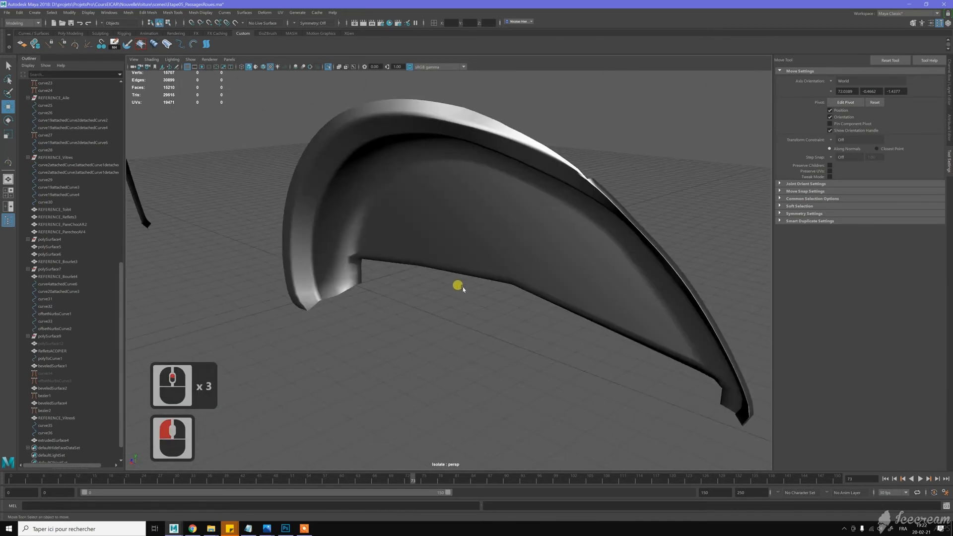
{"action": "scroll", "coordinate": [463, 289], "scroll_direction": "down", "scroll_amount": 5}
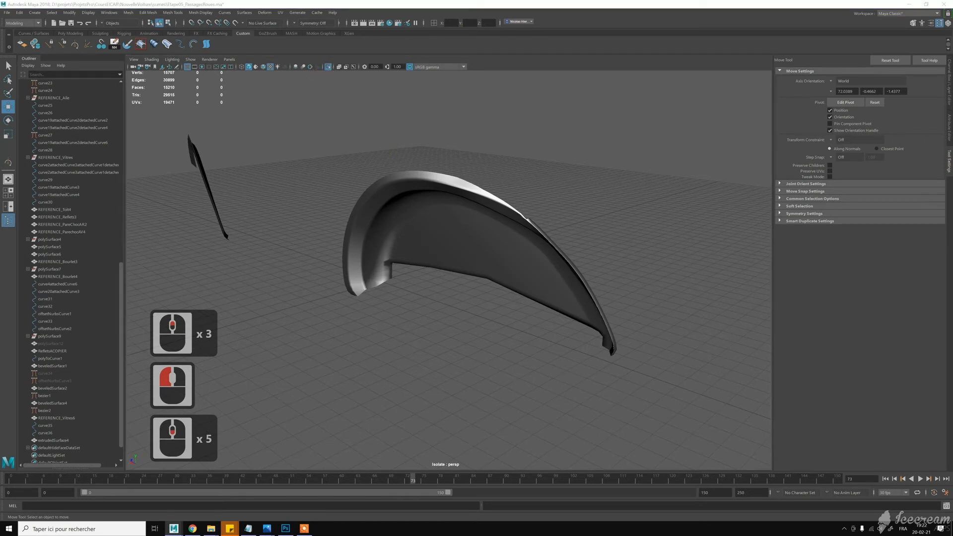
Assign the red material to the wheel-arch mesh and deselect it
{"action": "left_click", "coordinate": [549, 260]}
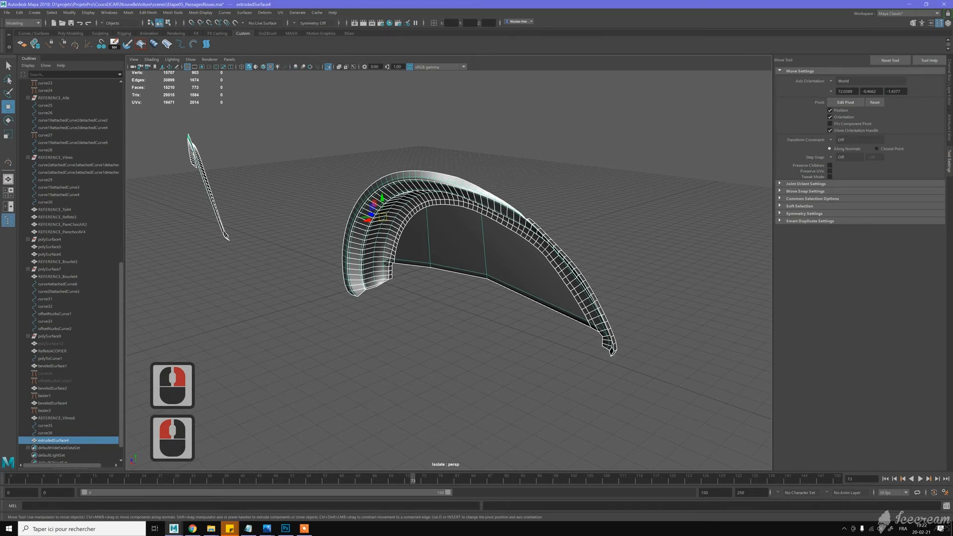
{"action": "left_click", "coordinate": [575, 192]}
{"action": "left_click_drag", "start_coordinate": [575, 198], "coordinate": [486, 303], "text": "alt"}
{"action": "scroll", "coordinate": [525, 284], "scroll_direction": "down", "scroll_amount": 5}
{"action": "left_click", "coordinate": [494, 223], "text": "alt"}
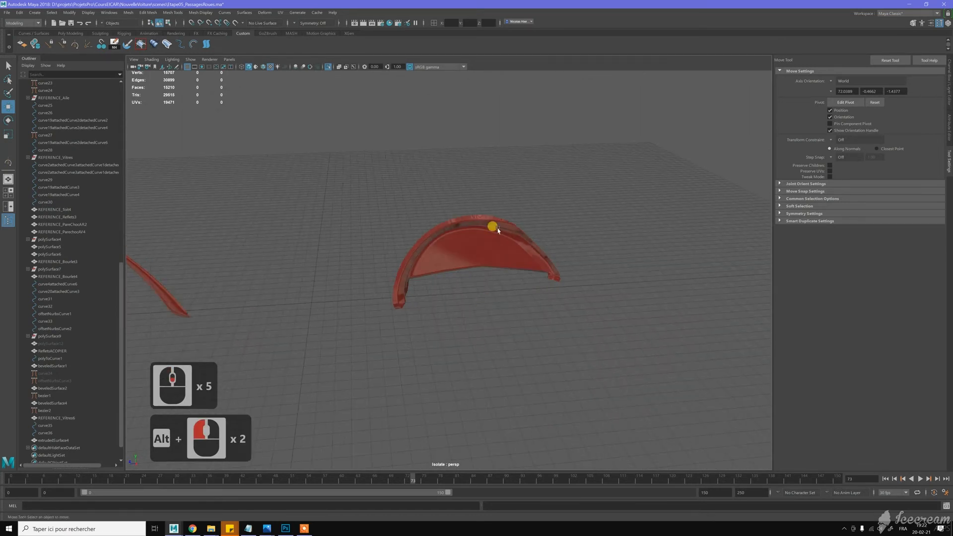
View the open second wheel arch and examine the wheel wells in the side-view reference photo of the dark car
{"action": "left_click_drag", "start_coordinate": [503, 215], "coordinate": [437, 208], "text": "alt"}
{"action": "middle_click_drag", "start_coordinate": [384, 220], "coordinate": [522, 204], "text": "alt"}
{"action": "left_click_drag", "start_coordinate": [428, 214], "coordinate": [440, 236], "text": "alt"}
{"action": "mouse_move", "coordinate": [440, 237]}
{"action": "right_mouse_down", "text": "alt"}
{"action": "mouse_move", "coordinate": [485, 260]}
{"action": "mouse_move", "coordinate": [431, 234]}
{"action": "right_mouse_up", "text": "alt"}
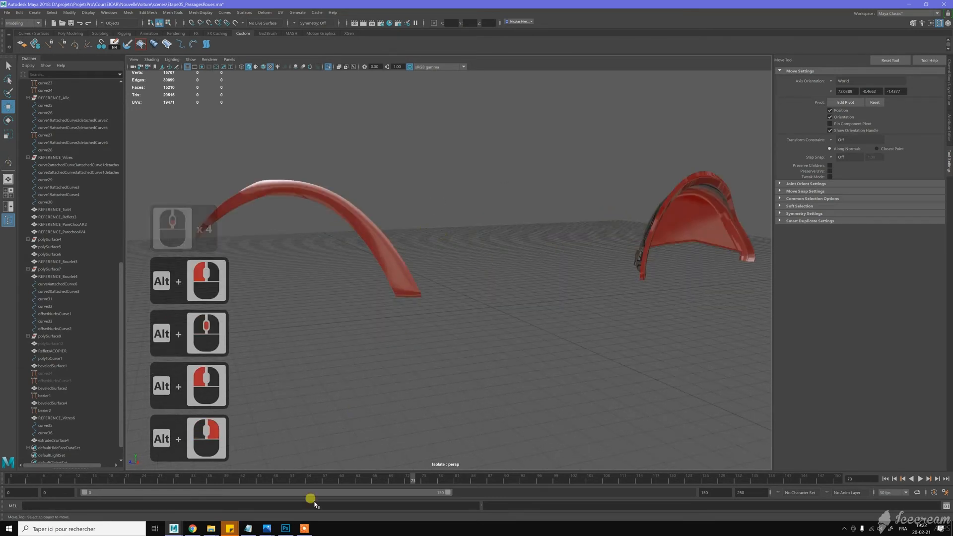
{"action": "mouse_move", "coordinate": [266, 532]}
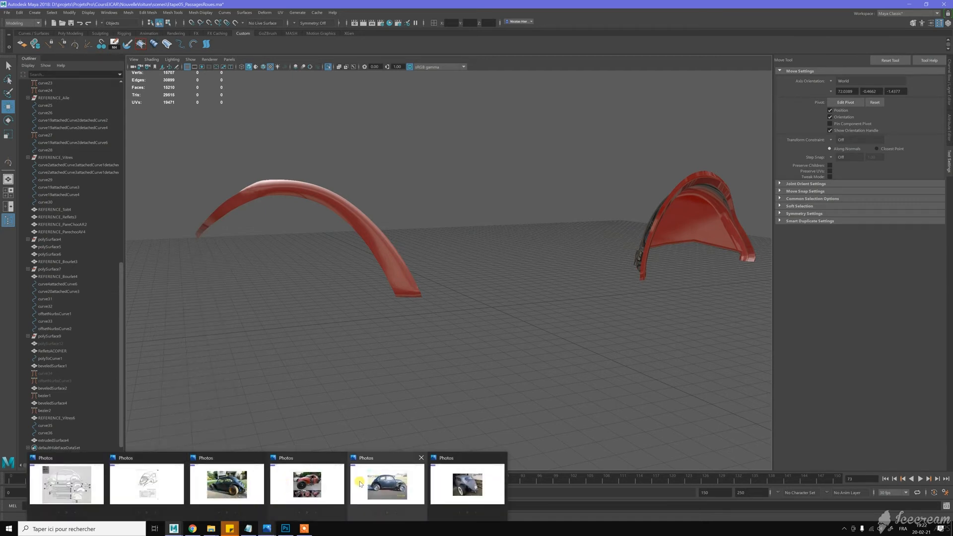
{"action": "left_click", "coordinate": [397, 477]}
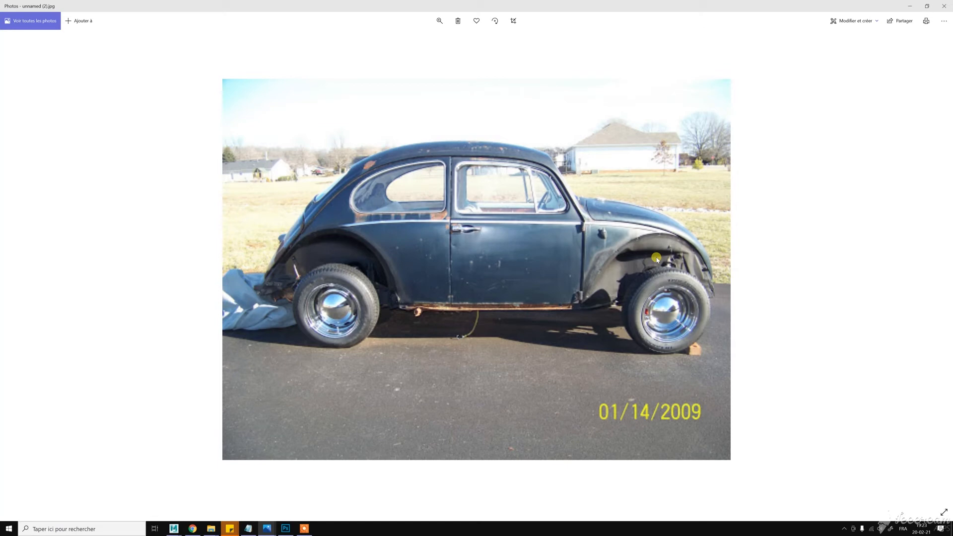
{"action": "left_click", "coordinate": [911, 7]}
Select the wheel-arch mesh and compare the open second arch with the finished one from several angles
{"action": "left_click_drag", "start_coordinate": [351, 158], "coordinate": [377, 166], "text": "alt"}
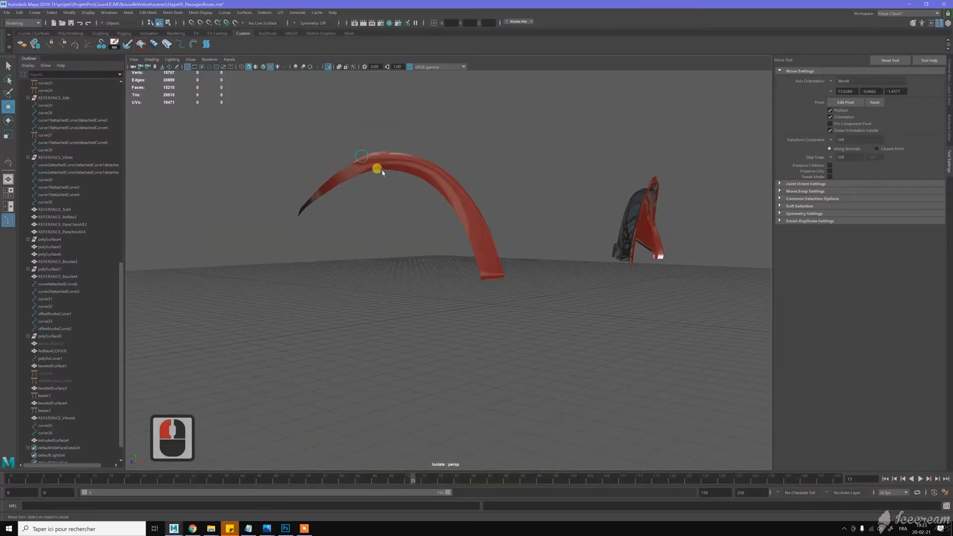
{"action": "left_click", "coordinate": [388, 169]}
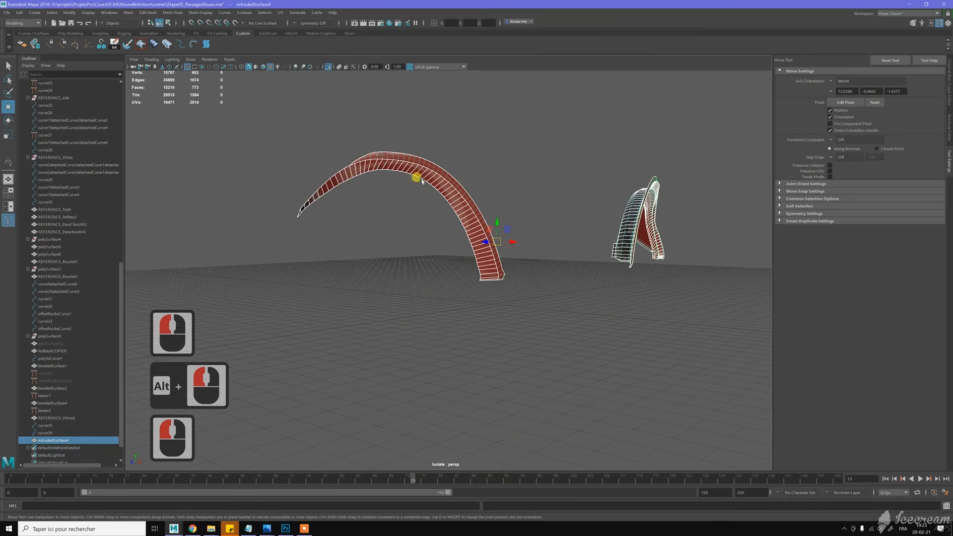
{"action": "left_click_drag", "start_coordinate": [443, 237], "coordinate": [401, 194], "text": "alt"}
{"action": "middle_click_drag", "start_coordinate": [401, 193], "coordinate": [444, 248], "text": "alt"}
{"action": "right_click_drag", "start_coordinate": [444, 247], "coordinate": [435, 192], "text": "alt"}
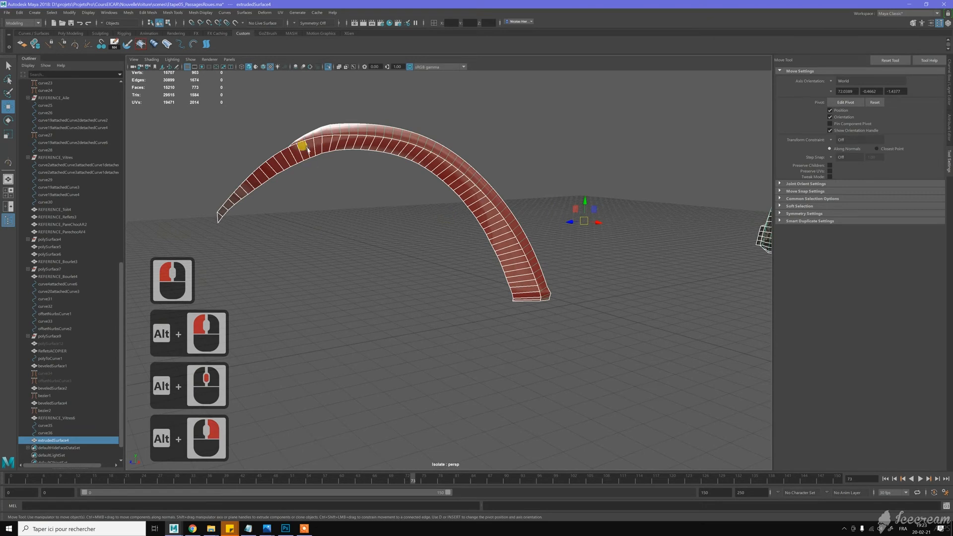
{"action": "left_click_drag", "start_coordinate": [564, 155], "coordinate": [464, 164], "text": "alt"}
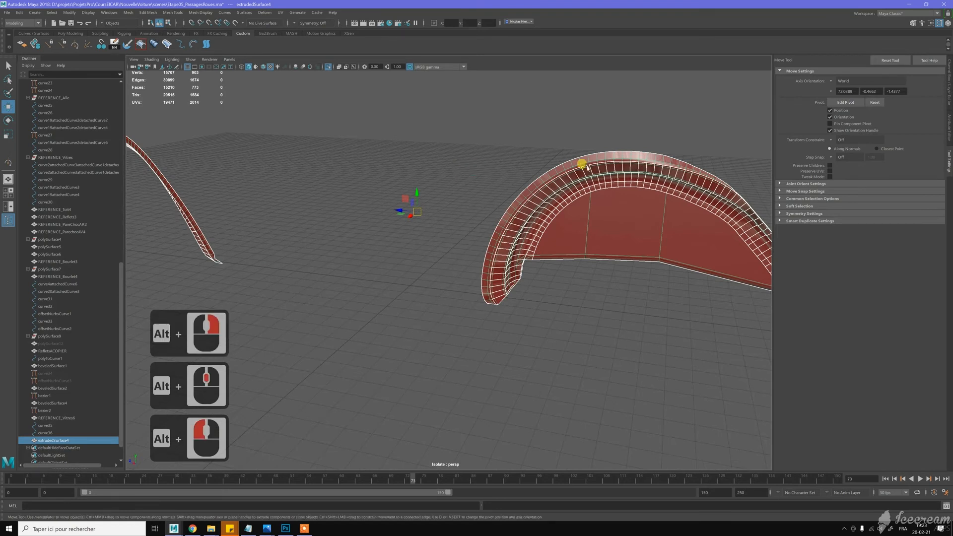
{"action": "left_click_drag", "start_coordinate": [650, 164], "coordinate": [513, 252], "text": "alt"}
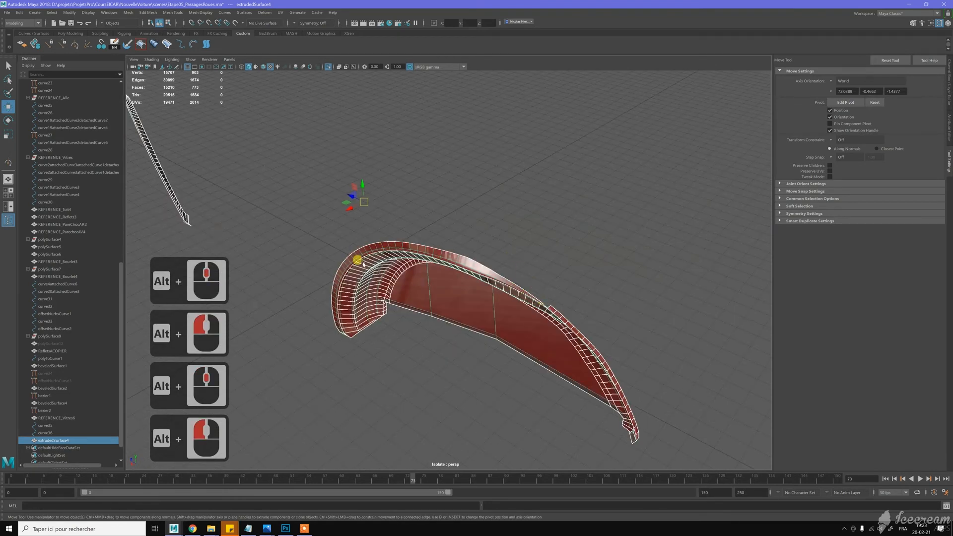
{"action": "left_click_drag", "start_coordinate": [378, 259], "coordinate": [296, 191], "text": "alt"}
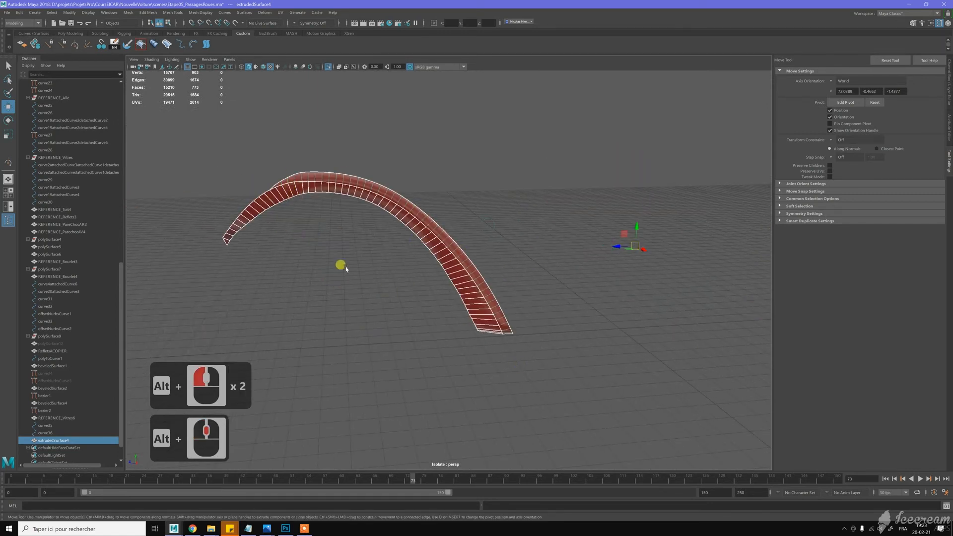
{"action": "left_click_drag", "start_coordinate": [317, 273], "coordinate": [247, 227], "text": "alt"}
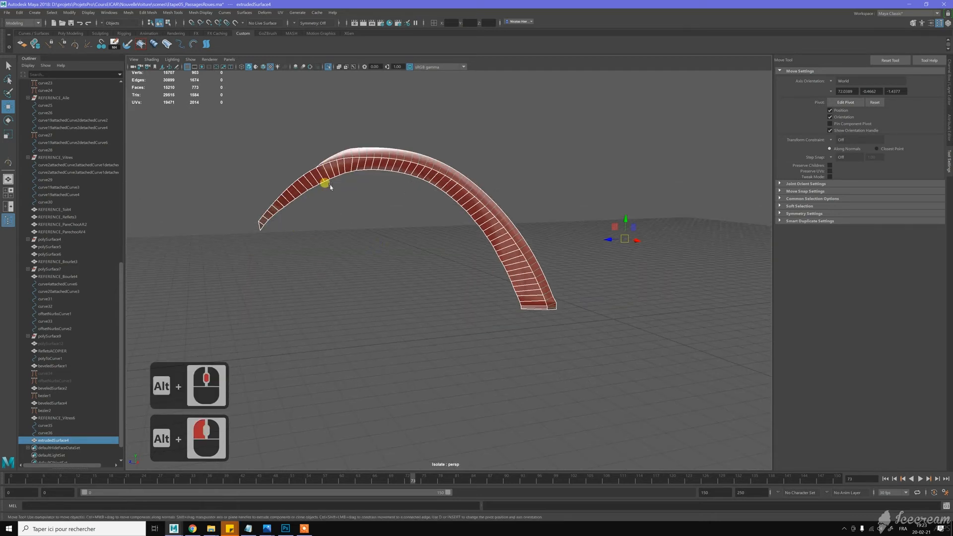
Bridge the two inner edges at the lower tips of the open wheel arch with a strip
{"action": "key", "text": "w"}
{"action": "right_click_drag", "start_coordinate": [300, 182], "coordinate": [302, 163]}
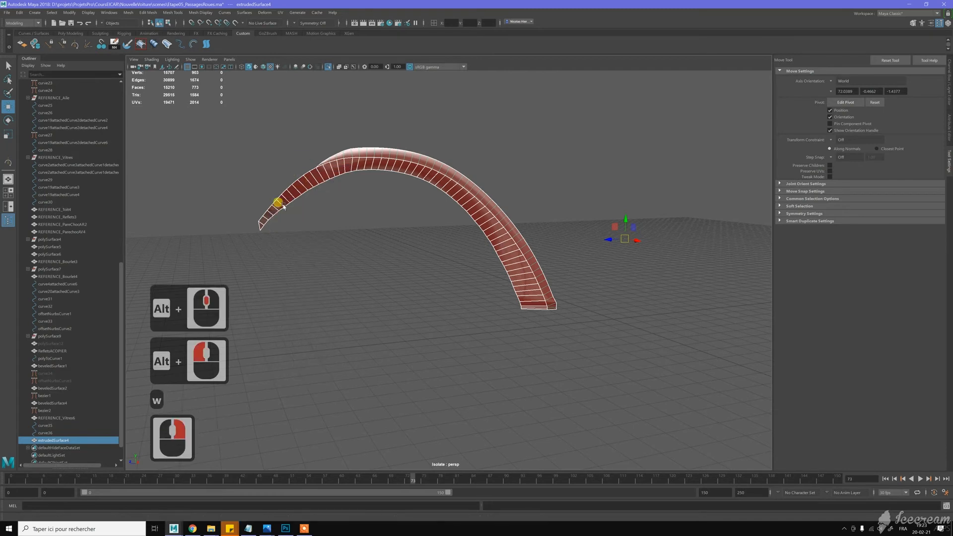
{"action": "left_click", "coordinate": [260, 223]}
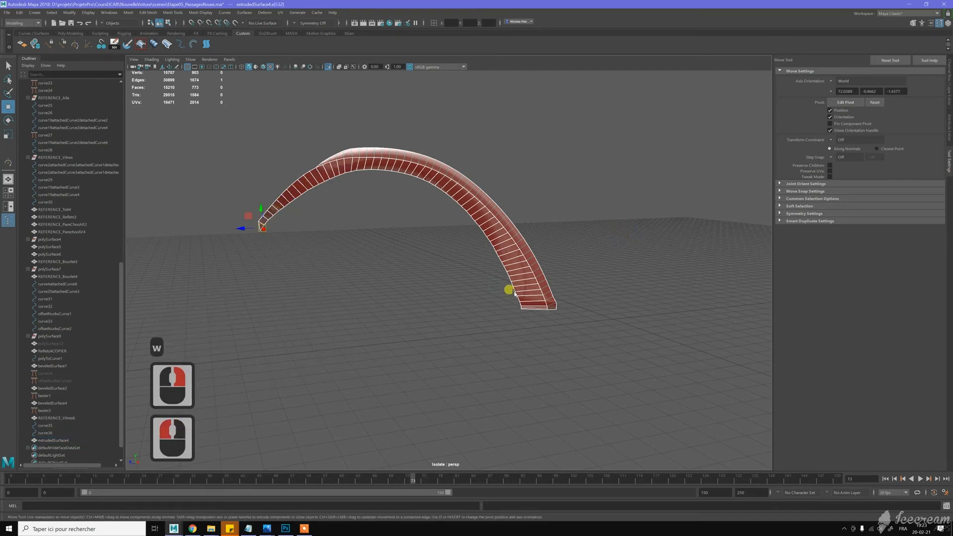
{"action": "scroll", "coordinate": [535, 313], "scroll_direction": "up", "scroll_amount": 9}
{"action": "middle_click_drag", "start_coordinate": [437, 228], "coordinate": [490, 273], "text": "alt"}
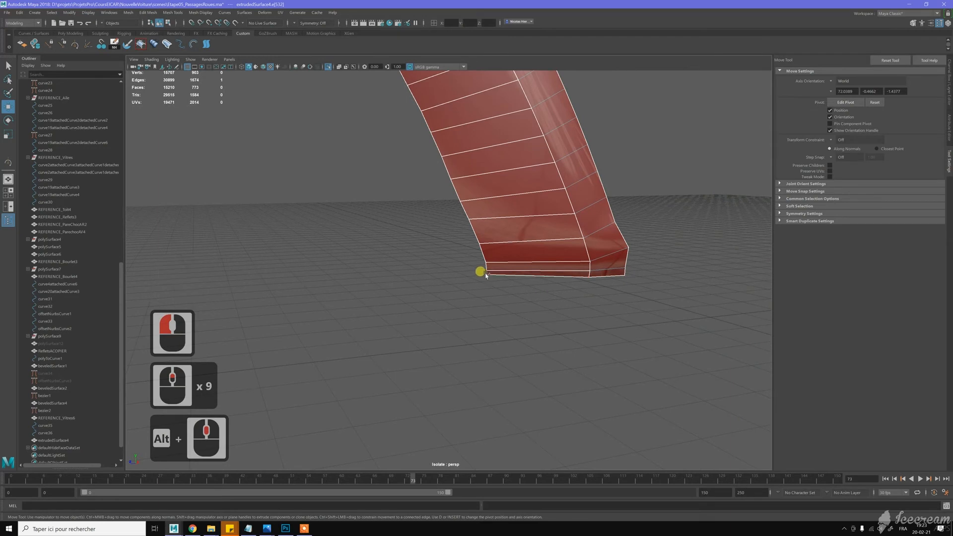
{"action": "left_click", "coordinate": [486, 274], "text": "shift"}
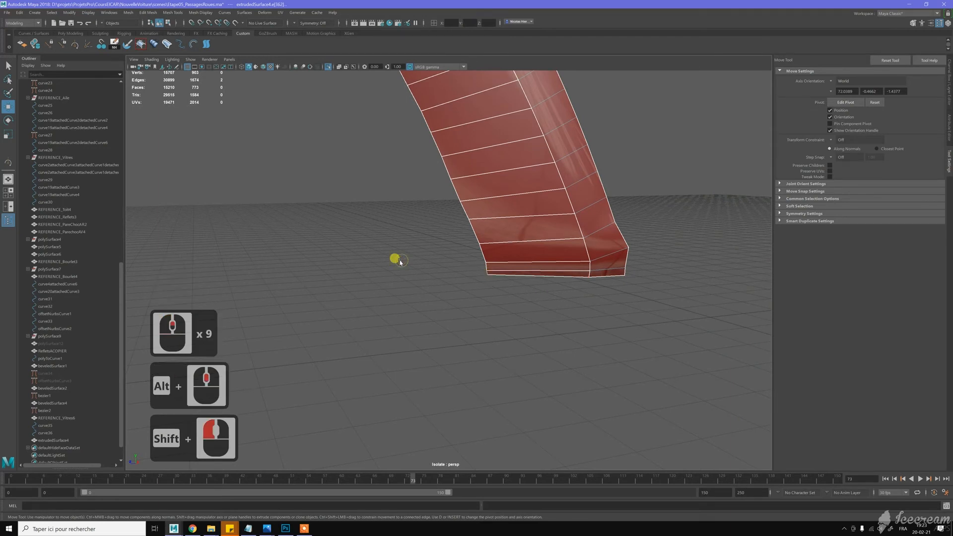
{"action": "right_click", "coordinate": [400, 261], "text": "shift"}
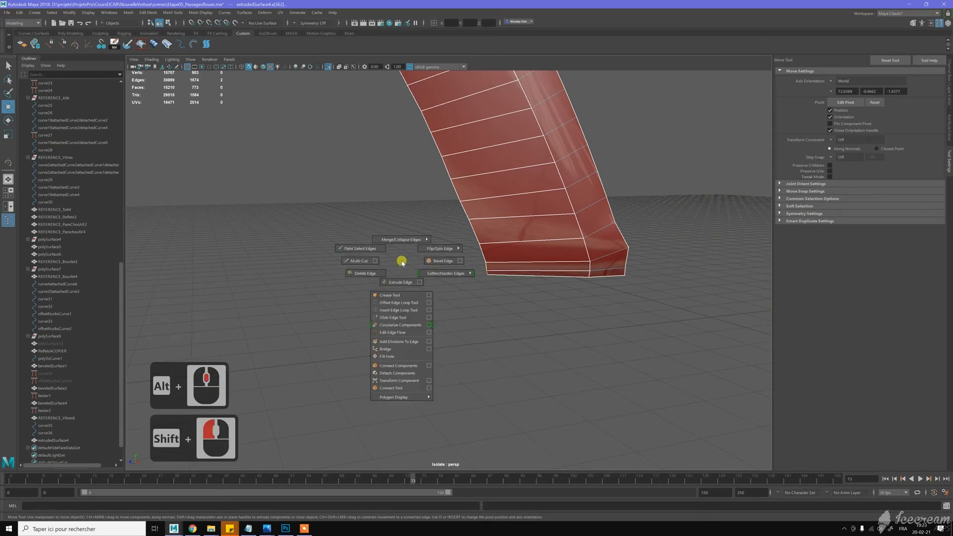
{"action": "left_click", "coordinate": [392, 349], "text": "shift"}
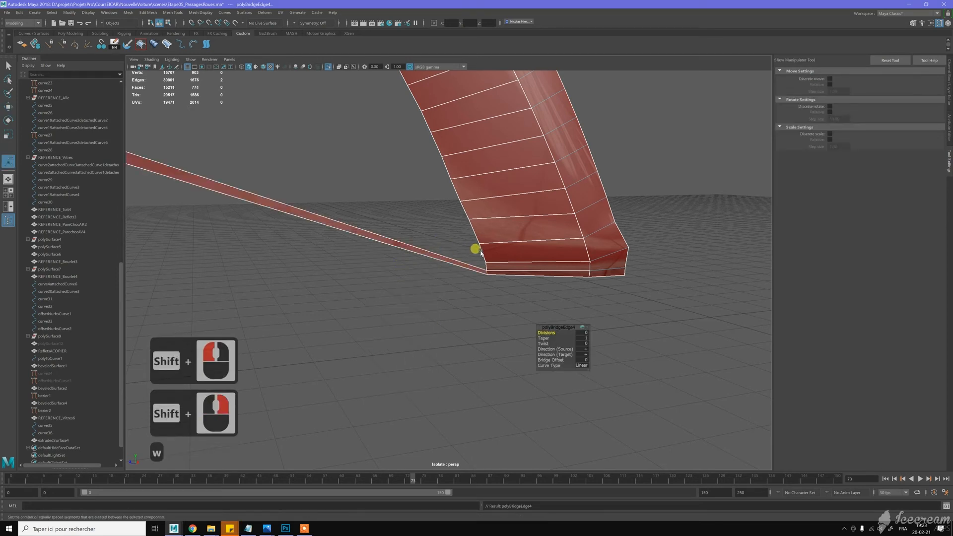
{"action": "key", "text": "w"}
Select the border edge loop inside the second wheel arch and fill the hole to form its inner panel
{"action": "double_click", "coordinate": [540, 246]}
{"action": "scroll", "coordinate": [497, 283], "scroll_direction": "down", "scroll_amount": 20}
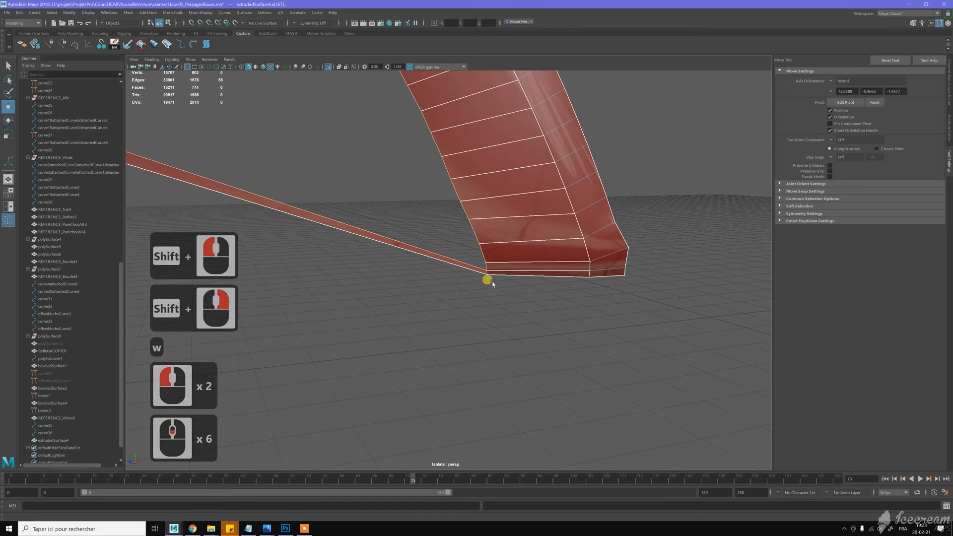
{"action": "scroll", "coordinate": [397, 257], "scroll_direction": "up", "scroll_amount": 6}
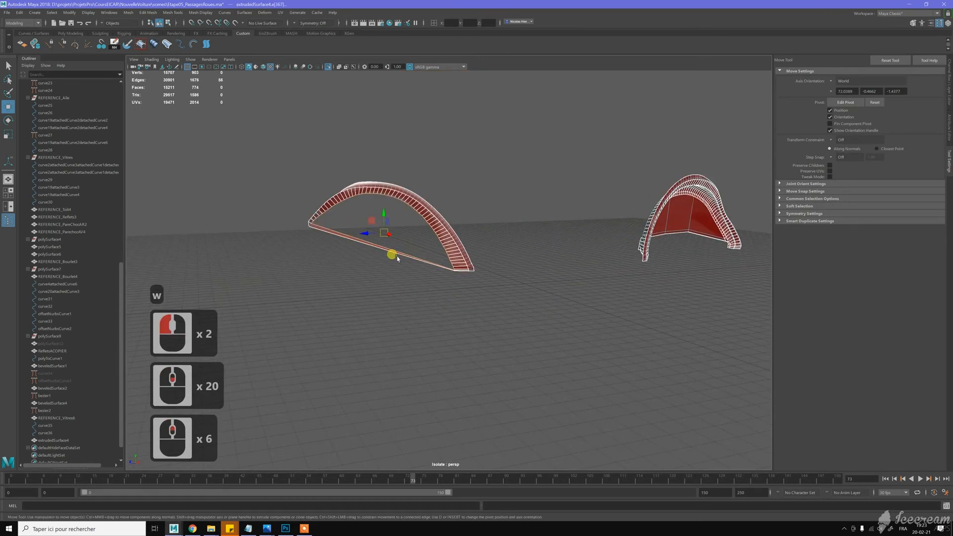
{"action": "right_click", "coordinate": [441, 274], "text": "shift"}
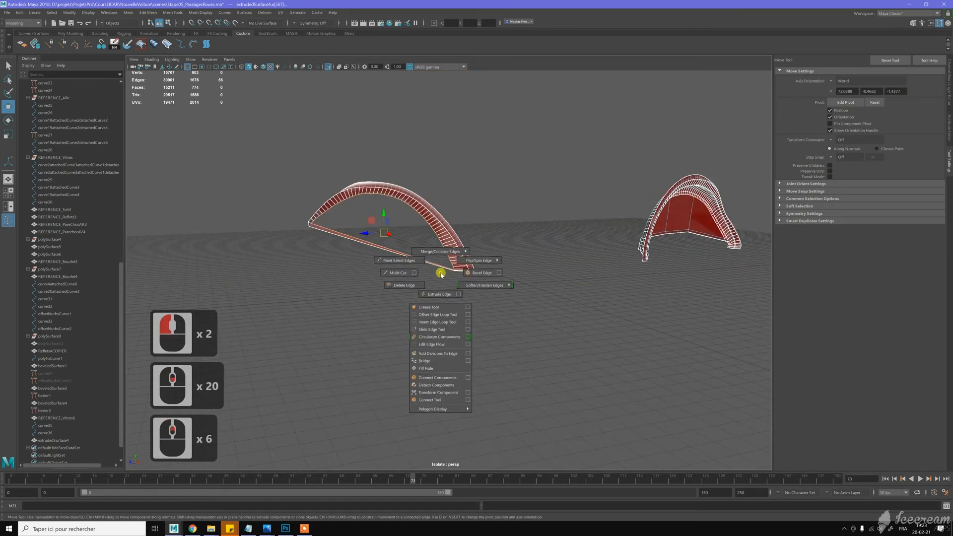
{"action": "right_click_drag", "start_coordinate": [436, 300], "coordinate": [426, 368], "text": "shift"}
{"action": "key", "text": "w"}
Return the mesh to object mode and inspect the second arch's filled inner panel from several angles
{"action": "scroll", "coordinate": [393, 233], "scroll_direction": "up", "scroll_amount": 3}
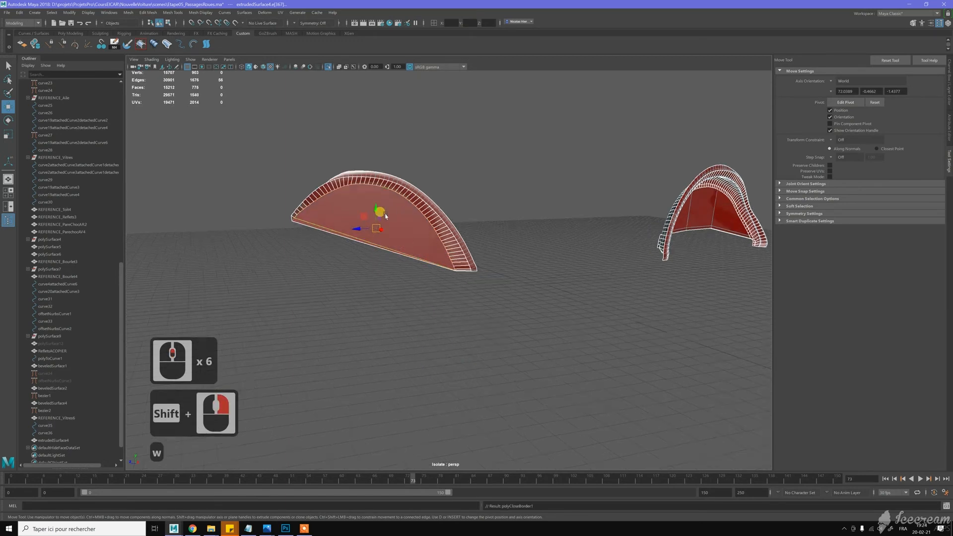
{"action": "middle_click_drag", "start_coordinate": [393, 238], "coordinate": [389, 228], "text": "alt"}
{"action": "scroll", "coordinate": [388, 227], "scroll_direction": "up", "scroll_amount": 3, "text": "alt"}
{"action": "left_click_drag", "start_coordinate": [389, 226], "coordinate": [344, 175], "text": "alt"}
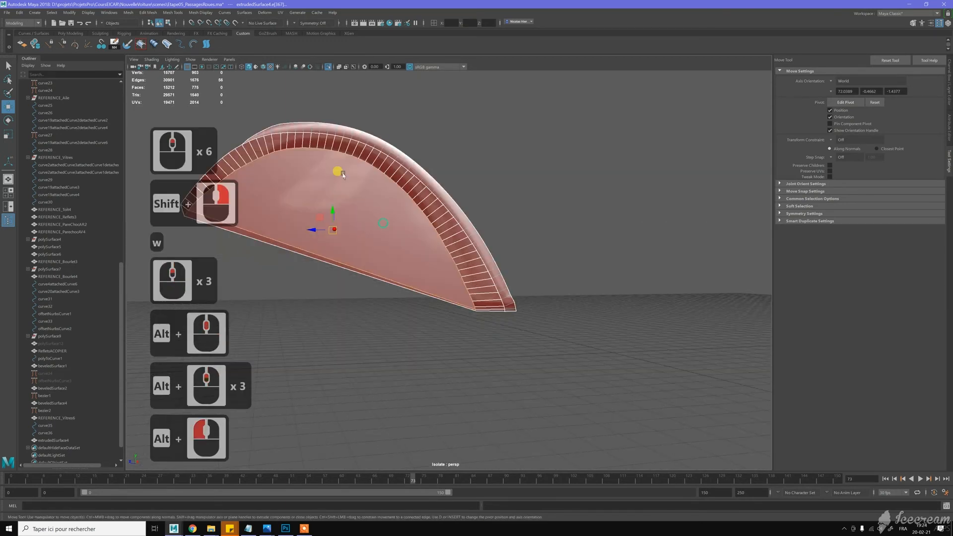
{"action": "key", "text": "w"}
{"action": "right_click_drag", "start_coordinate": [337, 165], "coordinate": [385, 152]}
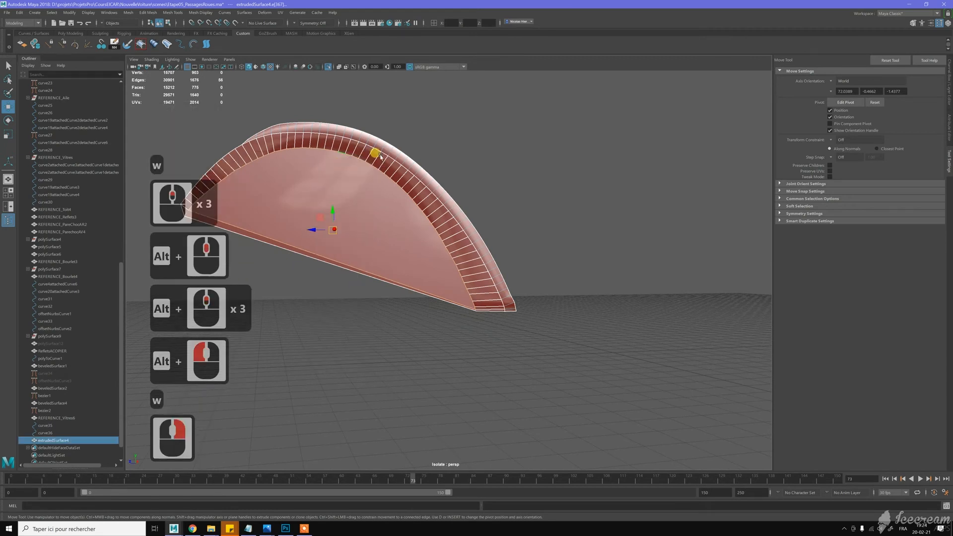
{"action": "left_click_drag", "start_coordinate": [393, 156], "coordinate": [446, 206], "text": "alt"}
{"action": "middle_click_drag", "start_coordinate": [397, 203], "coordinate": [393, 201], "text": "alt"}
{"action": "left_click_drag", "start_coordinate": [393, 201], "coordinate": [392, 201], "text": "alt"}
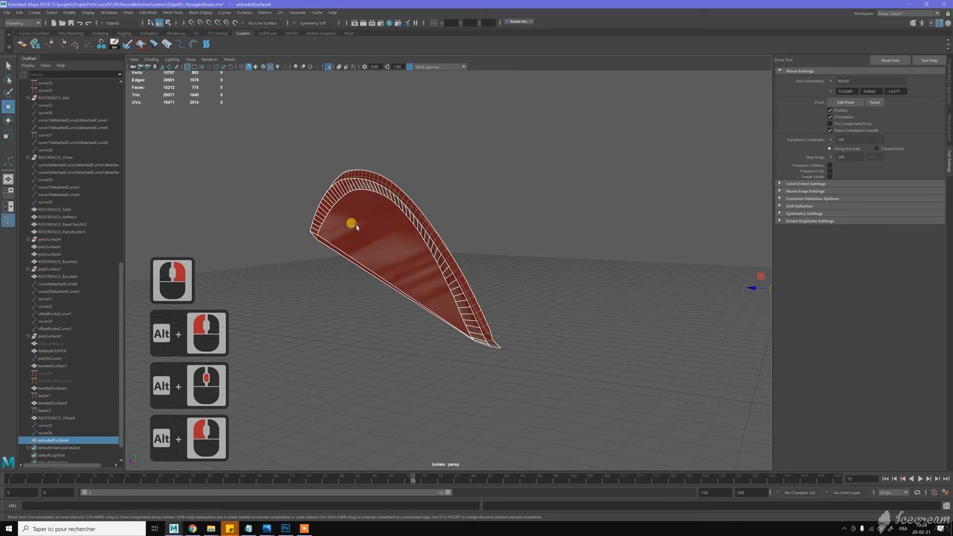
Delete the filled inner panel and the bridging strip between the second arch's lower tips
{"action": "scroll", "coordinate": [358, 233], "scroll_direction": "up", "scroll_amount": 4}
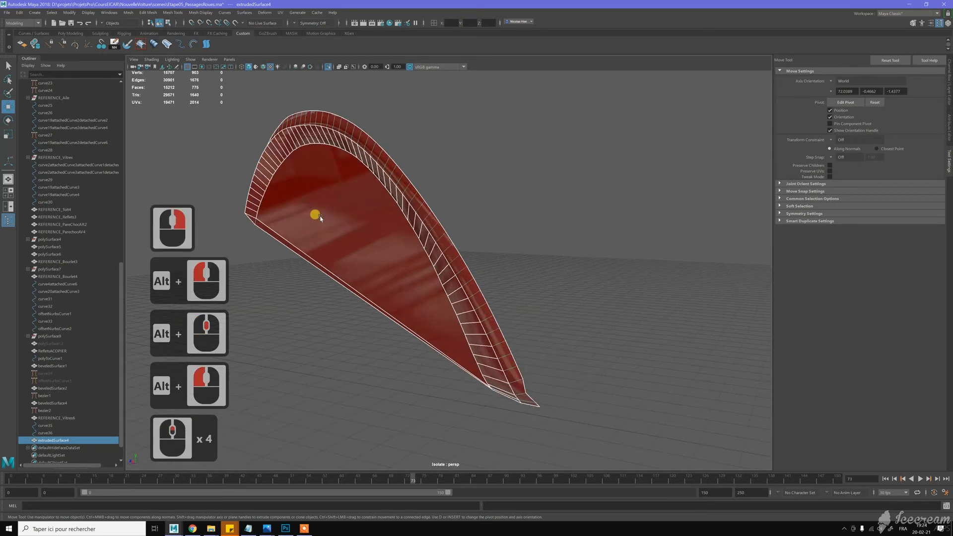
{"action": "key", "text": "w"}
{"action": "right_click_drag", "start_coordinate": [322, 217], "coordinate": [356, 326]}
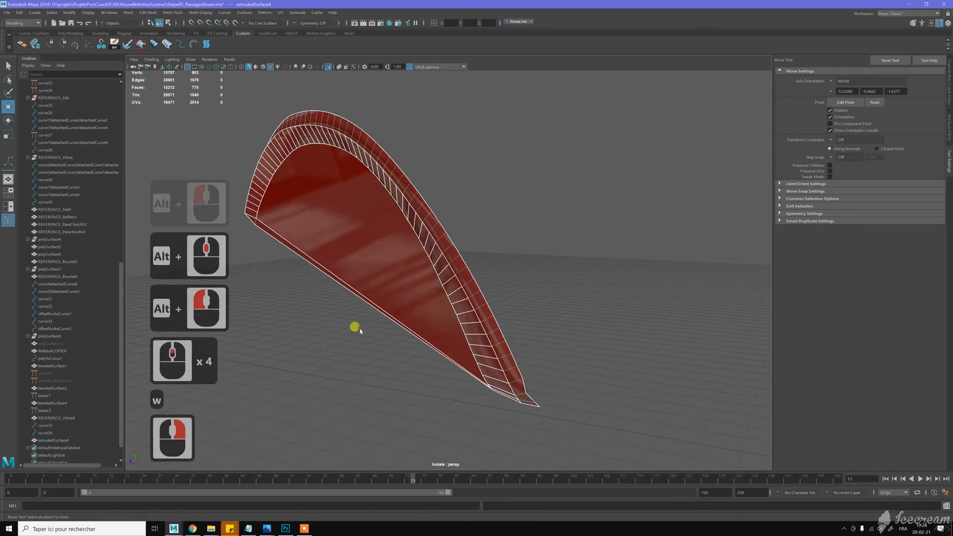
{"action": "left_click", "coordinate": [338, 272]}
{"action": "key", "text": "Delete"}
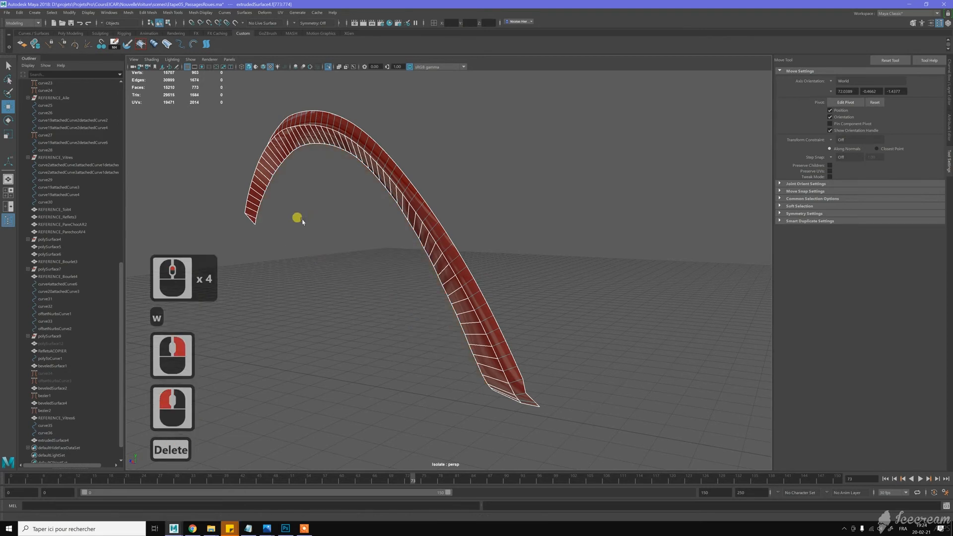
Select the run of inner border edges along the open second arch, from one lower tip to the other
{"action": "key", "text": "w"}
{"action": "right_click_drag", "start_coordinate": [261, 180], "coordinate": [256, 202]}
{"action": "left_click", "coordinate": [256, 218]}
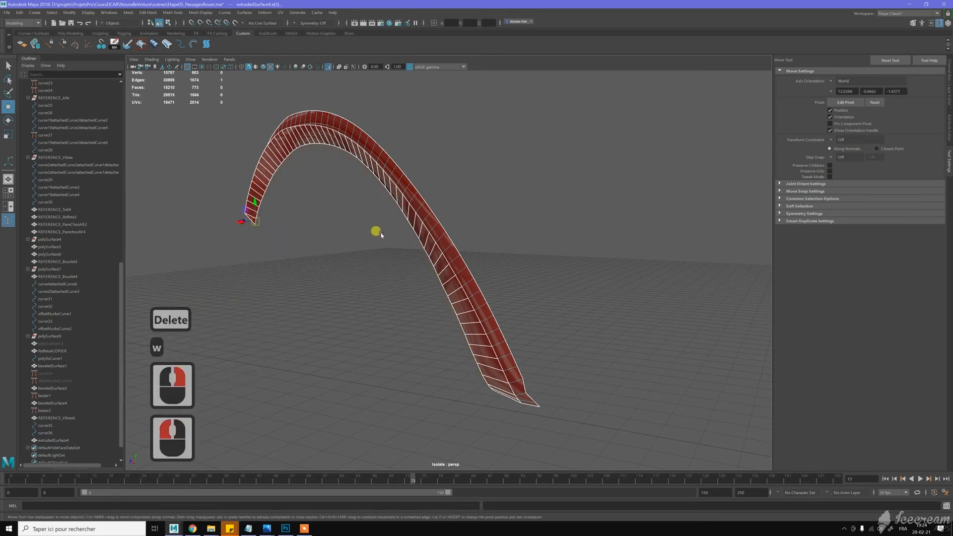
{"action": "left_click_drag", "start_coordinate": [395, 238], "coordinate": [603, 265], "text": "alt"}
{"action": "left_click_drag", "start_coordinate": [424, 226], "coordinate": [534, 249], "text": "alt"}
{"action": "middle_click_drag", "start_coordinate": [535, 250], "coordinate": [615, 270], "text": "alt"}
{"action": "left_click_drag", "start_coordinate": [616, 271], "coordinate": [554, 258], "text": "alt"}
{"action": "scroll", "coordinate": [552, 256], "scroll_direction": "up", "scroll_amount": 4, "text": "alt"}
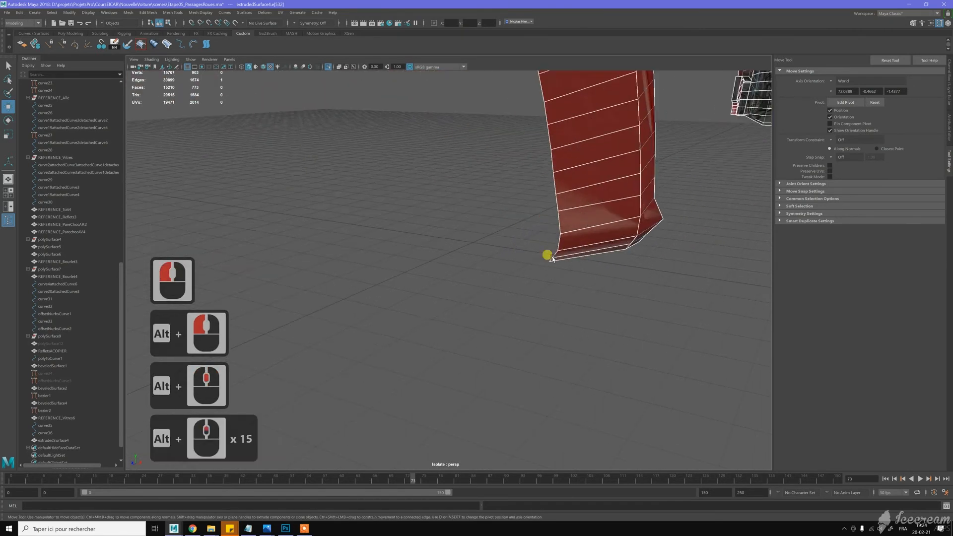
{"action": "double_click", "coordinate": [552, 258], "text": "shift"}
{"action": "scroll", "coordinate": [505, 275], "scroll_direction": "down", "scroll_amount": 18}
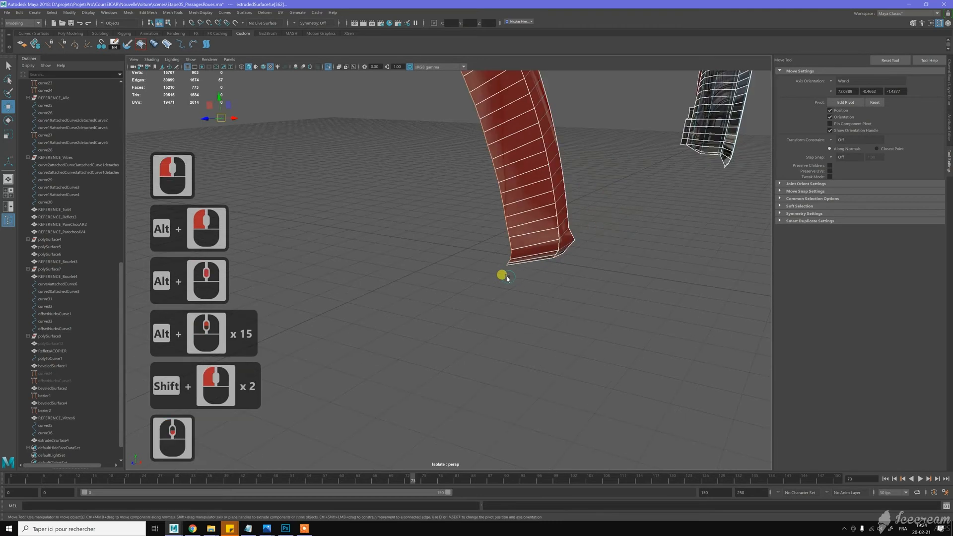
Extrude the selected border edges inward and scale them flat along the X axis
{"action": "left_click_drag", "start_coordinate": [439, 249], "coordinate": [400, 243], "text": "alt"}
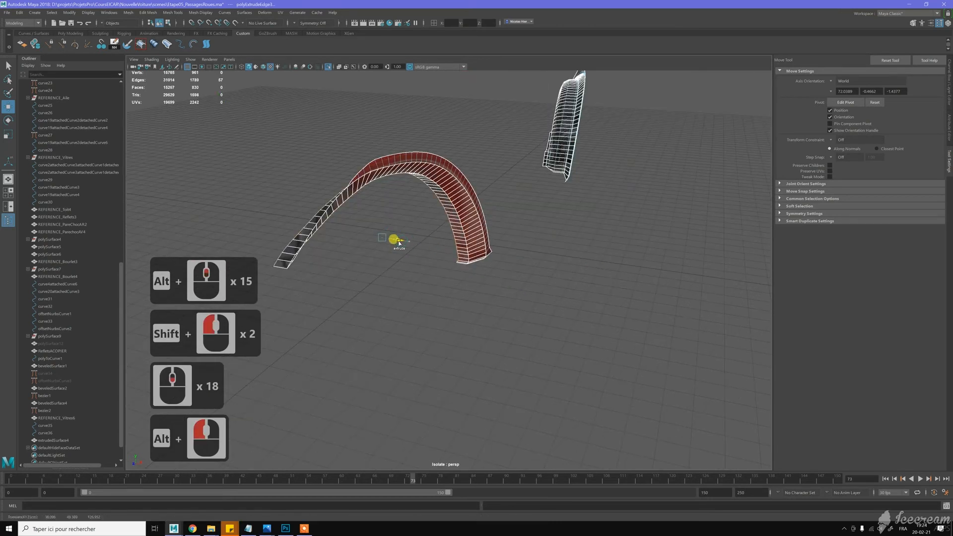
{"action": "left_click", "coordinate": [398, 243], "text": "shift"}
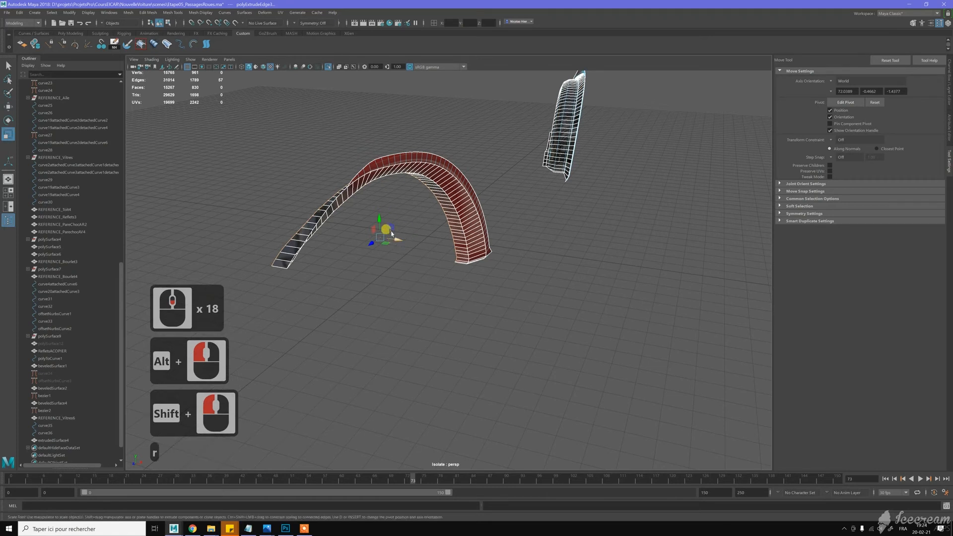
{"action": "key", "text": "r"}
{"action": "left_click_drag", "start_coordinate": [388, 235], "coordinate": [390, 239]}
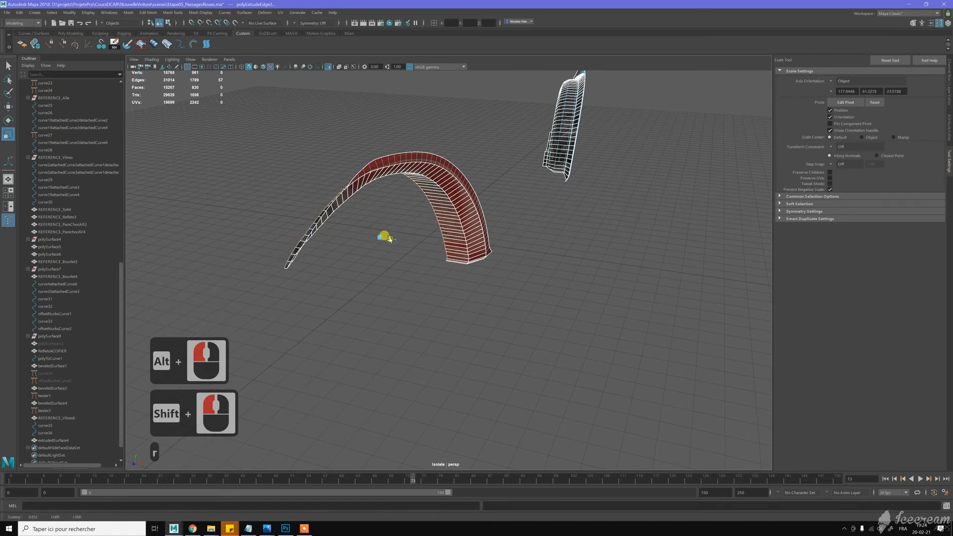
{"action": "left_click", "coordinate": [393, 240]}
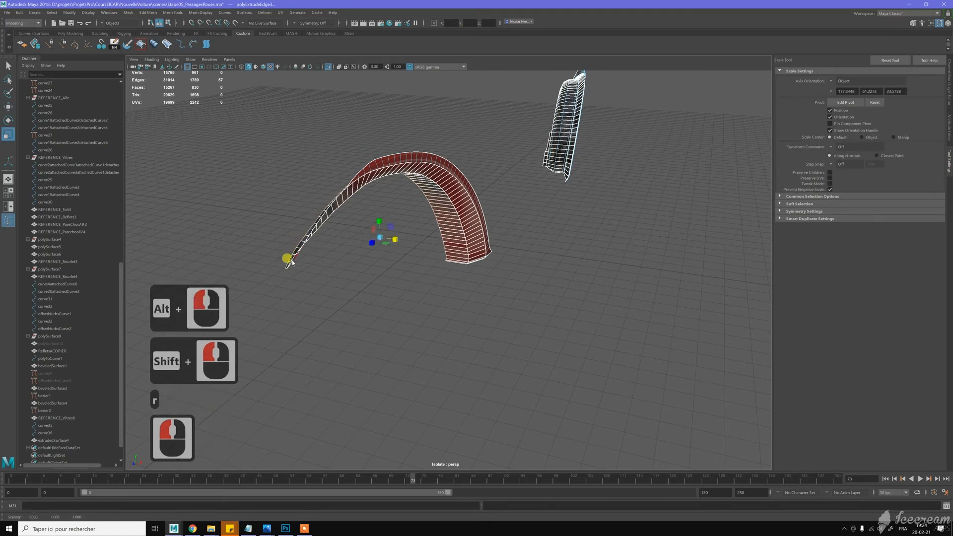
Examine the flattened inner band of the second arch and compare it with the finished wheel arch
{"action": "left_click_drag", "start_coordinate": [293, 262], "coordinate": [305, 226], "text": "alt"}
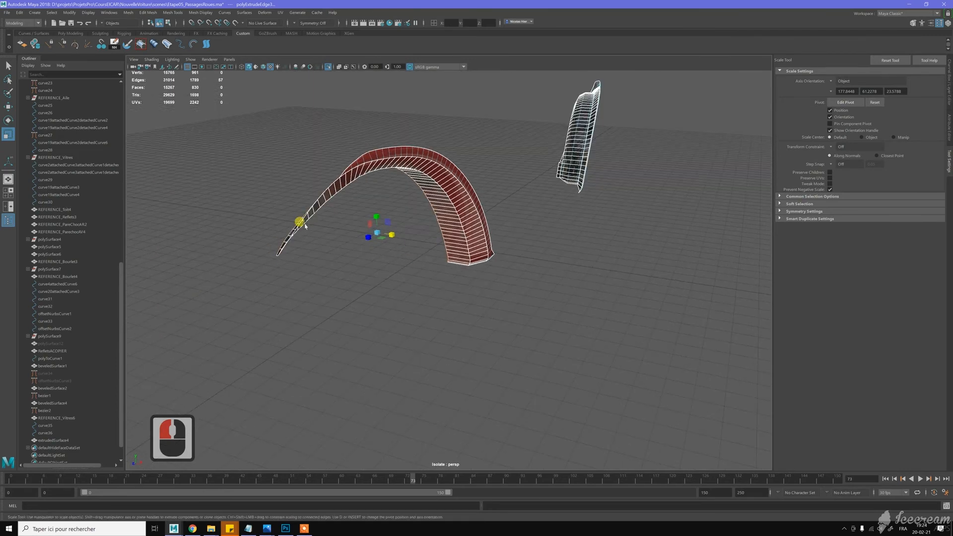
{"action": "left_click_drag", "start_coordinate": [448, 236], "coordinate": [424, 200], "text": "alt"}
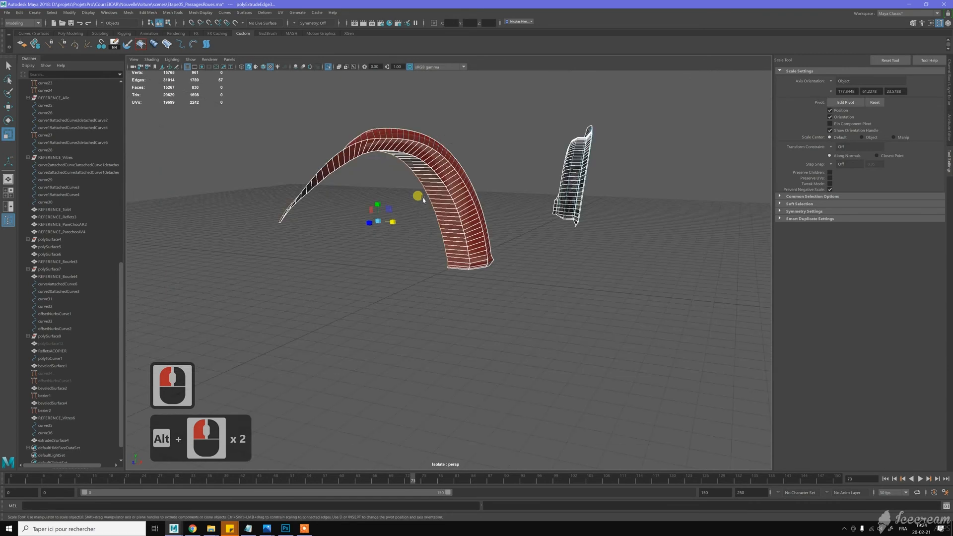
{"action": "left_click_drag", "start_coordinate": [507, 250], "coordinate": [411, 236], "text": "alt"}
{"action": "middle_click_drag", "start_coordinate": [491, 221], "coordinate": [499, 219], "text": "alt"}
{"action": "left_click_drag", "start_coordinate": [526, 178], "coordinate": [532, 172], "text": "alt"}
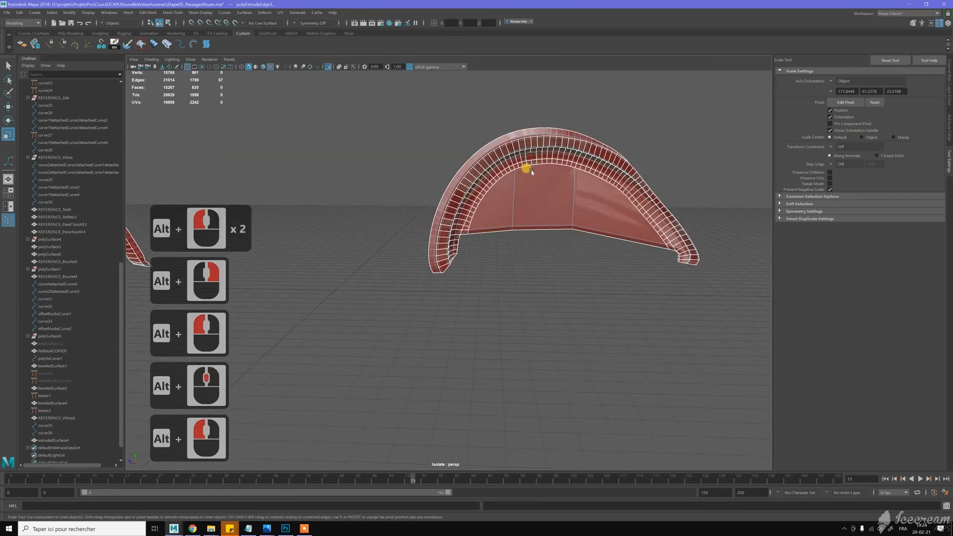
{"action": "left_click_drag", "start_coordinate": [382, 217], "coordinate": [543, 213], "text": "alt"}
{"action": "middle_click_drag", "start_coordinate": [542, 213], "coordinate": [388, 190], "text": "alt"}
{"action": "left_click_drag", "start_coordinate": [523, 201], "coordinate": [462, 211], "text": "alt"}
{"action": "scroll", "coordinate": [513, 286], "scroll_direction": "up", "scroll_amount": 5, "text": "alt"}
{"action": "right_click_drag", "start_coordinate": [519, 290], "coordinate": [506, 270], "text": "alt"}
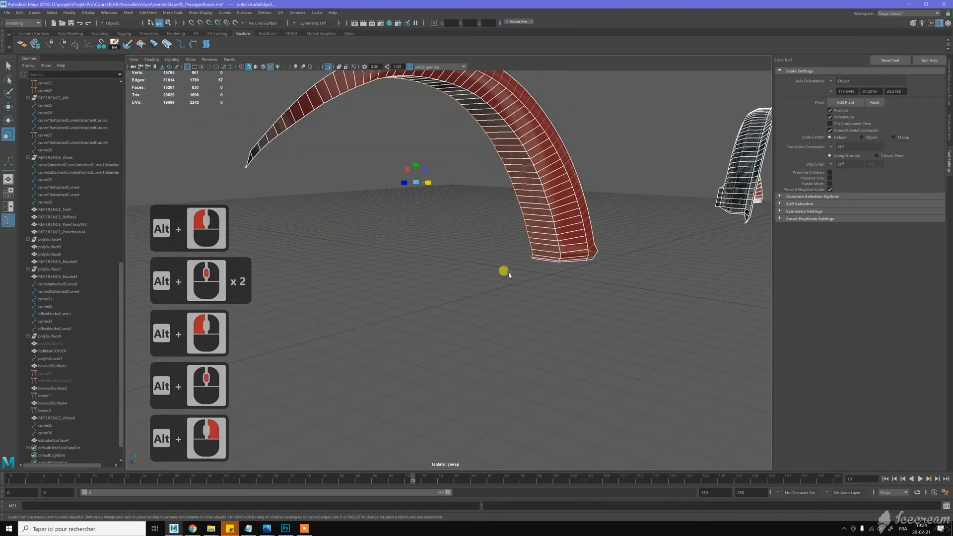
Extrude the flattened inner border edges again with a thickness of 4.8
{"action": "left_click_drag", "start_coordinate": [507, 270], "coordinate": [482, 200], "text": "alt"}
{"action": "right_click_drag", "start_coordinate": [483, 200], "coordinate": [485, 213], "text": "shift"}
{"action": "left_click_drag", "start_coordinate": [465, 239], "coordinate": [568, 334], "text": "alt"}
{"action": "left_click", "coordinate": [558, 336]}
{"action": "left_click_drag", "start_coordinate": [404, 198], "coordinate": [403, 224], "text": "alt"}
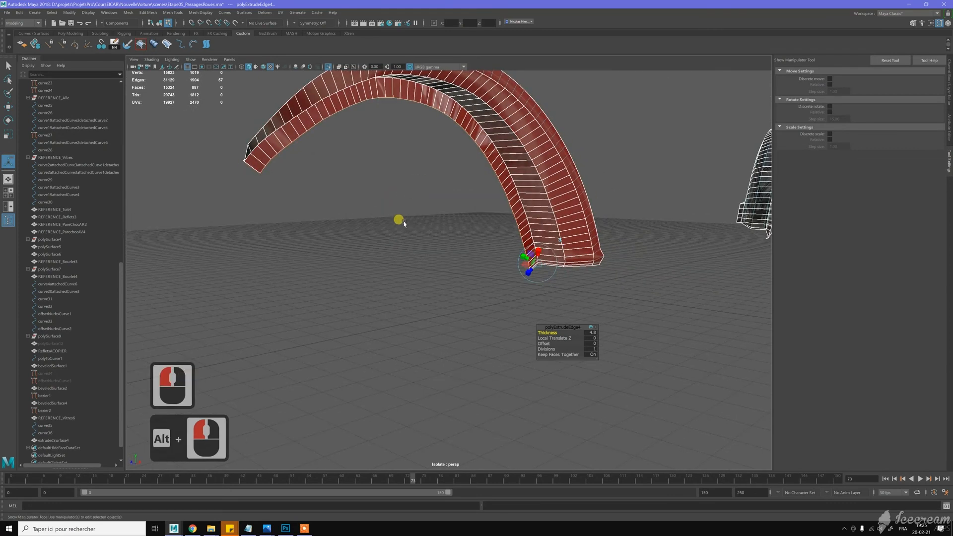
Undo the extrusion's last thickness change and set the thickness to 7.2, using the finished arch for comparison
{"action": "left_click", "coordinate": [420, 264]}
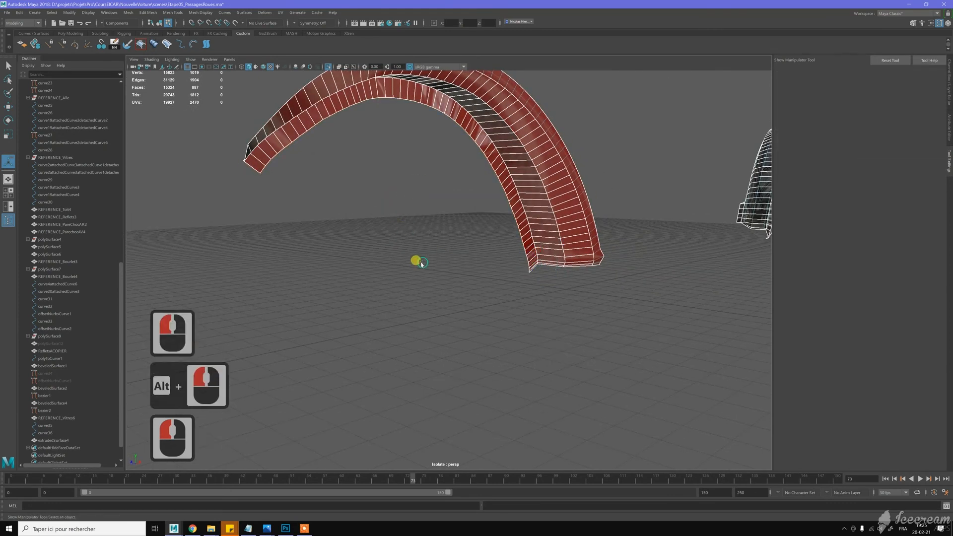
{"action": "middle_click", "coordinate": [421, 264]}
{"action": "key", "text": "z"}
{"action": "key", "text": "z"}
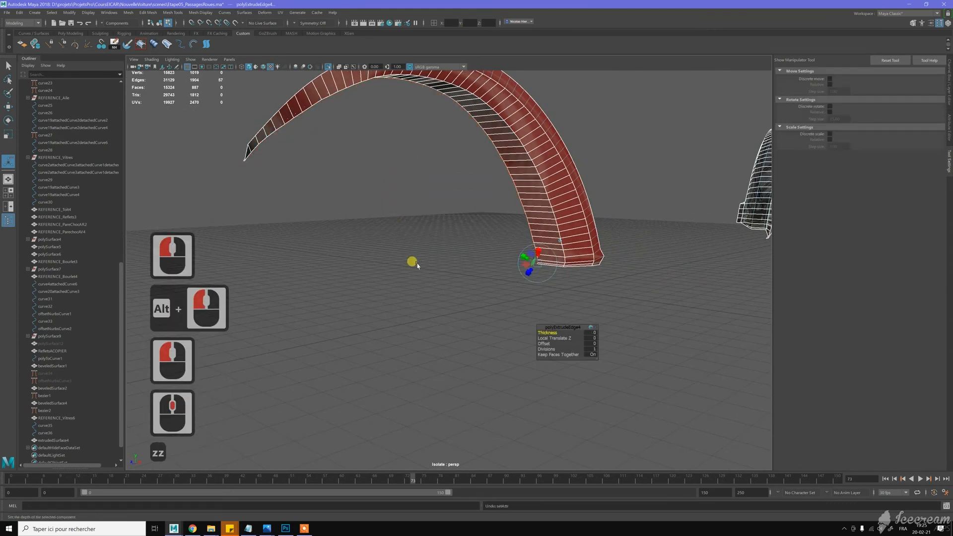
{"action": "middle_click_drag", "start_coordinate": [420, 287], "coordinate": [447, 279]}
{"action": "mouse_move", "coordinate": [398, 260]}
{"action": "left_mouse_down", "text": "alt"}
{"action": "mouse_move", "coordinate": [368, 253]}
{"action": "mouse_move", "coordinate": [400, 254]}
{"action": "mouse_move", "coordinate": [386, 260]}
{"action": "left_mouse_up", "text": "alt"}
{"action": "scroll", "coordinate": [385, 248], "scroll_direction": "down", "scroll_amount": 11}
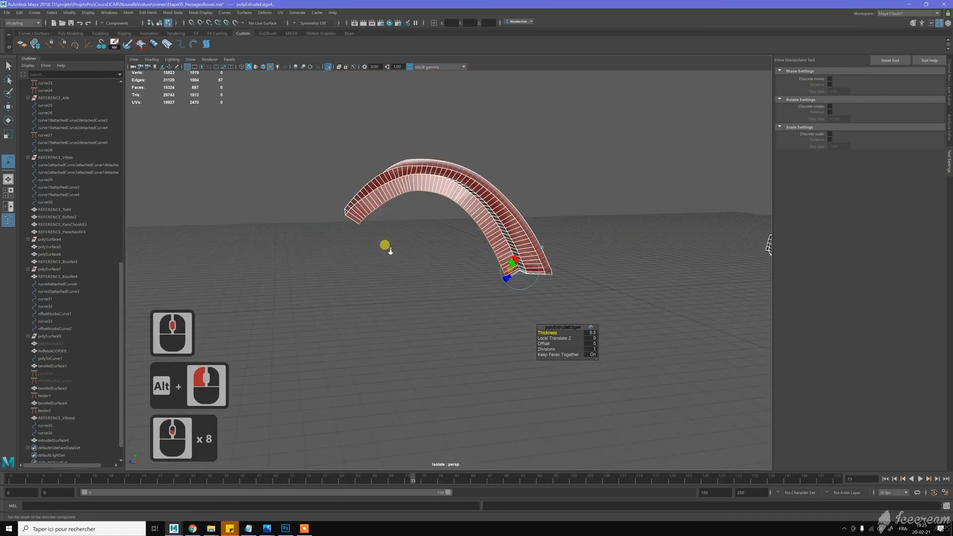
{"action": "middle_click_drag", "start_coordinate": [541, 213], "coordinate": [419, 209], "text": "alt"}
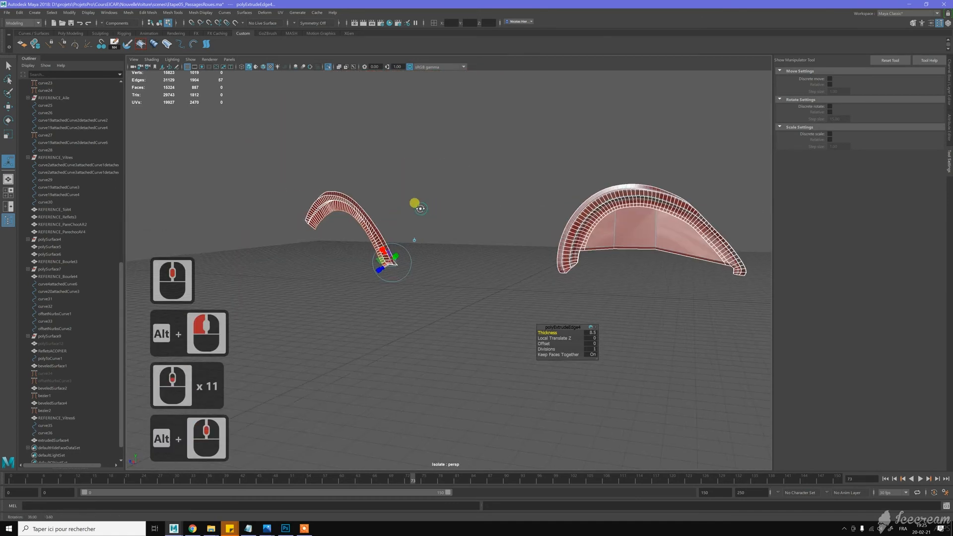
{"action": "left_click_drag", "start_coordinate": [419, 211], "coordinate": [423, 211], "text": "alt"}
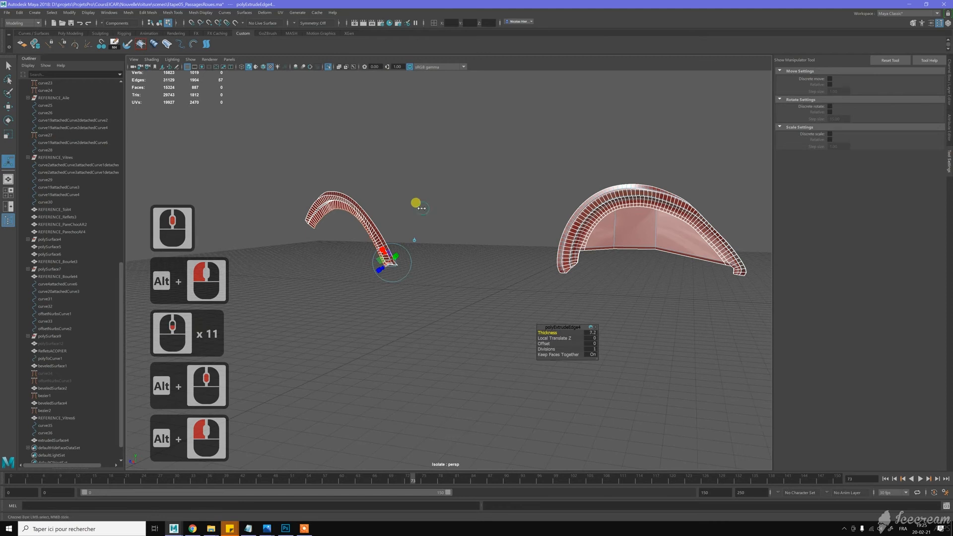
{"action": "middle_click_drag", "start_coordinate": [417, 189], "coordinate": [372, 186]}
Examine the extruded inner lip of the second arch from below and from the side
{"action": "left_click_drag", "start_coordinate": [371, 186], "coordinate": [399, 183], "text": "alt"}
{"action": "middle_click_drag", "start_coordinate": [400, 184], "coordinate": [467, 189], "text": "alt"}
{"action": "mouse_move", "coordinate": [467, 189]}
{"action": "right_mouse_down", "text": "alt"}
{"action": "mouse_move", "coordinate": [495, 194]}
{"action": "mouse_move", "coordinate": [476, 177]}
{"action": "right_mouse_up", "text": "alt"}
{"action": "left_click_drag", "start_coordinate": [477, 177], "coordinate": [488, 216], "text": "alt"}
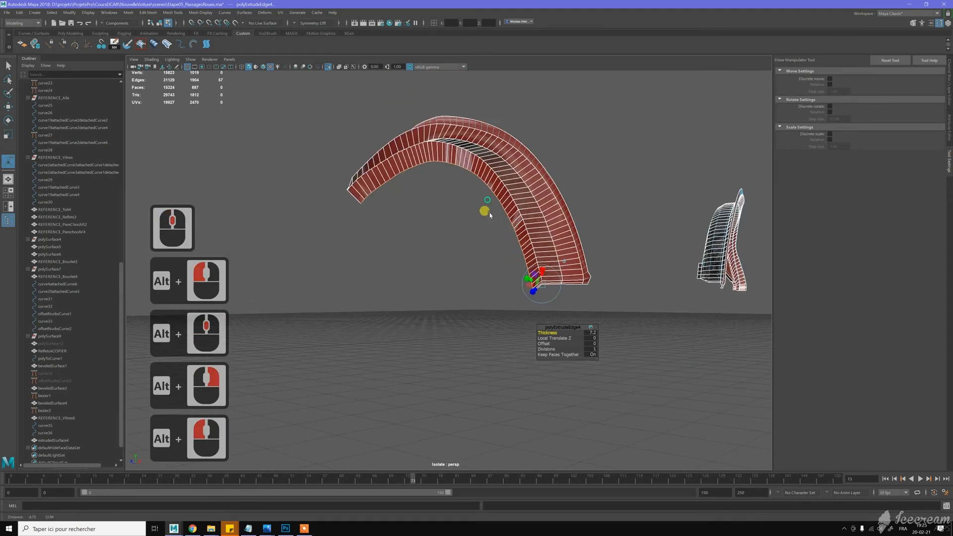
{"action": "middle_click_drag", "start_coordinate": [487, 215], "coordinate": [466, 209], "text": "alt"}
{"action": "right_click_drag", "start_coordinate": [466, 208], "coordinate": [487, 228], "text": "alt"}
{"action": "left_click_drag", "start_coordinate": [487, 228], "coordinate": [487, 233], "text": "alt"}
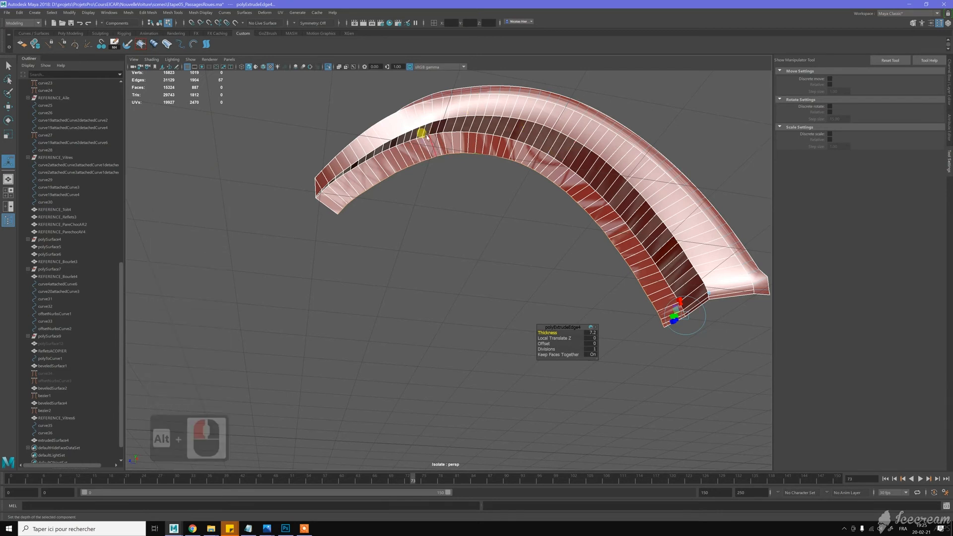
Insert one edge loop along the arch's inner band and another along the extruded lip, on either side of their corner
{"action": "key", "text": "w"}
{"action": "right_click_drag", "start_coordinate": [446, 136], "coordinate": [467, 133]}
{"action": "key", "text": "w"}
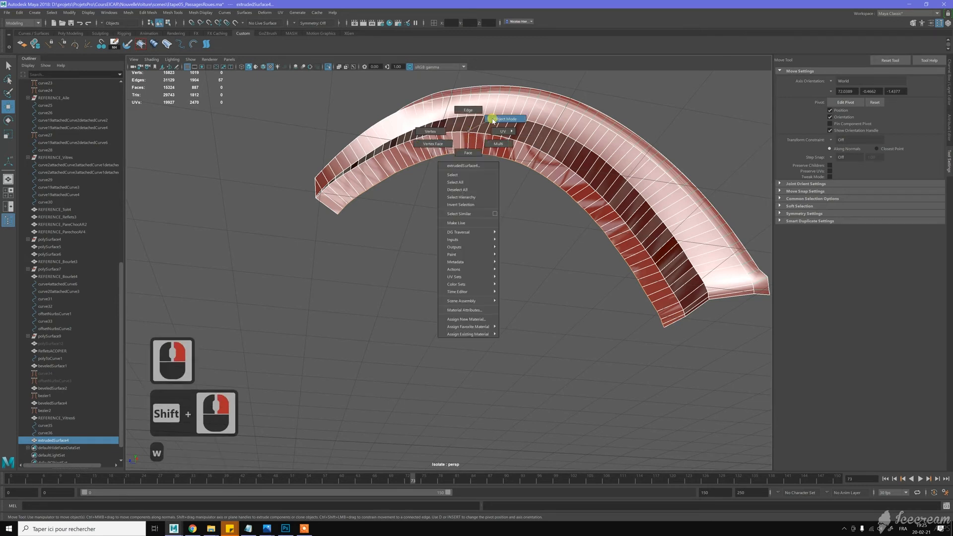
{"action": "left_click", "coordinate": [493, 120]}
{"action": "left_click", "coordinate": [474, 143]}
{"action": "right_click_drag", "start_coordinate": [503, 136], "coordinate": [466, 149], "text": "shift"}
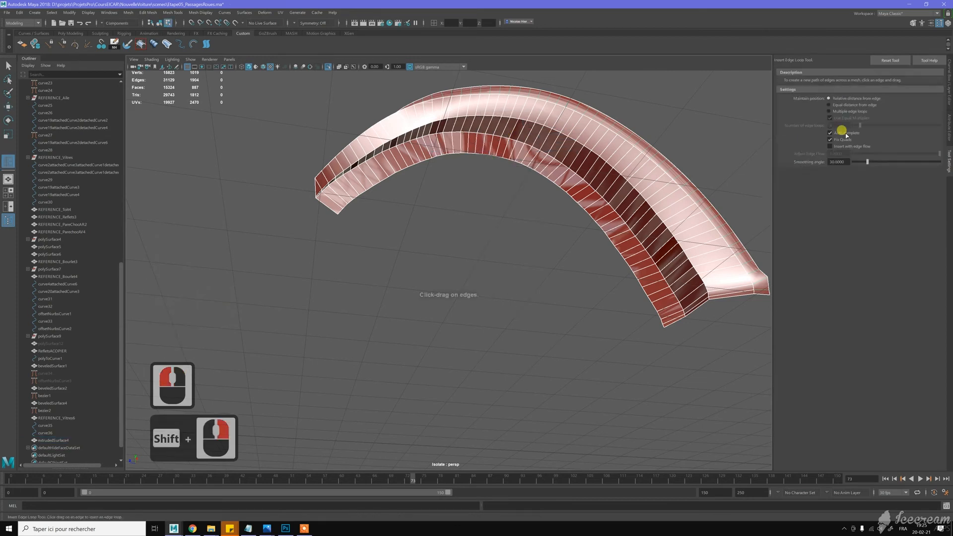
{"action": "left_click", "coordinate": [694, 304]}
{"action": "left_click", "coordinate": [670, 305]}
{"action": "left_click", "coordinate": [669, 307]}
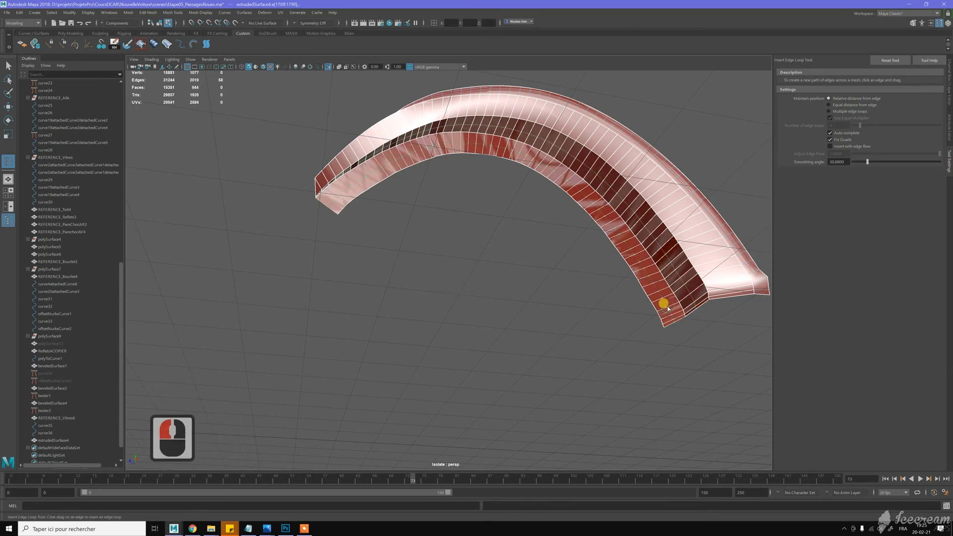
{"action": "left_click", "coordinate": [545, 185]}
Delete the corner edge loop between the two inserted loops to round the transition into the lip
{"action": "key", "text": "w"}
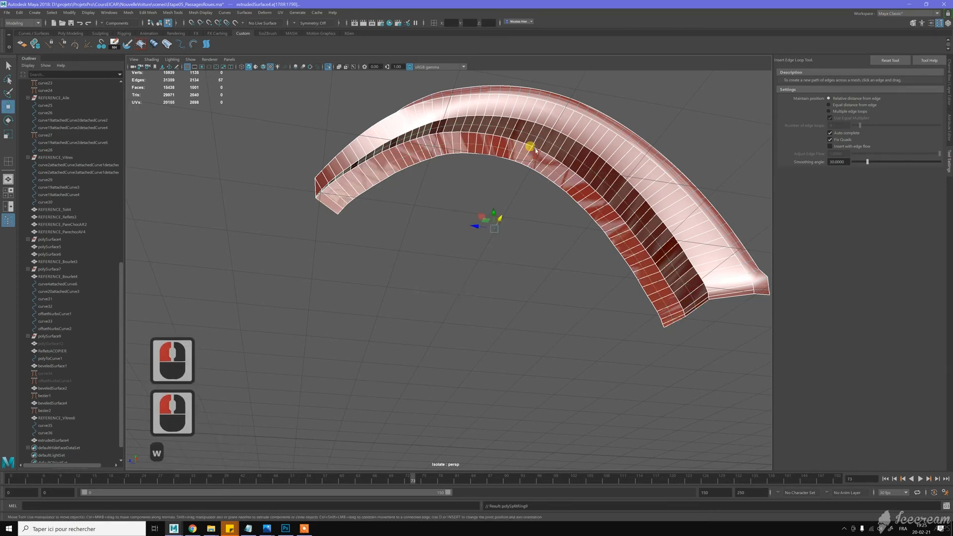
{"action": "double_click", "coordinate": [534, 148]}
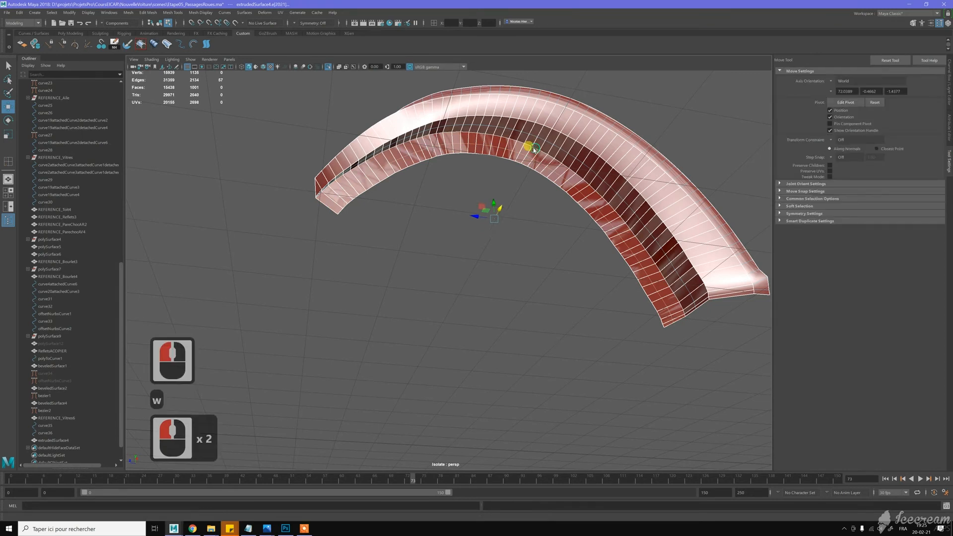
{"action": "key", "text": "ctrl+BackSpace"}
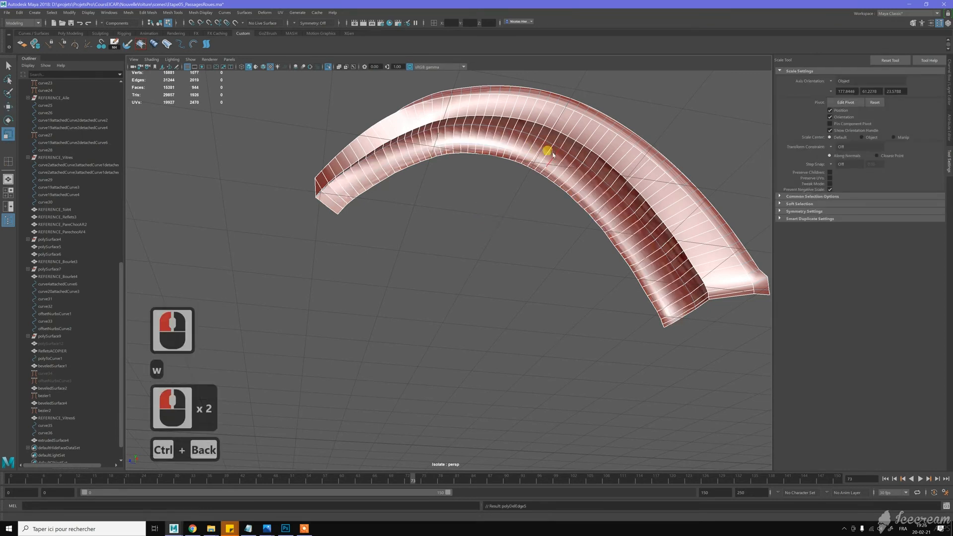
Select the lip's inner border edge loop and extrude it with an offset of 2.5
{"action": "key", "text": "w"}
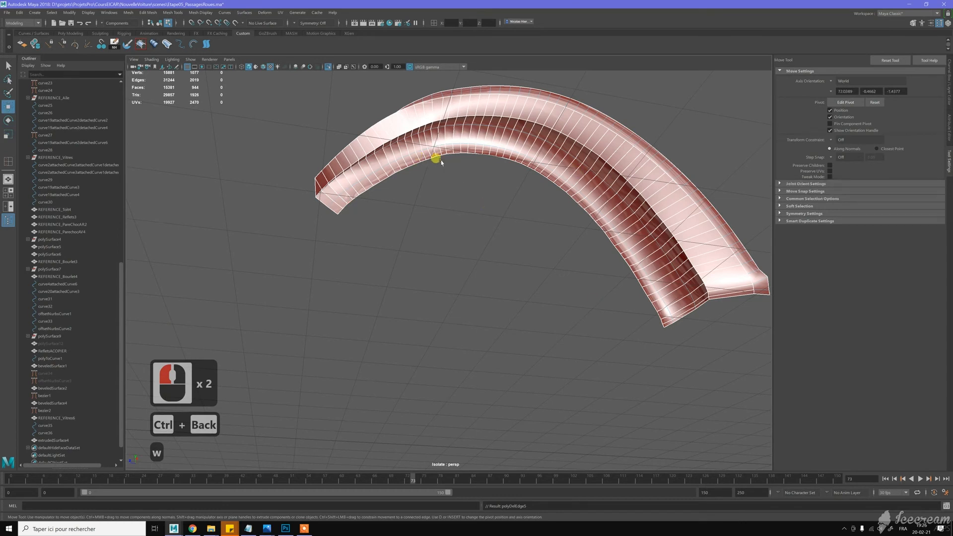
{"action": "double_click", "coordinate": [331, 208]}
{"action": "scroll", "coordinate": [488, 238], "scroll_direction": "up", "scroll_amount": 3}
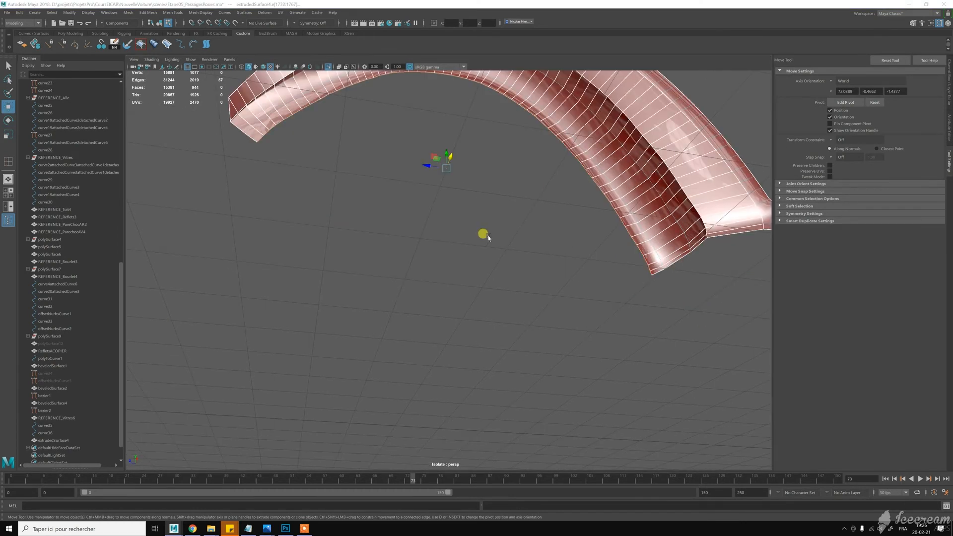
{"action": "right_click_drag", "start_coordinate": [488, 238], "coordinate": [490, 255], "text": "shift"}
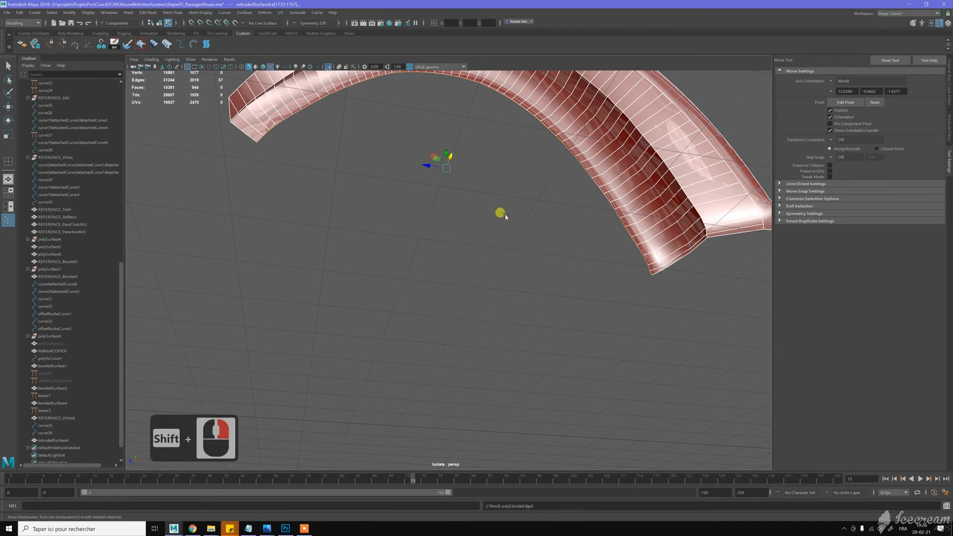
{"action": "left_click_drag", "start_coordinate": [546, 344], "coordinate": [553, 343]}
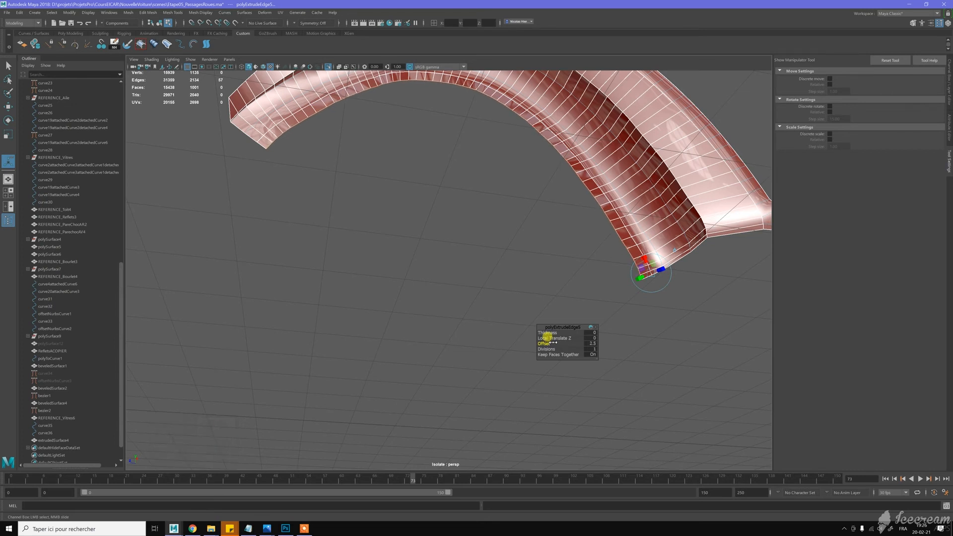
Select the entire loop of faces forming the newly extruded strip along the second arch's inner lip
{"action": "left_click_drag", "start_coordinate": [393, 238], "coordinate": [390, 219], "text": "alt"}
{"action": "left_click_drag", "start_coordinate": [400, 187], "coordinate": [427, 292], "text": "alt"}
{"action": "middle_click_drag", "start_coordinate": [427, 292], "coordinate": [427, 294], "text": "alt"}
{"action": "left_click_drag", "start_coordinate": [418, 259], "coordinate": [432, 259], "text": "alt"}
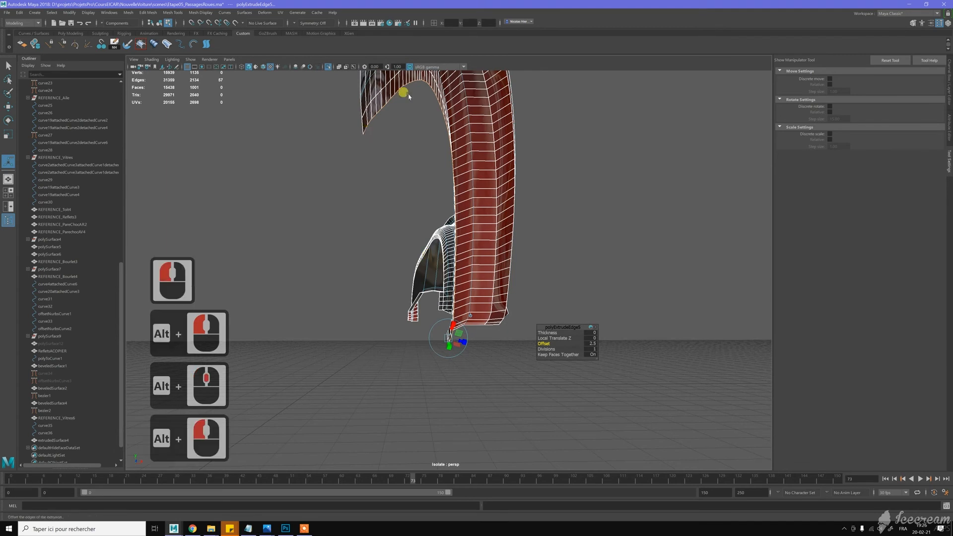
{"action": "left_click_drag", "start_coordinate": [430, 158], "coordinate": [400, 160], "text": "alt"}
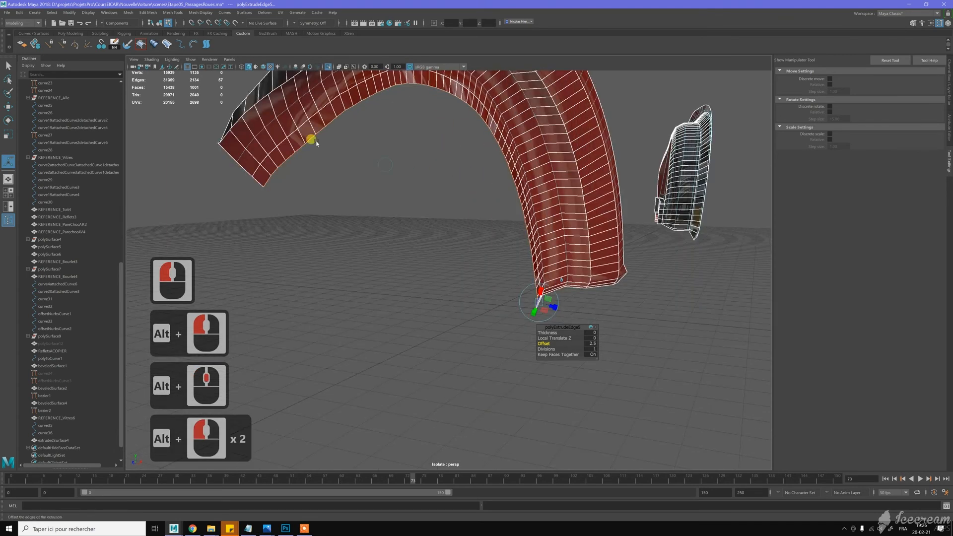
{"action": "key", "text": "w"}
{"action": "right_click_drag", "start_coordinate": [310, 130], "coordinate": [265, 175]}
{"action": "left_click", "coordinate": [262, 174]}
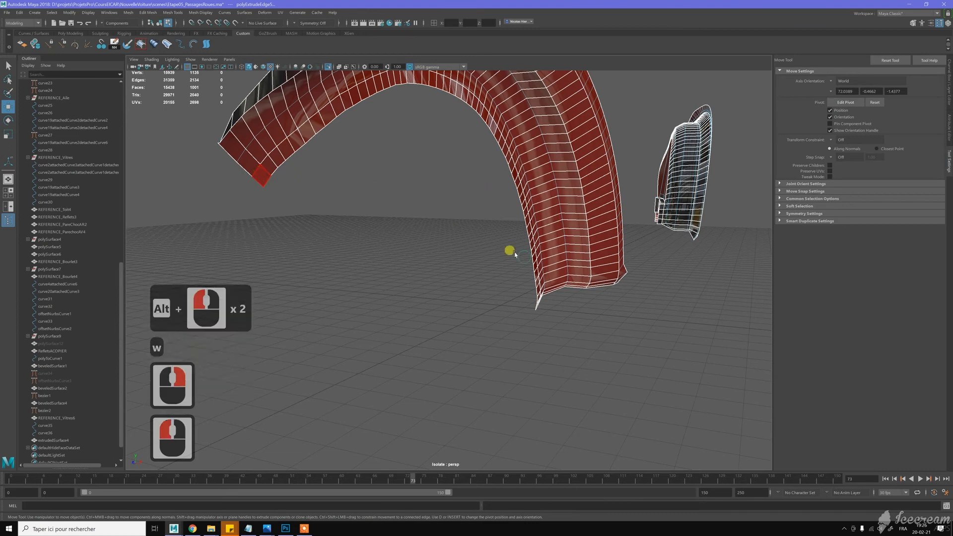
{"action": "left_click_drag", "start_coordinate": [504, 251], "coordinate": [556, 272], "text": "alt"}
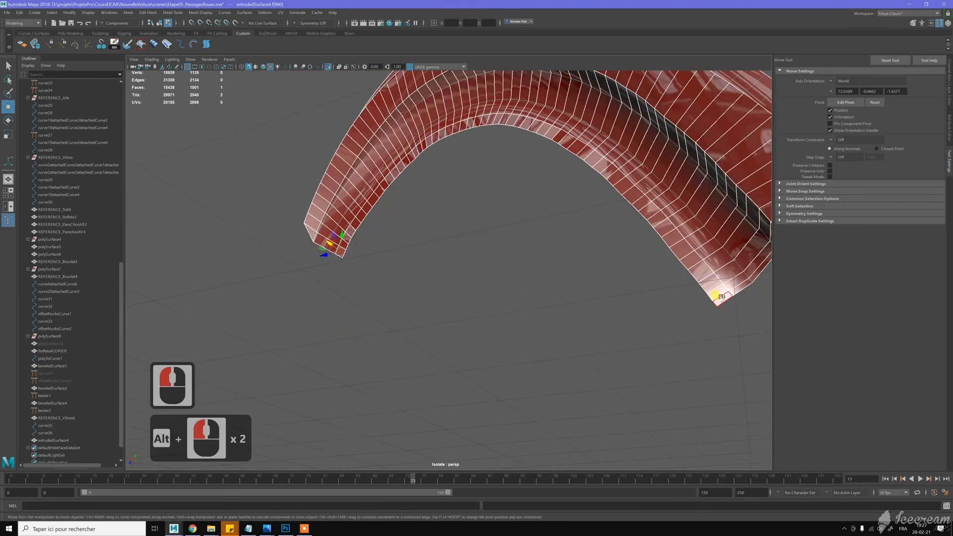
{"action": "double_click", "coordinate": [721, 297], "text": "shift"}
{"action": "left_click_drag", "start_coordinate": [549, 273], "coordinate": [537, 240], "text": "alt"}
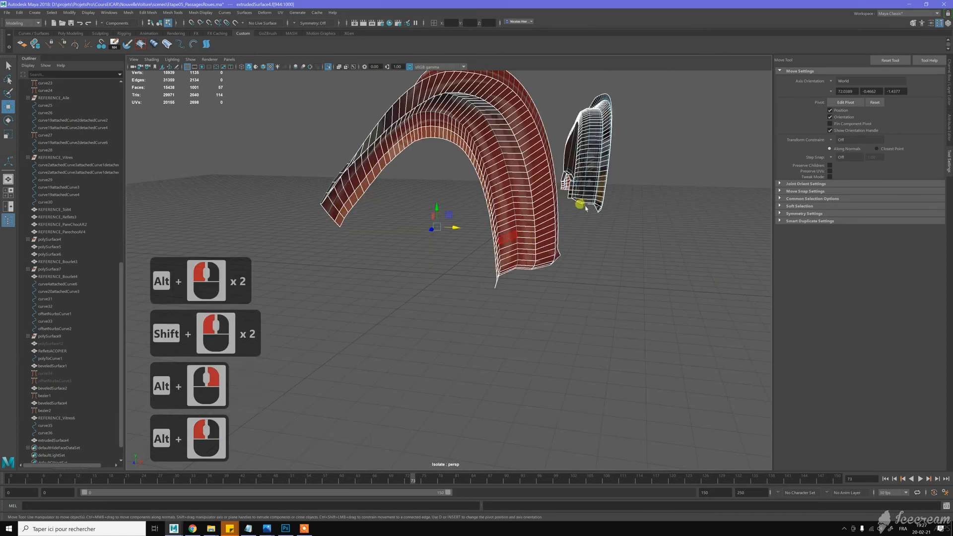
Set the axis orientation of both the Move and Scale tools to Component
{"action": "left_click", "coordinate": [833, 81]}
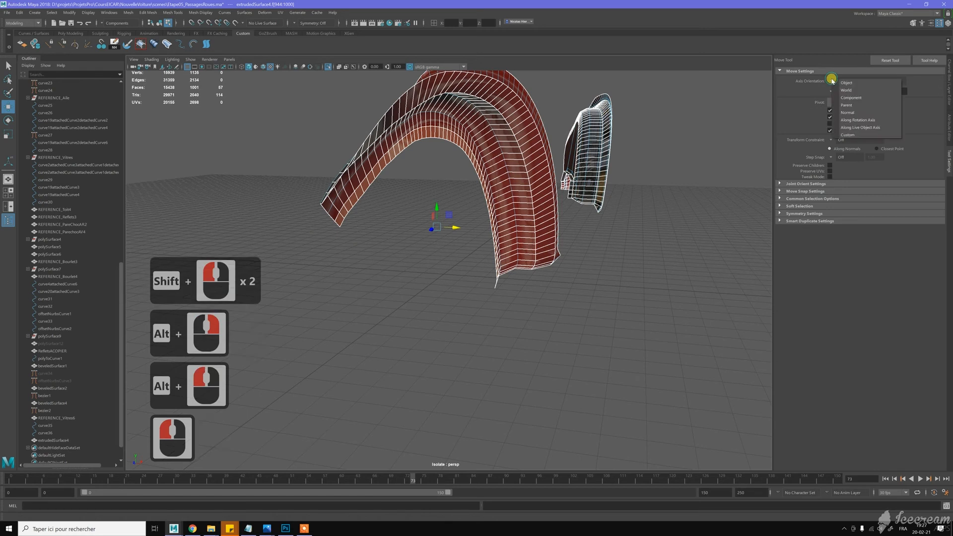
{"action": "left_click", "coordinate": [853, 98]}
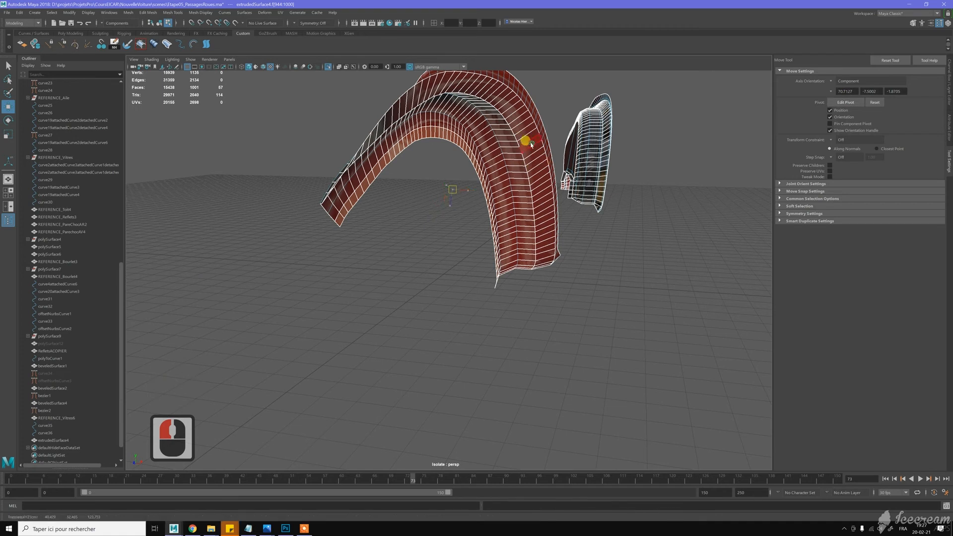
{"action": "middle_click", "coordinate": [511, 159]}
{"action": "key", "text": "r"}
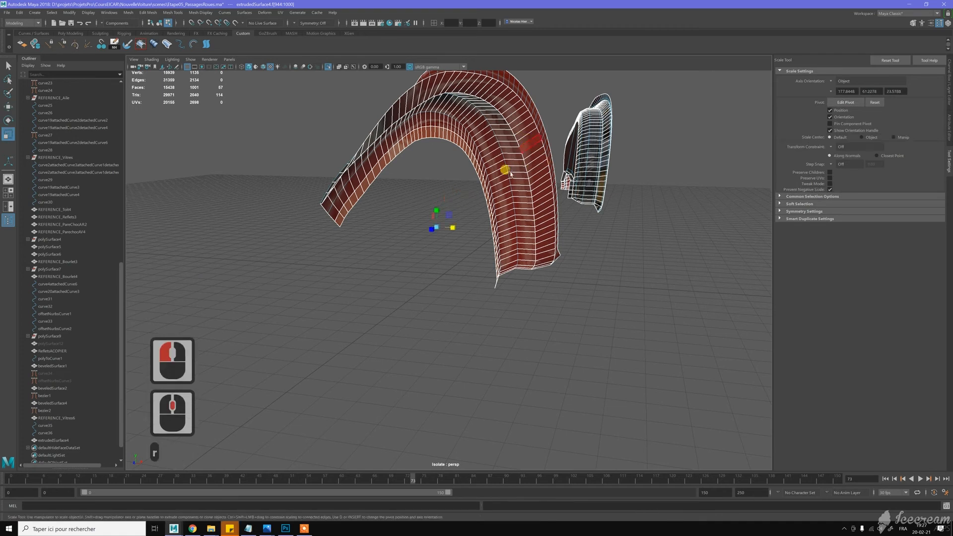
{"action": "left_click", "coordinate": [833, 81]}
{"action": "left_click", "coordinate": [842, 94]}
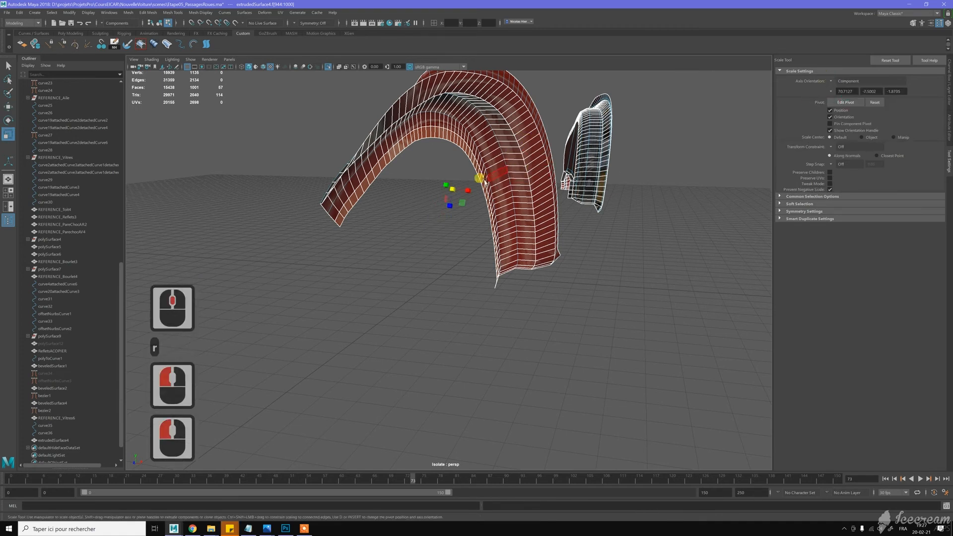
Rotate the selected strip faces in snapped increments about the arch, and move them along their Component axis
{"action": "left_click_drag", "start_coordinate": [487, 173], "coordinate": [445, 200], "text": "alt"}
{"action": "left_click_drag", "start_coordinate": [552, 187], "coordinate": [502, 149], "text": "alt"}
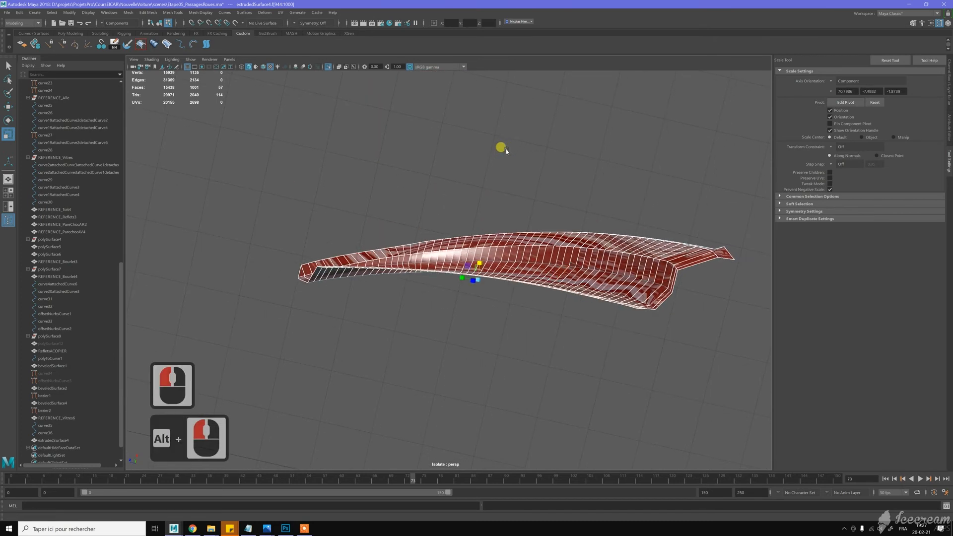
{"action": "key", "text": "e"}
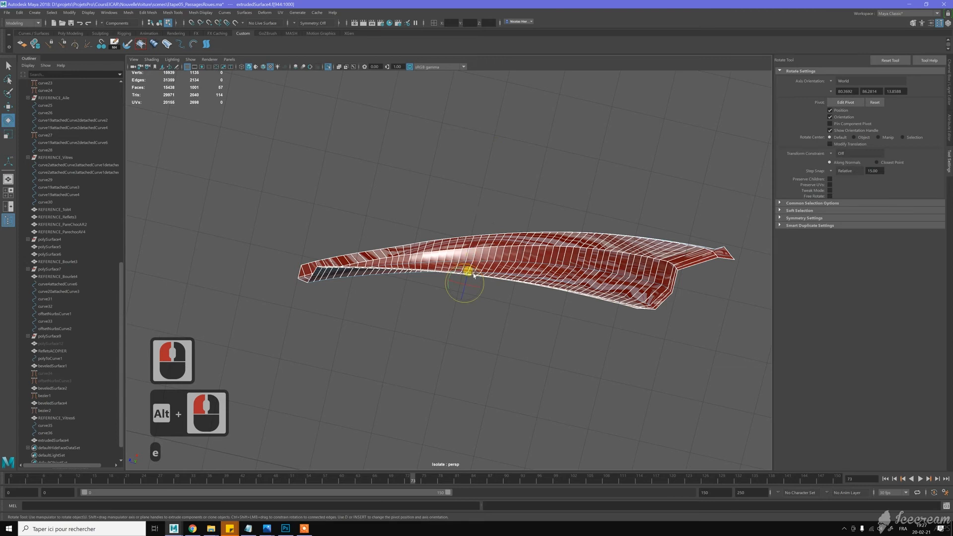
{"action": "left_click_drag", "start_coordinate": [475, 273], "coordinate": [473, 274]}
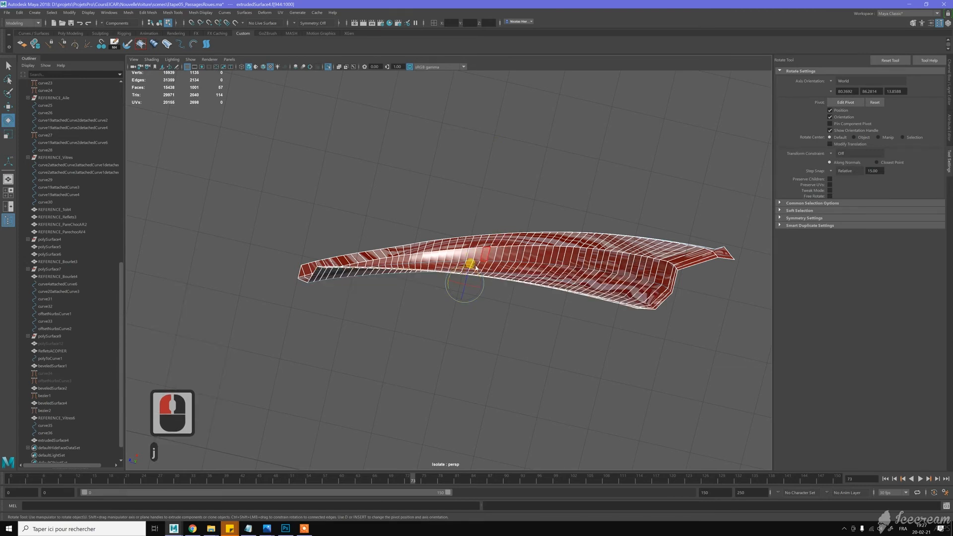
{"action": "key", "text": "j"}
{"action": "mouse_move", "coordinate": [464, 268]}
{"action": "left_mouse_down"}
{"action": "mouse_move", "coordinate": [473, 272]}
{"action": "mouse_move", "coordinate": [469, 266]}
{"action": "left_mouse_up"}
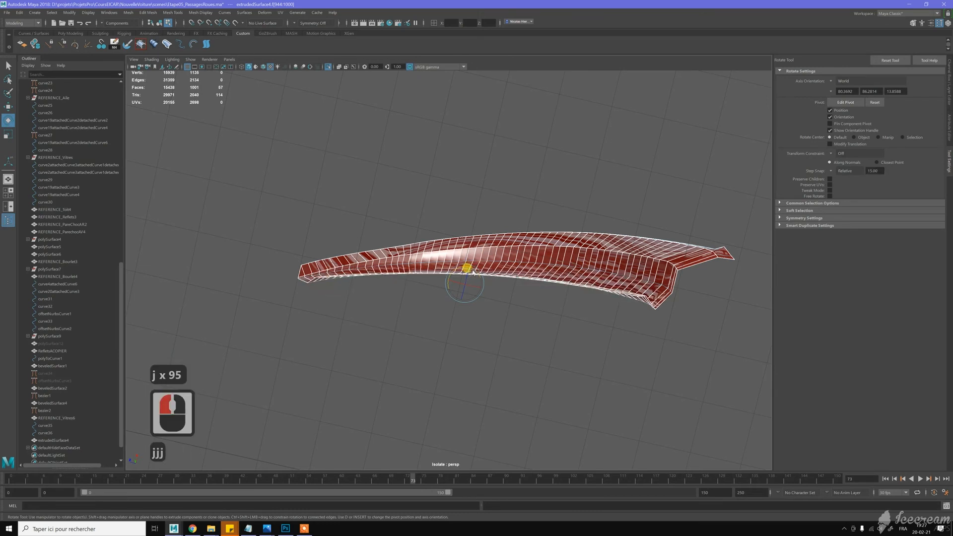
{"action": "key", "text": "w"}
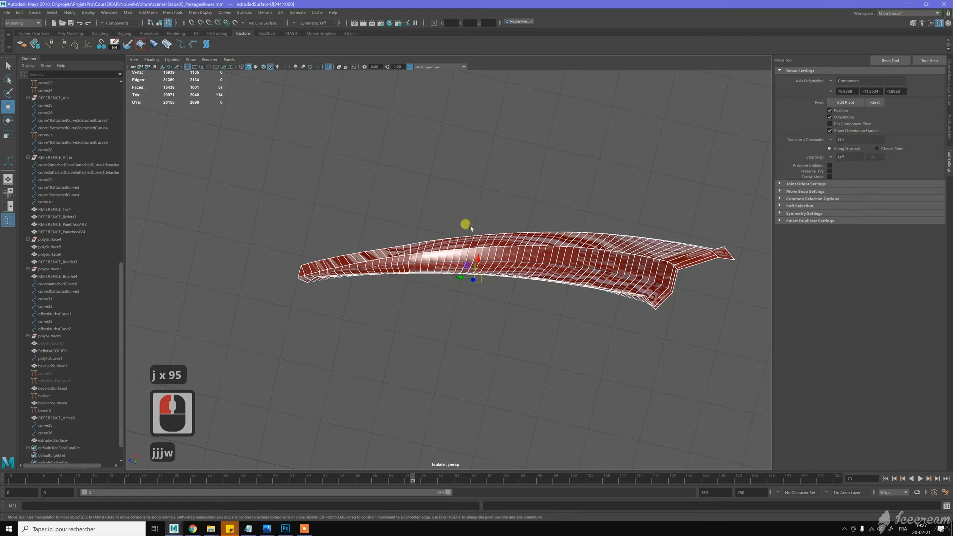
{"action": "mouse_move", "coordinate": [478, 258]}
{"action": "left_mouse_down"}
{"action": "mouse_move", "coordinate": [466, 261]}
{"action": "mouse_move", "coordinate": [478, 267]}
{"action": "left_mouse_up"}
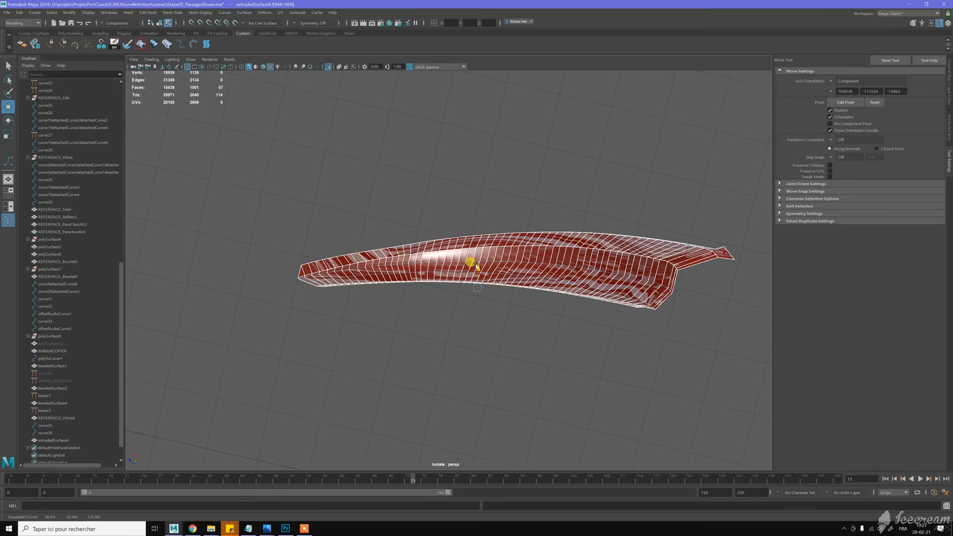
Examine the rotated strip from below and at the arch's lower end
{"action": "left_click_drag", "start_coordinate": [617, 272], "coordinate": [492, 272], "text": "alt"}
{"action": "left_click_drag", "start_coordinate": [494, 215], "coordinate": [438, 280], "text": "alt"}
{"action": "middle_click_drag", "start_coordinate": [399, 236], "coordinate": [489, 231], "text": "alt"}
{"action": "scroll", "coordinate": [451, 238], "scroll_direction": "up", "scroll_amount": 8, "text": "alt"}
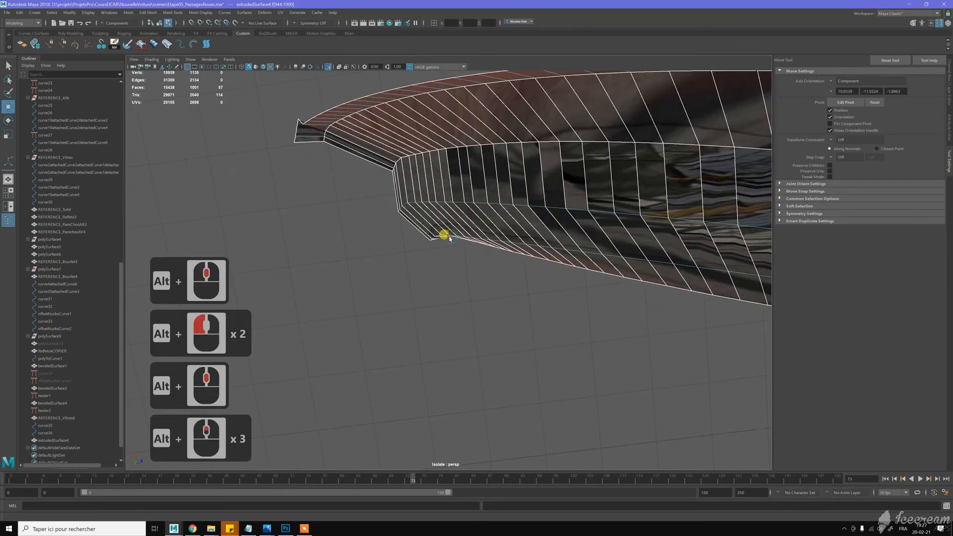
{"action": "scroll", "coordinate": [451, 218], "scroll_direction": "down", "scroll_amount": 3, "text": "alt"}
{"action": "left_click_drag", "start_coordinate": [451, 217], "coordinate": [491, 195], "text": "alt"}
{"action": "middle_click_drag", "start_coordinate": [491, 196], "coordinate": [469, 228], "text": "alt"}
{"action": "left_click_drag", "start_coordinate": [470, 228], "coordinate": [529, 202], "text": "alt"}
{"action": "mouse_move", "coordinate": [529, 203]}
{"action": "middle_mouse_down", "text": "alt"}
{"action": "mouse_move", "coordinate": [520, 203]}
{"action": "mouse_move", "coordinate": [535, 197]}
{"action": "middle_mouse_up", "text": "alt"}
{"action": "left_click_drag", "start_coordinate": [535, 198], "coordinate": [476, 224], "text": "alt"}
{"action": "middle_click_drag", "start_coordinate": [476, 223], "coordinate": [507, 180], "text": "alt"}
{"action": "left_click_drag", "start_coordinate": [480, 213], "coordinate": [457, 217], "text": "alt"}
{"action": "middle_click_drag", "start_coordinate": [464, 215], "coordinate": [453, 176], "text": "alt"}
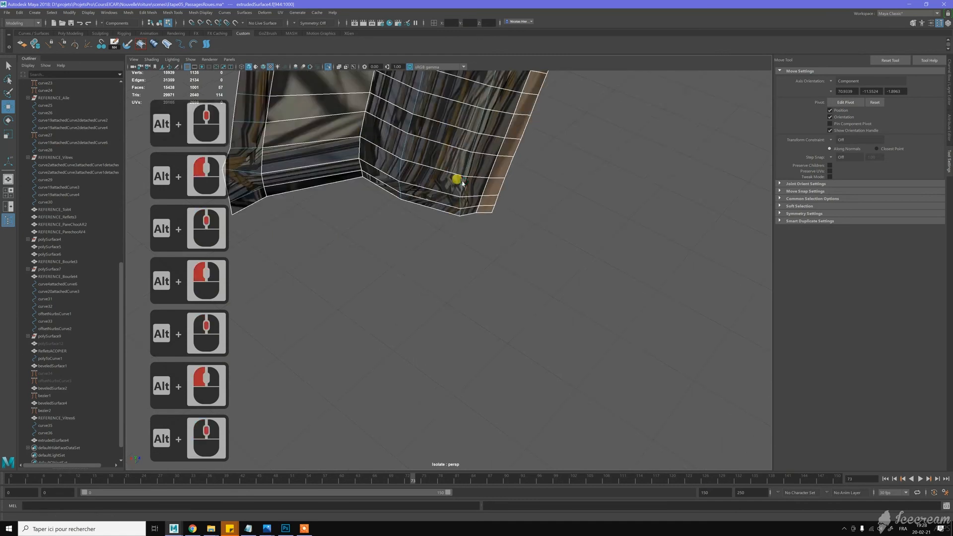
Select the edge at the lip's lower end and move it slightly with the Move axis orientation set to World
{"action": "key", "text": "w"}
{"action": "right_click_drag", "start_coordinate": [464, 182], "coordinate": [465, 169]}
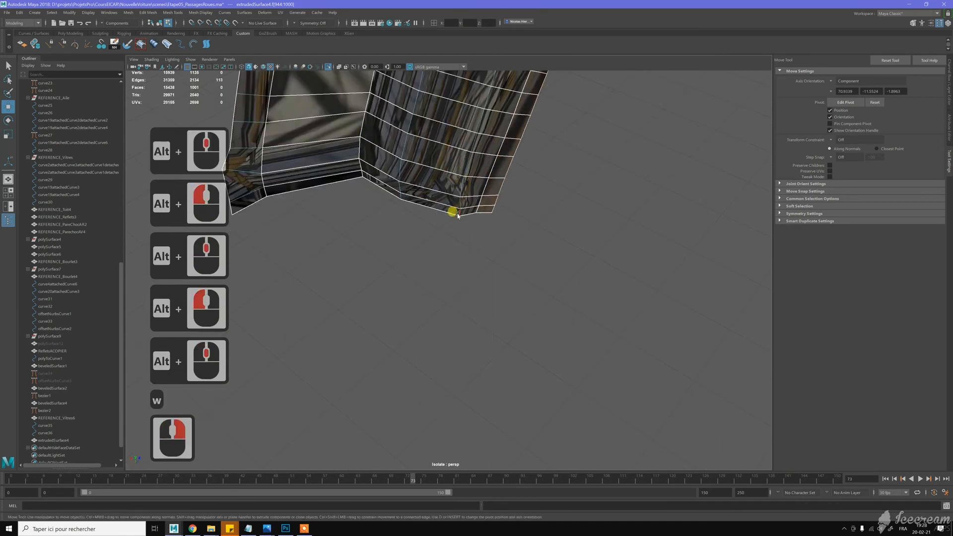
{"action": "left_click", "coordinate": [453, 210]}
{"action": "left_click", "coordinate": [844, 83]}
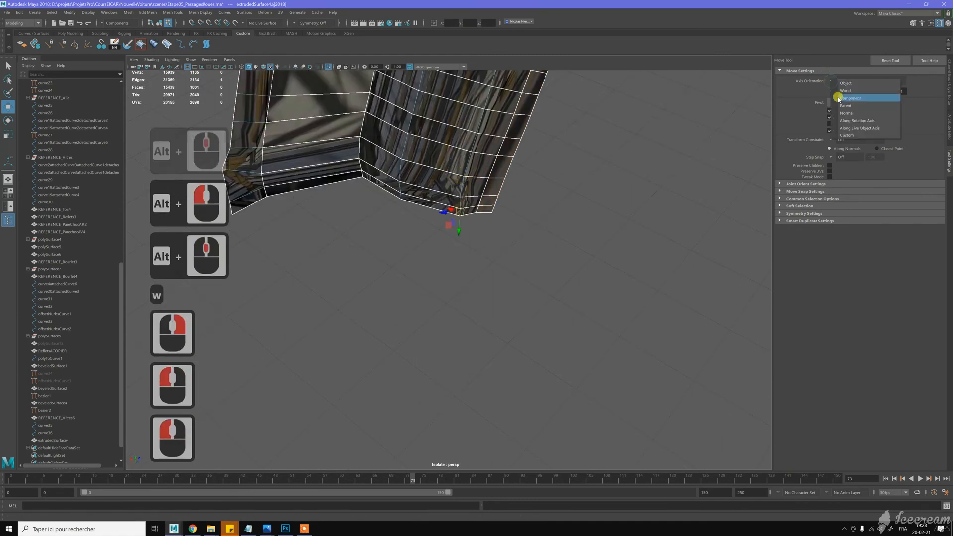
{"action": "left_click", "coordinate": [847, 91]}
{"action": "left_click_drag", "start_coordinate": [592, 152], "coordinate": [376, 226], "text": "alt"}
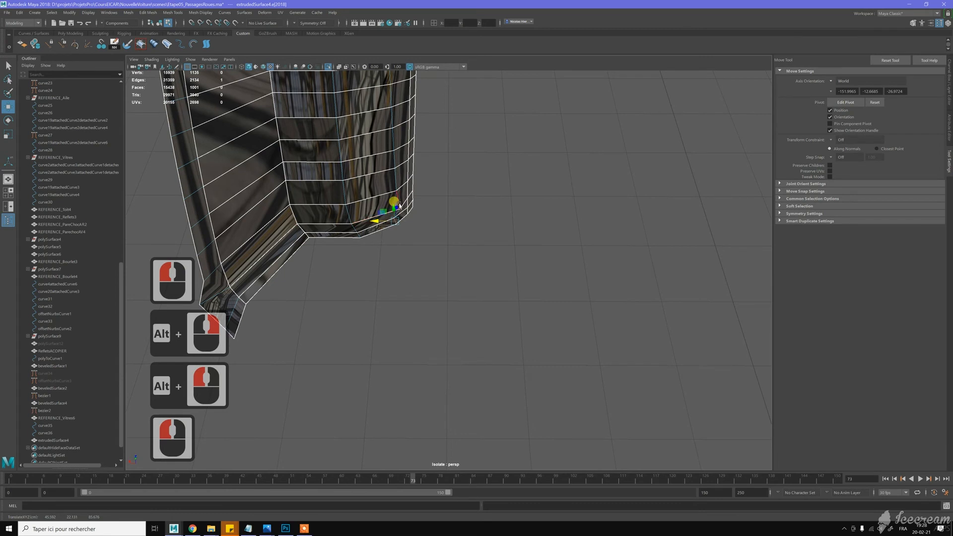
{"action": "left_click", "coordinate": [397, 202]}
Adjust the vertices near the lip's lower end one after another so they follow the curve of the arch
{"action": "right_click_drag", "start_coordinate": [391, 156], "coordinate": [382, 158]}
{"action": "left_click", "coordinate": [398, 208]}
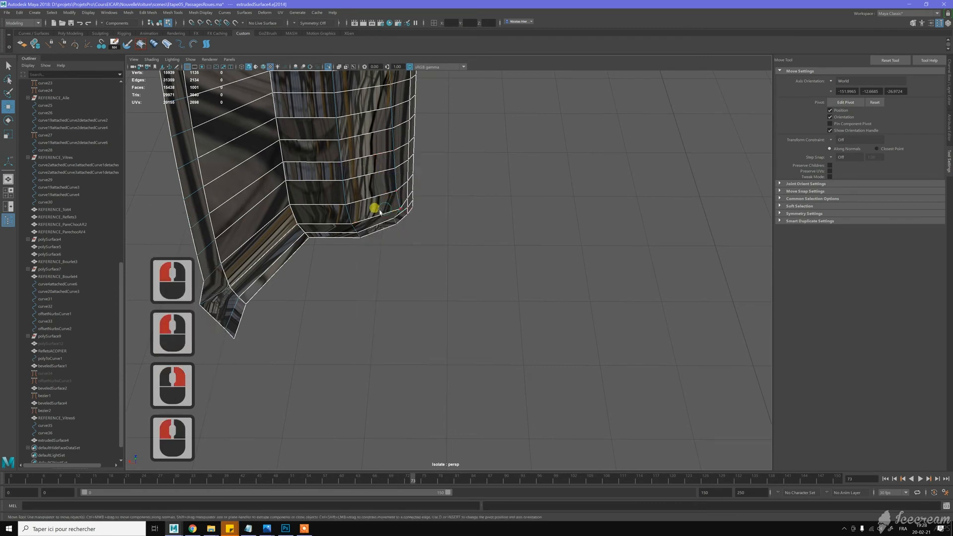
{"action": "left_click_drag", "start_coordinate": [381, 209], "coordinate": [372, 209]}
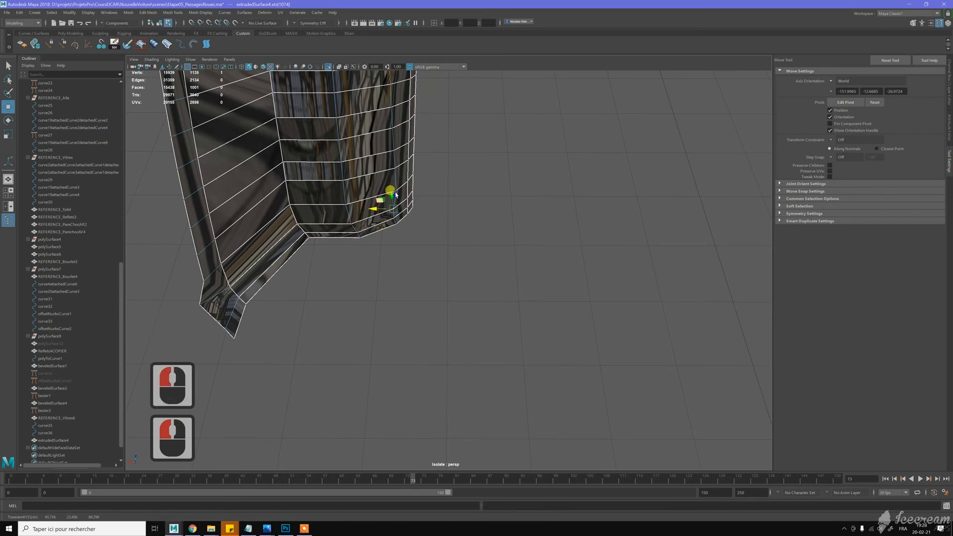
{"action": "left_click", "coordinate": [394, 193]}
{"action": "left_click", "coordinate": [390, 192]}
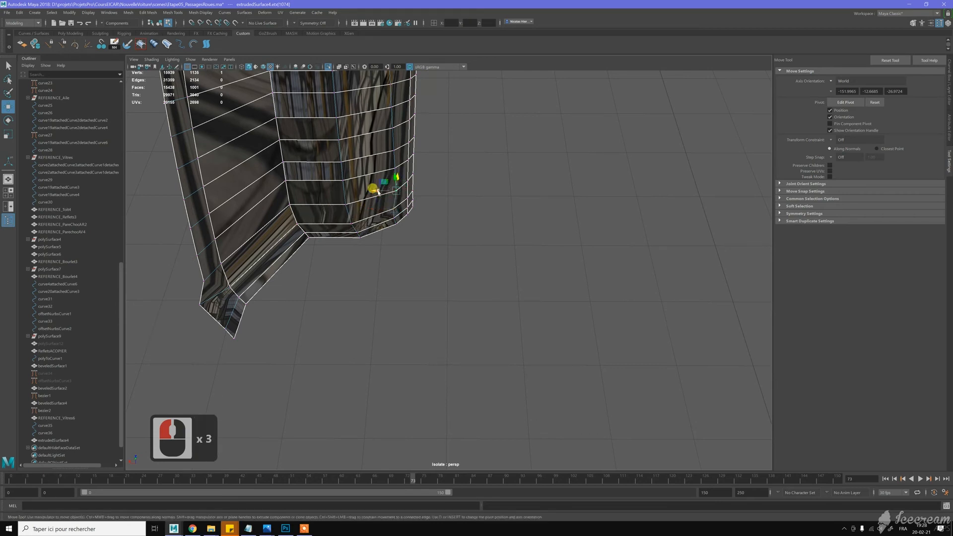
{"action": "left_click", "coordinate": [381, 171]}
{"action": "left_click", "coordinate": [381, 171]}
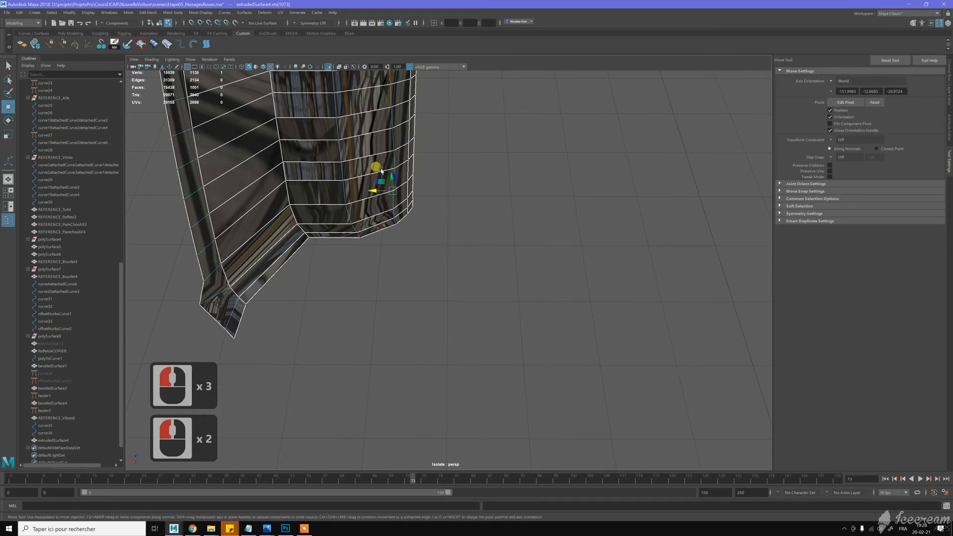
{"action": "left_click_drag", "start_coordinate": [380, 171], "coordinate": [379, 170]}
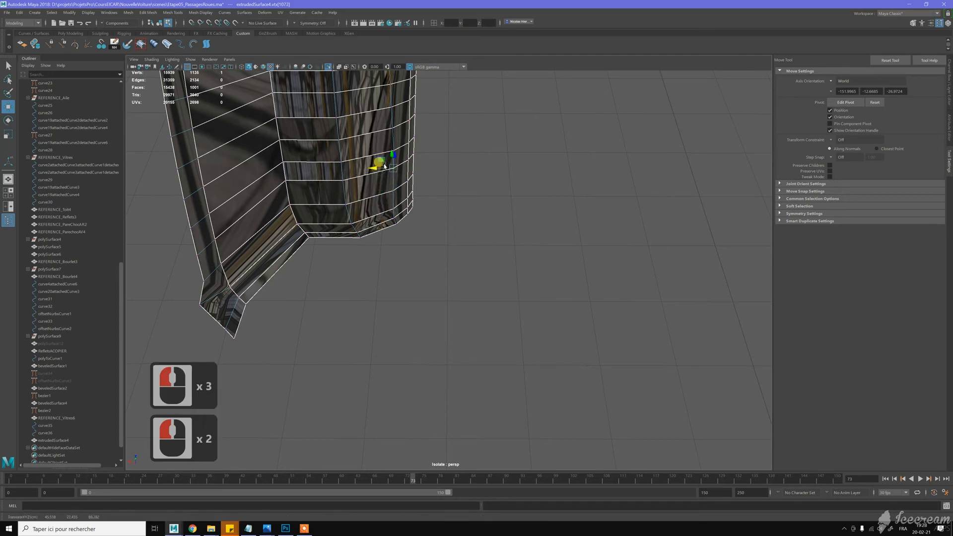
{"action": "left_click", "coordinate": [392, 153]}
{"action": "left_click", "coordinate": [393, 144]}
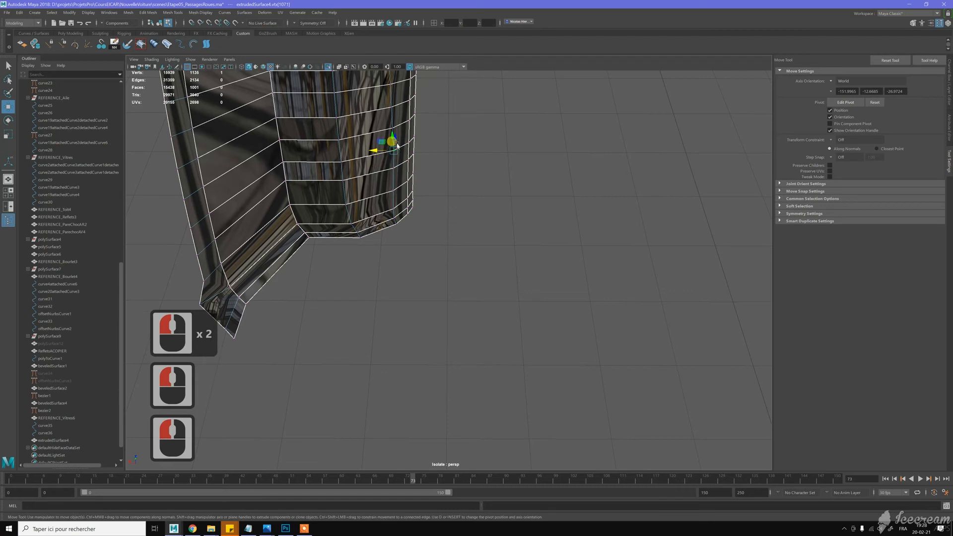
{"action": "key", "text": "F7"}
{"action": "left_click_drag", "start_coordinate": [379, 152], "coordinate": [378, 151]}
Examine the adjusted end and the inner side of the whole second arch from several angles
{"action": "scroll", "coordinate": [458, 217], "scroll_direction": "down", "scroll_amount": 6}
{"action": "left_click_drag", "start_coordinate": [449, 251], "coordinate": [363, 180], "text": "alt"}
{"action": "right_click_drag", "start_coordinate": [362, 180], "coordinate": [422, 191], "text": "alt"}
{"action": "left_click_drag", "start_coordinate": [422, 191], "coordinate": [501, 201], "text": "alt"}
{"action": "middle_click_drag", "start_coordinate": [502, 201], "coordinate": [481, 196], "text": "alt"}
{"action": "left_click_drag", "start_coordinate": [480, 196], "coordinate": [521, 271], "text": "alt"}
{"action": "middle_click_drag", "start_coordinate": [521, 270], "coordinate": [522, 268], "text": "alt"}
{"action": "right_click_drag", "start_coordinate": [521, 268], "coordinate": [449, 247], "text": "alt"}
{"action": "scroll", "coordinate": [492, 221], "scroll_direction": "down", "scroll_amount": 6}
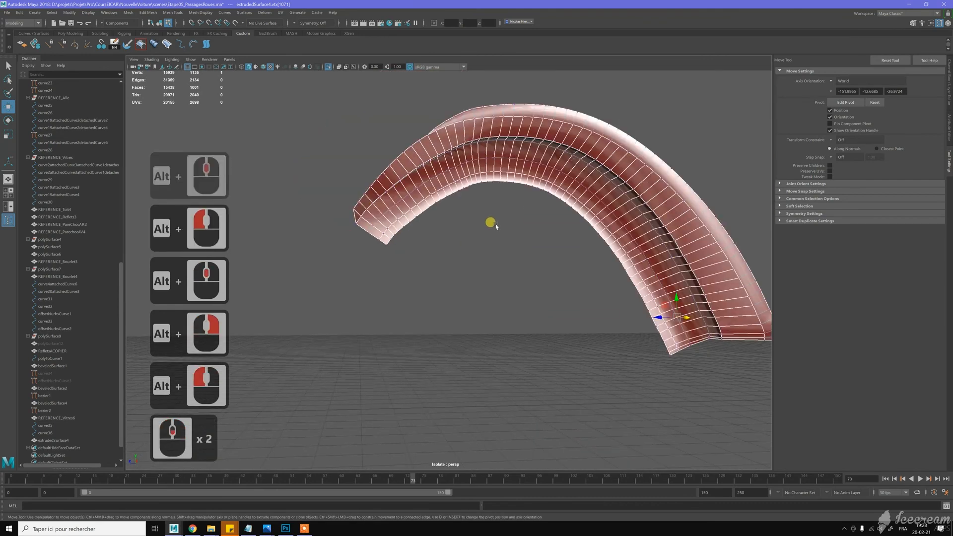
{"action": "middle_click_drag", "start_coordinate": [476, 219], "coordinate": [478, 191], "text": "alt"}
Return to object mode and reselect the whole second arch
{"action": "key", "text": "w"}
{"action": "right_click_drag", "start_coordinate": [479, 186], "coordinate": [596, 117]}
{"action": "left_click", "coordinate": [586, 128]}
{"action": "left_click_drag", "start_coordinate": [547, 138], "coordinate": [524, 158], "text": "alt"}
{"action": "left_click", "coordinate": [479, 177]}
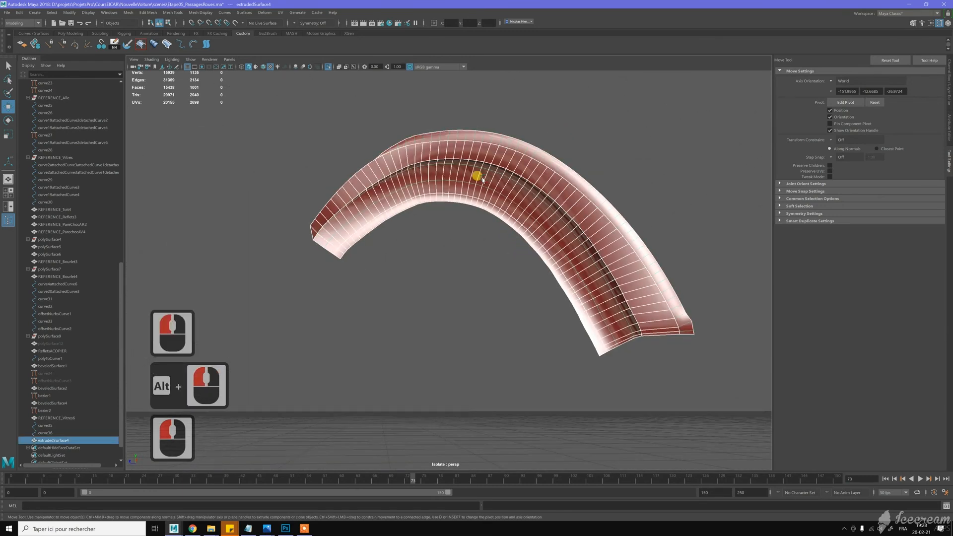
{"action": "left_click_drag", "start_coordinate": [480, 231], "coordinate": [350, 217], "text": "alt"}
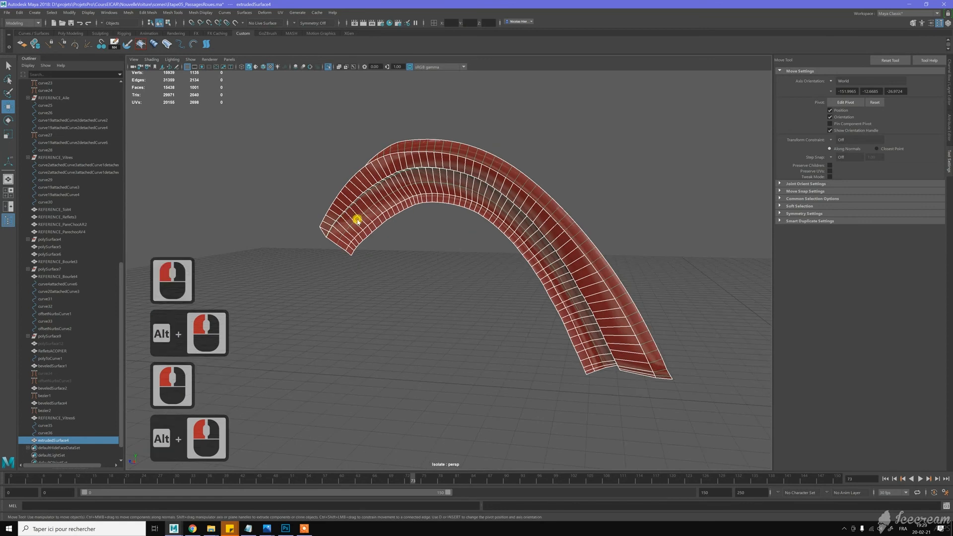
Select the inner strip's end edge at both feet of the arch and bridge the two edges across the opening
{"action": "right_click", "coordinate": [357, 208]}
{"action": "left_click", "coordinate": [350, 252]}
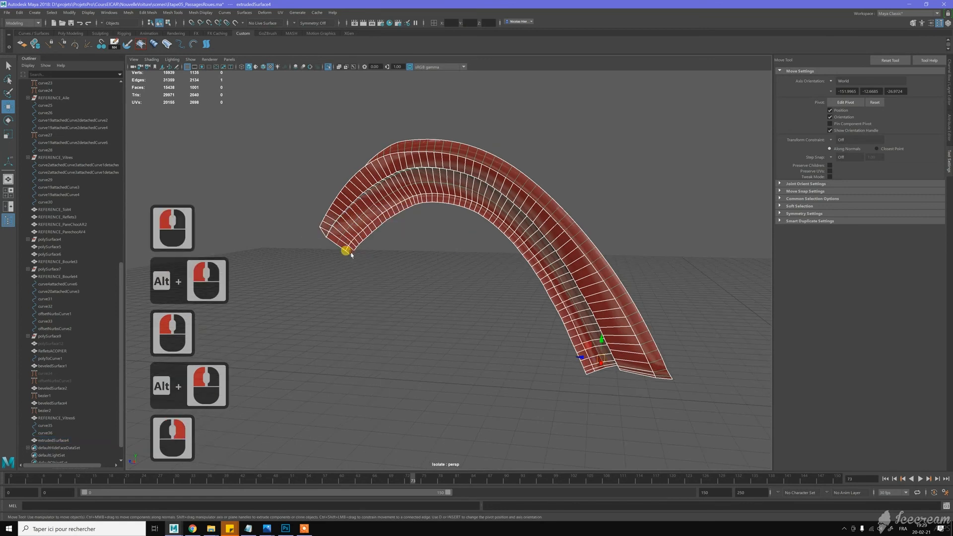
{"action": "left_click", "coordinate": [585, 380]}
{"action": "middle_click_drag", "start_coordinate": [568, 333], "coordinate": [515, 266], "text": "alt"}
{"action": "right_click_drag", "start_coordinate": [516, 266], "coordinate": [569, 316], "text": "alt"}
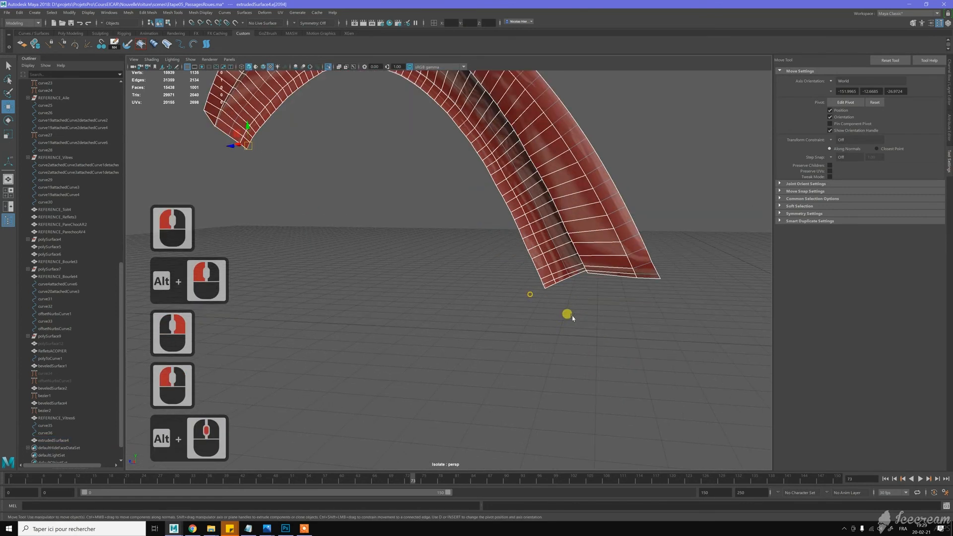
{"action": "left_click_drag", "start_coordinate": [571, 316], "coordinate": [576, 316], "text": "alt"}
{"action": "scroll", "coordinate": [574, 287], "scroll_direction": "up", "scroll_amount": 3}
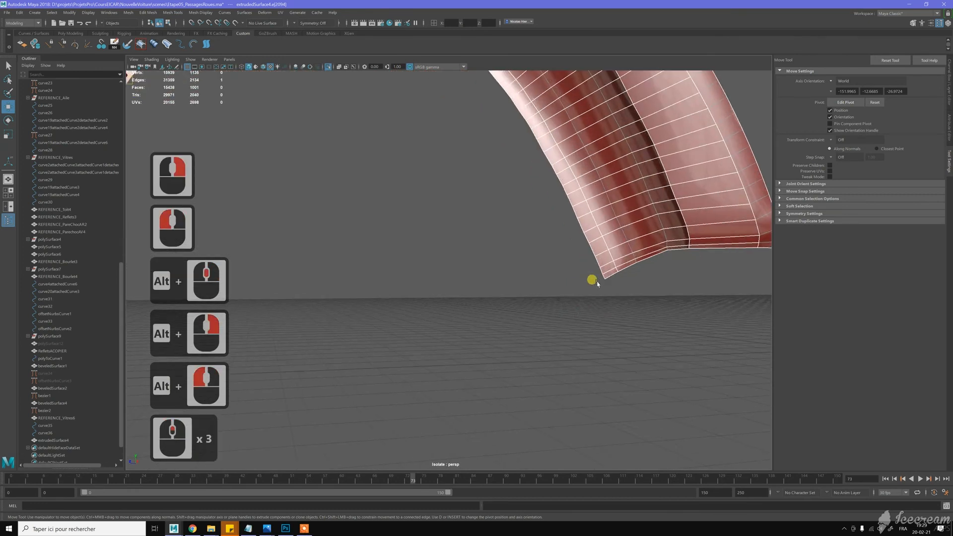
{"action": "left_click", "coordinate": [474, 269], "text": "shift"}
{"action": "scroll", "coordinate": [472, 266], "scroll_direction": "down", "scroll_amount": 9}
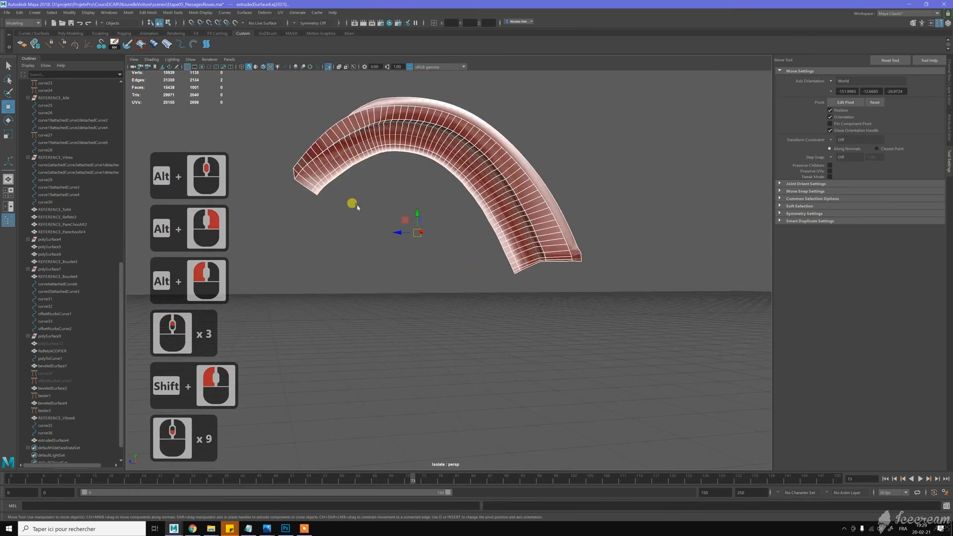
{"action": "right_click_drag", "start_coordinate": [360, 206], "coordinate": [353, 297], "text": "shift"}
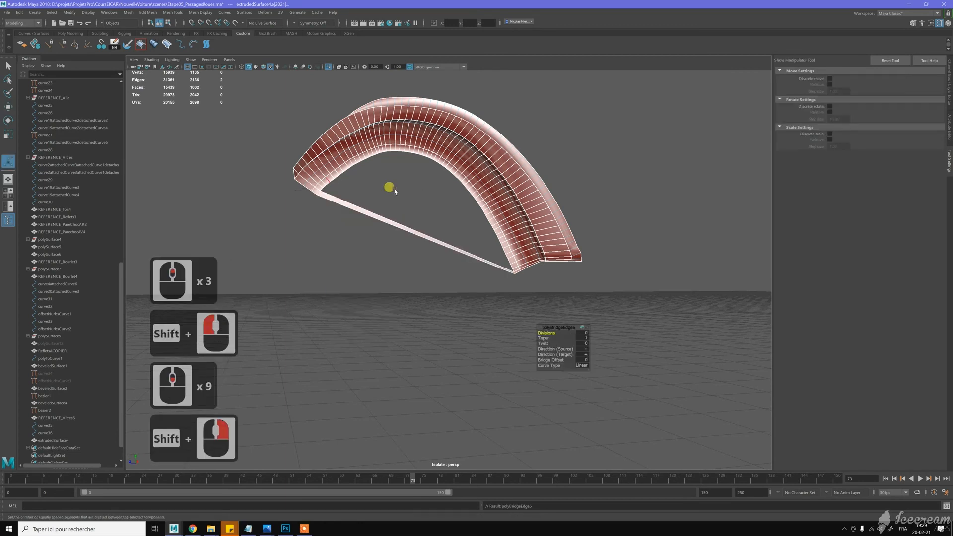
{"action": "key", "text": "w"}
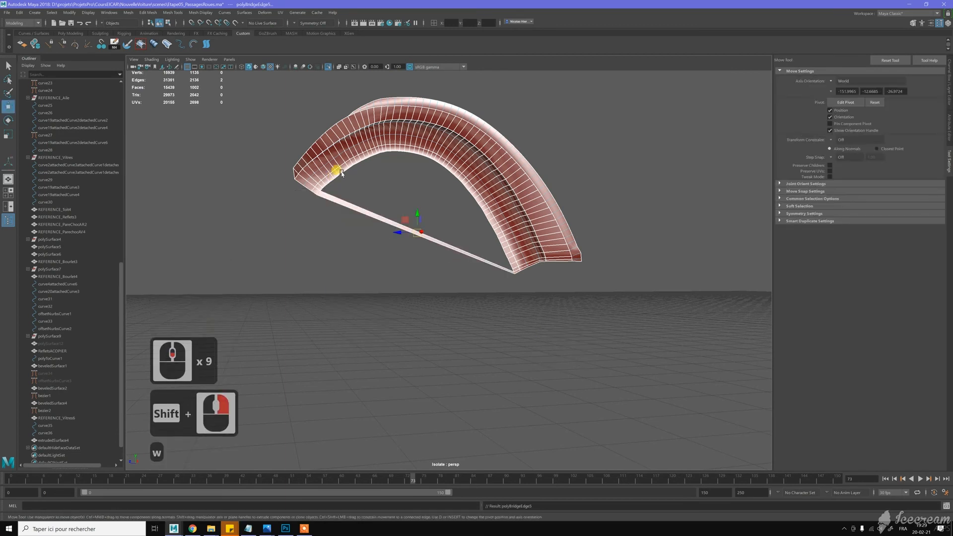
Select the arch opening's inner border loop, fill the hole with a flat face, and return to object mode
{"action": "double_click", "coordinate": [347, 173]}
{"action": "right_click_drag", "start_coordinate": [354, 176], "coordinate": [356, 177], "text": "shift"}
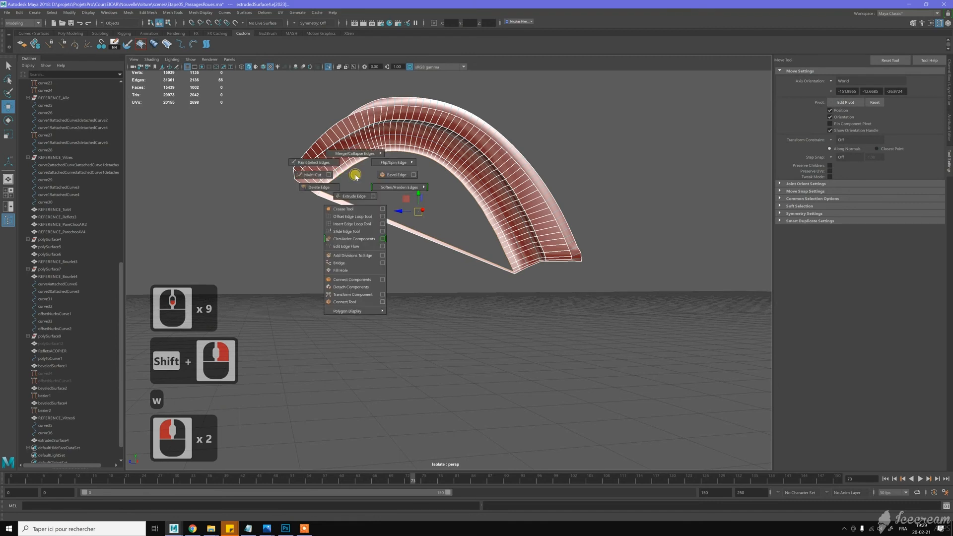
{"action": "right_click_drag", "start_coordinate": [363, 239], "coordinate": [346, 271], "text": "shift"}
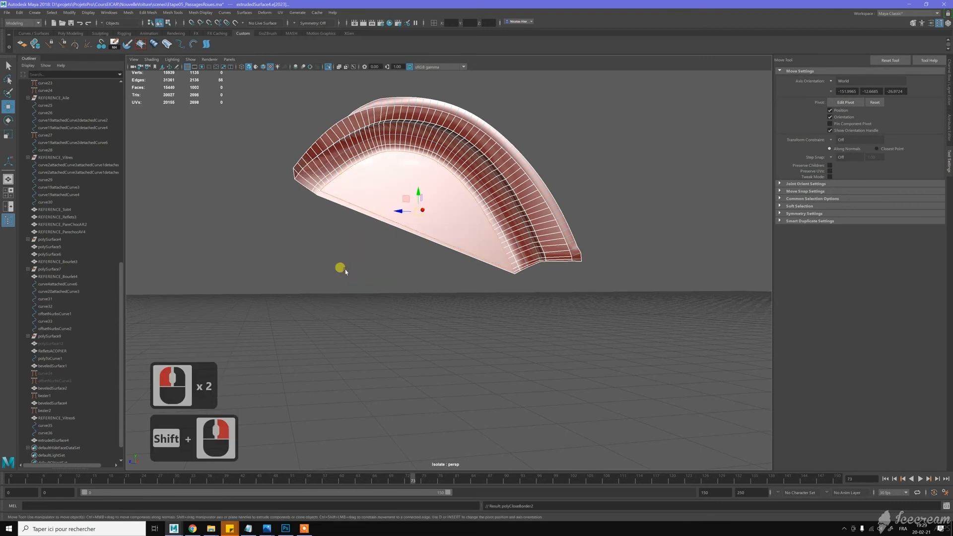
{"action": "key", "text": "w"}
{"action": "right_click_drag", "start_coordinate": [378, 169], "coordinate": [363, 272]}
{"action": "left_click", "coordinate": [358, 282]}
Soften all edges of the closed wheel arch and reselect it to check the shading
{"action": "left_click_drag", "start_coordinate": [366, 251], "coordinate": [366, 215], "text": "alt"}
{"action": "left_click_drag", "start_coordinate": [492, 236], "coordinate": [407, 183], "text": "alt"}
{"action": "middle_click_drag", "start_coordinate": [407, 183], "coordinate": [515, 300], "text": "alt"}
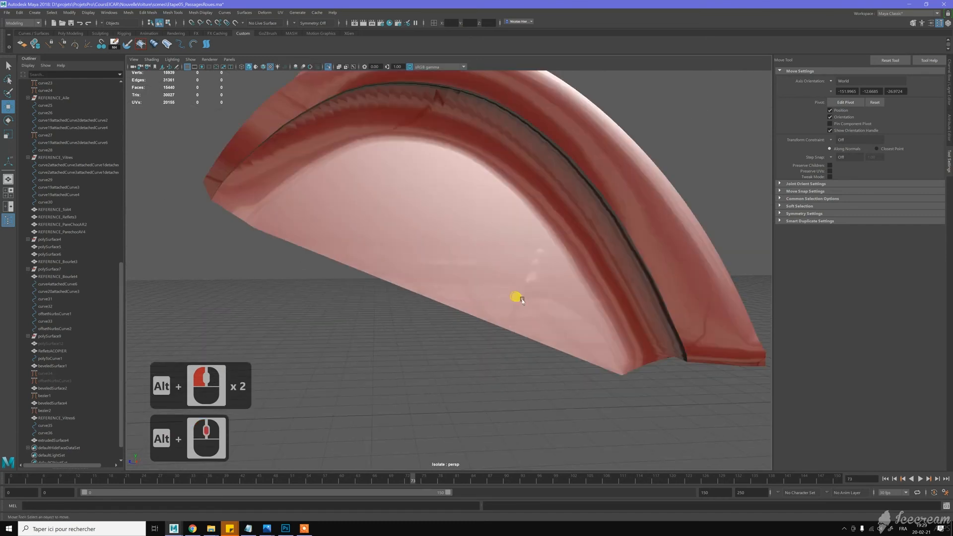
{"action": "right_click_drag", "start_coordinate": [515, 300], "coordinate": [428, 220], "text": "alt"}
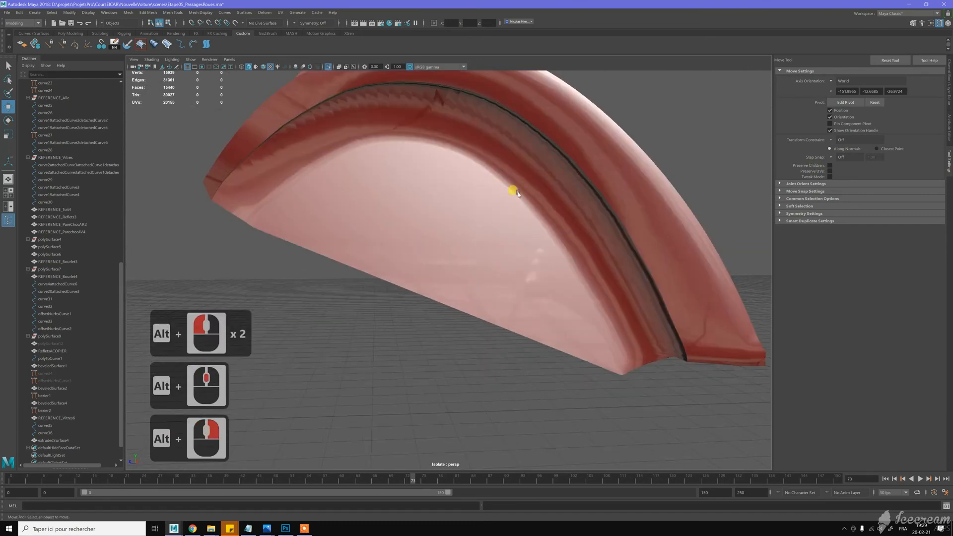
{"action": "left_click", "coordinate": [487, 144]}
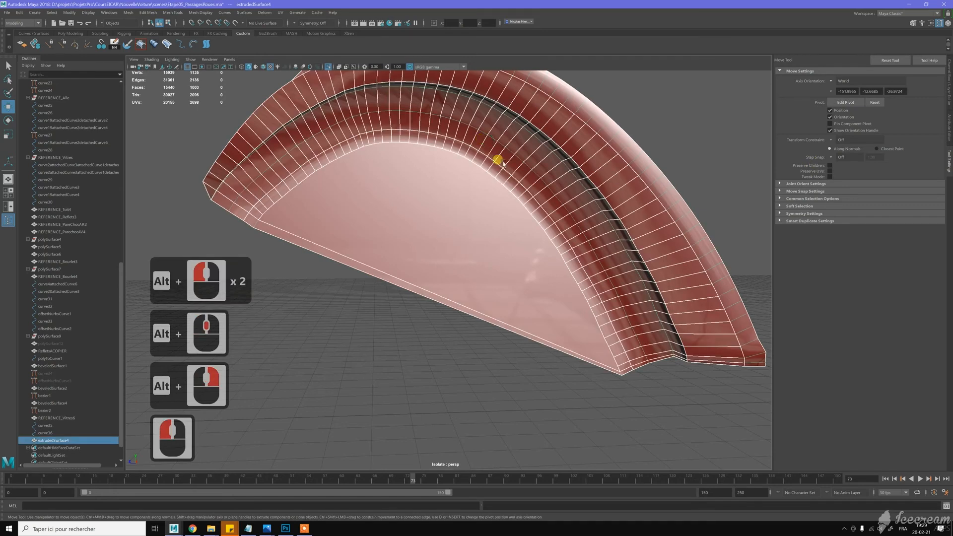
{"action": "right_click_drag", "start_coordinate": [490, 156], "coordinate": [539, 157], "text": "shift"}
{"action": "scroll", "coordinate": [425, 187], "scroll_direction": "down", "scroll_amount": 3}
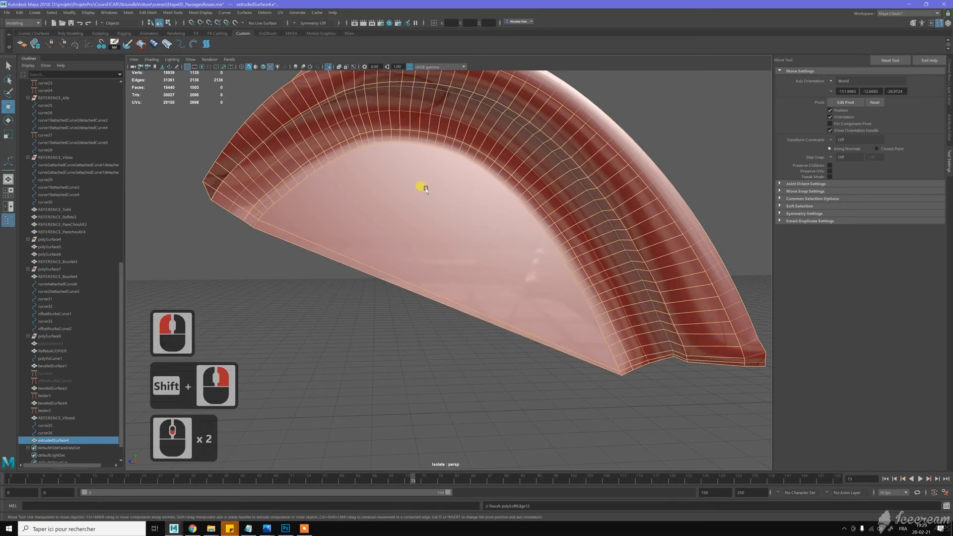
{"action": "left_click", "coordinate": [329, 296]}
{"action": "left_click_drag", "start_coordinate": [389, 198], "coordinate": [397, 128], "text": "alt"}
{"action": "left_click", "coordinate": [347, 157]}
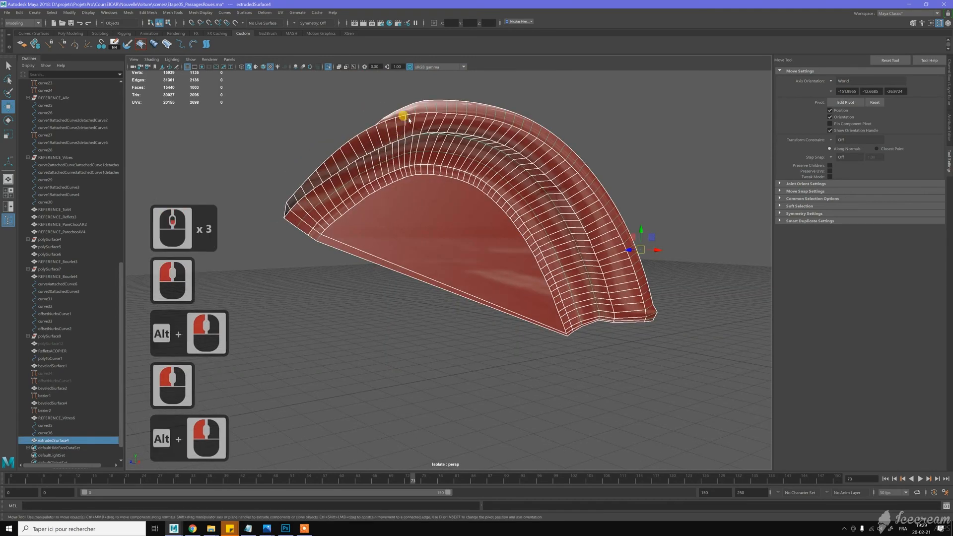
{"action": "left_click_drag", "start_coordinate": [511, 148], "coordinate": [490, 152], "text": "alt"}
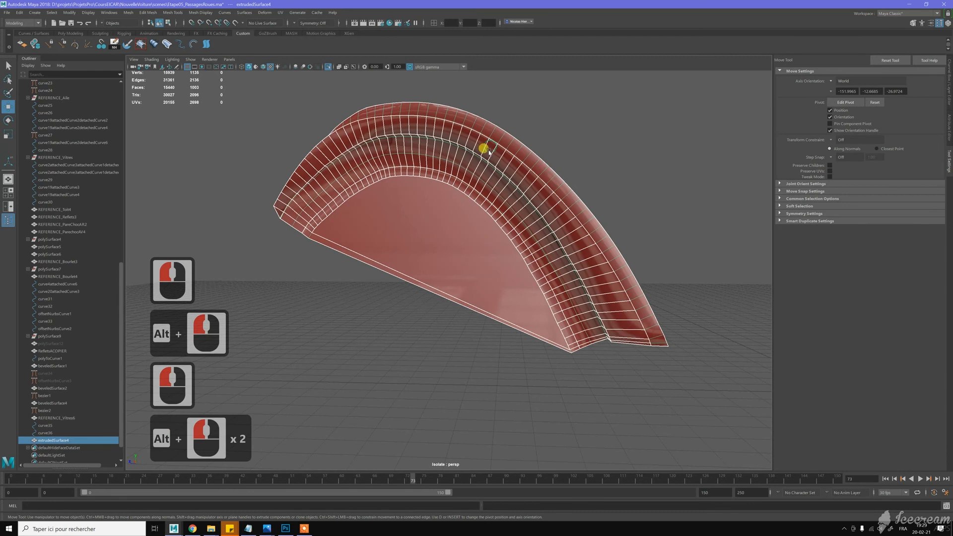
Insert two edge loops alongside the arch's outer rim edge, using the Insert Edge Loop Tool with Equal distance from edge
{"action": "right_click", "coordinate": [490, 155], "text": "shift"}
{"action": "right_click_drag", "start_coordinate": [456, 167], "coordinate": [457, 166], "text": "shift"}
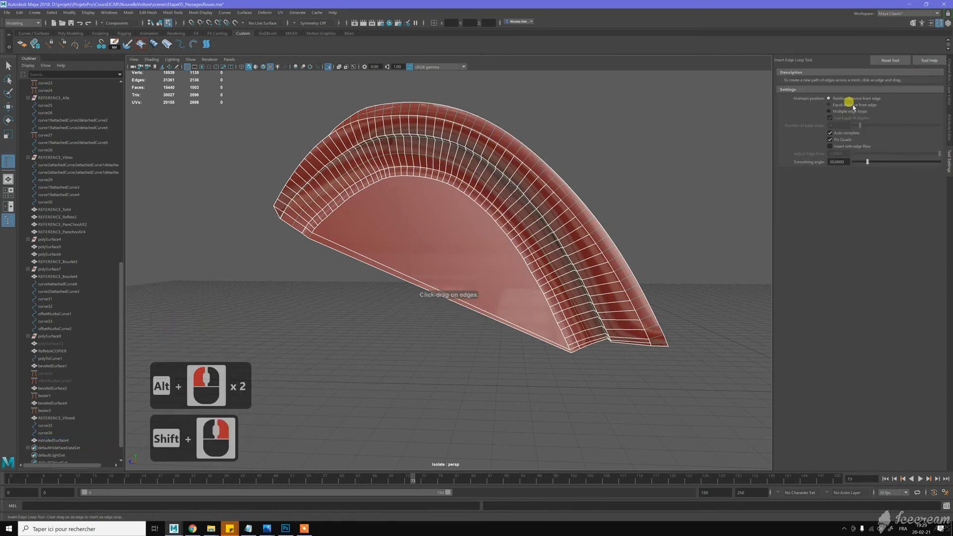
{"action": "left_click", "coordinate": [853, 105]}
{"action": "scroll", "coordinate": [539, 134], "scroll_direction": "up", "scroll_amount": 5, "text": "alt"}
{"action": "right_click_drag", "start_coordinate": [586, 190], "coordinate": [567, 162], "text": "alt"}
{"action": "left_click_drag", "start_coordinate": [567, 162], "coordinate": [543, 152], "text": "alt"}
{"action": "middle_click_drag", "start_coordinate": [544, 151], "coordinate": [549, 169], "text": "alt"}
{"action": "right_click_drag", "start_coordinate": [549, 169], "coordinate": [555, 189], "text": "alt"}
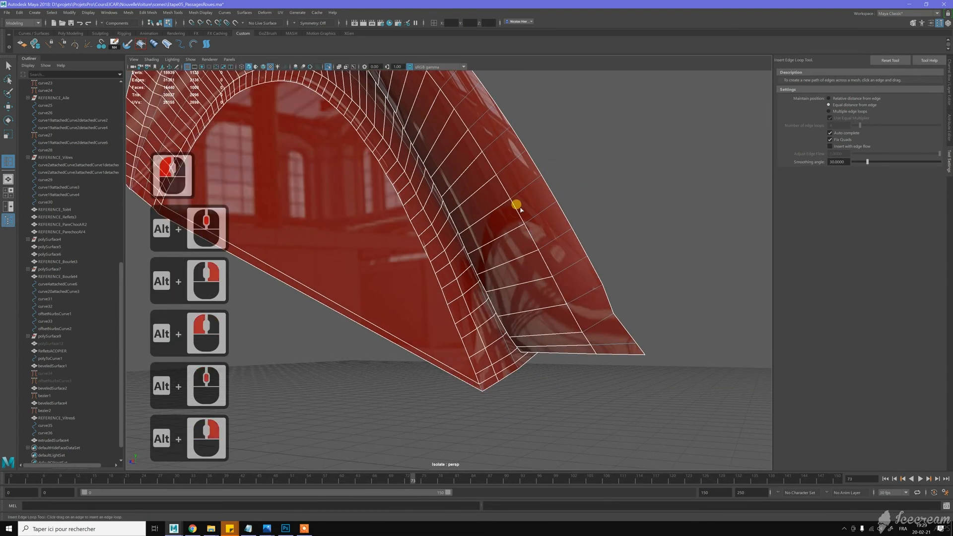
{"action": "left_click_drag", "start_coordinate": [529, 222], "coordinate": [516, 224]}
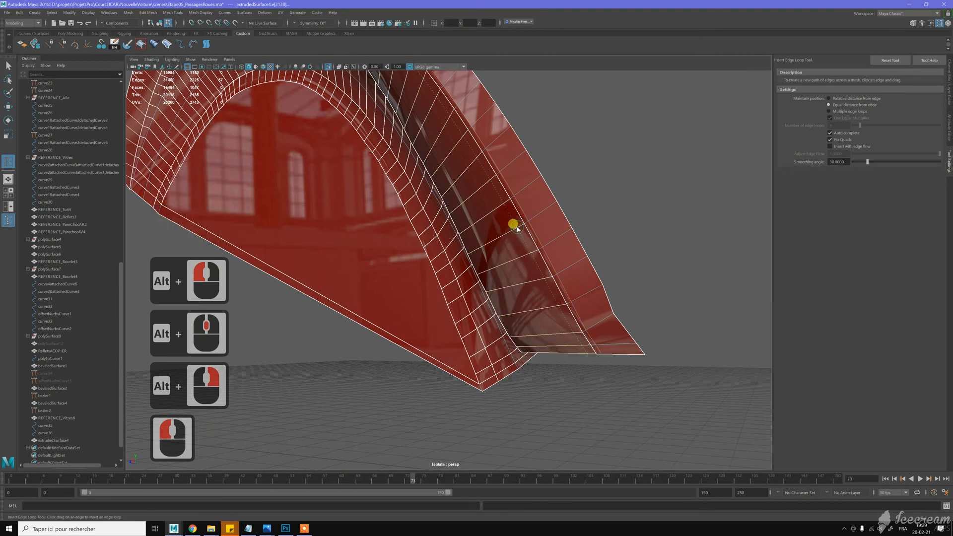
{"action": "left_click", "coordinate": [578, 223]}
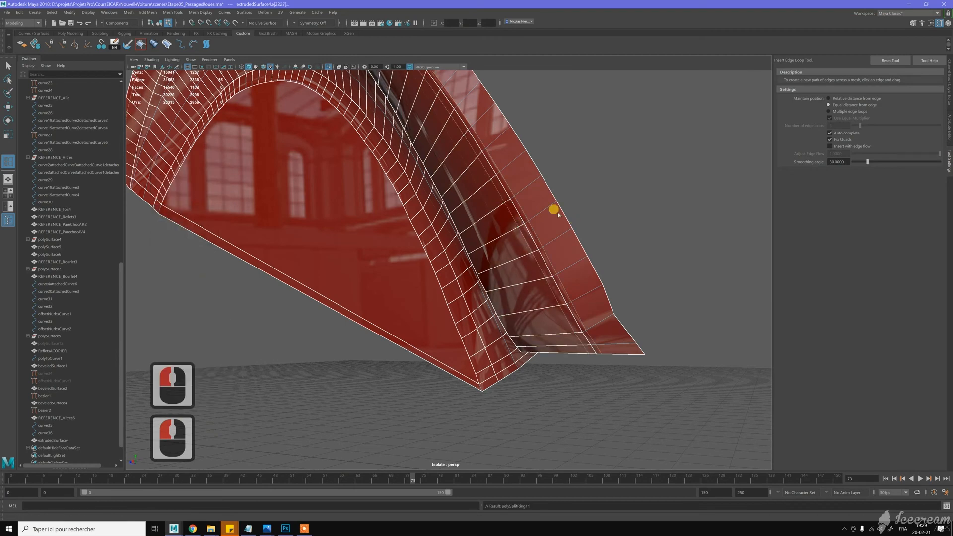
Insert one more equal-distance edge loop beside the crease on the arch's inner side, and undo the stray change
{"action": "left_click_drag", "start_coordinate": [558, 213], "coordinate": [558, 214], "text": "alt"}
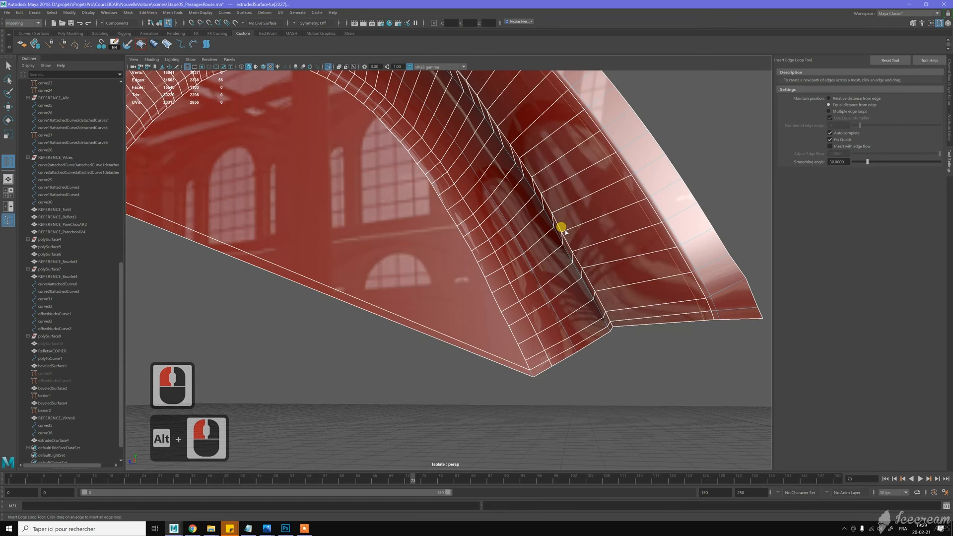
{"action": "left_click", "coordinate": [596, 213]}
{"action": "mouse_move", "coordinate": [594, 211]}
{"action": "left_mouse_down", "text": "alt"}
{"action": "mouse_move", "coordinate": [592, 188]}
{"action": "mouse_move", "coordinate": [606, 207]}
{"action": "left_mouse_up", "text": "alt"}
{"action": "left_click", "coordinate": [610, 208]}
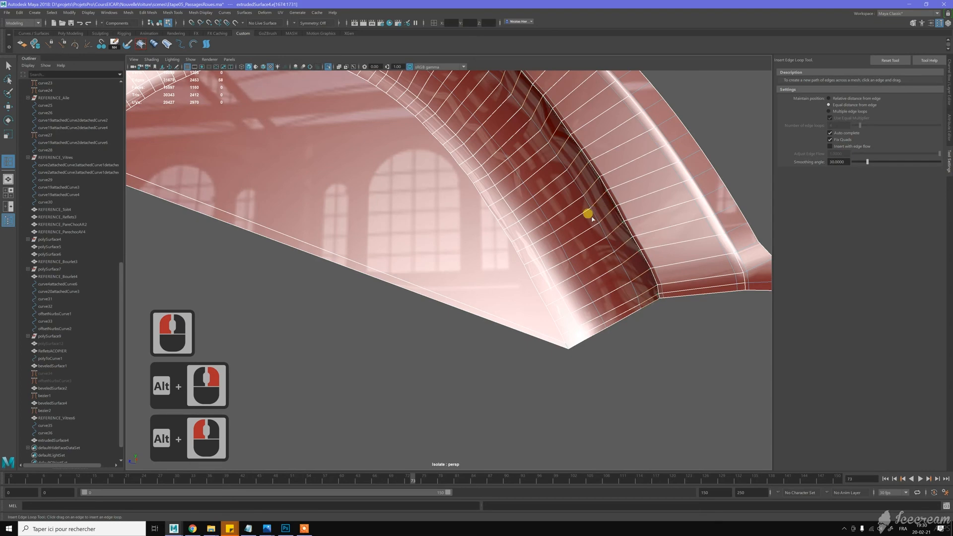
{"action": "scroll", "coordinate": [592, 219], "scroll_direction": "down", "scroll_amount": 3}
{"action": "middle_click_drag", "start_coordinate": [531, 251], "coordinate": [414, 234], "text": "alt"}
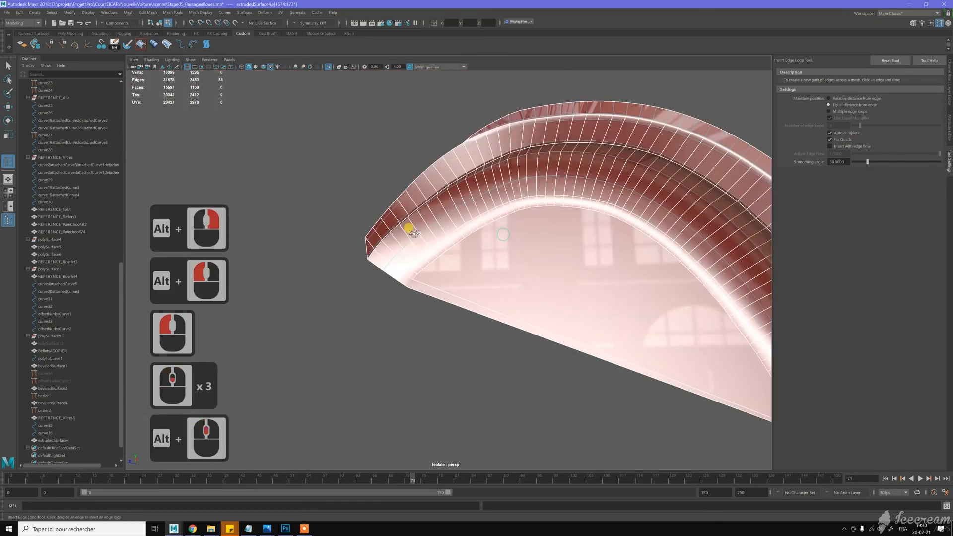
{"action": "left_click_drag", "start_coordinate": [415, 233], "coordinate": [383, 247], "text": "alt"}
{"action": "key", "text": "z"}
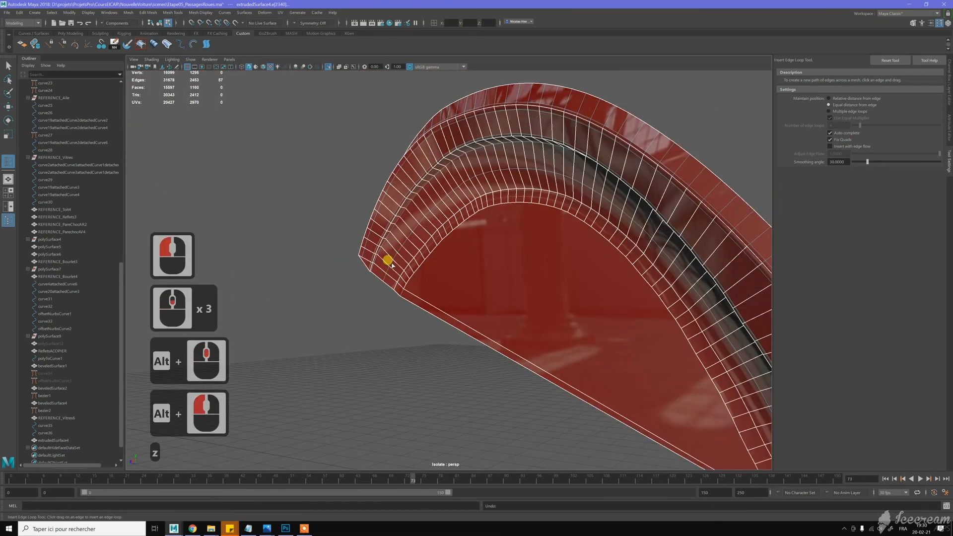
Try to slide a section of the crease's edge loop near the arch's foot with the Slide Edge Tool
{"action": "middle_click_drag", "start_coordinate": [391, 266], "coordinate": [447, 233], "text": "alt"}
{"action": "right_click_drag", "start_coordinate": [447, 233], "coordinate": [506, 246], "text": "alt"}
{"action": "left_click_drag", "start_coordinate": [507, 247], "coordinate": [500, 193], "text": "alt"}
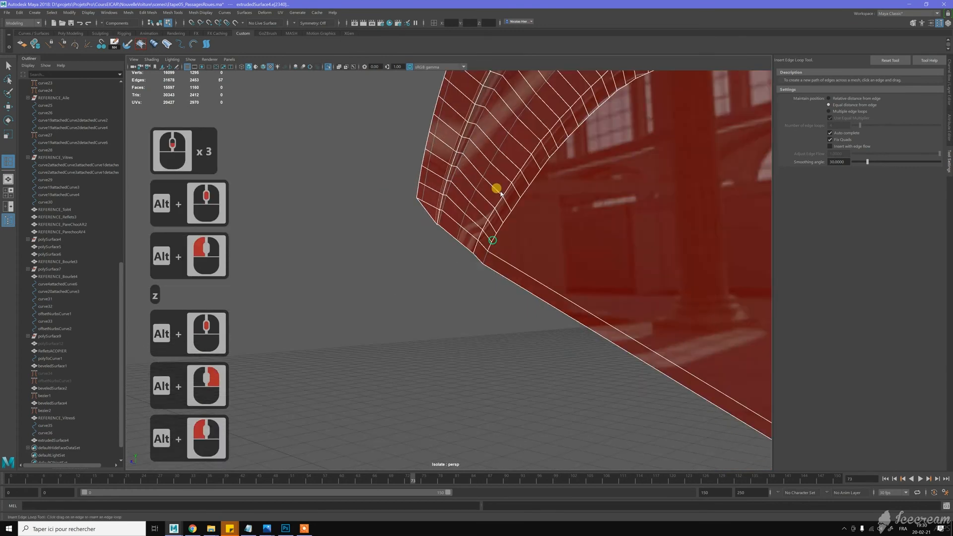
{"action": "middle_click_drag", "start_coordinate": [500, 192], "coordinate": [485, 244], "text": "alt"}
{"action": "key", "text": "w"}
{"action": "left_click", "coordinate": [485, 147]}
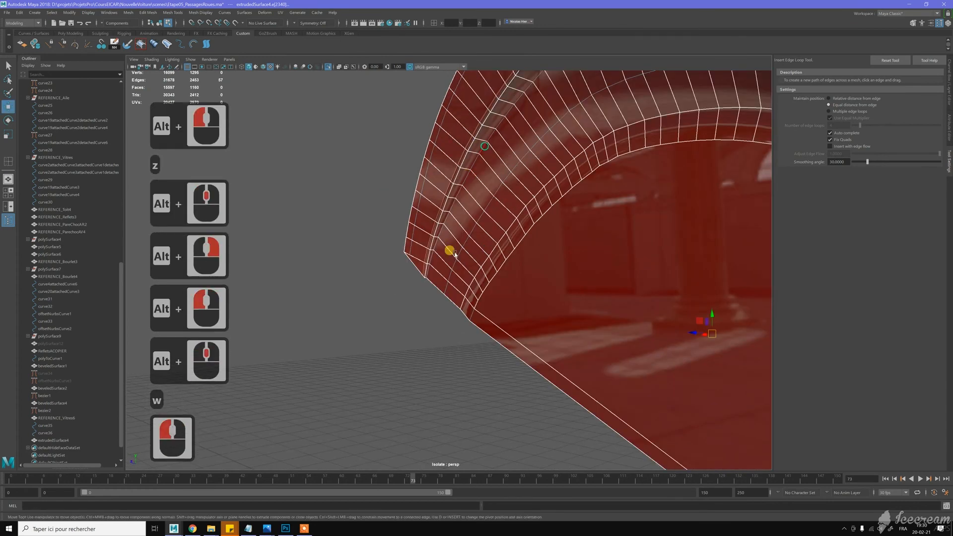
{"action": "left_click", "coordinate": [429, 270]}
{"action": "double_click", "coordinate": [480, 206], "text": "shift"}
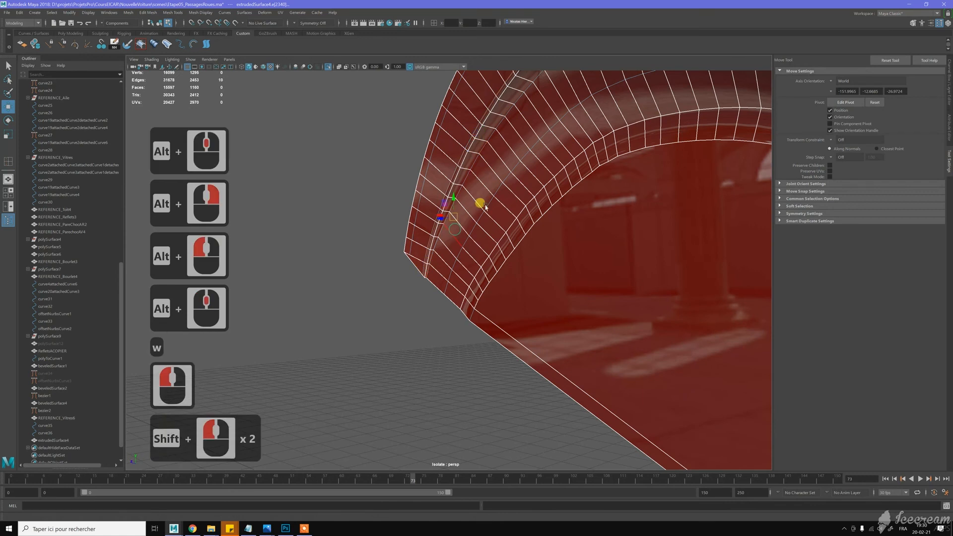
{"action": "right_click", "coordinate": [491, 198], "text": "shift"}
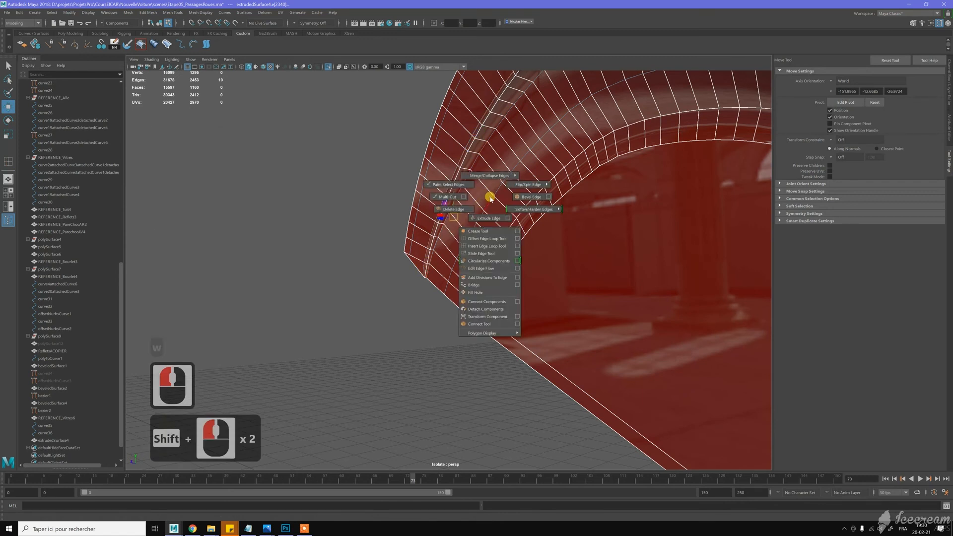
{"action": "right_click_drag", "start_coordinate": [490, 198], "coordinate": [480, 253], "text": "shift"}
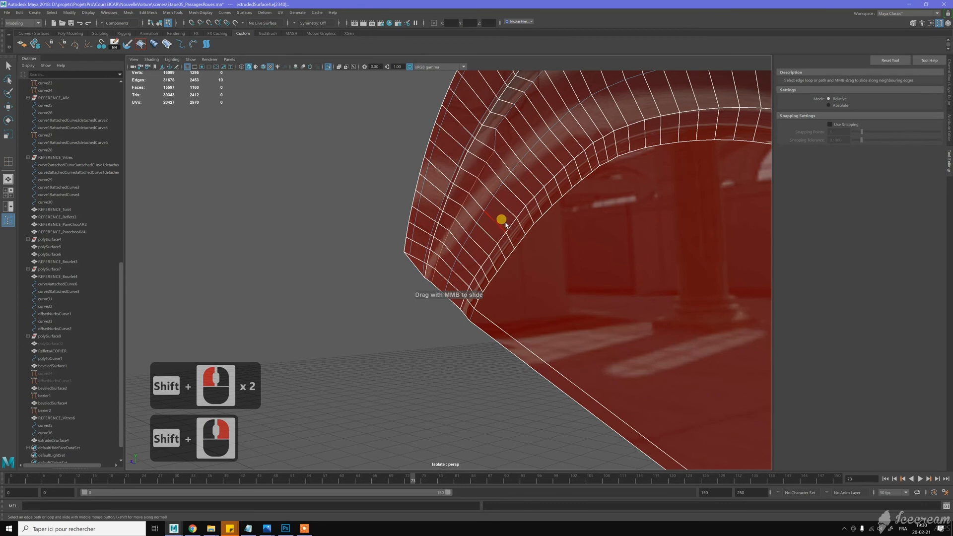
{"action": "middle_click_drag", "start_coordinate": [506, 224], "coordinate": [505, 106]}
{"action": "key", "text": "w"}
Set the Move tool's transform constraint to Edge and slide a vertex of the crease loop along its edge
{"action": "right_click_drag", "start_coordinate": [511, 112], "coordinate": [495, 114]}
{"action": "left_click", "coordinate": [501, 130]}
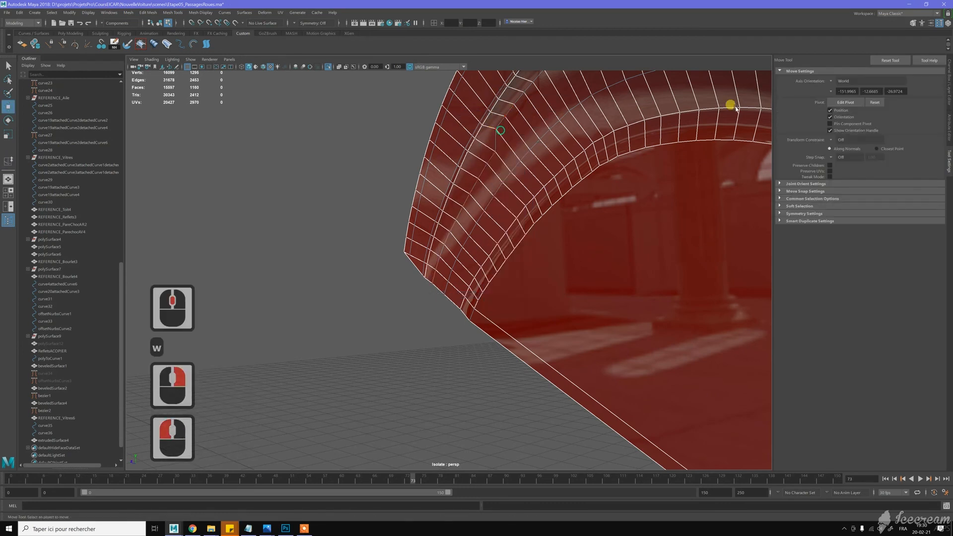
{"action": "left_click", "coordinate": [832, 140]}
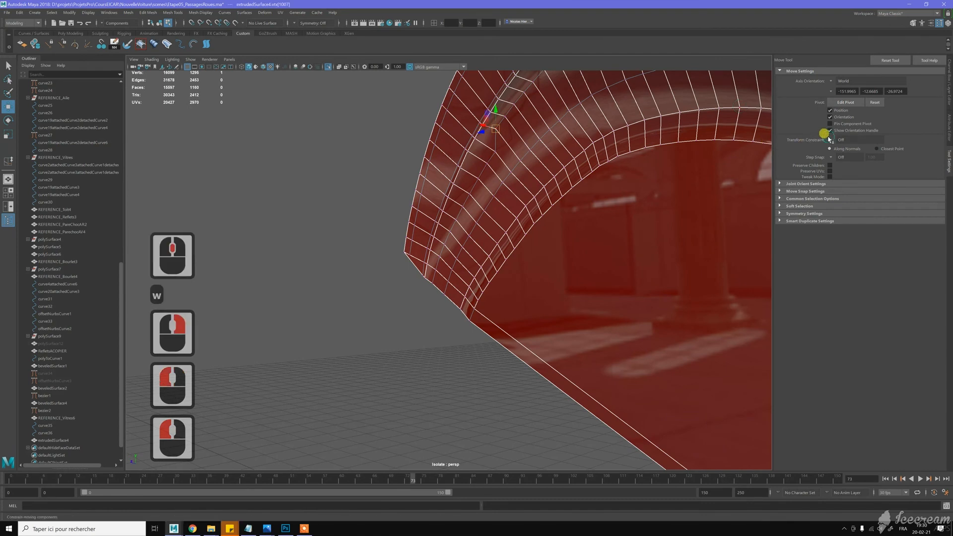
{"action": "left_click", "coordinate": [834, 140]}
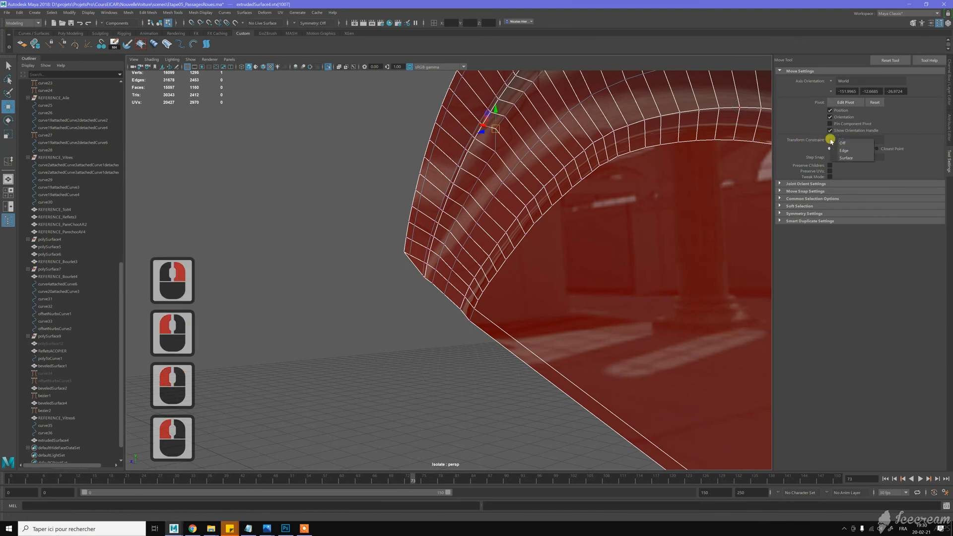
{"action": "left_click", "coordinate": [843, 150]}
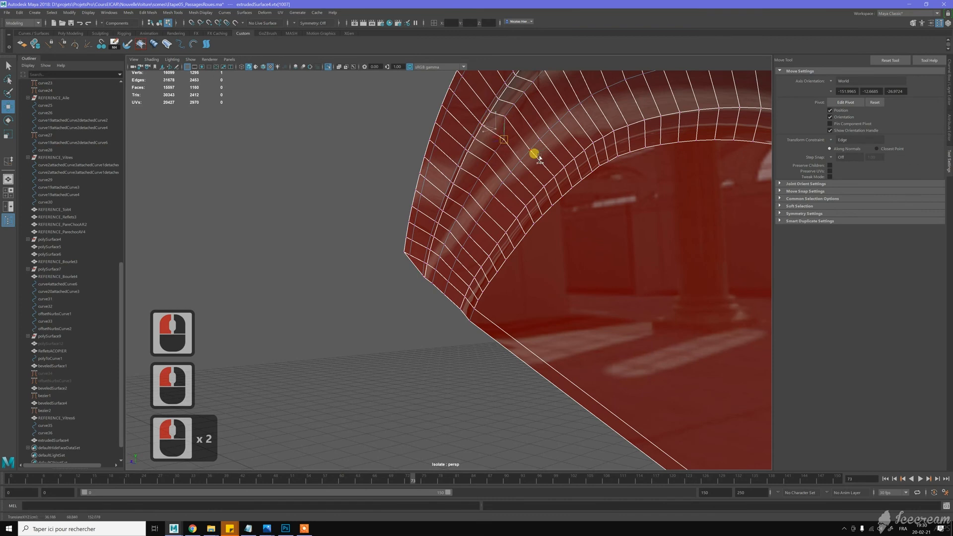
{"action": "middle_click_drag", "start_coordinate": [539, 156], "coordinate": [542, 143]}
Slide the next vertices up the crease loop along their edges, one after another, to smooth the loop's curve
{"action": "left_click", "coordinate": [512, 123]}
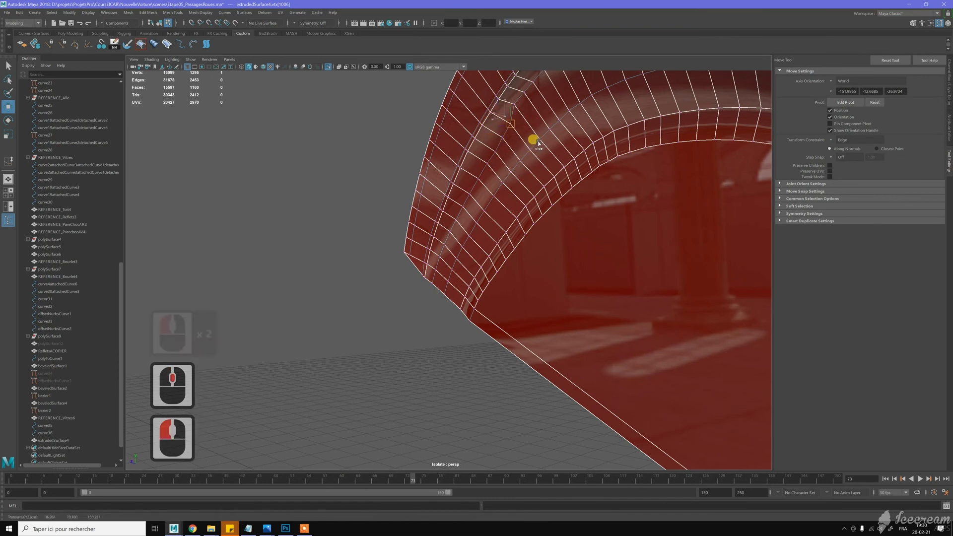
{"action": "left_click", "coordinate": [514, 103]}
{"action": "middle_click", "coordinate": [544, 122]}
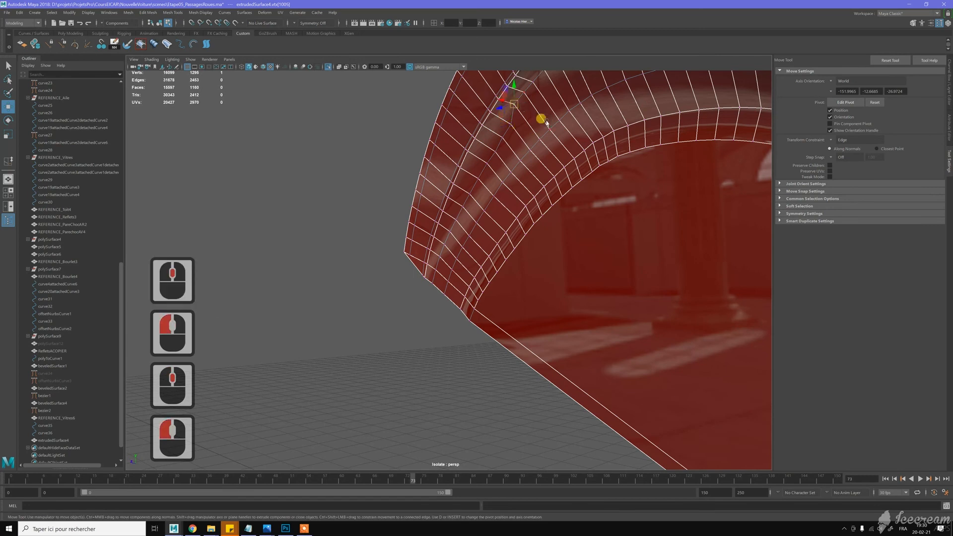
{"action": "middle_click_drag", "start_coordinate": [547, 121], "coordinate": [532, 98]}
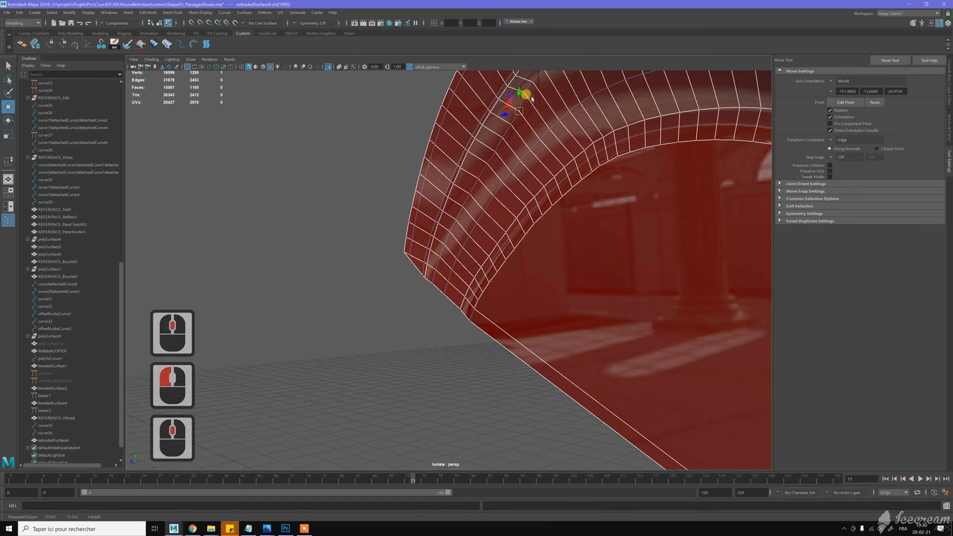
{"action": "left_click", "coordinate": [542, 113]}
{"action": "middle_click_drag", "start_coordinate": [553, 116], "coordinate": [557, 118]}
{"action": "middle_click_drag", "start_coordinate": [559, 115], "coordinate": [568, 141], "text": "alt"}
{"action": "left_click_drag", "start_coordinate": [567, 139], "coordinate": [575, 131], "text": "alt"}
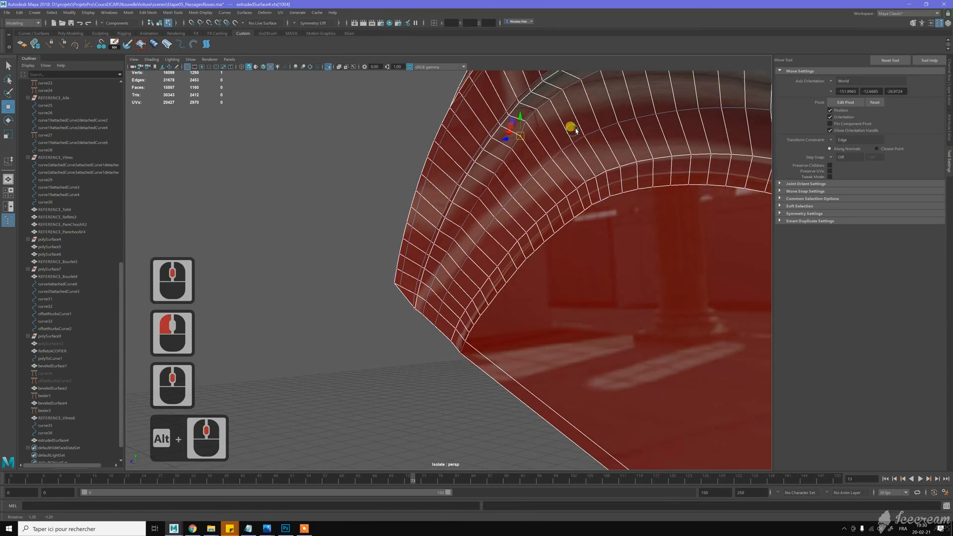
{"action": "left_click", "coordinate": [547, 138]}
{"action": "middle_click_drag", "start_coordinate": [550, 140], "coordinate": [559, 133]}
{"action": "left_click", "coordinate": [542, 115]}
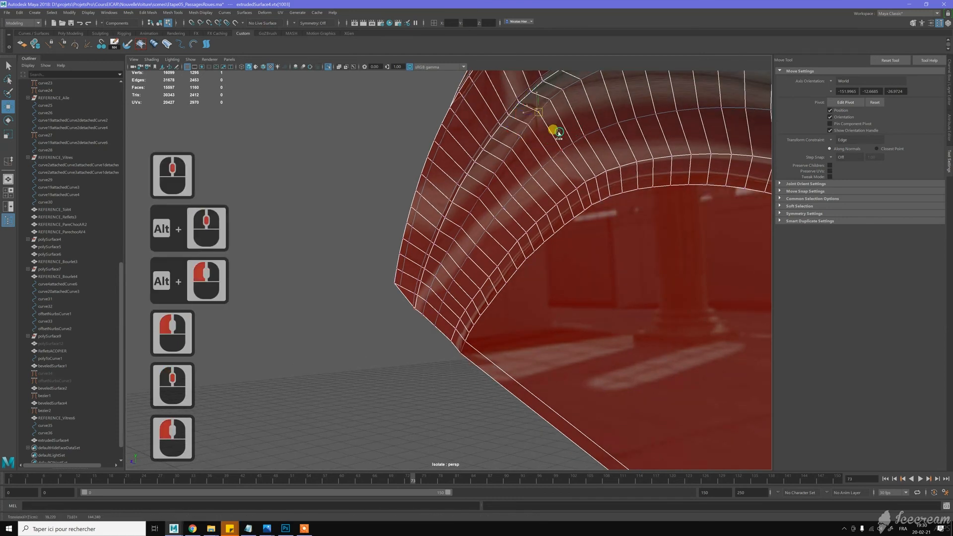
{"action": "left_click", "coordinate": [555, 115]}
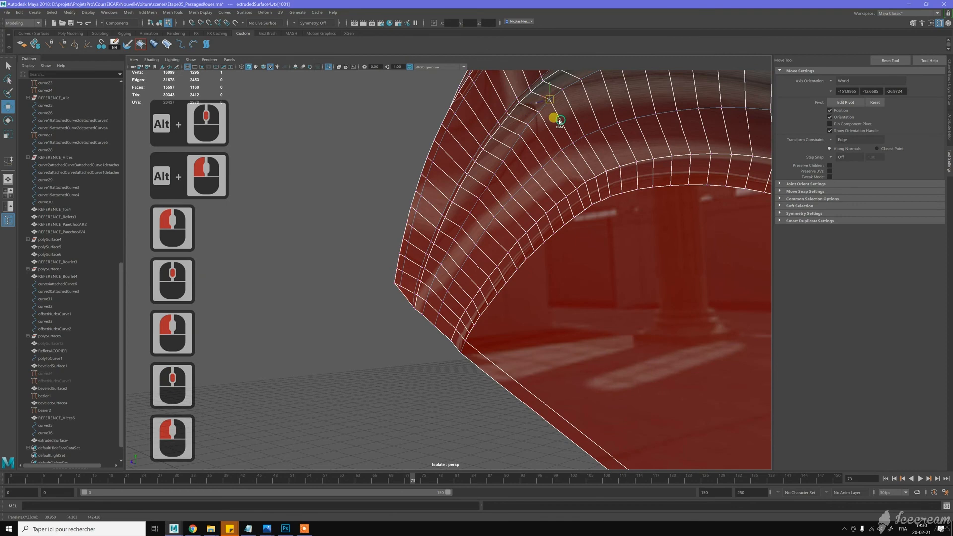
{"action": "middle_click_drag", "start_coordinate": [553, 119], "coordinate": [561, 124]}
Try sliding a vertex lower on the crease loop along its edge, and undo that move
{"action": "scroll", "coordinate": [561, 163], "scroll_direction": "down", "scroll_amount": 2}
{"action": "left_click_drag", "start_coordinate": [559, 164], "coordinate": [523, 178], "text": "alt"}
{"action": "left_click", "coordinate": [499, 192]}
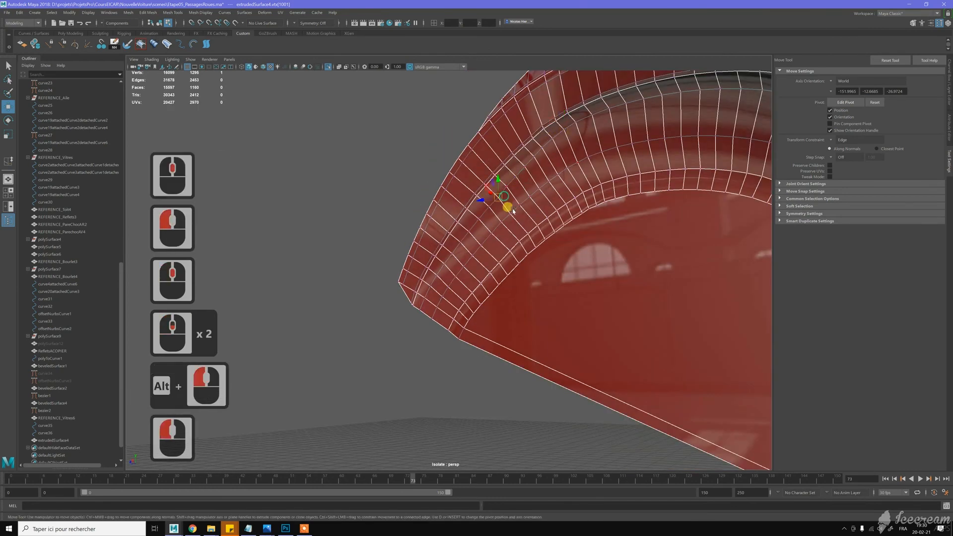
{"action": "middle_click_drag", "start_coordinate": [504, 208], "coordinate": [512, 210]}
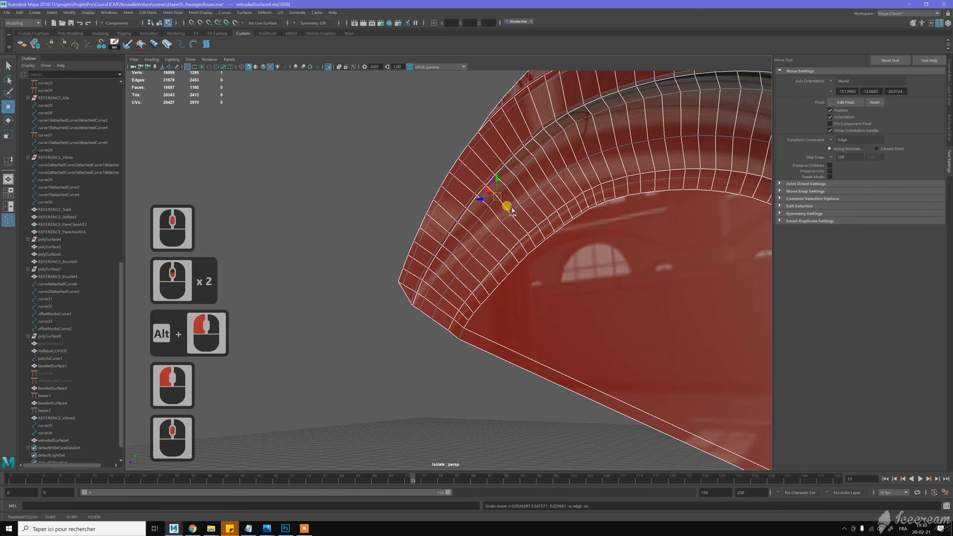
{"action": "key", "text": "z"}
Select a neighbouring vertex on the crease loop, and return the arch to object mode
{"action": "scroll", "coordinate": [500, 189], "scroll_direction": "up", "scroll_amount": 6}
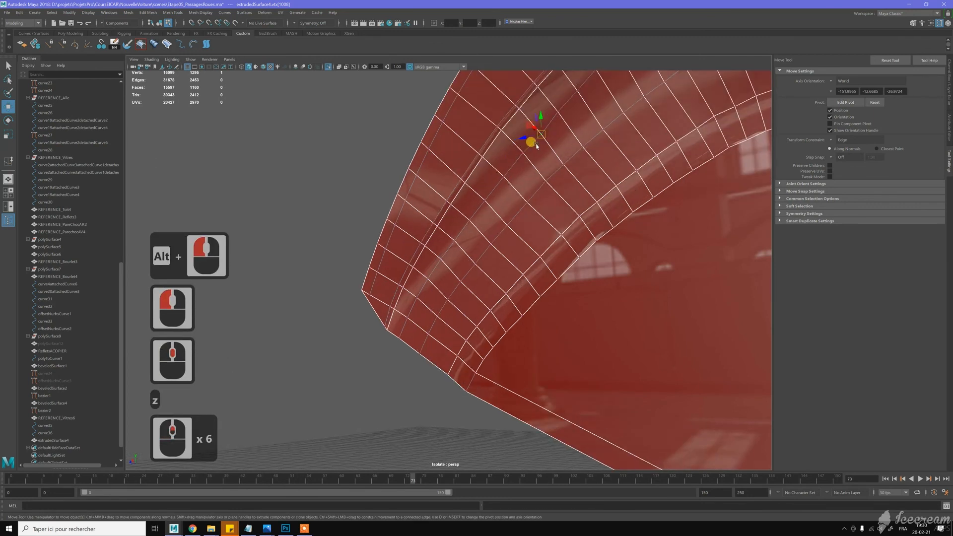
{"action": "left_click_drag", "start_coordinate": [526, 120], "coordinate": [526, 122]}
{"action": "scroll", "coordinate": [561, 166], "scroll_direction": "down", "scroll_amount": 5}
{"action": "left_click_drag", "start_coordinate": [545, 176], "coordinate": [594, 153], "text": "alt"}
{"action": "key", "text": "w"}
{"action": "right_click_drag", "start_coordinate": [594, 152], "coordinate": [622, 141]}
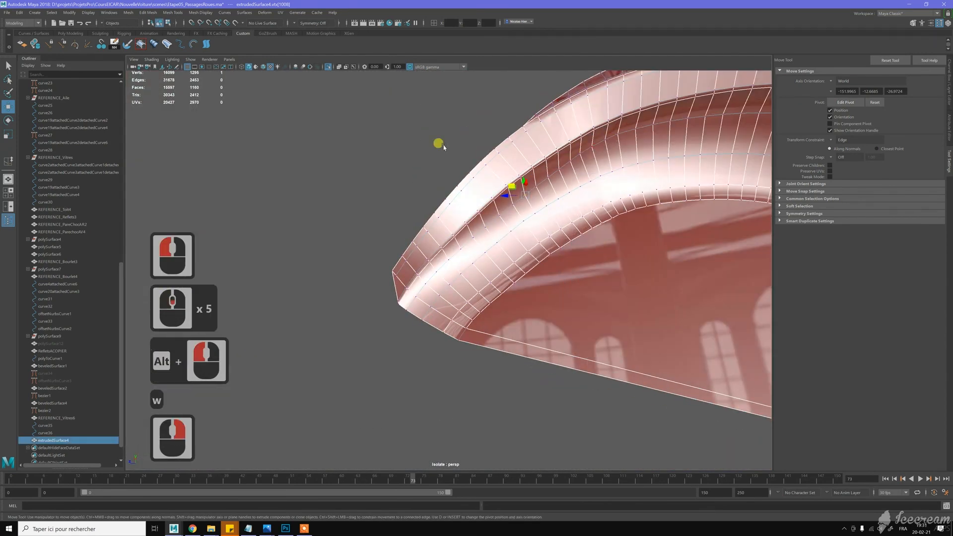
Insert an edge loop along the wheel arch's inner crease with the Insert Edge Loop tool, and leave the tool
{"action": "left_click", "coordinate": [436, 145]}
{"action": "scroll", "coordinate": [436, 170], "scroll_direction": "up", "scroll_amount": 5}
{"action": "left_click_drag", "start_coordinate": [562, 185], "coordinate": [516, 205], "text": "alt"}
{"action": "left_click", "coordinate": [515, 206]}
{"action": "scroll", "coordinate": [520, 202], "scroll_direction": "up", "scroll_amount": 3}
{"action": "right_click_drag", "start_coordinate": [523, 185], "coordinate": [471, 198], "text": "shift"}
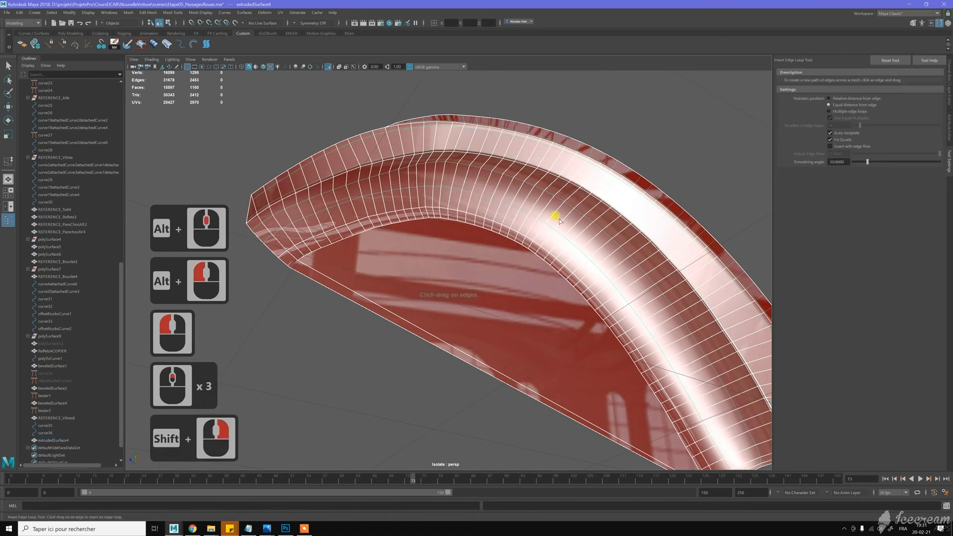
{"action": "left_click_drag", "start_coordinate": [599, 203], "coordinate": [599, 202]}
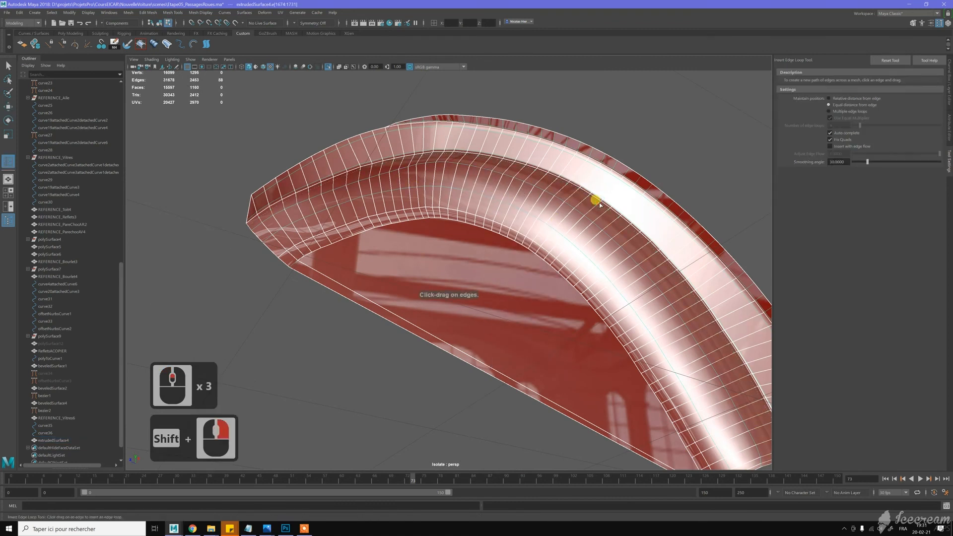
{"action": "left_click_drag", "start_coordinate": [599, 202], "coordinate": [515, 124]}
{"action": "key", "text": "w"}
{"action": "key", "text": "w"}
{"action": "right_click_drag", "start_coordinate": [542, 120], "coordinate": [544, 118]}
Switch the arch to edge selection and select the short edges crossing the crease loops near its upper bend
{"action": "mouse_move", "coordinate": [447, 135]}
{"action": "left_mouse_down", "text": "alt"}
{"action": "mouse_move", "coordinate": [458, 134]}
{"action": "mouse_move", "coordinate": [437, 126]}
{"action": "left_mouse_up", "text": "alt"}
{"action": "scroll", "coordinate": [485, 178], "scroll_direction": "up", "scroll_amount": 2, "text": "alt"}
{"action": "middle_click_drag", "start_coordinate": [471, 158], "coordinate": [475, 204], "text": "alt"}
{"action": "scroll", "coordinate": [489, 168], "scroll_direction": "up", "scroll_amount": 3}
{"action": "scroll", "coordinate": [474, 149], "scroll_direction": "up", "scroll_amount": 2, "text": "alt"}
{"action": "key", "text": "w"}
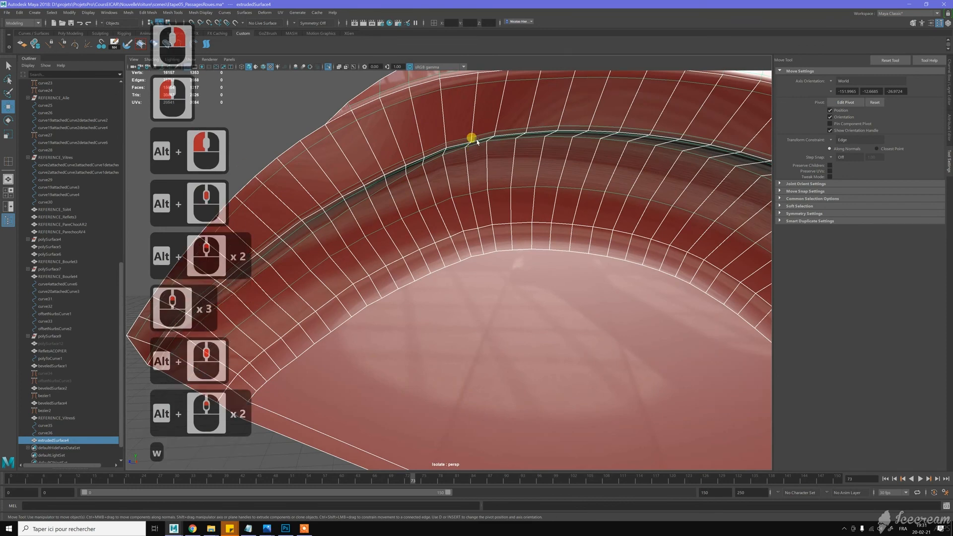
{"action": "right_click_drag", "start_coordinate": [478, 139], "coordinate": [474, 120]}
{"action": "scroll", "coordinate": [478, 127], "scroll_direction": "up", "scroll_amount": 3}
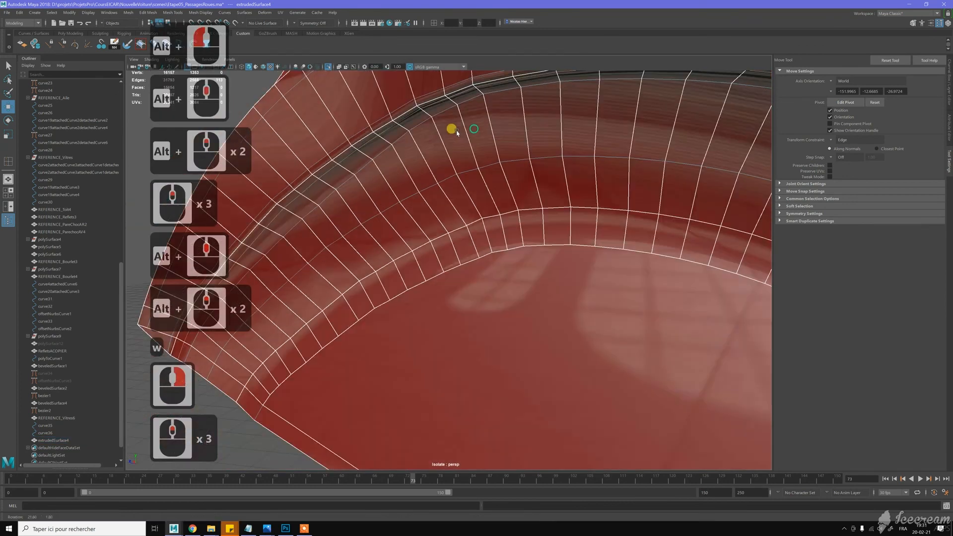
{"action": "left_click_drag", "start_coordinate": [451, 123], "coordinate": [458, 155], "text": "alt"}
{"action": "middle_click_drag", "start_coordinate": [457, 155], "coordinate": [482, 244], "text": "alt"}
{"action": "scroll", "coordinate": [477, 233], "scroll_direction": "up", "scroll_amount": 2, "text": "alt"}
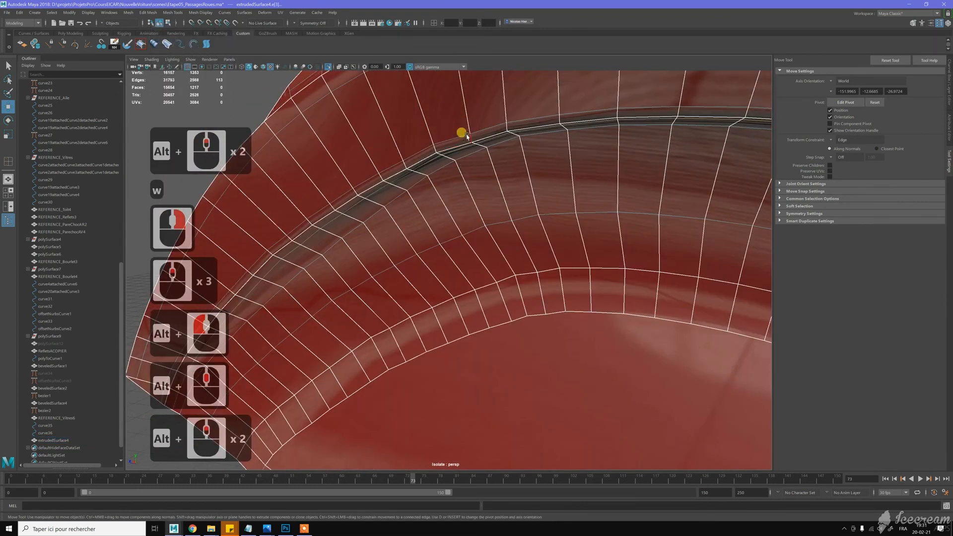
{"action": "left_click", "coordinate": [467, 136]}
{"action": "scroll", "coordinate": [476, 140], "scroll_direction": "up", "scroll_amount": 2}
{"action": "left_click_drag", "start_coordinate": [477, 128], "coordinate": [504, 149], "text": "alt"}
{"action": "middle_click_drag", "start_coordinate": [504, 149], "coordinate": [500, 164], "text": "alt"}
{"action": "left_click_drag", "start_coordinate": [500, 164], "coordinate": [497, 162], "text": "alt"}
{"action": "middle_click_drag", "start_coordinate": [497, 162], "coordinate": [503, 165], "text": "alt"}
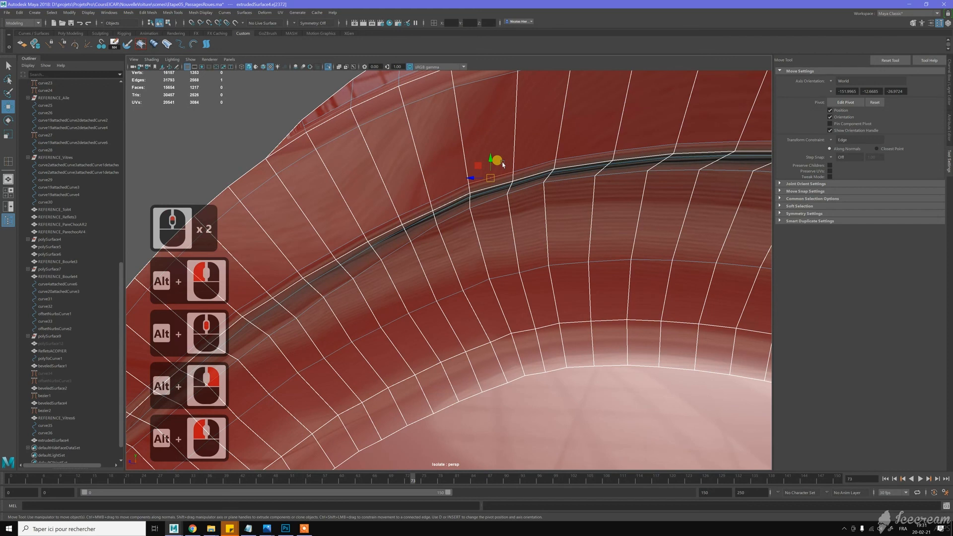
{"action": "left_click", "coordinate": [479, 188]}
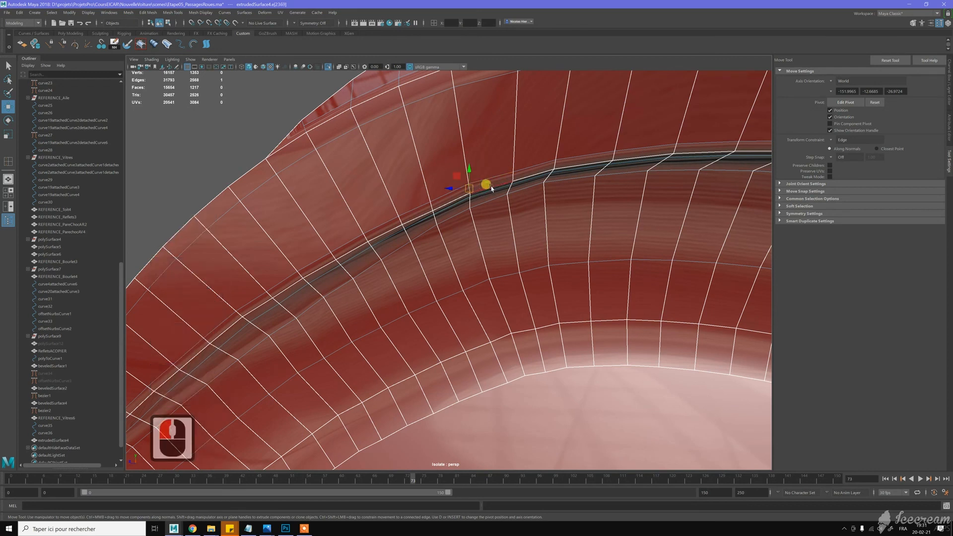
{"action": "scroll", "coordinate": [492, 188], "scroll_direction": "down", "scroll_amount": 3}
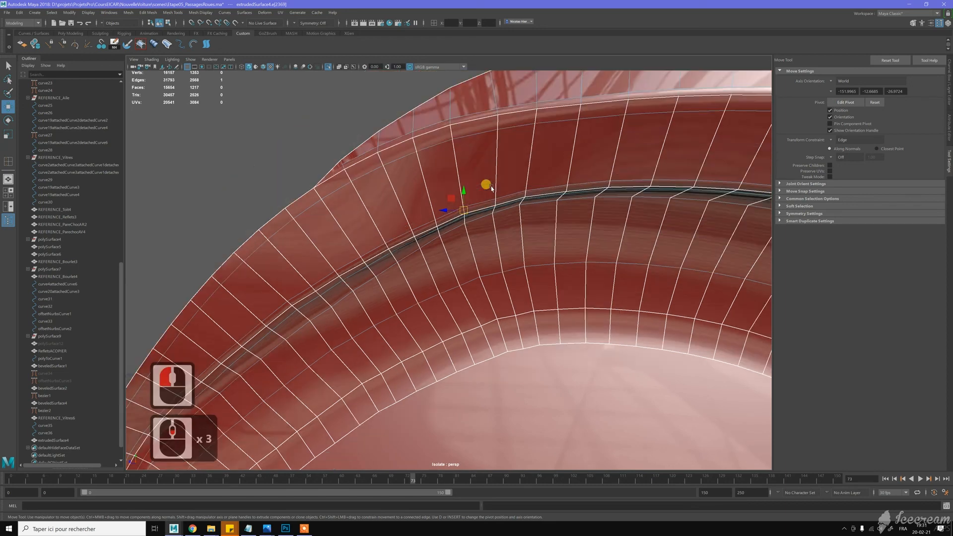
{"action": "left_click_drag", "start_coordinate": [492, 189], "coordinate": [496, 182], "text": "alt"}
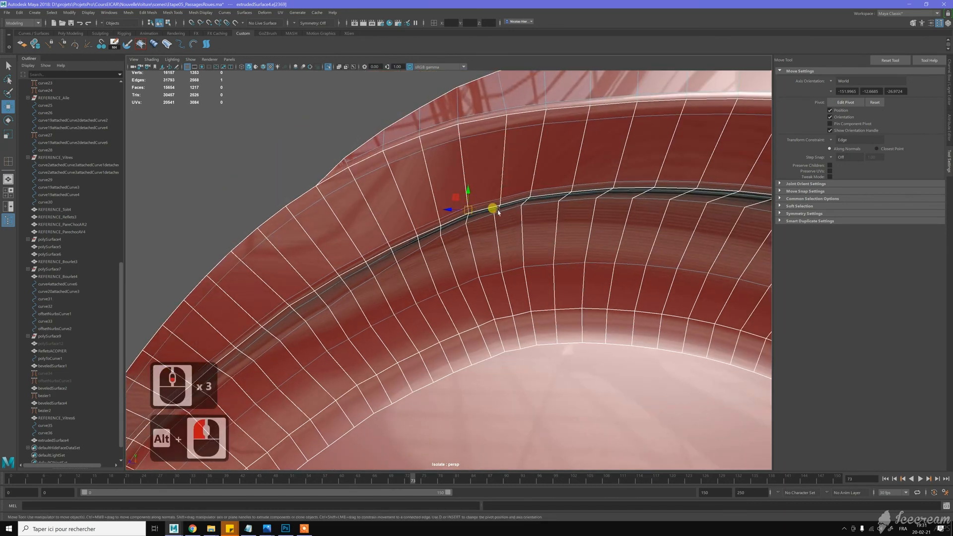
{"action": "scroll", "coordinate": [481, 217], "scroll_direction": "up", "scroll_amount": 3}
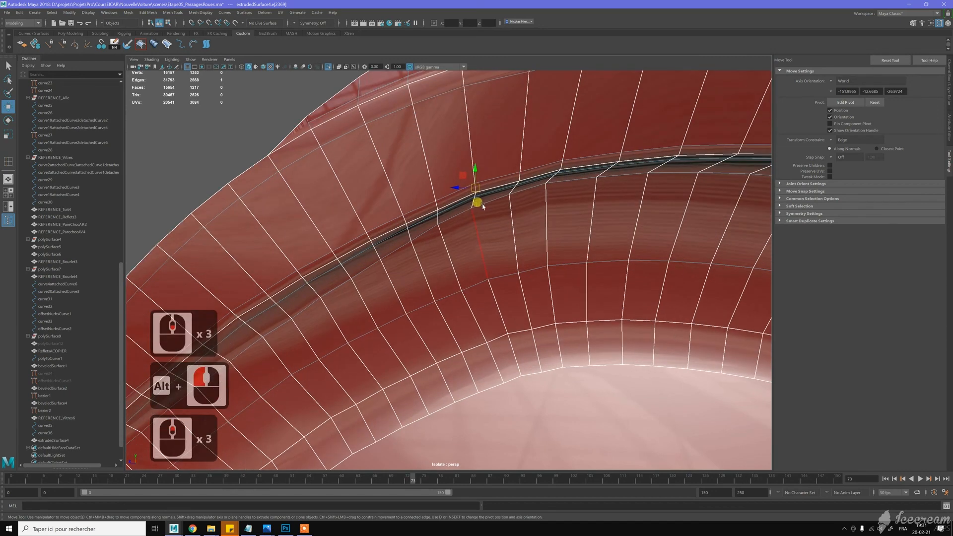
{"action": "left_click_drag", "start_coordinate": [479, 207], "coordinate": [483, 203], "text": "alt"}
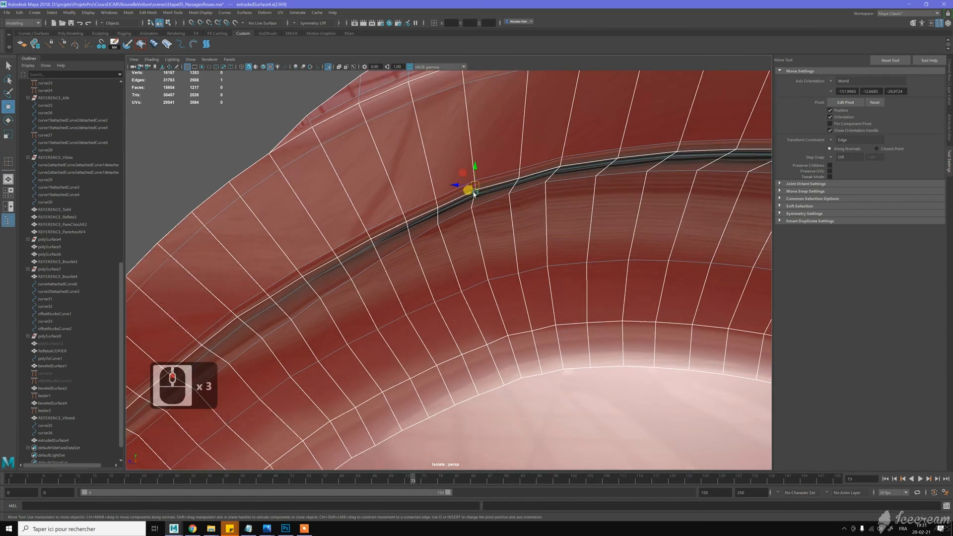
{"action": "left_click", "coordinate": [472, 206], "text": "shift"}
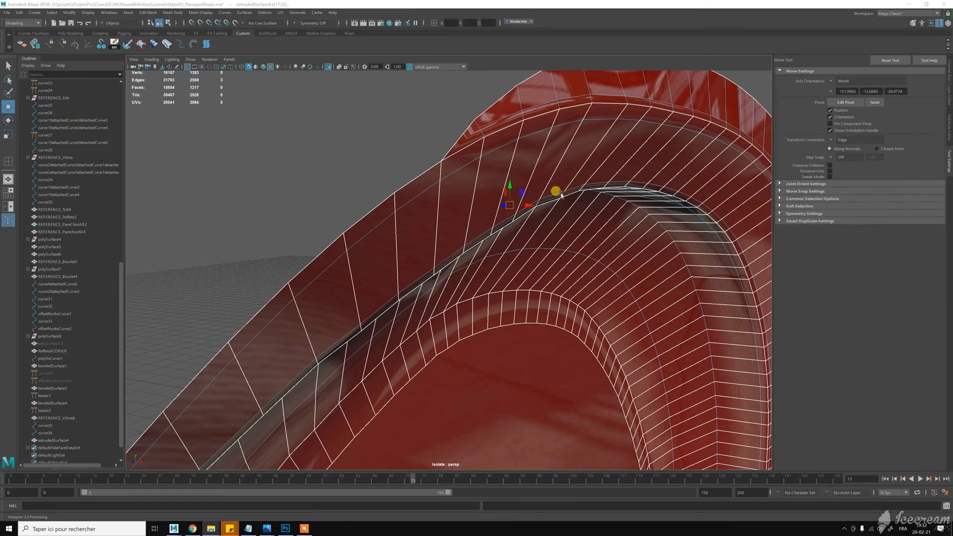
Replace the selection with three consecutive short edges across the crease at the upper bend
{"action": "left_click", "coordinate": [572, 179]}
{"action": "left_click_drag", "start_coordinate": [571, 177], "coordinate": [553, 164], "text": "alt"}
{"action": "middle_click_drag", "start_coordinate": [552, 164], "coordinate": [549, 154], "text": "alt"}
{"action": "left_click", "coordinate": [548, 154]}
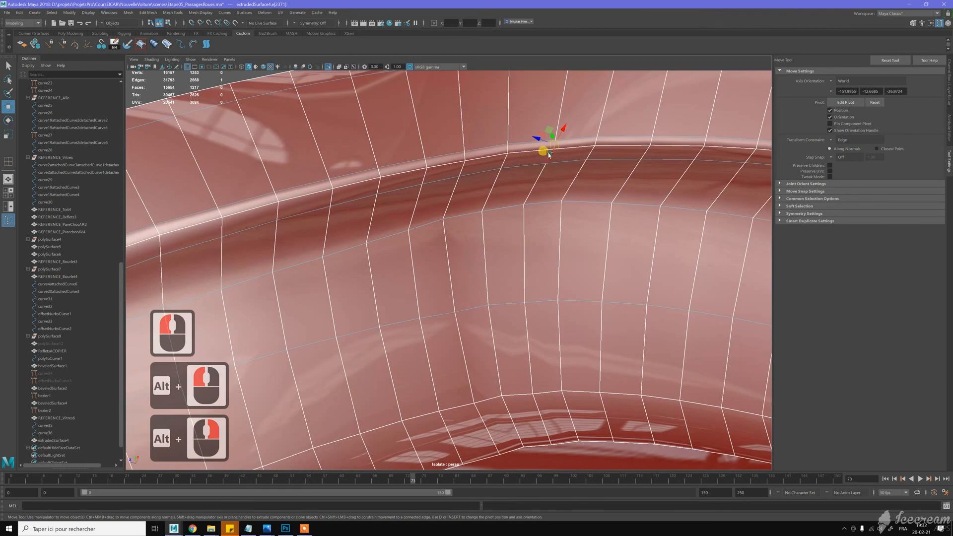
{"action": "left_click", "coordinate": [546, 155], "text": "shift"}
{"action": "left_click", "coordinate": [532, 160], "text": "shift"}
{"action": "left_click", "coordinate": [502, 148], "text": "shift"}
{"action": "left_click_drag", "start_coordinate": [502, 149], "coordinate": [531, 170], "text": "alt"}
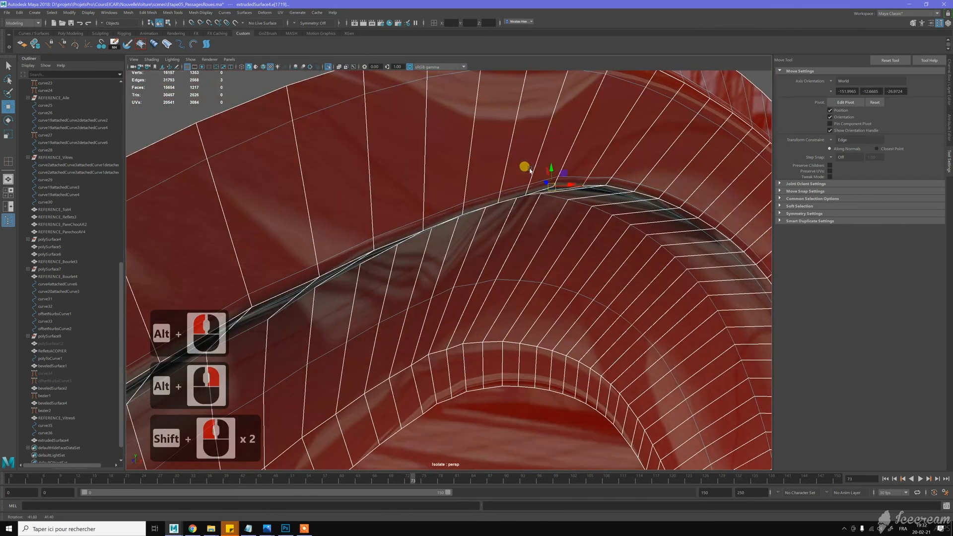
{"action": "middle_click_drag", "start_coordinate": [545, 202], "coordinate": [566, 185], "text": "alt"}
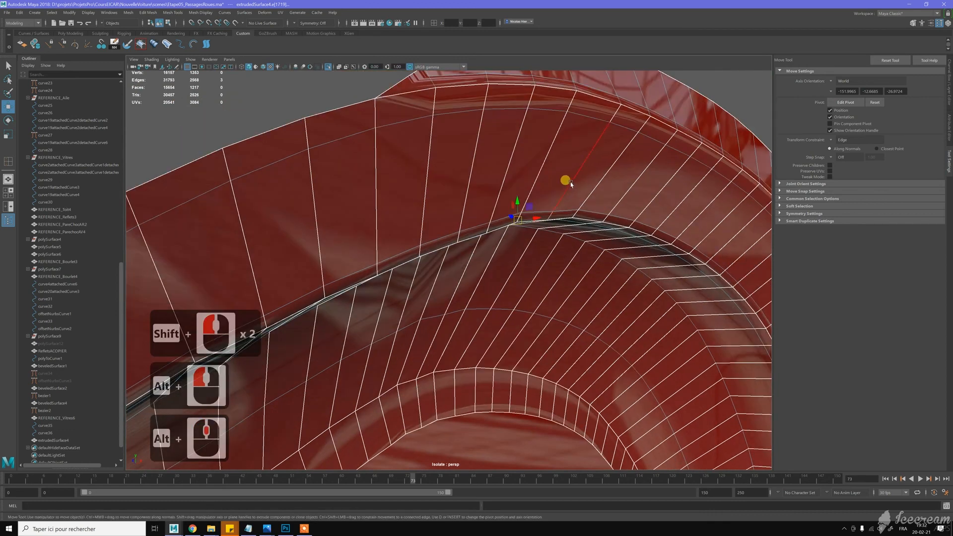
Align the pivot to the adjacent cross edge and, with Transform Constraint set to Off, slide the selected edges slightly along it
{"action": "key", "text": "Insert"}
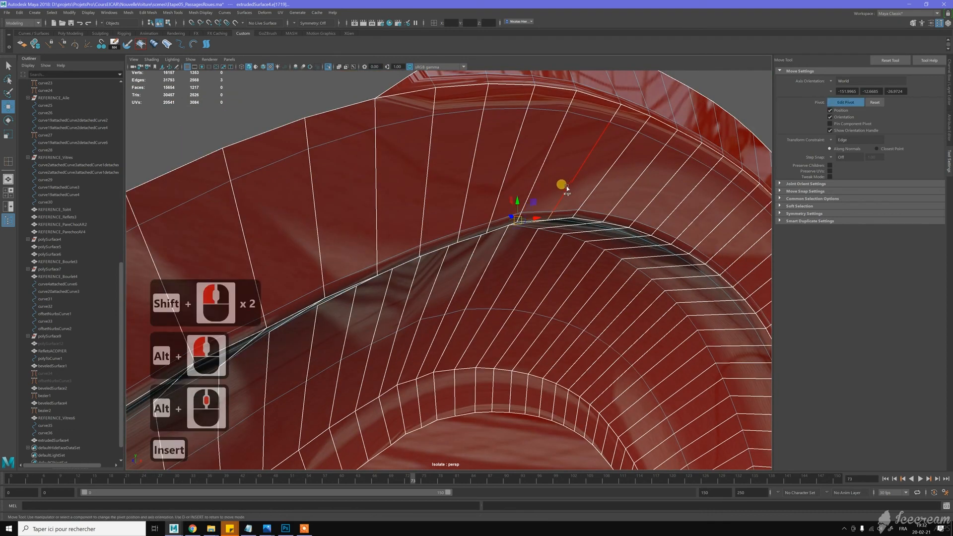
{"action": "left_click", "coordinate": [568, 188]}
{"action": "key", "text": "Insert"}
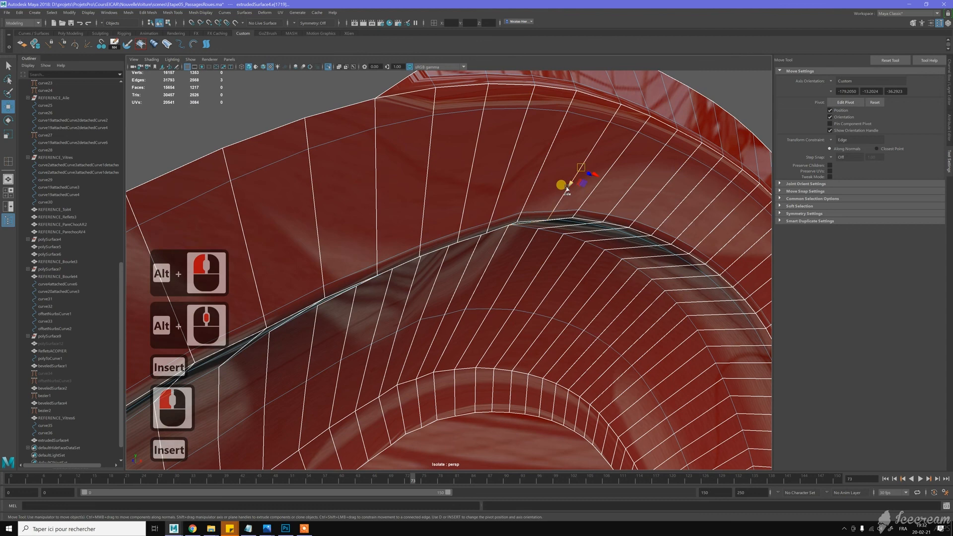
{"action": "left_click", "coordinate": [566, 187]}
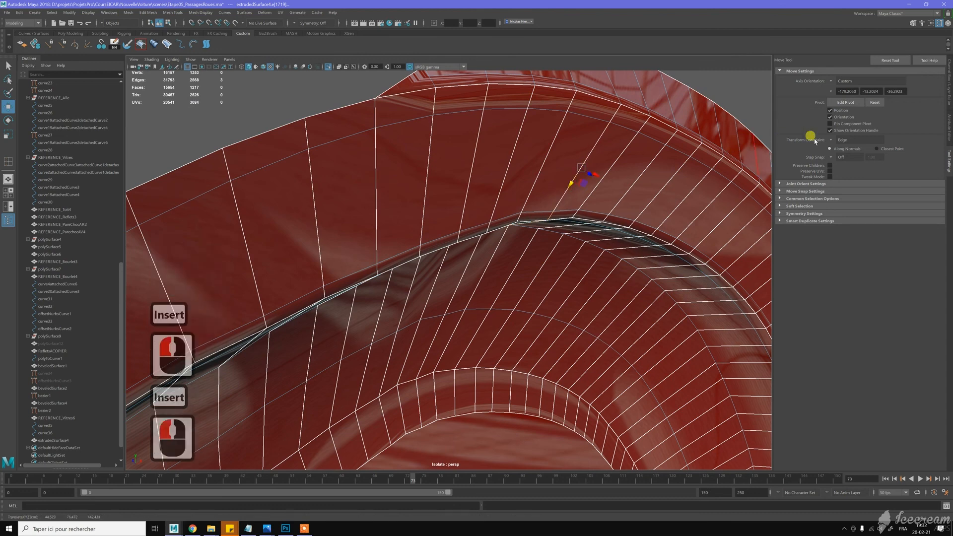
{"action": "left_click", "coordinate": [844, 140]}
{"action": "left_click", "coordinate": [845, 141]}
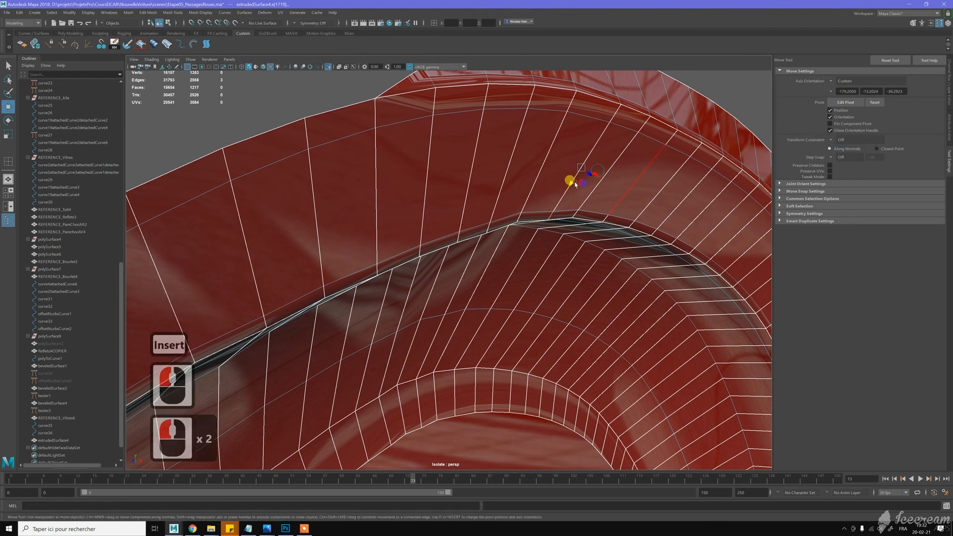
{"action": "left_click_drag", "start_coordinate": [576, 184], "coordinate": [571, 187]}
Return the arch to object mode and inspect the crease with the arch deselected and reselected
{"action": "scroll", "coordinate": [572, 231], "scroll_direction": "down", "scroll_amount": 4}
{"action": "left_click_drag", "start_coordinate": [573, 231], "coordinate": [545, 200], "text": "alt"}
{"action": "key", "text": "w"}
{"action": "right_click_drag", "start_coordinate": [548, 197], "coordinate": [574, 186]}
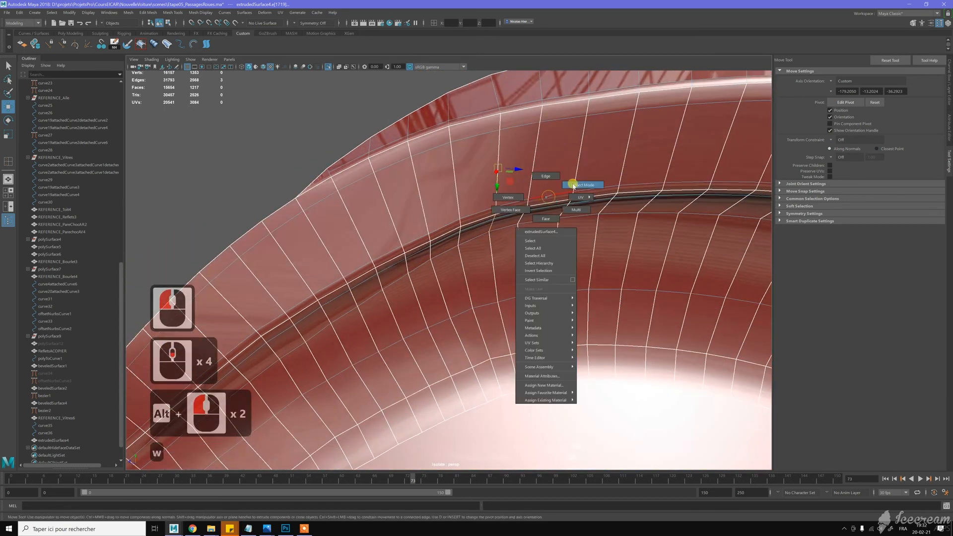
{"action": "left_click", "coordinate": [351, 153]}
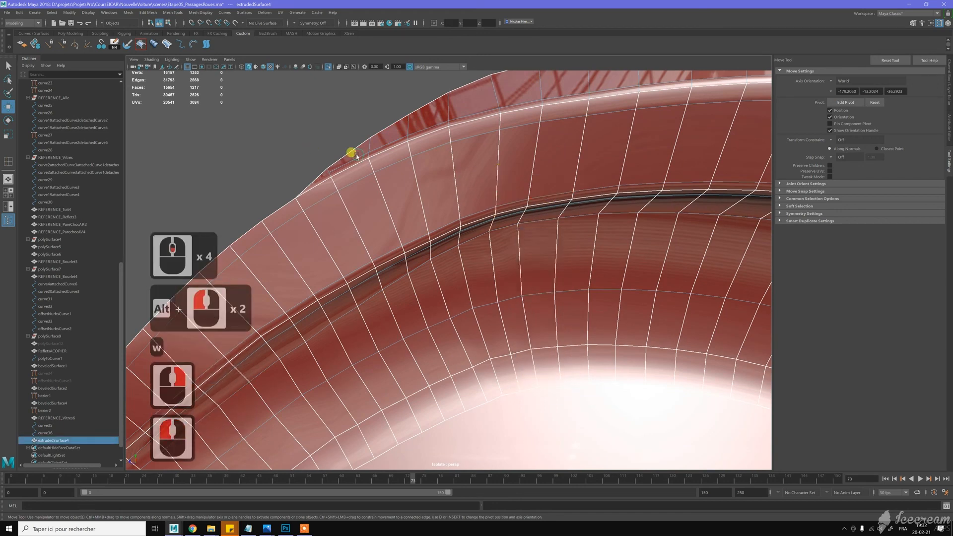
{"action": "scroll", "coordinate": [354, 155], "scroll_direction": "up", "scroll_amount": 1}
{"action": "scroll", "coordinate": [357, 156], "scroll_direction": "down", "scroll_amount": 6}
{"action": "left_click", "coordinate": [399, 180]}
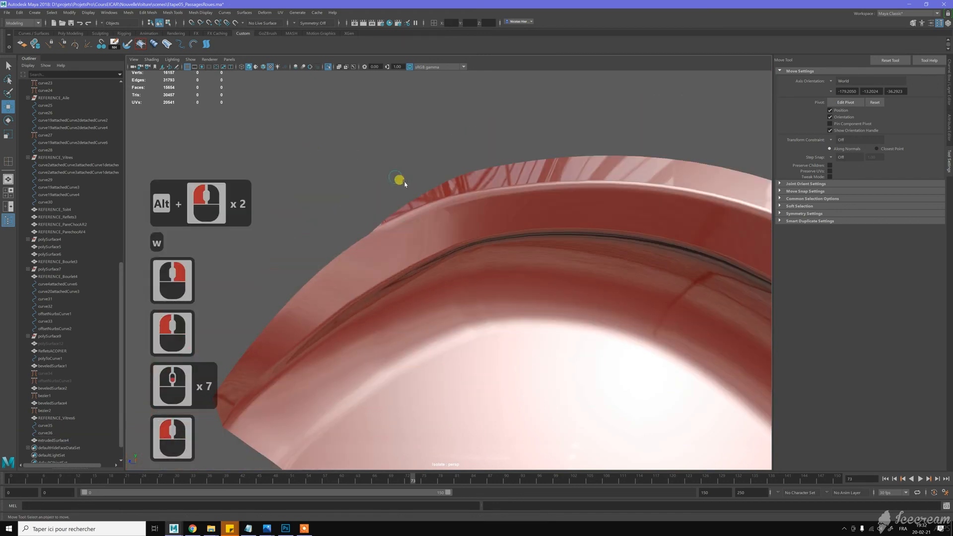
{"action": "scroll", "coordinate": [449, 206], "scroll_direction": "up", "scroll_amount": 4}
{"action": "left_click", "coordinate": [460, 222]}
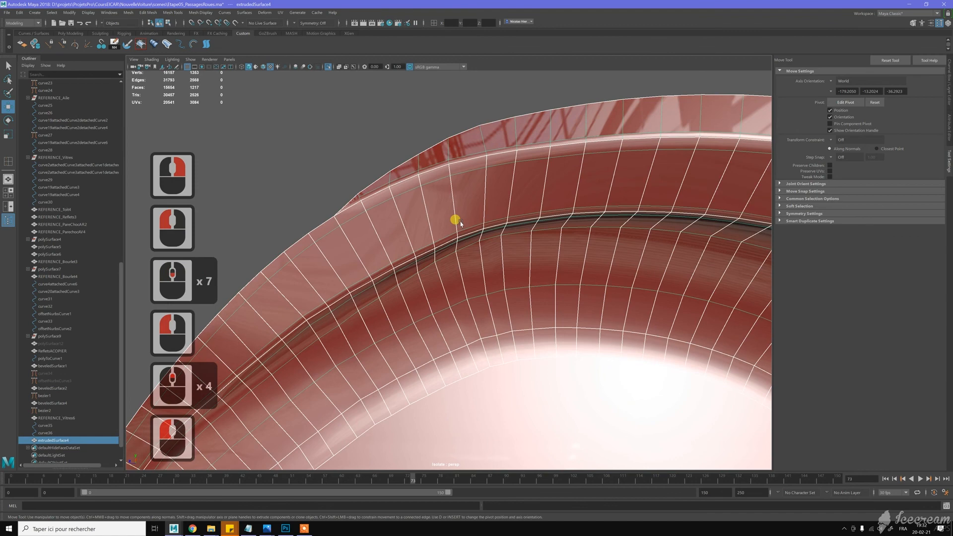
Select three neighbouring short crease edges, slide them along the adjacent cross edge using an aligned pivot, and return to object mode
{"action": "scroll", "coordinate": [461, 222], "scroll_direction": "up", "scroll_amount": 6}
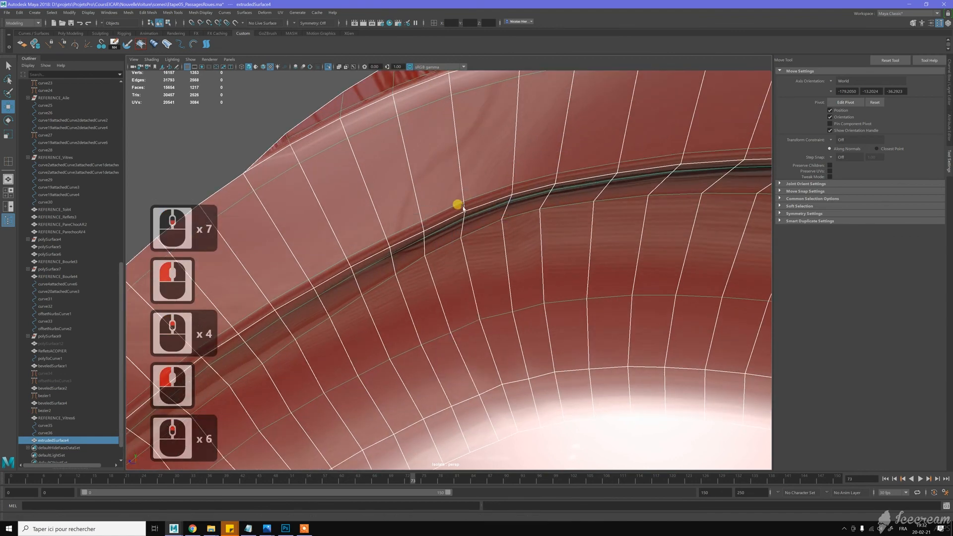
{"action": "right_click", "coordinate": [466, 211]}
{"action": "left_click", "coordinate": [458, 206]}
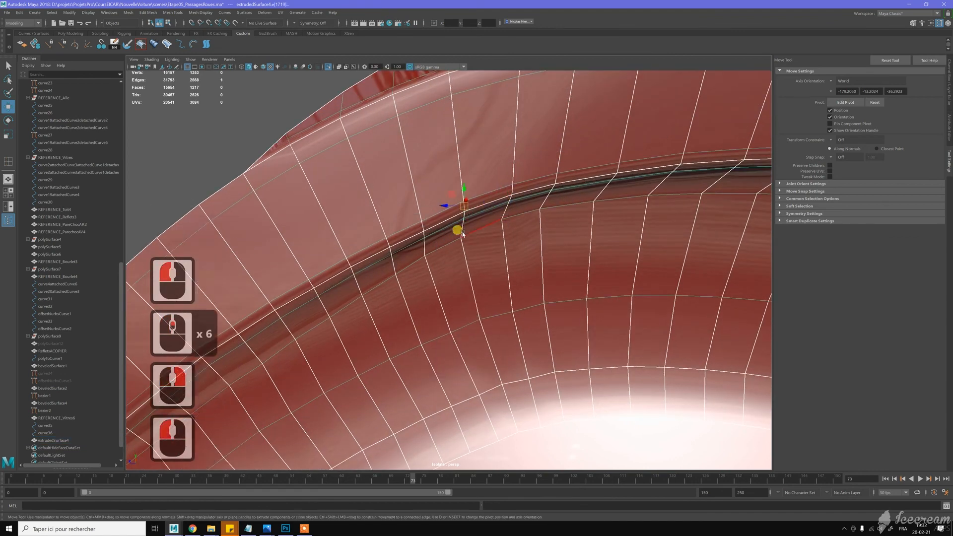
{"action": "double_click", "coordinate": [498, 181], "text": "shift"}
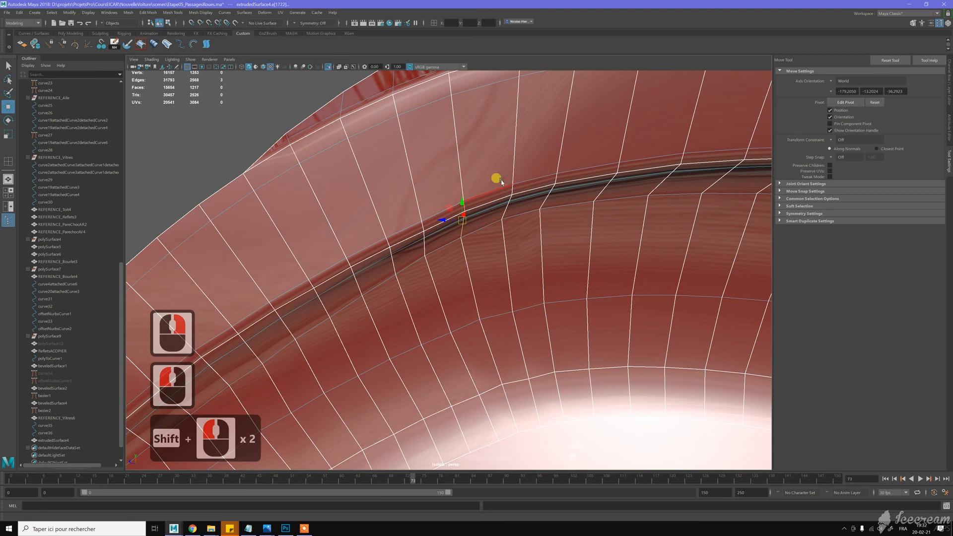
{"action": "key", "text": "Insert"}
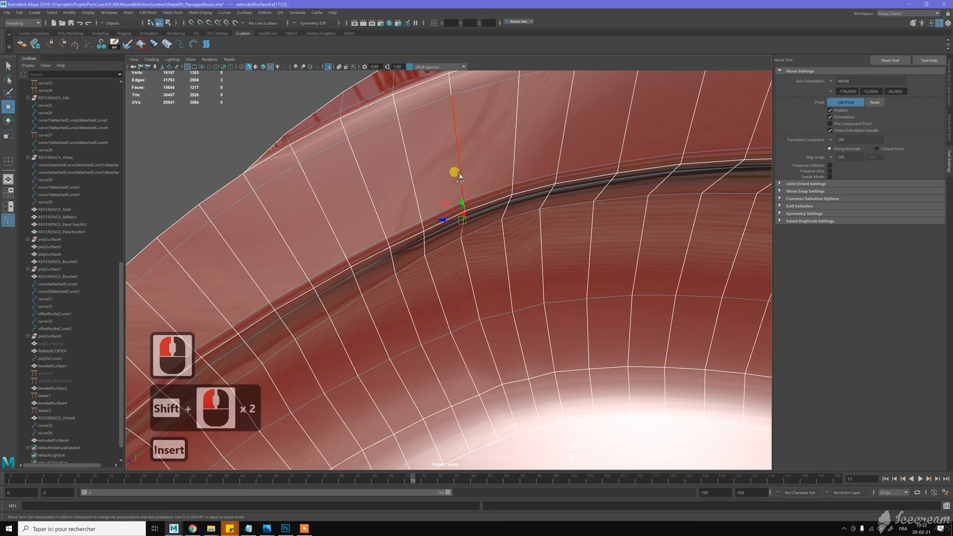
{"action": "left_click", "coordinate": [459, 175]}
{"action": "key", "text": "Insert"}
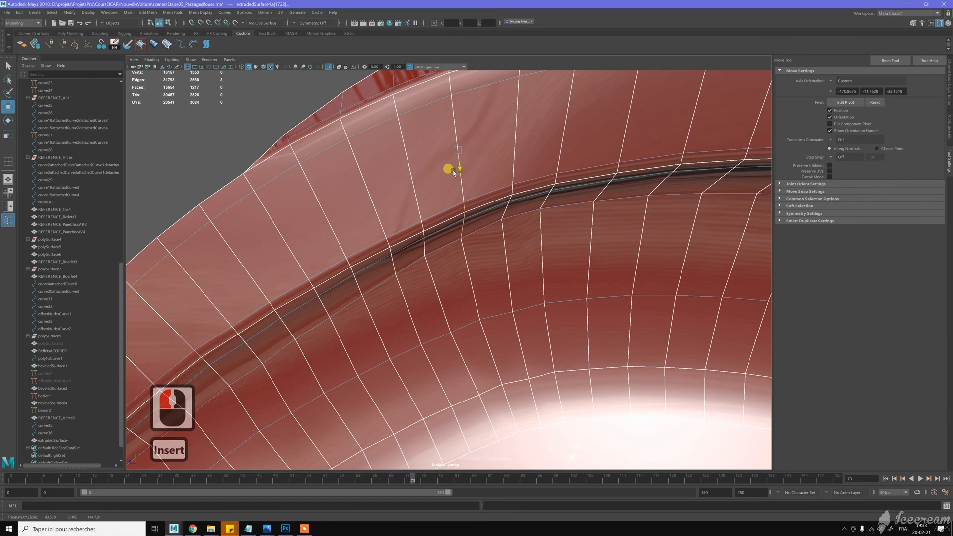
{"action": "left_click", "coordinate": [472, 161]}
{"action": "right_click_drag", "start_coordinate": [486, 186], "coordinate": [517, 176]}
{"action": "scroll", "coordinate": [507, 173], "scroll_direction": "down", "scroll_amount": 5}
{"action": "key", "text": "w"}
{"action": "left_click", "coordinate": [329, 156]}
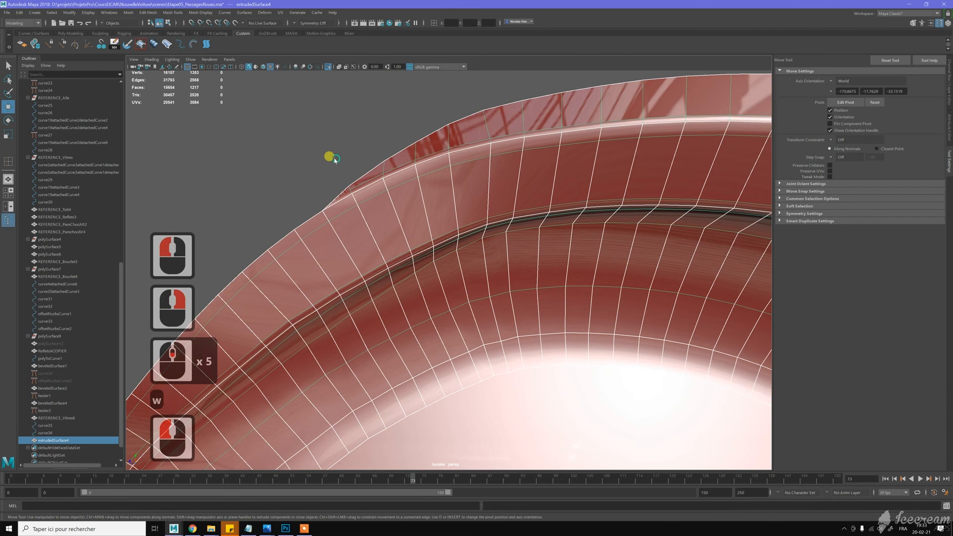
With Multi-Cut, cut a new edge from the end vertex of the rim's support loop to the arch's outer border
{"action": "scroll", "coordinate": [330, 154], "scroll_direction": "down", "scroll_amount": 11}
{"action": "left_click_drag", "start_coordinate": [397, 168], "coordinate": [425, 174], "text": "alt"}
{"action": "left_click_drag", "start_coordinate": [427, 233], "coordinate": [432, 241], "text": "alt"}
{"action": "left_click", "coordinate": [428, 235]}
{"action": "scroll", "coordinate": [423, 228], "scroll_direction": "up", "scroll_amount": 7}
{"action": "scroll", "coordinate": [410, 226], "scroll_direction": "up", "scroll_amount": 3}
{"action": "middle_click_drag", "start_coordinate": [432, 240], "coordinate": [417, 239], "text": "alt"}
{"action": "middle_click_drag", "start_coordinate": [417, 238], "coordinate": [524, 222], "text": "alt"}
{"action": "key", "text": "w"}
{"action": "right_click_drag", "start_coordinate": [545, 211], "coordinate": [496, 203]}
{"action": "left_click", "coordinate": [527, 208]}
{"action": "left_click", "coordinate": [534, 218]}
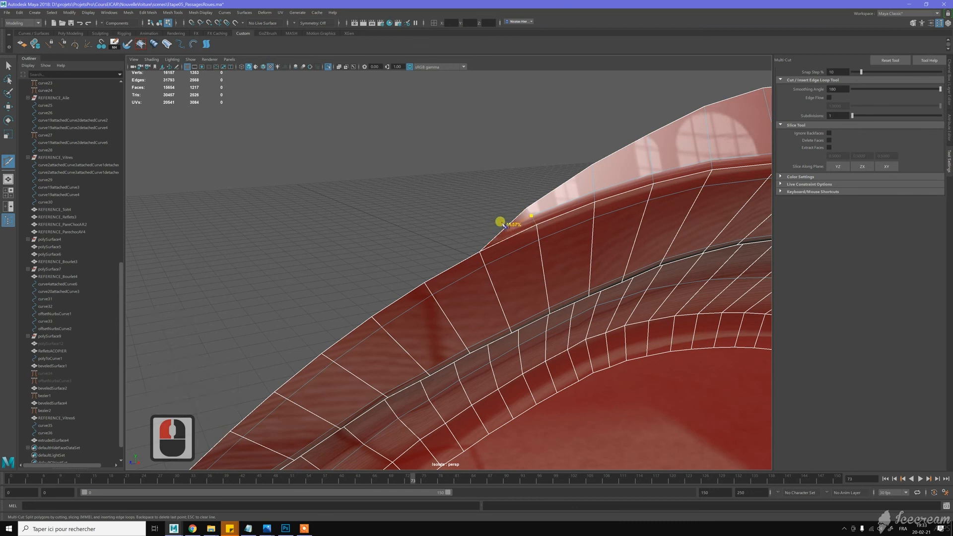
{"action": "left_click", "coordinate": [501, 223]}
{"action": "key", "text": "y"}
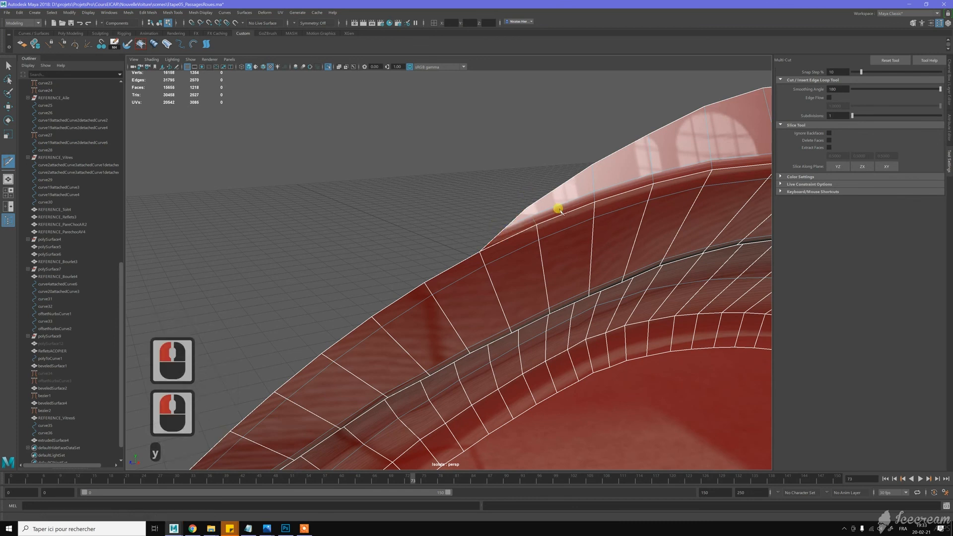
Switch to edge selection and select the edge loop along the rim to check its path
{"action": "key", "text": "w"}
{"action": "right_click_drag", "start_coordinate": [562, 199], "coordinate": [563, 180]}
{"action": "double_click", "coordinate": [611, 183]}
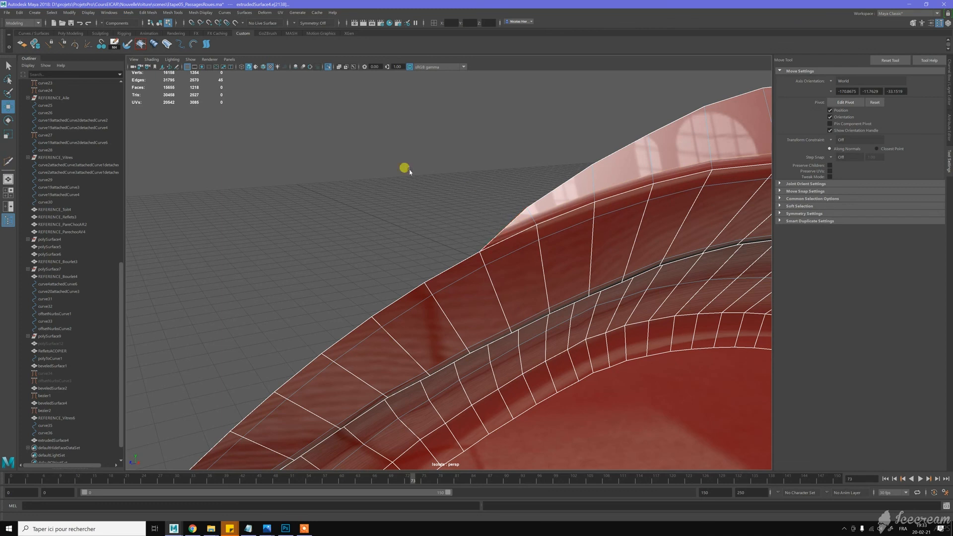
Return to object mode, deselect the arch, and turn off its isolation to show the whole car
{"action": "key", "text": "w"}
{"action": "right_click_drag", "start_coordinate": [536, 205], "coordinate": [563, 194]}
{"action": "left_click", "coordinate": [490, 188]}
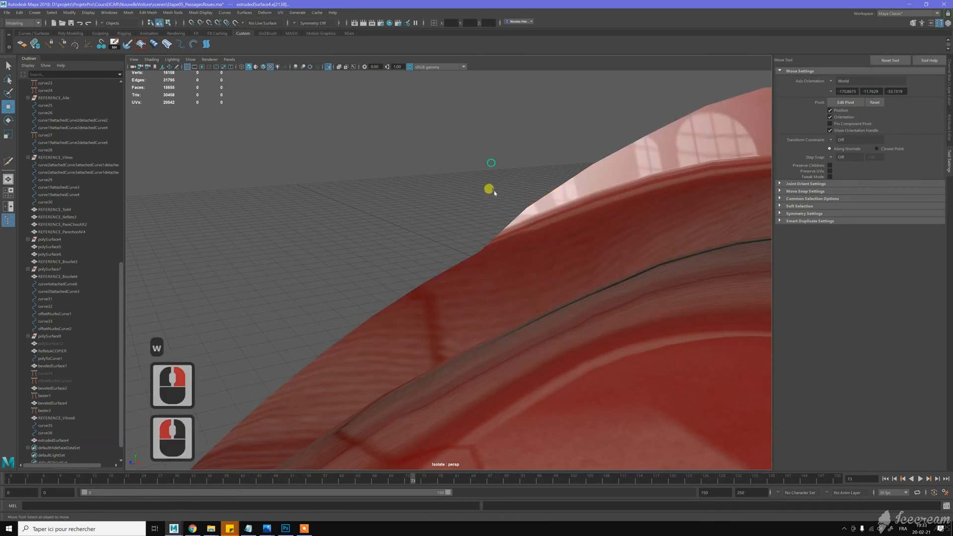
{"action": "scroll", "coordinate": [485, 195], "scroll_direction": "down", "scroll_amount": 17}
{"action": "left_click_drag", "start_coordinate": [517, 224], "coordinate": [390, 315], "text": "alt"}
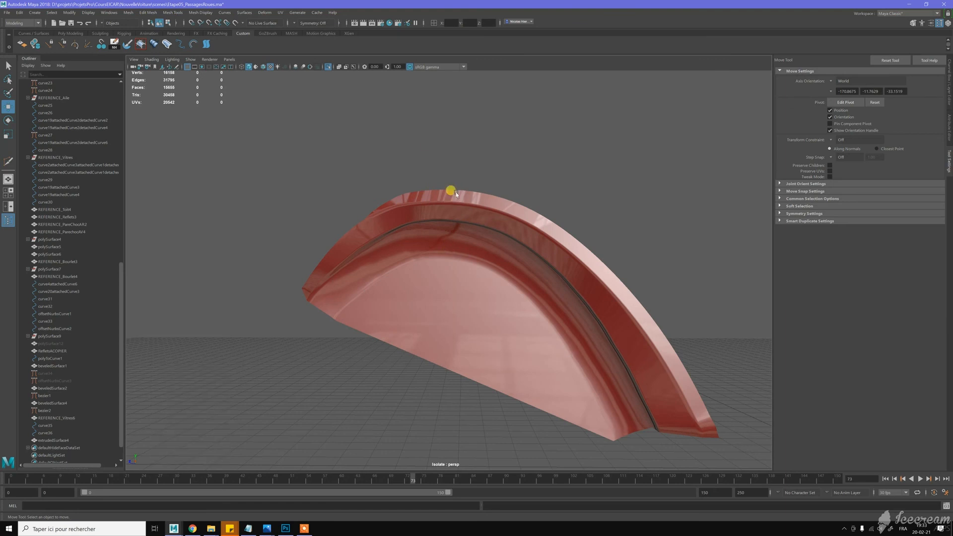
{"action": "left_click", "coordinate": [327, 67]}
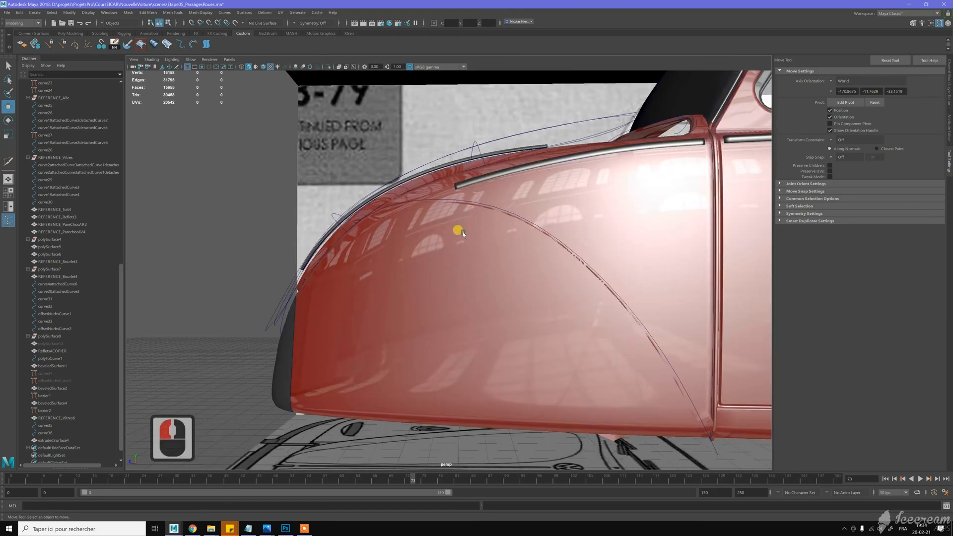
Select the wheel arch mesh and check both arches in place on the full car body from below and from the side
{"action": "scroll", "coordinate": [484, 266], "scroll_direction": "down", "scroll_amount": 9}
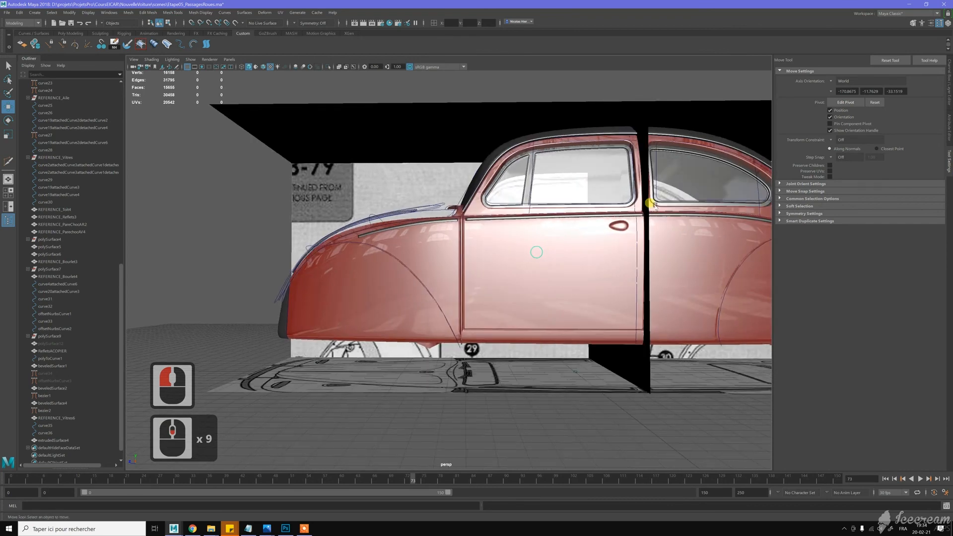
{"action": "middle_click_drag", "start_coordinate": [498, 281], "coordinate": [498, 281], "text": "alt"}
{"action": "left_click_drag", "start_coordinate": [396, 280], "coordinate": [422, 344], "text": "alt"}
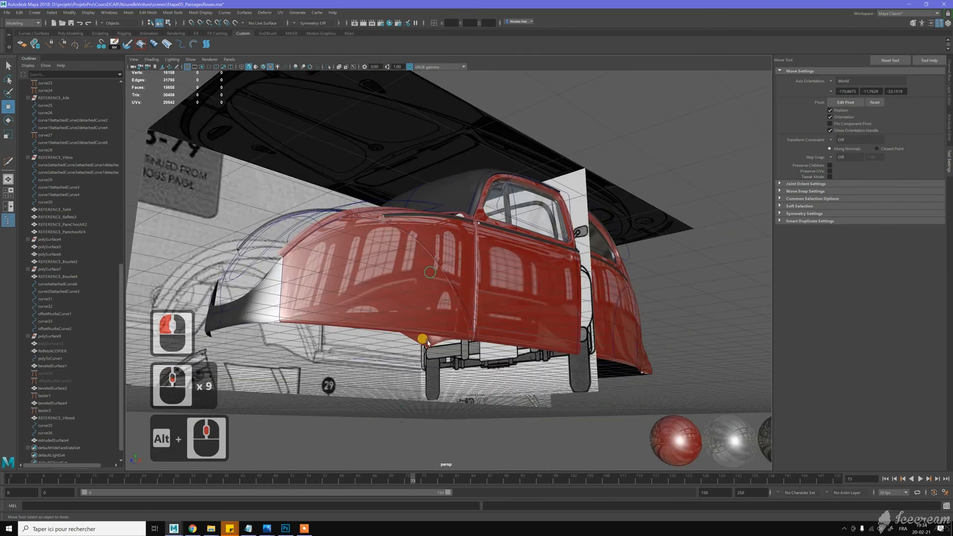
{"action": "left_click", "coordinate": [462, 288]}
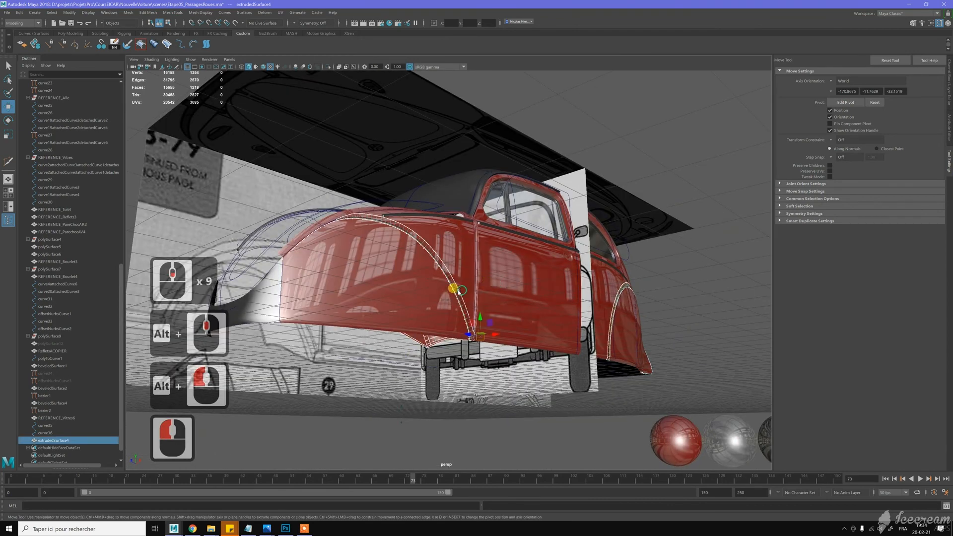
{"action": "left_click_drag", "start_coordinate": [460, 291], "coordinate": [632, 223], "text": "alt"}
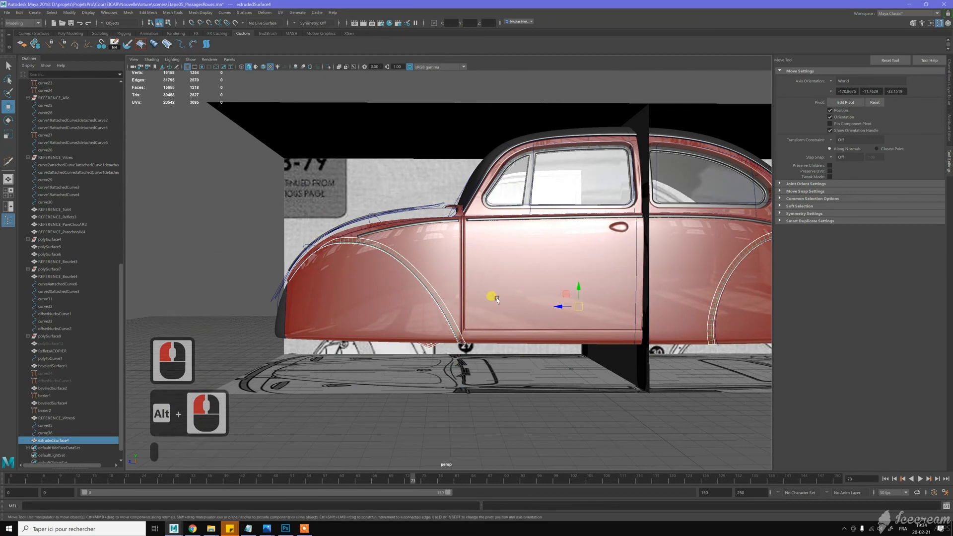
Show the four-view layout with the Channel Box and layers, and turn off the side view's isolation to compare both arches with the blueprint
{"action": "key", "text": "space"}
{"action": "scroll", "coordinate": [565, 356], "scroll_direction": "down", "scroll_amount": 17}
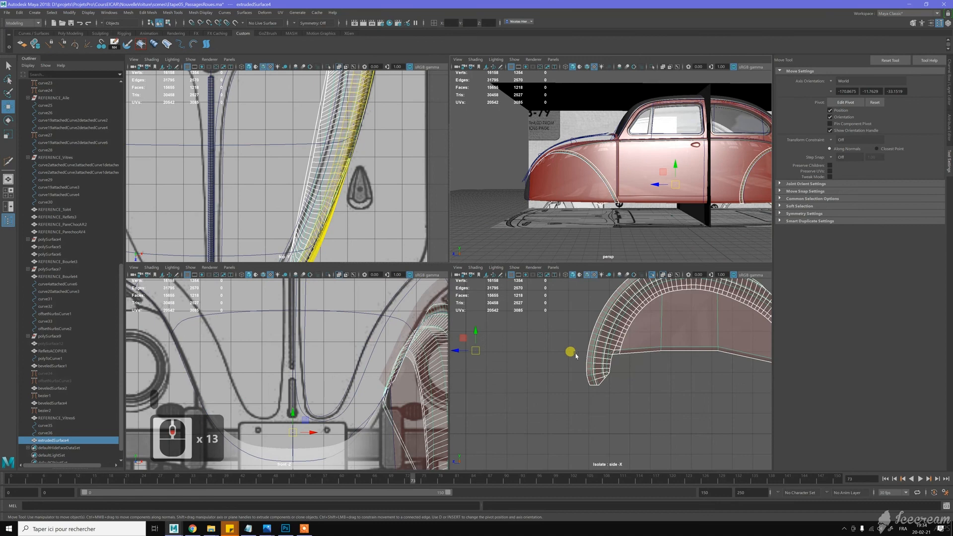
{"action": "left_click", "coordinate": [950, 92]}
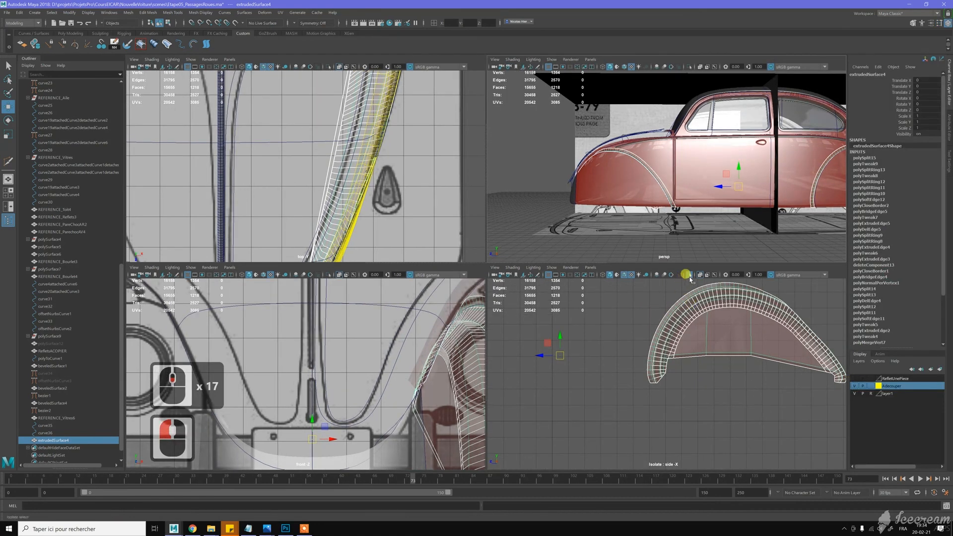
{"action": "left_click", "coordinate": [686, 275]}
{"action": "scroll", "coordinate": [728, 364], "scroll_direction": "down", "scroll_amount": 3}
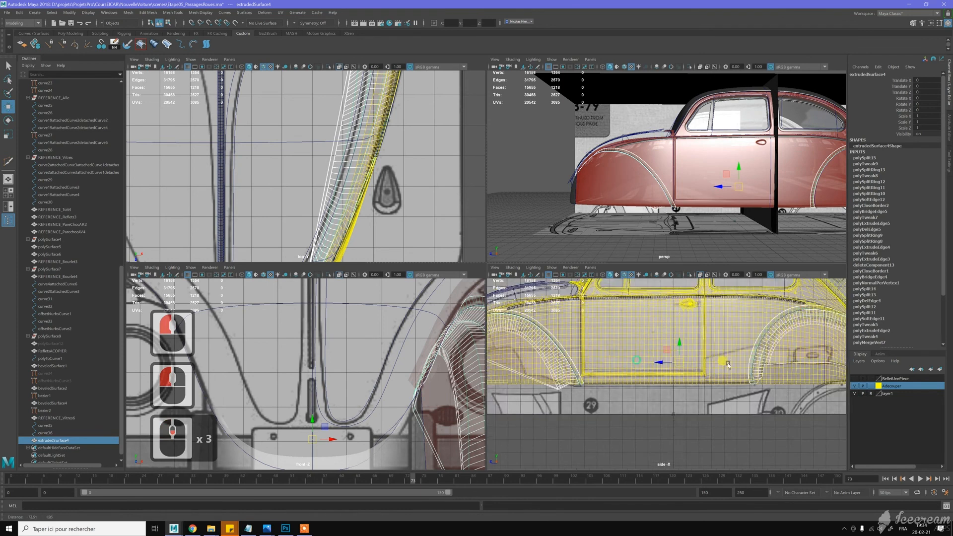
{"action": "middle_click_drag", "start_coordinate": [728, 364], "coordinate": [807, 358], "text": "alt"}
{"action": "middle_click_drag", "start_coordinate": [710, 348], "coordinate": [439, 336], "text": "alt"}
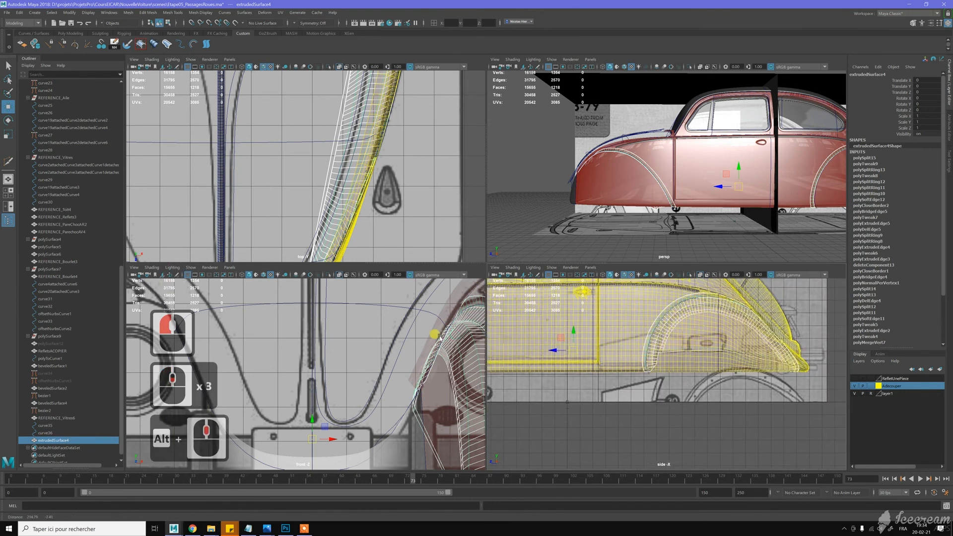
{"action": "middle_click_drag", "start_coordinate": [678, 372], "coordinate": [678, 372], "text": "alt"}
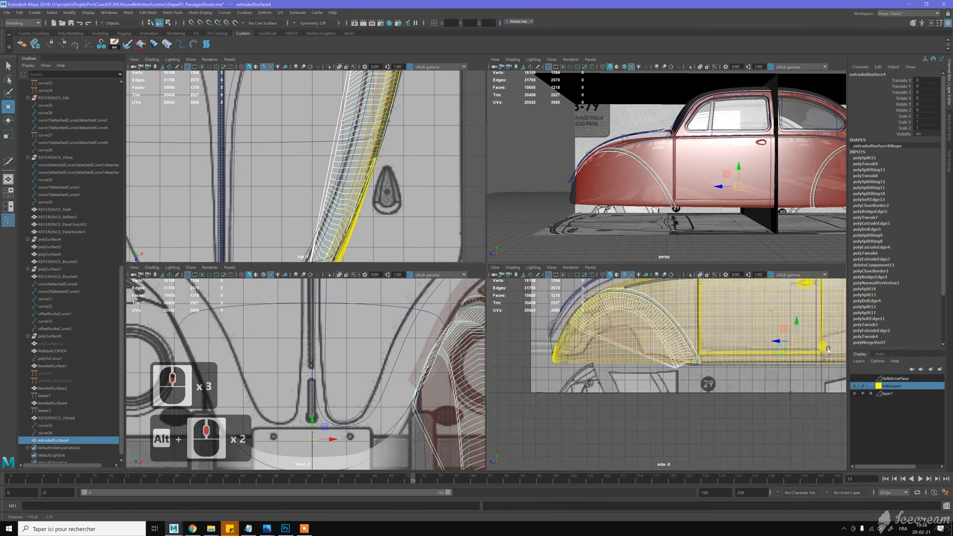